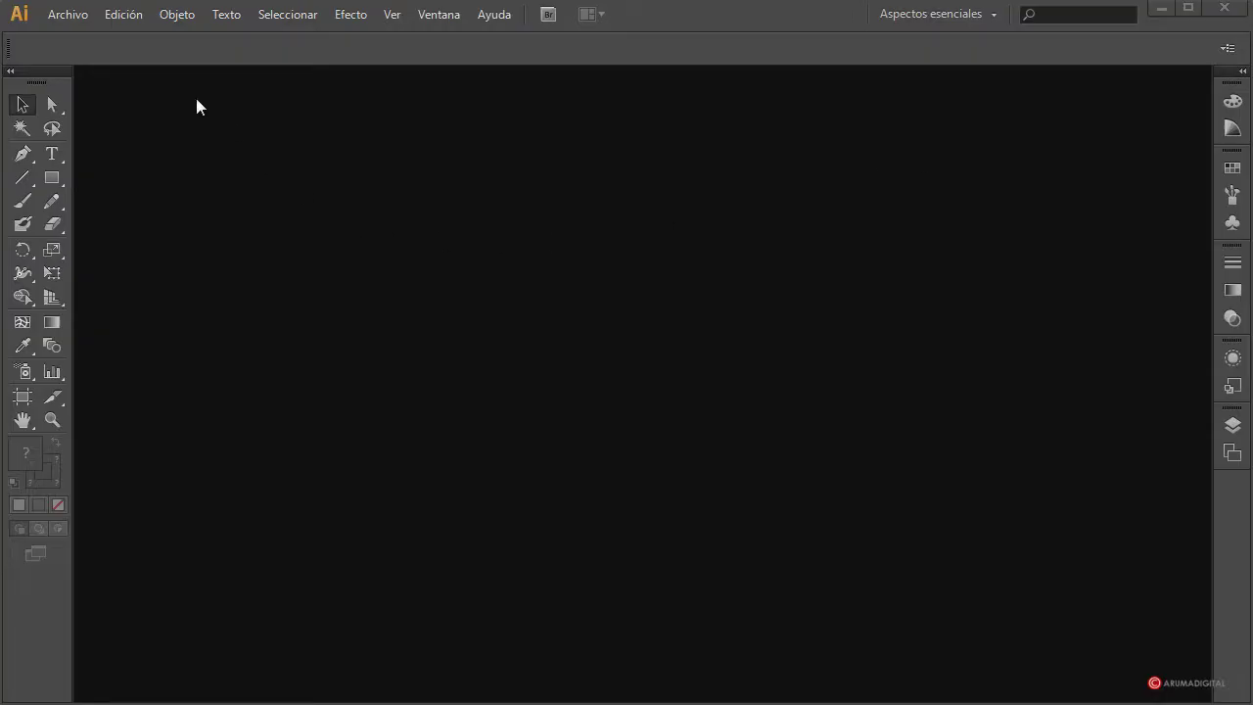
# Create a 1000 × 1000 px document in pixels, RGB colour mode, high-resolution raster effects.
pyautogui.click(67, 14)
pyautogui.click(81, 33)
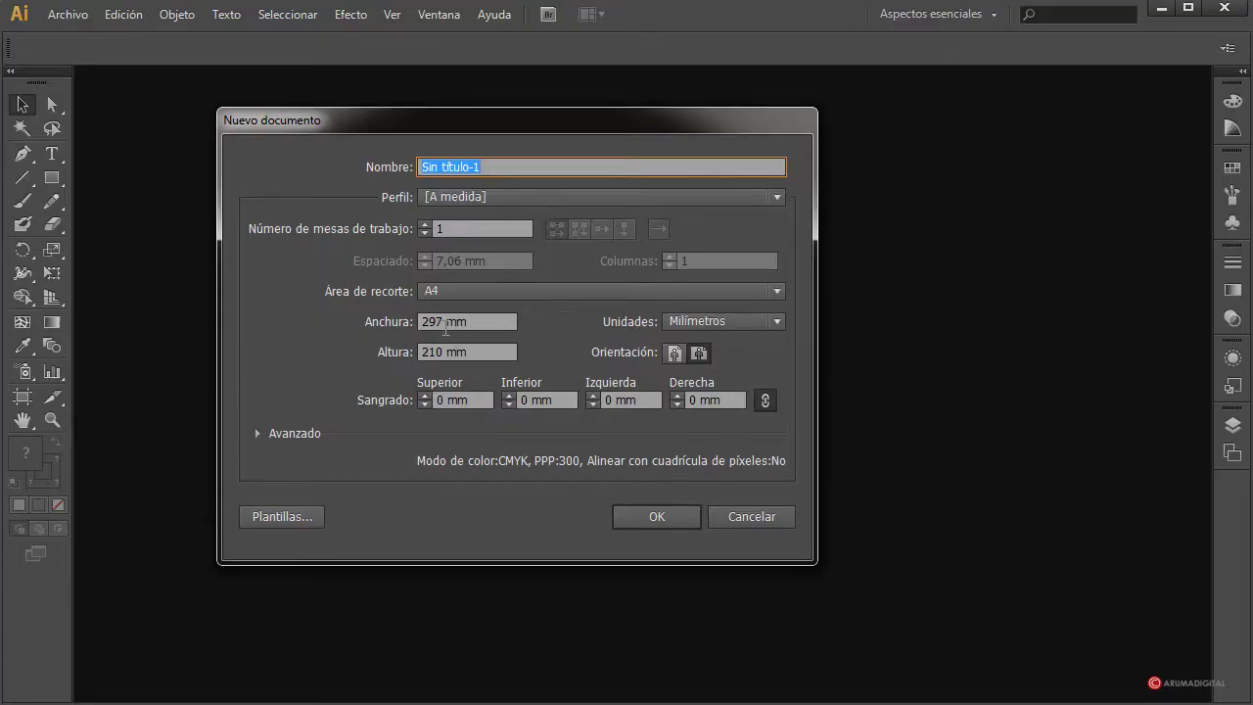
pyautogui.click(684, 319)
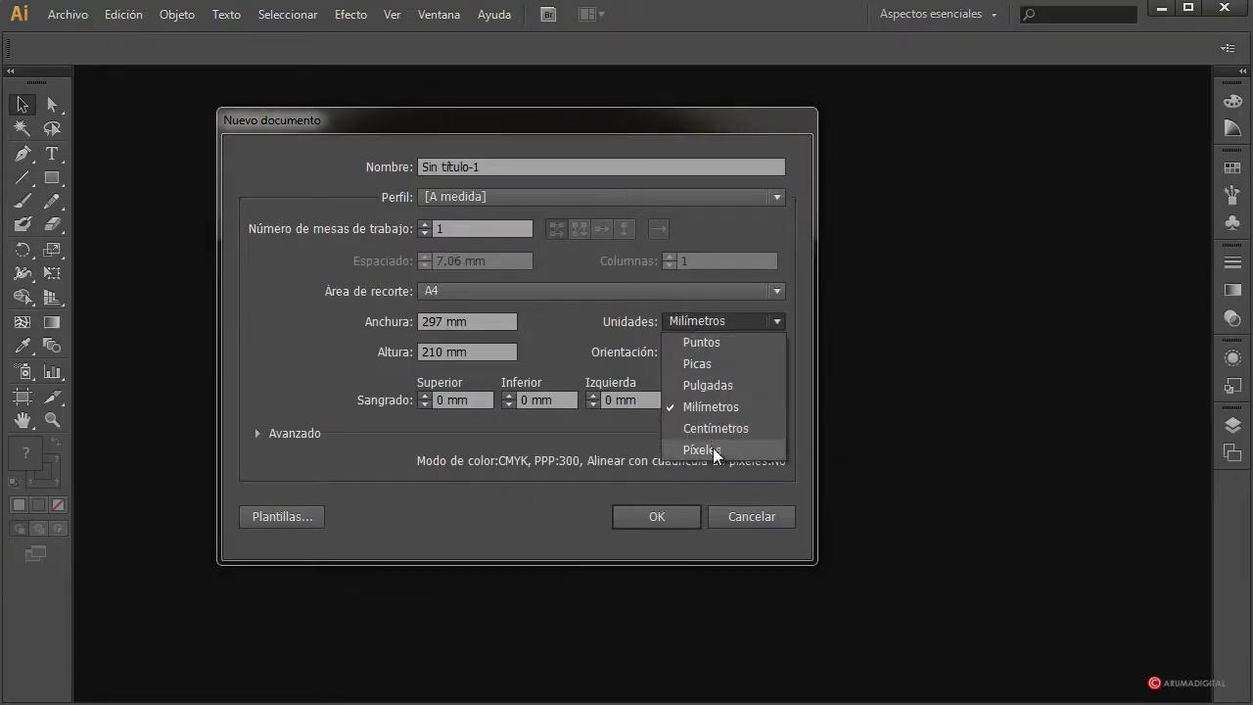
pyautogui.click(713, 447)
pyautogui.doubleClick(446, 321)
pyautogui.write('10')
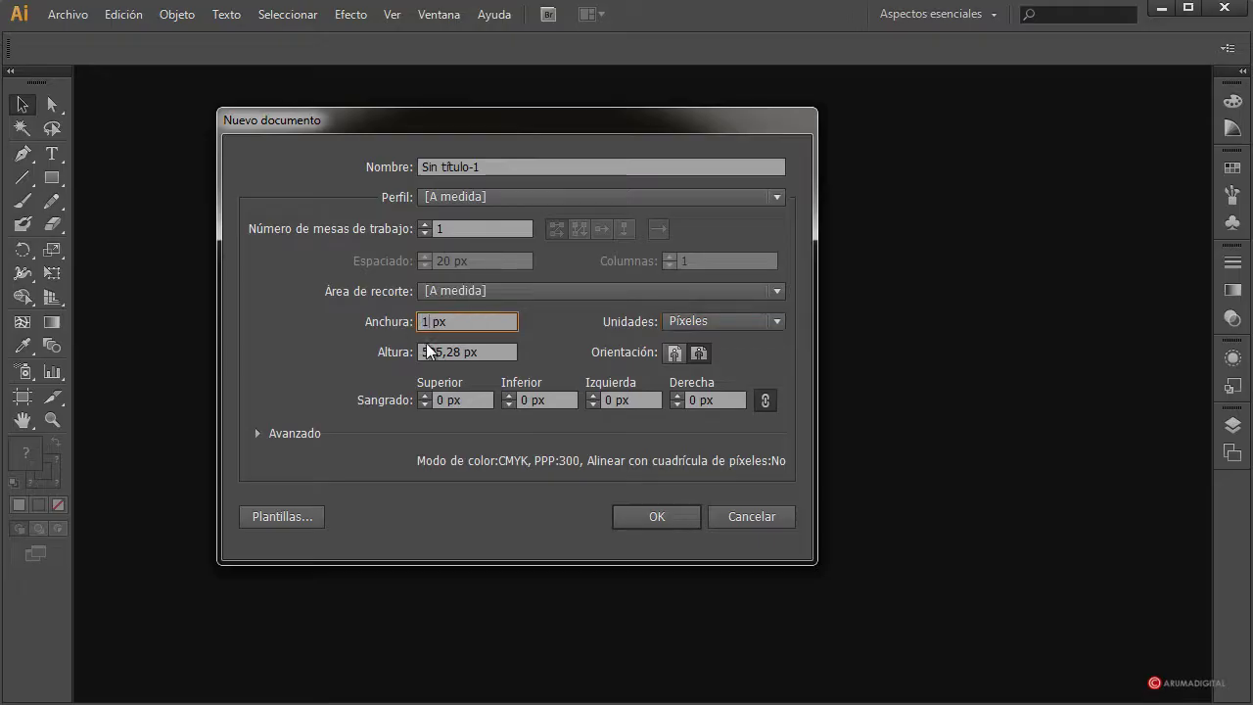
pyautogui.write('00')
pyautogui.press('Tab')
pyautogui.write('1000')
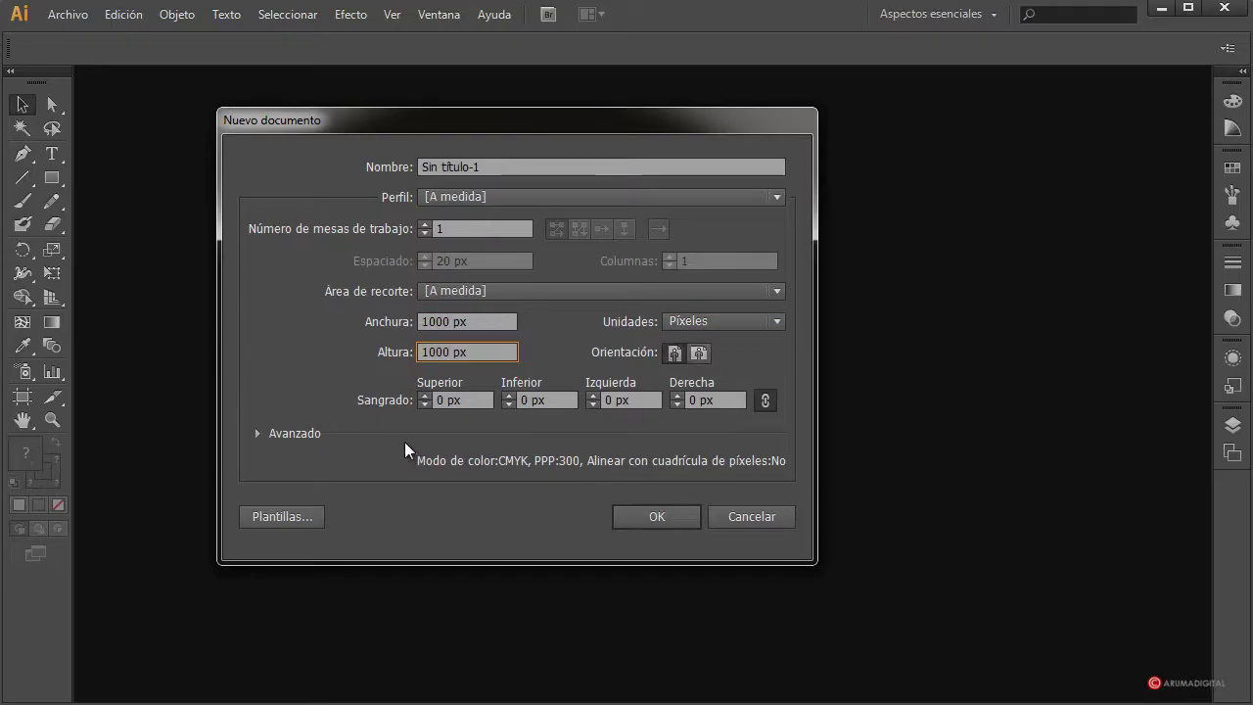
pyautogui.click(260, 434)
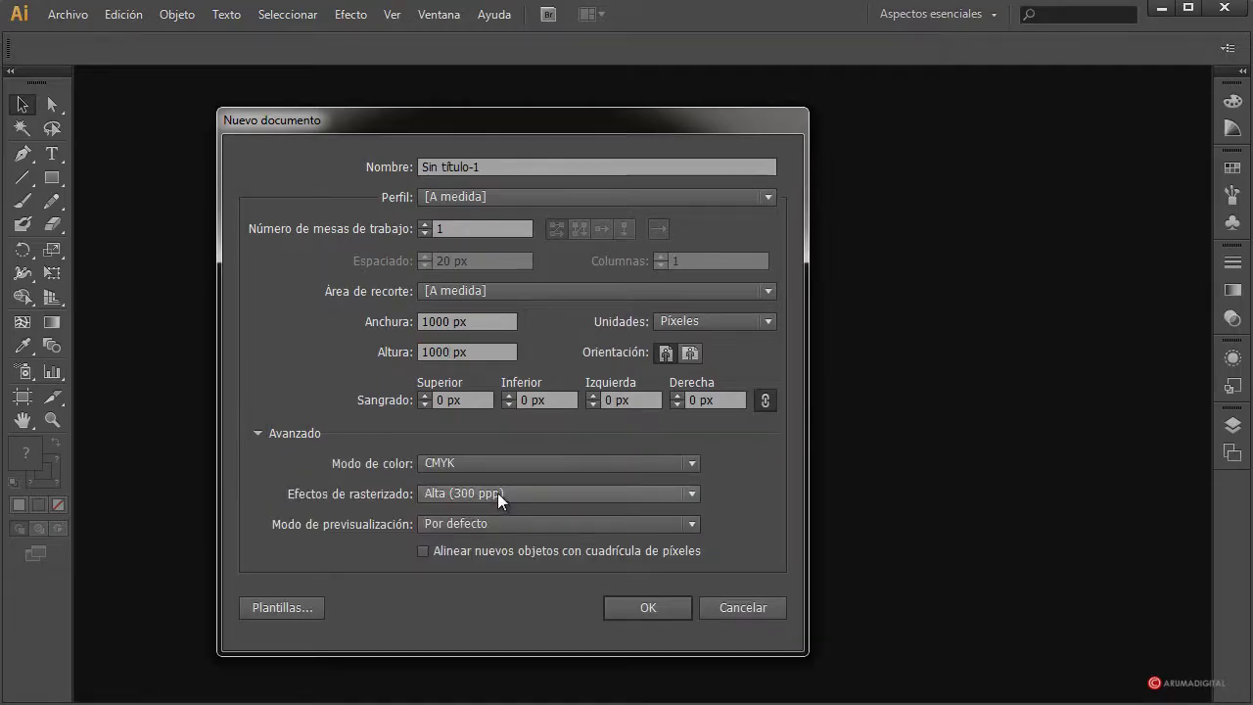
pyautogui.click(491, 464)
pyautogui.click(485, 504)
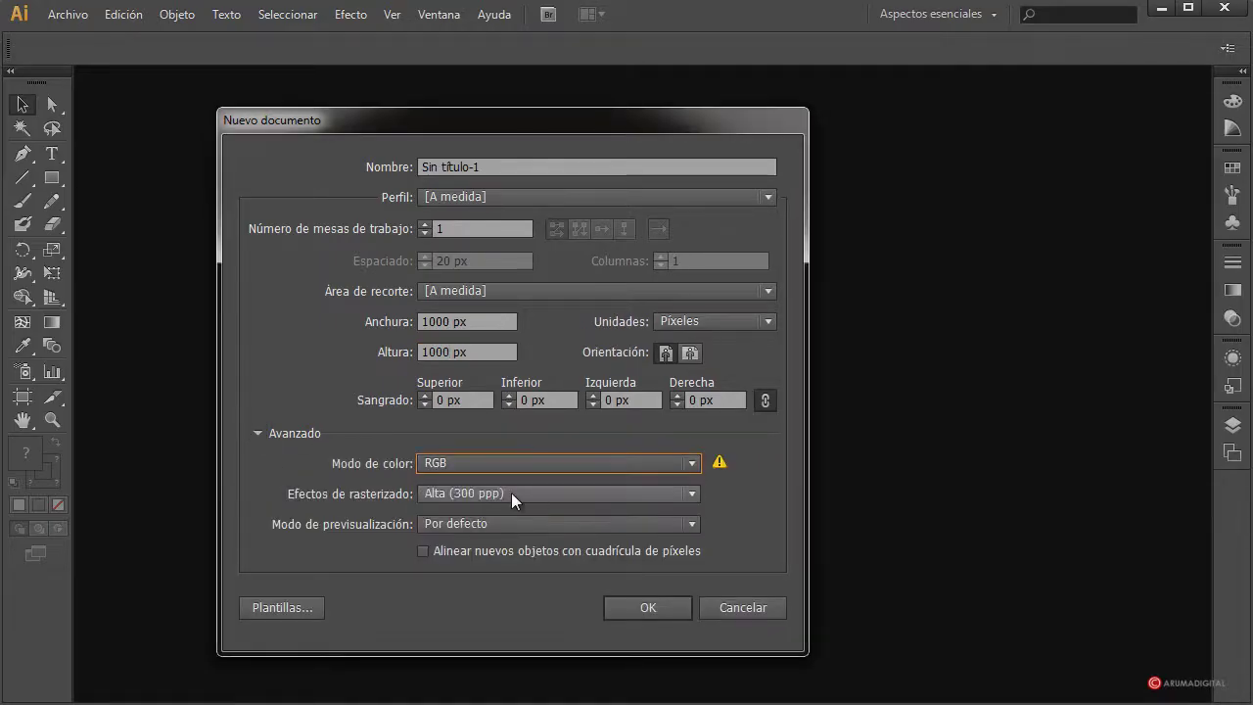
pyautogui.click(510, 492)
pyautogui.click(511, 492)
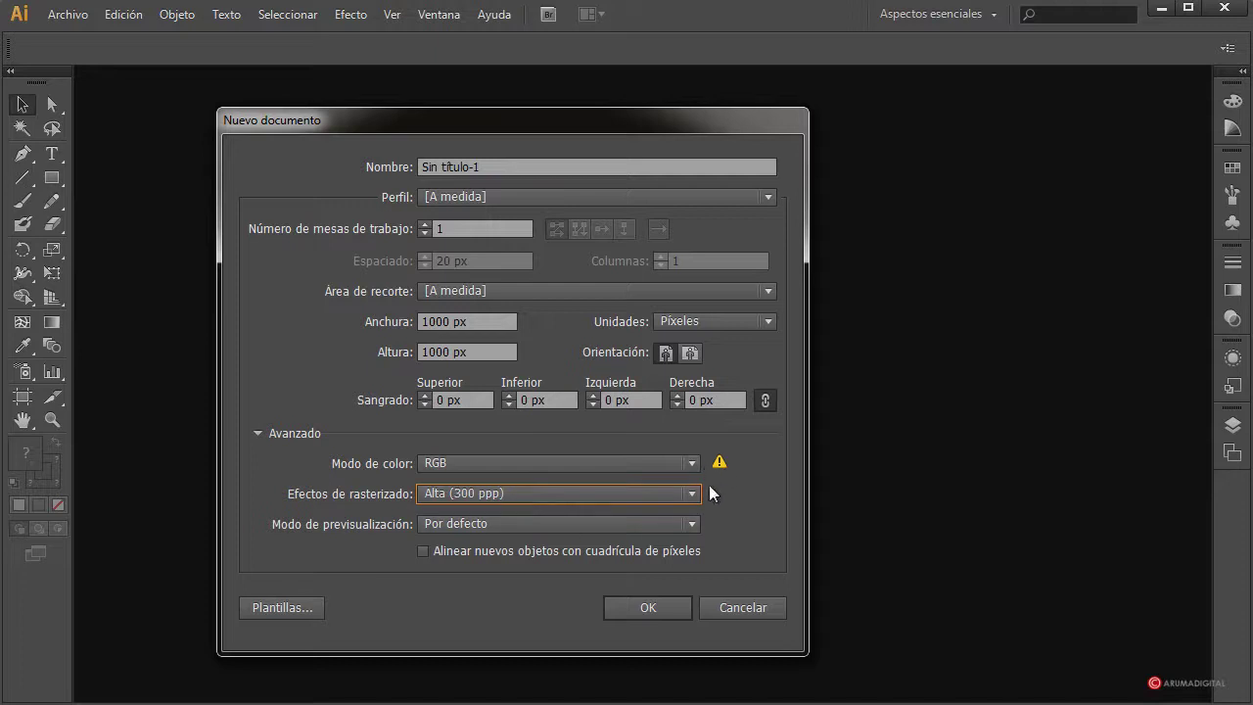
pyautogui.click(638, 603)
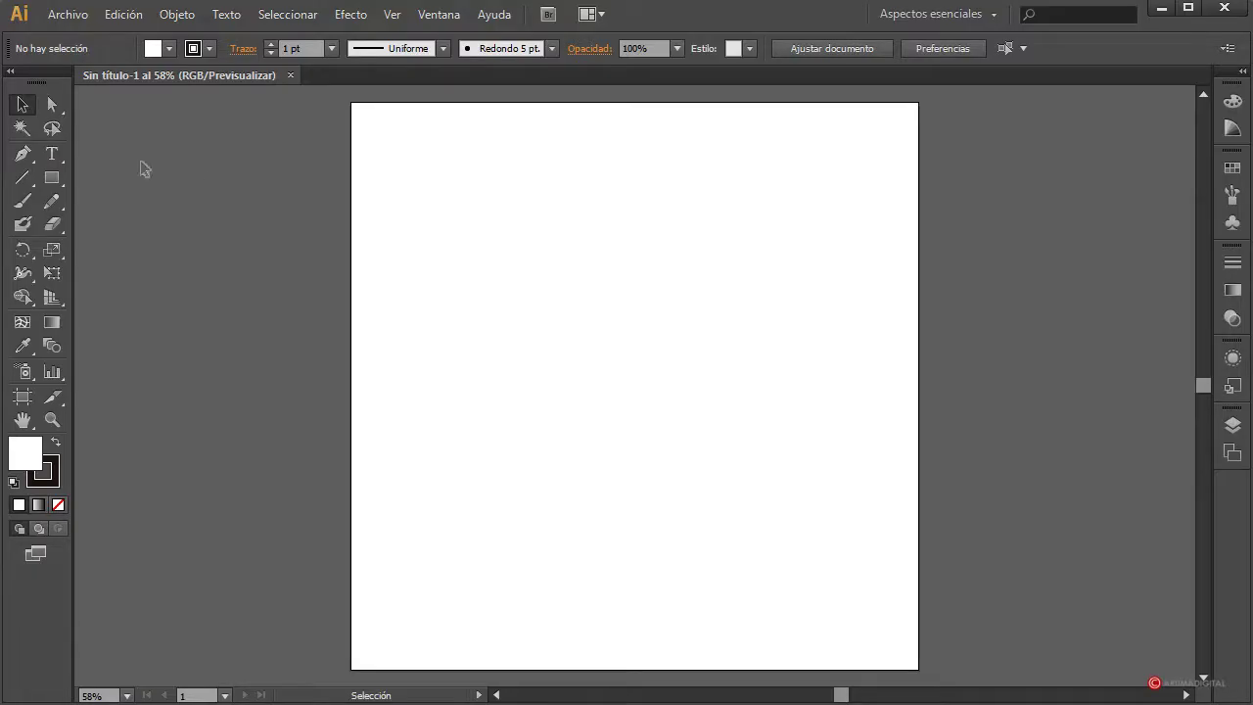
# With the Ellipse tool, draw a large central circle, one overlapping its upper right, and a small top circle.
pyautogui.moveTo(56, 182)
pyautogui.mouseDown()
pyautogui.moveTo(125, 184)
pyautogui.moveTo(141, 224)
pyautogui.mouseUp()
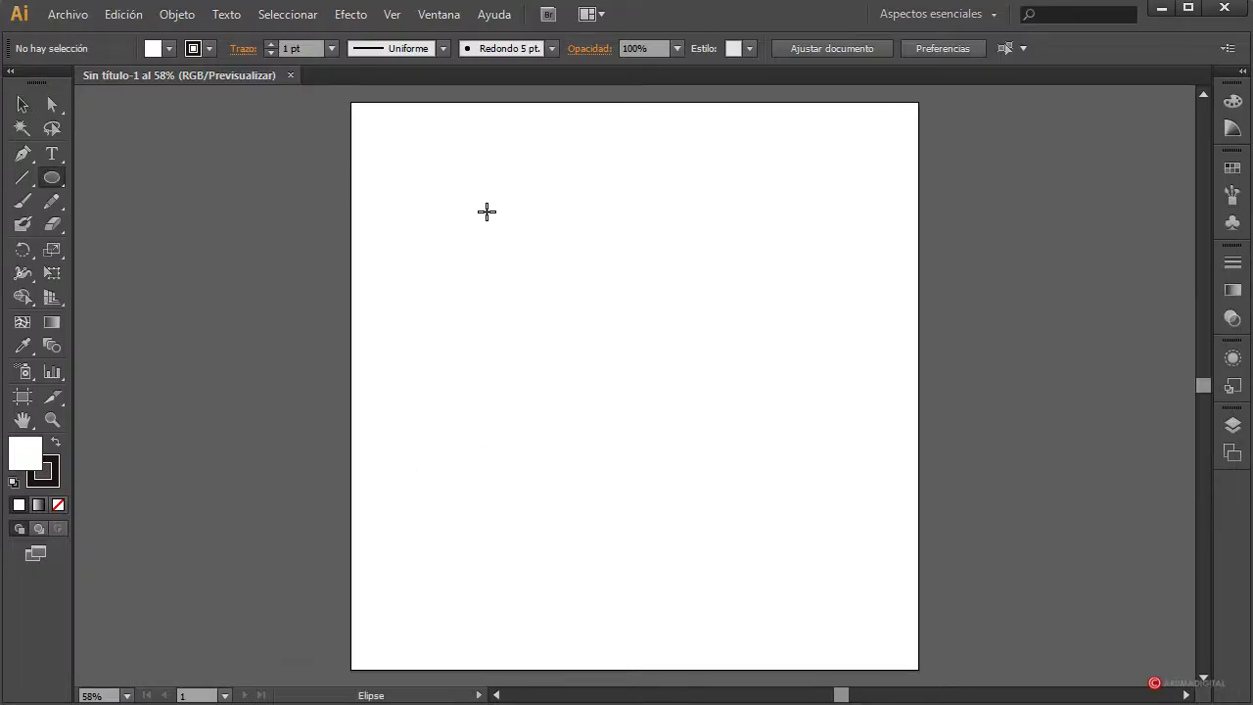
pyautogui.moveTo(486, 209)
pyautogui.mouseDown()
pyautogui.moveTo(761, 487)
pyautogui.moveTo(796, 506)
pyautogui.moveTo(757, 485)
pyautogui.moveTo(791, 534)
pyautogui.moveTo(780, 533)
pyautogui.mouseUp()
pyautogui.scroll(1, 934, 323)
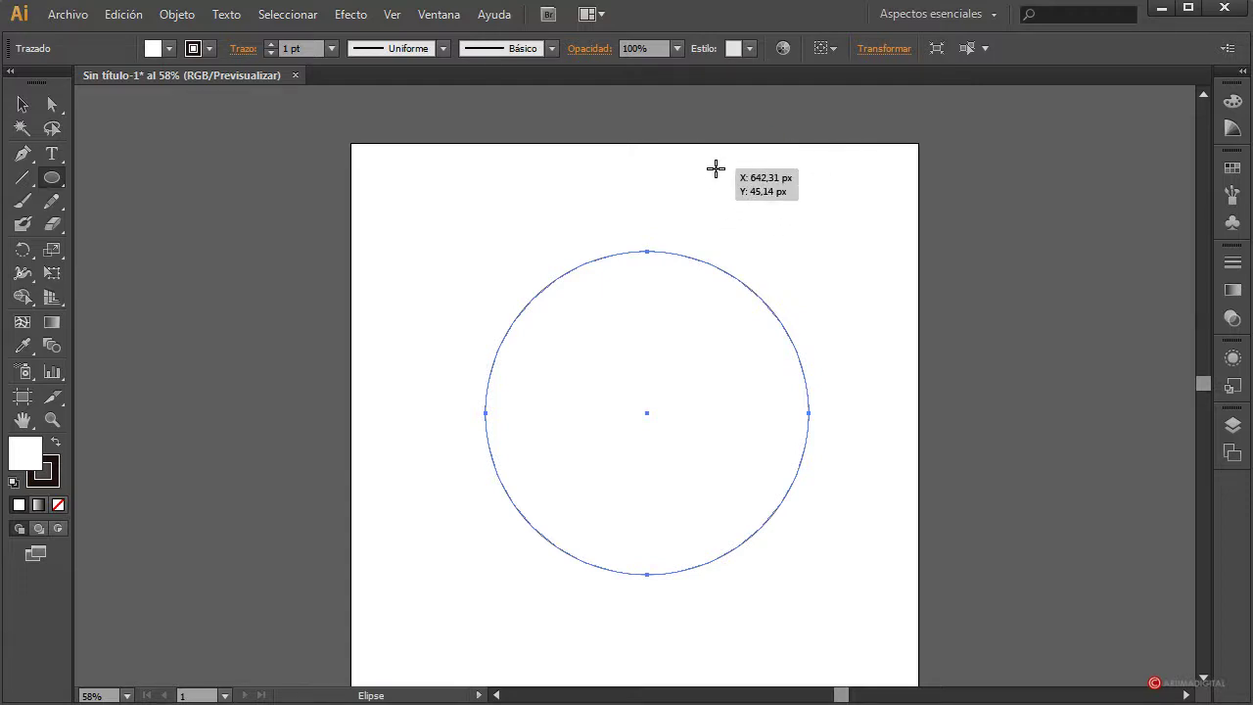
pyautogui.moveTo(692, 161)
pyautogui.mouseDown()
pyautogui.moveTo(820, 334)
pyautogui.moveTo(887, 375)
pyautogui.moveTo(914, 414)
pyautogui.moveTo(900, 396)
pyautogui.mouseUp()
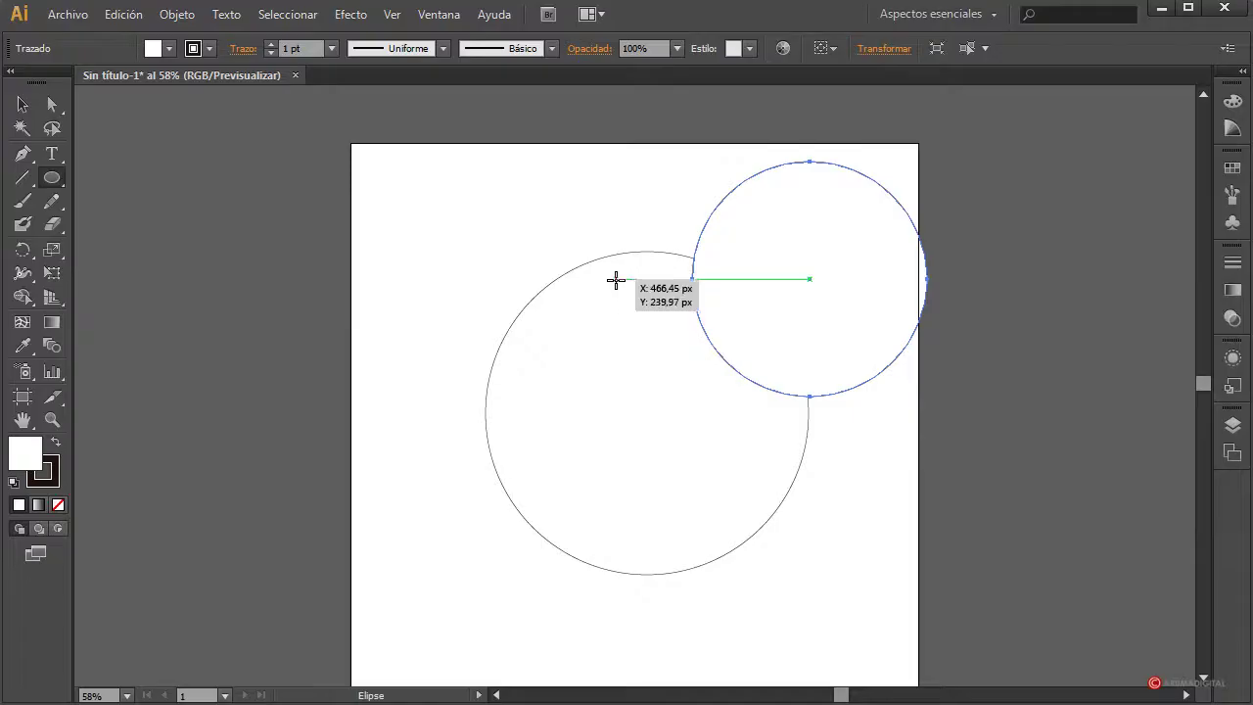
pyautogui.moveTo(614, 279); pyautogui.dragTo(659, 333)
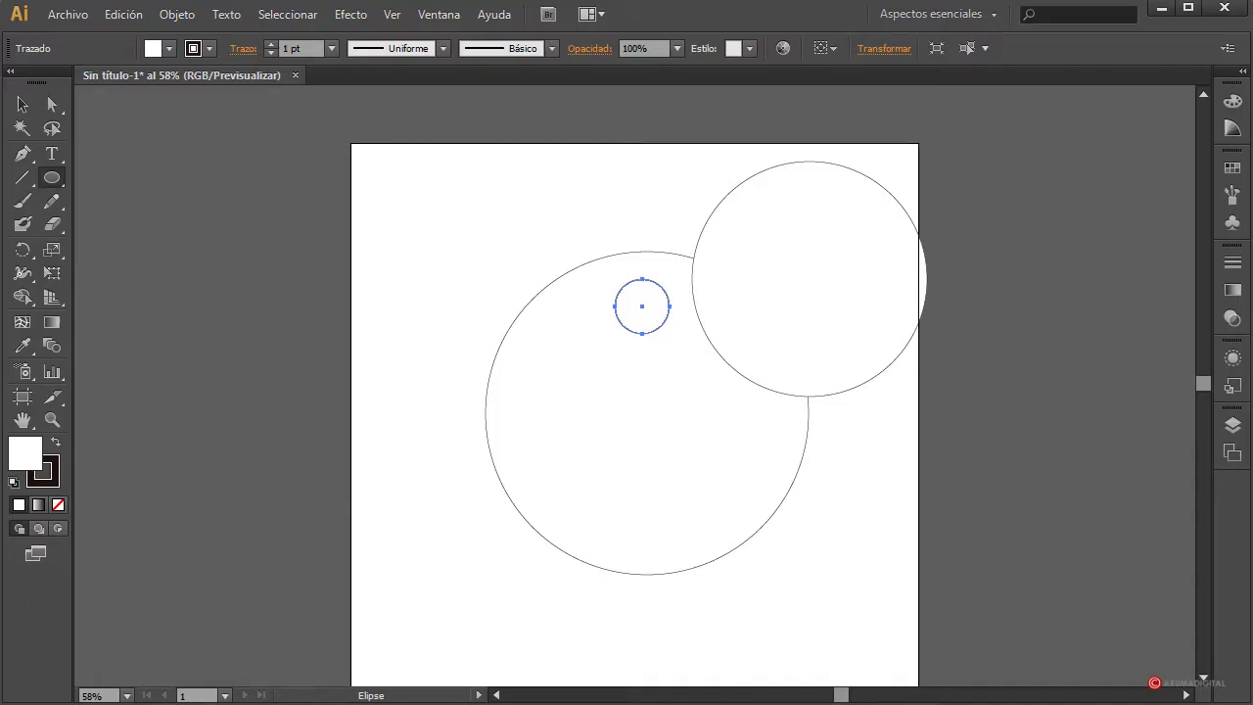
# Fill the small inner circle with blue, then select the two large circles.
pyautogui.click(23, 105)
pyautogui.click(168, 48)
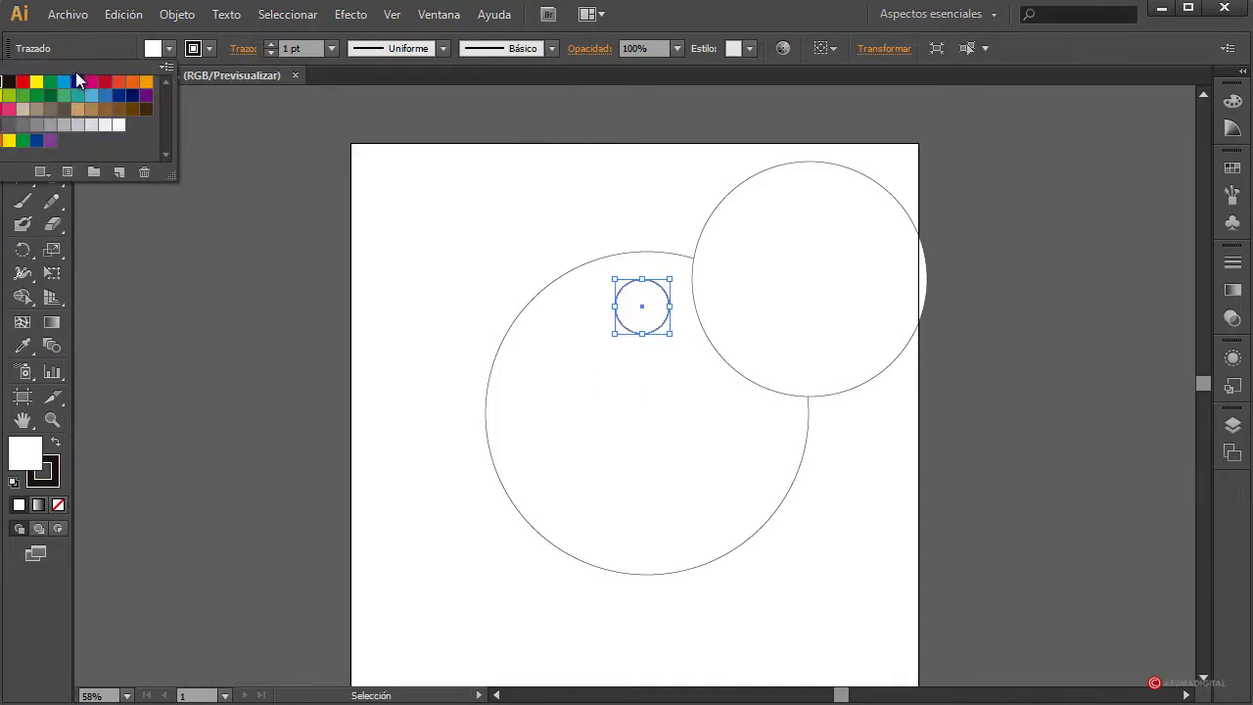
pyautogui.click(65, 83)
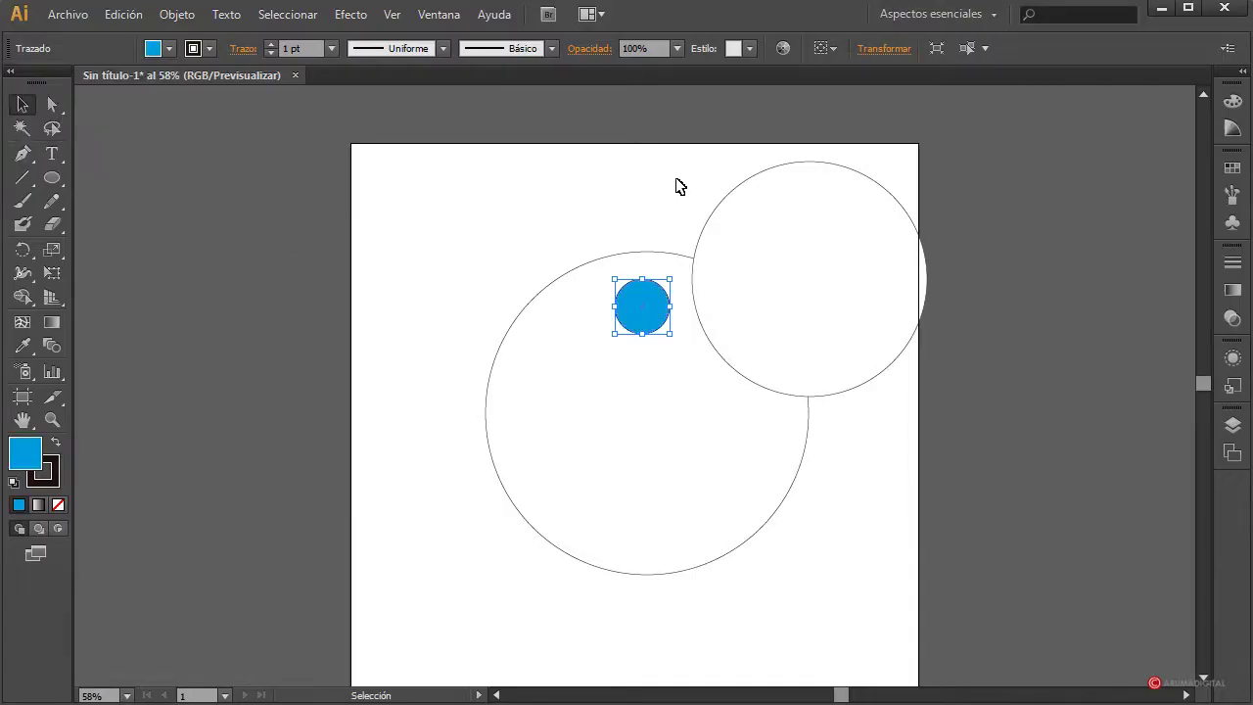
pyautogui.moveTo(604, 187); pyautogui.dragTo(870, 551)
pyautogui.click(1076, 435)
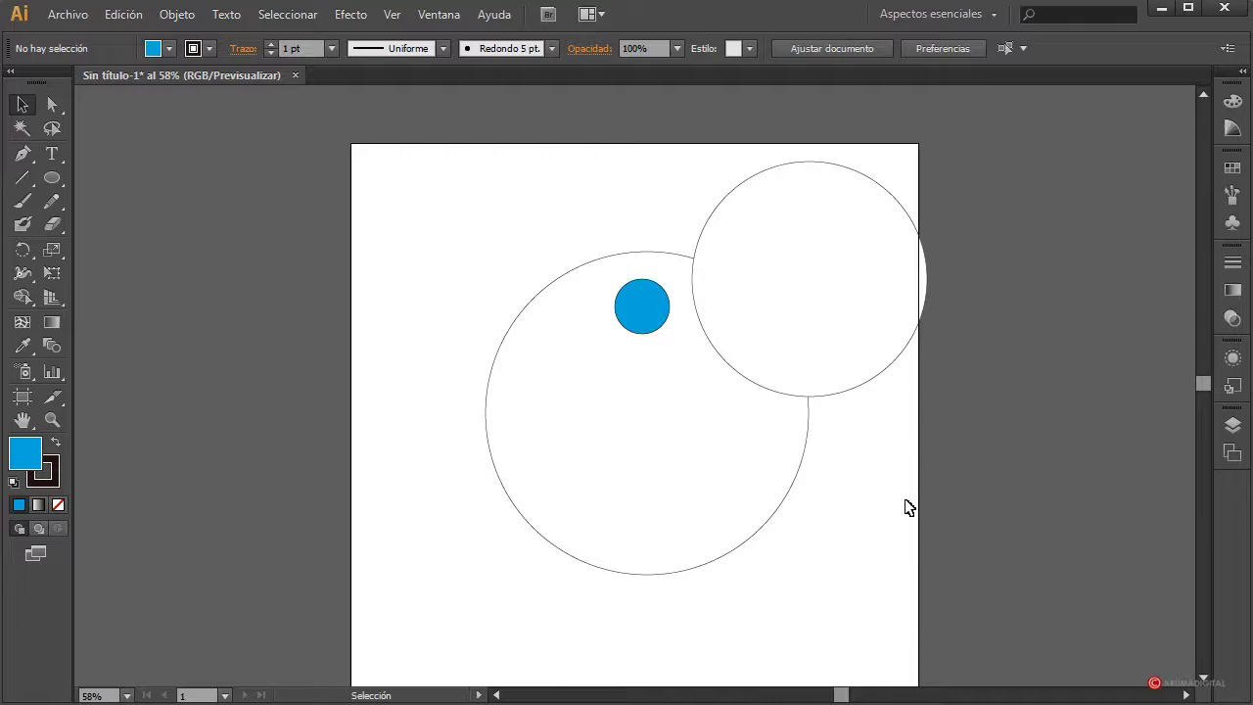
pyautogui.moveTo(888, 519); pyautogui.dragTo(783, 345)
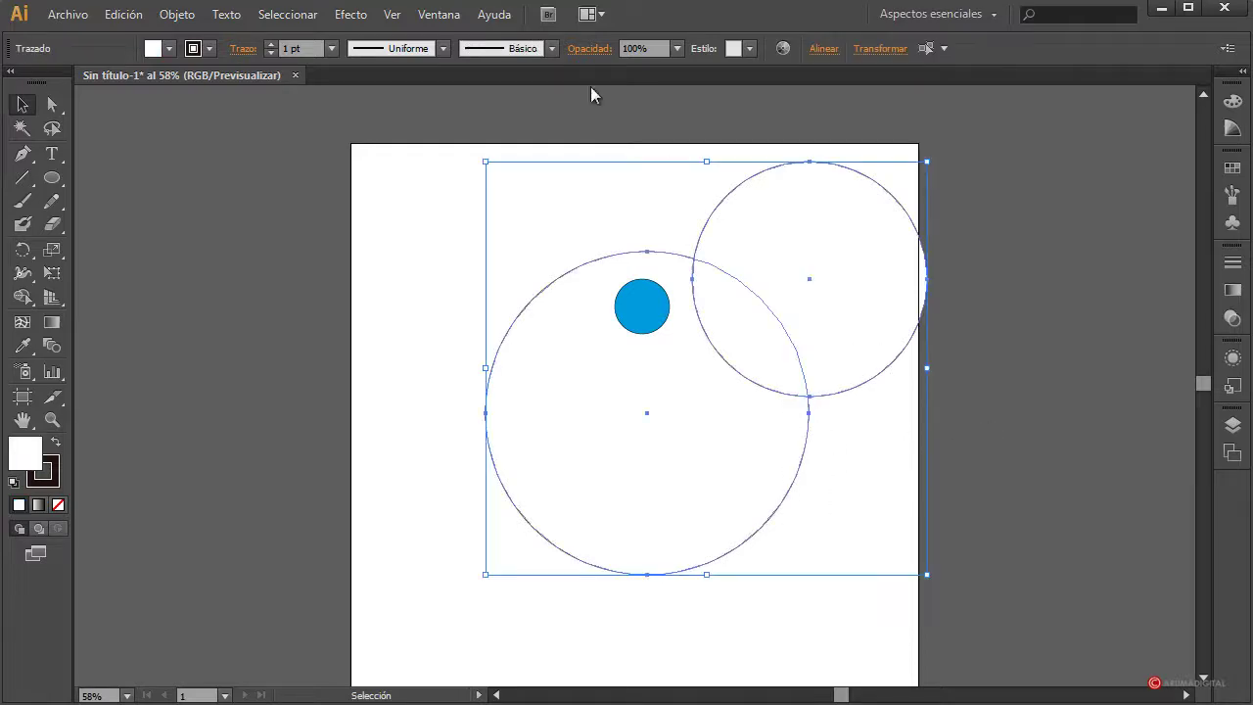
# In the Pathfinder panel, use Minus Front to bite the right circle out of the large one.
pyautogui.click(404, 19)
pyautogui.moveTo(438, 15)
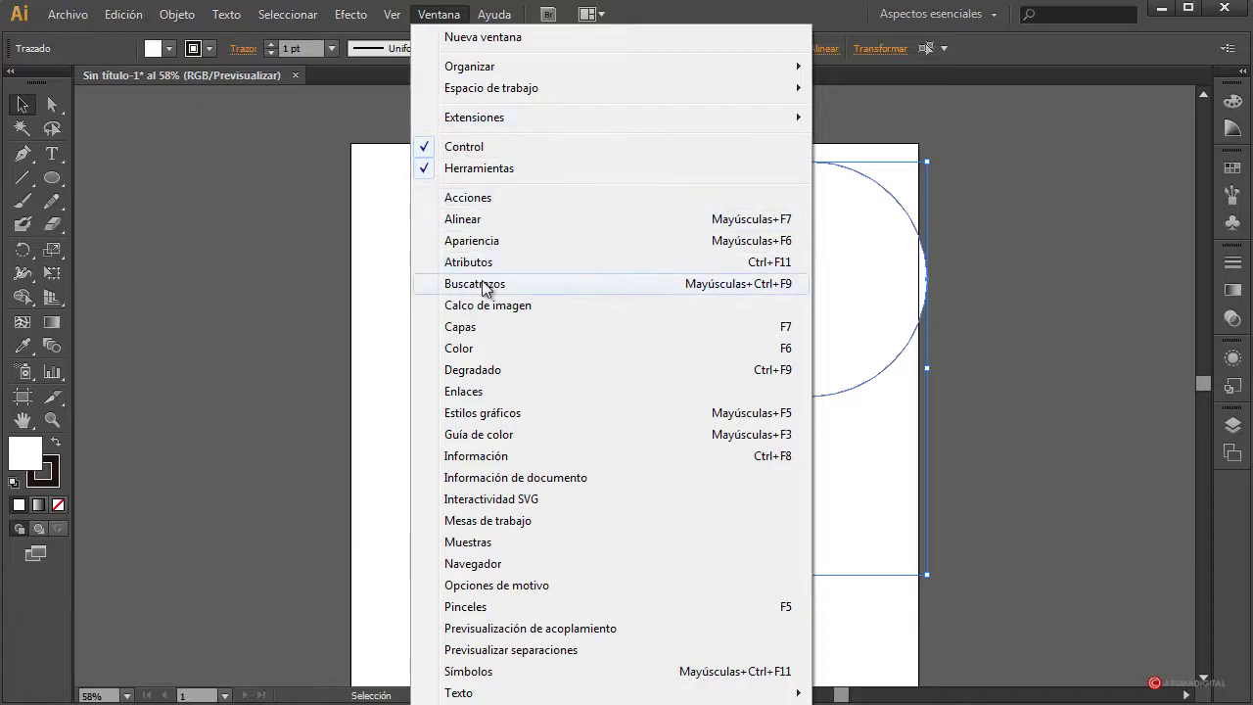
pyautogui.click(482, 285)
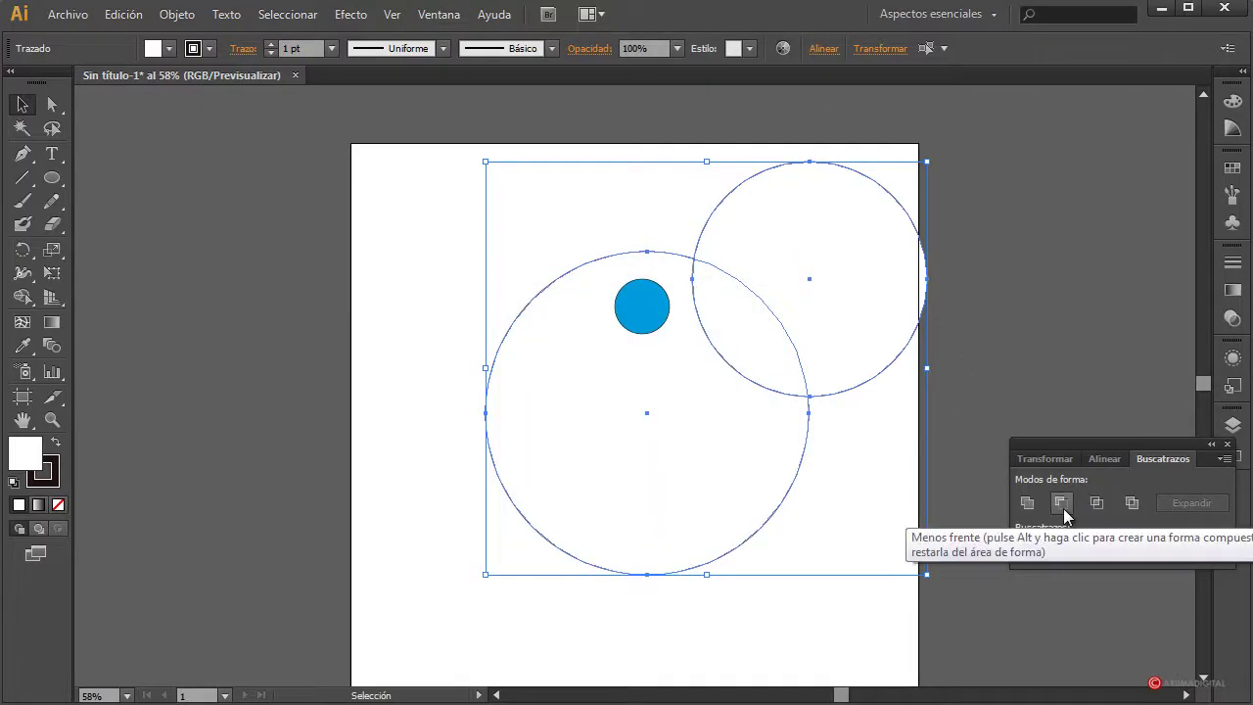
pyautogui.click(1062, 504)
pyautogui.click(925, 301)
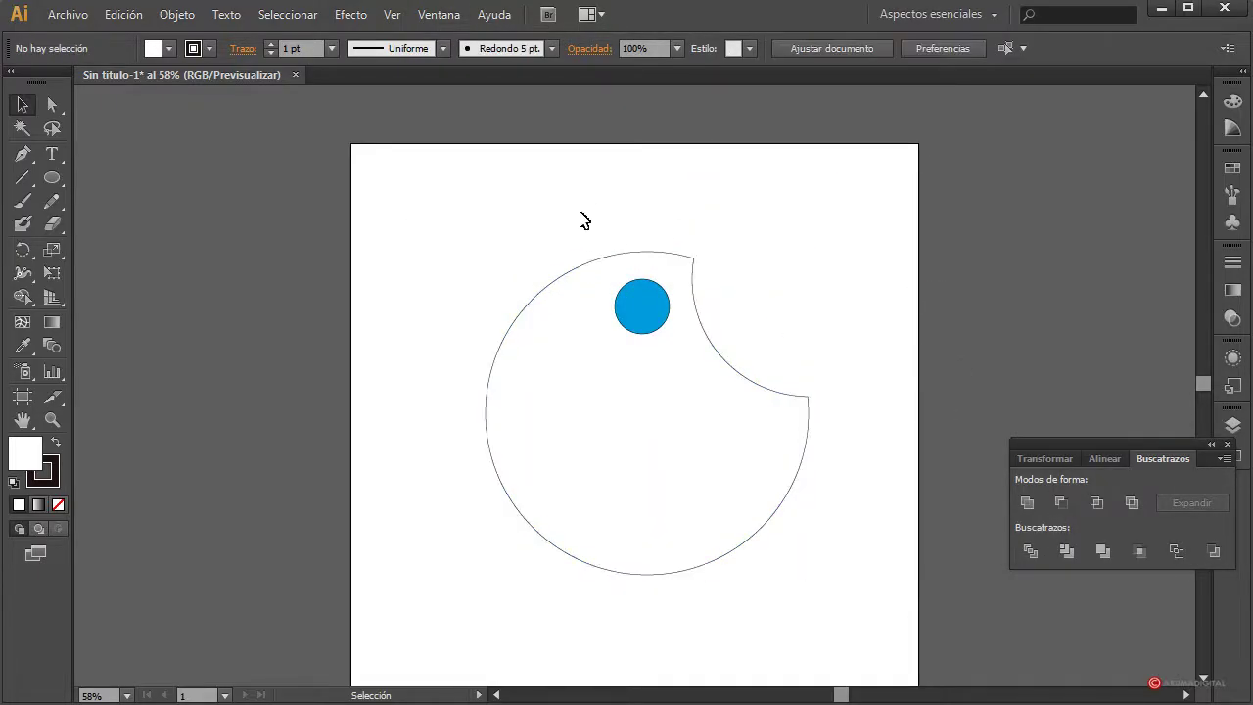
# Punch the blue circle out of the bitten shape as a hole with Minus Front.
pyautogui.moveTo(612, 226); pyautogui.dragTo(655, 350)
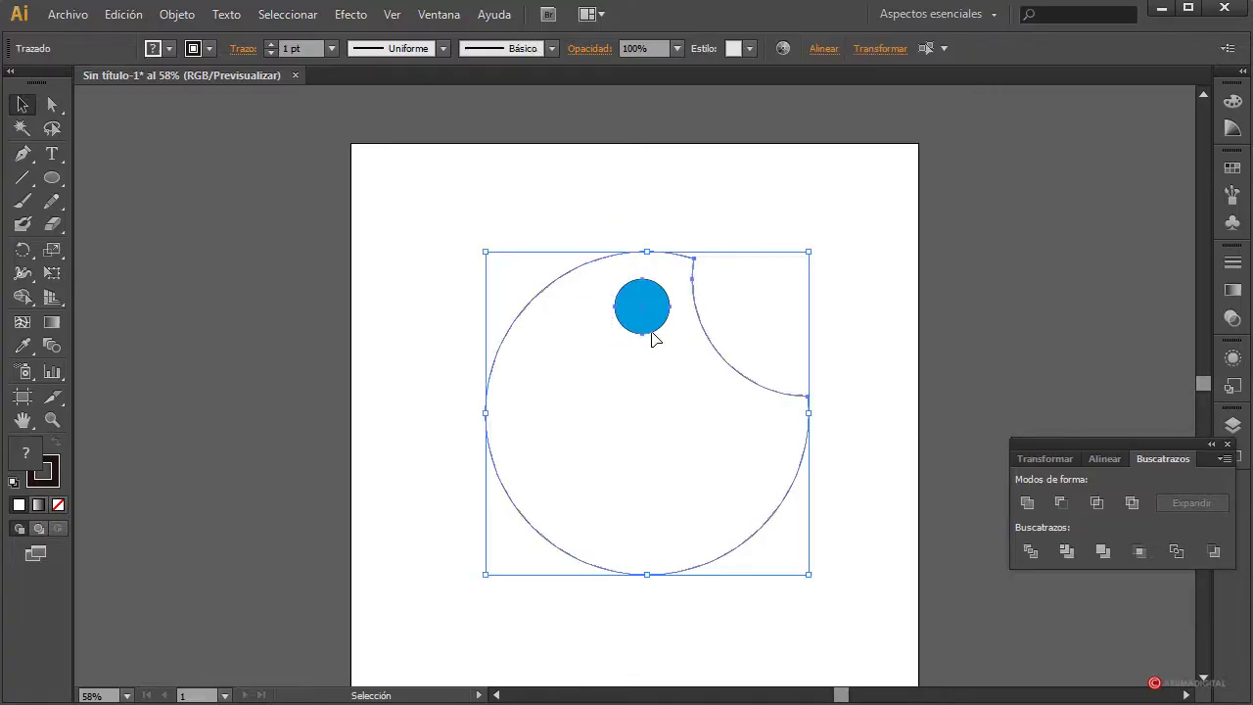
pyautogui.click(1062, 503)
pyautogui.click(957, 347)
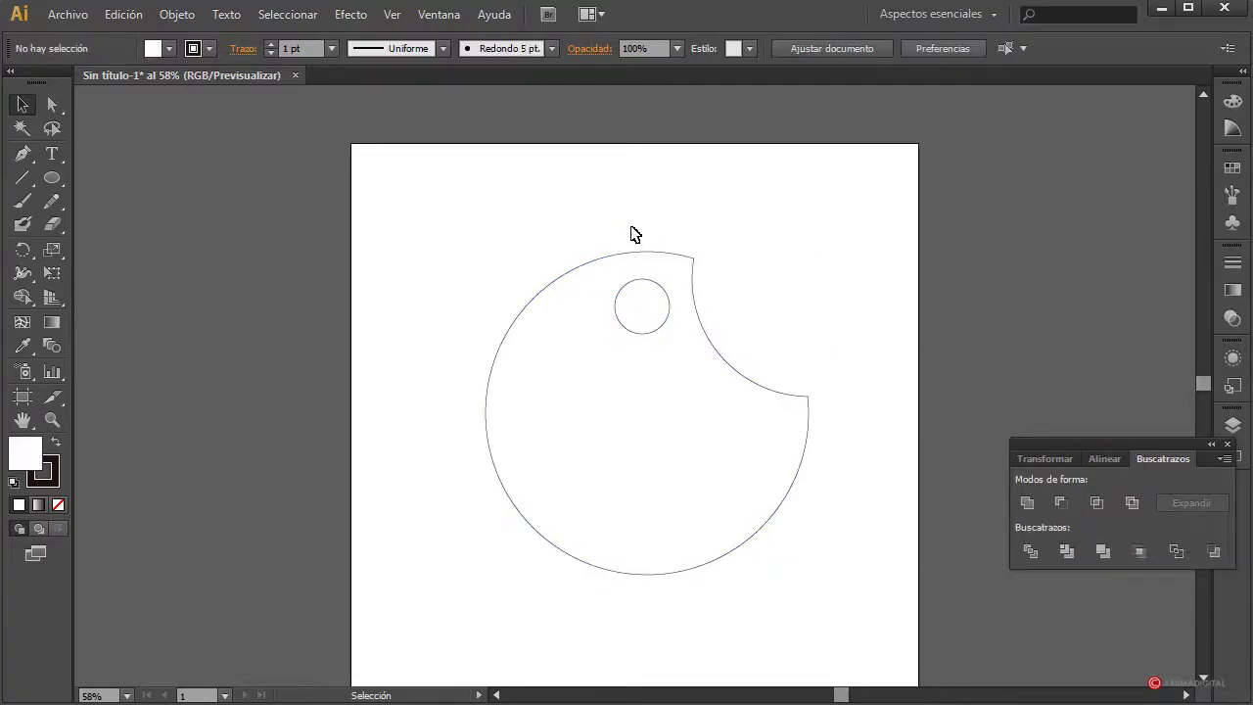
pyautogui.click(704, 391)
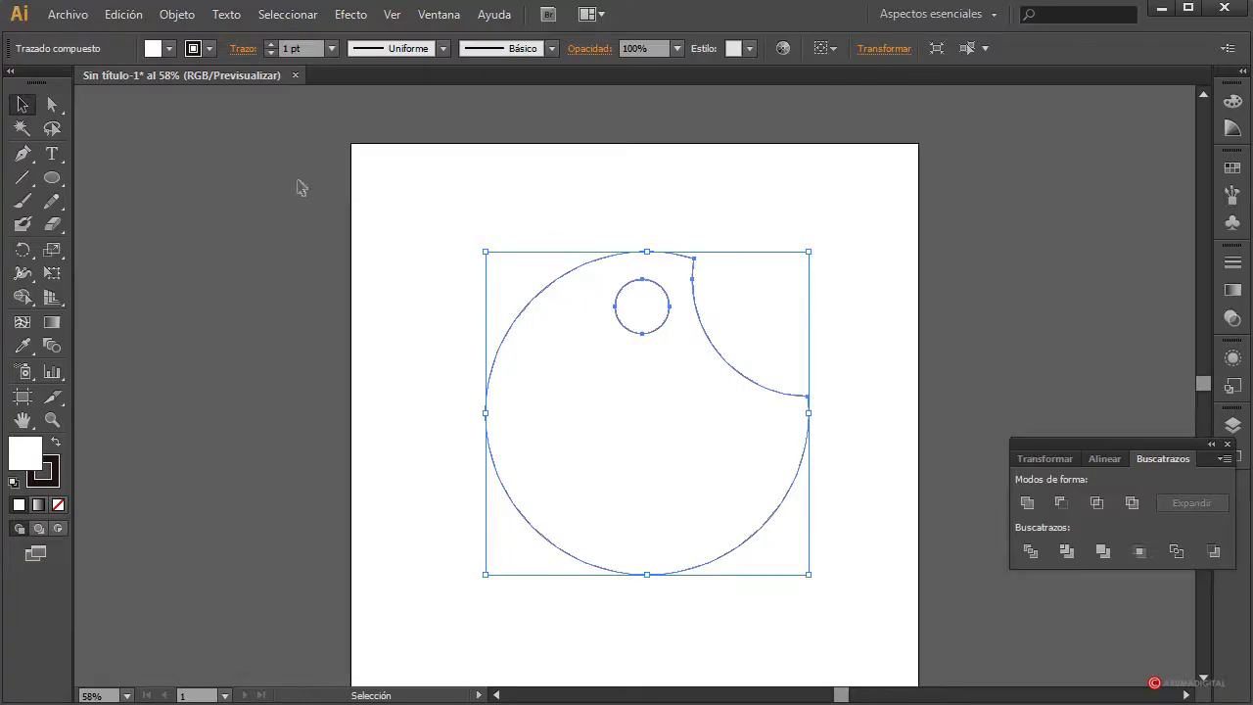
# Fill the bitten, holed shape with an orange swatch and set its stroke to None.
pyautogui.click(170, 50)
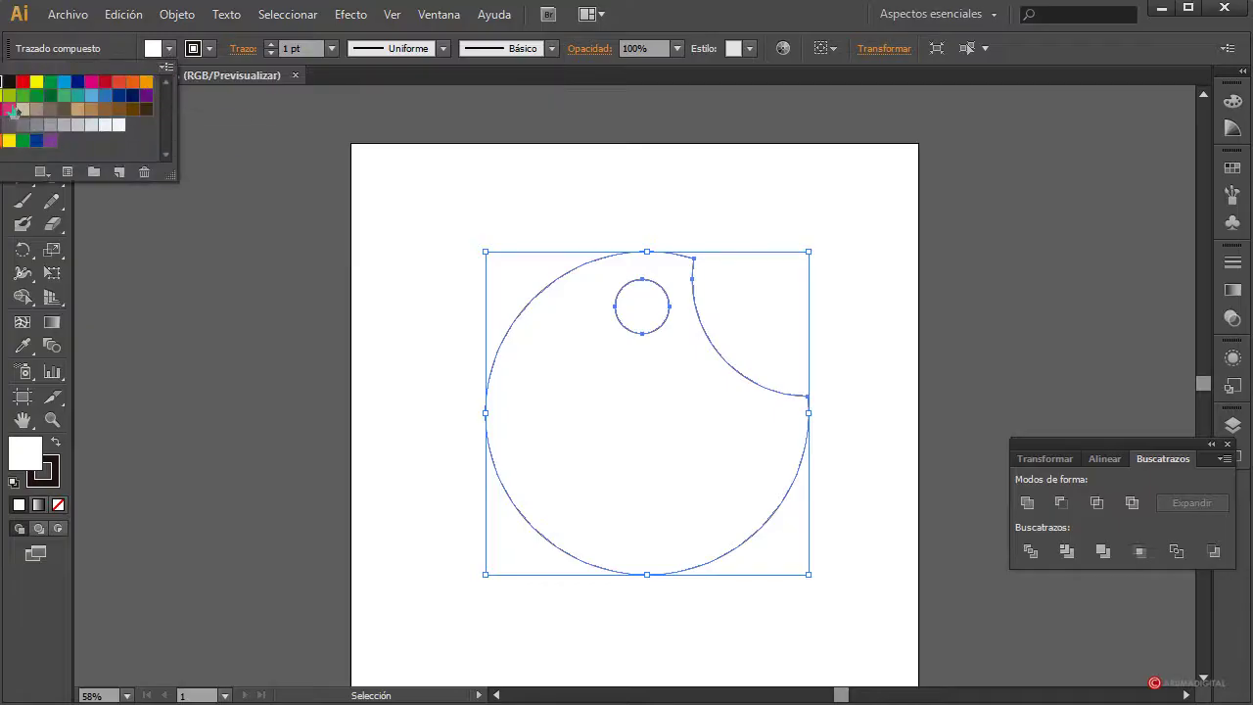
pyautogui.click(145, 88)
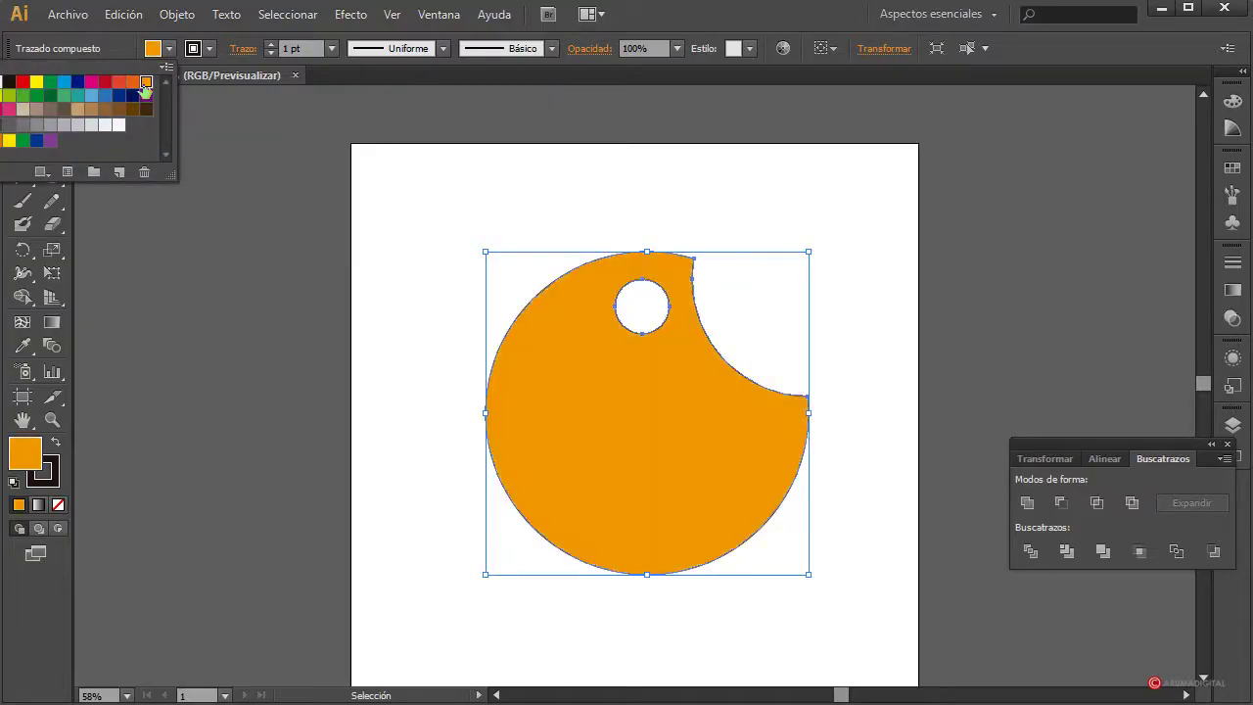
pyautogui.click(345, 260)
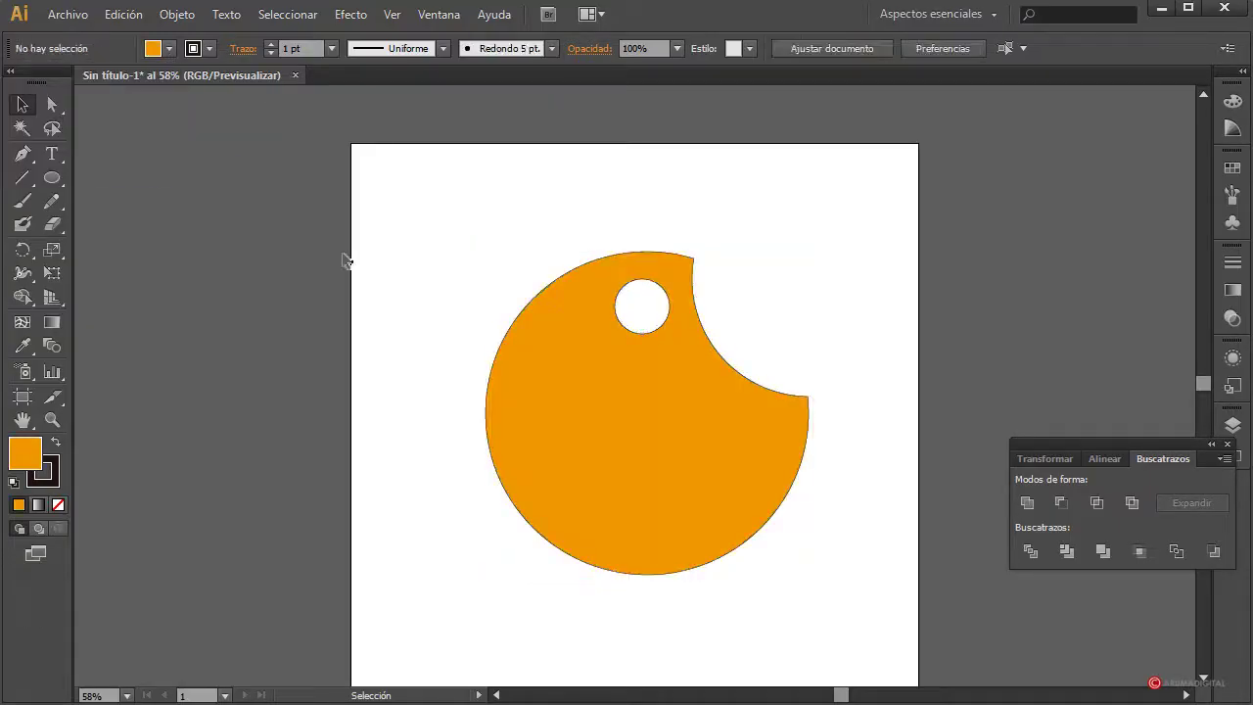
pyautogui.click(565, 284)
pyautogui.click(210, 48)
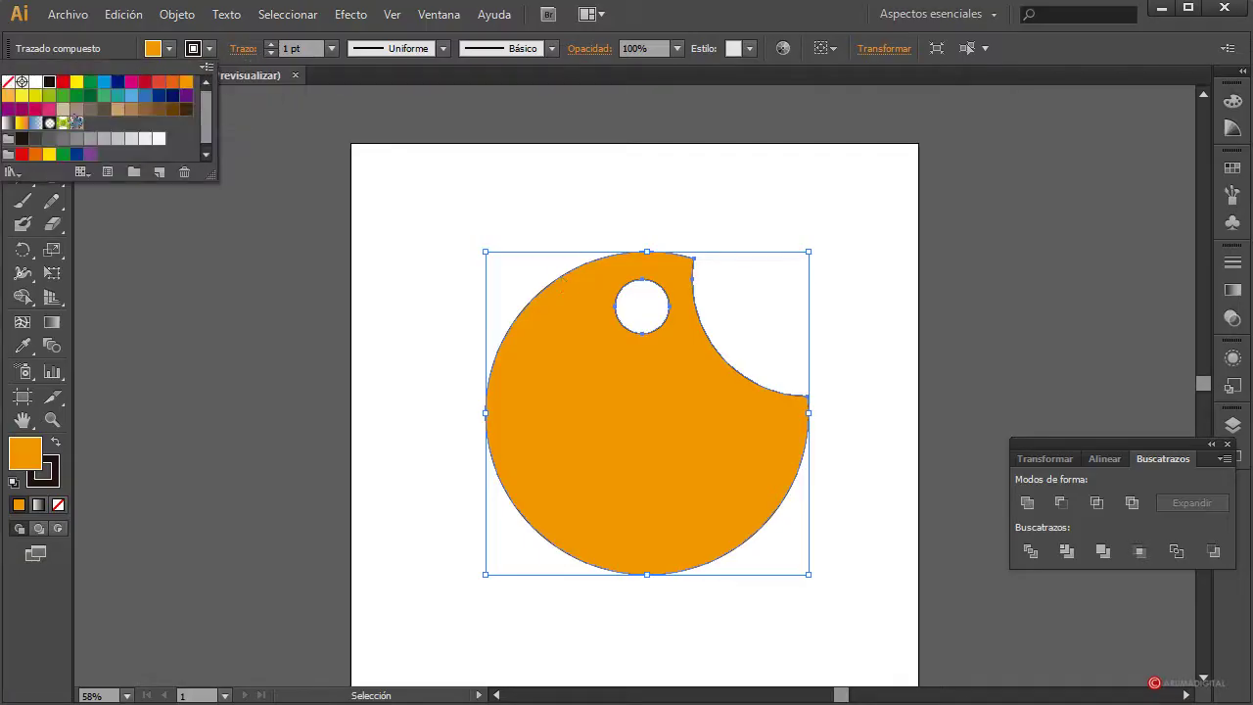
pyautogui.click(9, 83)
pyautogui.click(548, 214)
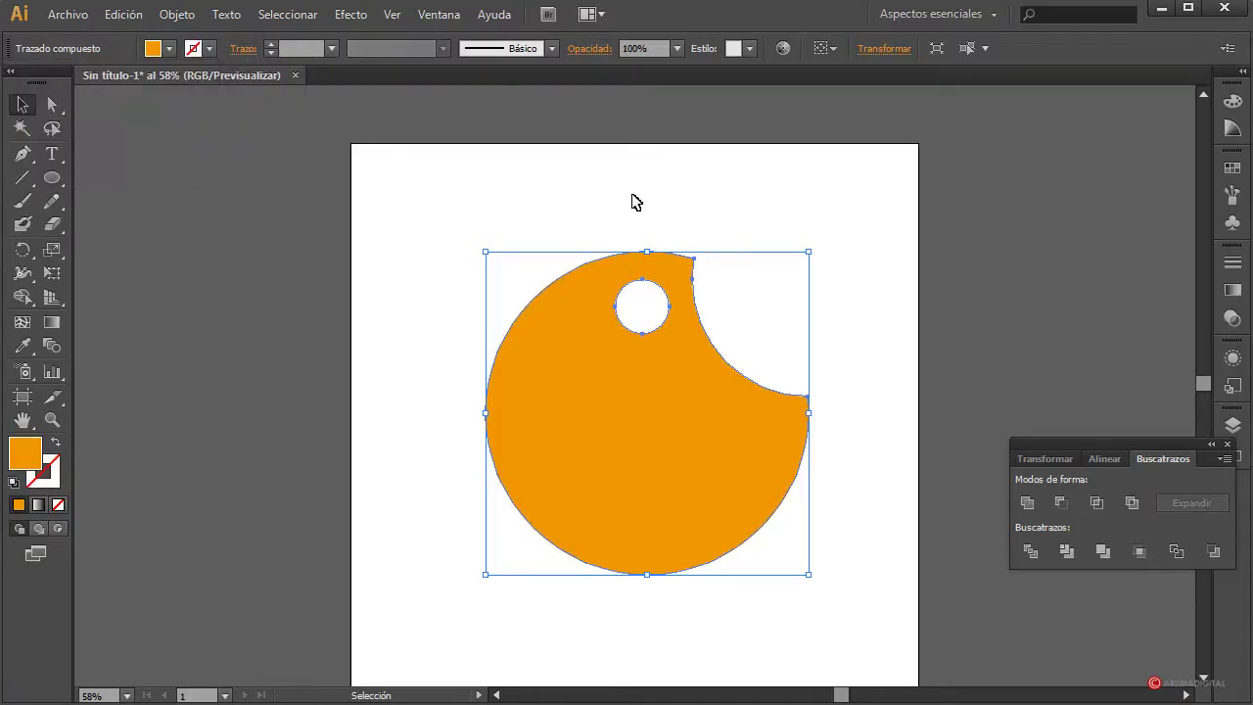
pyautogui.click(635, 202)
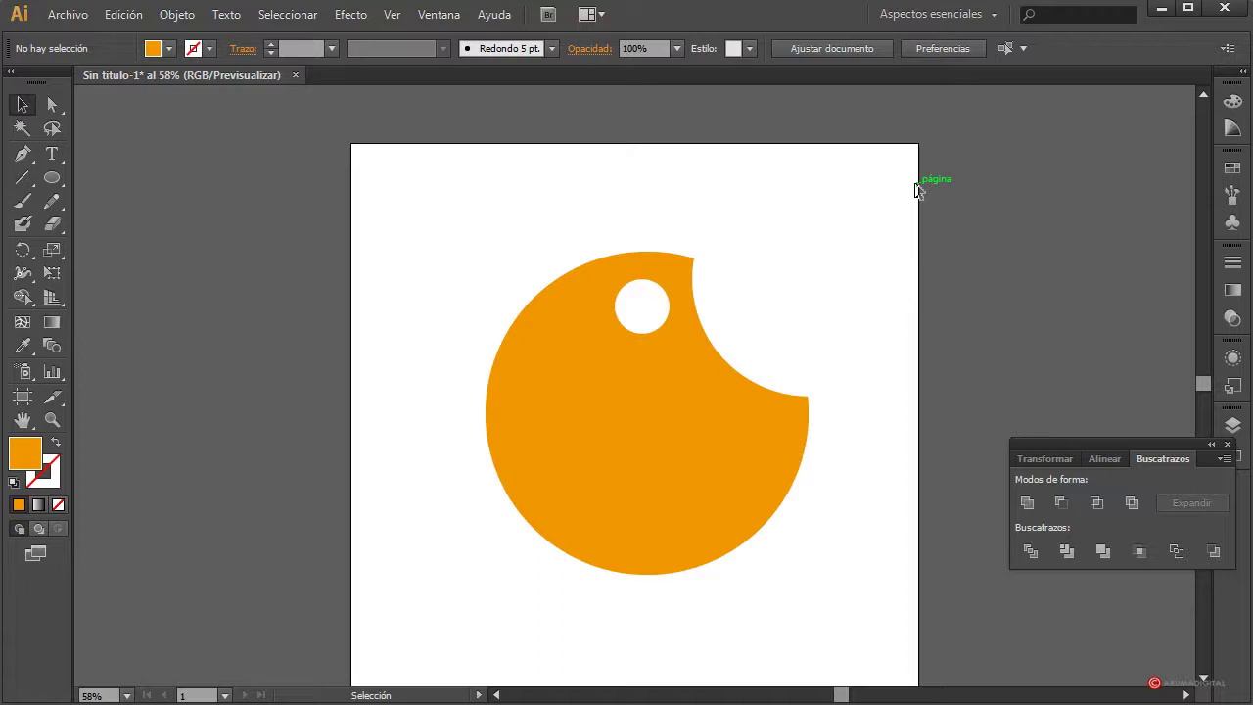
# Move the orange tag higher, then off to the right side of the page.
pyautogui.click(718, 437)
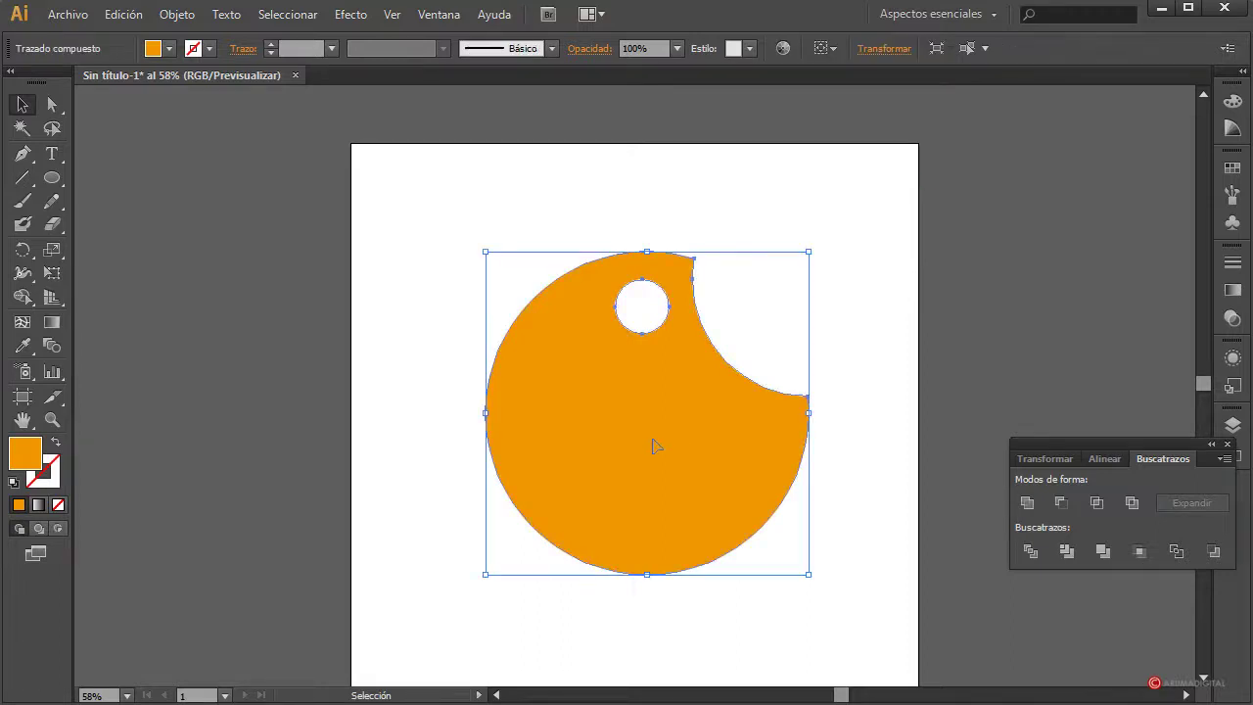
pyautogui.moveTo(649, 447); pyautogui.dragTo(643, 382)
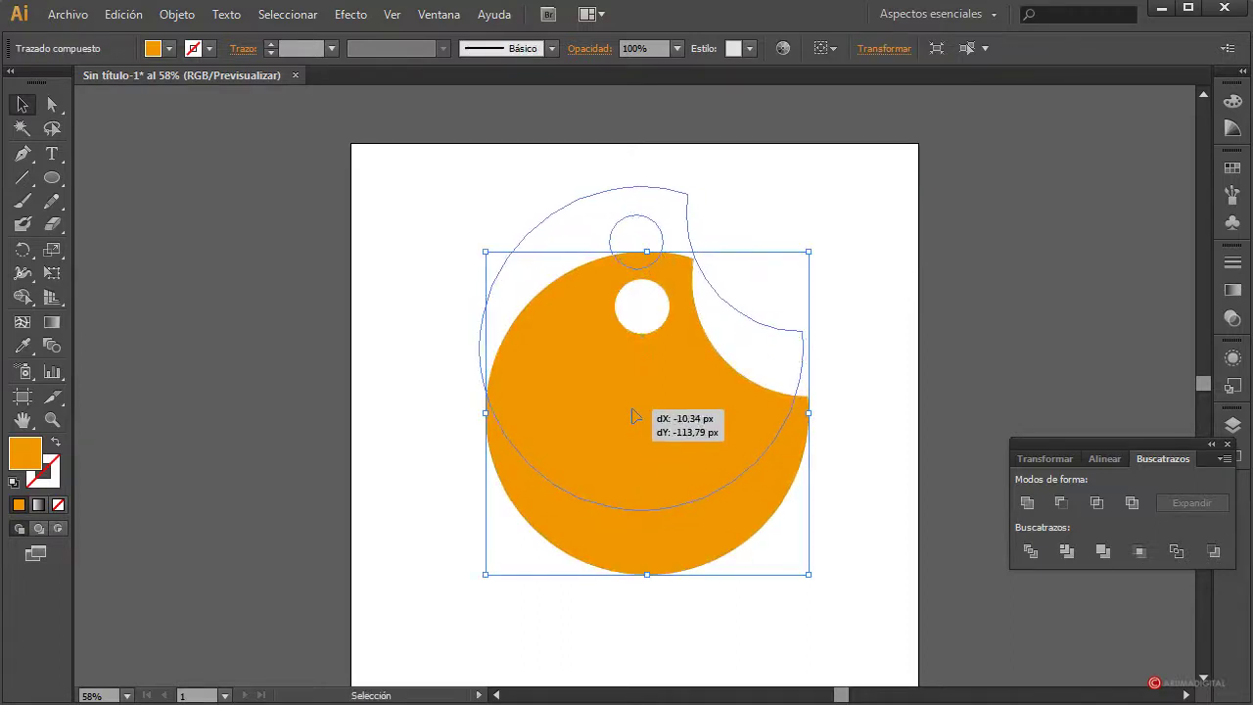
pyautogui.click(886, 355)
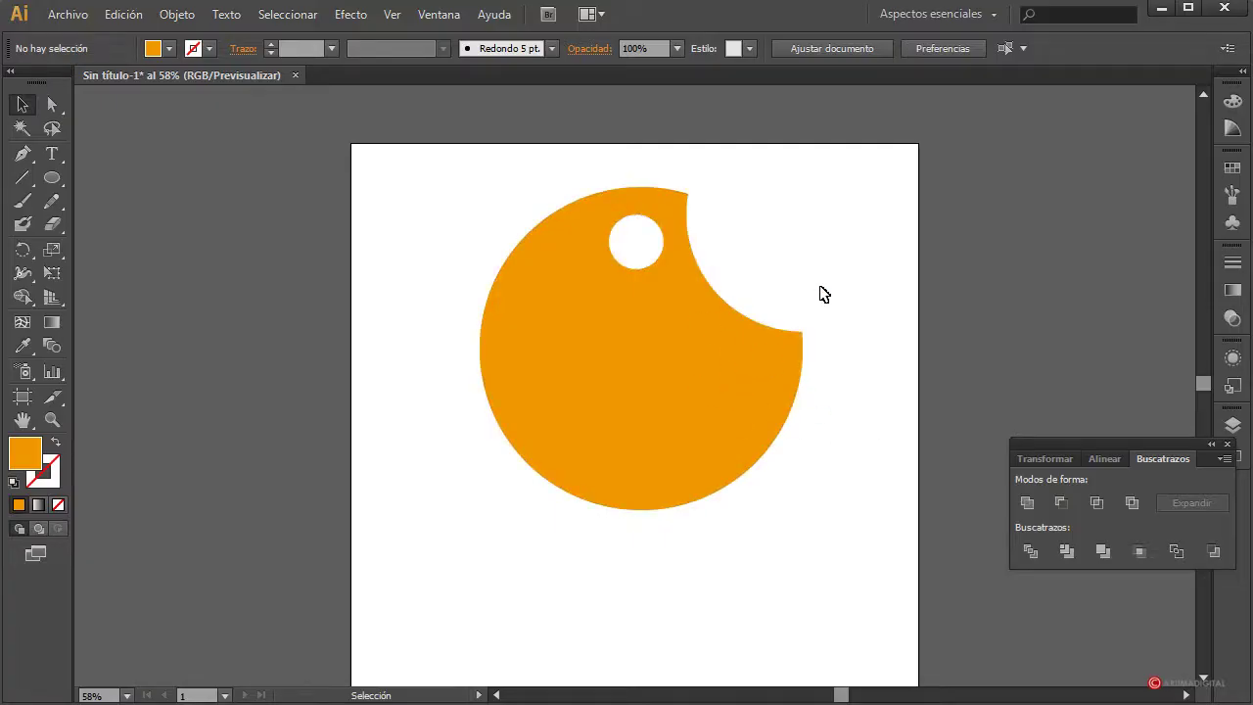
pyautogui.moveTo(685, 383); pyautogui.dragTo(1027, 303)
pyautogui.moveTo(956, 330); pyautogui.dragTo(974, 339)
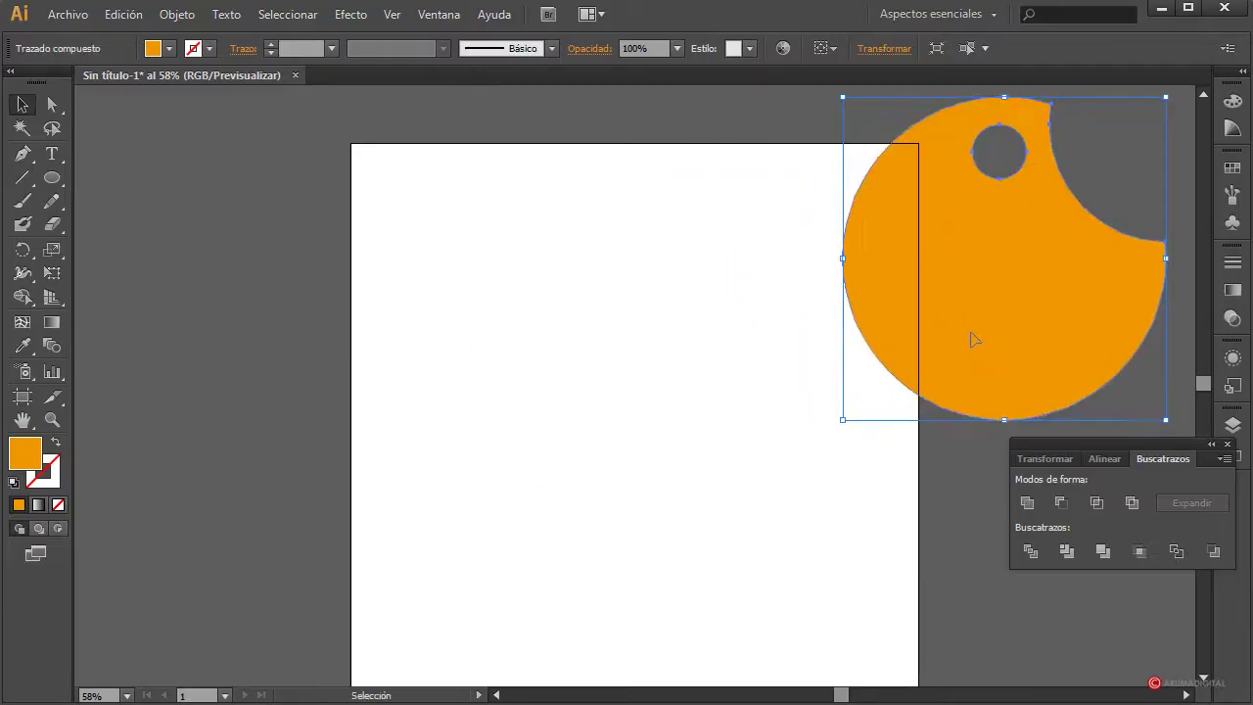
# Alt-drag a copy back onto the page and a second copy slightly down-right, overlapping it.
pyautogui.press('a')
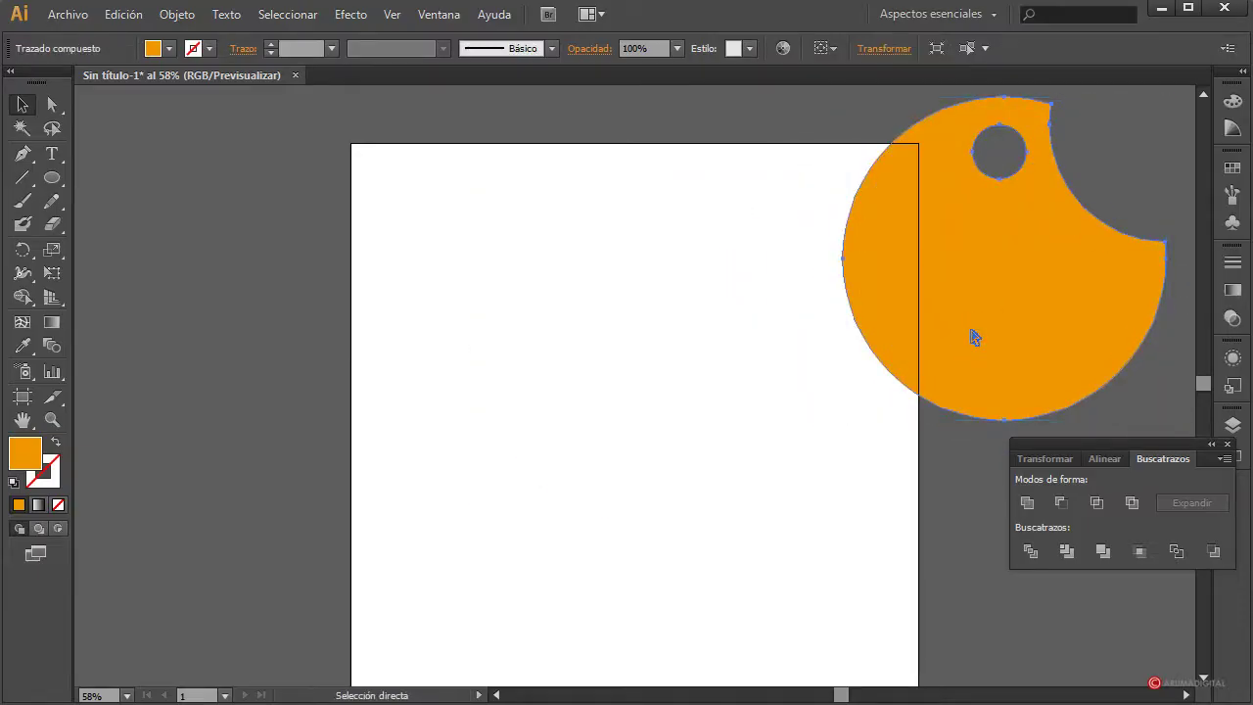
pyautogui.press('v')
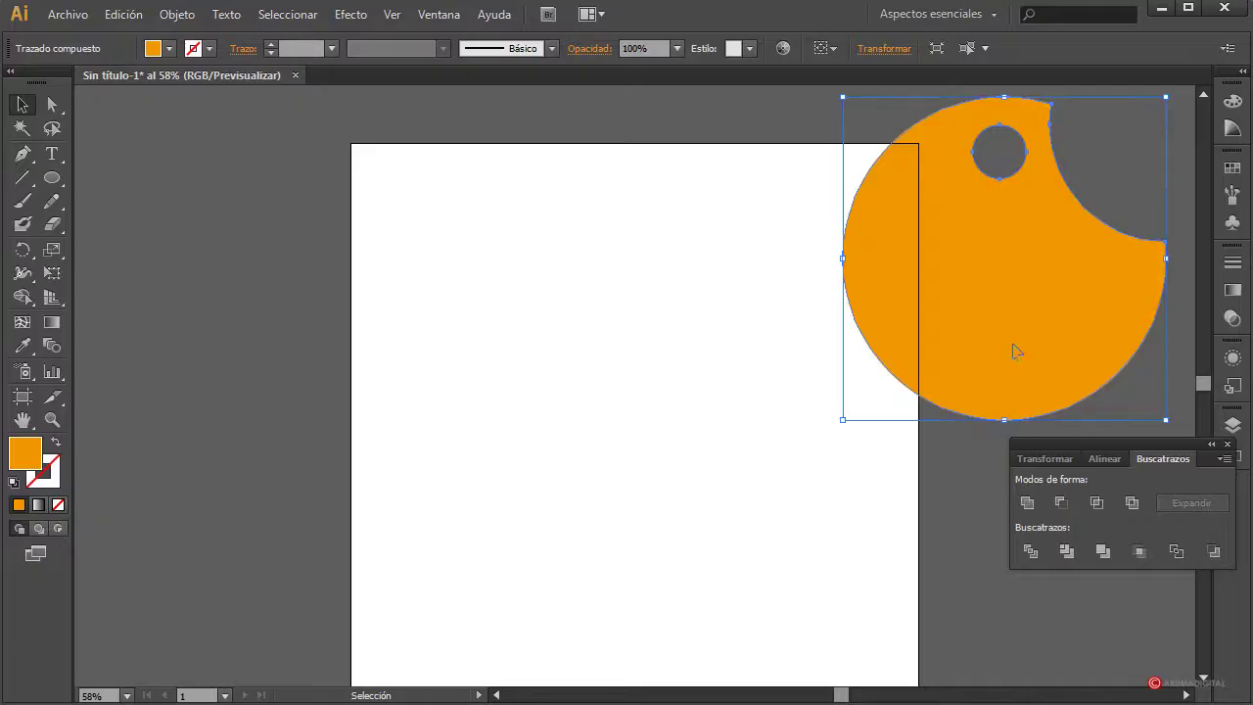
pyautogui.moveTo(1012, 349)
pyautogui.mouseDown()
pyautogui.moveTo(651, 492)
pyautogui.moveTo(515, 479)
pyautogui.mouseUp()
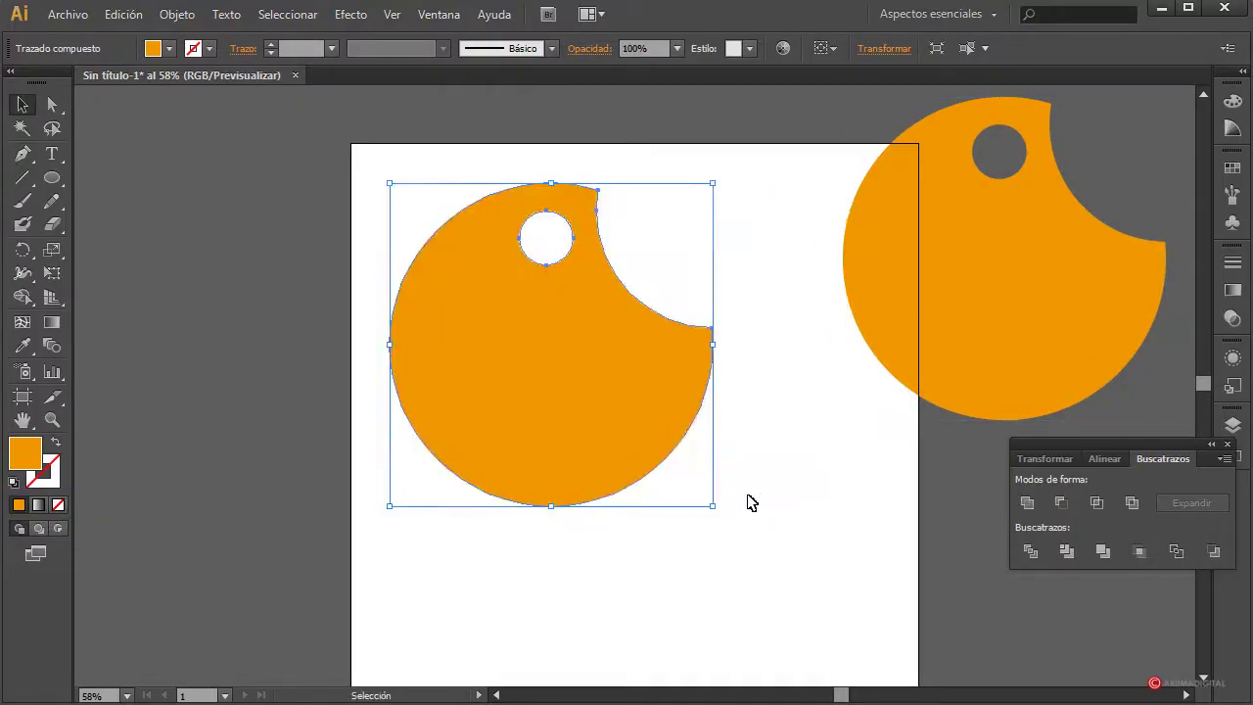
pyautogui.press('a')
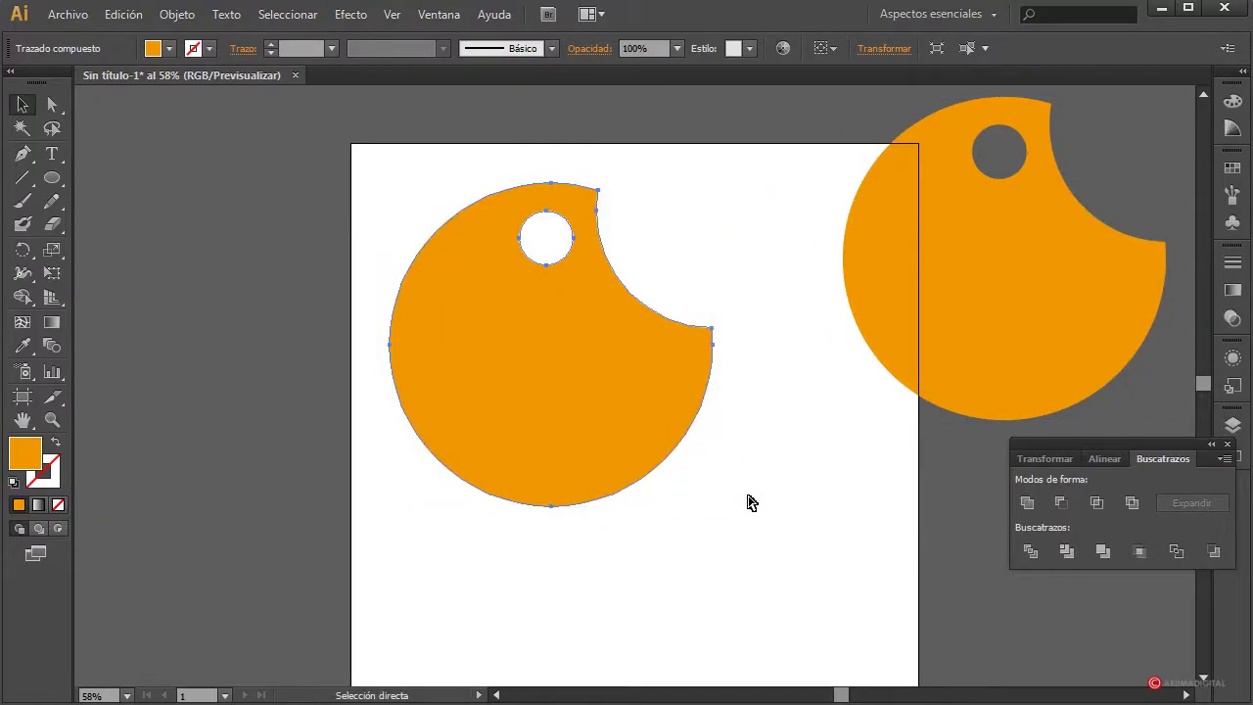
pyautogui.press('v')
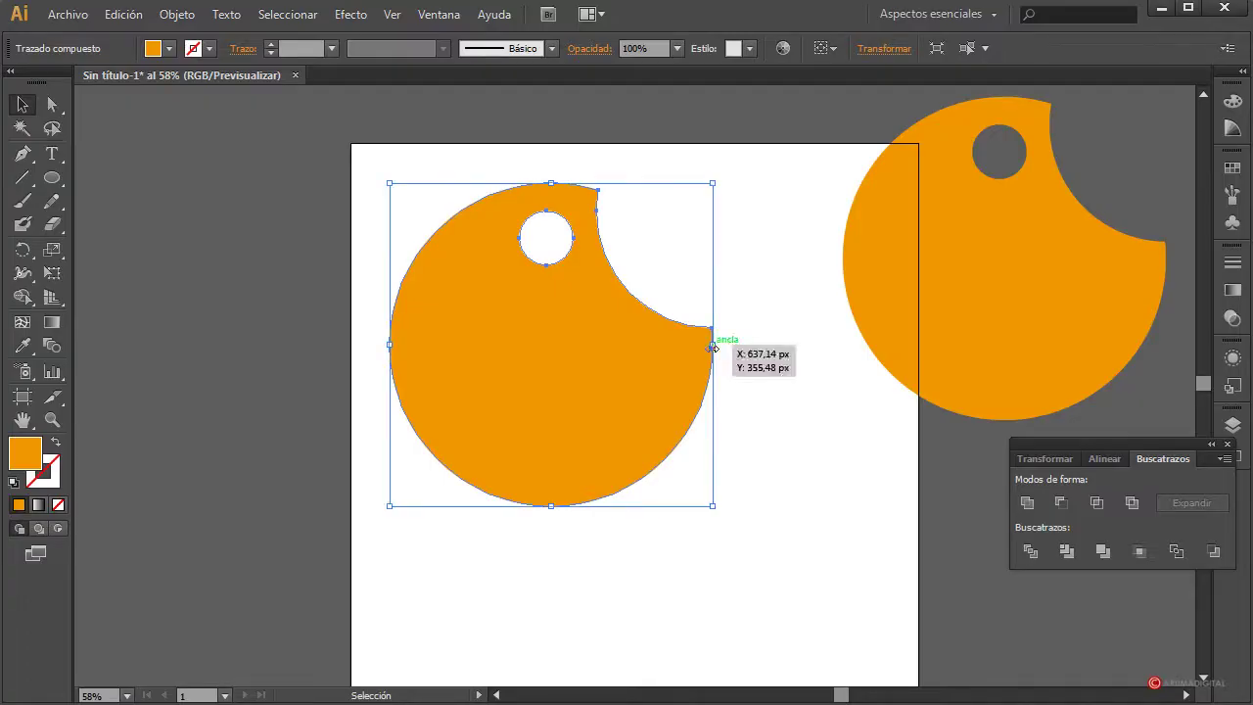
pyautogui.moveTo(634, 362); pyautogui.dragTo(637, 374)
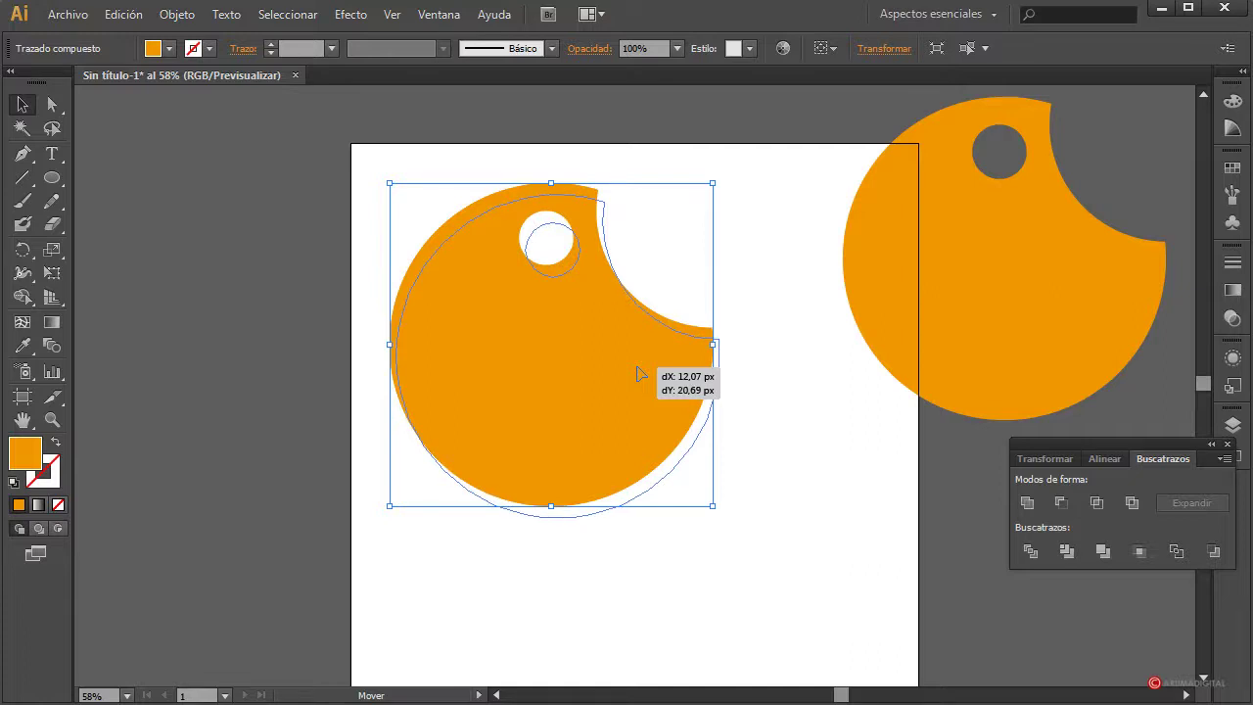
pyautogui.moveTo(637, 374); pyautogui.dragTo(639, 378)
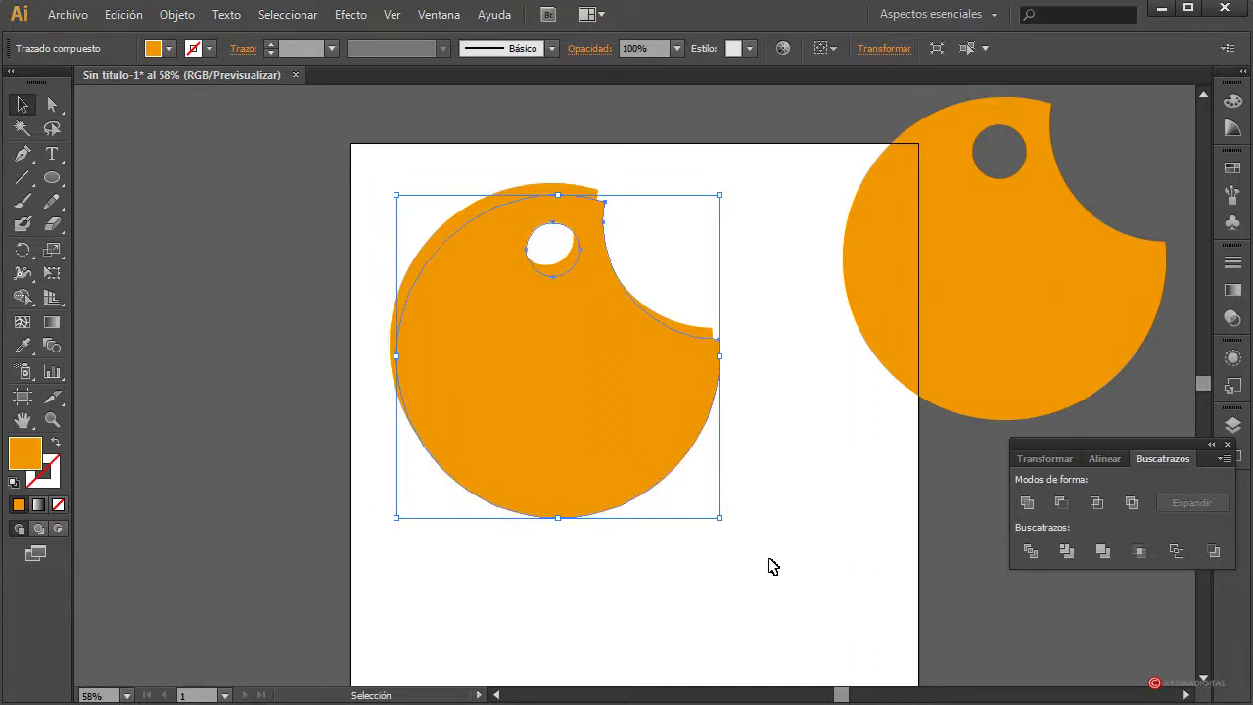
pyautogui.click(695, 283)
# Divide the two overlapping page tags with Pathfinder and ungroup the resulting pieces.
pyautogui.moveTo(546, 161); pyautogui.dragTo(621, 336)
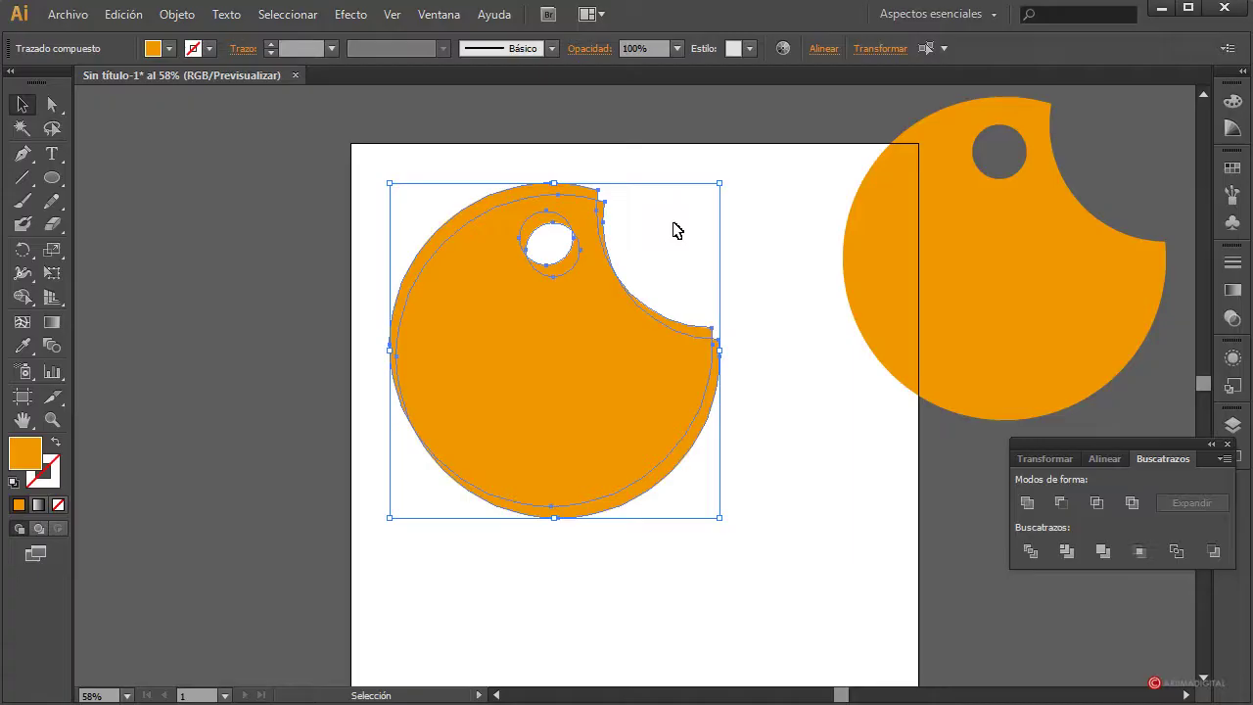
pyautogui.click(1038, 561)
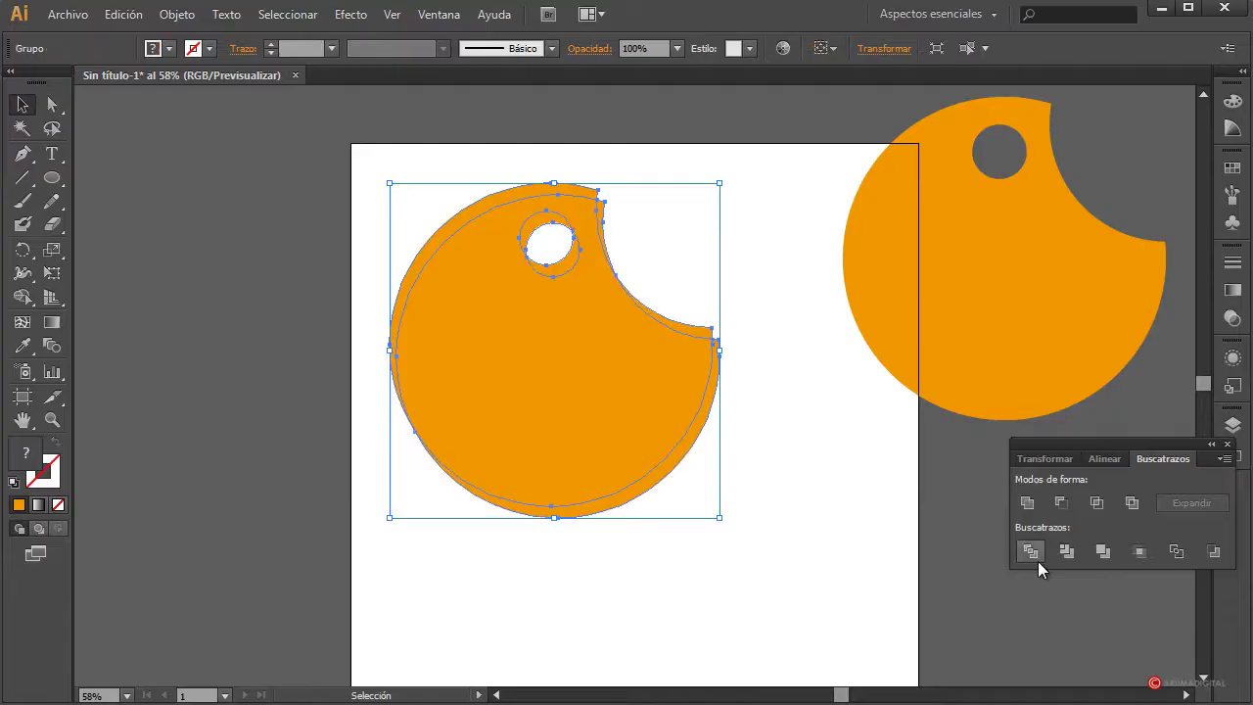
pyautogui.click(182, 14)
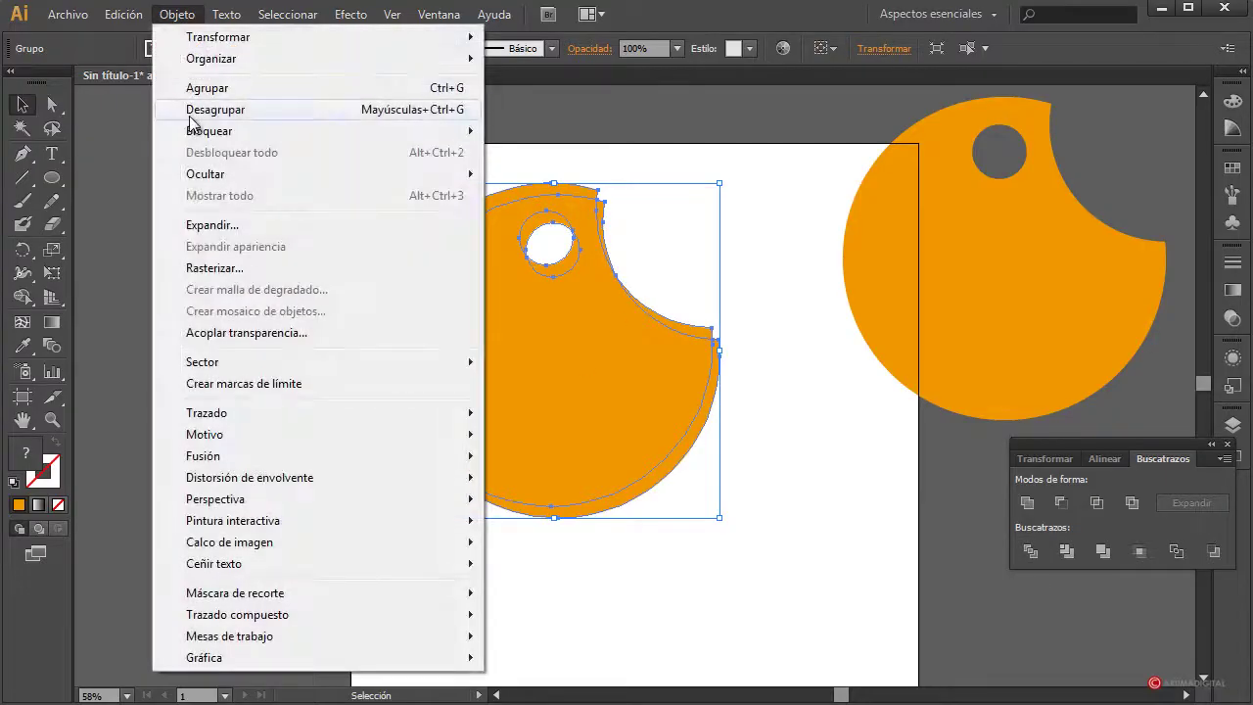
pyautogui.click(196, 113)
pyautogui.click(658, 169)
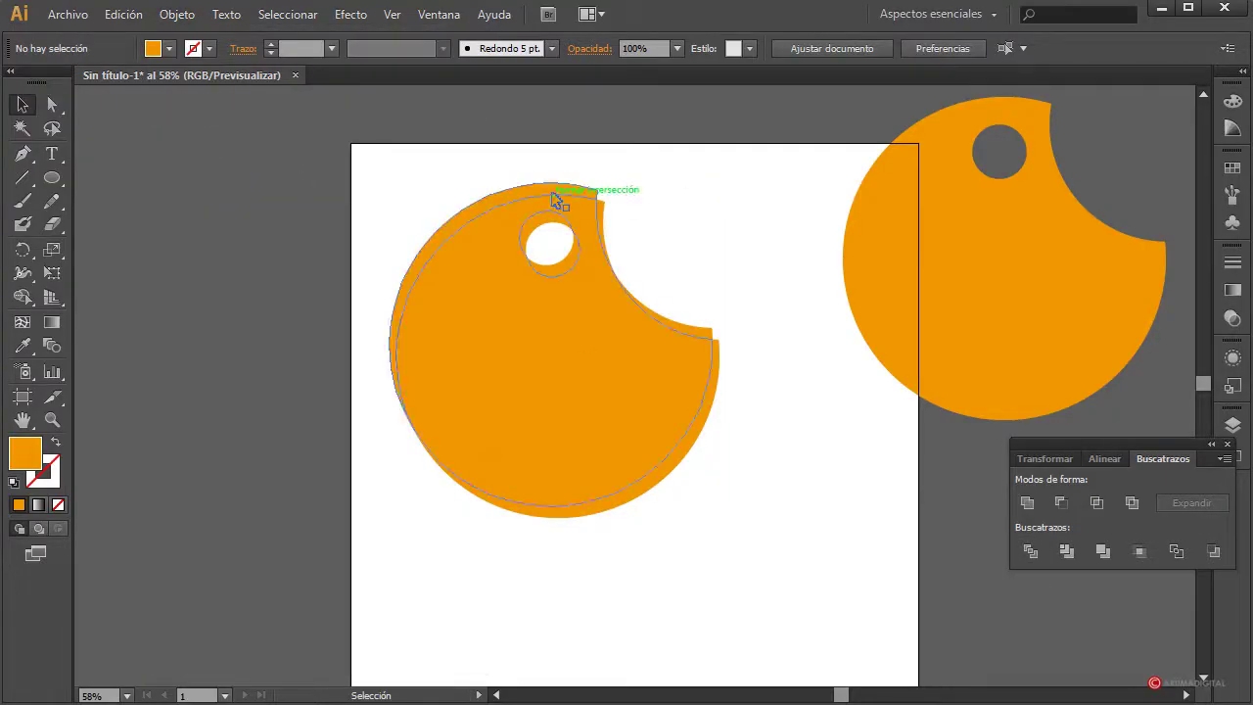
# Delete the large inner piece, left crescent, extra ring piece and bite sliver.
pyautogui.click(593, 237)
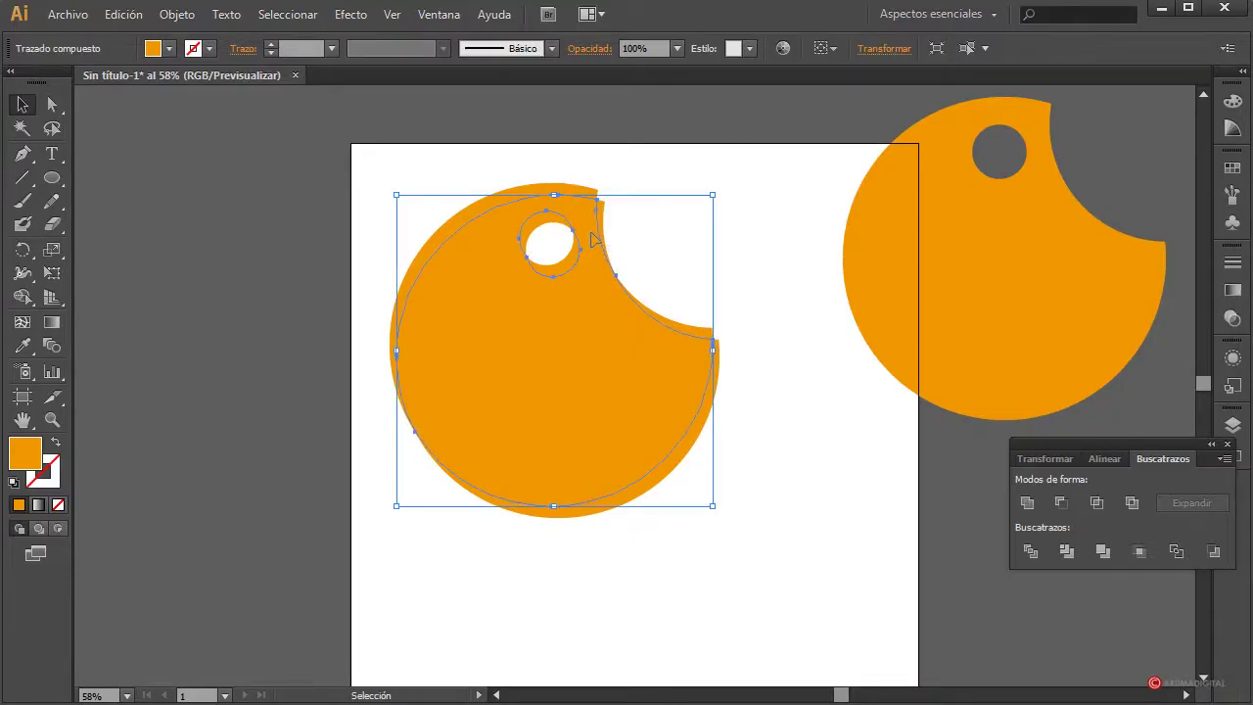
pyautogui.press('Delete')
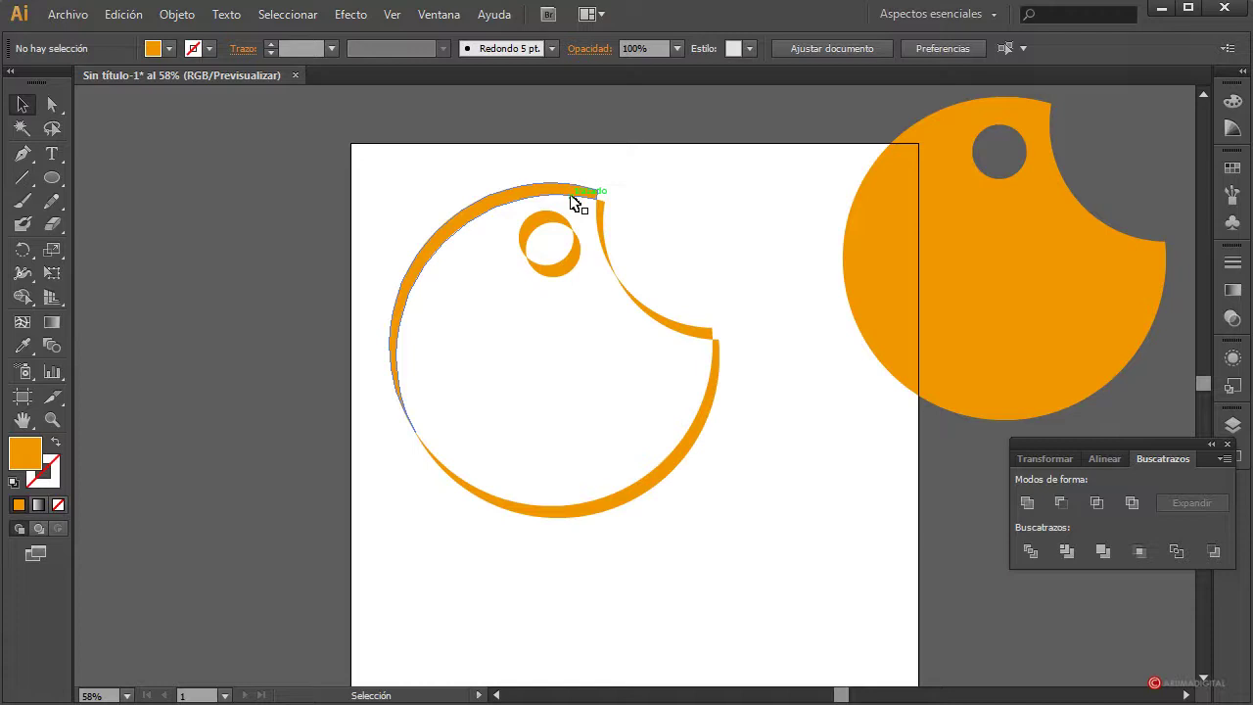
pyautogui.click(574, 202)
pyautogui.press('Delete')
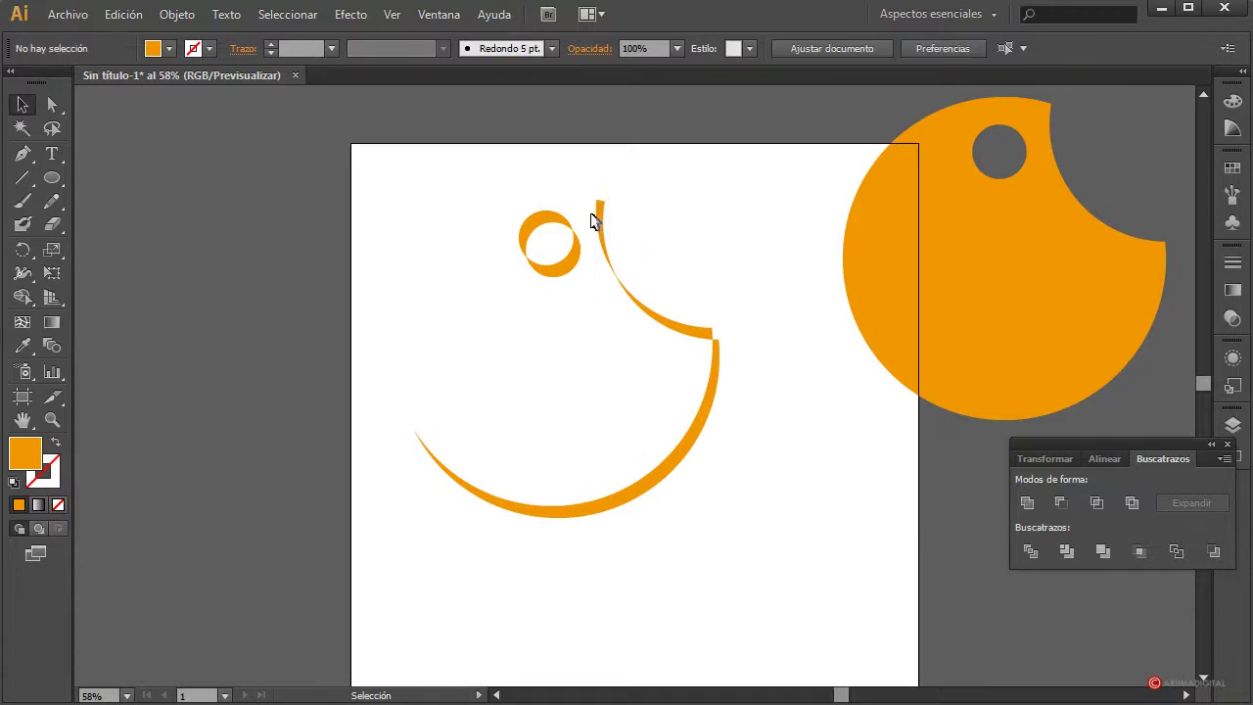
pyautogui.click(576, 262)
pyautogui.press('Delete')
pyautogui.click(680, 333)
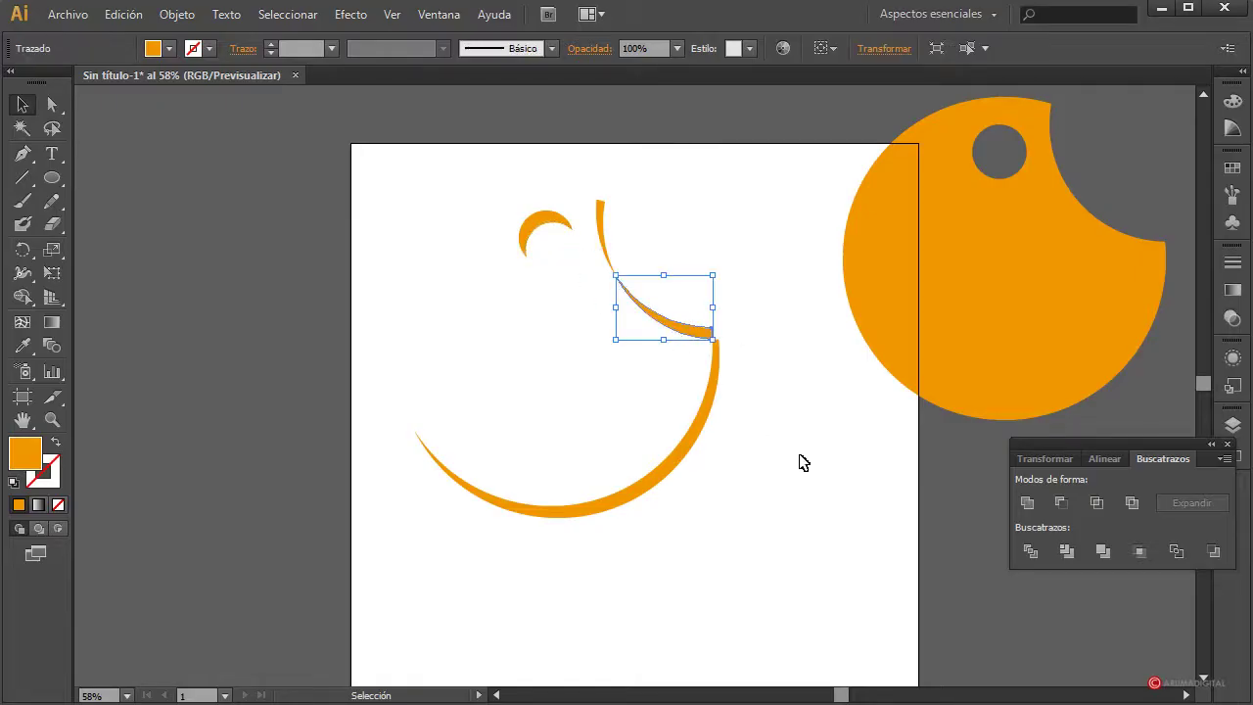
pyautogui.press('Delete')
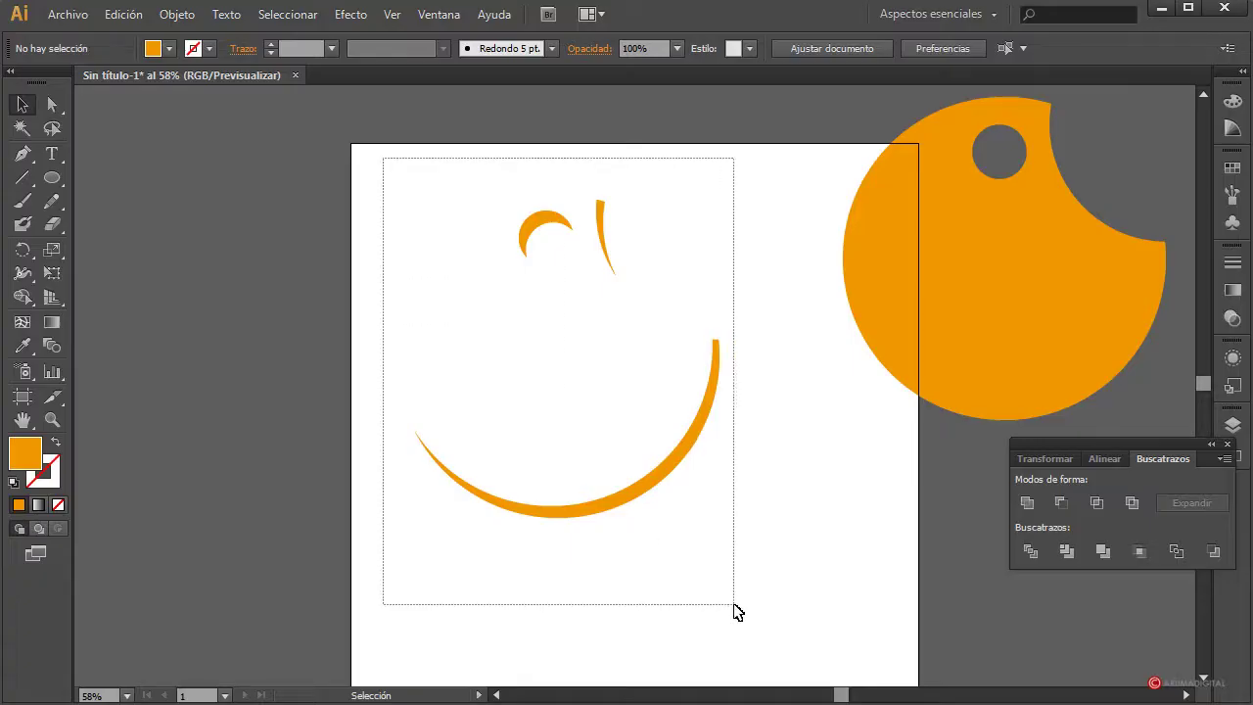
# Group the three orange arcs and align them over the right-hand tag's edge, bite and hole.
pyautogui.moveTo(383, 158); pyautogui.dragTo(737, 609)
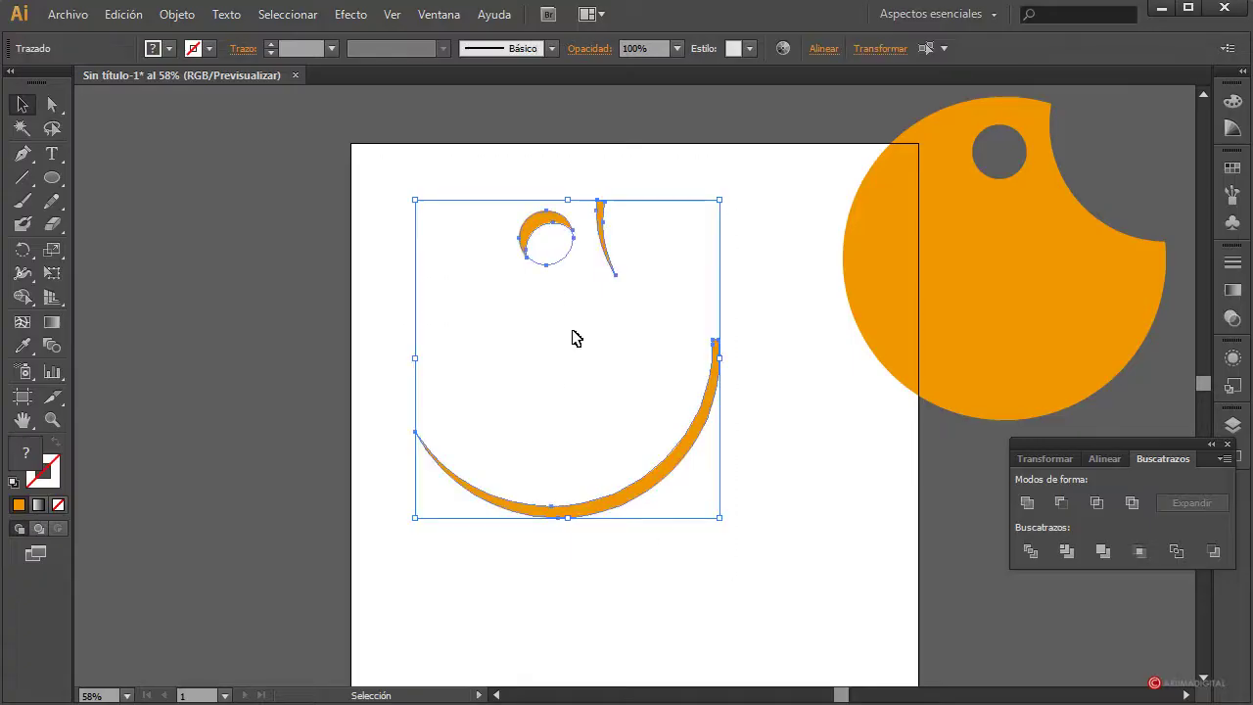
pyautogui.click(193, 25)
pyautogui.click(199, 88)
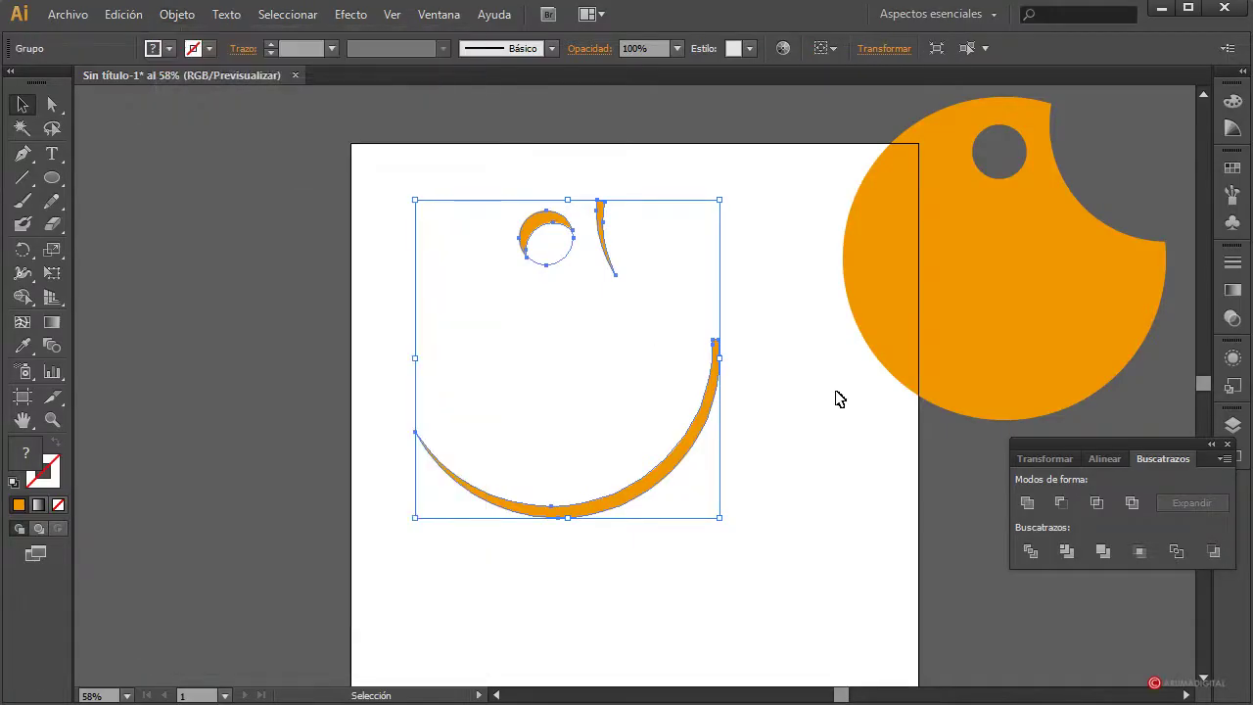
pyautogui.click(721, 408)
pyautogui.moveTo(716, 408); pyautogui.dragTo(989, 372)
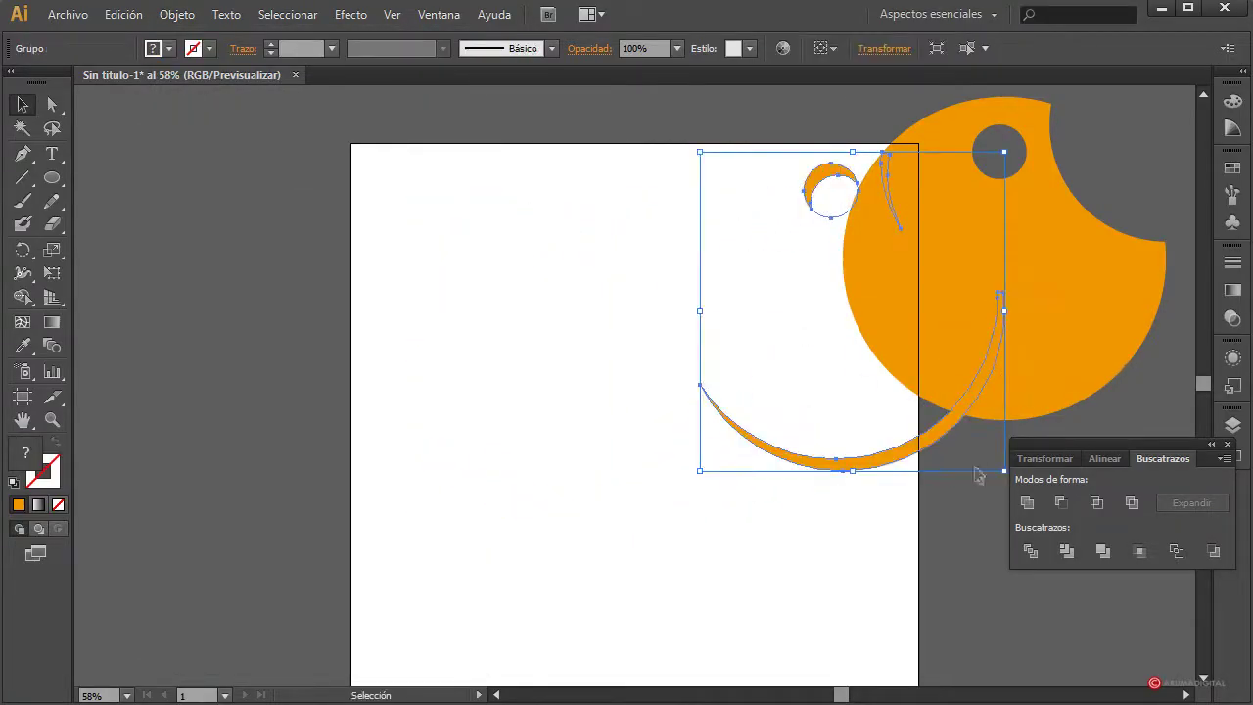
pyautogui.click(914, 559)
pyautogui.moveTo(889, 457); pyautogui.dragTo(881, 462)
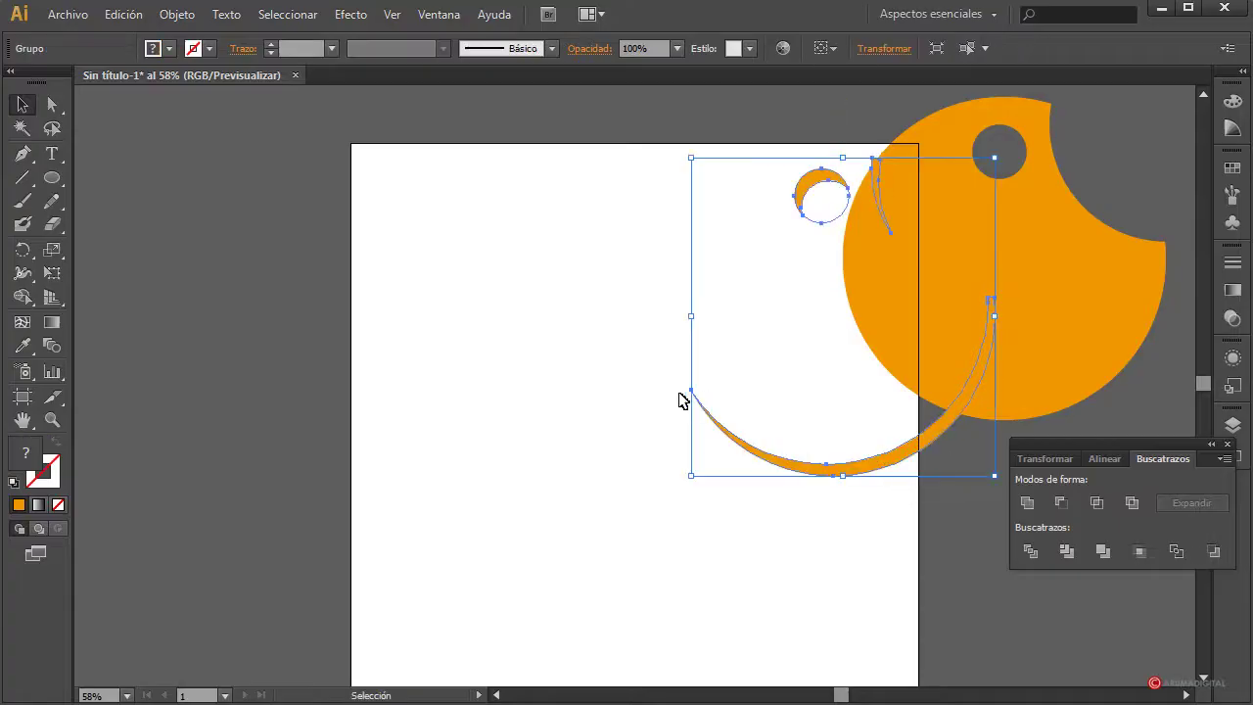
pyautogui.click(169, 48)
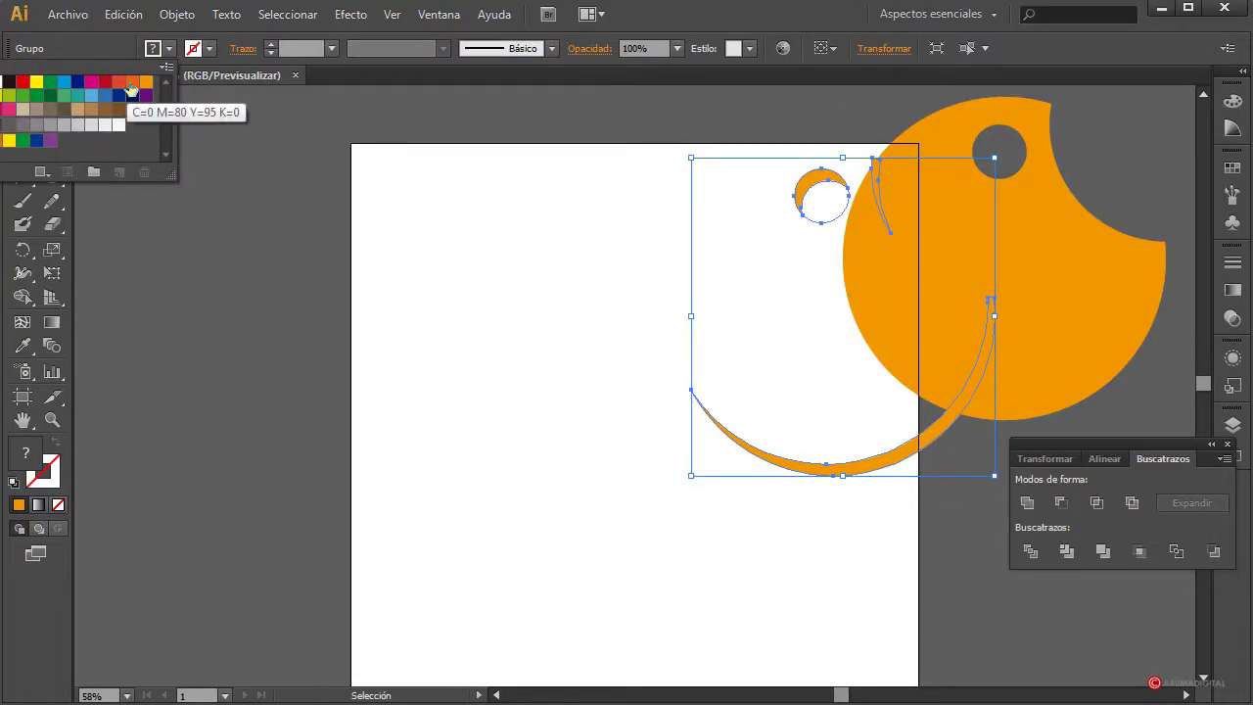
# Recolour the grouped arcs dark brown.
pyautogui.click(134, 110)
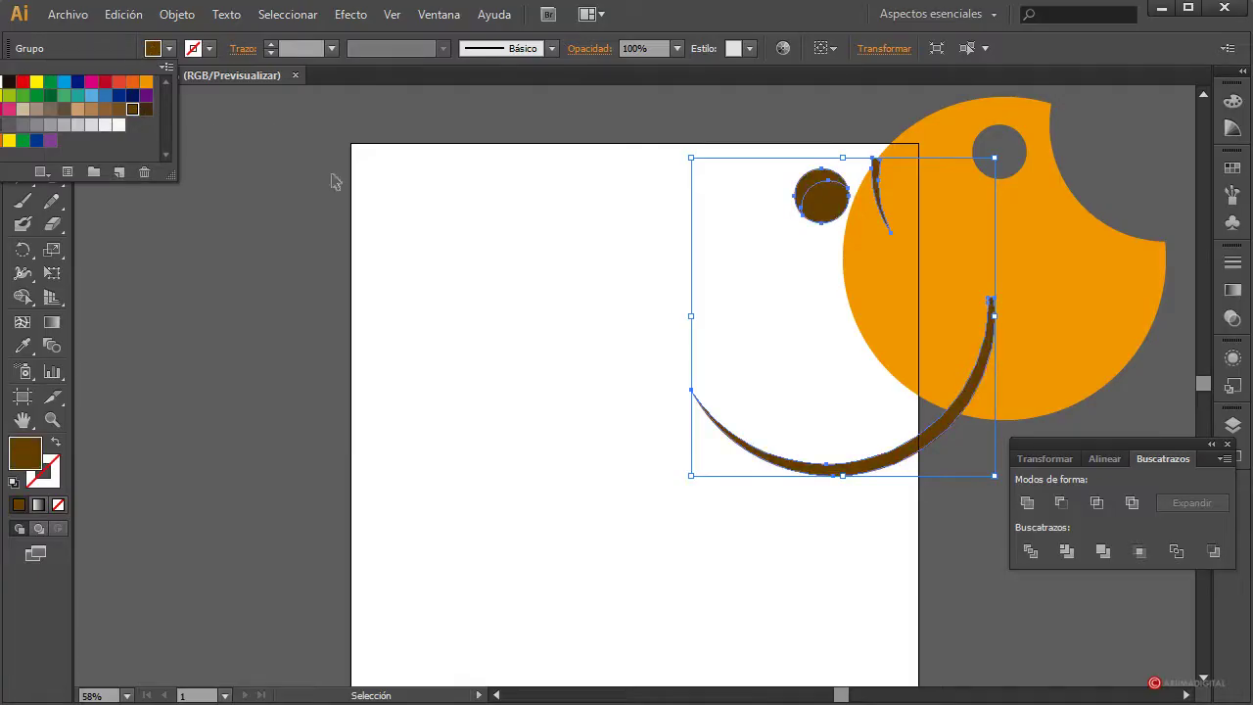
pyautogui.click(542, 229)
pyautogui.click(616, 255)
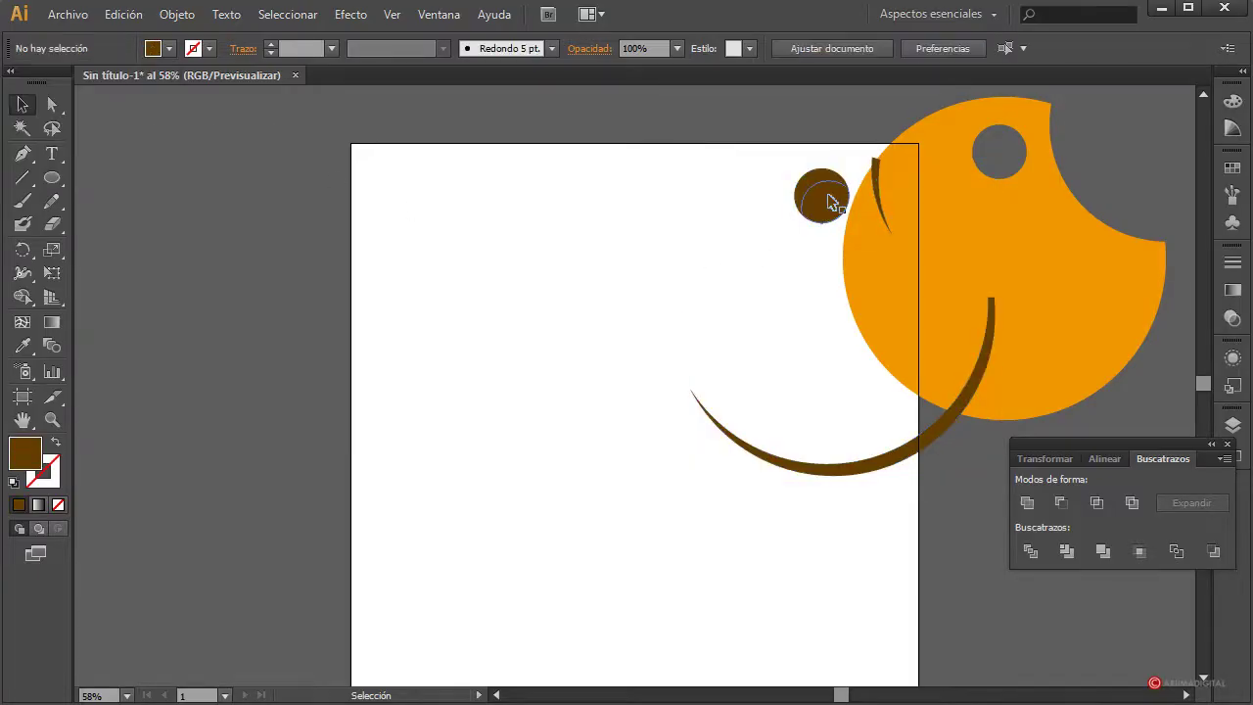
pyautogui.click(822, 233)
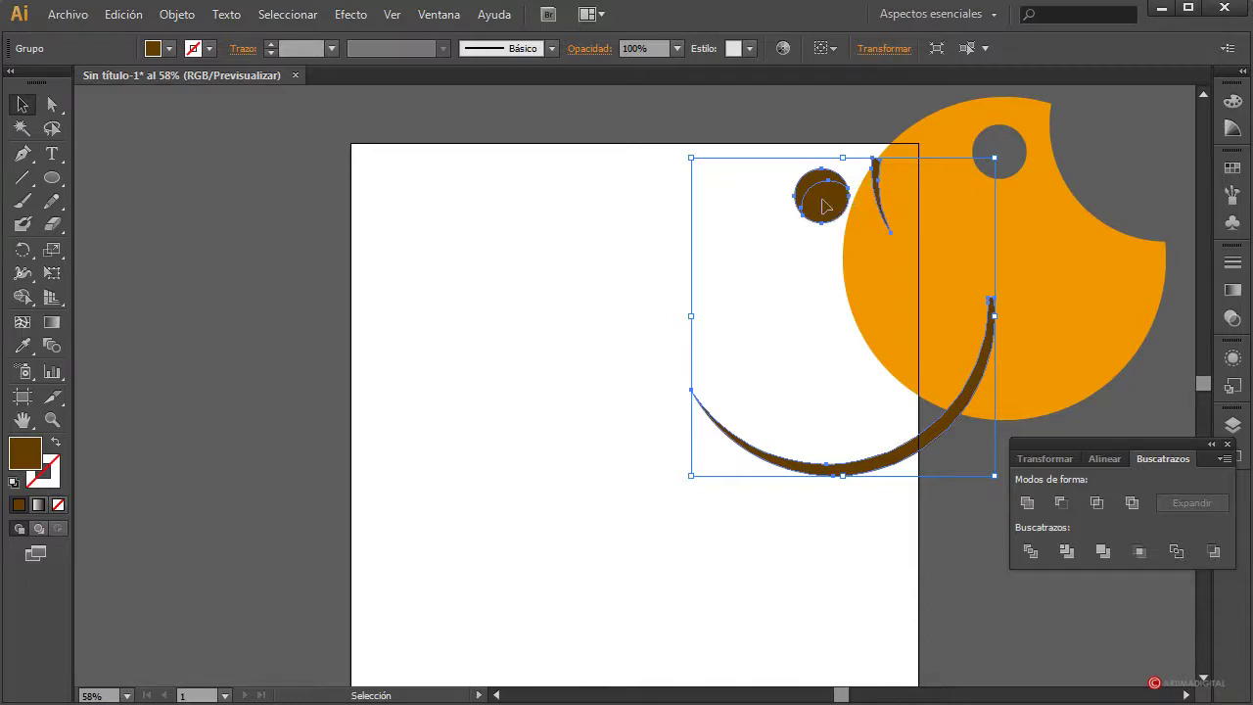
# Position the brown crescent behind the orange circle, offset down-right as a thick edge.
pyautogui.doubleClick(825, 205)
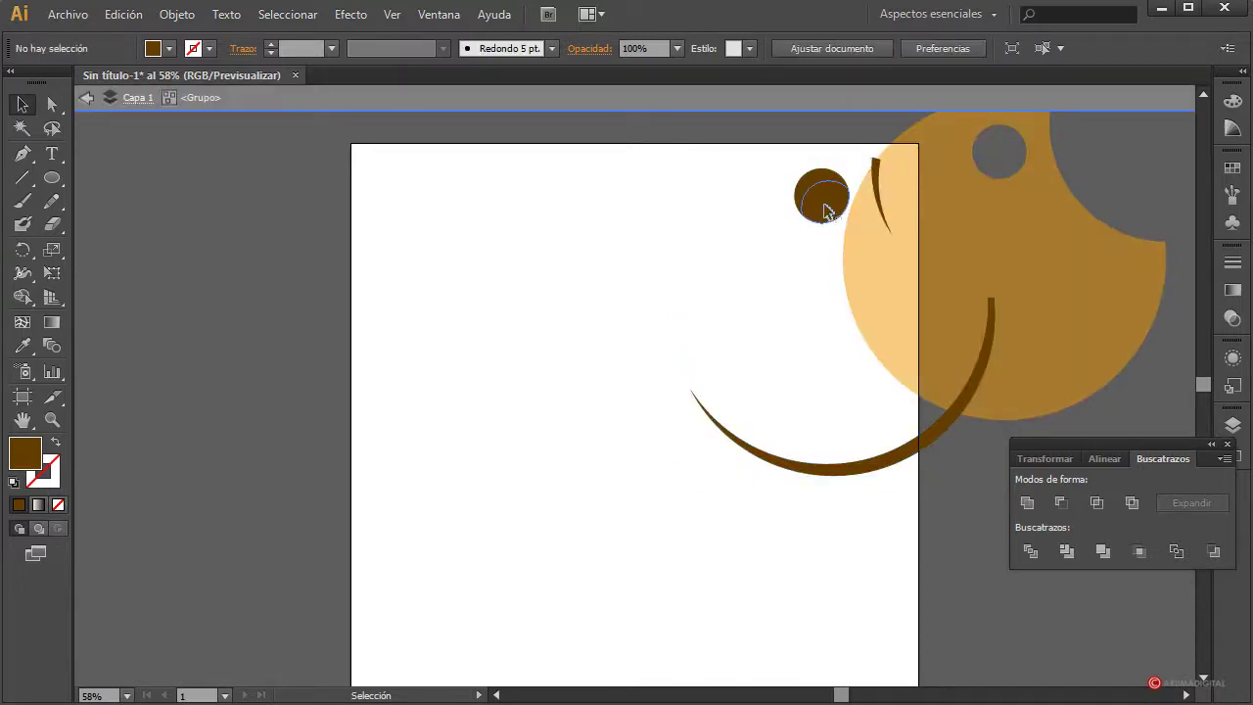
pyautogui.click(827, 209)
pyautogui.click(822, 306)
pyautogui.doubleClick(682, 293)
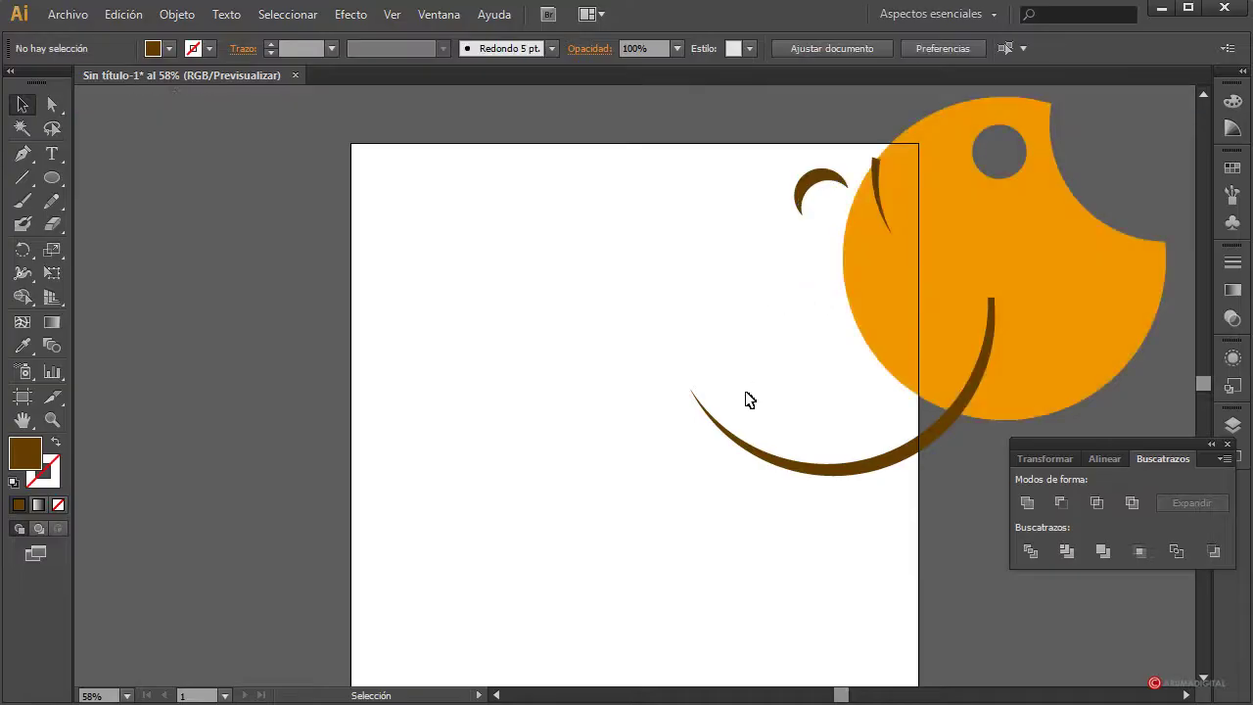
pyautogui.moveTo(791, 470); pyautogui.dragTo(965, 424)
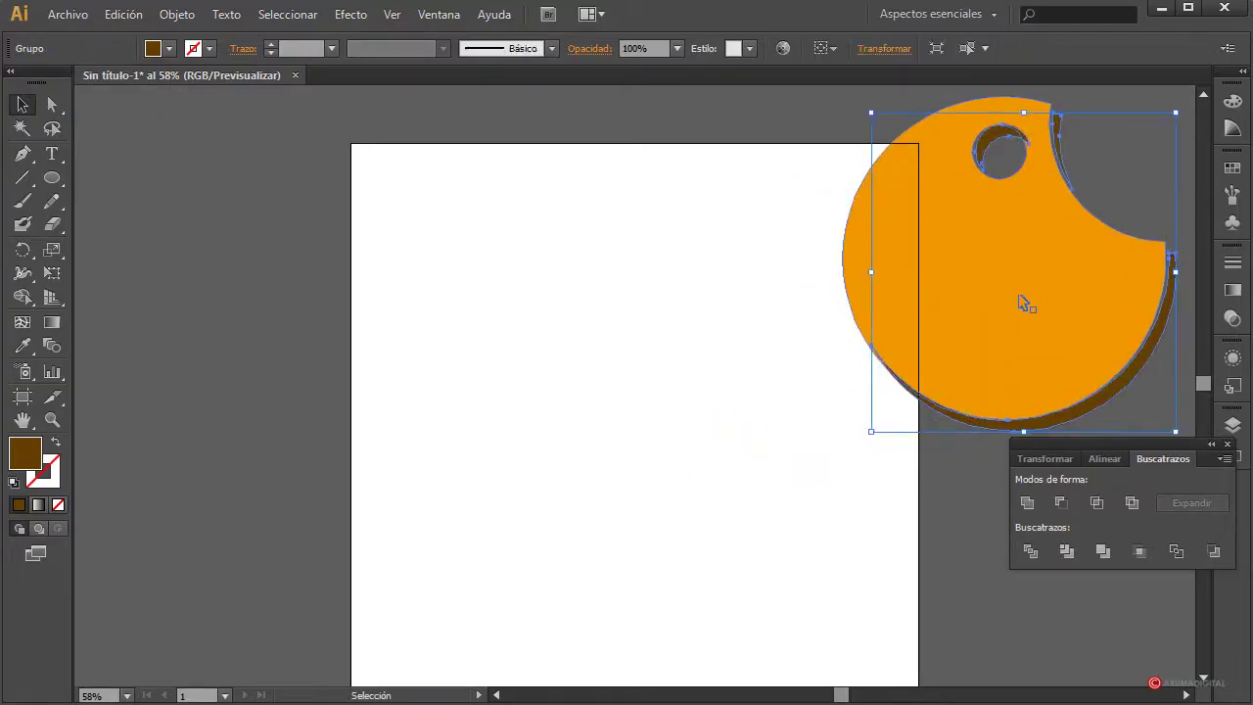
pyautogui.click(825, 356)
pyautogui.click(961, 423)
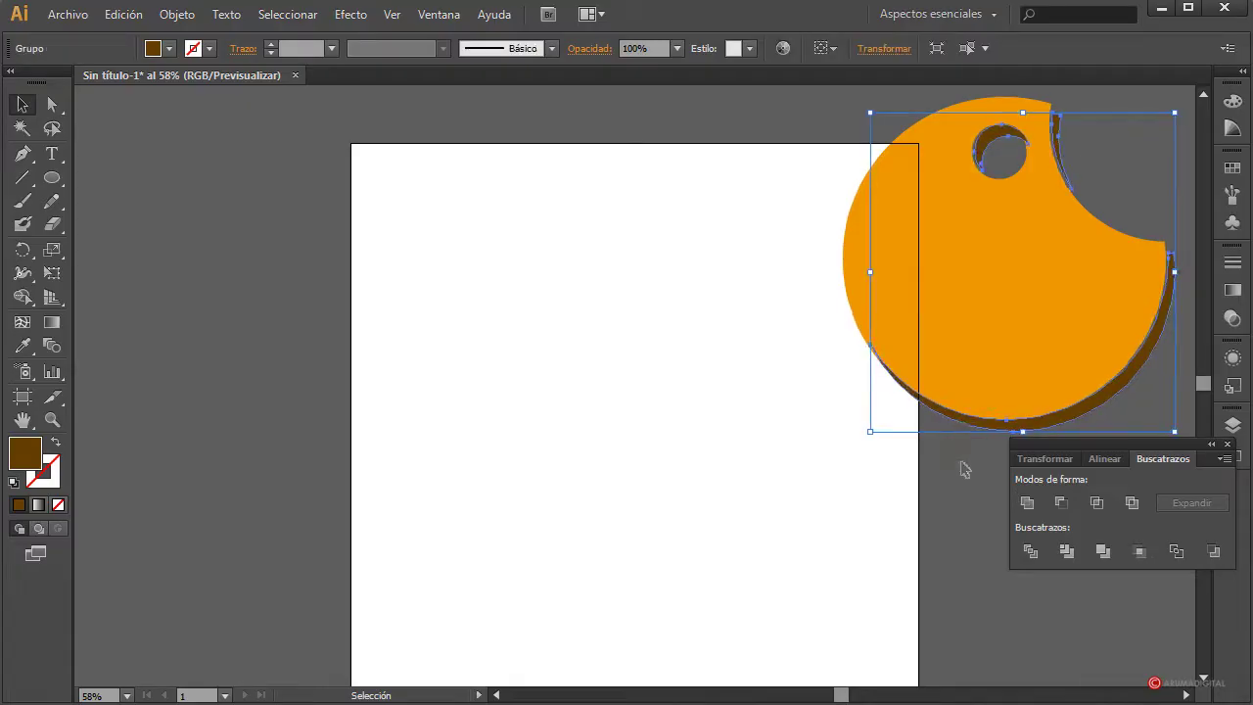
pyautogui.click(965, 469)
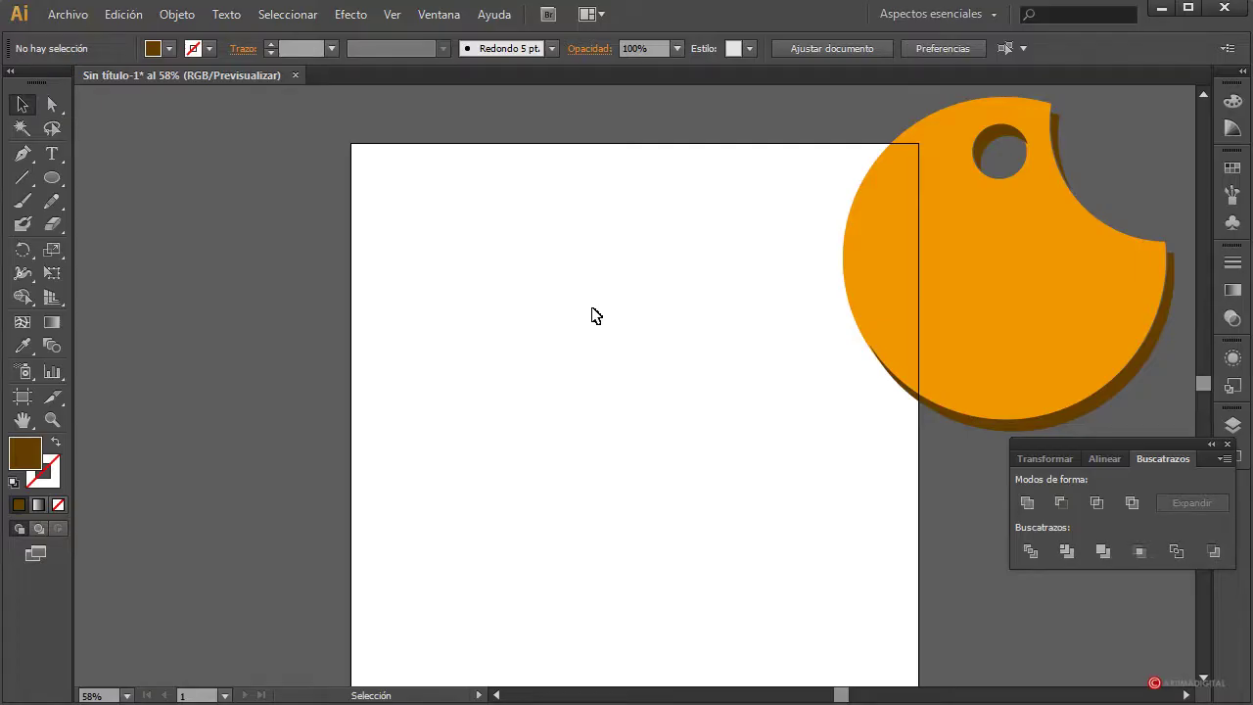
# Marquee-select all parts of the brown-edged tag and drag it to the artboard's centre.
pyautogui.click(1052, 422)
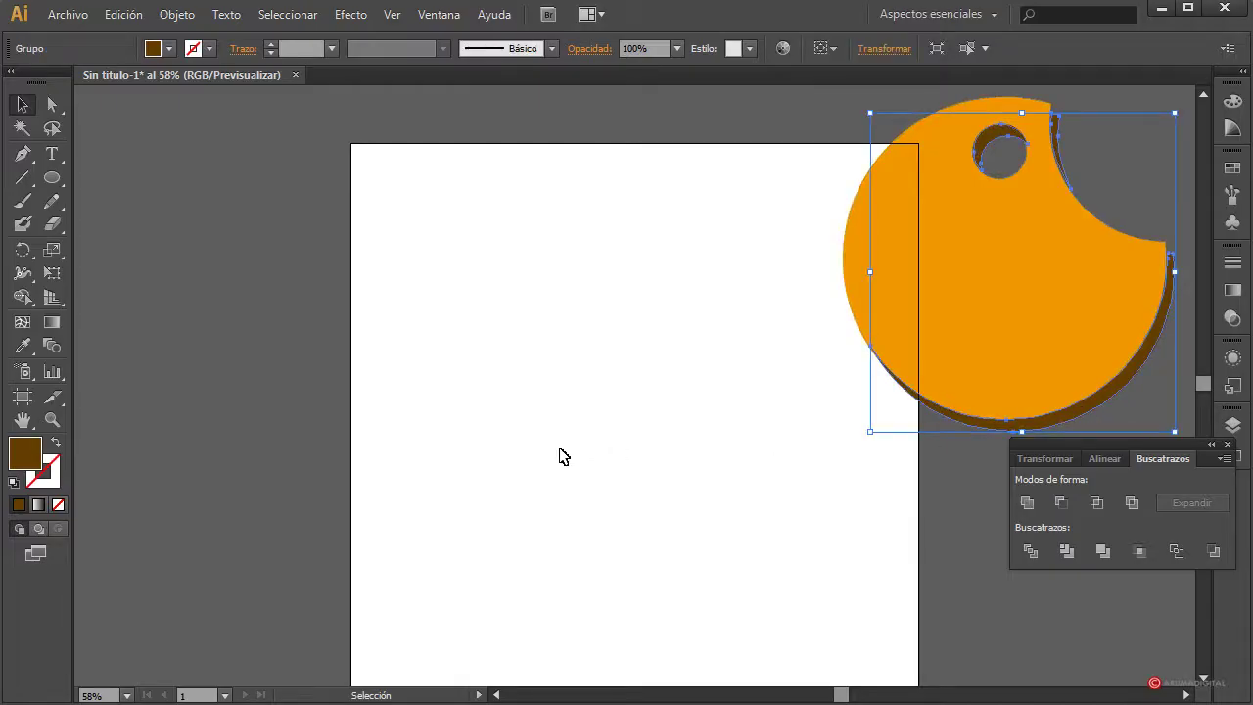
pyautogui.moveTo(831, 118)
pyautogui.mouseDown()
pyautogui.moveTo(1121, 390)
pyautogui.moveTo(763, 527)
pyautogui.mouseUp()
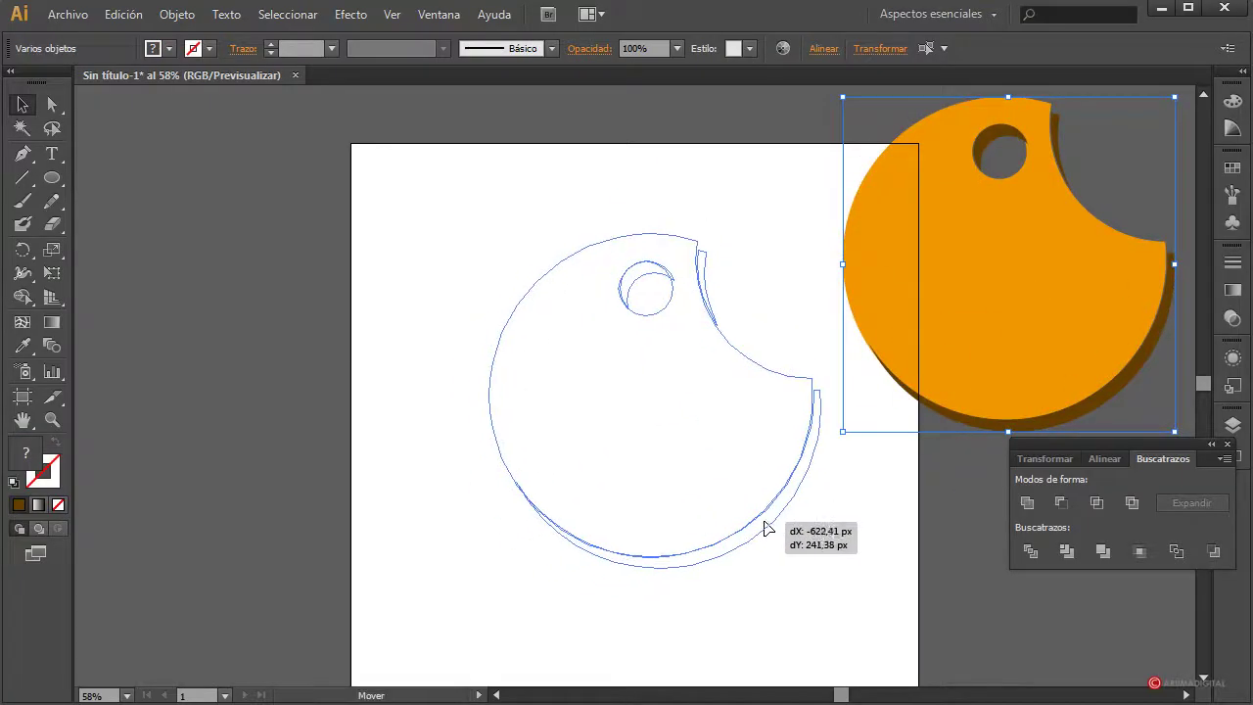
pyautogui.click(842, 352)
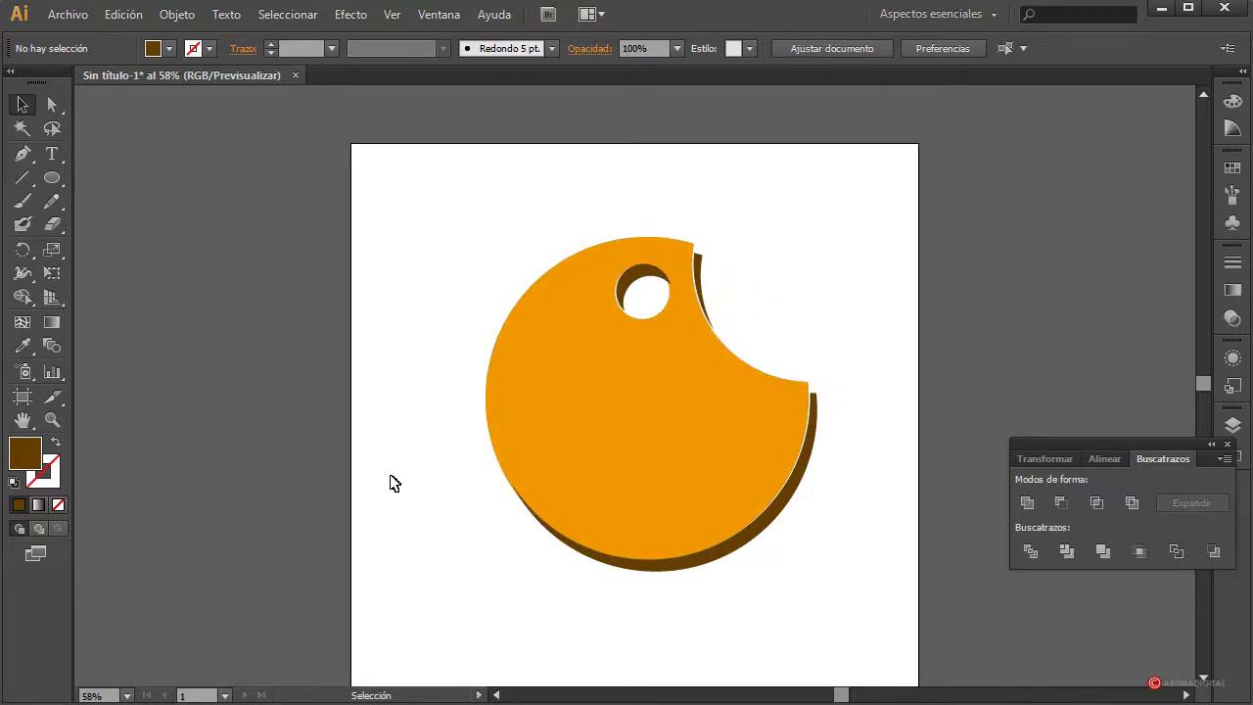
# At 100% zoom, nudge the tag group two pixels left and one down.
pyautogui.click(110, 694)
pyautogui.write('100')
pyautogui.press('Return')
pyautogui.scroll(3, 637, 288)
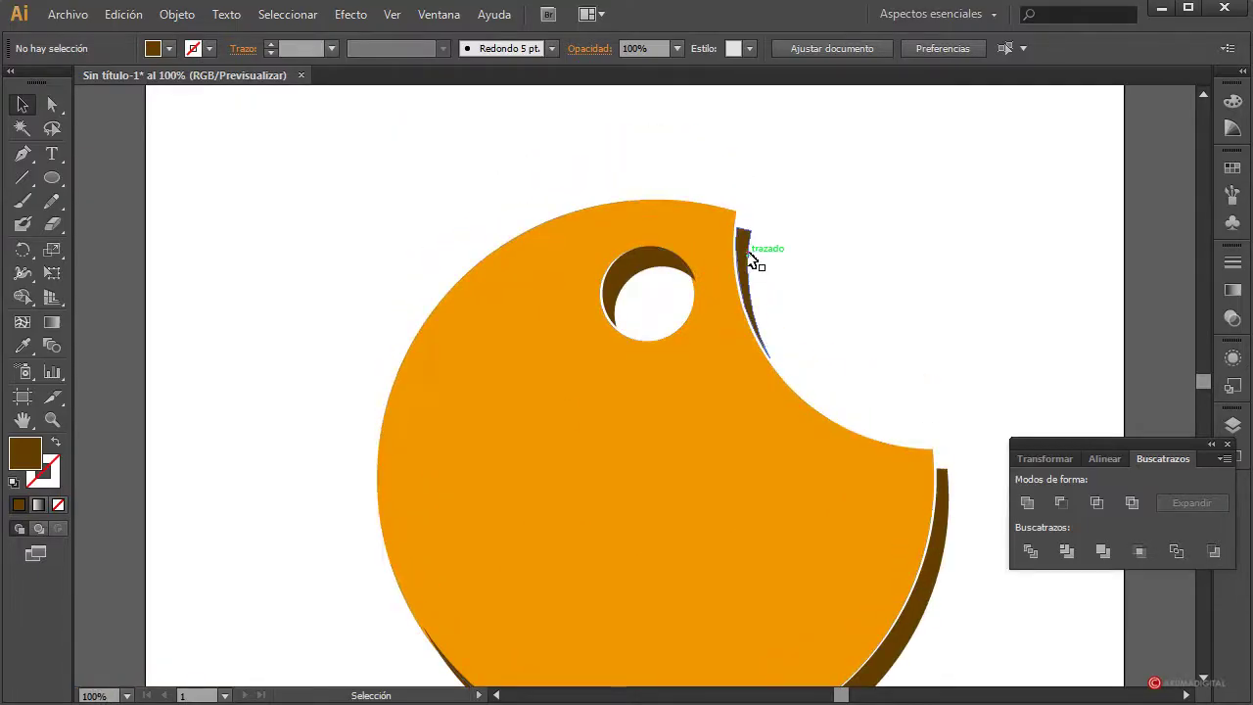
pyautogui.click(750, 257)
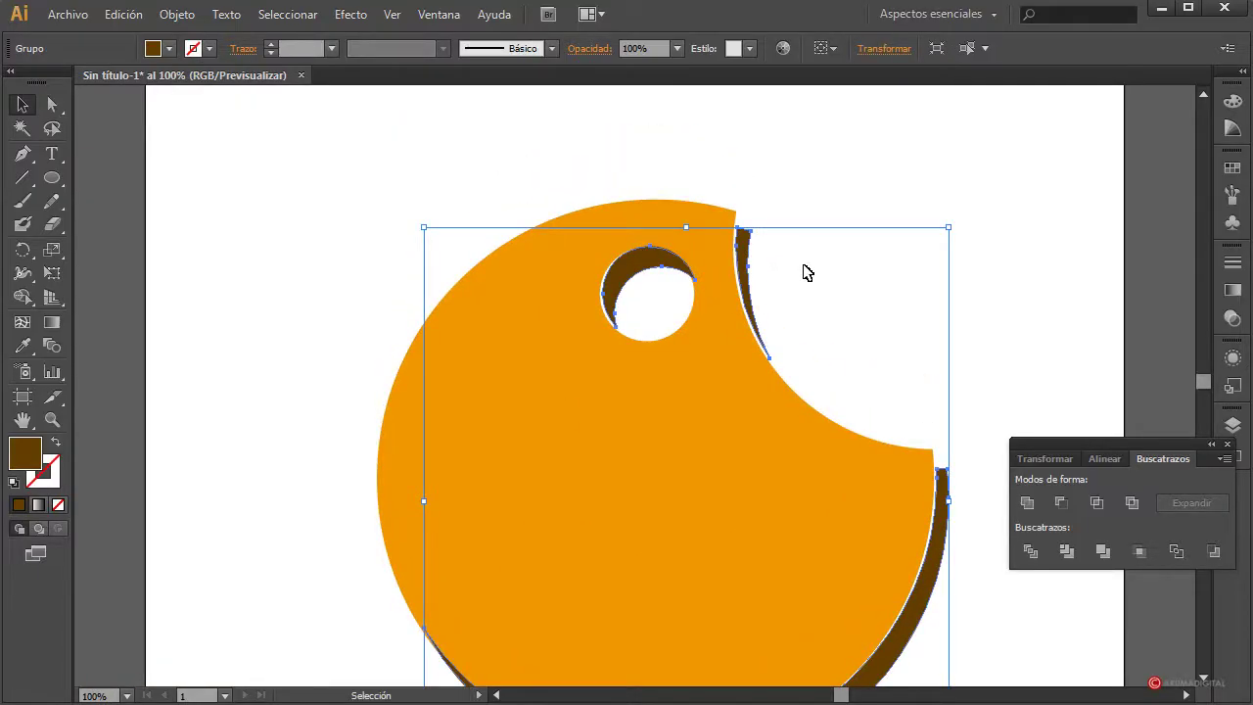
pyautogui.press('Left')
pyautogui.press('Left')
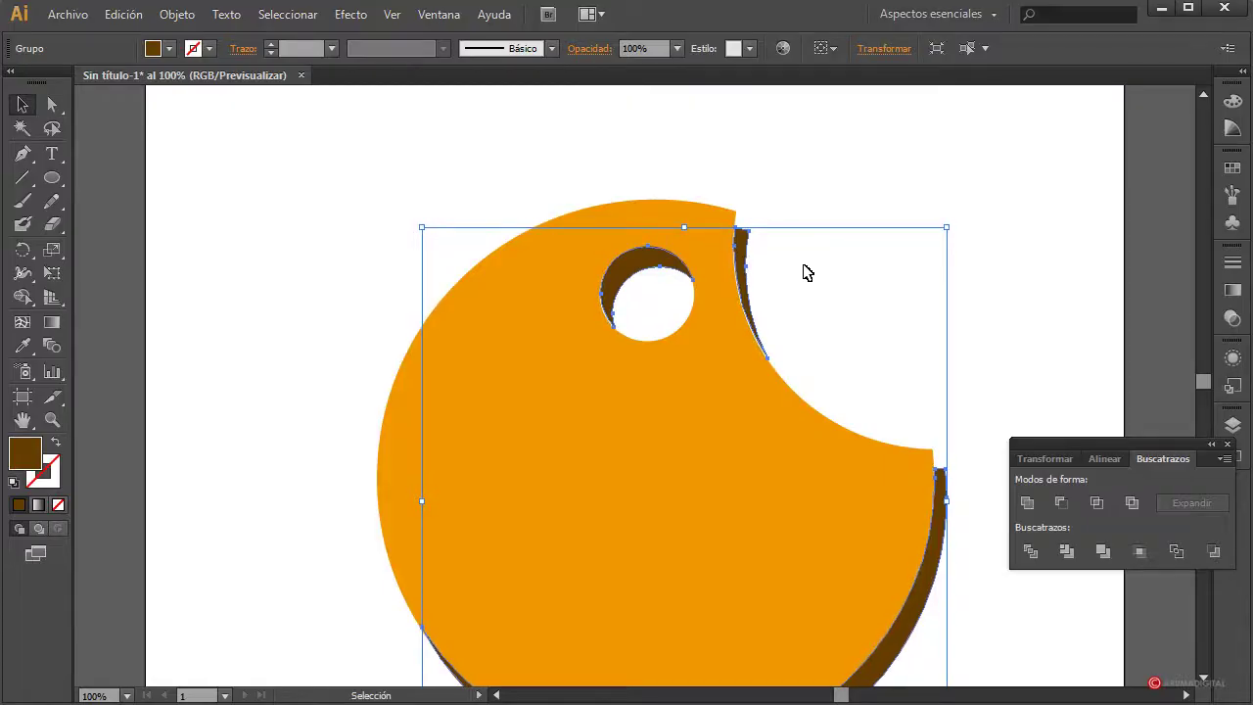
pyautogui.press('Left')
pyautogui.press('Down')
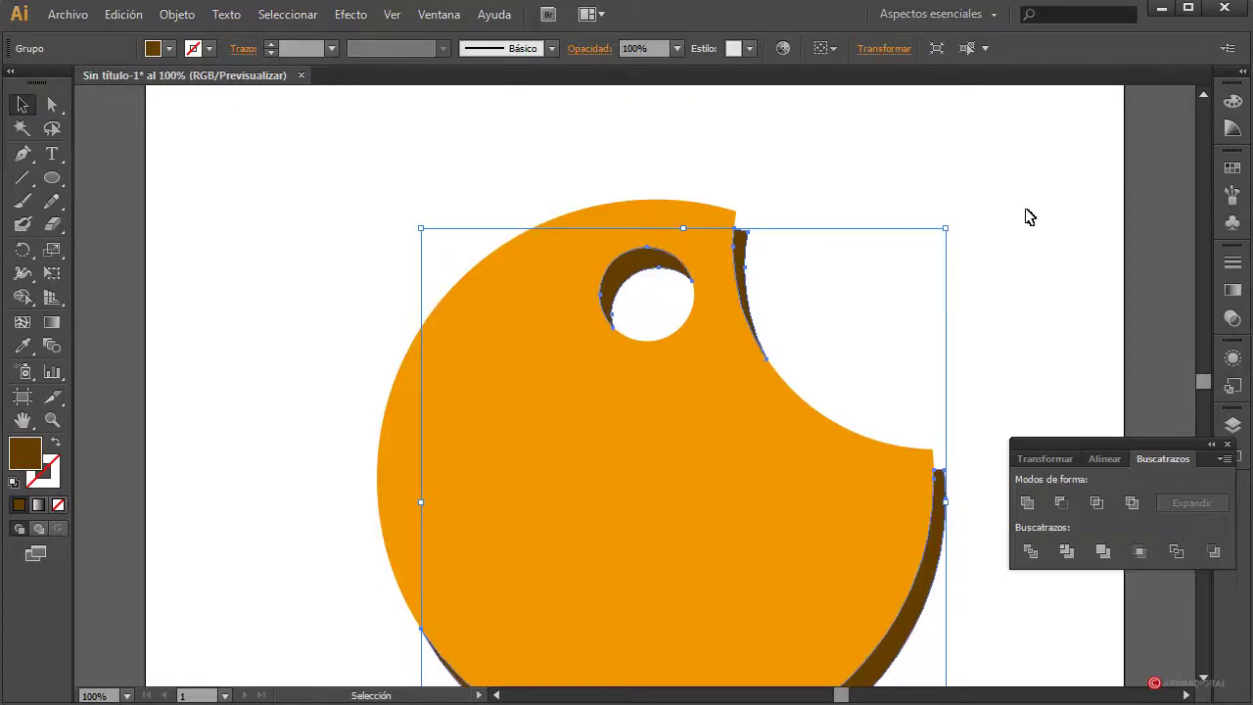
# Deselect to check the nudged tag, then reselect the tag group.
pyautogui.click(1026, 208)
pyautogui.scroll(-3, 1008, 245)
pyautogui.scroll(-1, 989, 276)
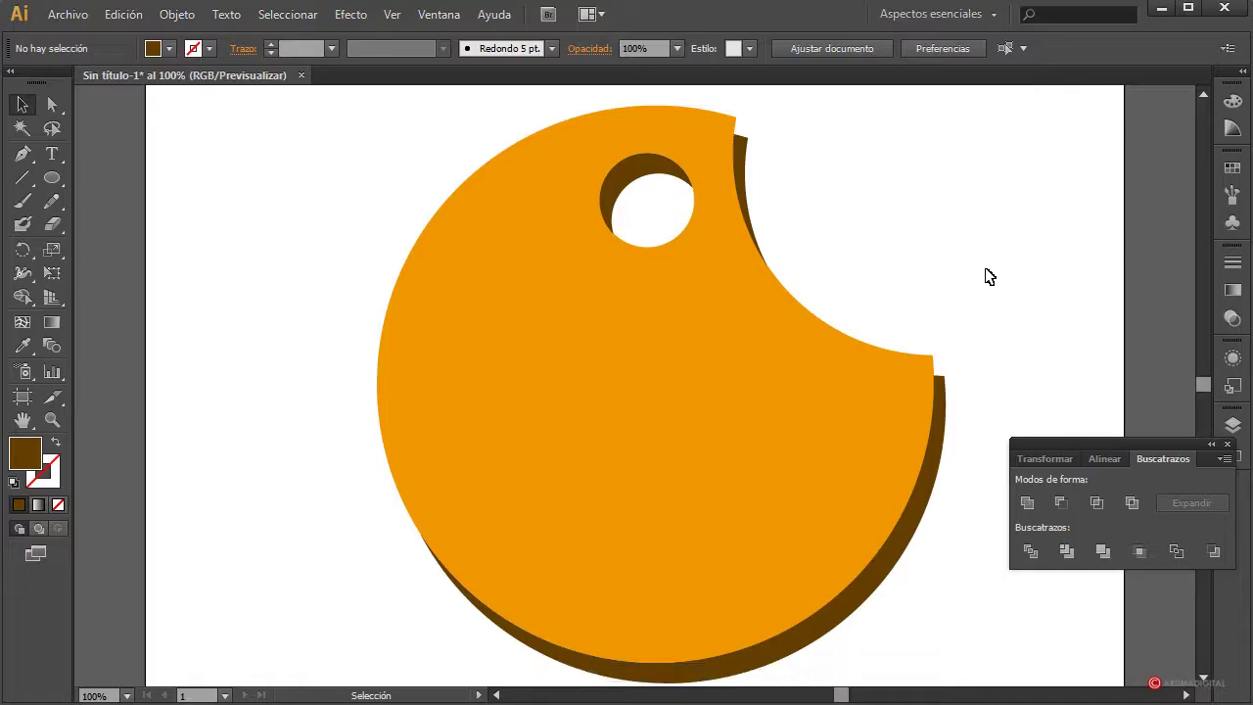
pyautogui.scroll(2, 988, 276)
pyautogui.scroll(1, 986, 277)
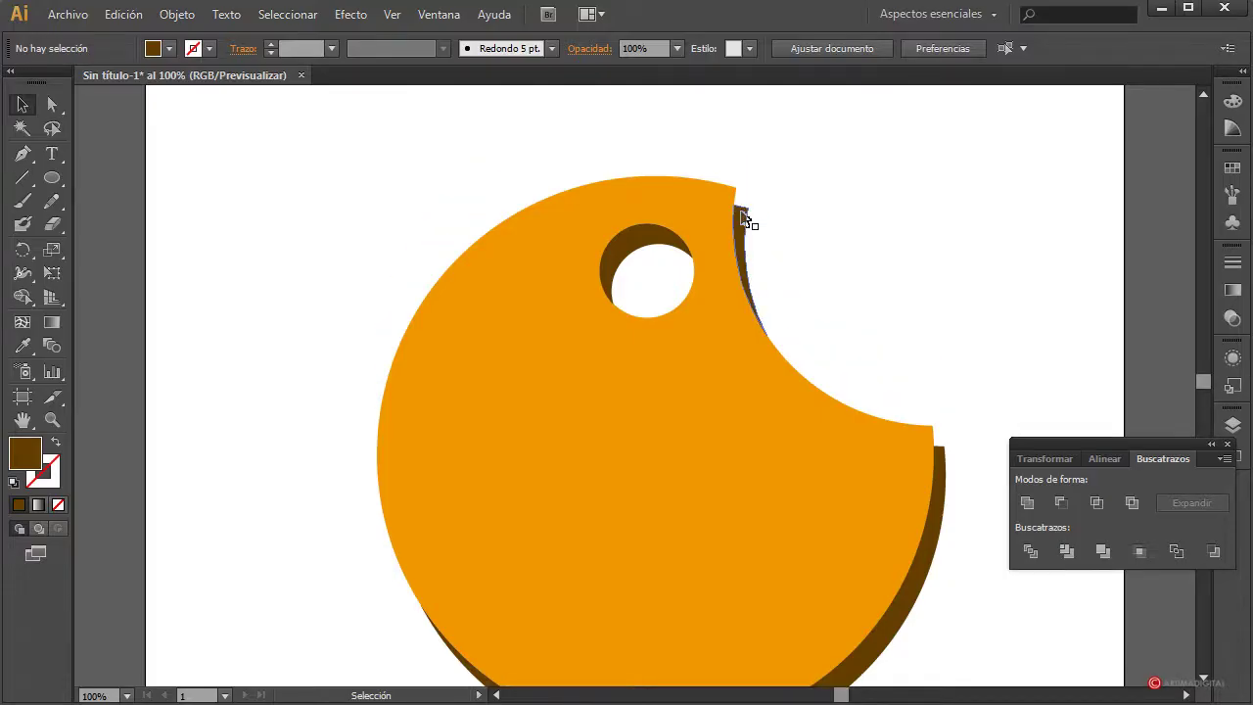
pyautogui.click(741, 213)
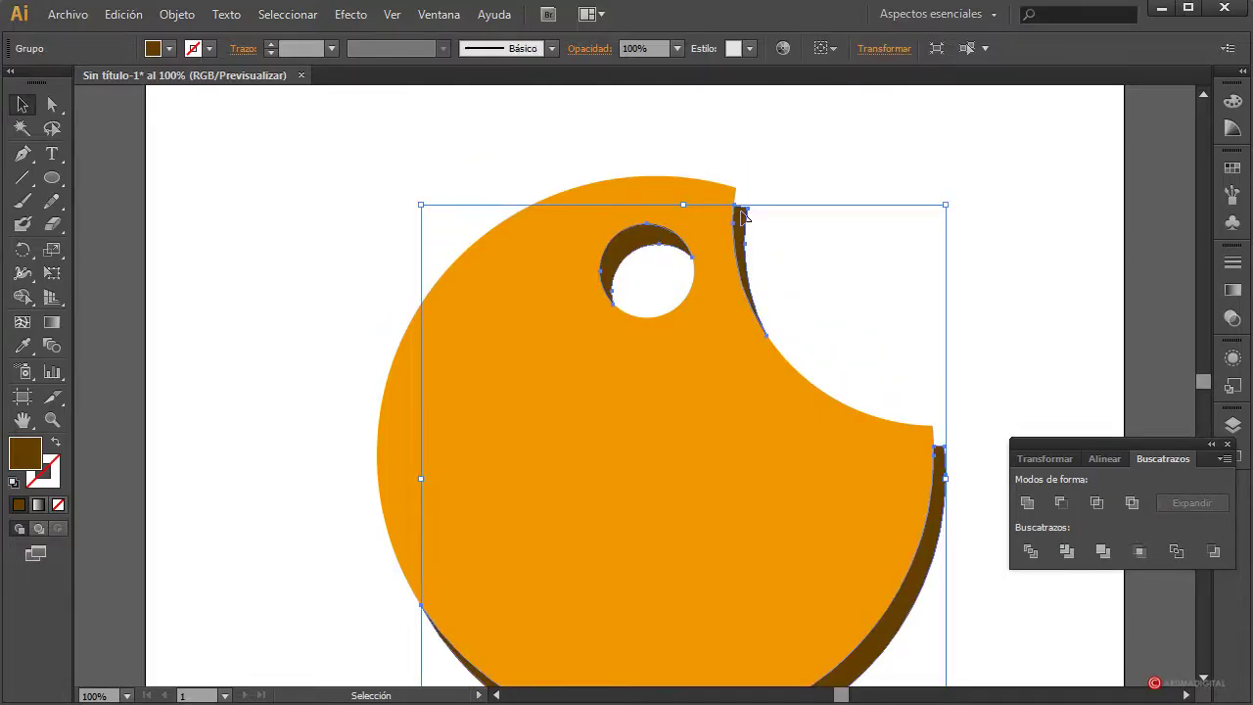
# Inside the group, pull the dark edge piece's top anchor up toward the bite.
pyautogui.doubleClick(741, 213)
pyautogui.click(742, 214)
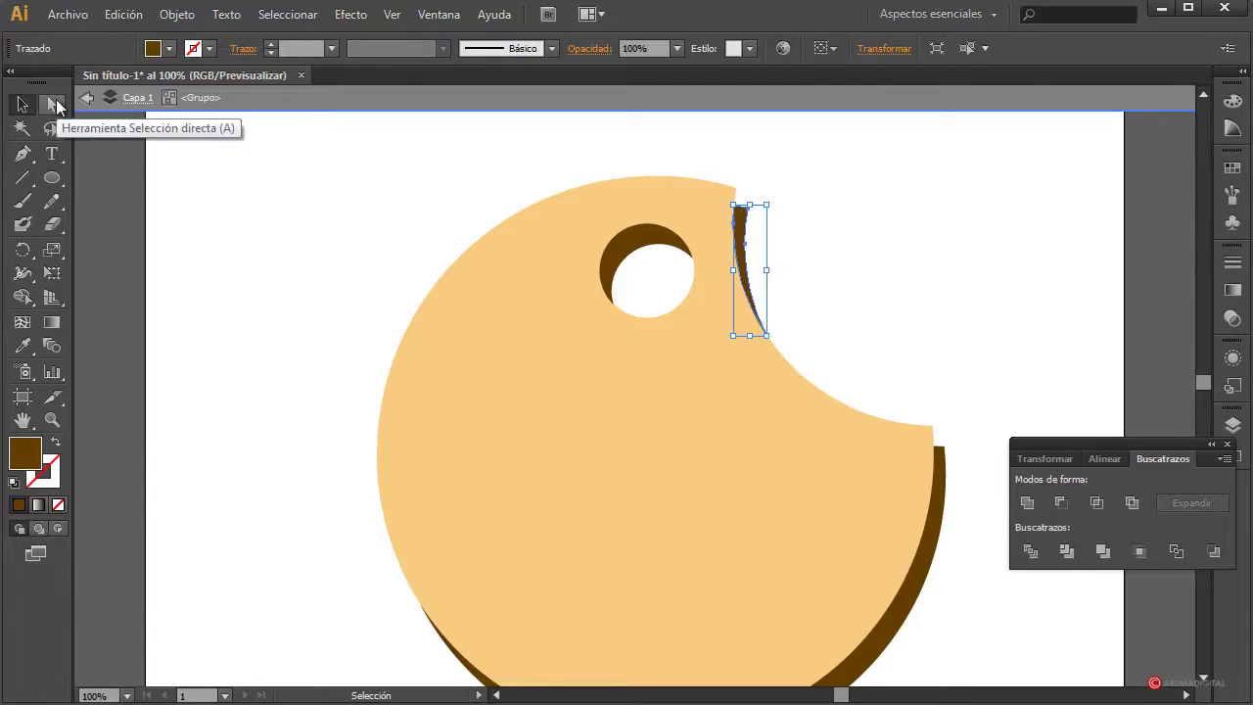
pyautogui.click(54, 105)
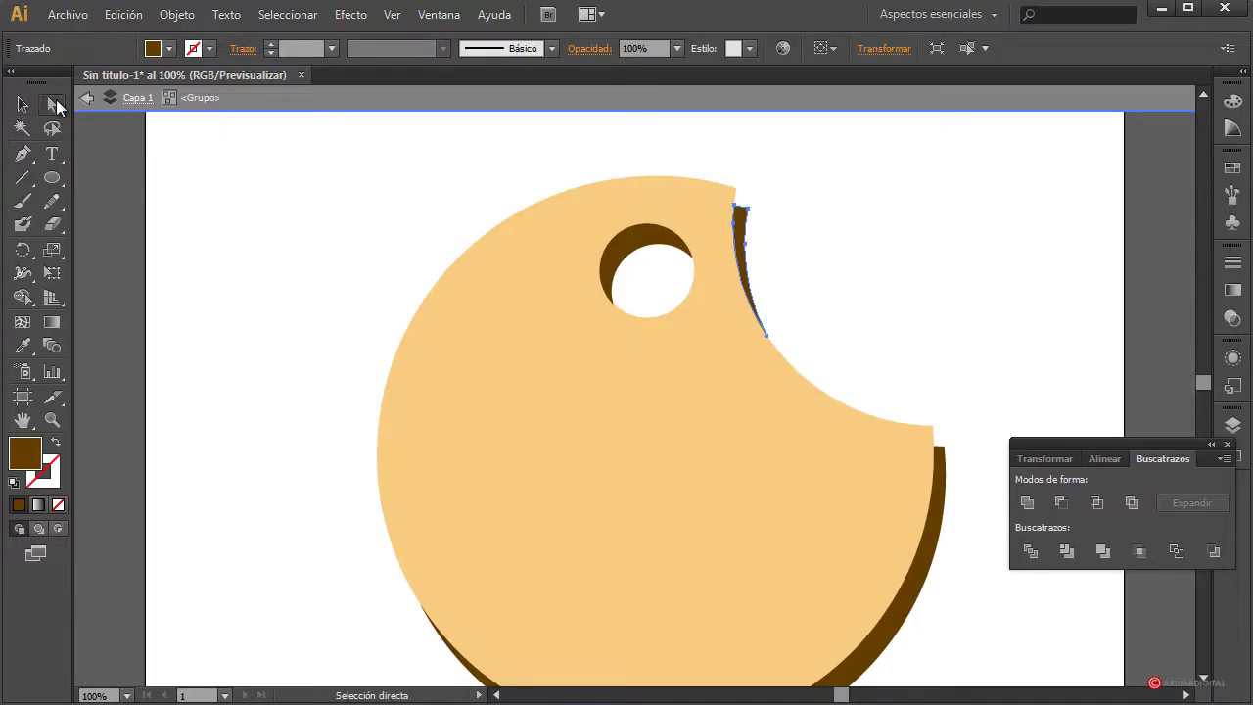
pyautogui.click(736, 209)
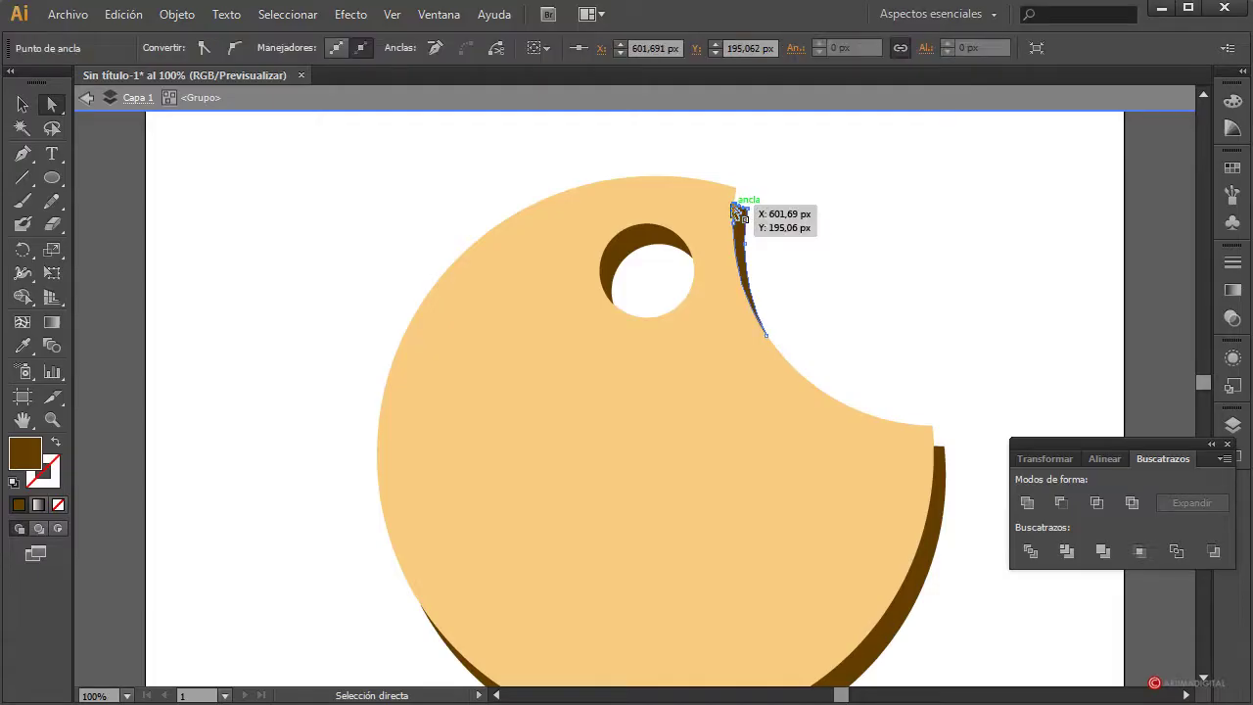
pyautogui.moveTo(736, 209); pyautogui.dragTo(743, 191)
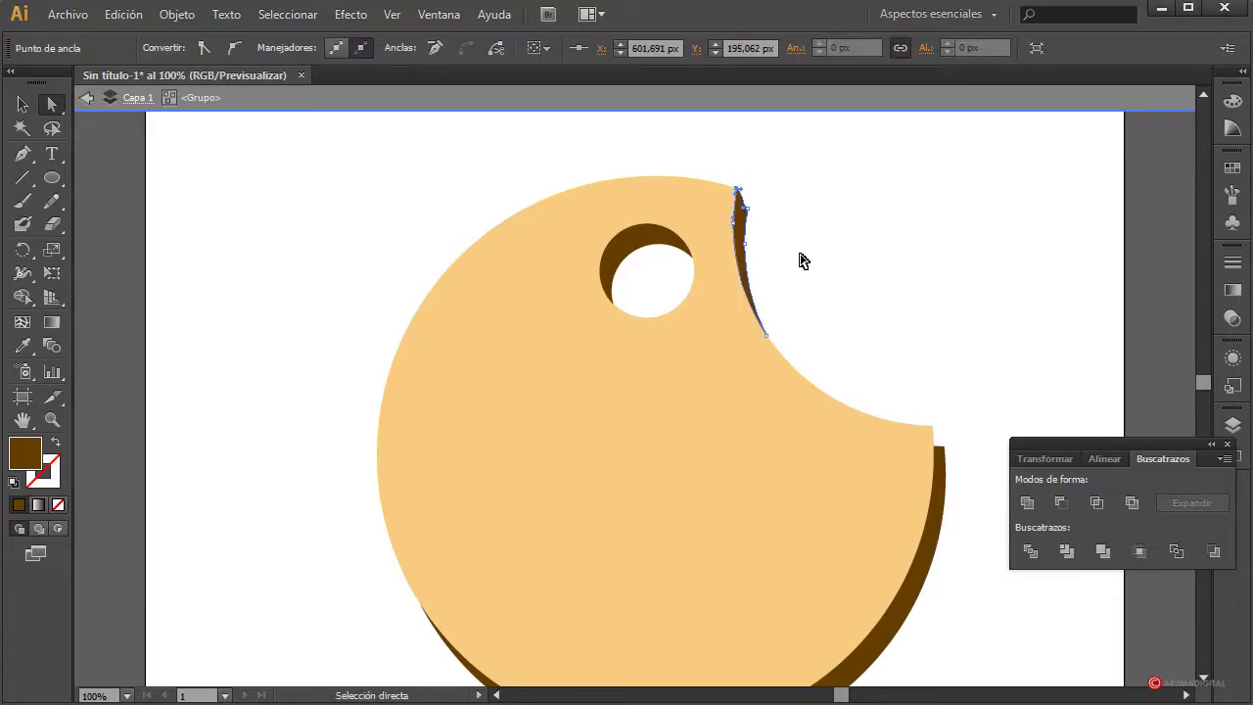
pyautogui.click(804, 286)
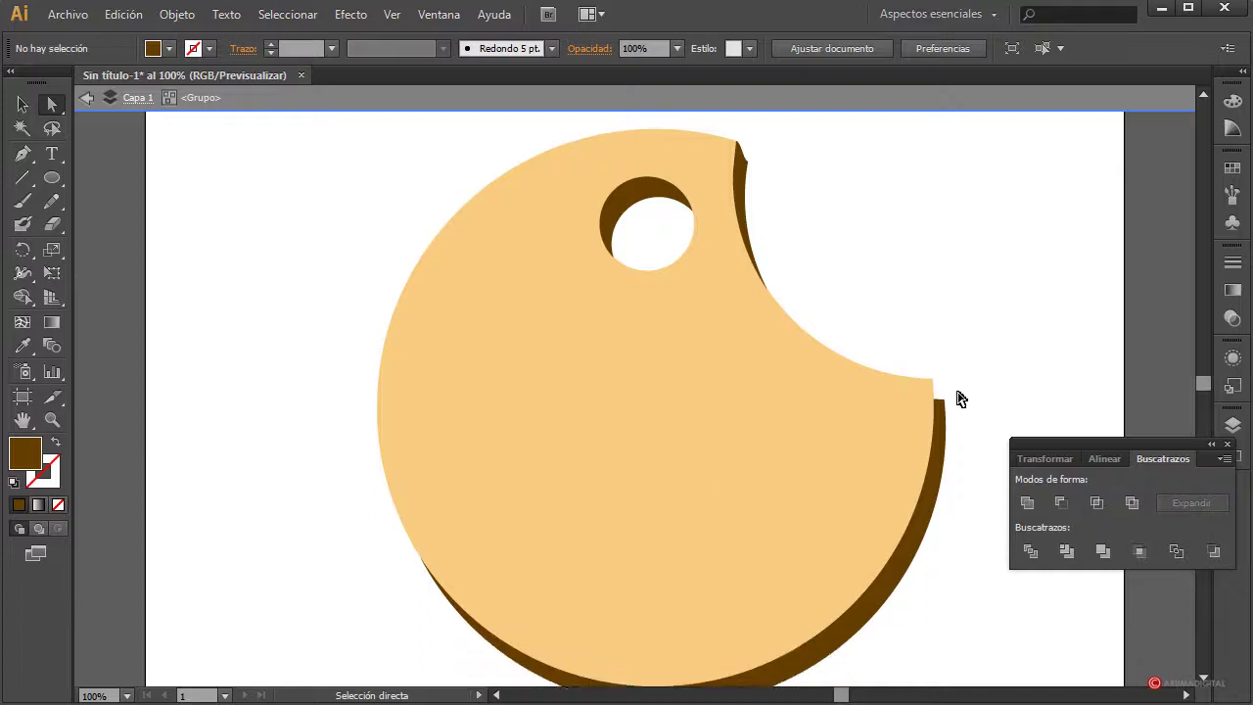
# Move the edge path's lower anchor up 20 px to meet the bite edge.
pyautogui.scroll(-2, 955, 395)
pyautogui.click(936, 378)
pyautogui.moveTo(932, 376); pyautogui.dragTo(933, 357)
pyautogui.click(996, 402)
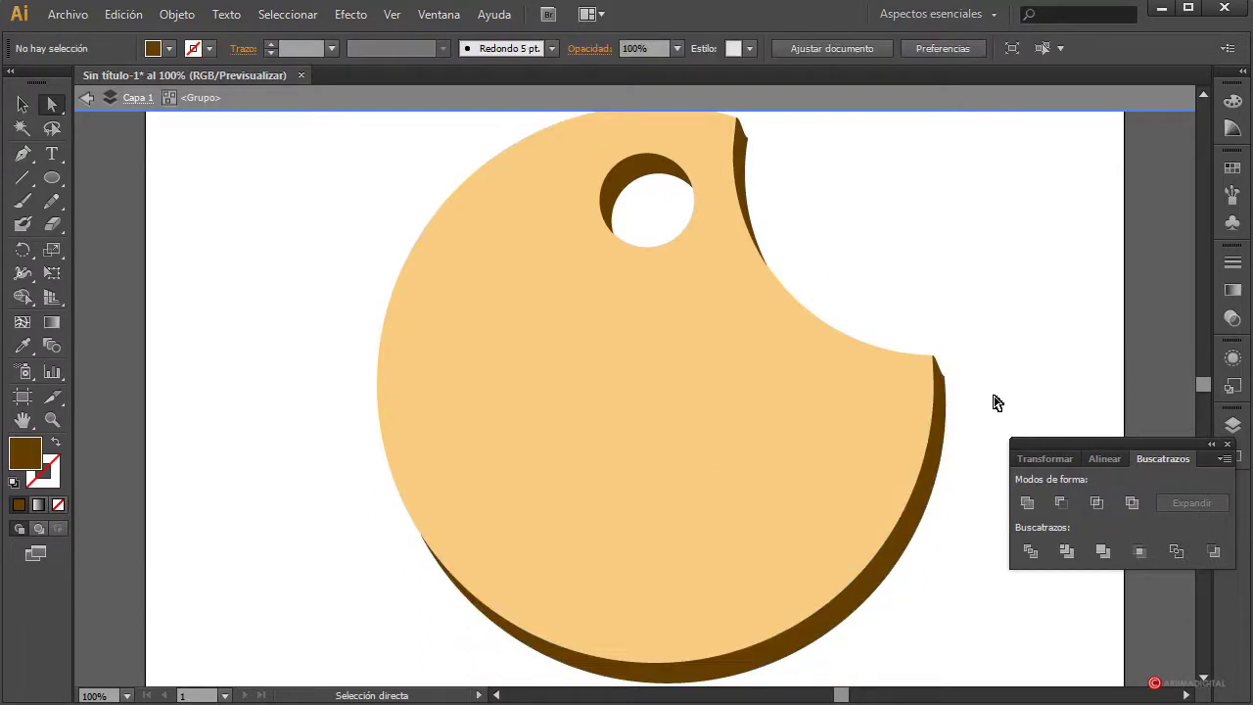
pyautogui.scroll(-2, 983, 397)
pyautogui.scroll(2, 974, 394)
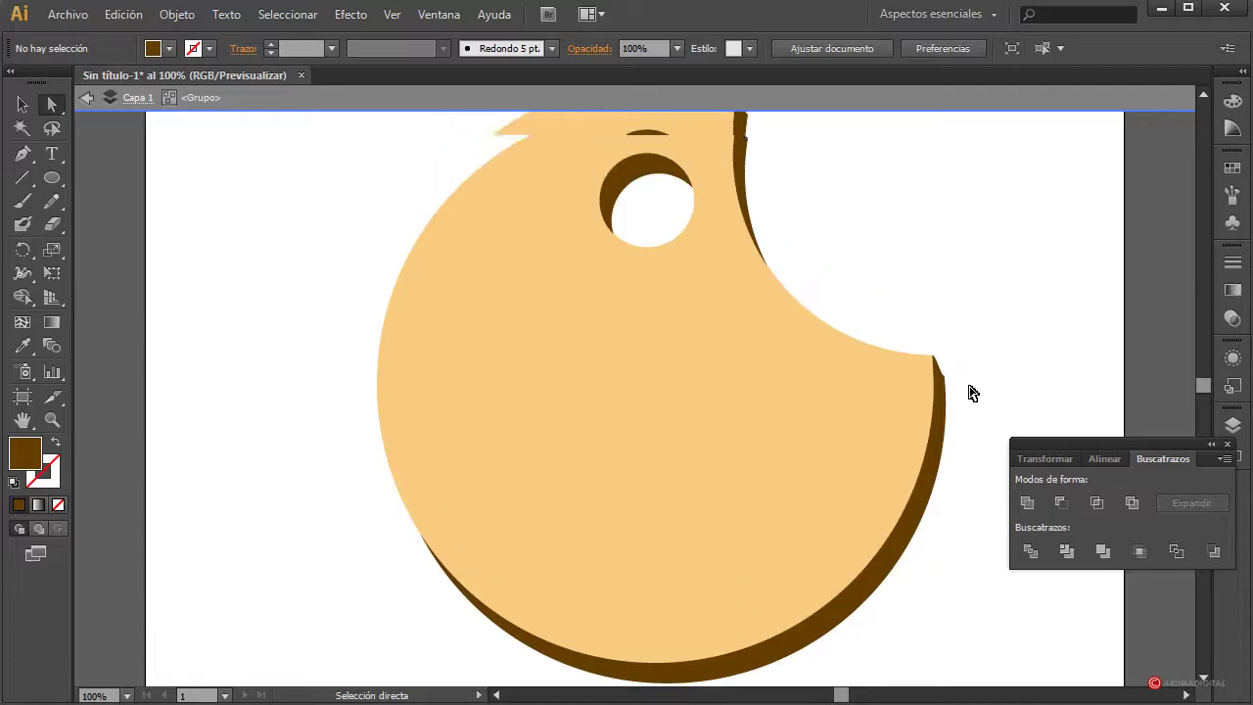
pyautogui.scroll(1, 972, 393)
pyautogui.scroll(1, 972, 392)
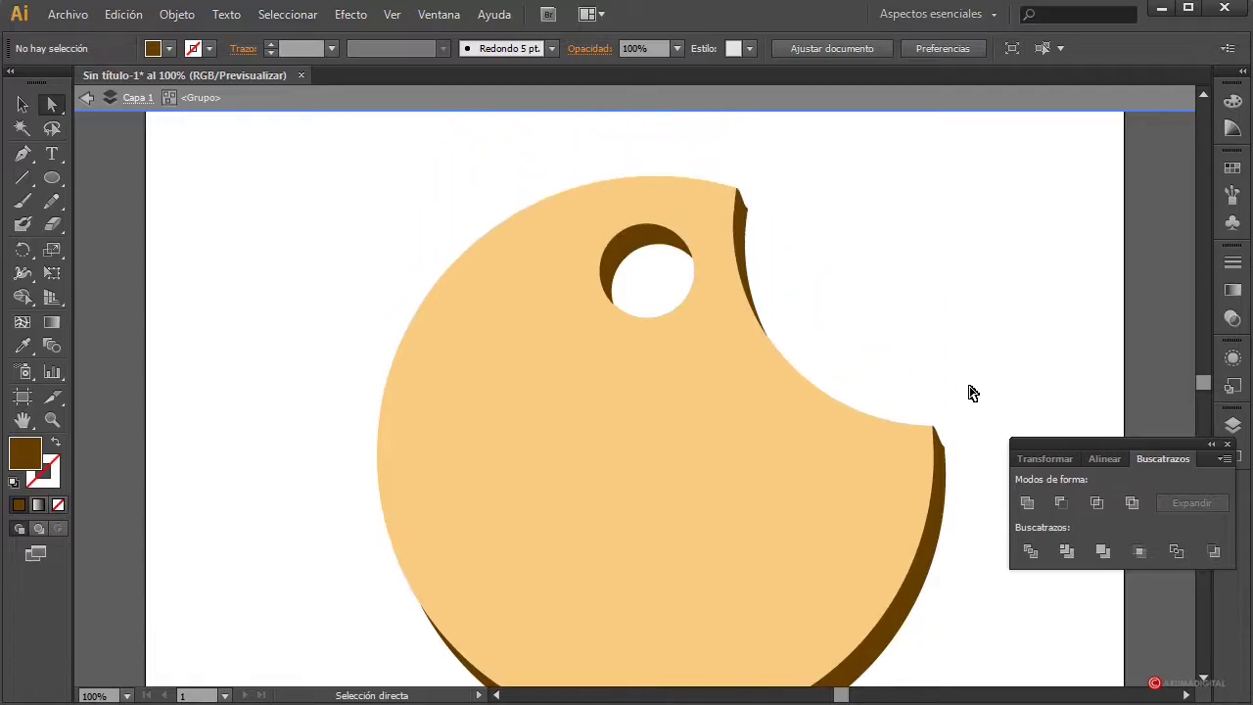
# Add an anchor point to the dark edge path on the bite's top edge.
pyautogui.click(743, 205)
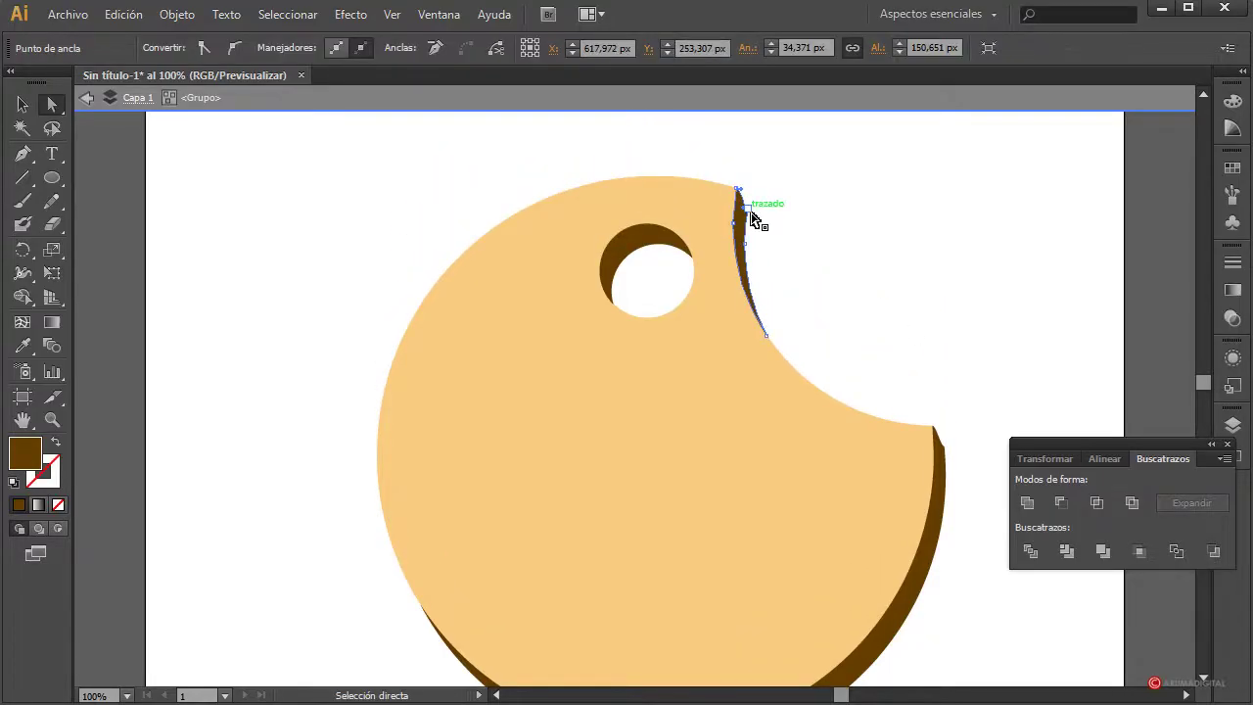
pyautogui.click(764, 224)
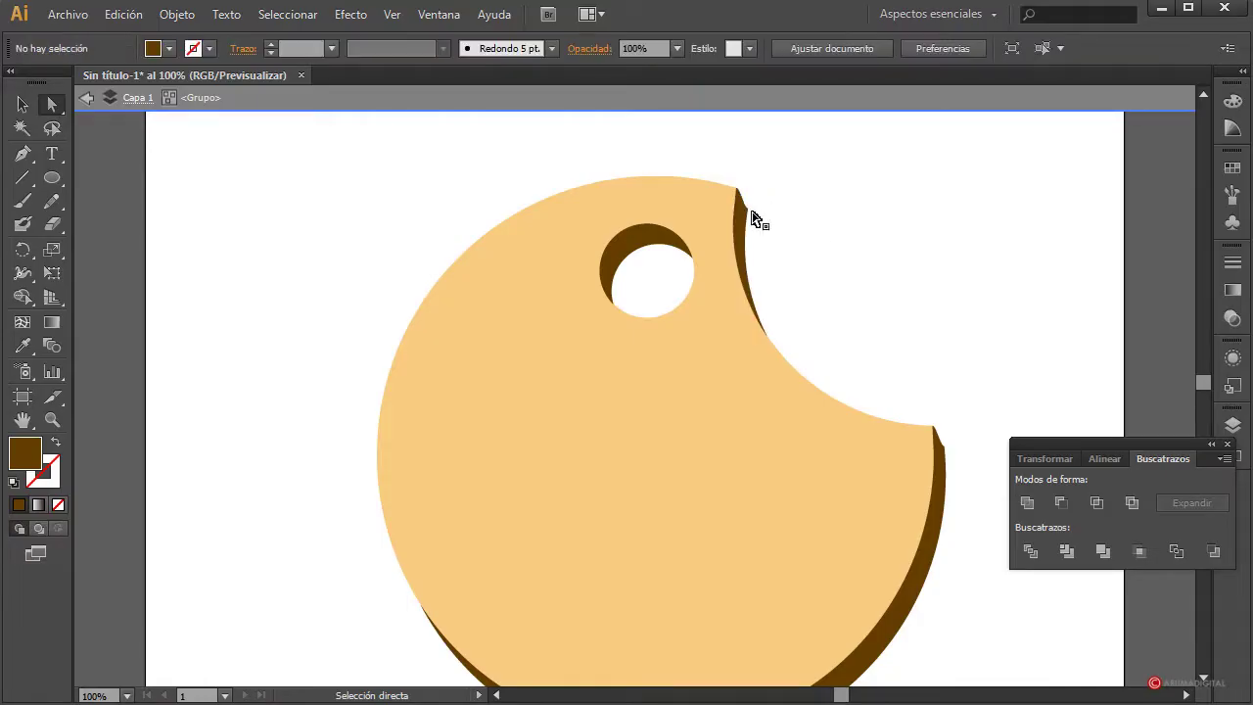
pyautogui.scroll(-1, 945, 343)
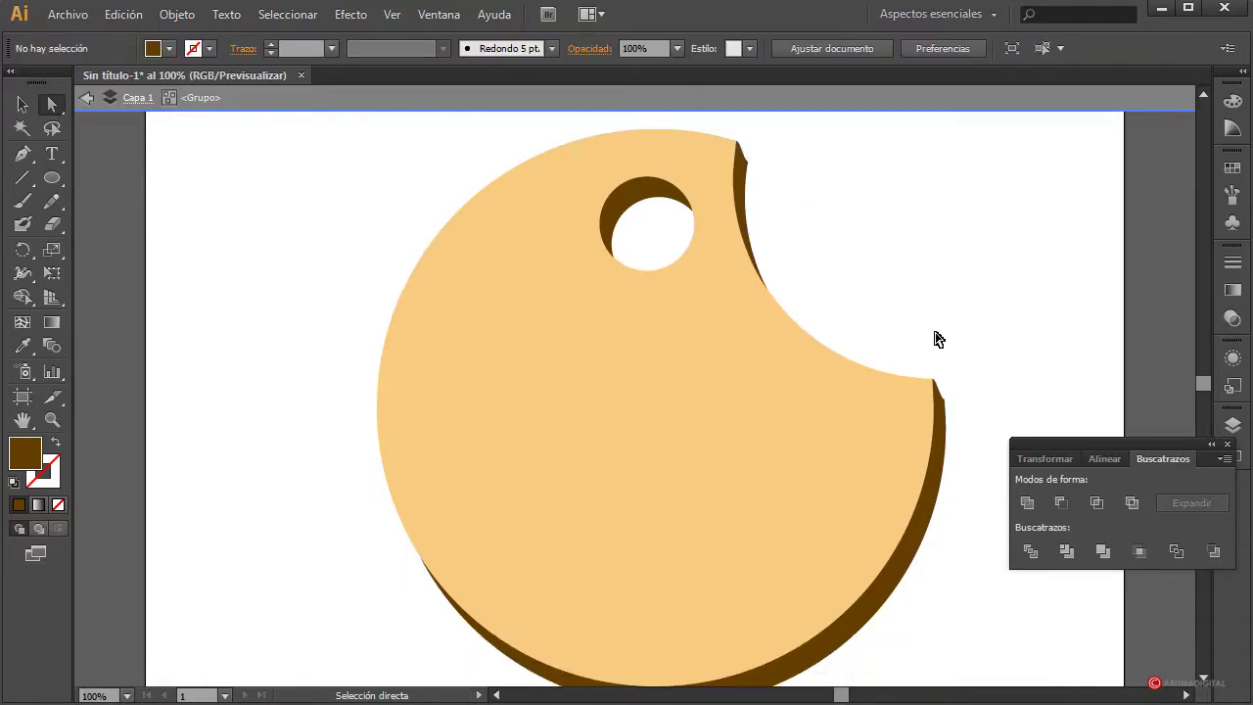
pyautogui.scroll(1, 937, 339)
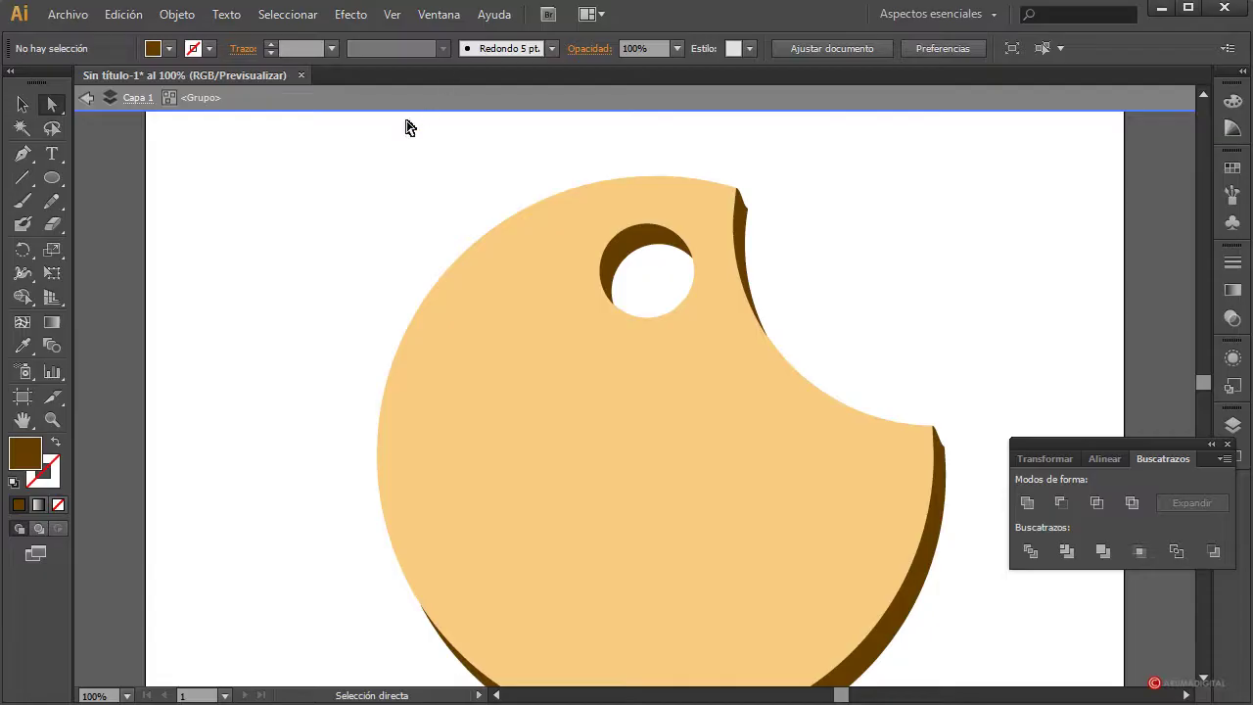
pyautogui.click(738, 219)
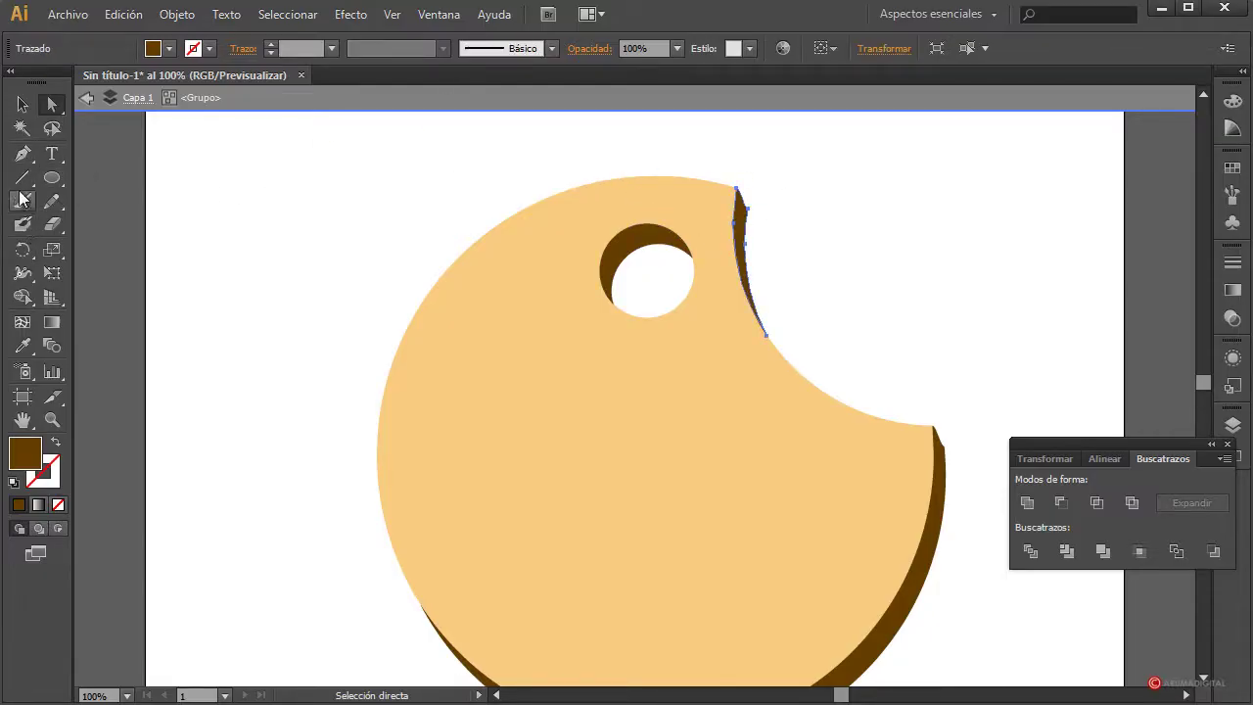
pyautogui.click(22, 154)
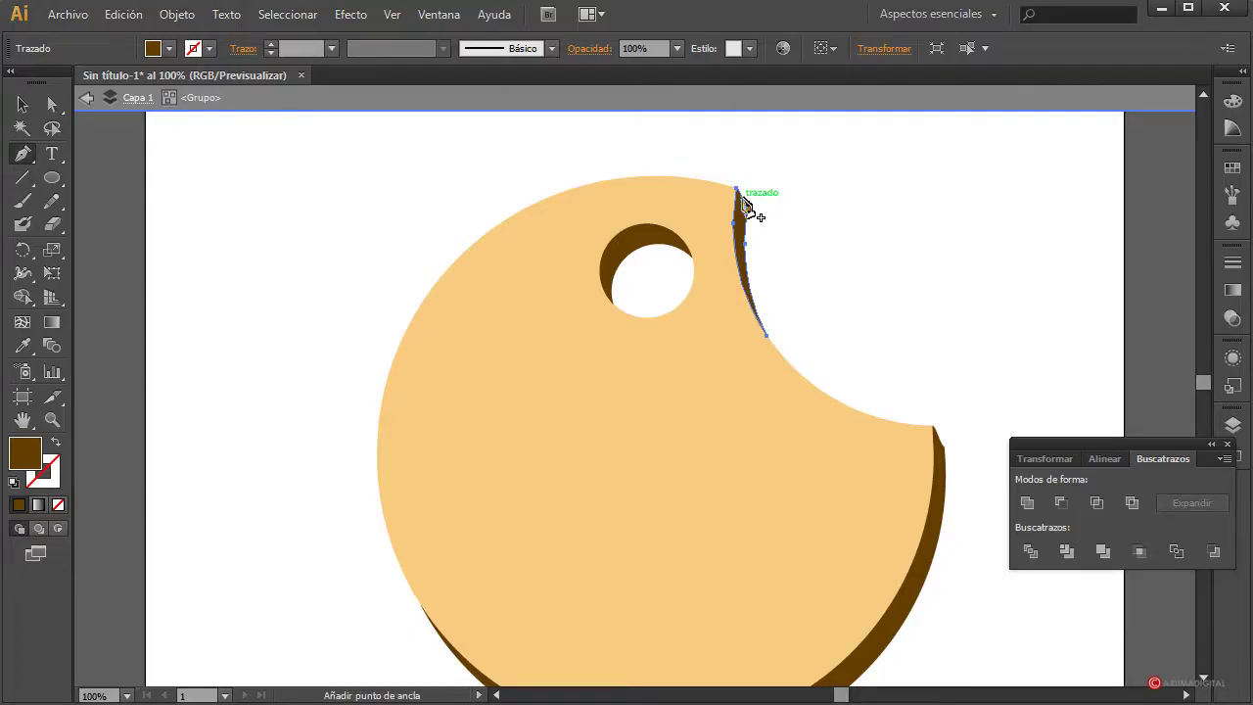
pyautogui.click(743, 200)
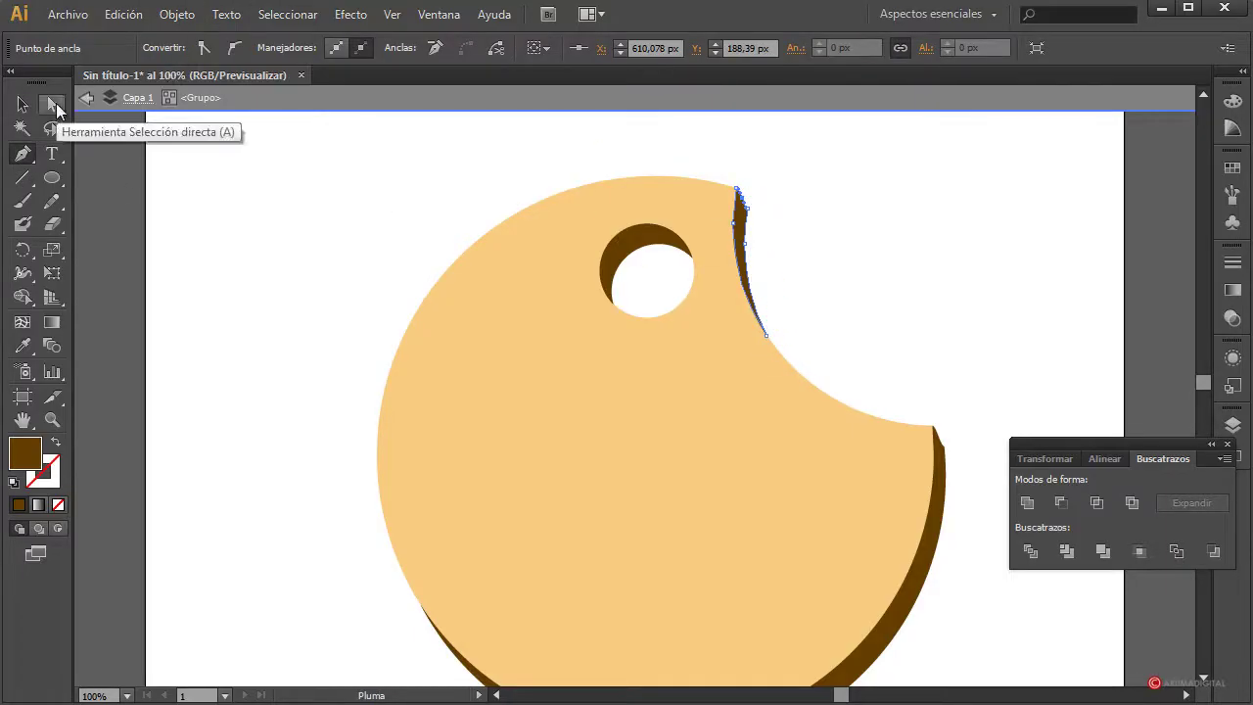
# Reposition the sliver's top anchor at the bite corner, undoing two unwanted moves.
pyautogui.click(53, 106)
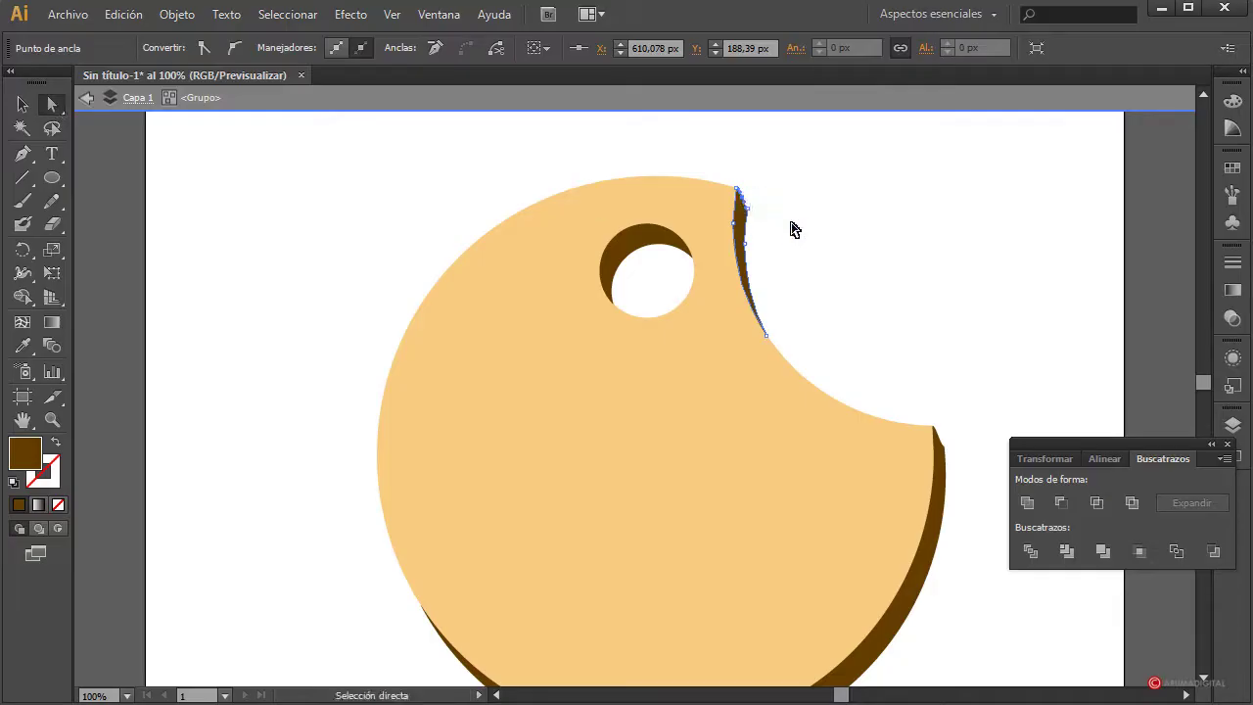
pyautogui.click(793, 229)
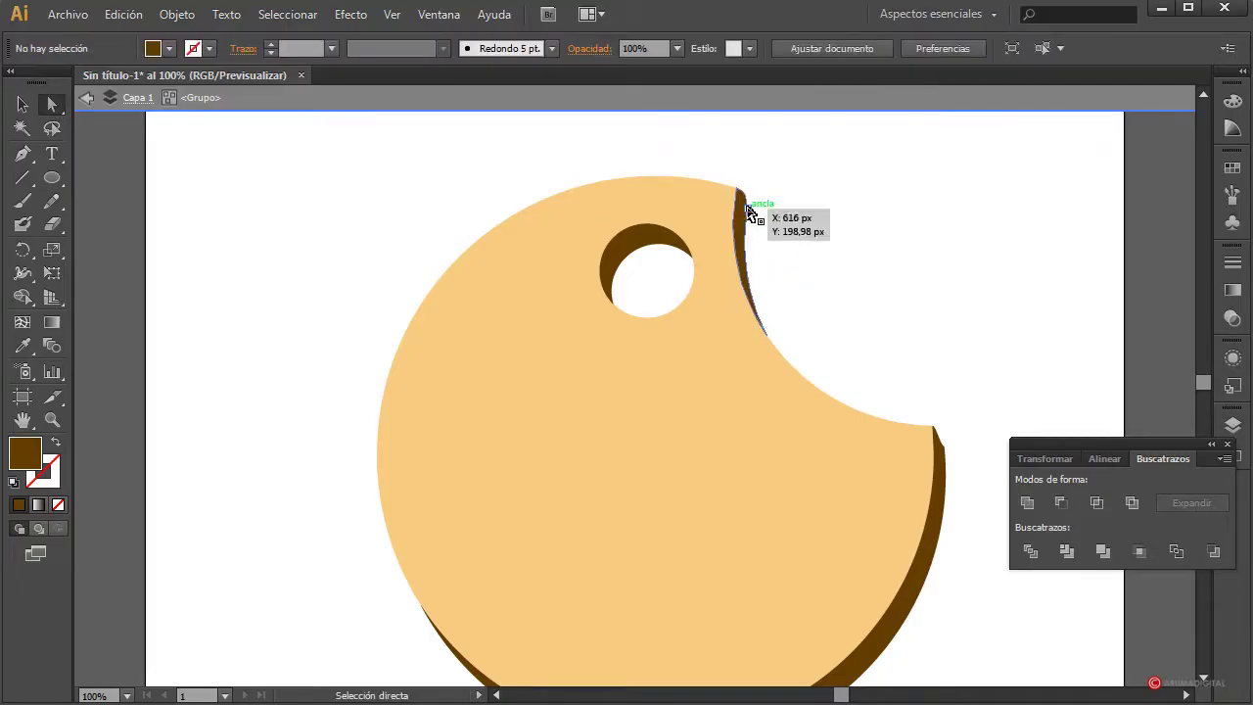
pyautogui.click(749, 208)
pyautogui.moveTo(749, 211); pyautogui.dragTo(750, 209)
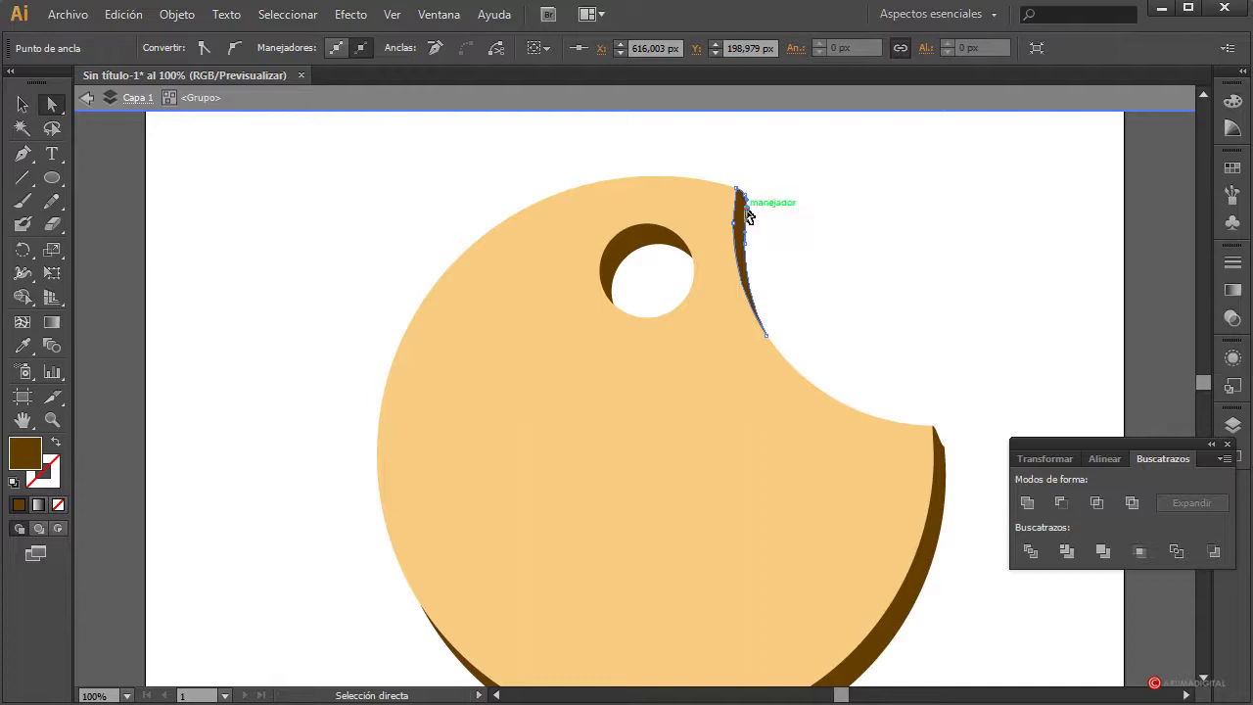
pyautogui.click(852, 299)
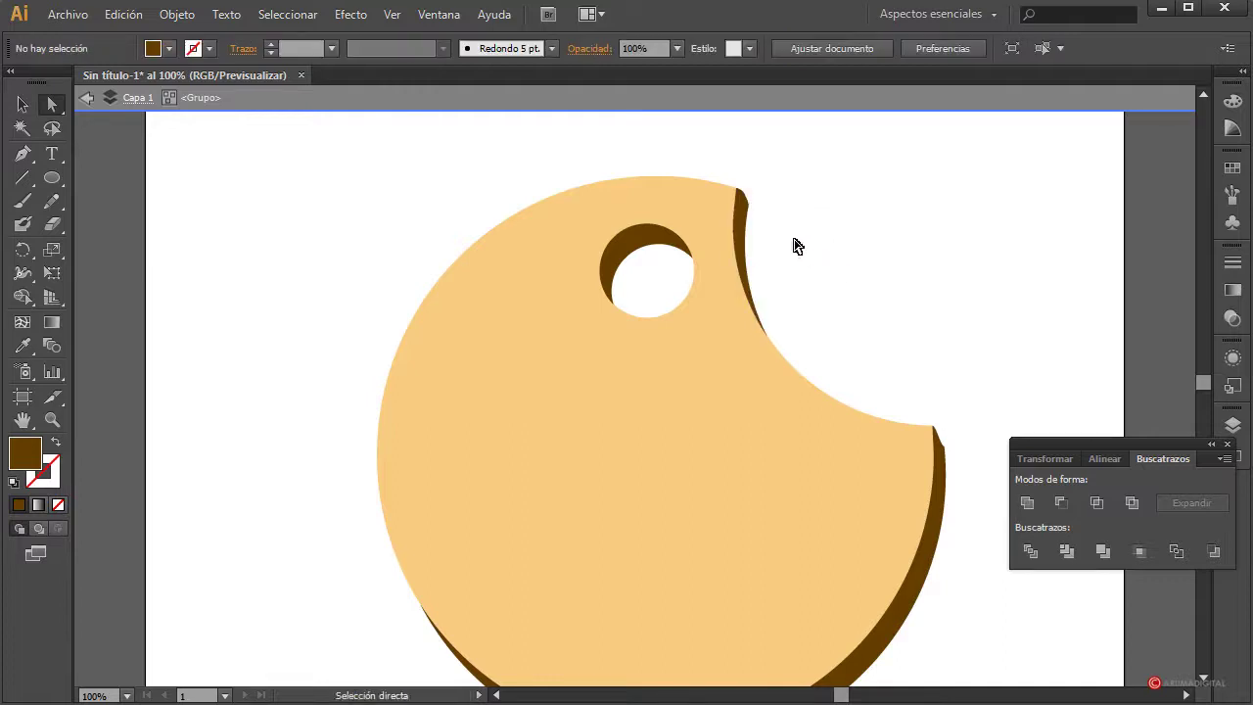
pyautogui.moveTo(754, 203); pyautogui.dragTo(781, 215)
pyautogui.hotkey('ctrl', 'z')
pyautogui.hotkey('ctrl', 'z')
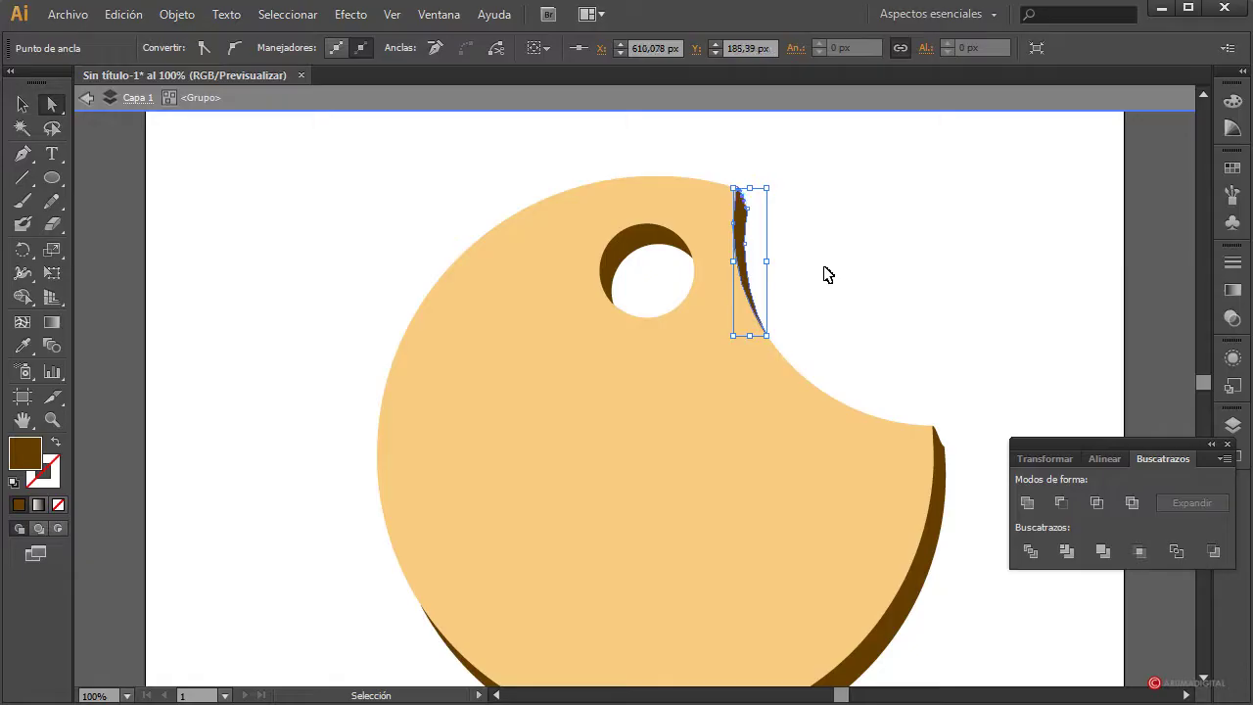
pyautogui.hotkey('ctrl', 'z')
pyautogui.hotkey('ctrl', 'z')
pyautogui.hotkey('ctrl', 'z')
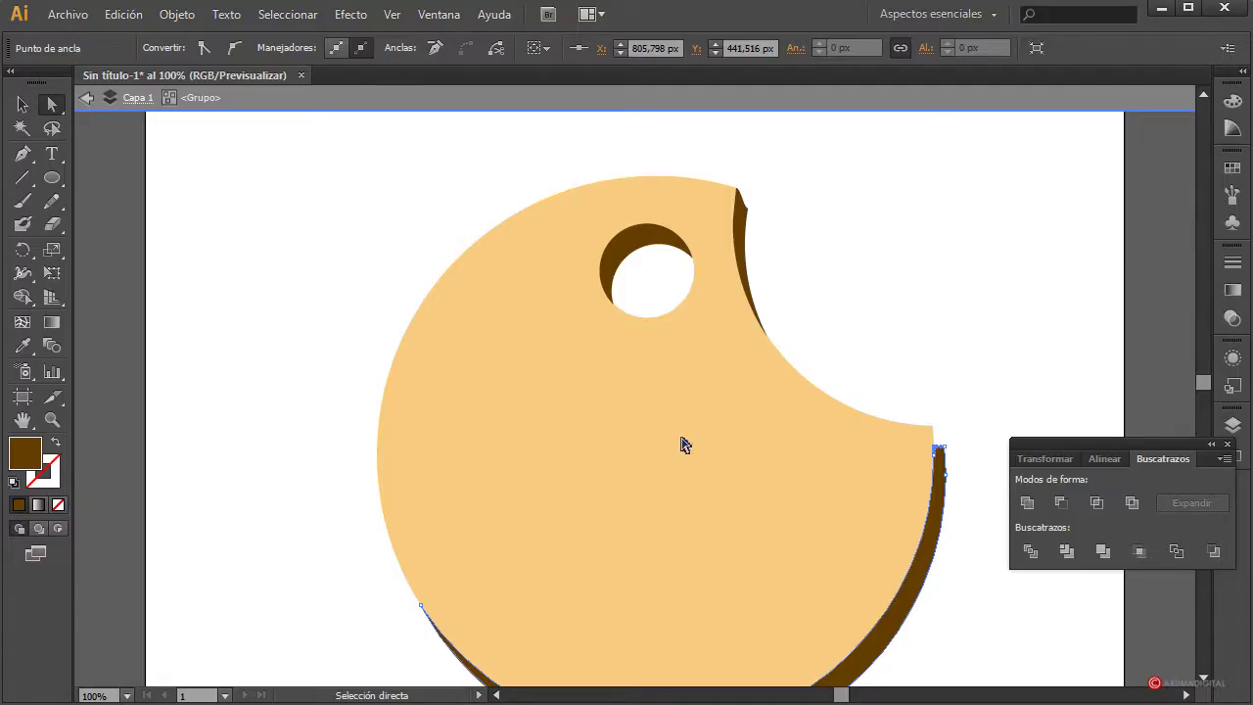
# Align the anchor at the bite's lower corner, check both corners, and exit isolation mode.
pyautogui.moveTo(938, 449); pyautogui.dragTo(935, 428)
pyautogui.click(958, 397)
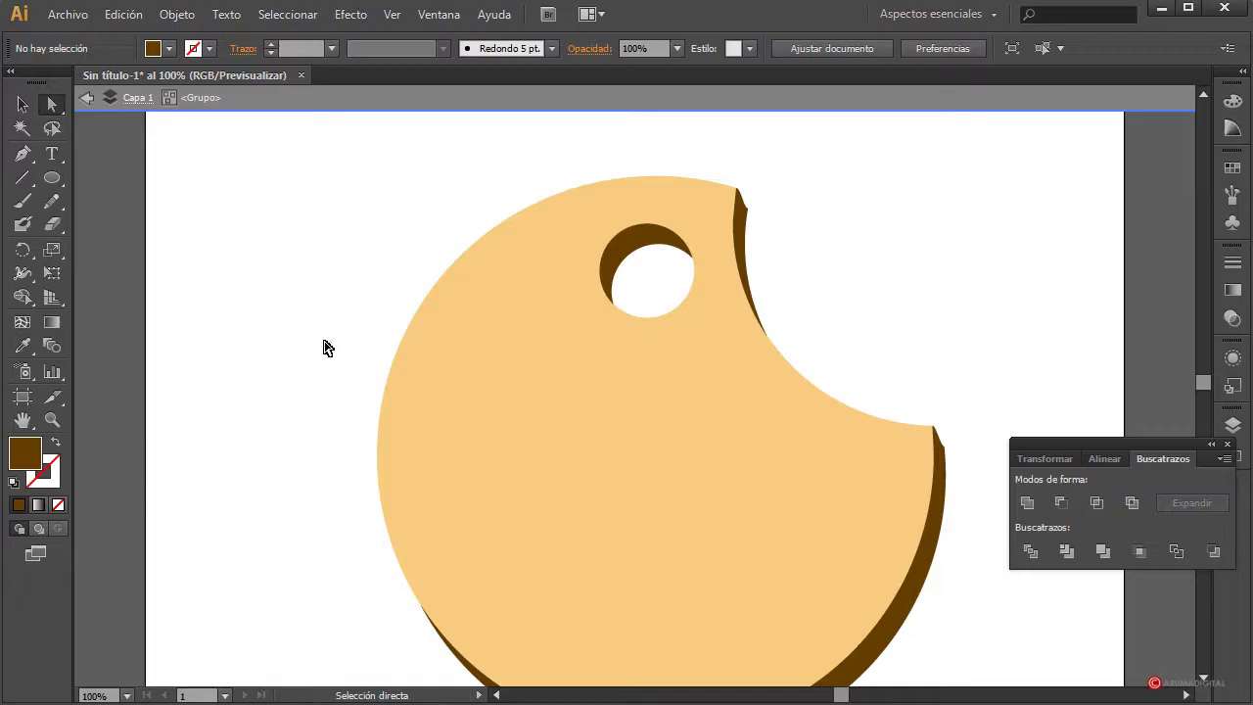
pyautogui.click(944, 450)
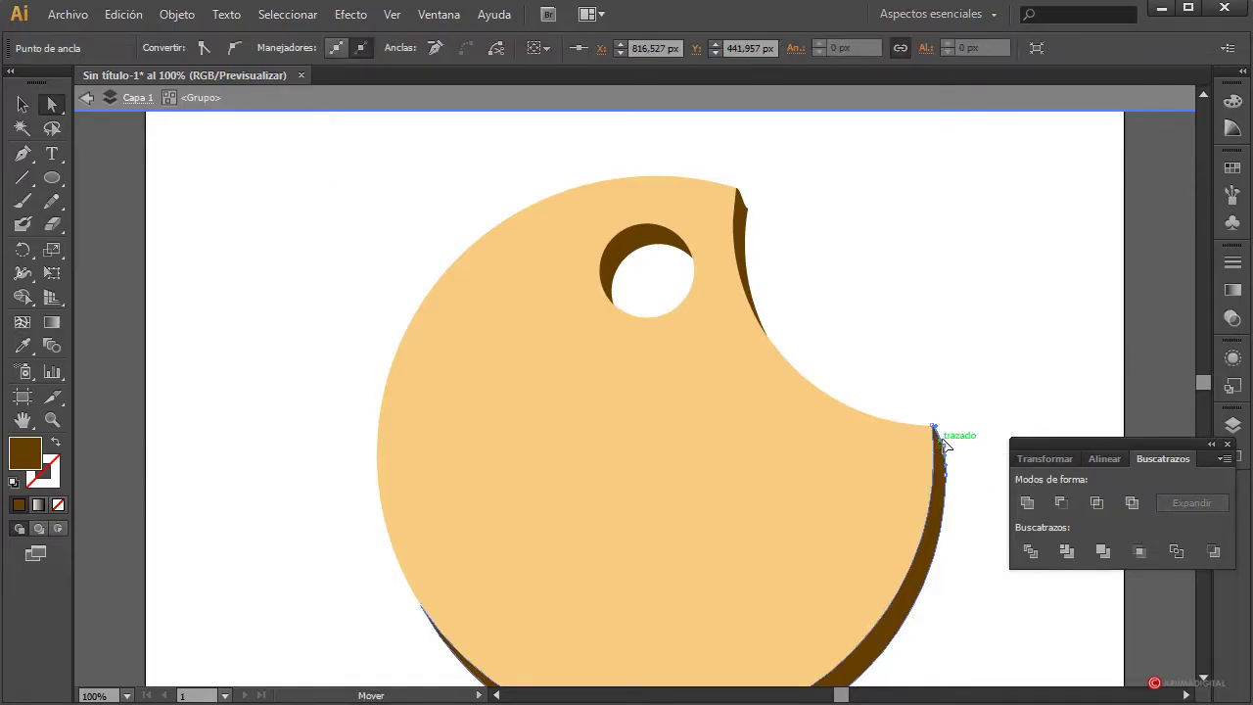
pyautogui.click(978, 480)
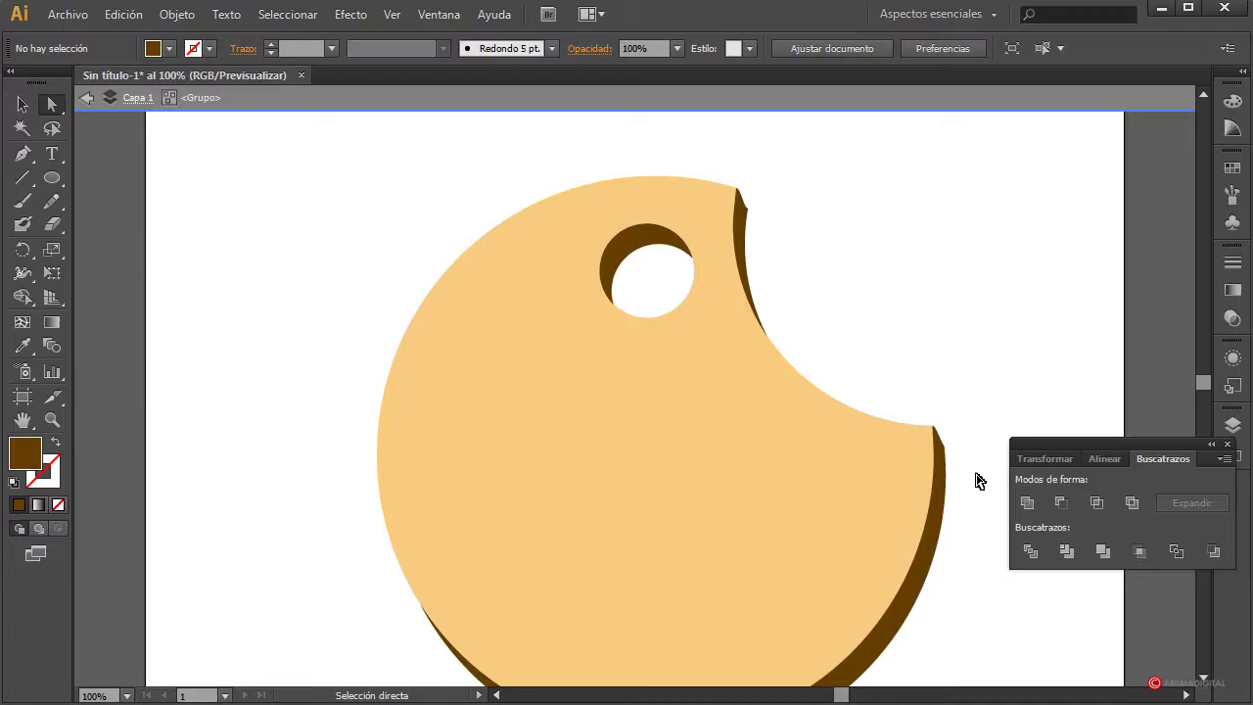
pyautogui.click(746, 211)
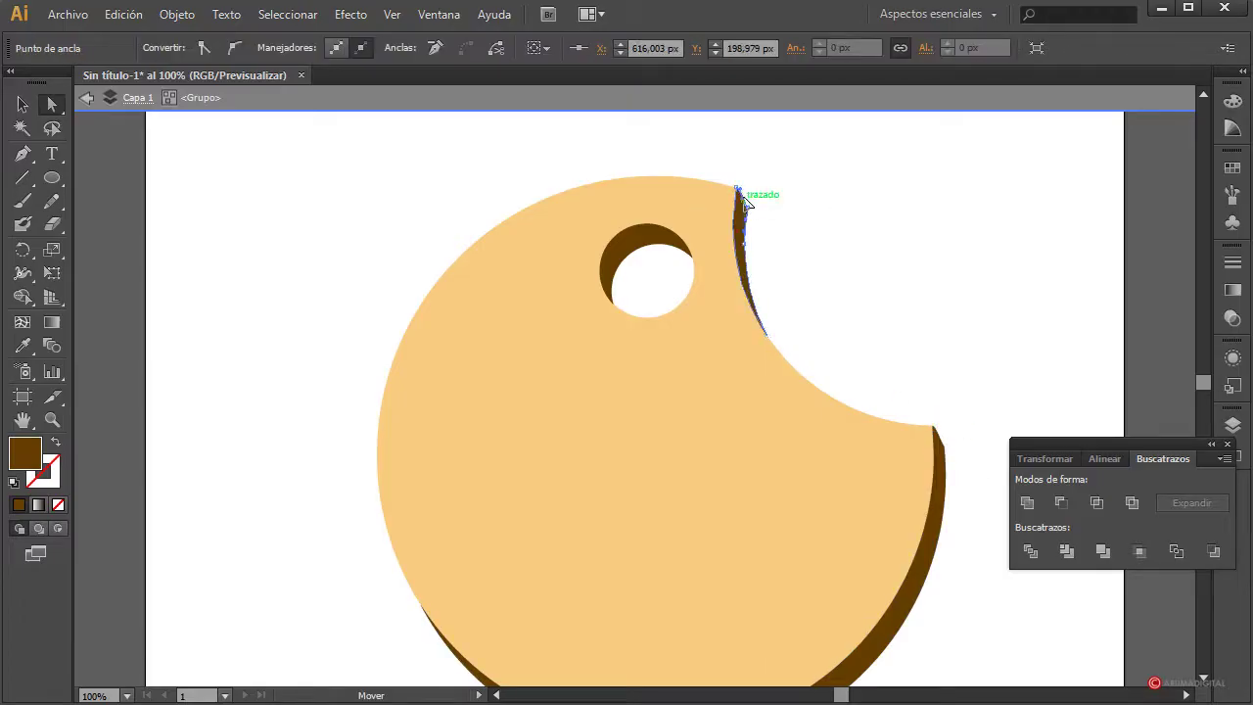
pyautogui.click(820, 305)
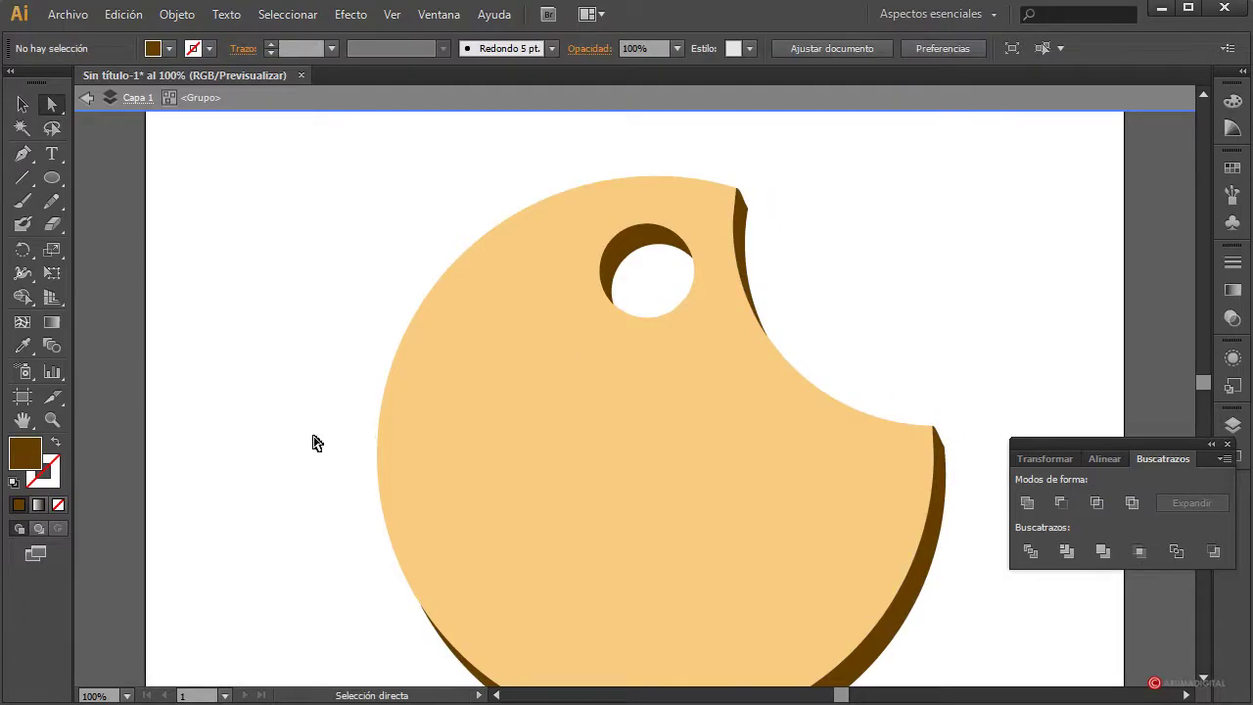
pyautogui.doubleClick(332, 184)
# With the Selection tool, select only the orange front face of the tag group.
pyautogui.scroll(-2, 392, 235)
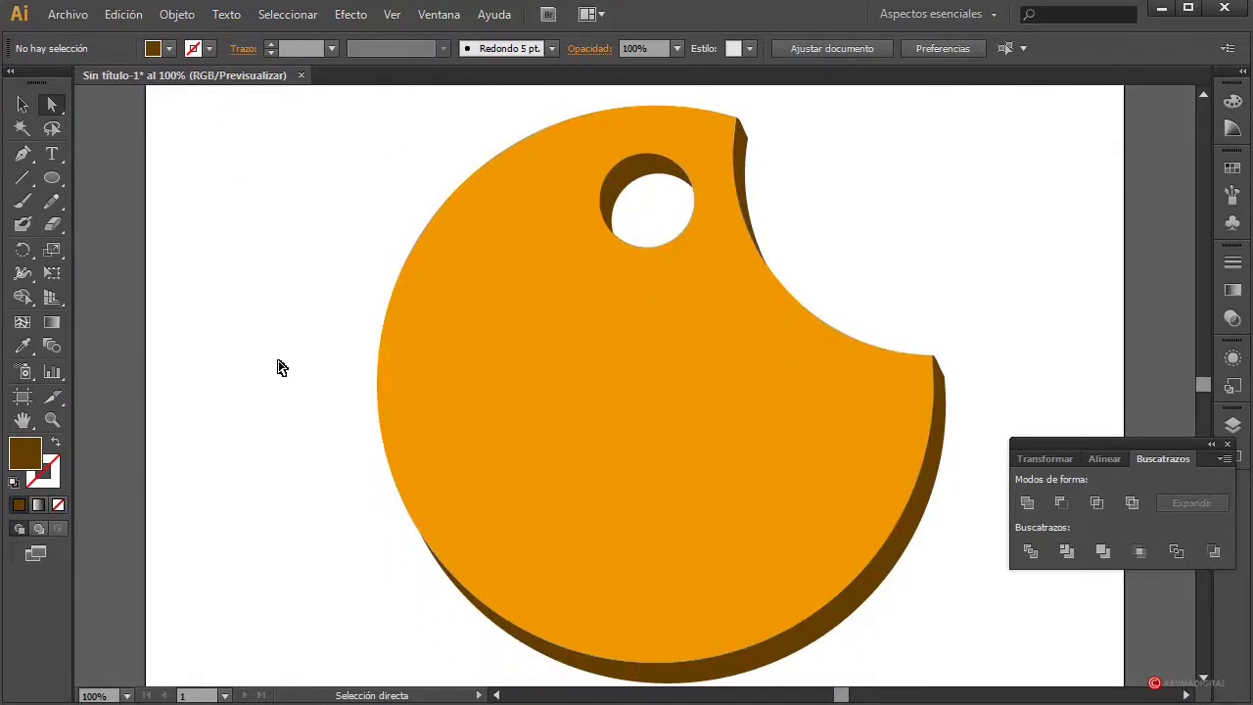
pyautogui.scroll(-1, 285, 386)
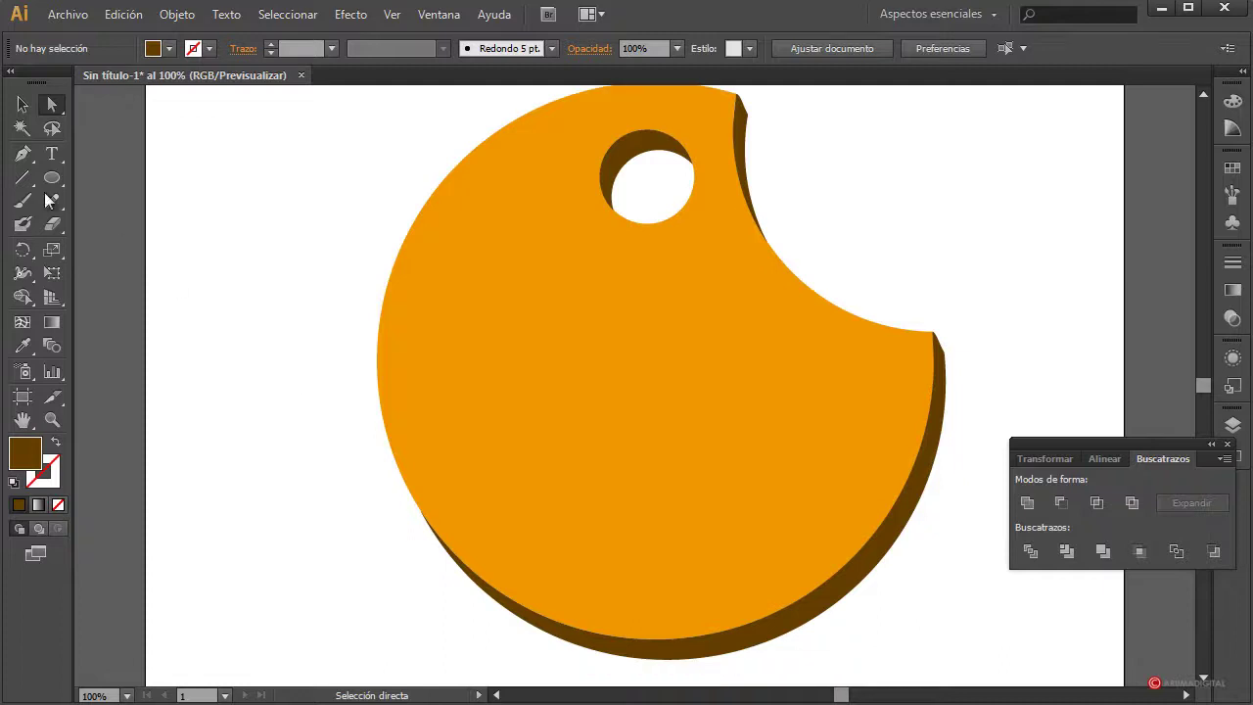
pyautogui.click(22, 104)
pyautogui.click(888, 559)
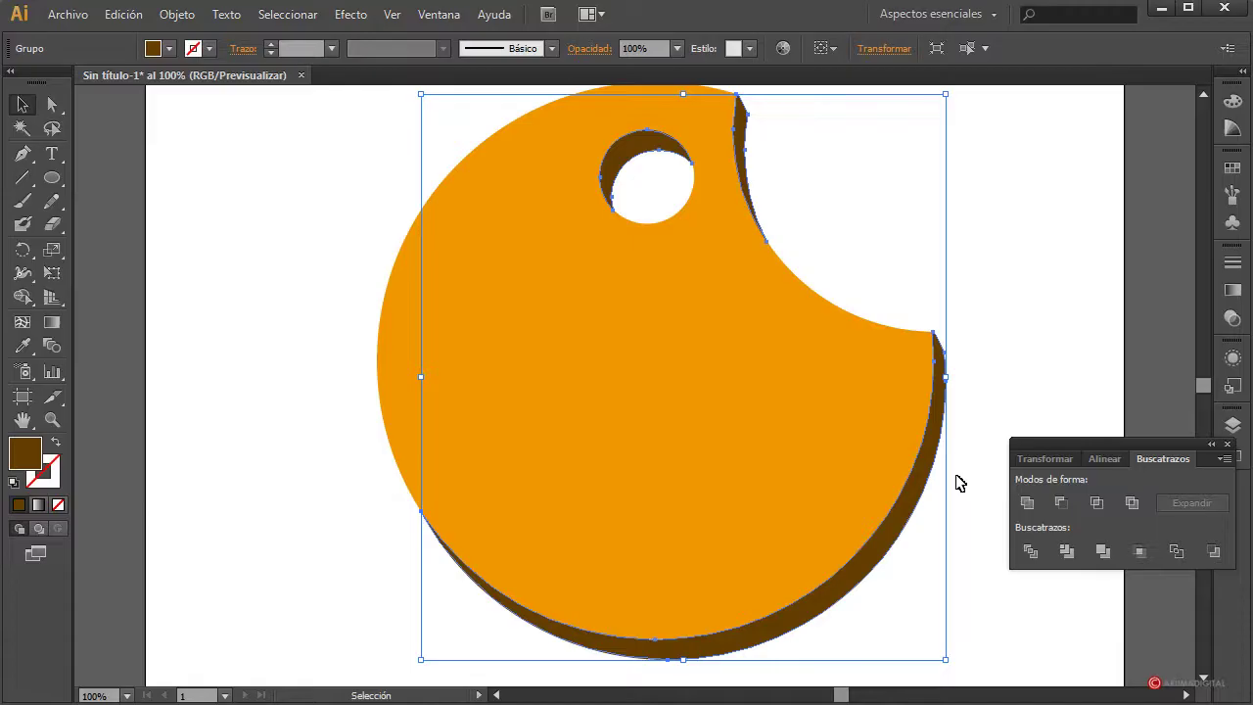
pyautogui.click(822, 331)
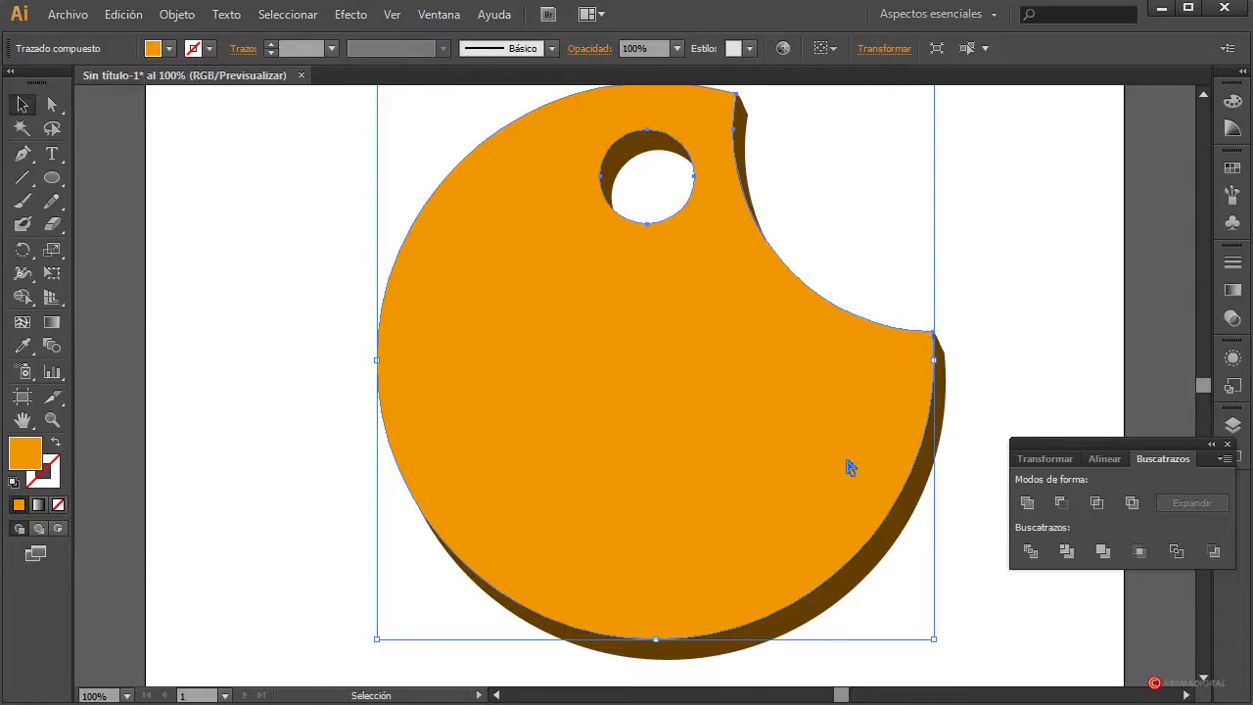
# Place a copy of the orange tag face to the left of the tag.
pyautogui.press('a')
pyautogui.moveTo(848, 467); pyautogui.dragTo(448, 499)
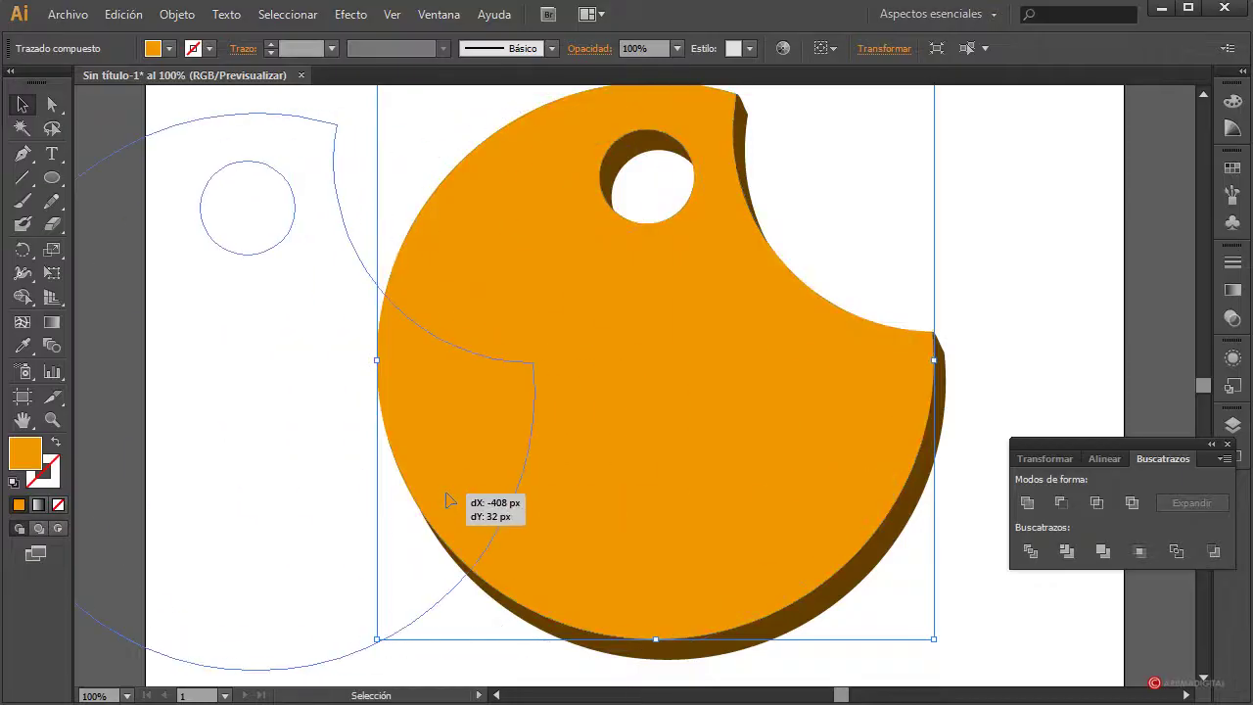
pyautogui.moveTo(837, 697); pyautogui.dragTo(830, 696)
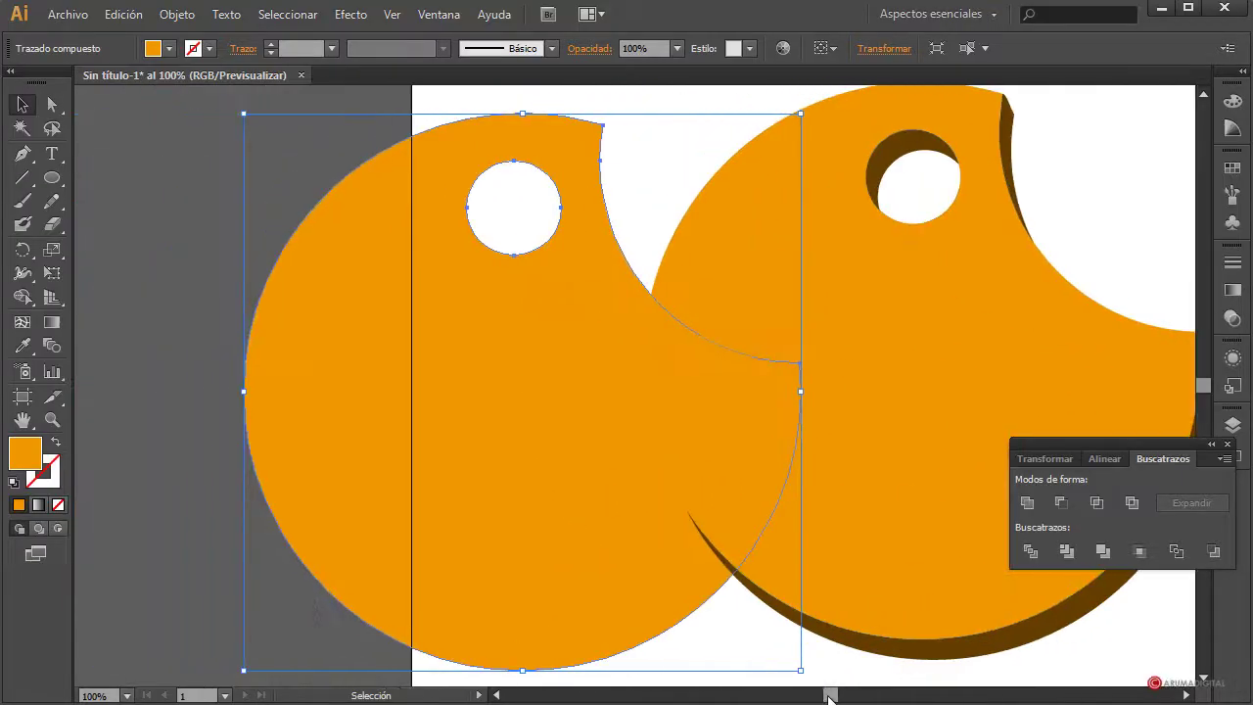
pyautogui.moveTo(529, 414); pyautogui.dragTo(455, 414)
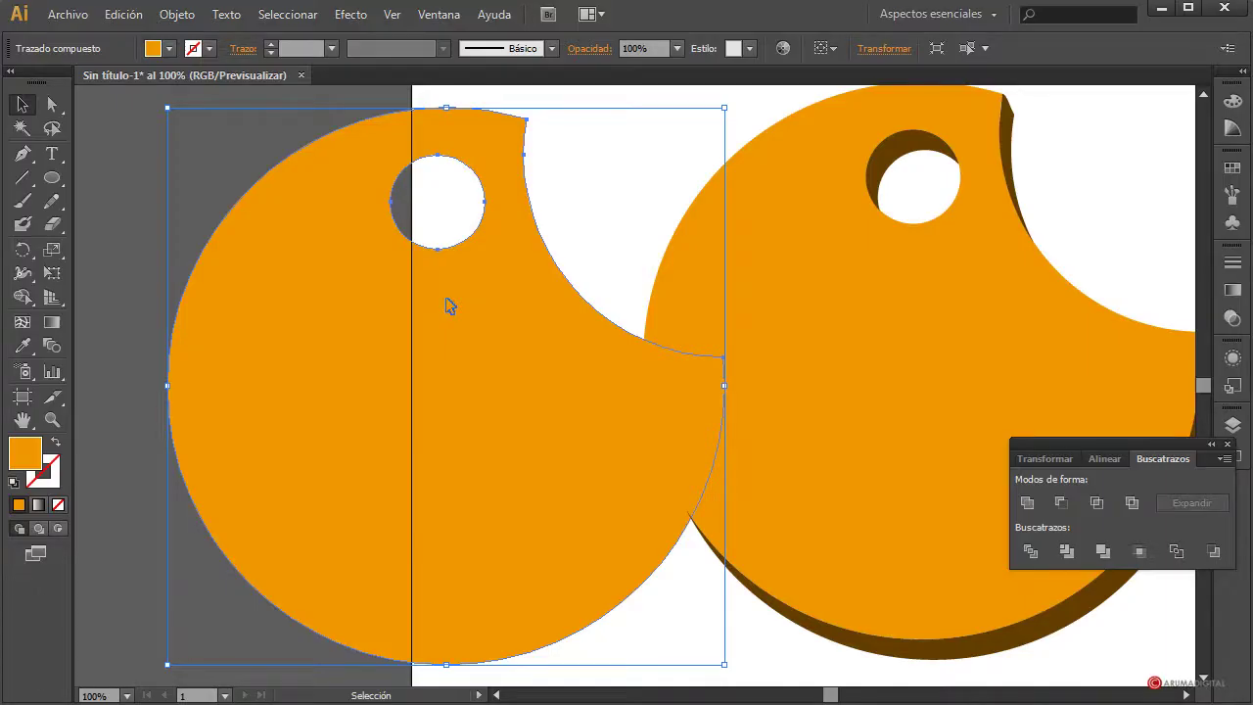
# Add a second face copy offset two pixels up and one right, then select both copies.
pyautogui.moveTo(445, 299); pyautogui.dragTo(447, 304)
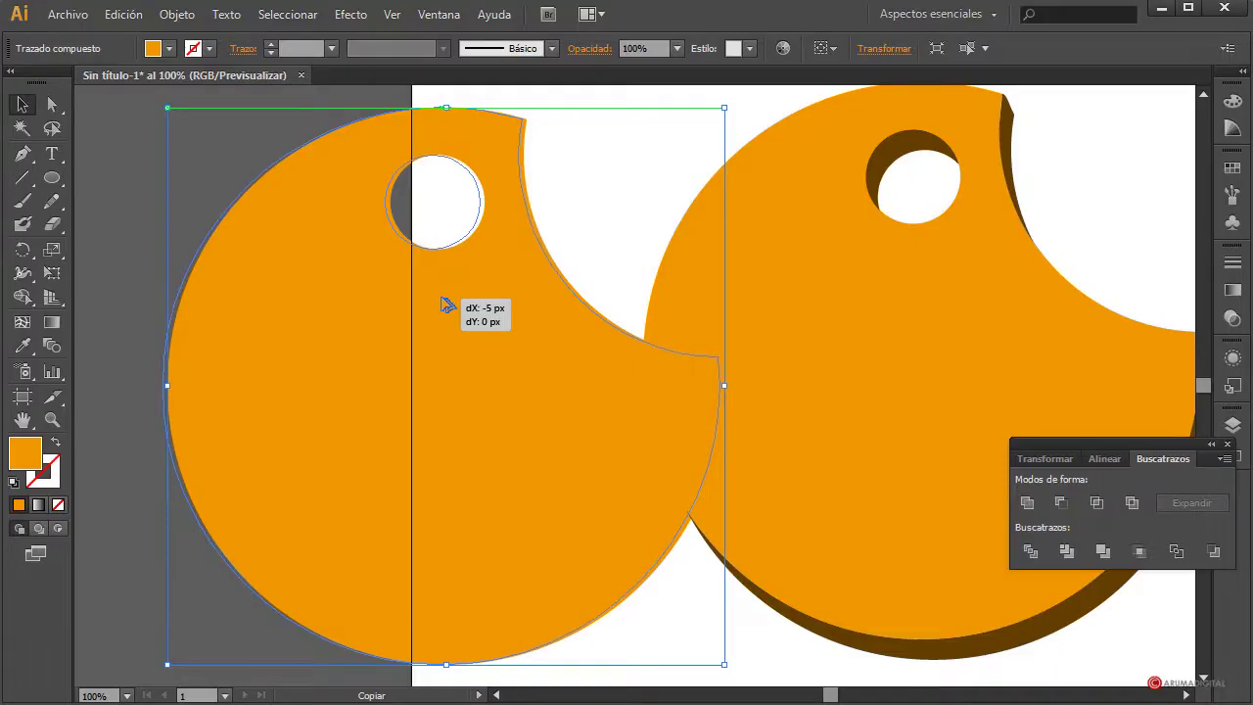
pyautogui.moveTo(447, 305); pyautogui.dragTo(447, 302)
pyautogui.press('Up')
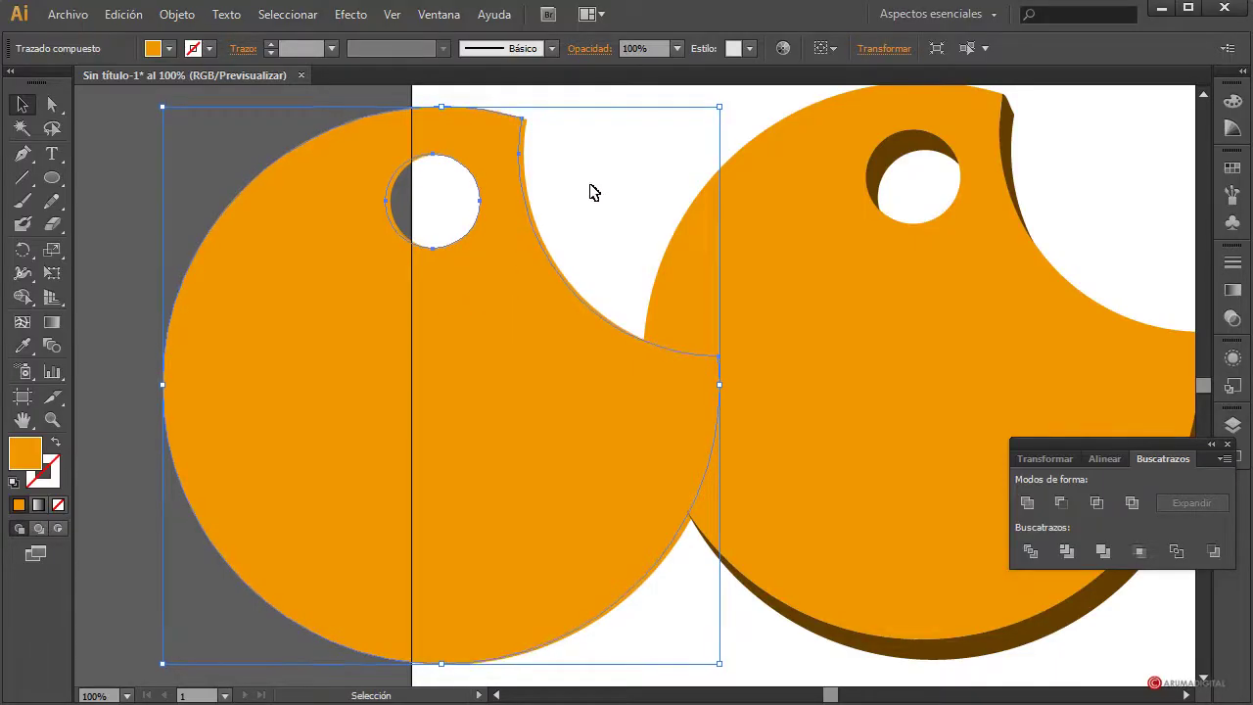
pyautogui.press('Up')
pyautogui.press('Up')
pyautogui.press('Up')
pyautogui.press('Right')
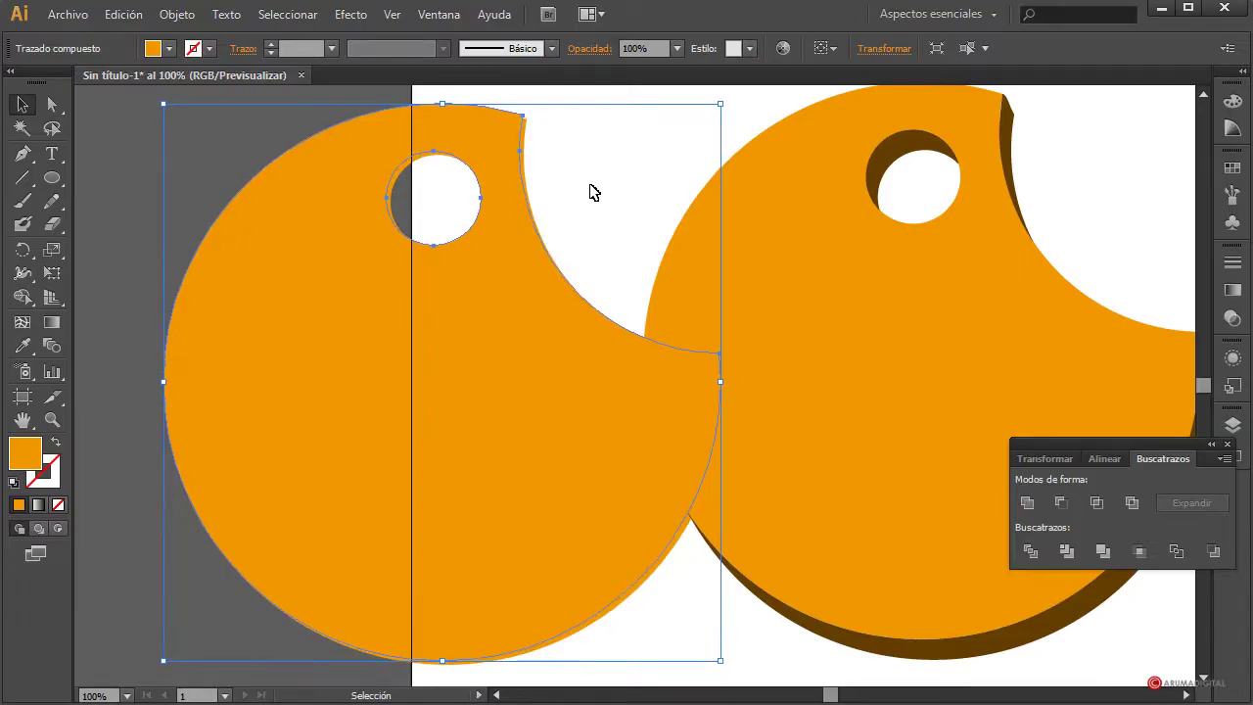
pyautogui.click(134, 230)
pyautogui.click(419, 374)
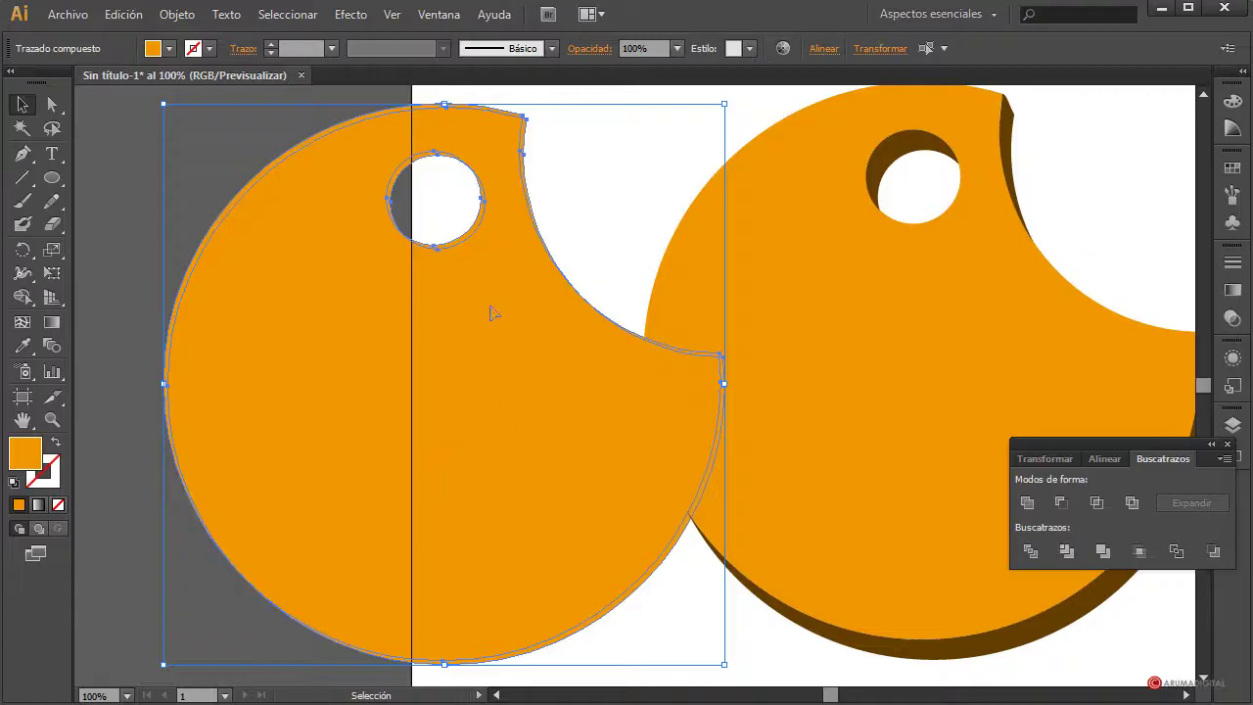
# Try dividing the overlapping faces, then select both left face copies.
pyautogui.click(1032, 554)
pyautogui.click(573, 126)
pyautogui.click(508, 137)
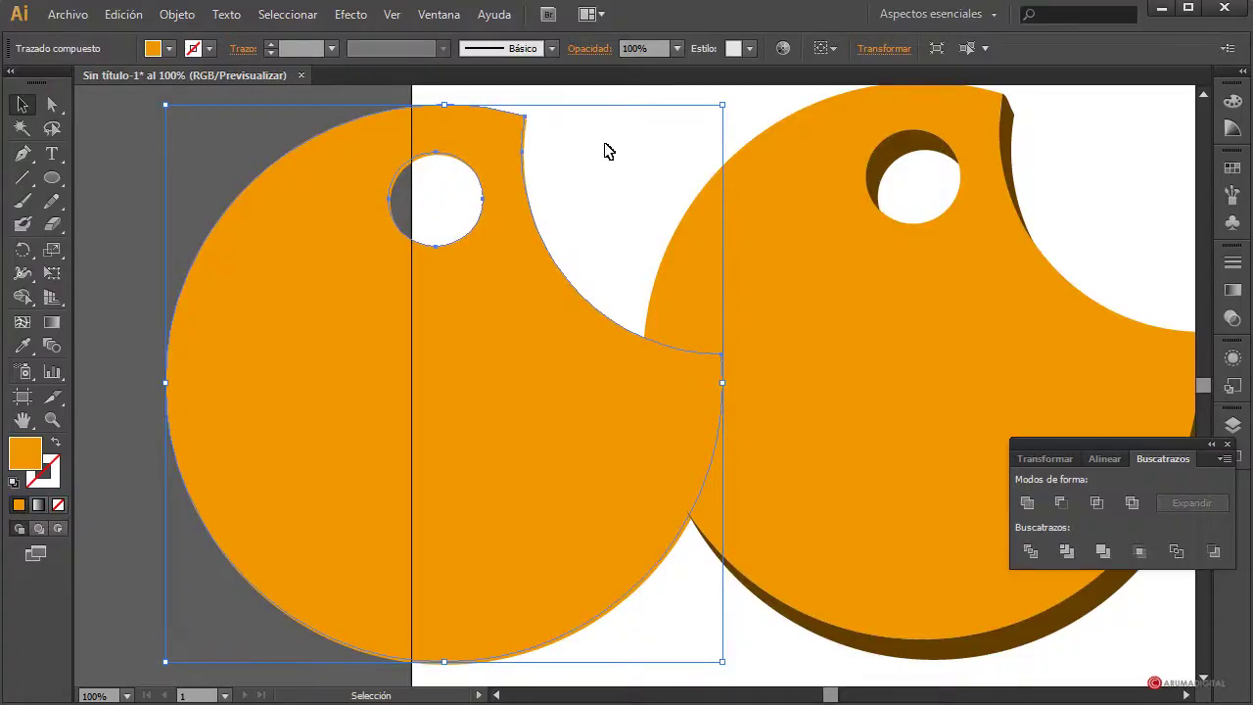
pyautogui.click(598, 140)
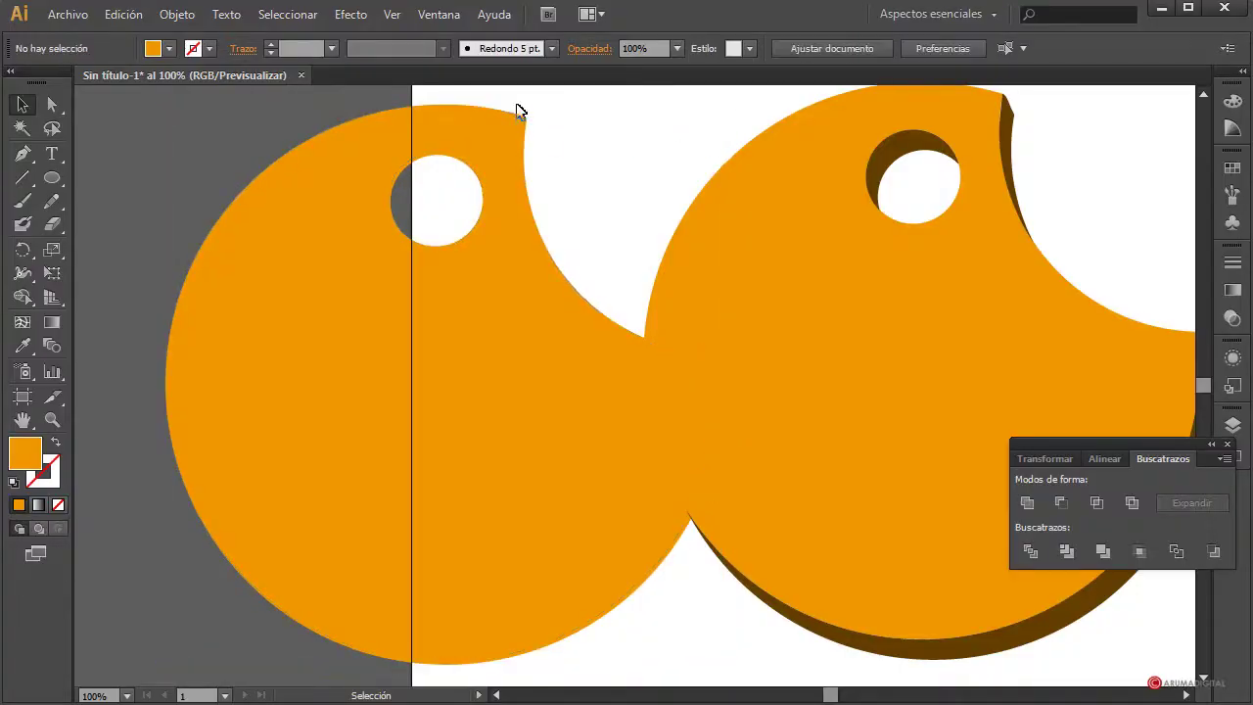
pyautogui.moveTo(518, 110); pyautogui.dragTo(494, 156)
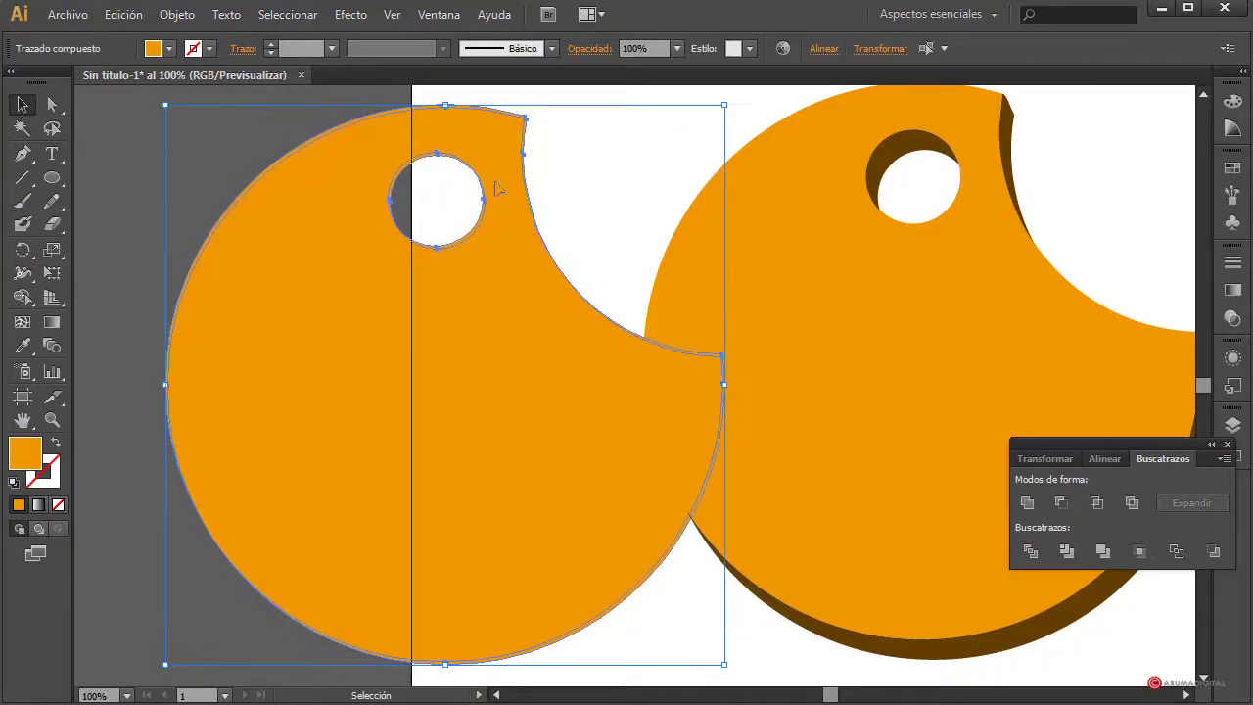
# Divide the overlapping copies into pieces and ungroup them with Objeto > Desagrupar.
pyautogui.click(1034, 549)
pyautogui.click(590, 167)
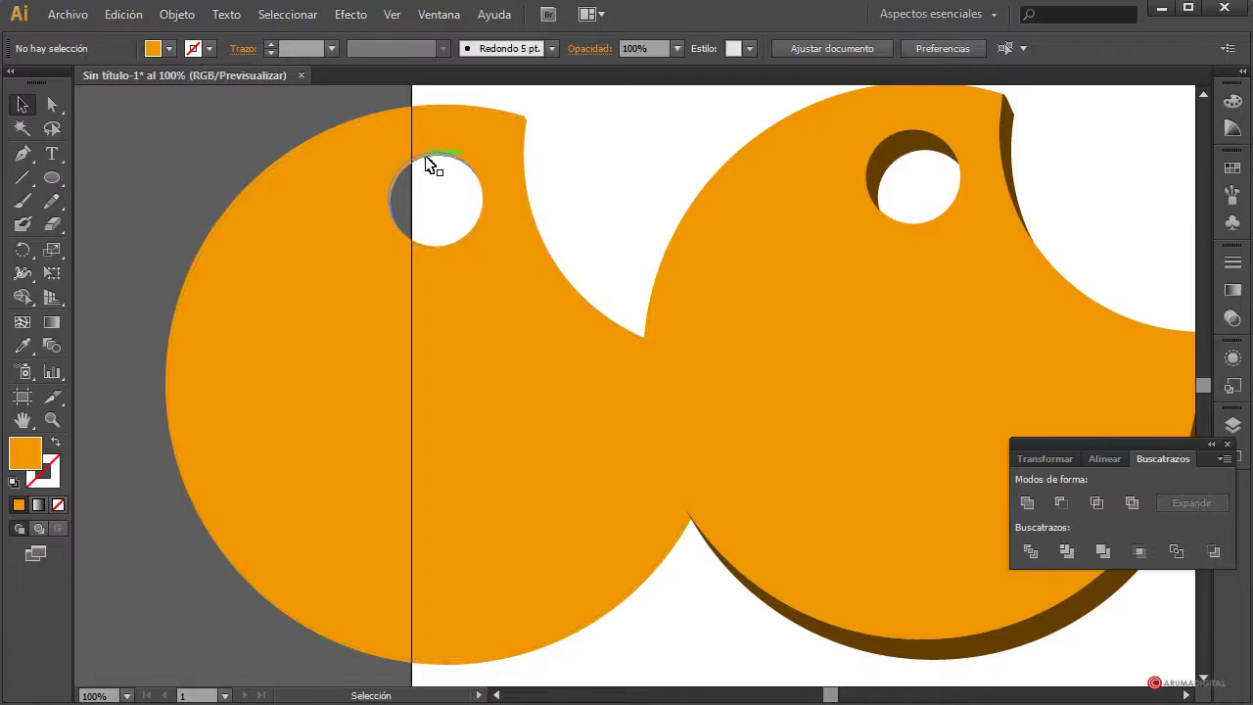
pyautogui.click(446, 363)
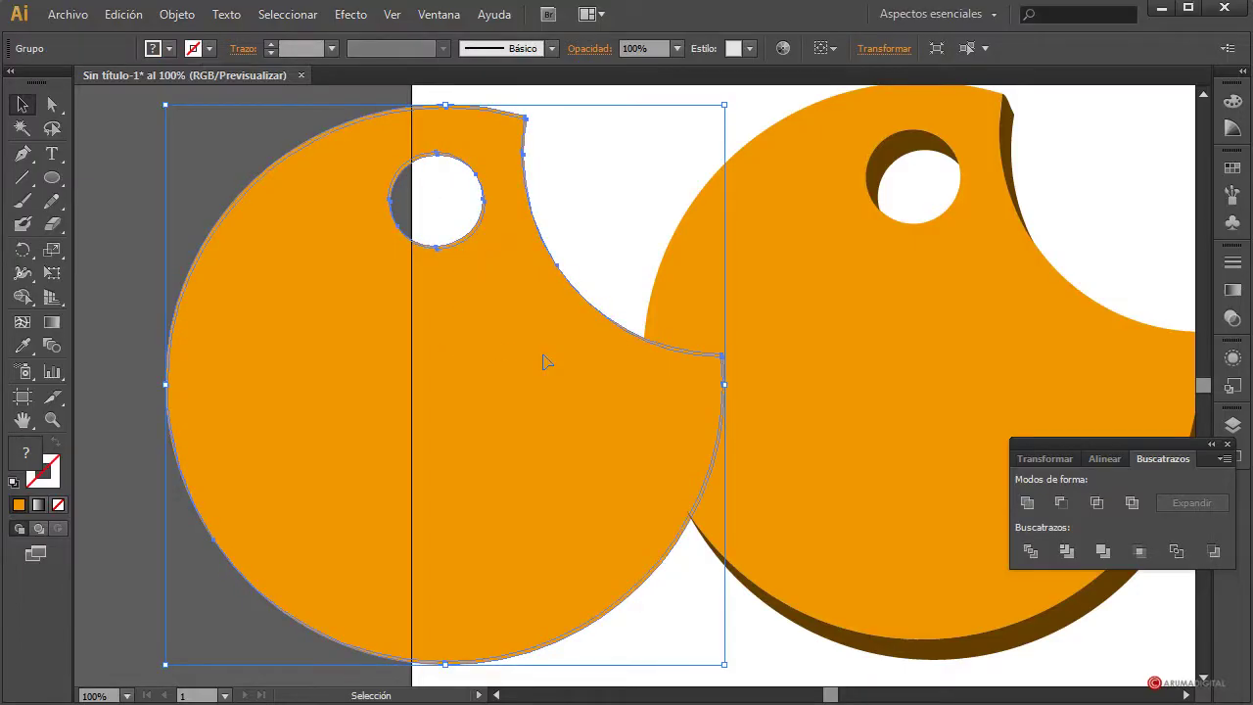
pyautogui.press('Delete')
pyautogui.hotkey('ctrl', 'z')
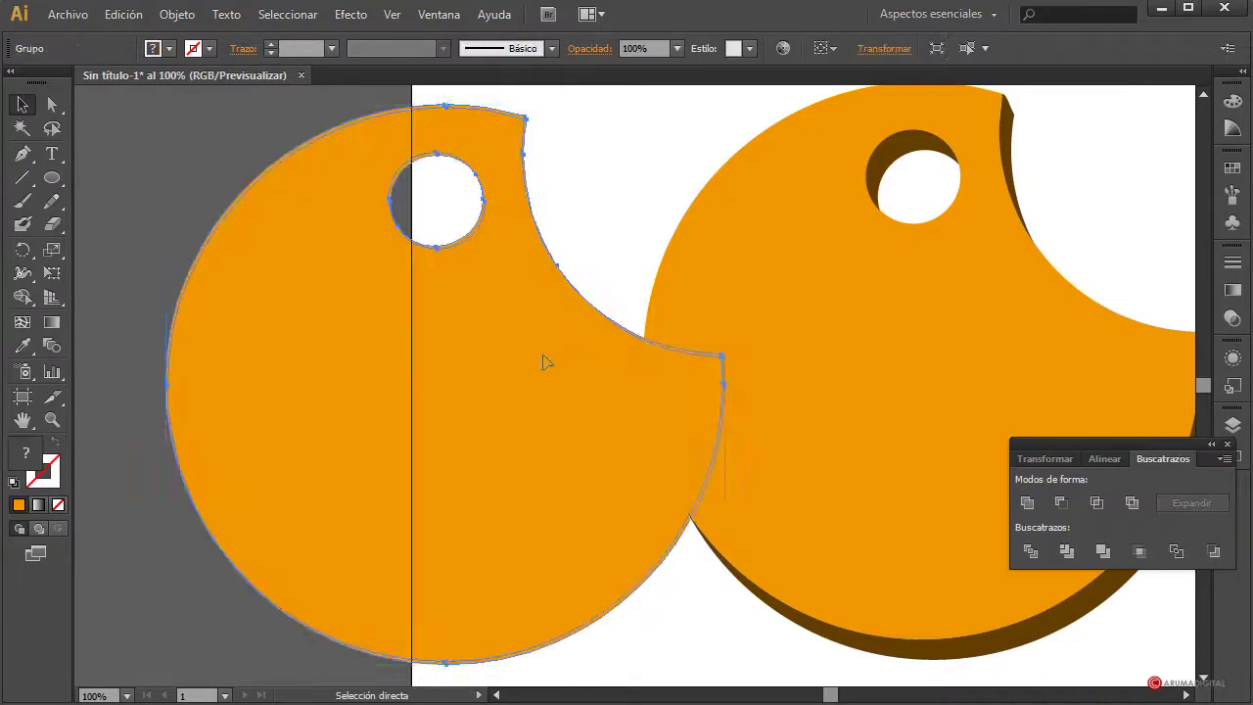
pyautogui.click(178, 14)
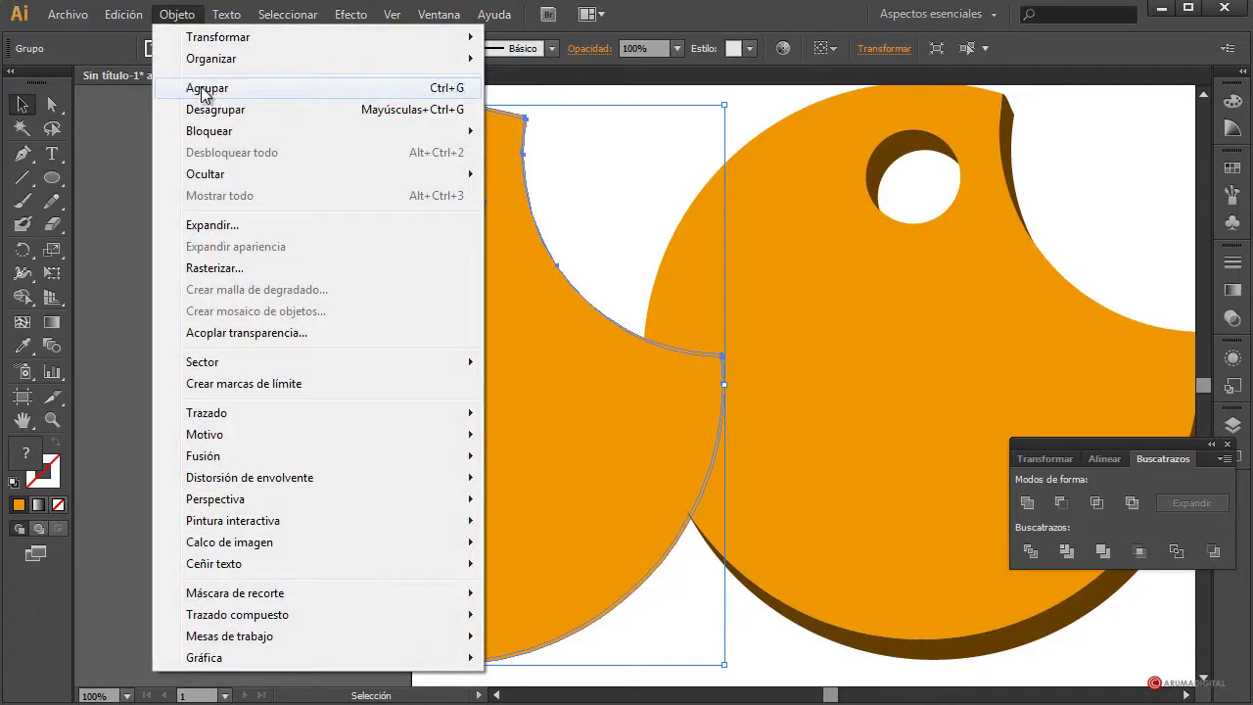
pyautogui.click(207, 111)
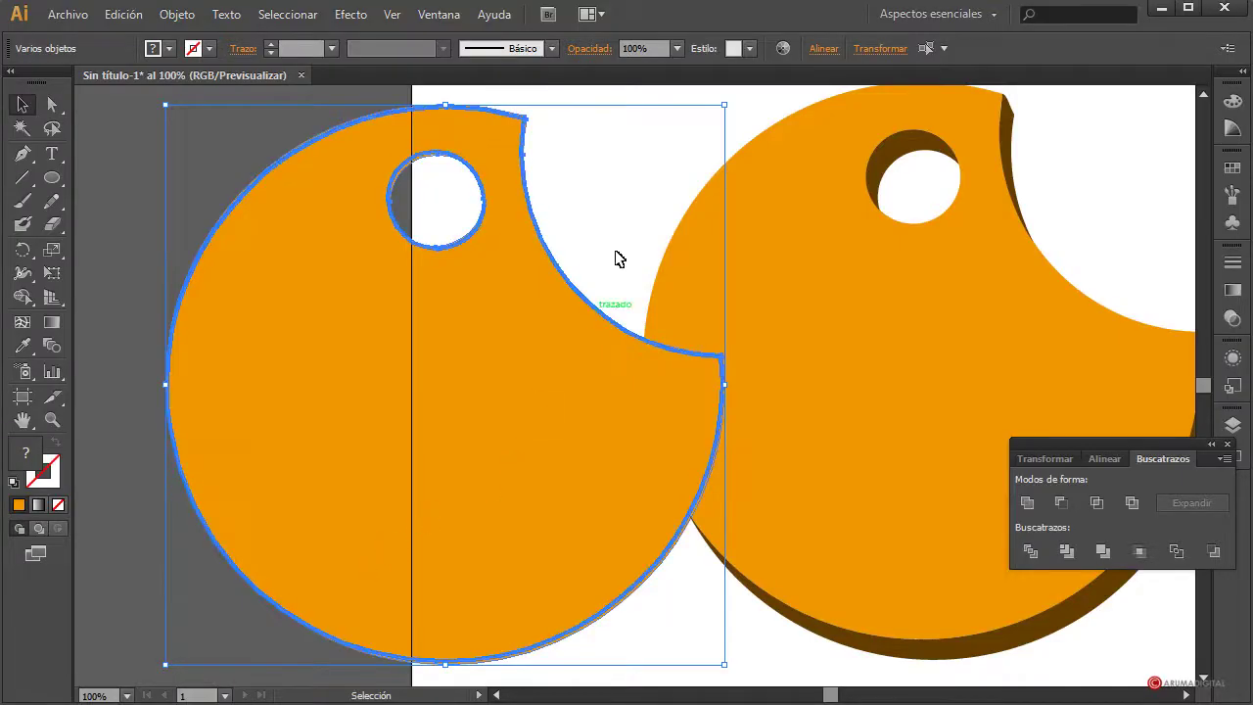
# Make the pieces a compound path and move the outline slivers over the right-hand tag.
pyautogui.hotkey('ctrl', '8')
pyautogui.hotkey('ctrl', 'z')
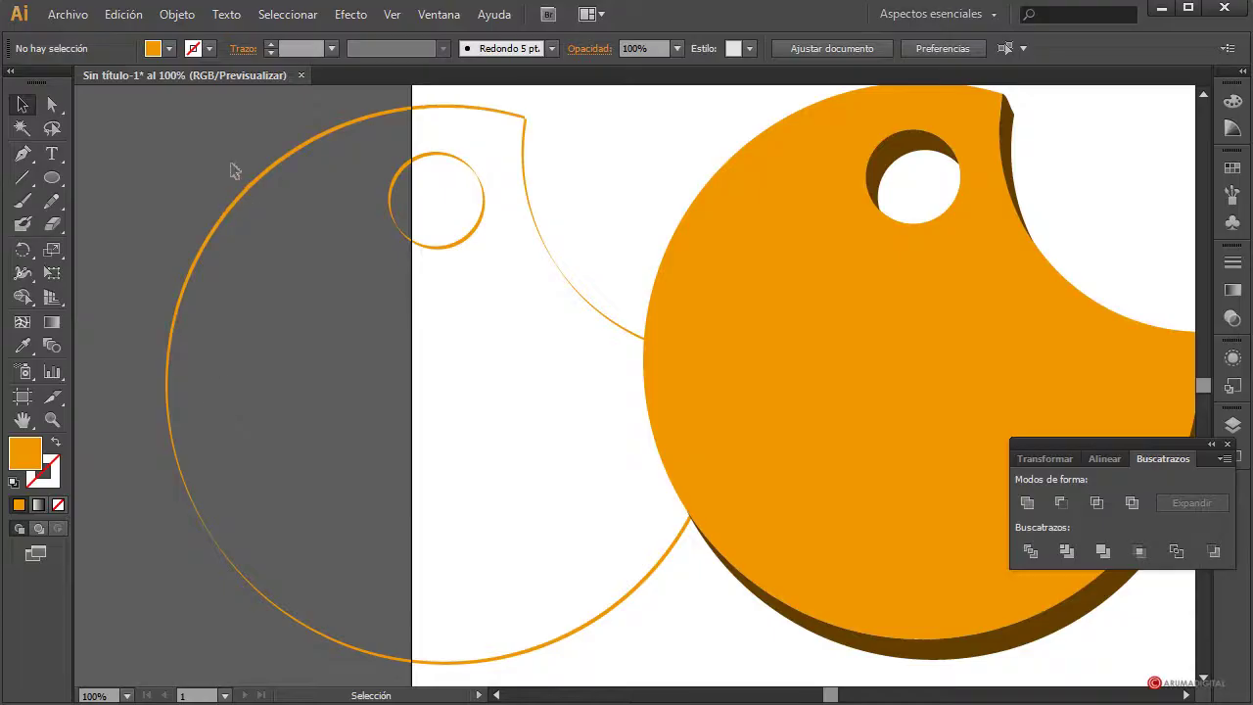
pyautogui.moveTo(235, 140); pyautogui.dragTo(603, 674)
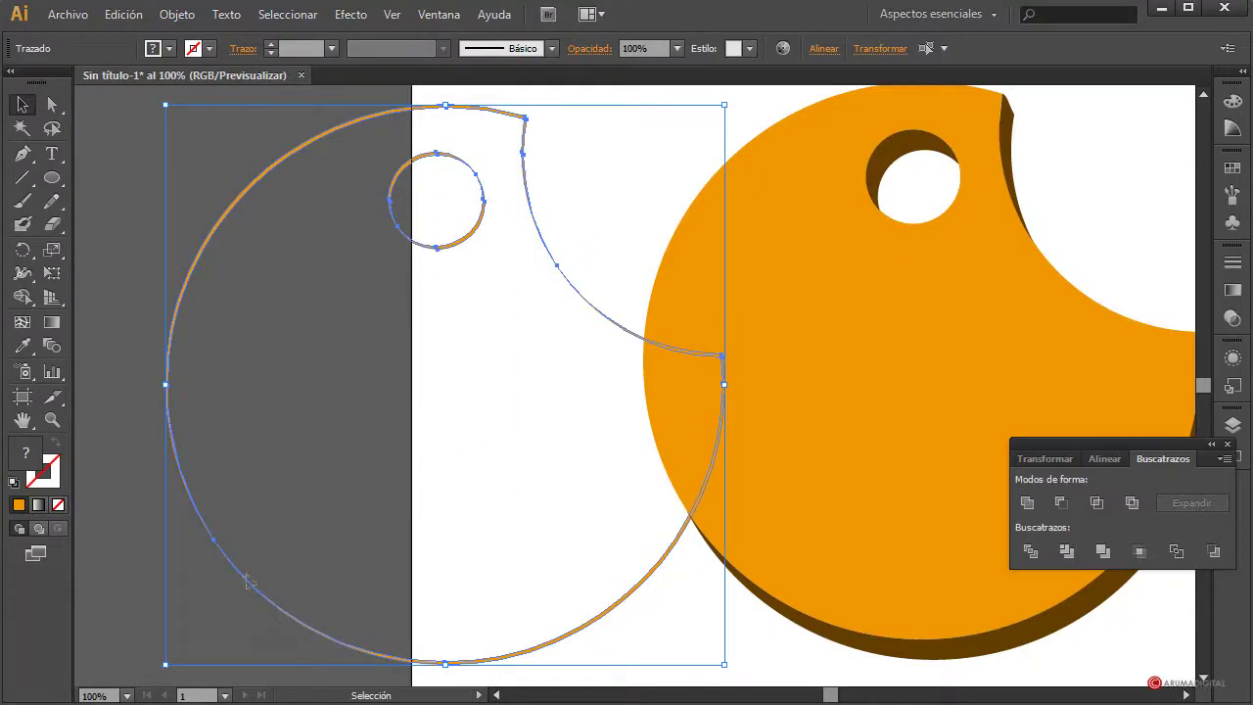
pyautogui.moveTo(243, 584); pyautogui.dragTo(724, 567)
pyautogui.moveTo(830, 695); pyautogui.dragTo(840, 697)
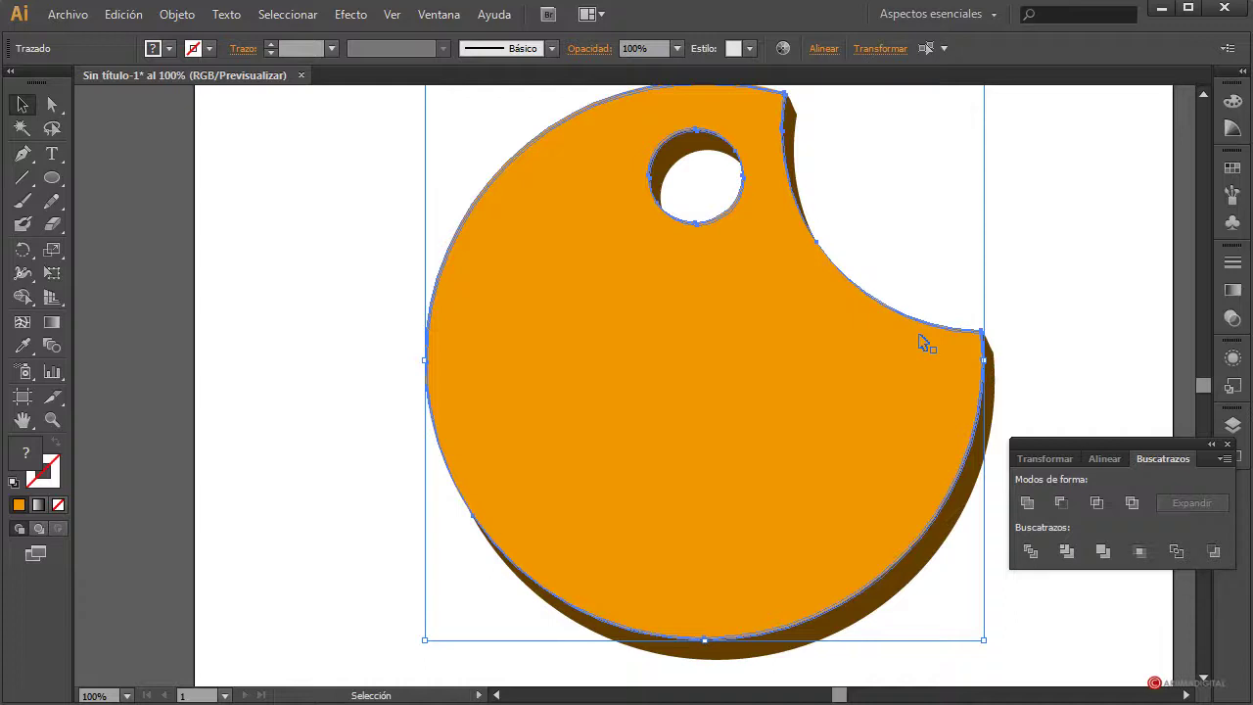
pyautogui.click(184, 15)
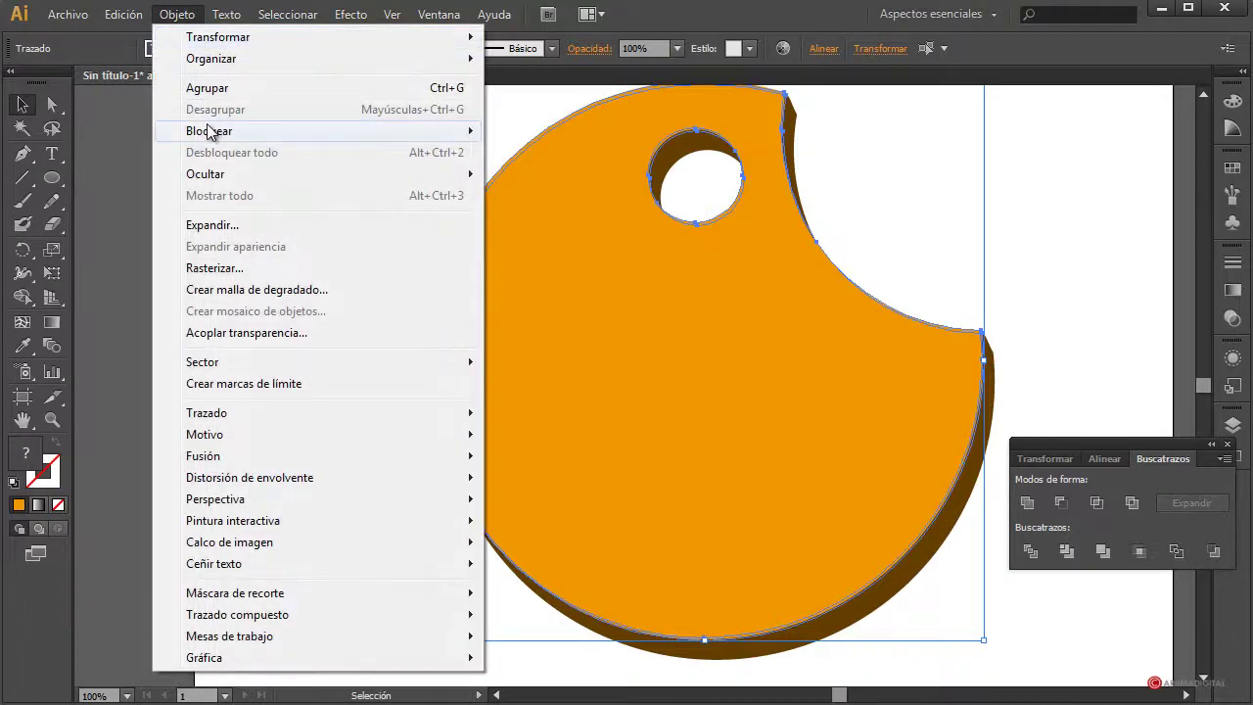
# Group the outline slivers and fill them white.
pyautogui.click(207, 89)
pyautogui.click(172, 49)
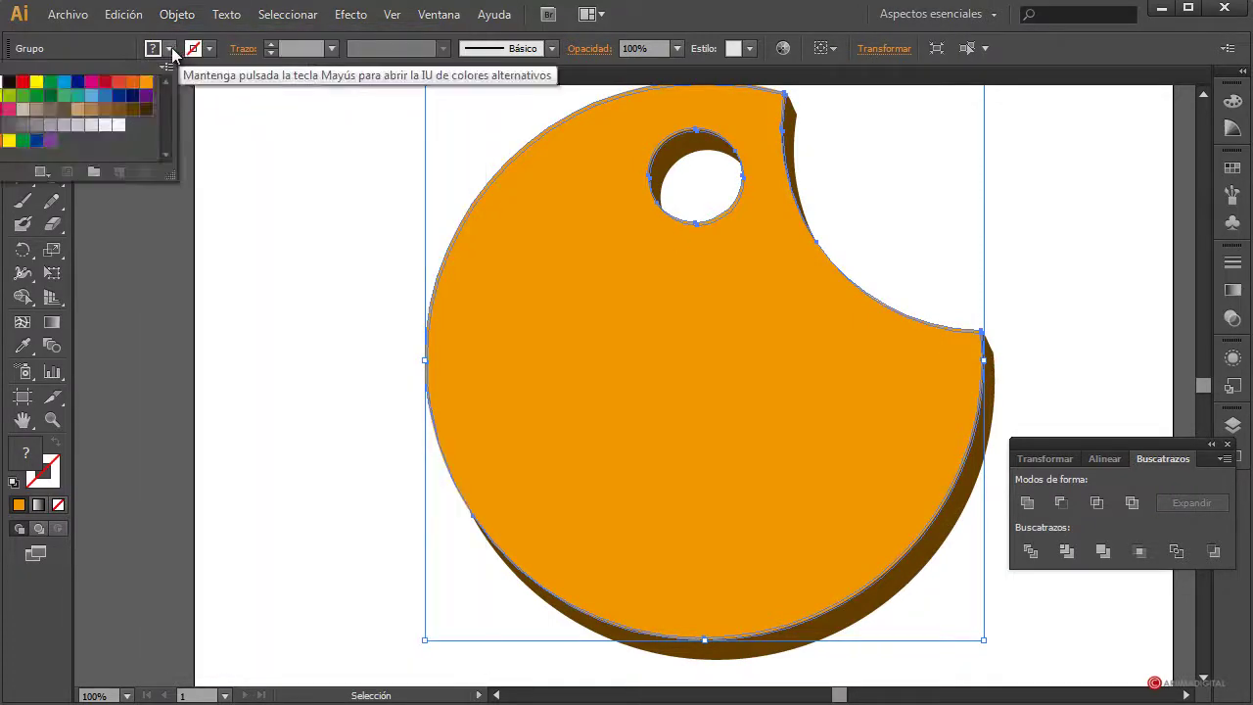
pyautogui.click(118, 124)
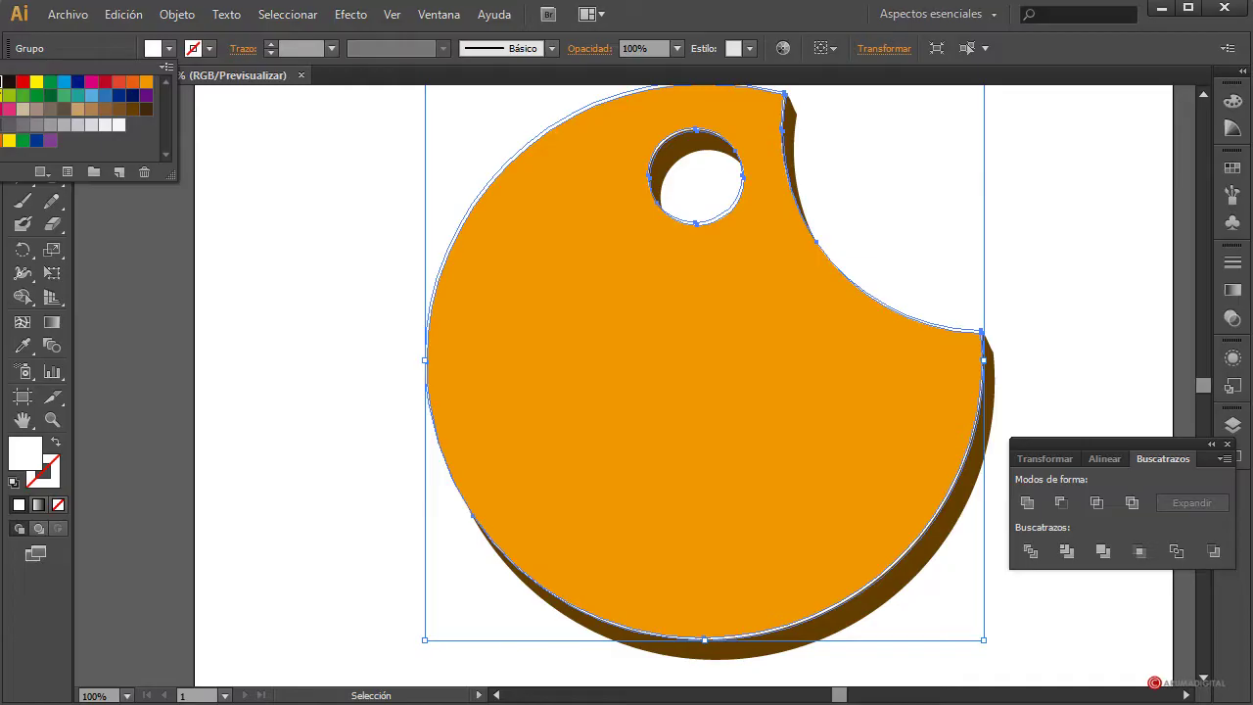
pyautogui.click(1069, 225)
pyautogui.scroll(1, 1067, 226)
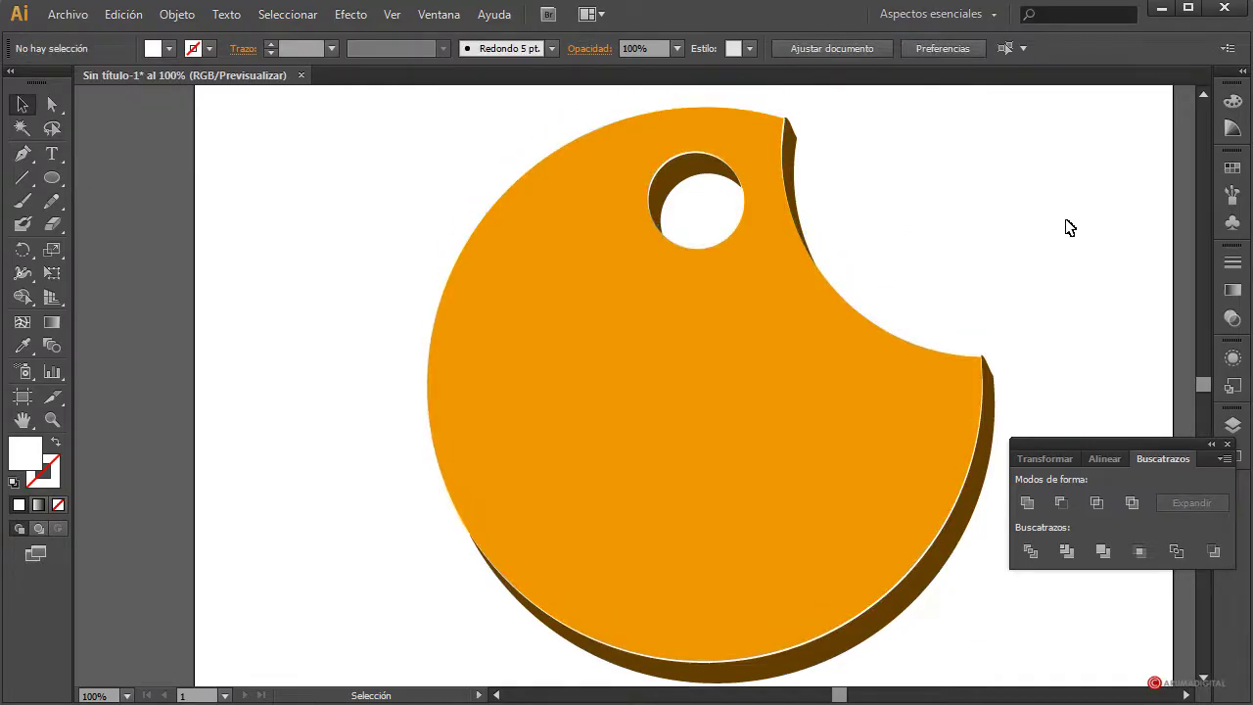
# Nudge the white rim copy down one pixel and show the Transparencia settings.
pyautogui.click(685, 160)
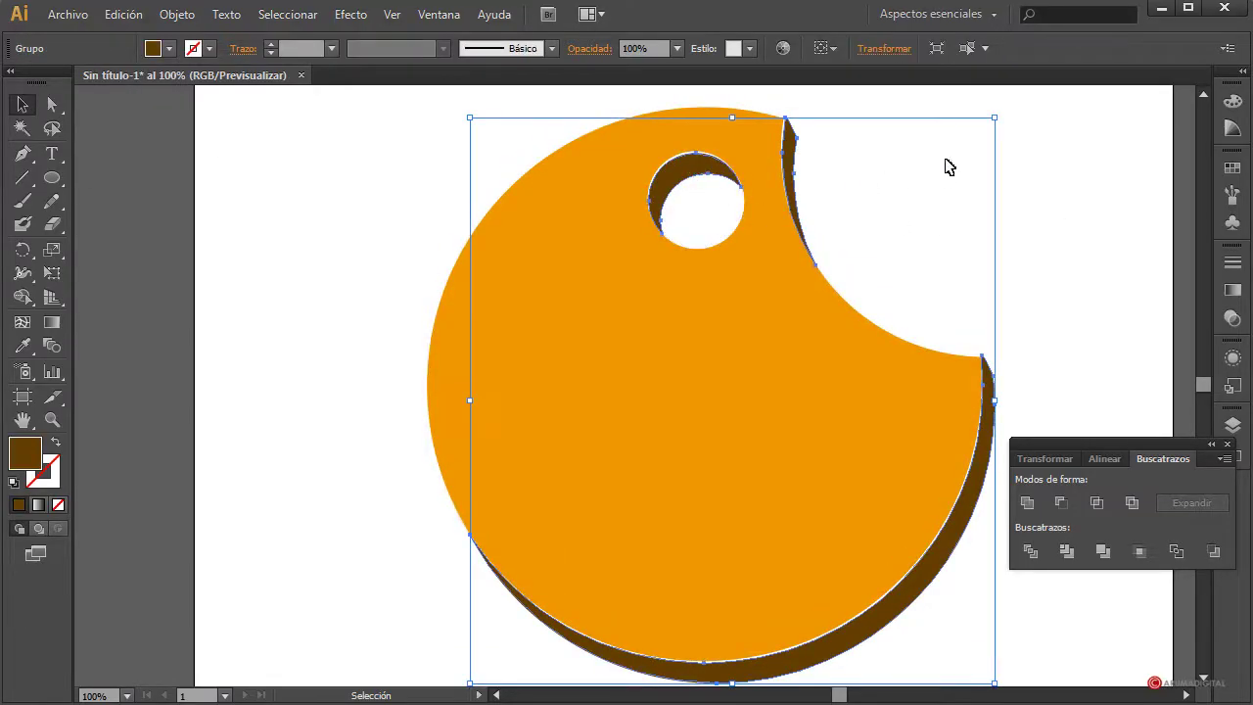
pyautogui.click(1036, 162)
pyautogui.click(983, 425)
pyautogui.click(561, 152)
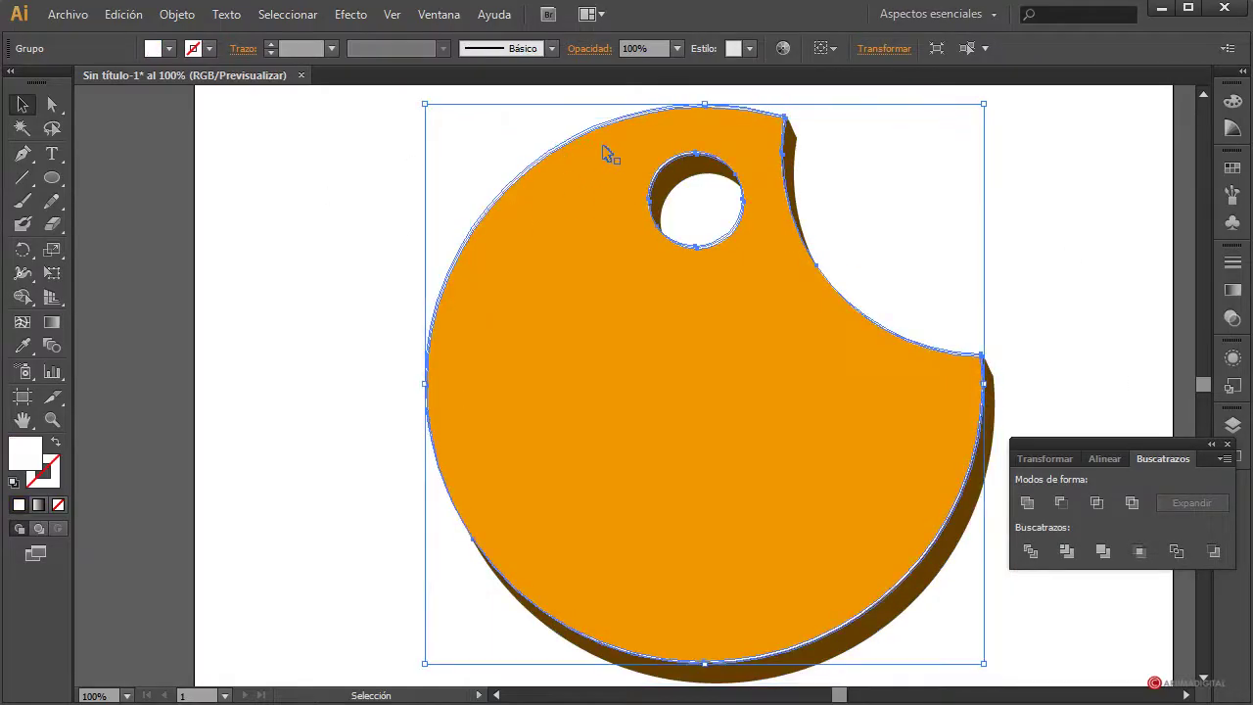
pyautogui.press('Down')
pyautogui.click(1043, 189)
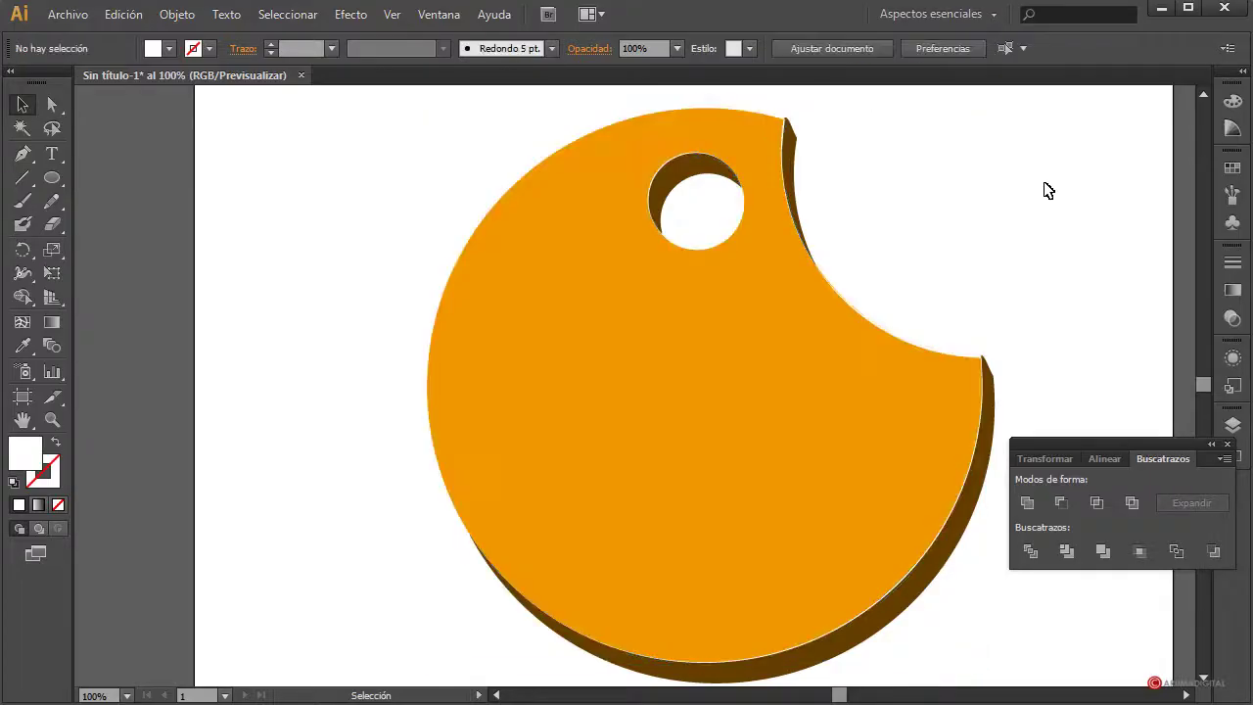
pyautogui.click(734, 113)
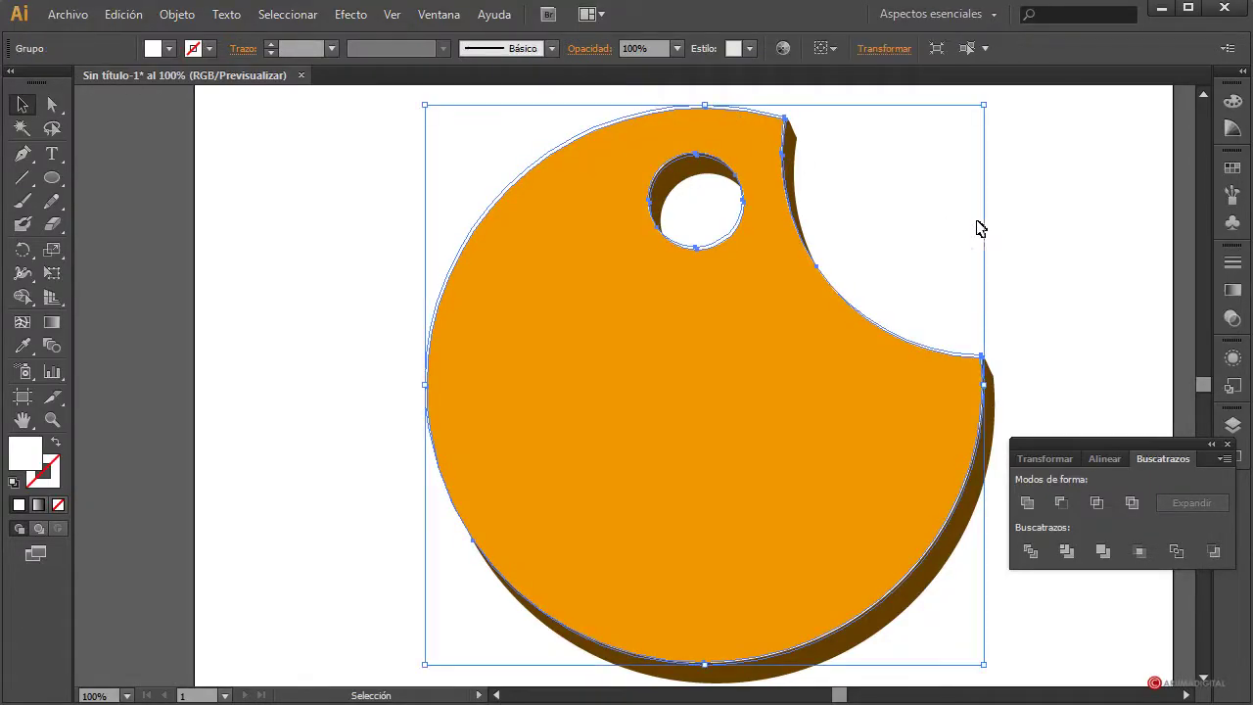
pyautogui.click(1232, 319)
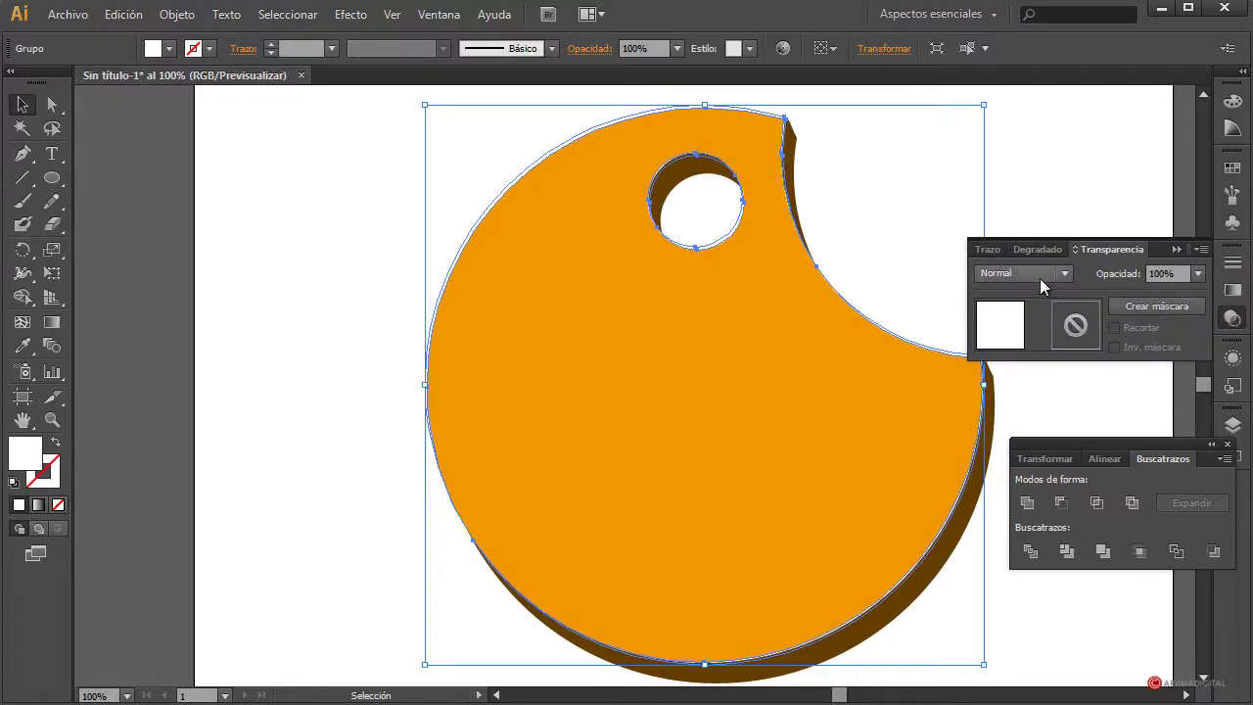
# Try 70% opacity on the white rim group, then restore it to 100%.
pyautogui.click(1197, 274)
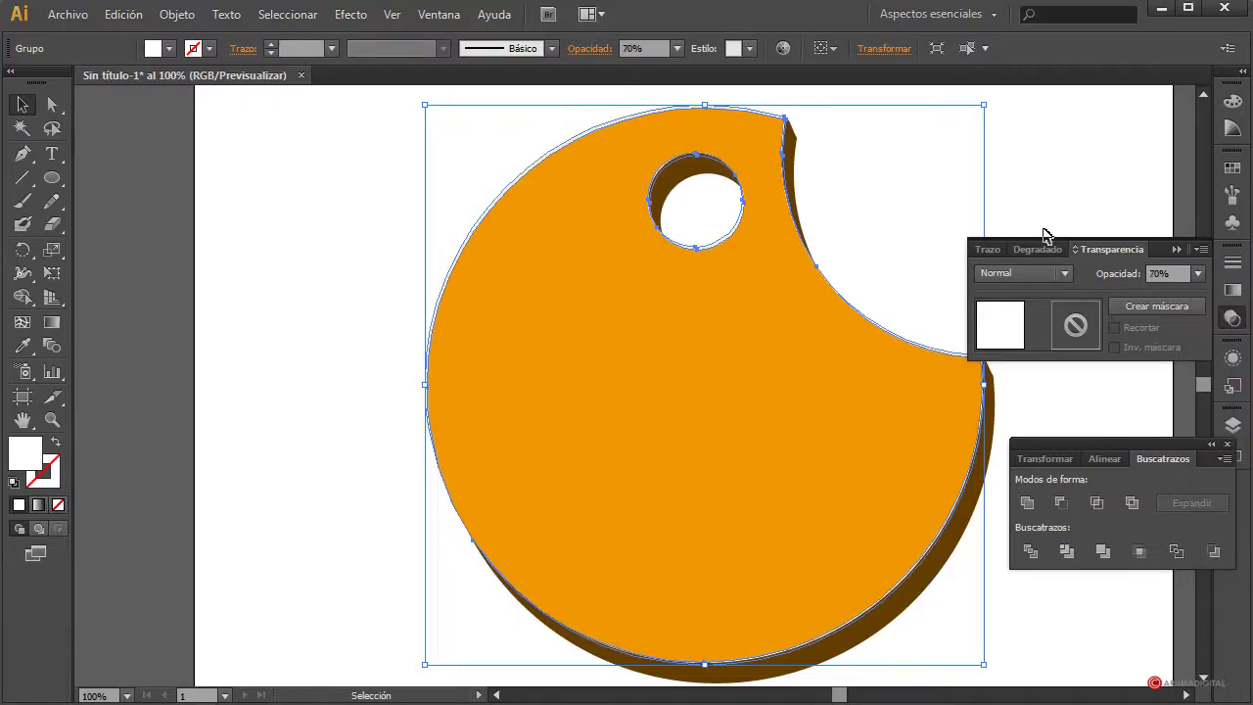
pyautogui.click(1073, 159)
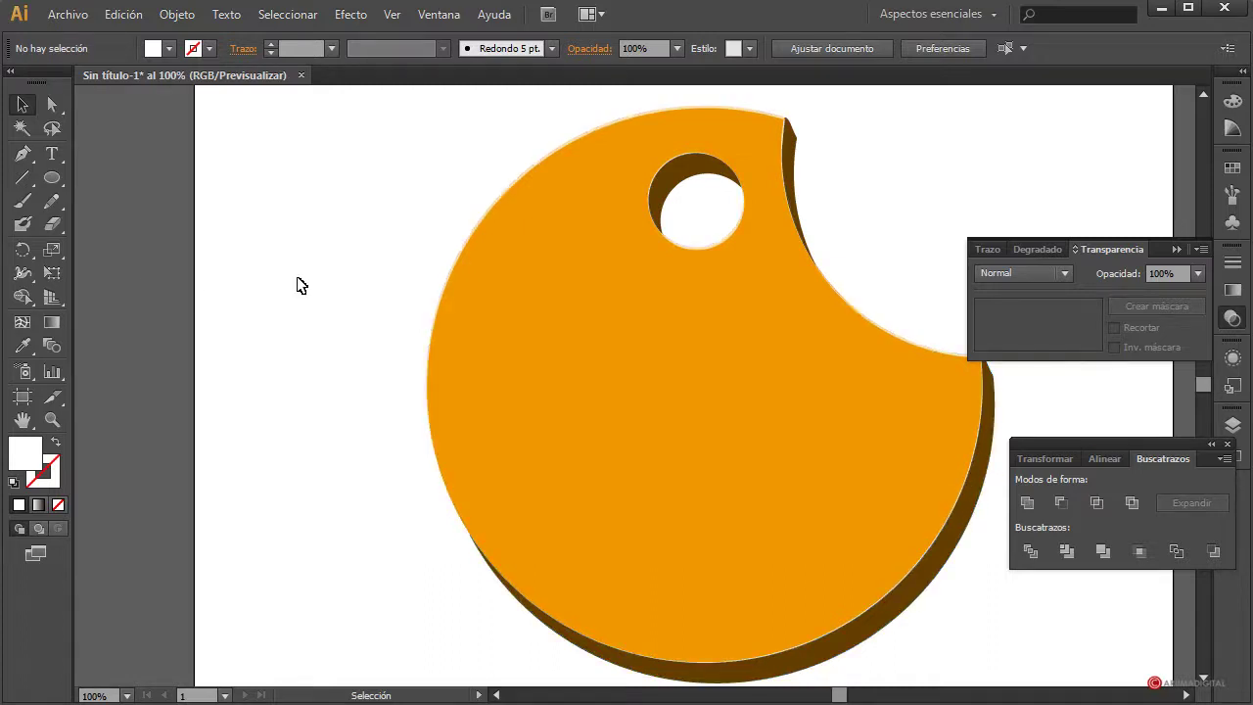
pyautogui.click(639, 117)
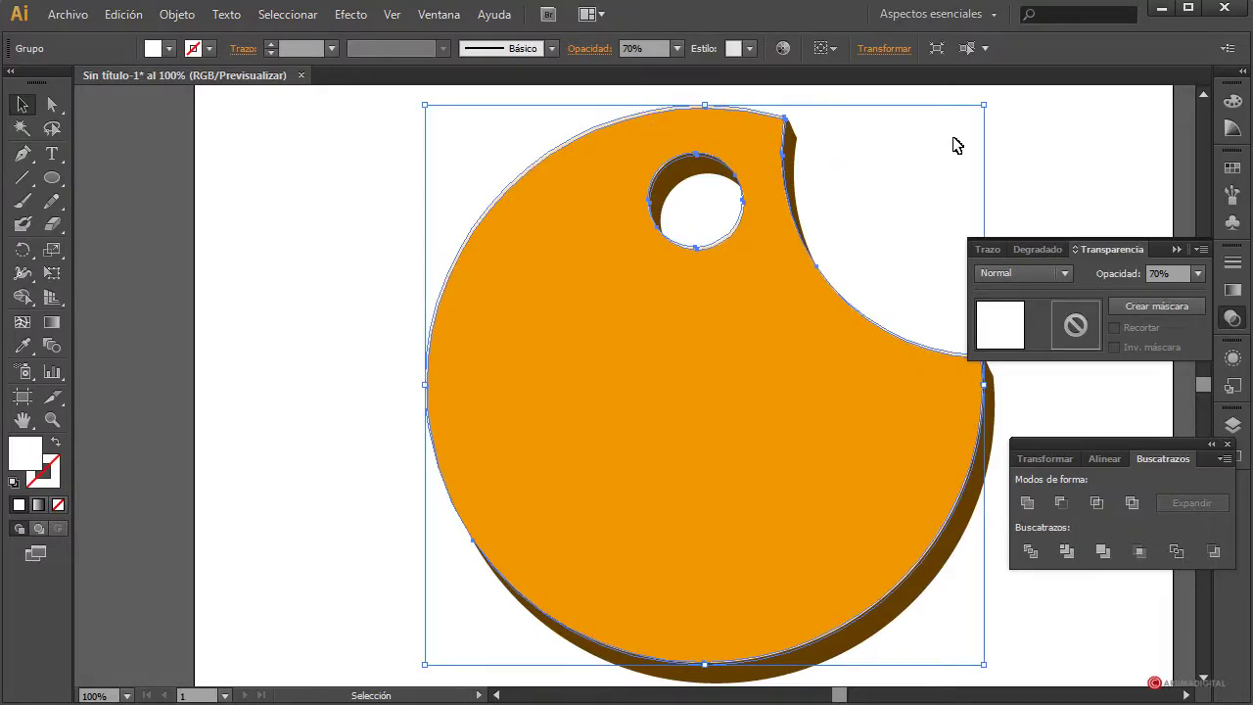
pyautogui.click(1197, 274)
pyautogui.click(1219, 502)
pyautogui.click(1003, 106)
pyautogui.click(762, 117)
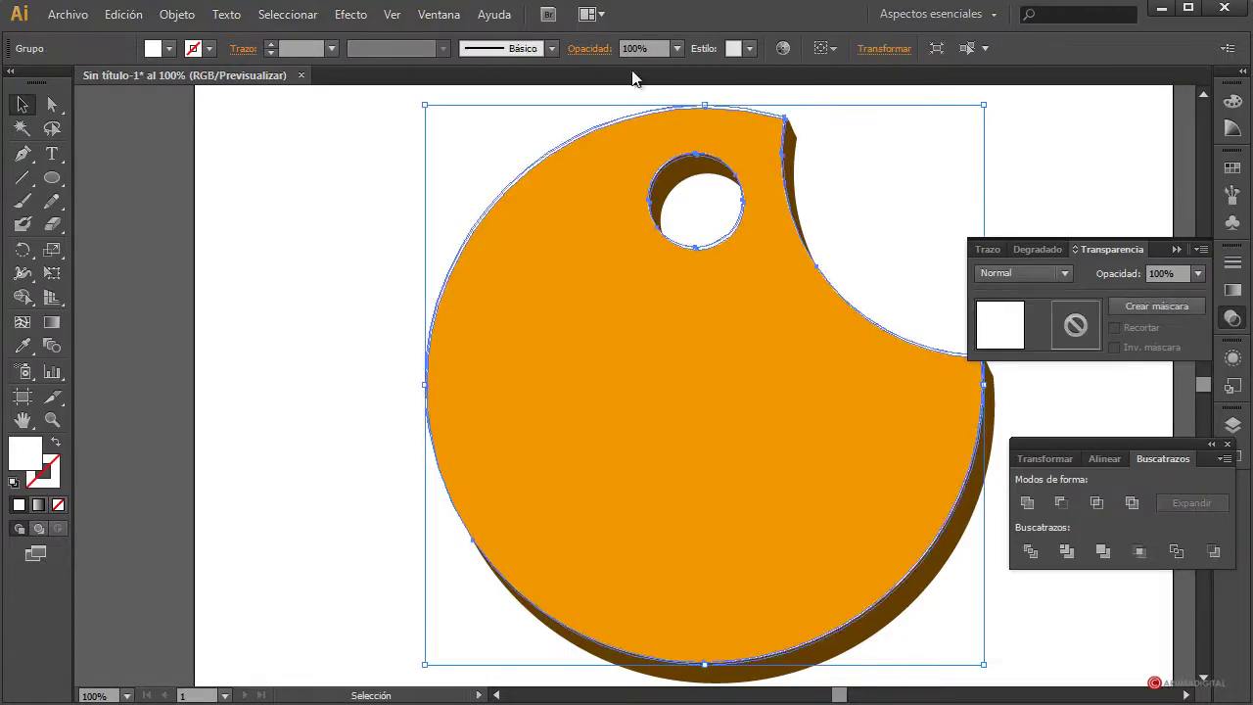
pyautogui.click(361, 16)
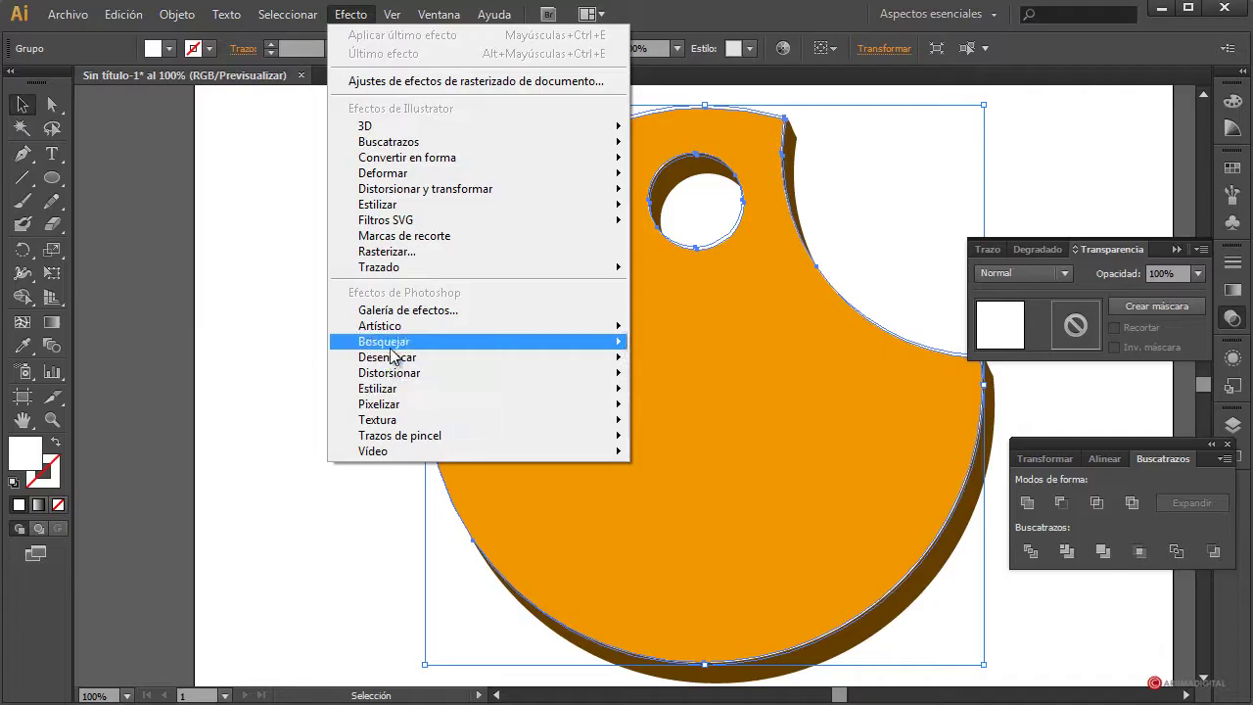
# Apply Desenfoque gaussiano with preview on and a 7,7-pixel radius to the white rim.
pyautogui.click(738, 359)
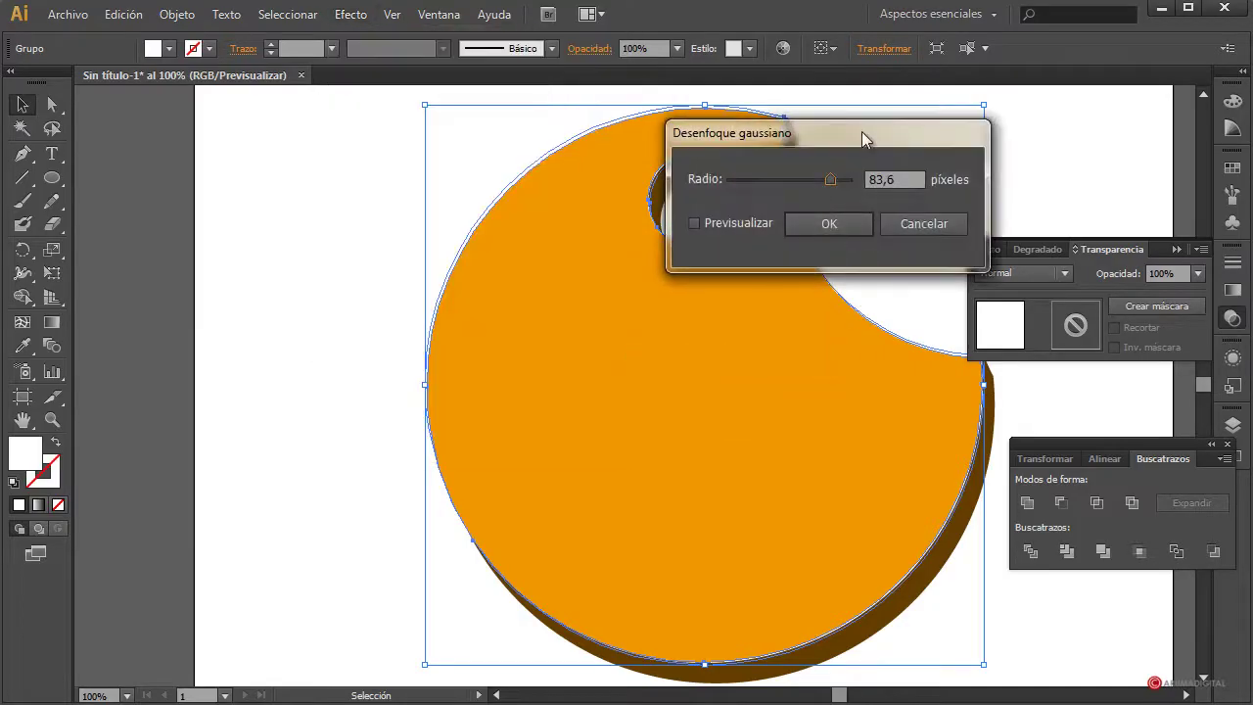
pyautogui.moveTo(861, 131); pyautogui.dragTo(425, 310)
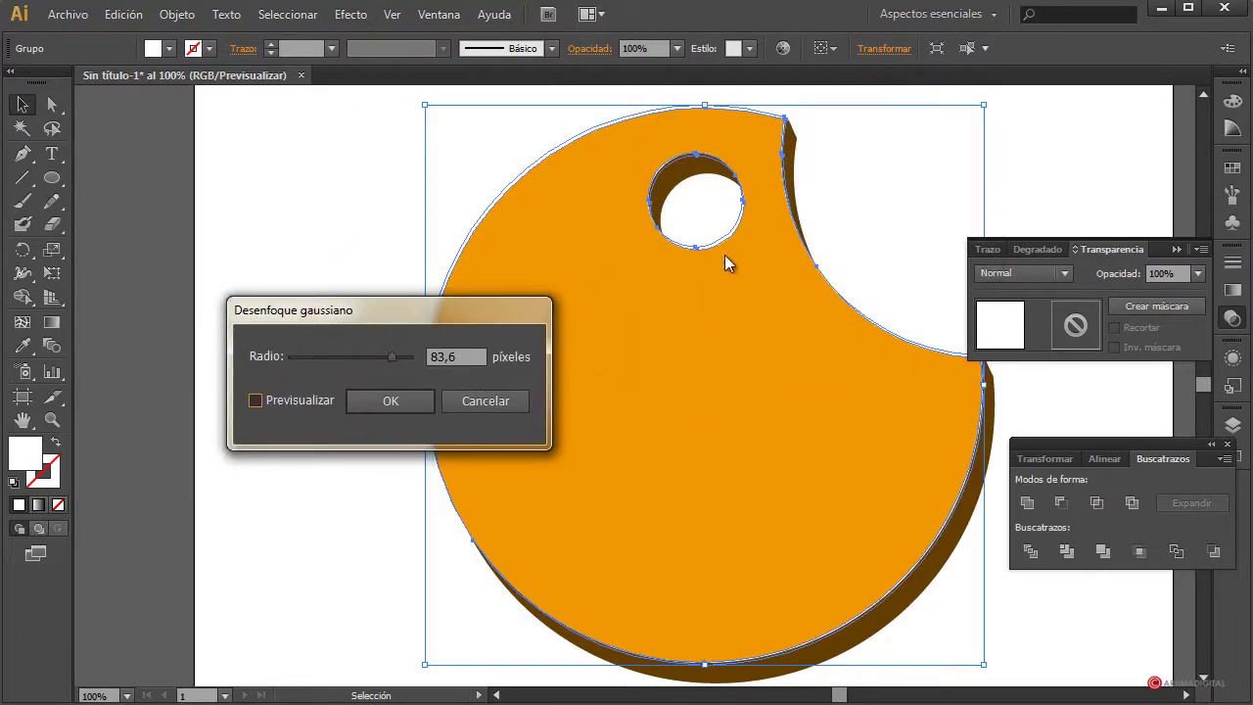
pyautogui.hotkey('alt', 'p')
pyautogui.click(323, 358)
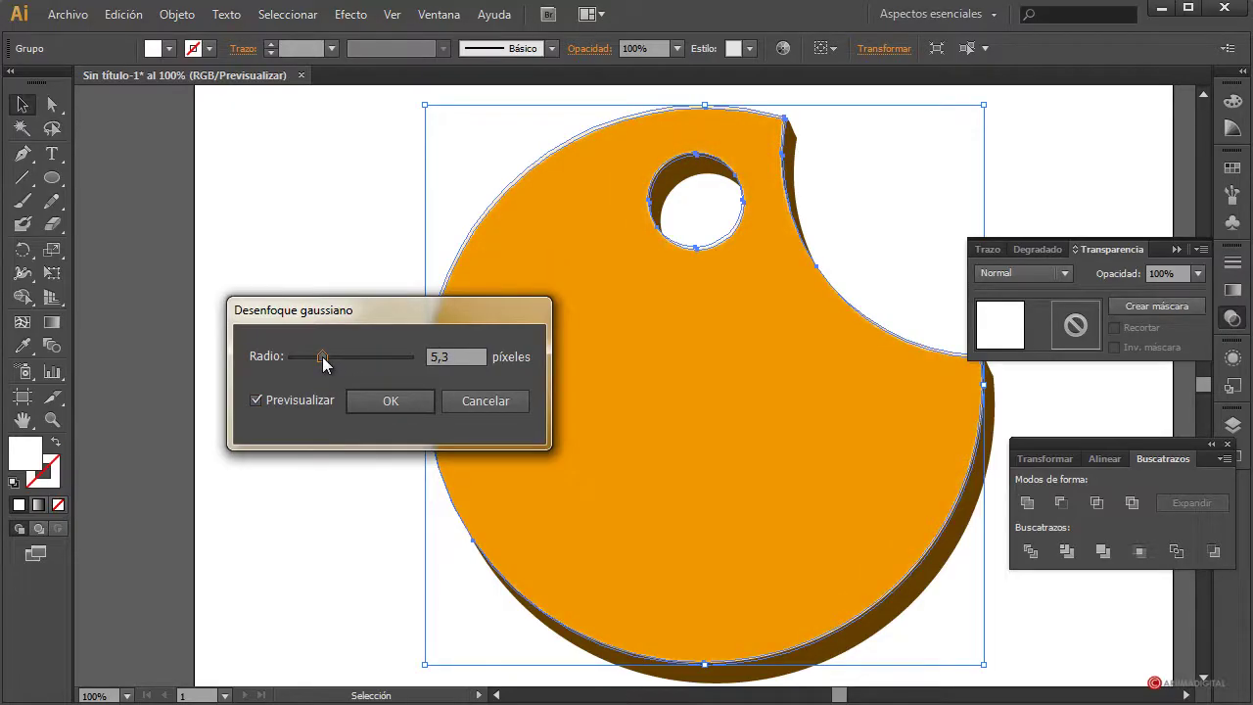
pyautogui.moveTo(322, 357); pyautogui.dragTo(336, 358)
pyautogui.click(412, 401)
pyautogui.click(1039, 203)
# Set the zoom to 50% and select the orange compound path.
pyautogui.scroll(-1, 1022, 387)
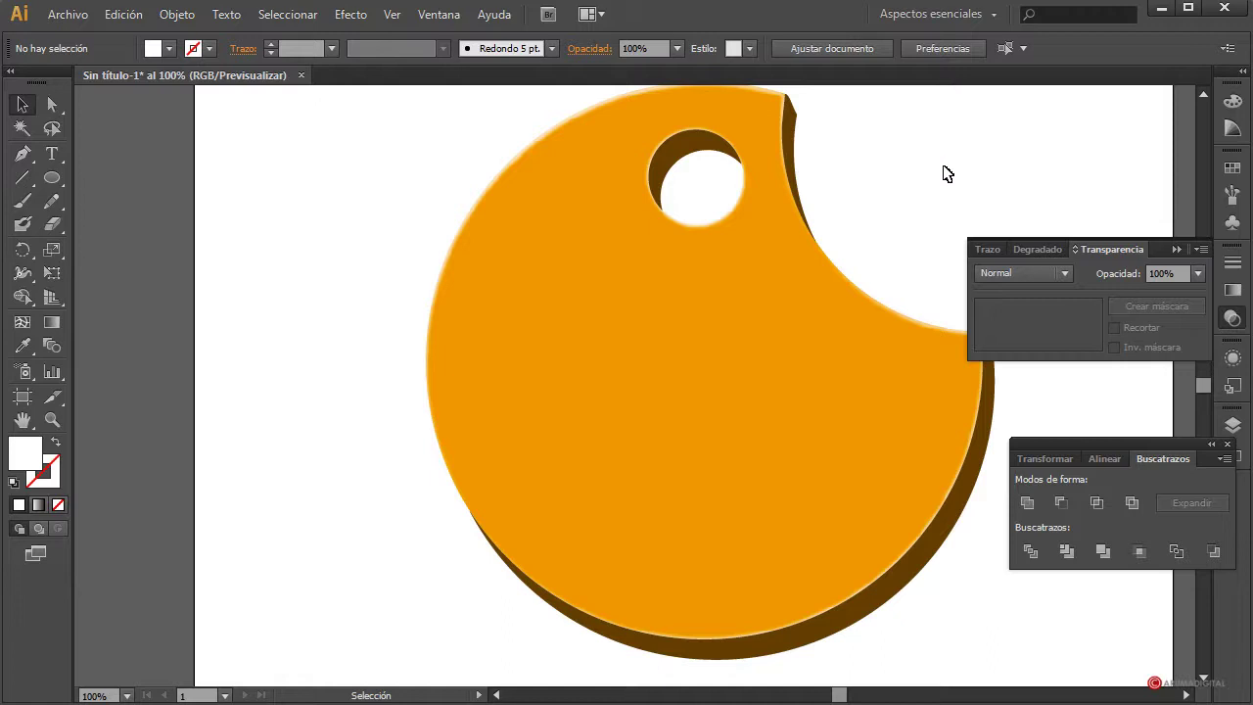
pyautogui.scroll(2, 944, 173)
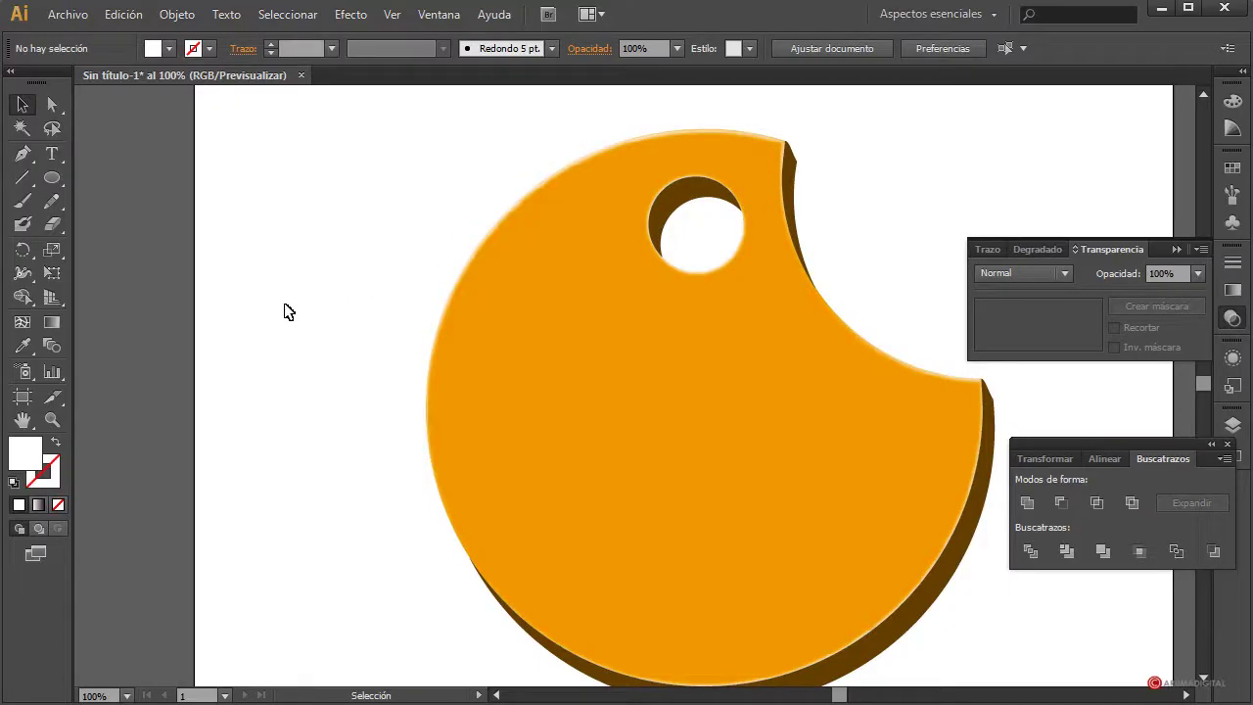
pyautogui.click(114, 695)
pyautogui.write('50')
pyautogui.press('Return')
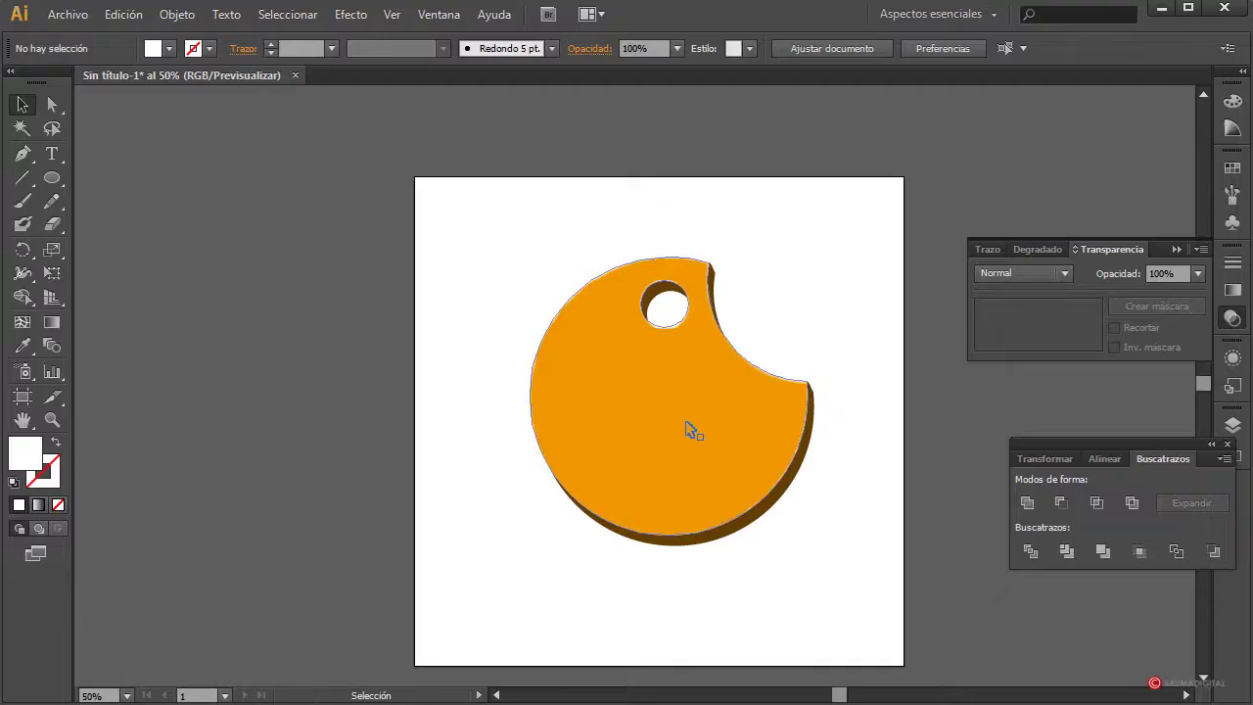
pyautogui.click(693, 431)
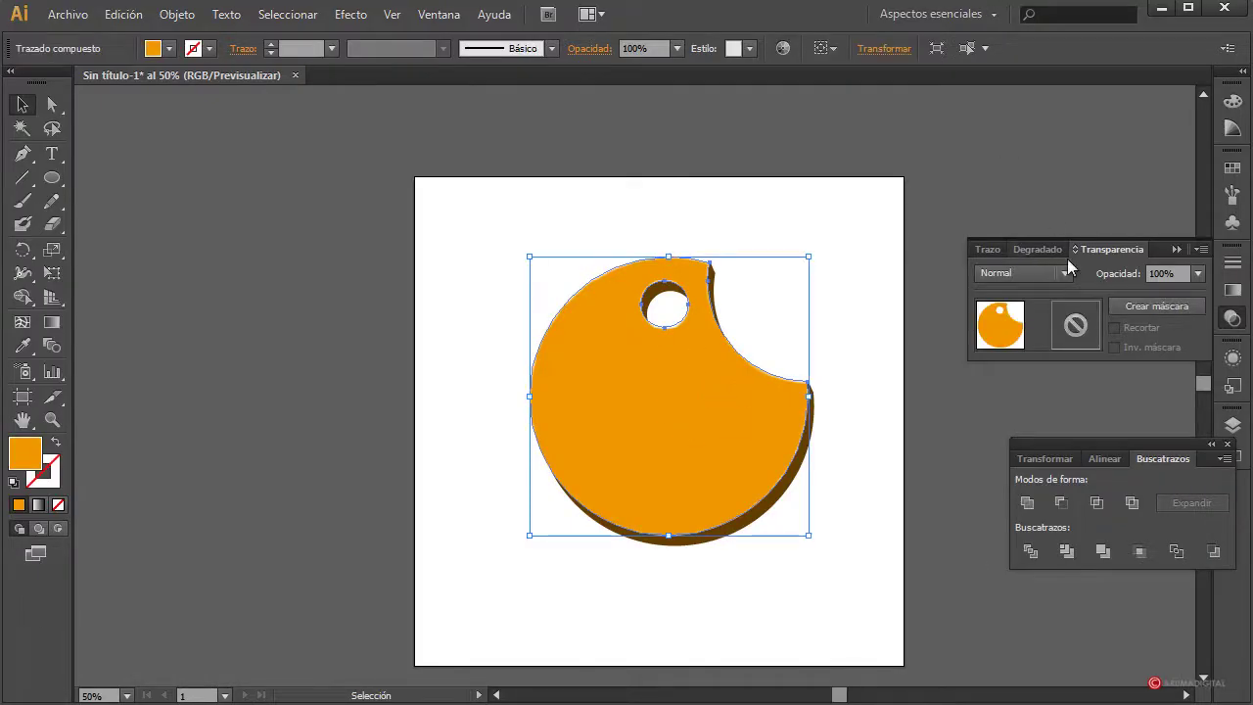
# Give the coin face a linear gradient fill.
pyautogui.click(1039, 249)
pyautogui.click(1103, 273)
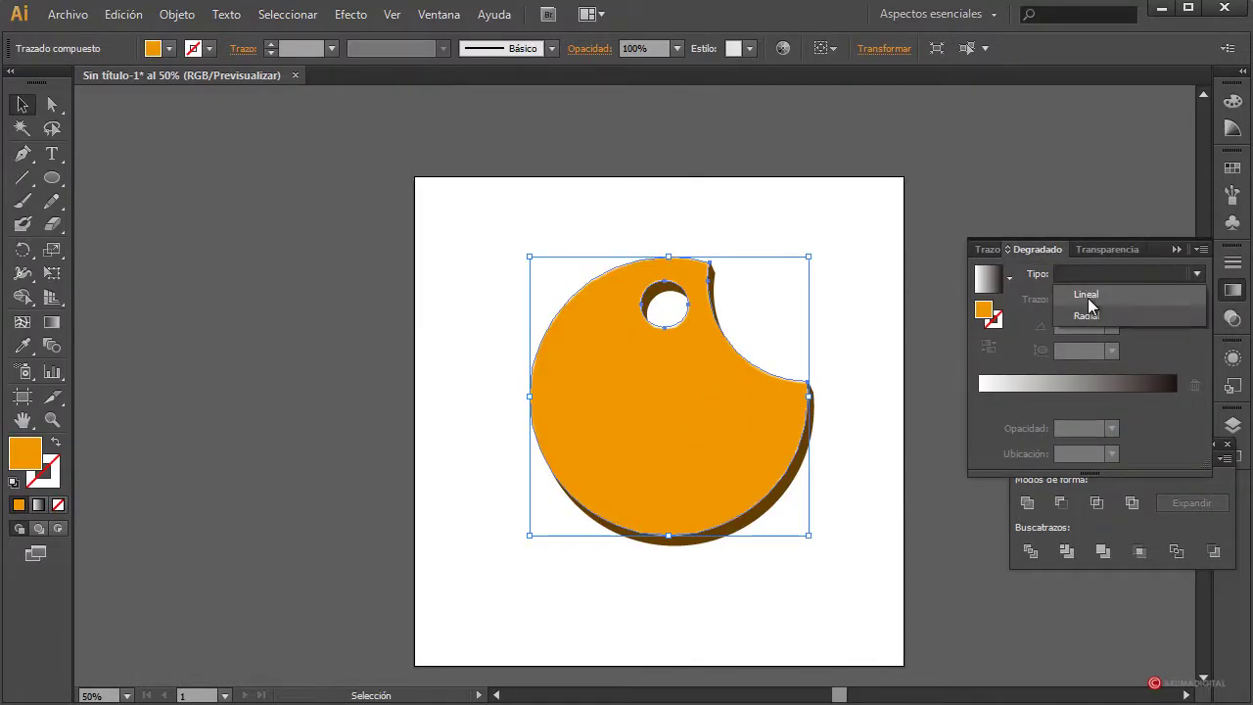
pyautogui.click(1087, 297)
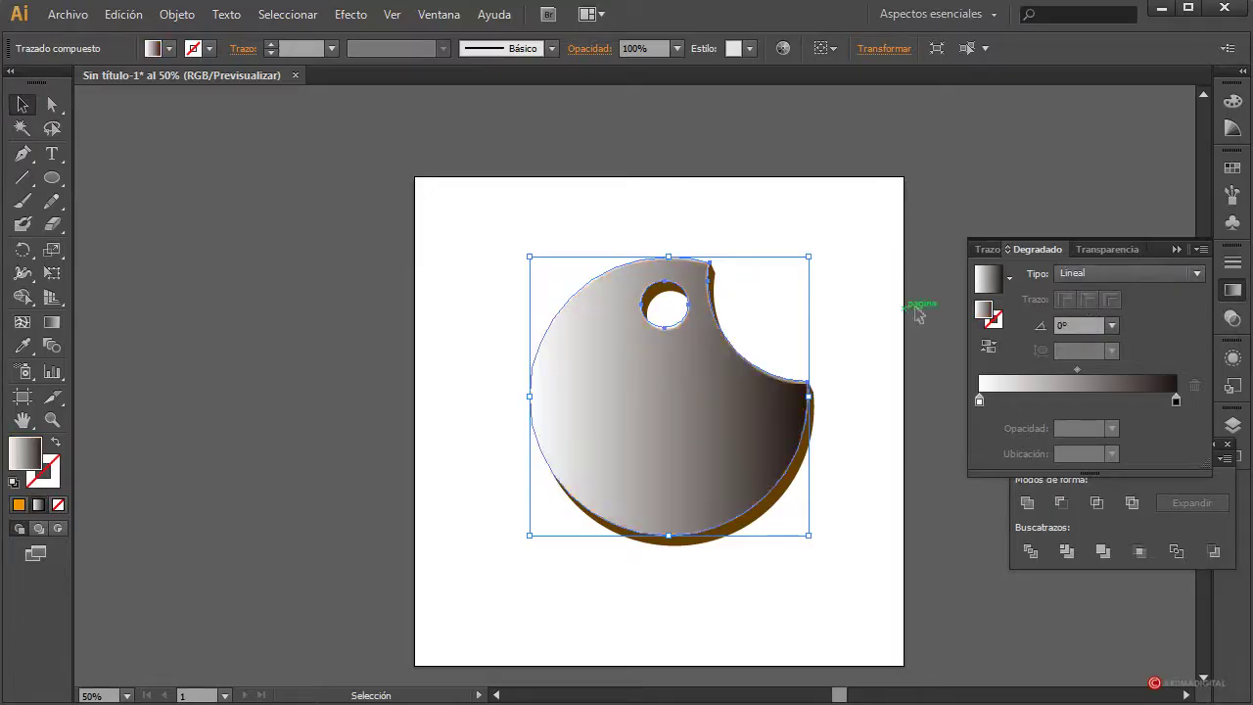
# Set both the left and right gradient stops to orange swatches.
pyautogui.doubleClick(978, 403)
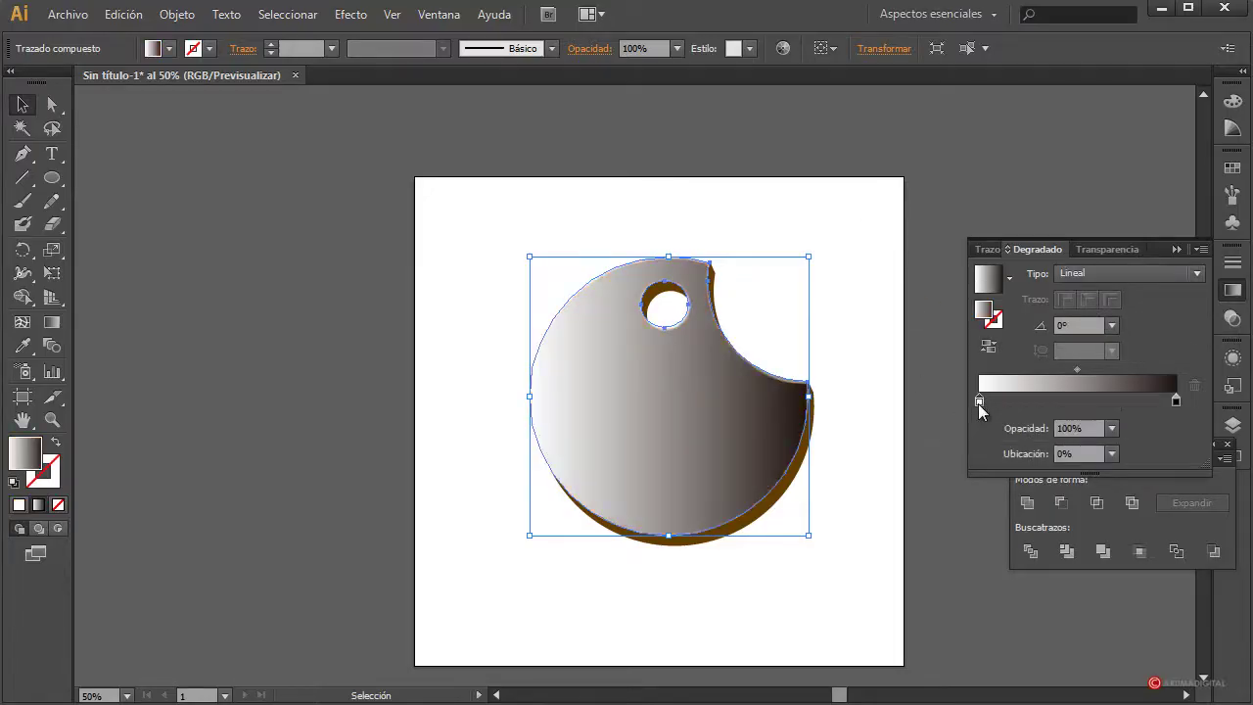
pyautogui.click(921, 505)
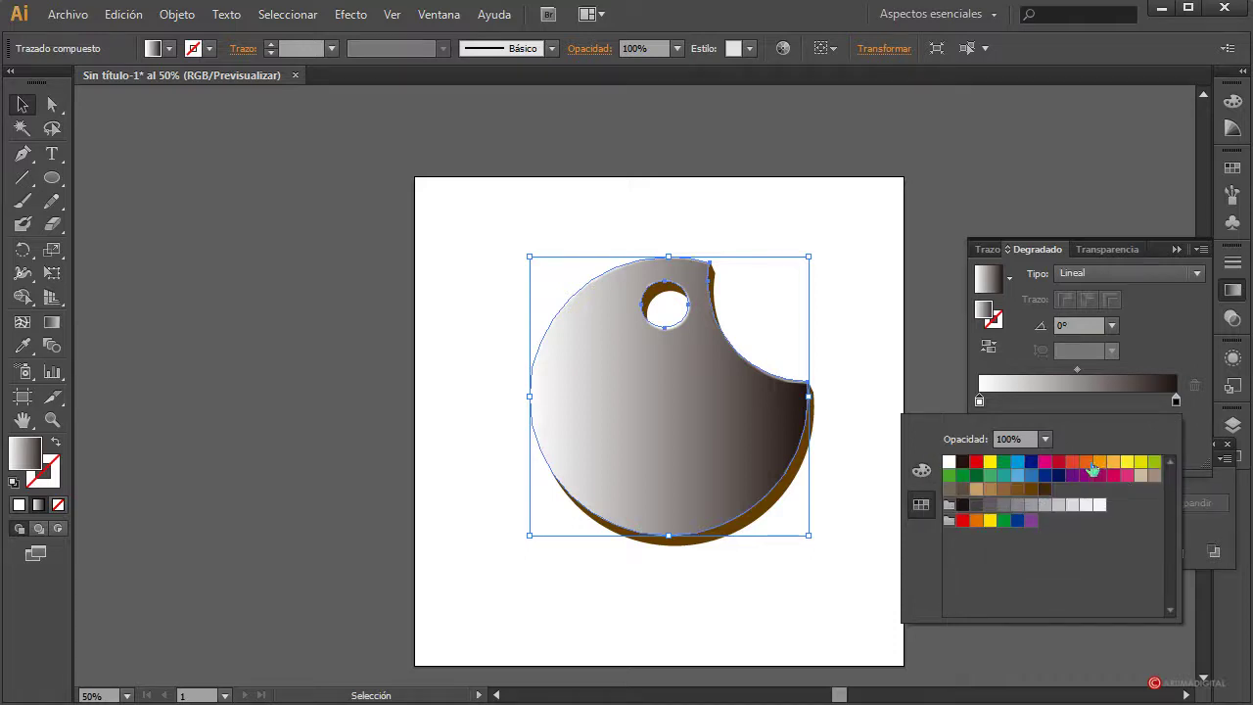
pyautogui.click(1088, 464)
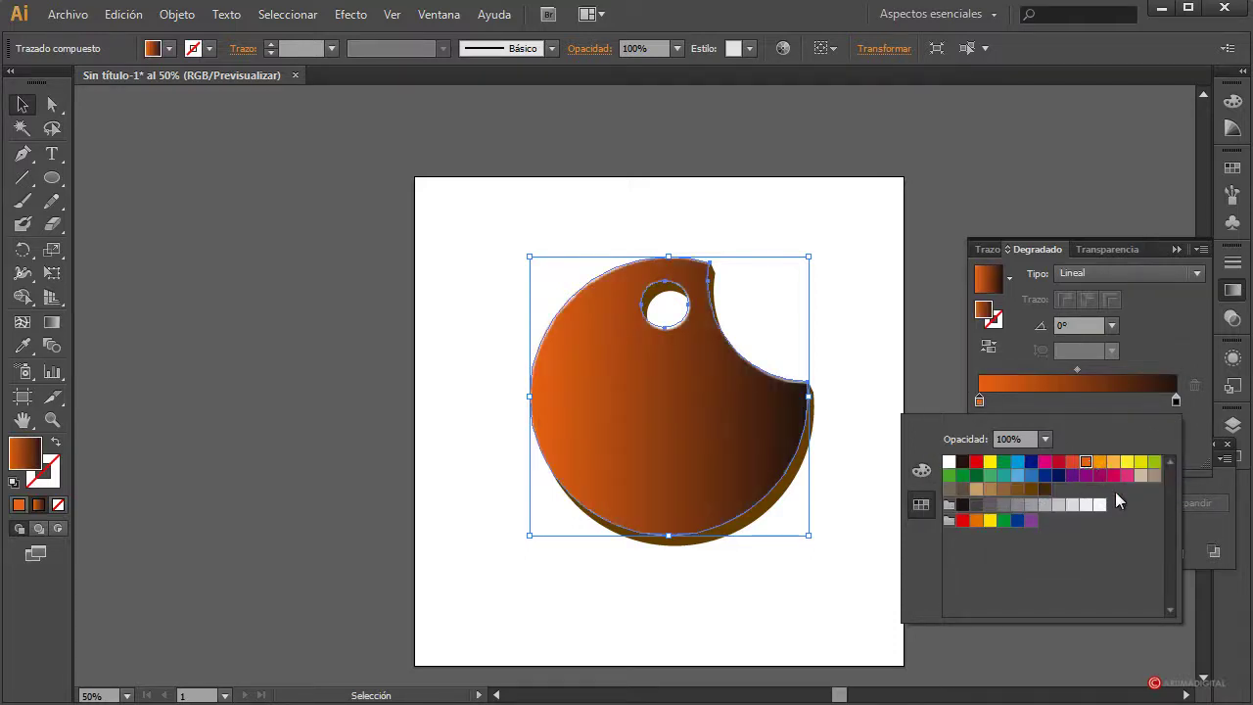
pyautogui.click(1100, 462)
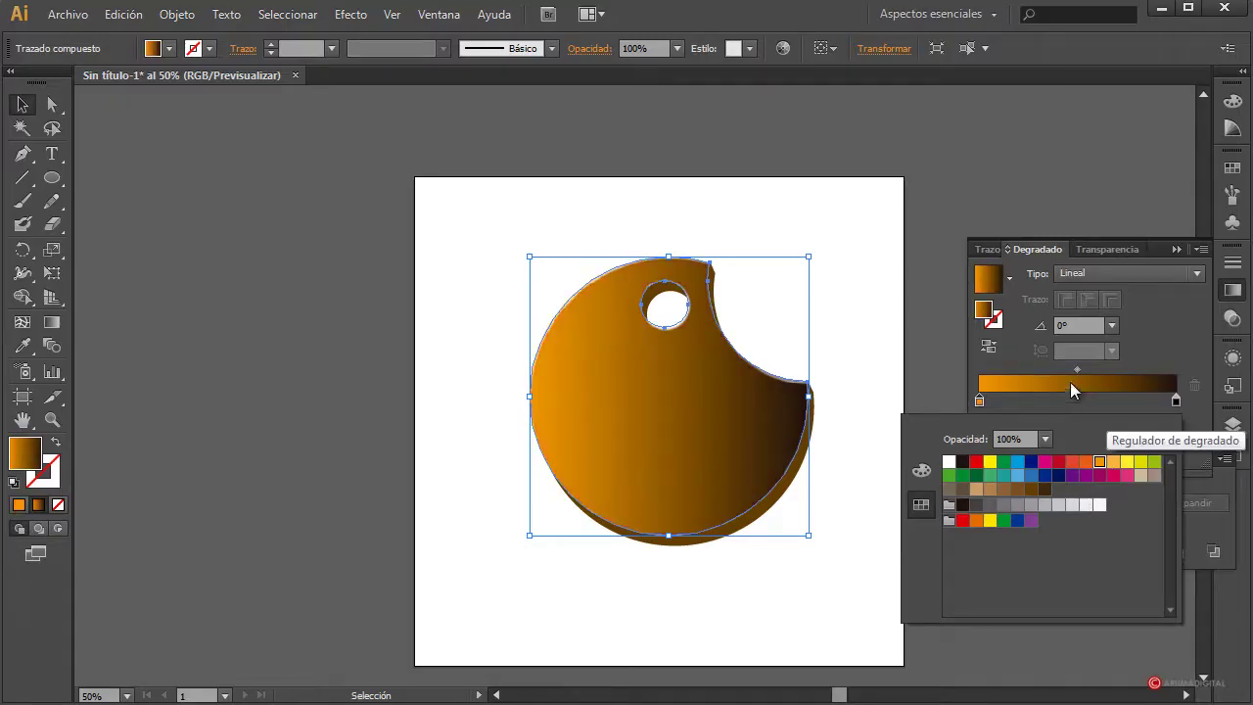
pyautogui.click(1176, 402)
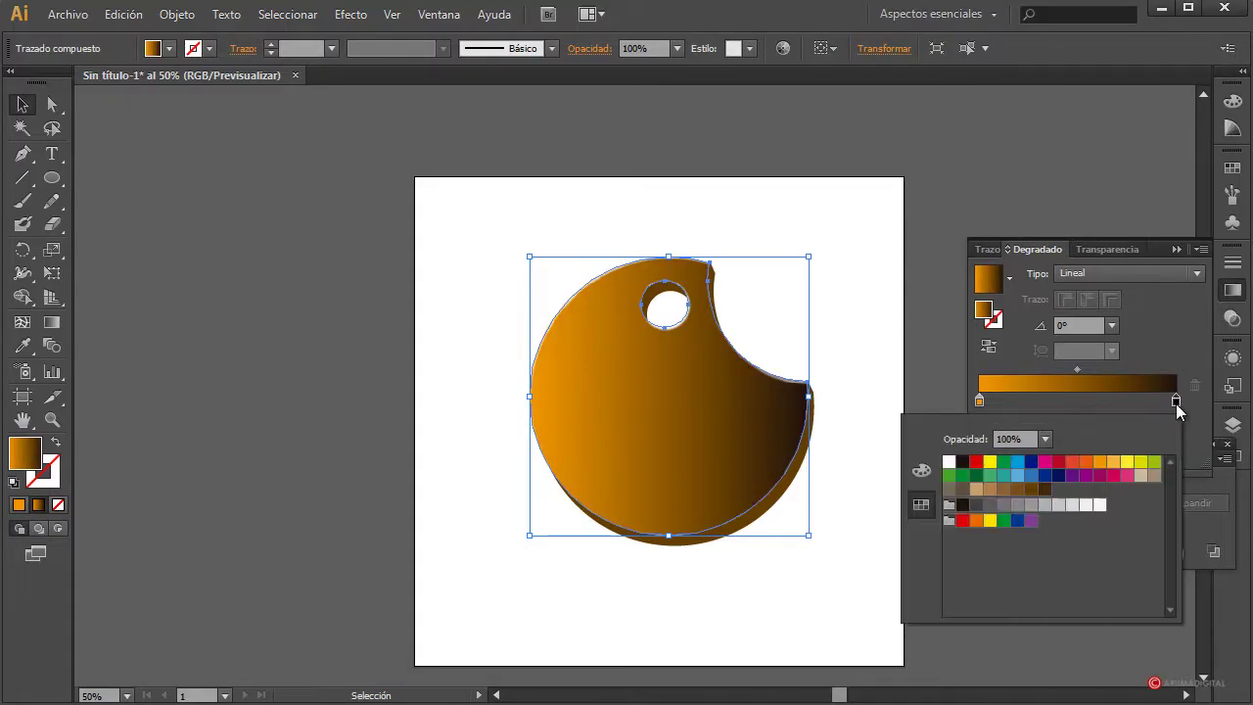
pyautogui.click(1099, 463)
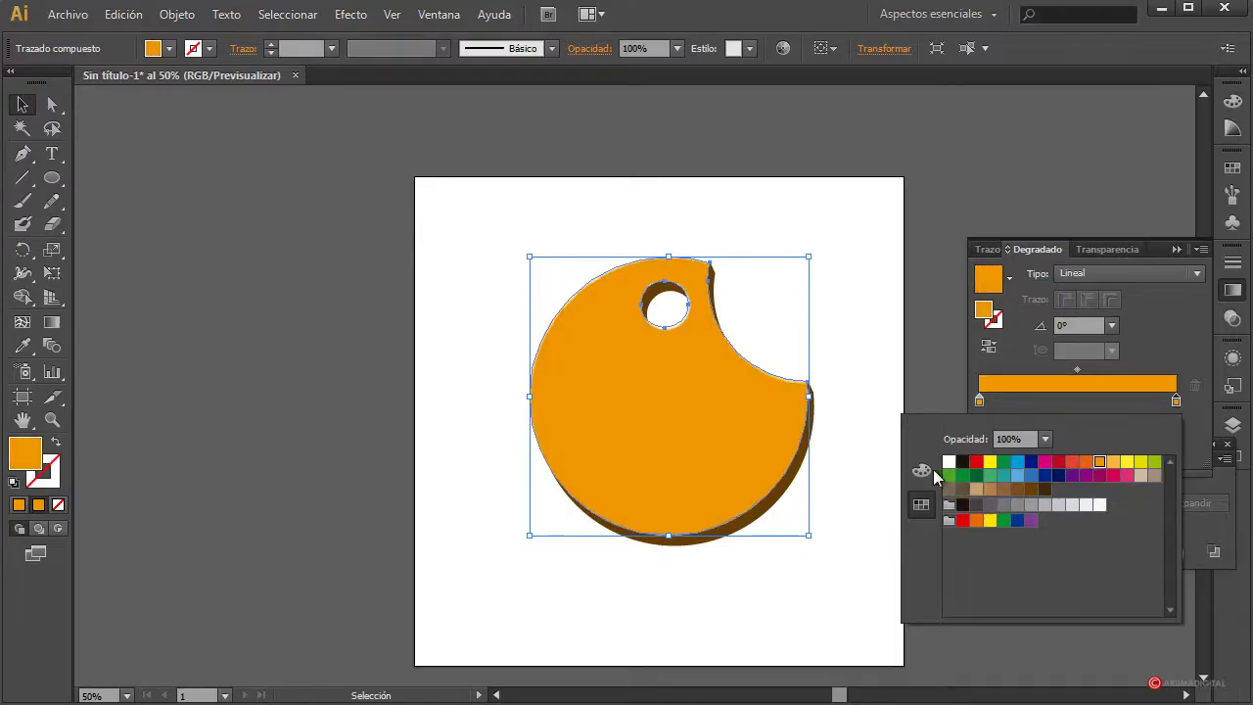
# Darken the right gradient stop's orange to about 69% brightness using HSB sliders.
pyautogui.click(925, 471)
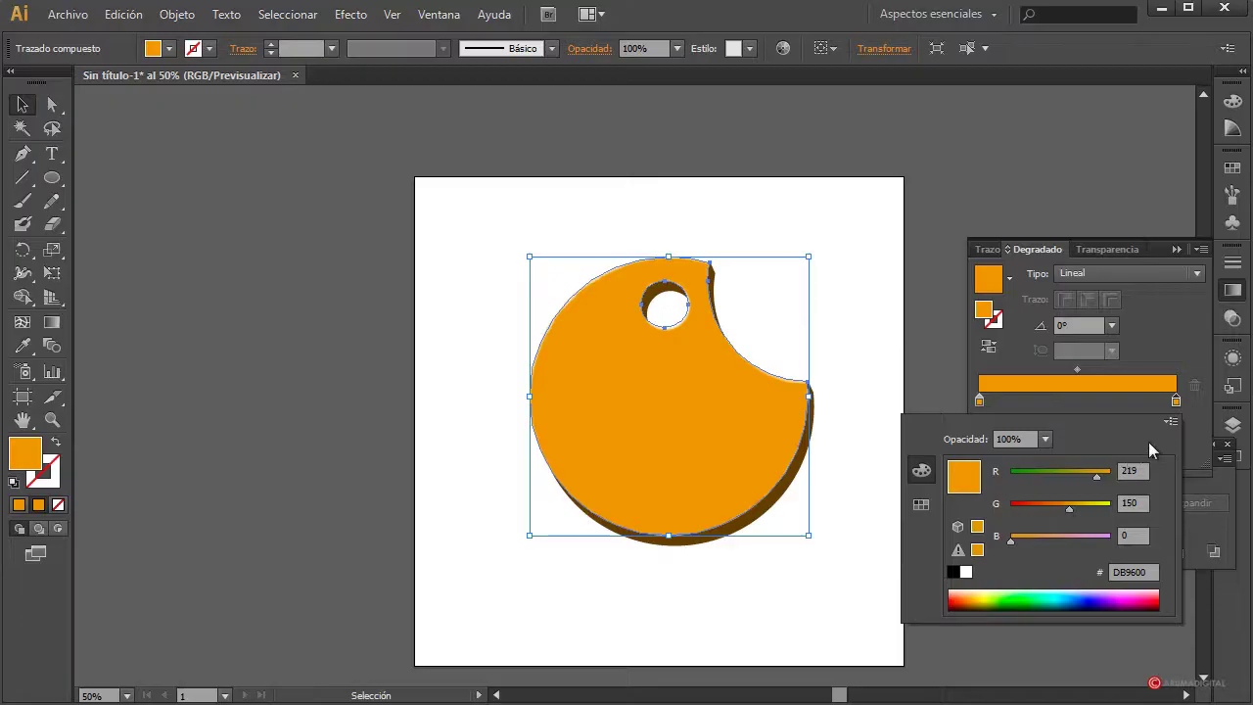
pyautogui.click(1170, 421)
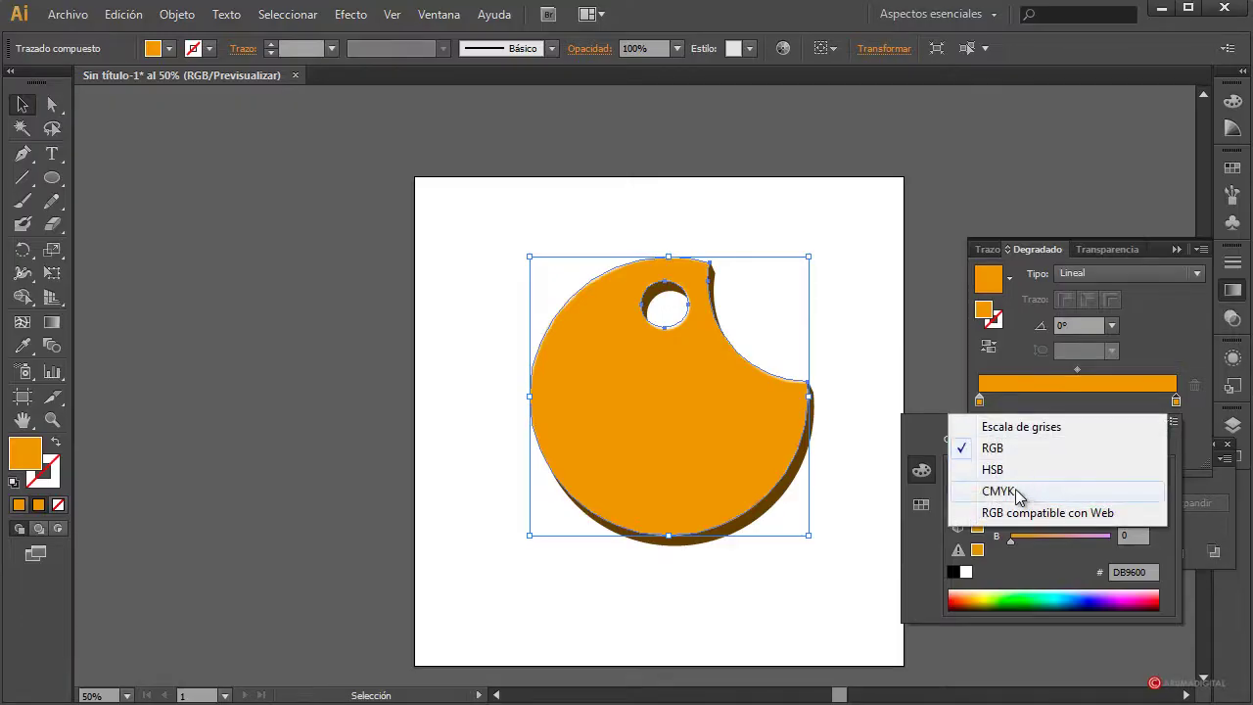
pyautogui.click(1004, 457)
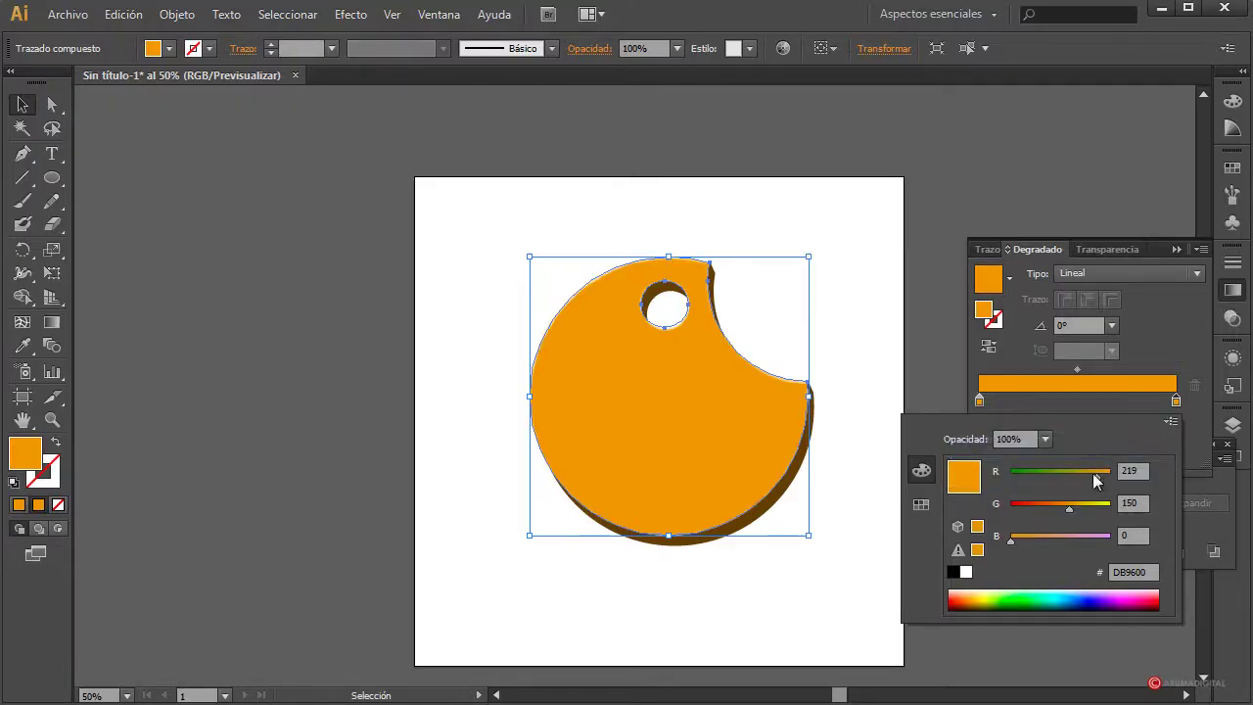
pyautogui.click(1170, 421)
pyautogui.click(1026, 470)
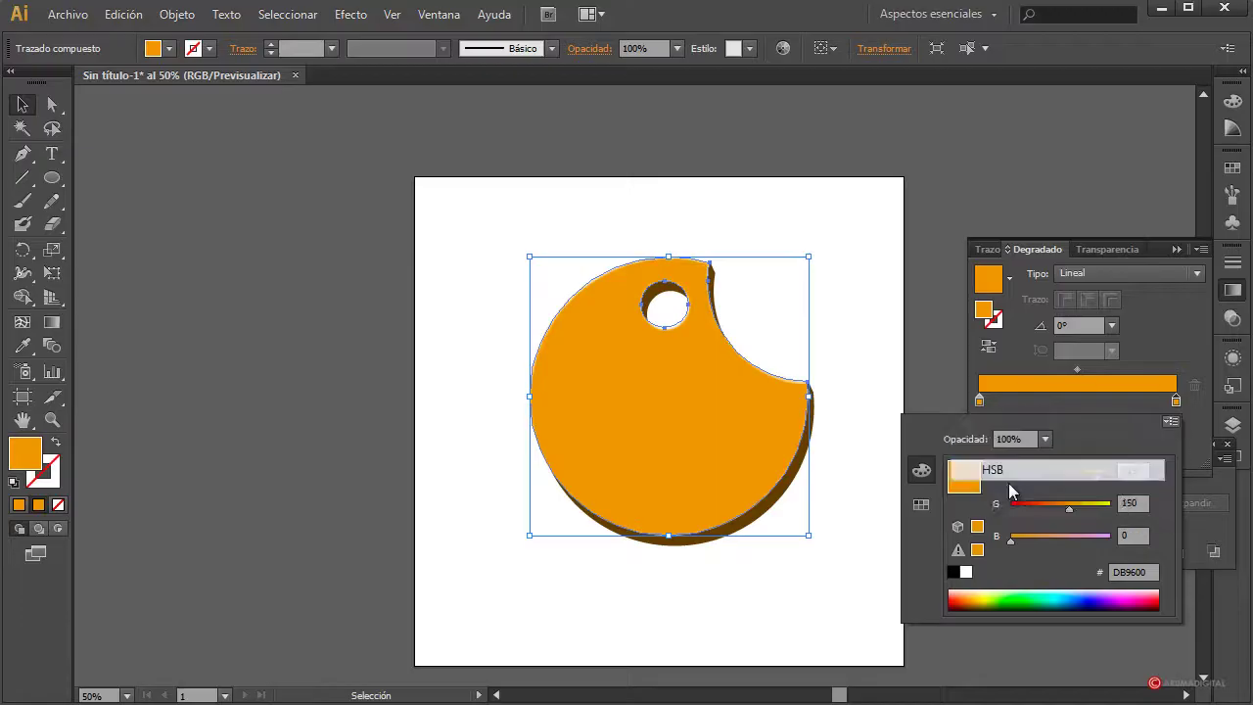
pyautogui.moveTo(1092, 544)
pyautogui.mouseDown()
pyautogui.moveTo(1057, 539)
pyautogui.moveTo(1076, 540)
pyautogui.mouseUp()
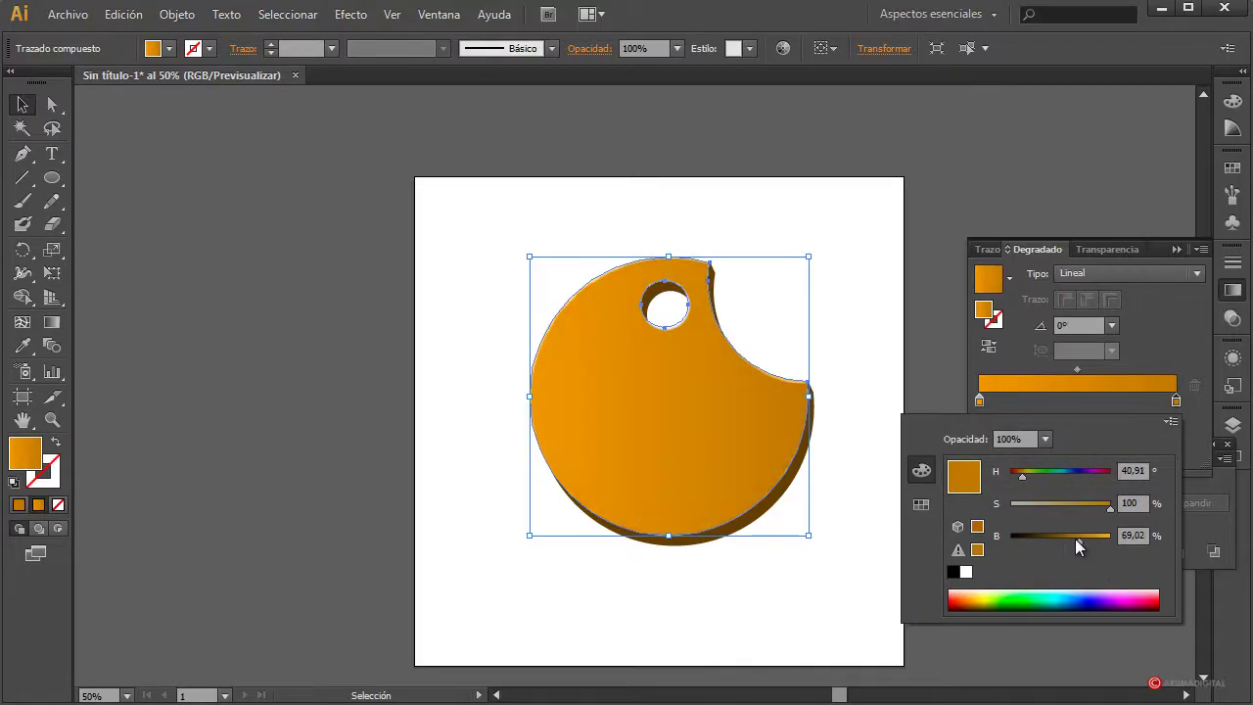
pyautogui.click(1178, 344)
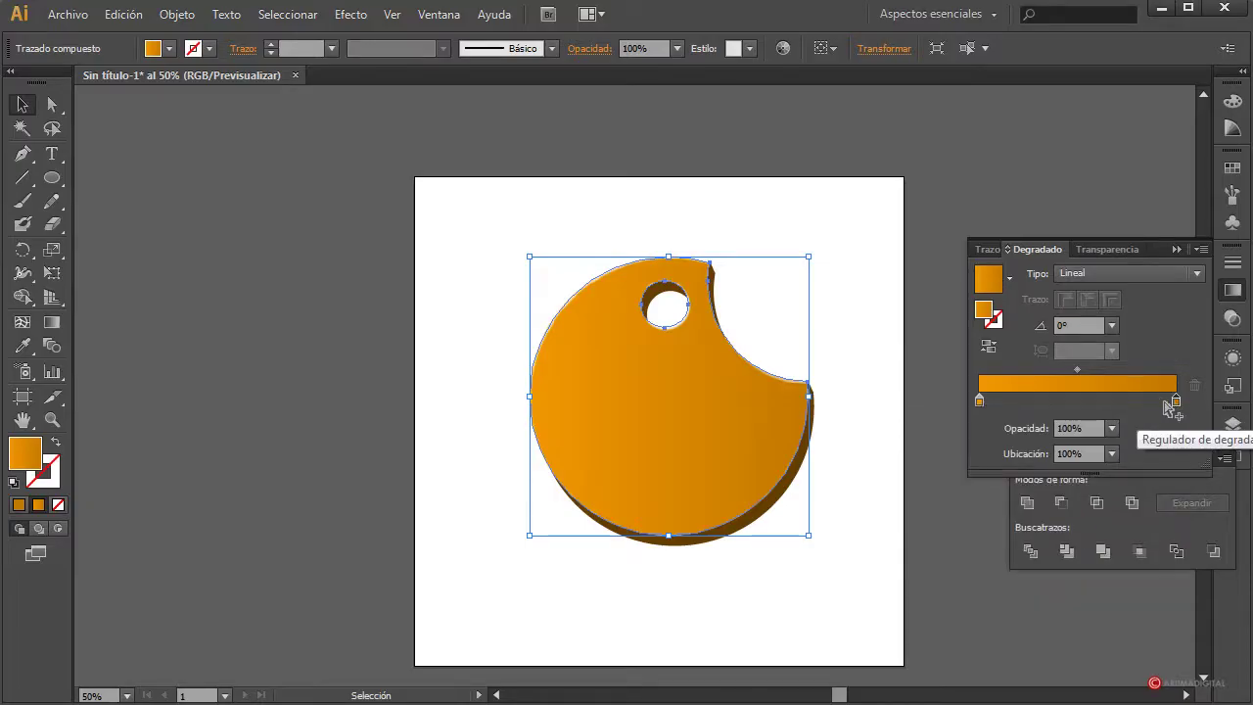
# Add several gradient stops and space them into alternating light and dark orange bands.
pyautogui.click(1163, 401)
pyautogui.click(998, 401)
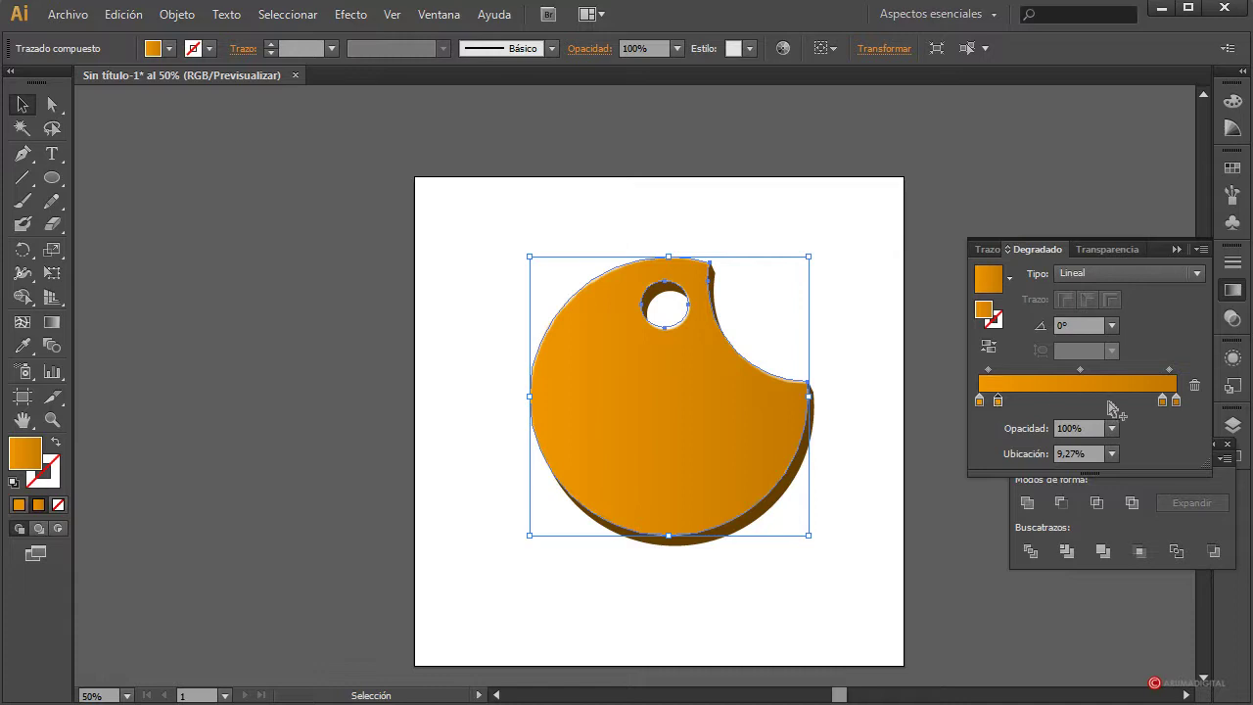
pyautogui.click(1144, 402)
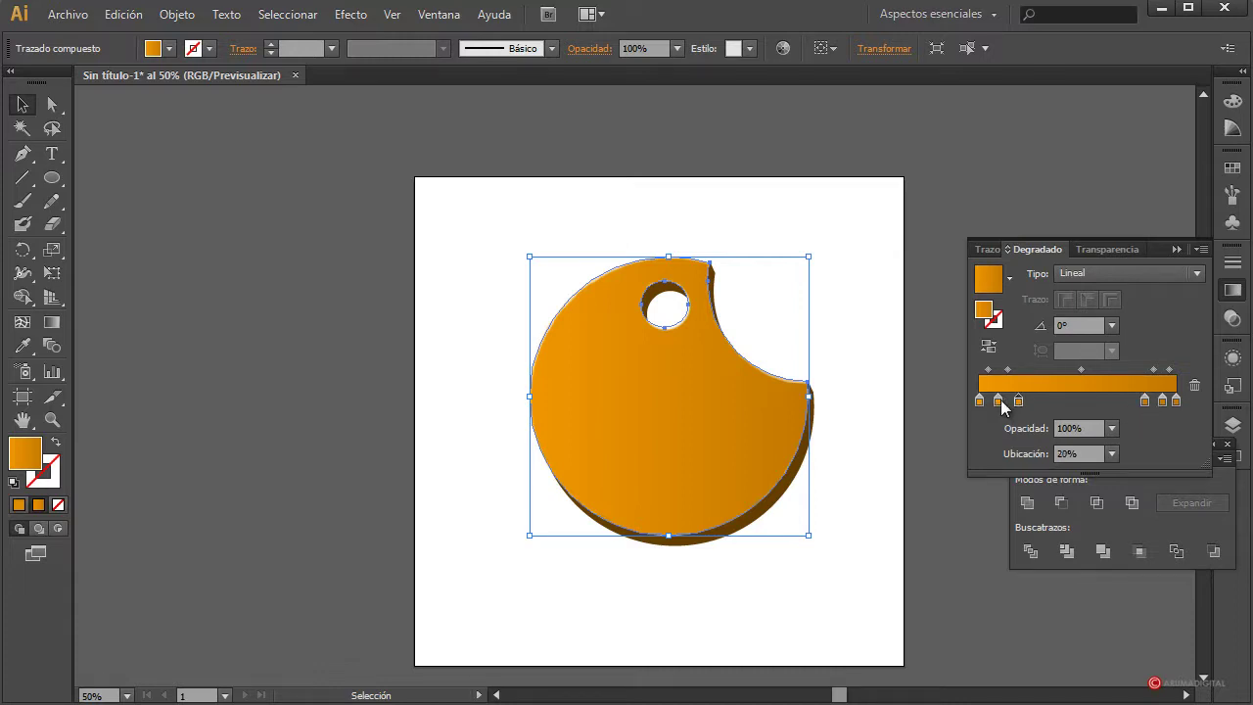
pyautogui.moveTo(997, 402); pyautogui.dragTo(1018, 401)
pyautogui.click(1122, 401)
pyautogui.moveTo(1144, 401); pyautogui.dragTo(1061, 401)
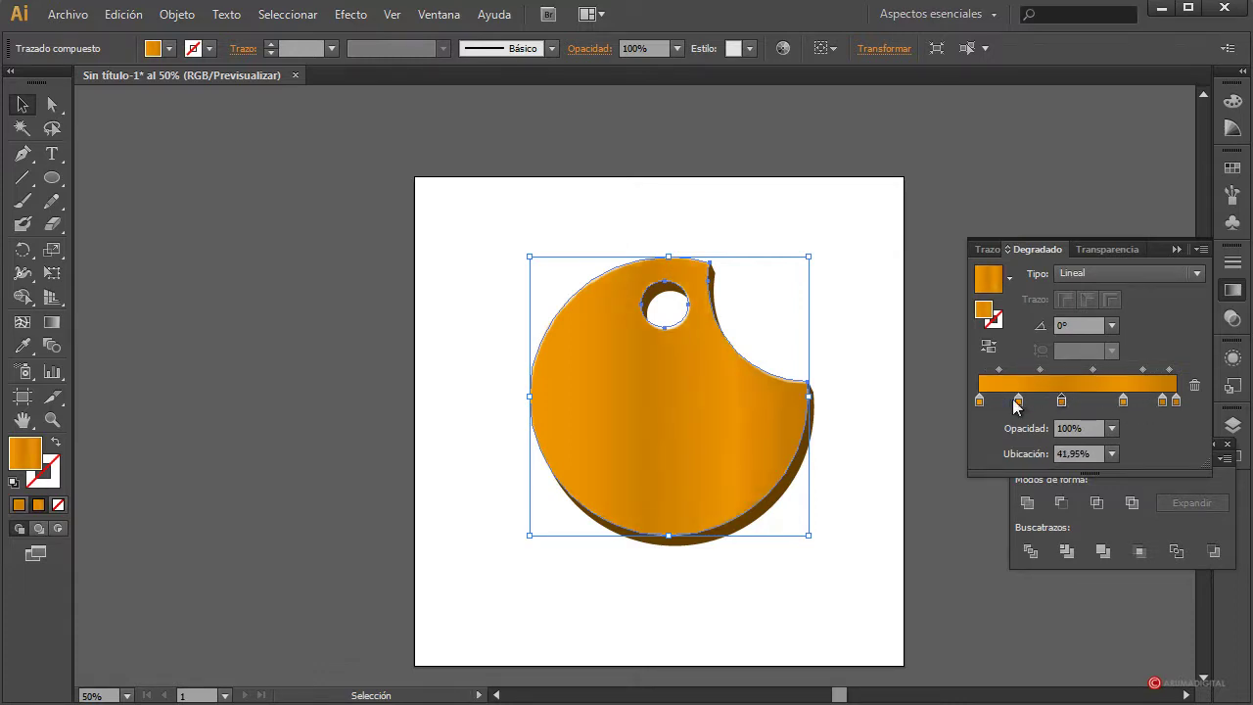
pyautogui.moveTo(1030, 401); pyautogui.dragTo(1092, 401)
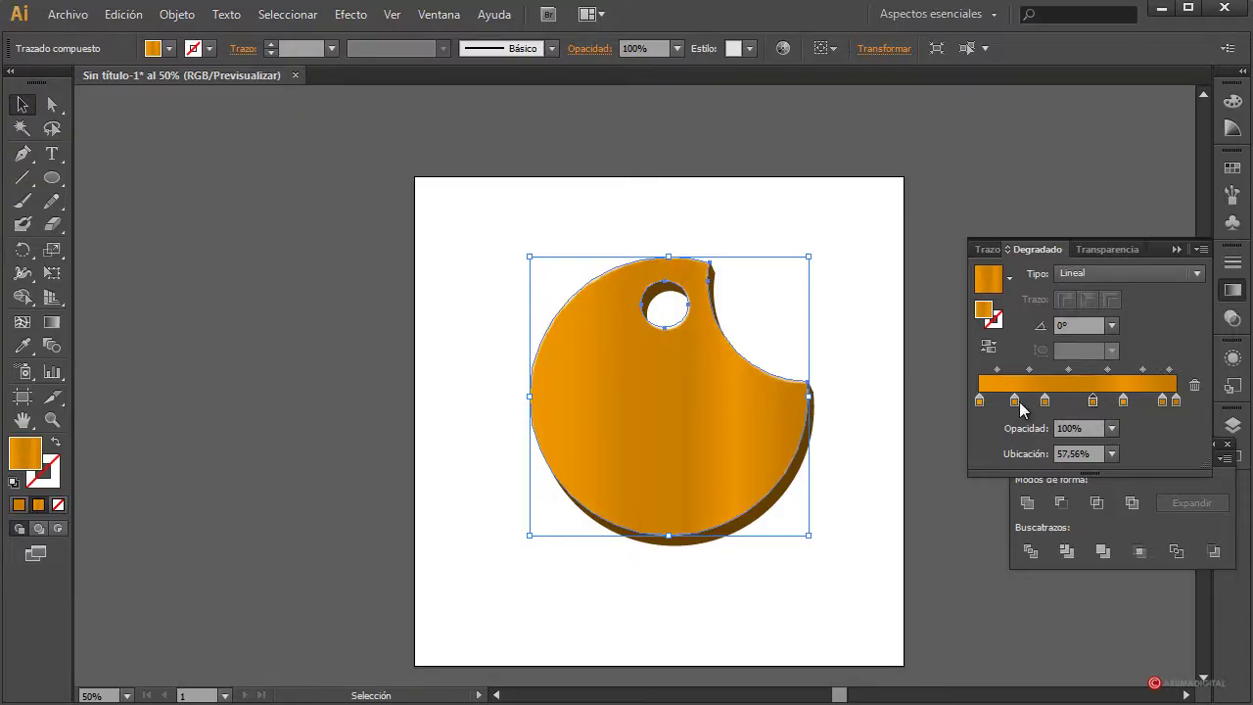
pyautogui.moveTo(1014, 401); pyautogui.dragTo(1019, 401)
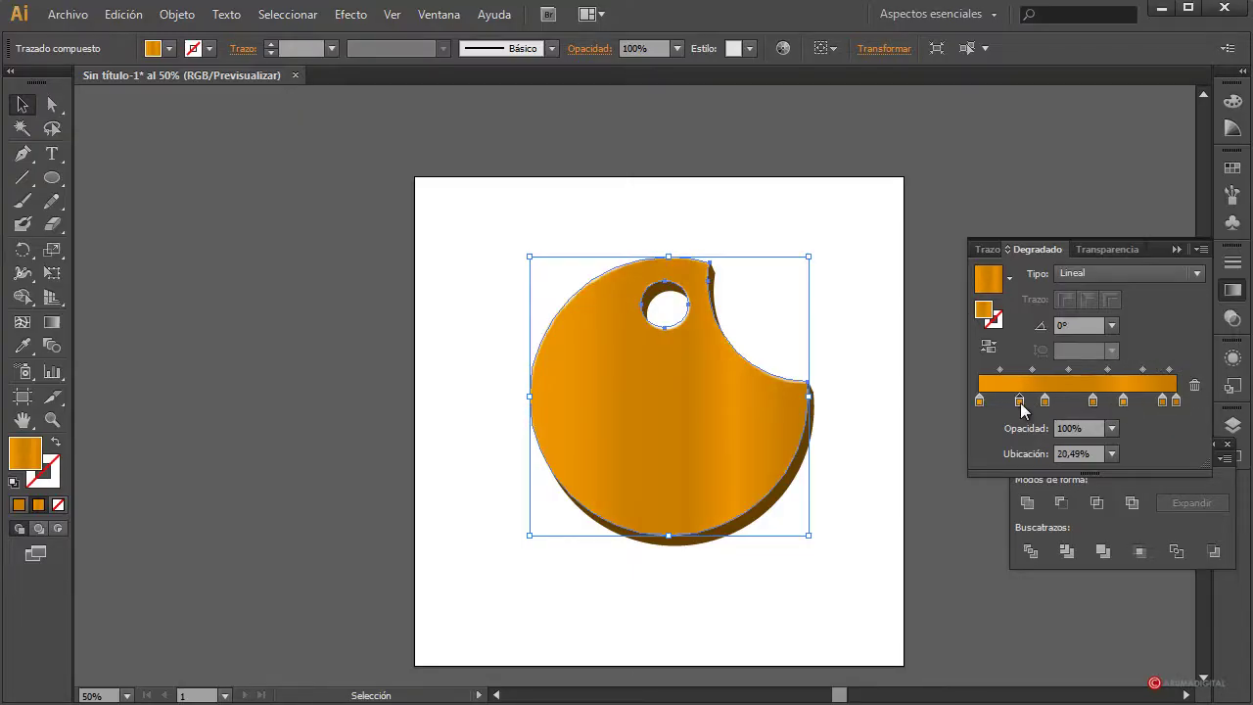
# Set the gradient angle to 45° and deselect to preview the metallic look.
pyautogui.click(1113, 321)
pyautogui.click(1130, 472)
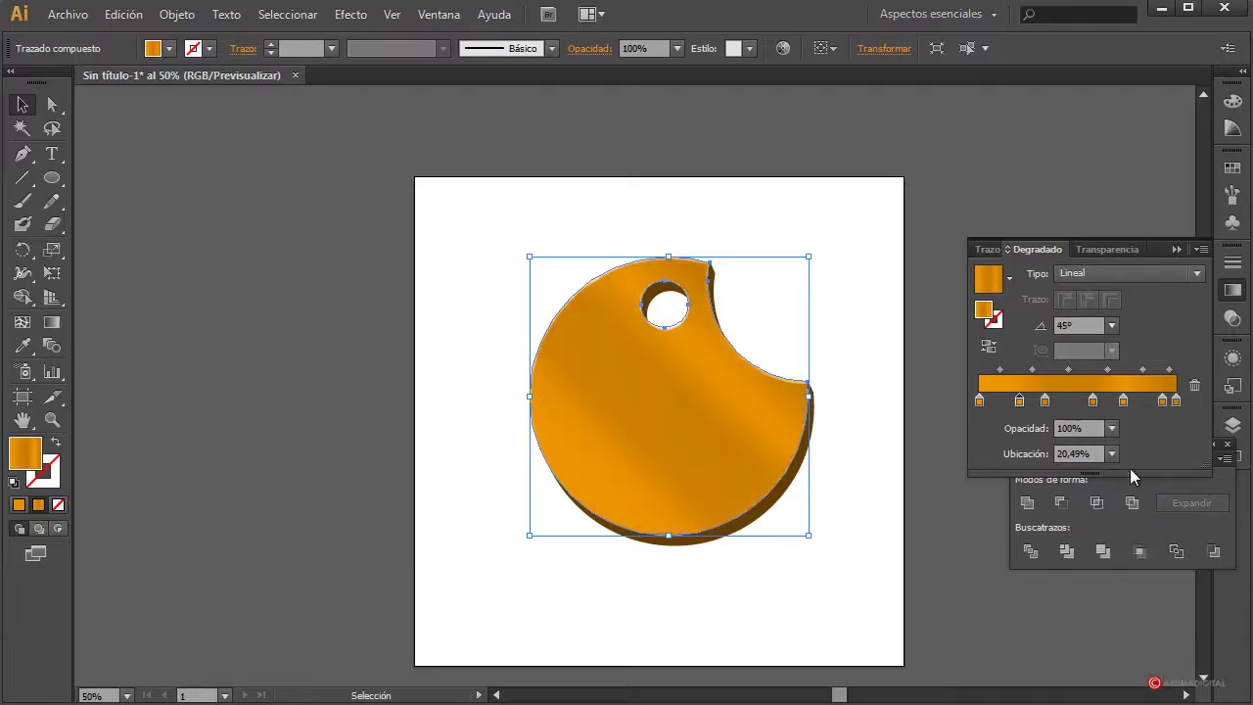
pyautogui.click(929, 209)
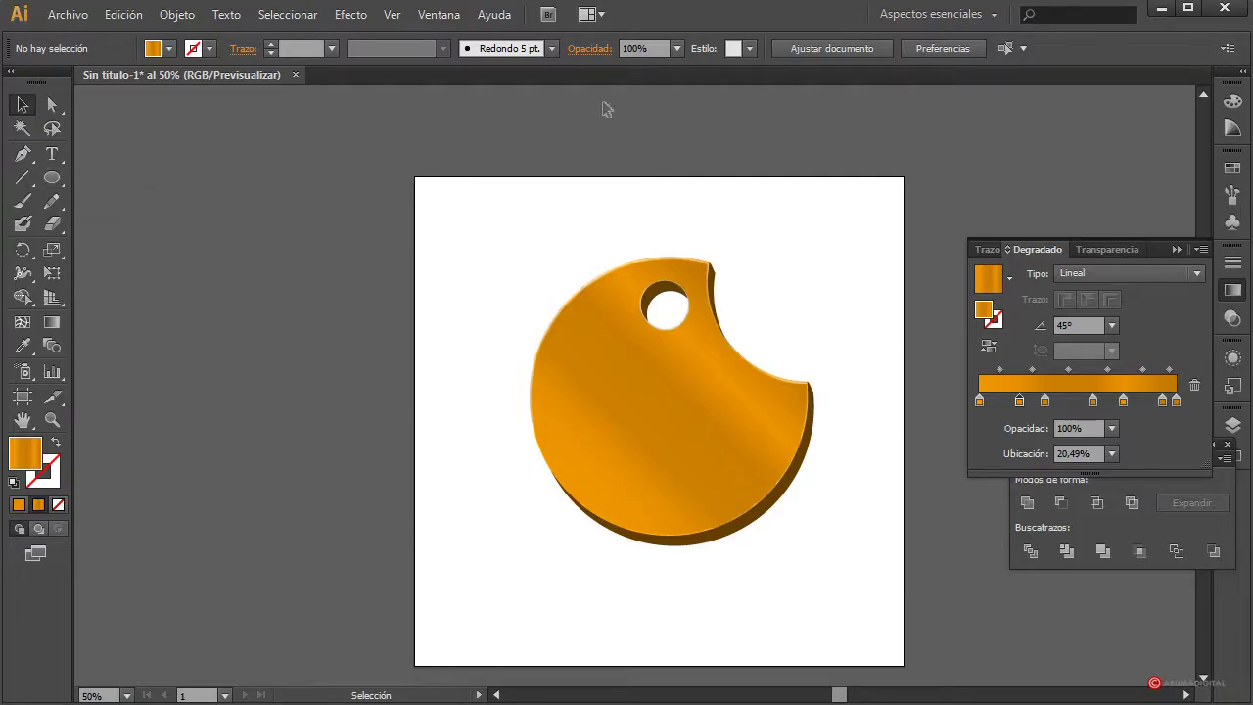
# Select the coin group and drop the striped orange gradient onto the edge shape.
pyautogui.moveTo(457, 218); pyautogui.dragTo(828, 569)
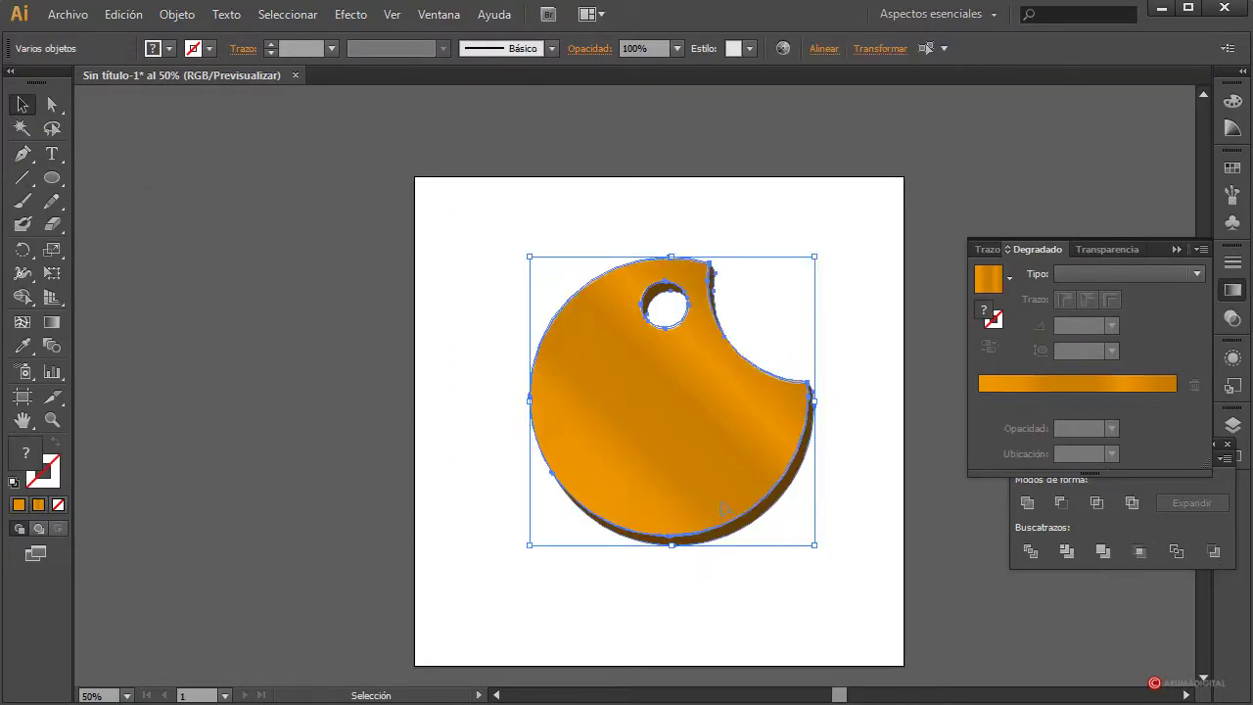
pyautogui.click(908, 498)
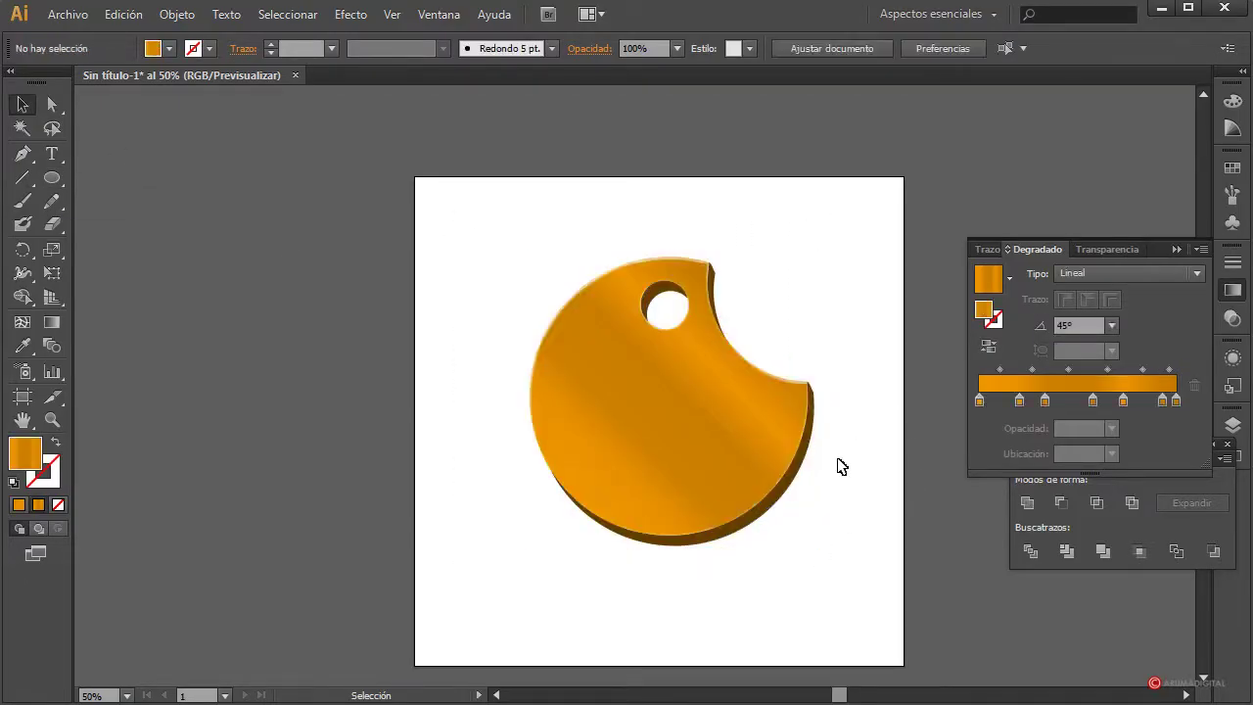
pyautogui.click(793, 495)
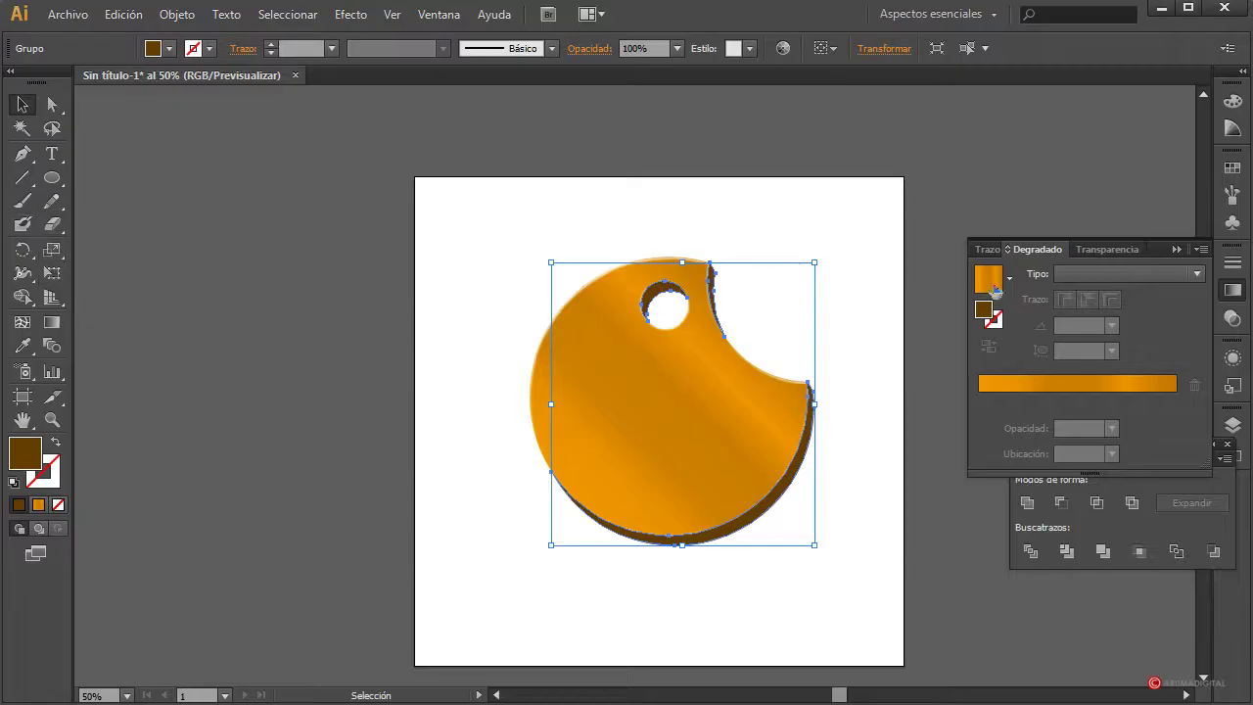
pyautogui.moveTo(994, 290); pyautogui.dragTo(783, 497)
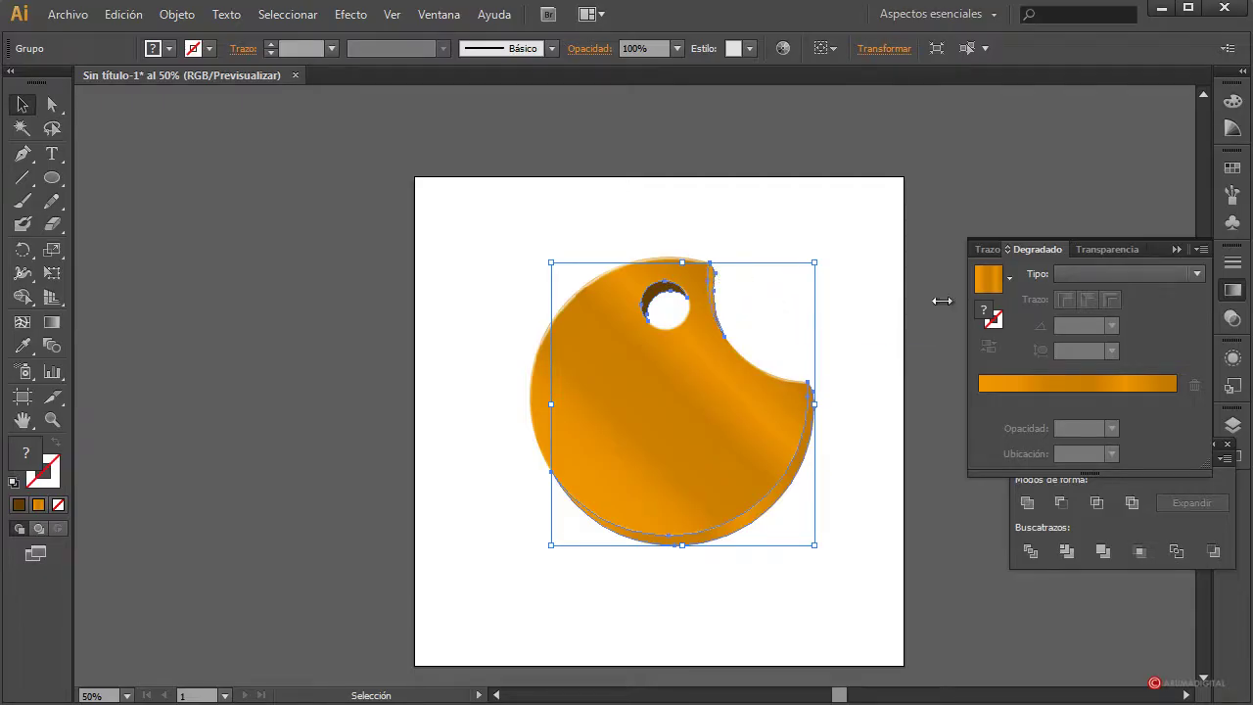
pyautogui.moveTo(988, 279); pyautogui.dragTo(657, 297)
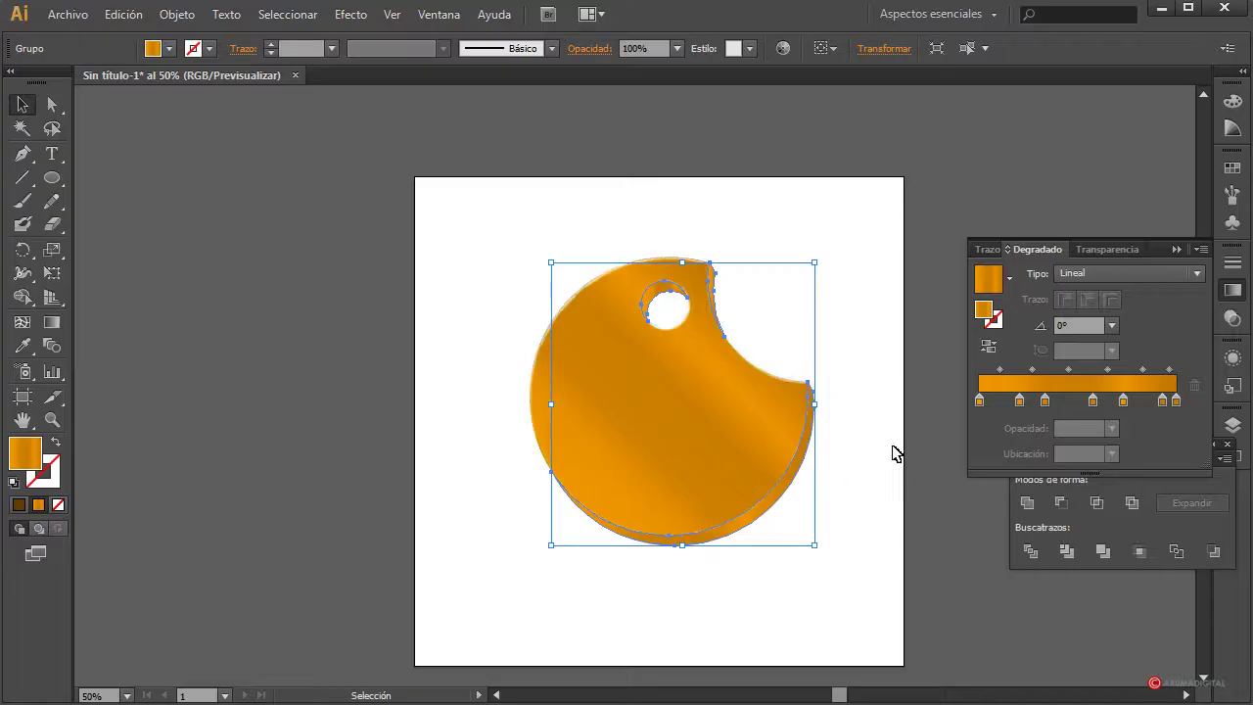
# Refill the coin's thick back edge with the black swatch Negro.
pyautogui.click(897, 377)
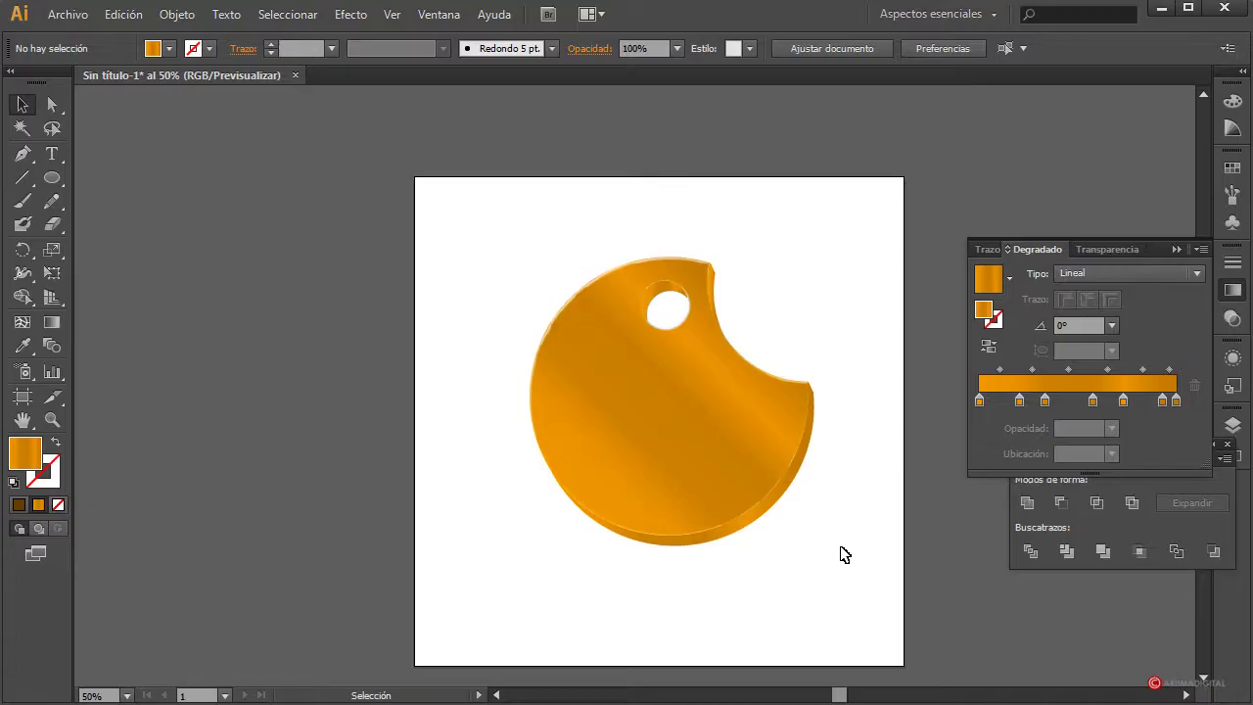
pyautogui.click(797, 483)
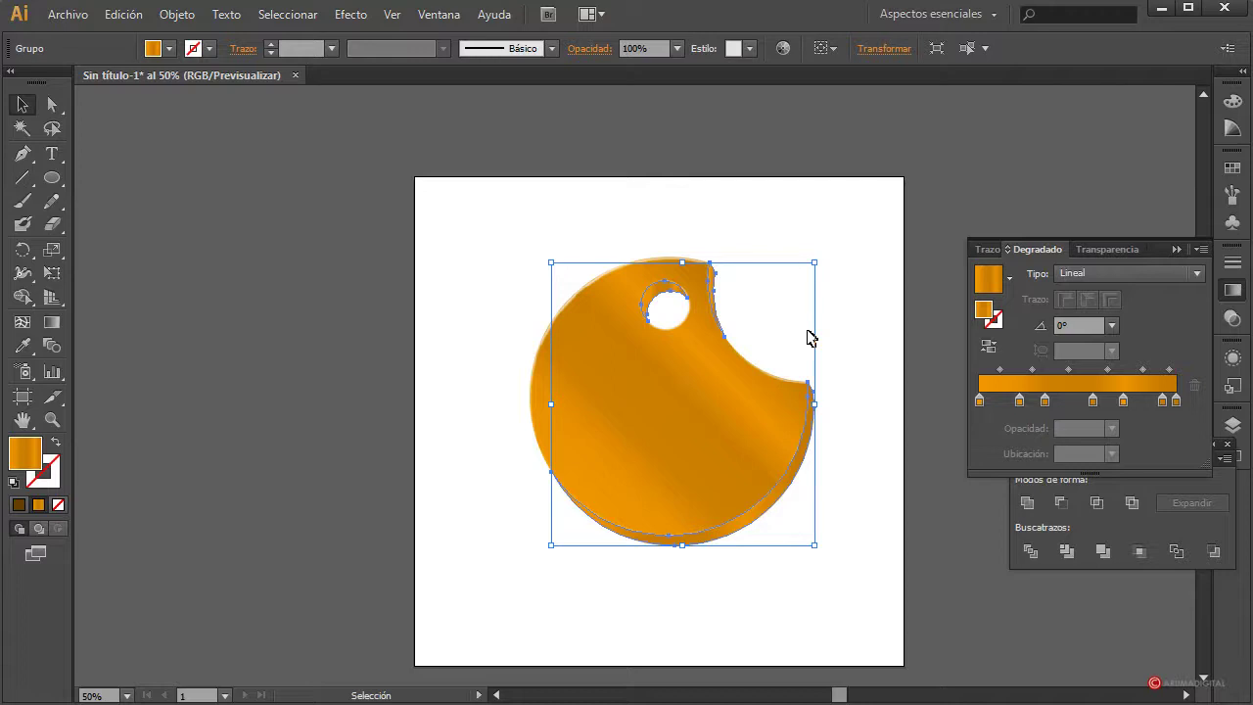
pyautogui.press('a')
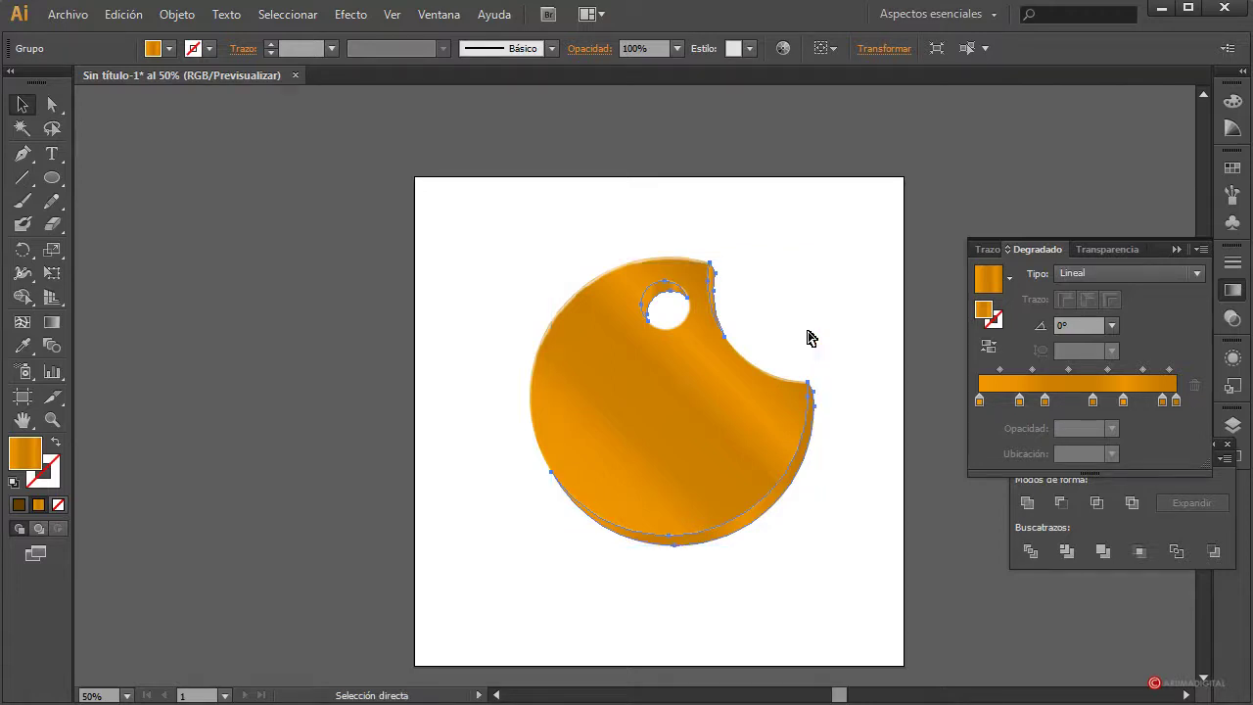
pyautogui.press('v')
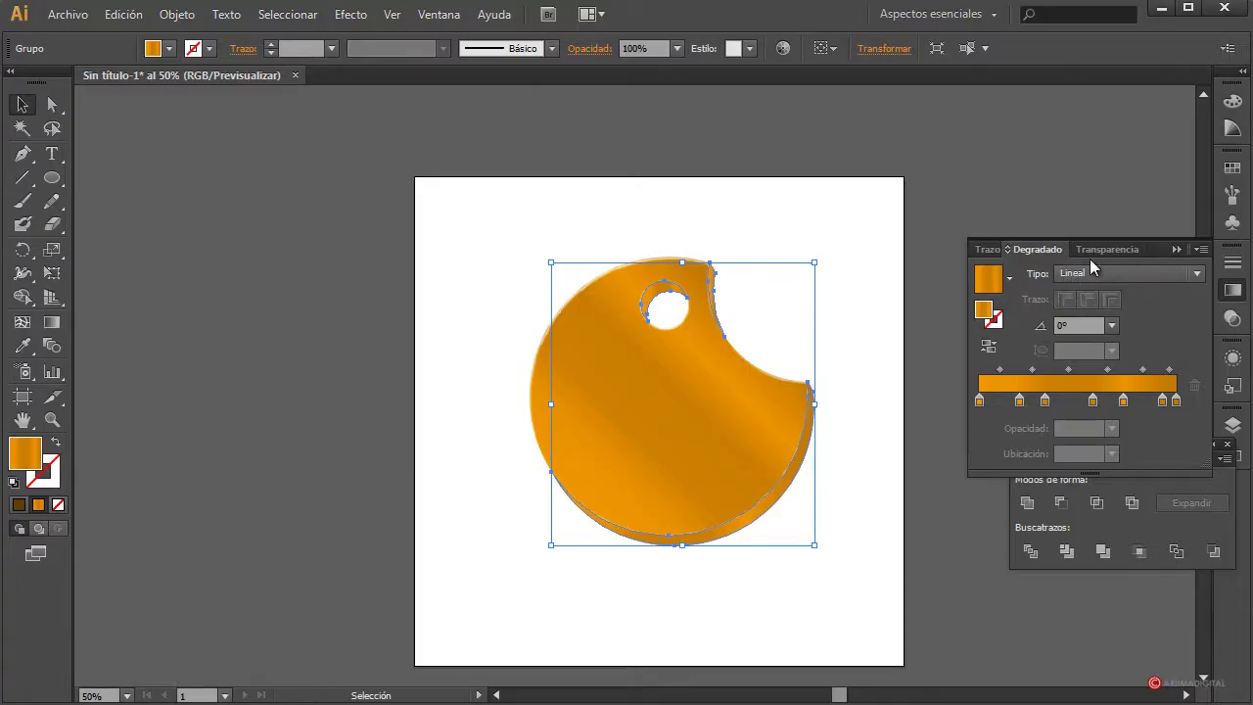
pyautogui.click(170, 48)
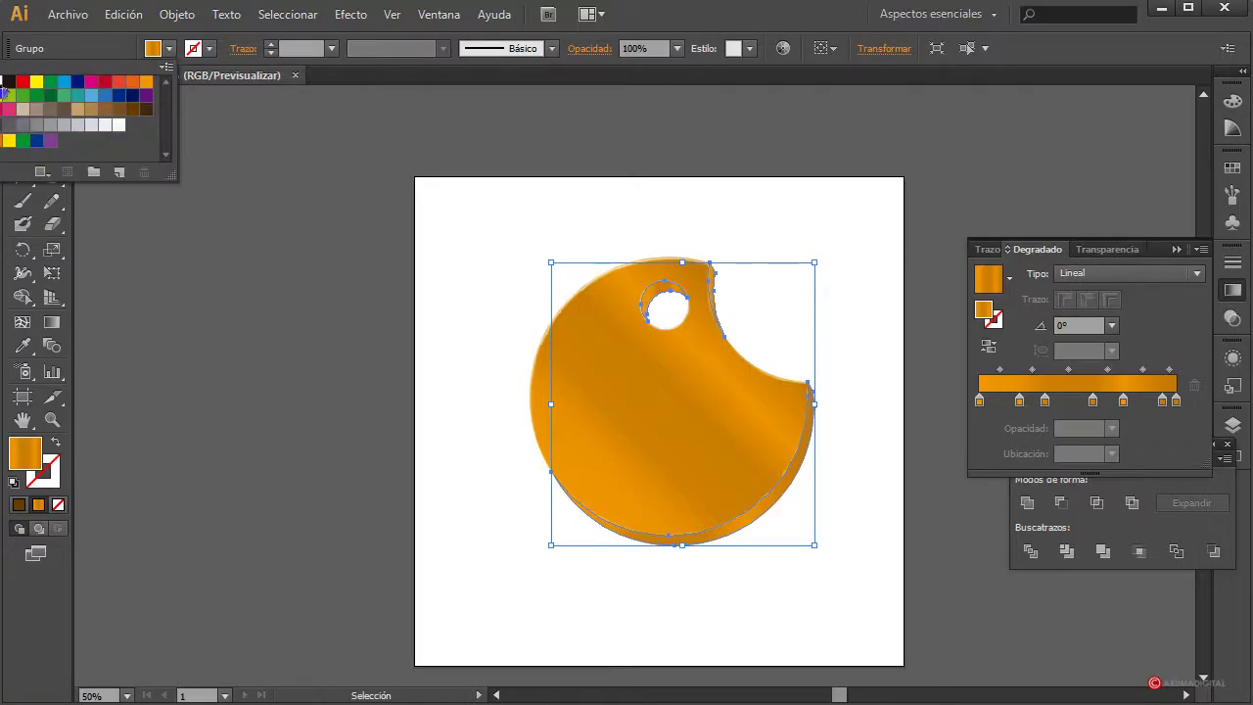
pyautogui.click(9, 84)
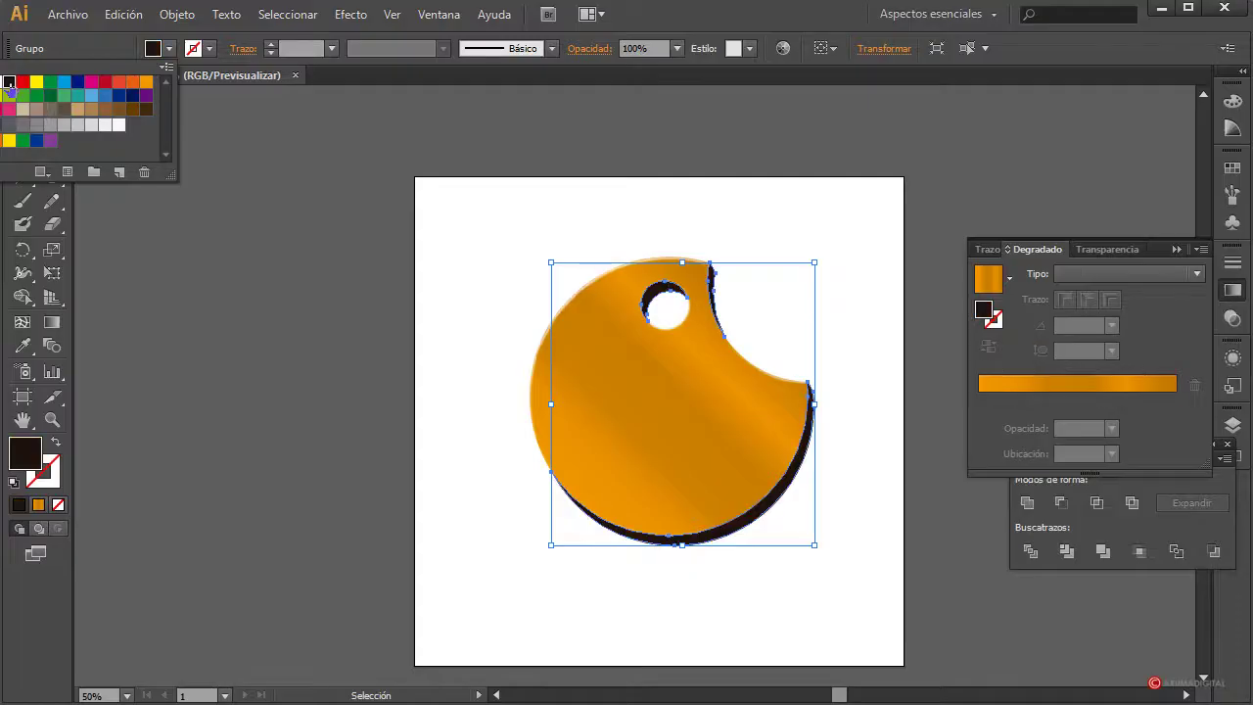
# Set the group's transparency blend mode to Multiply.
pyautogui.click(1088, 255)
pyautogui.click(1082, 254)
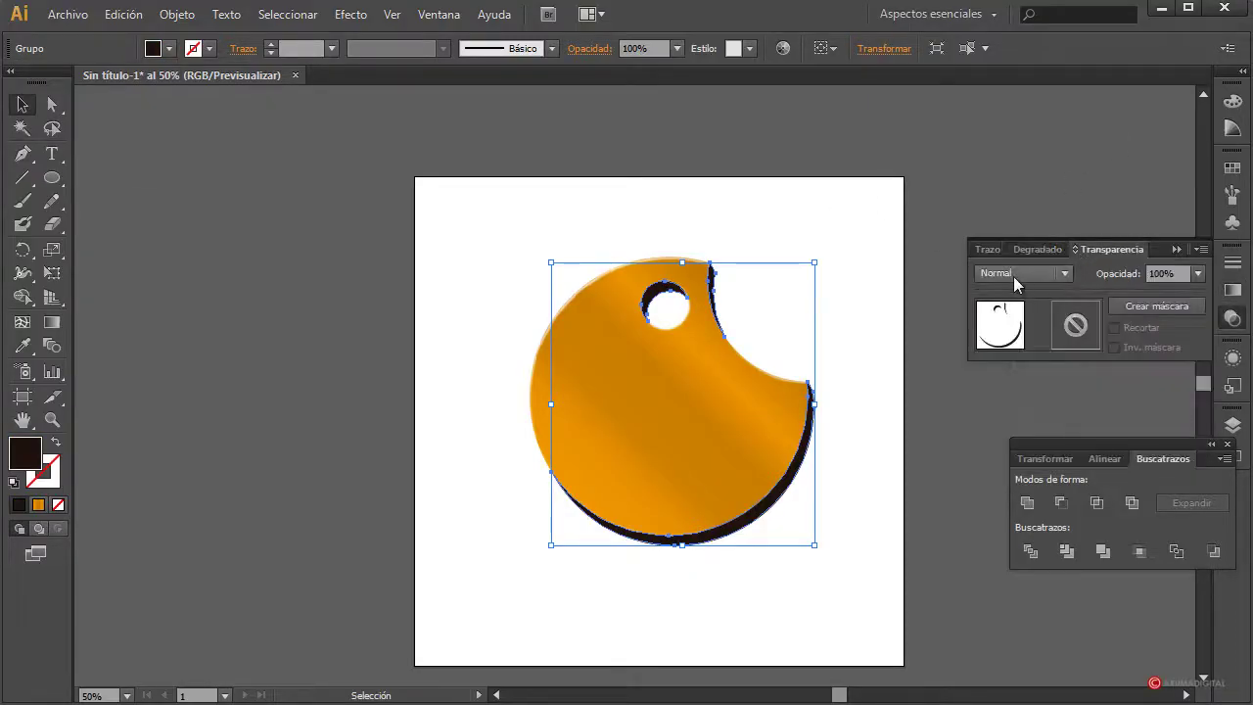
pyautogui.click(1013, 274)
pyautogui.click(1010, 342)
pyautogui.click(933, 343)
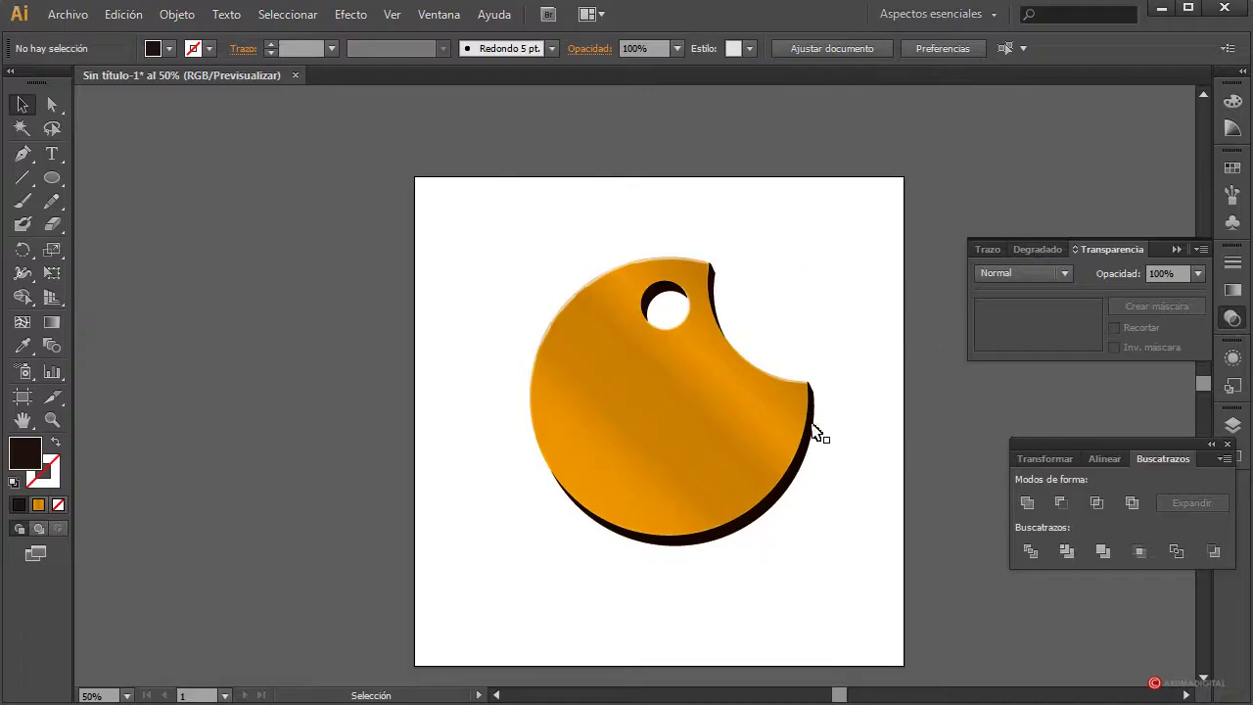
# Lower the tag group's opacity to 50%, then further for a softer edge.
pyautogui.click(811, 436)
pyautogui.click(1197, 274)
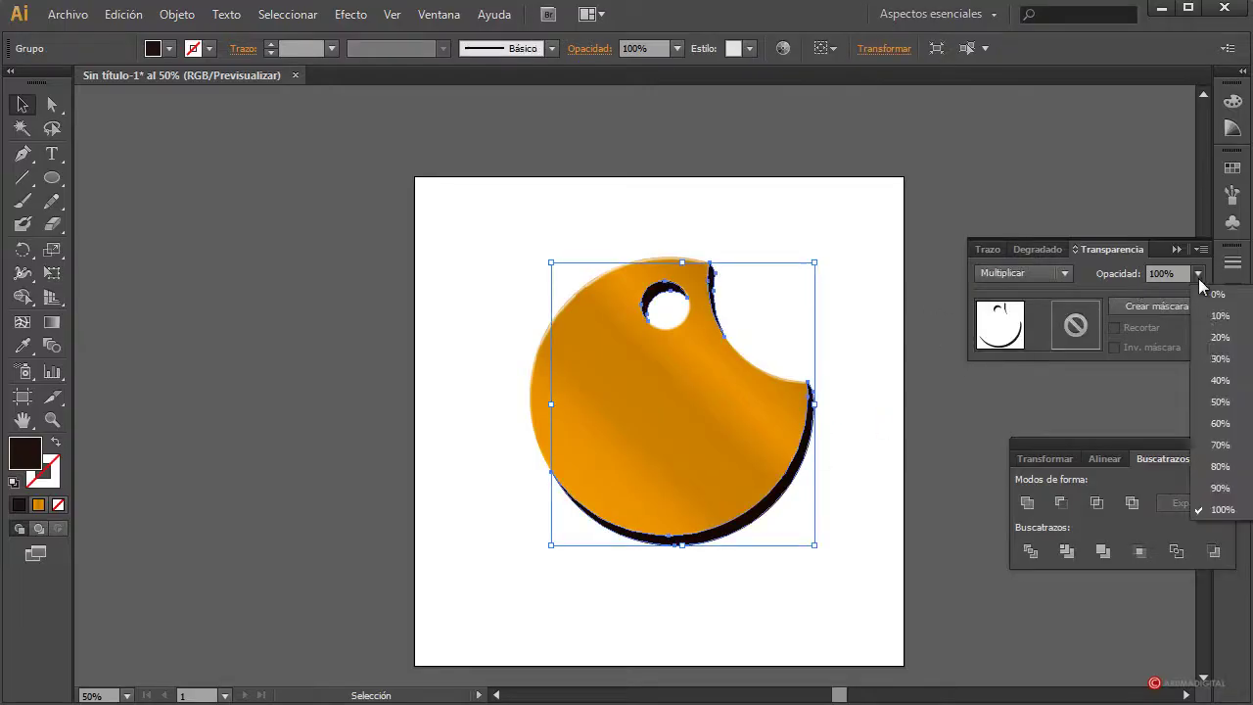
pyautogui.click(1220, 402)
pyautogui.click(947, 436)
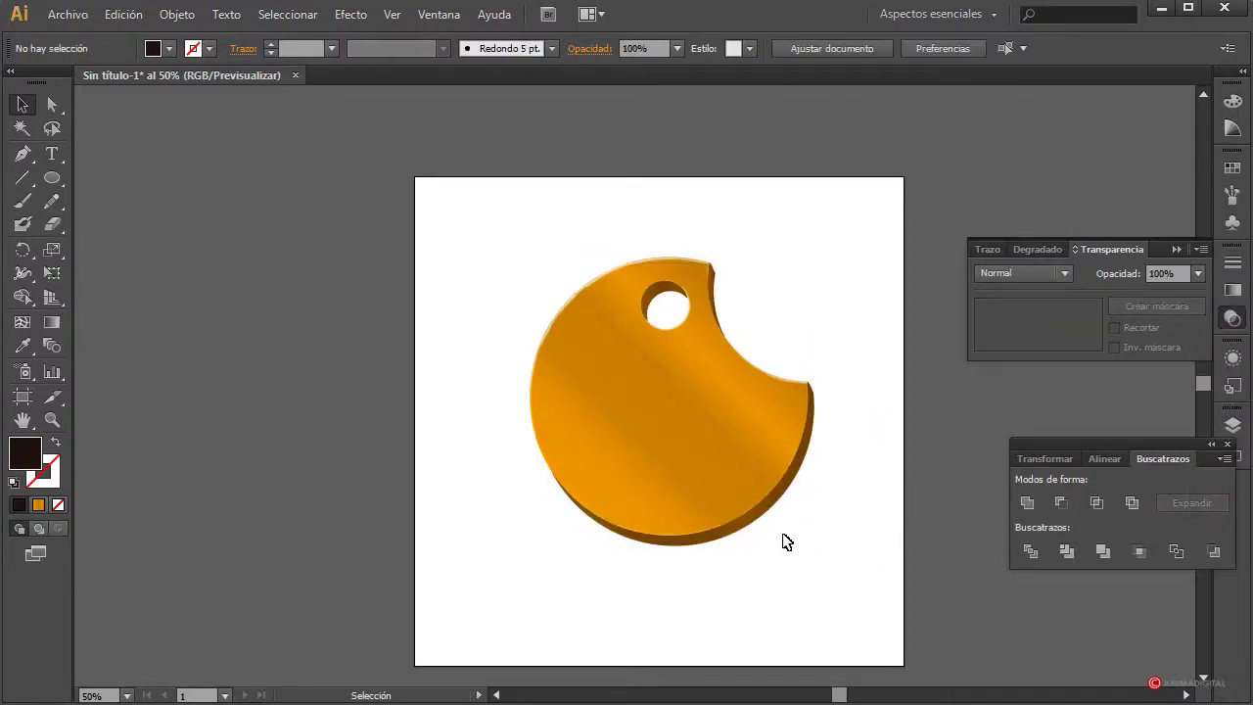
pyautogui.click(774, 506)
pyautogui.click(1198, 275)
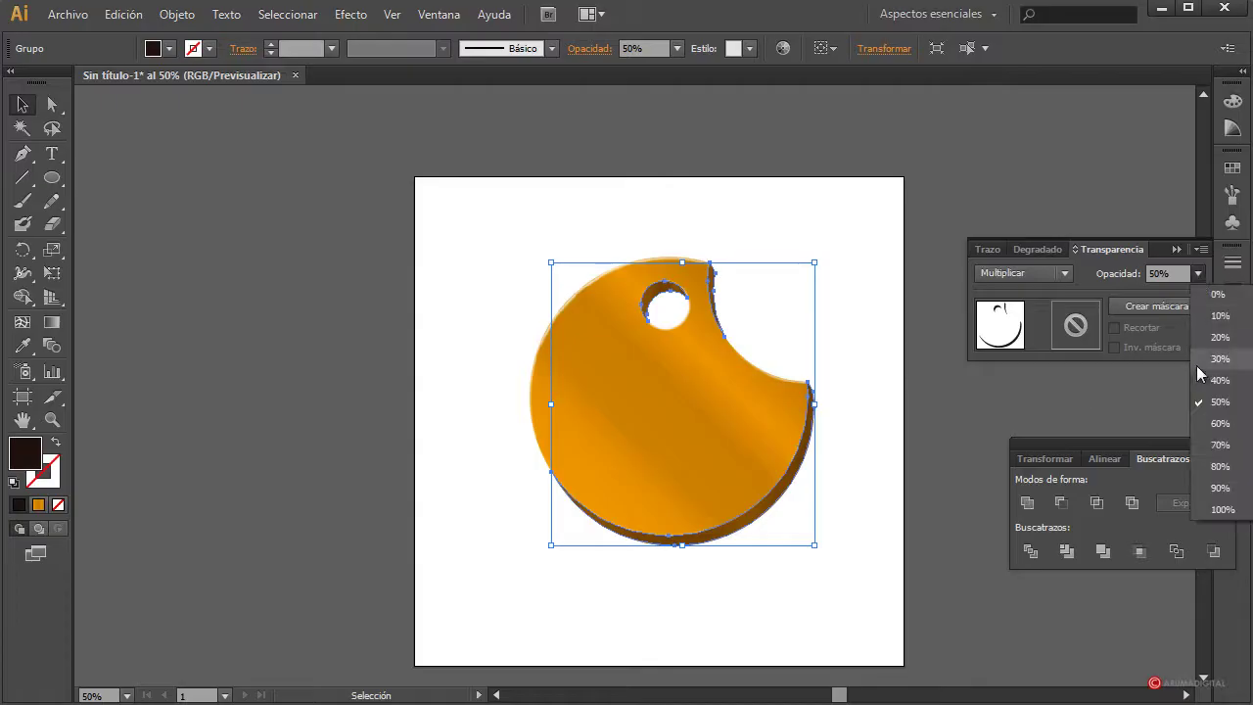
pyautogui.click(1218, 360)
pyautogui.click(937, 425)
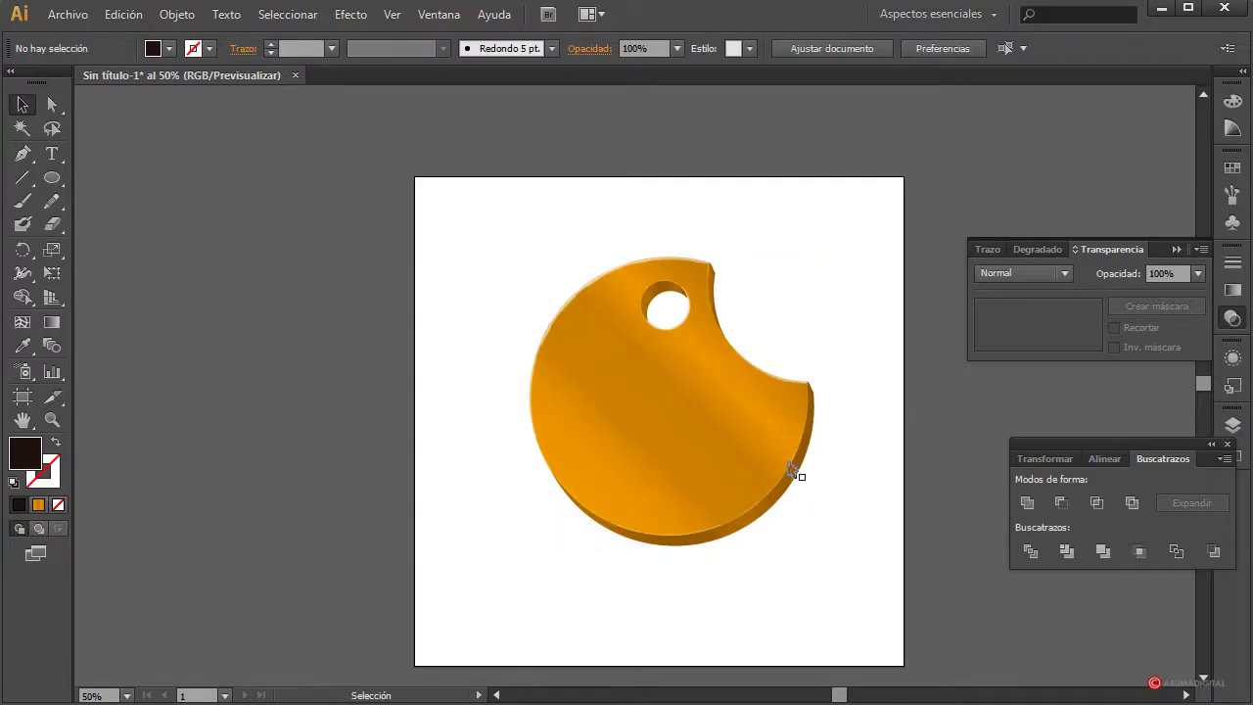
pyautogui.click(666, 421)
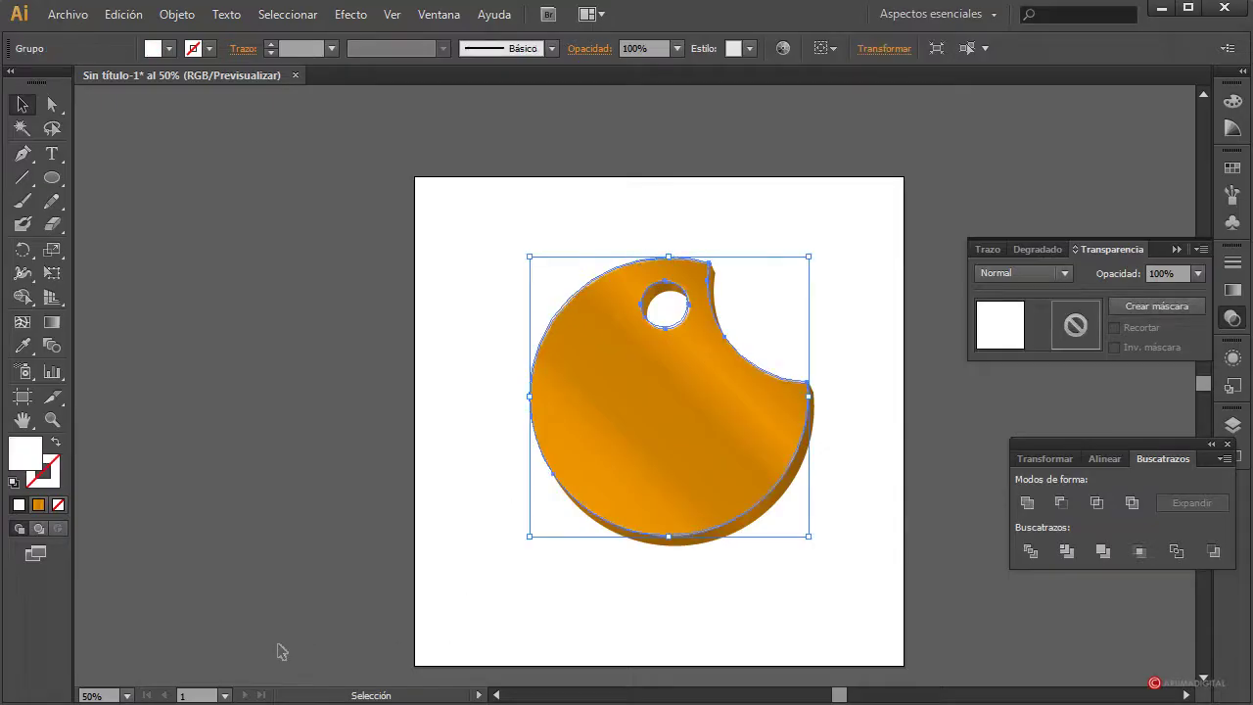
pyautogui.click(96, 695)
pyautogui.write('00')
pyautogui.press('Return')
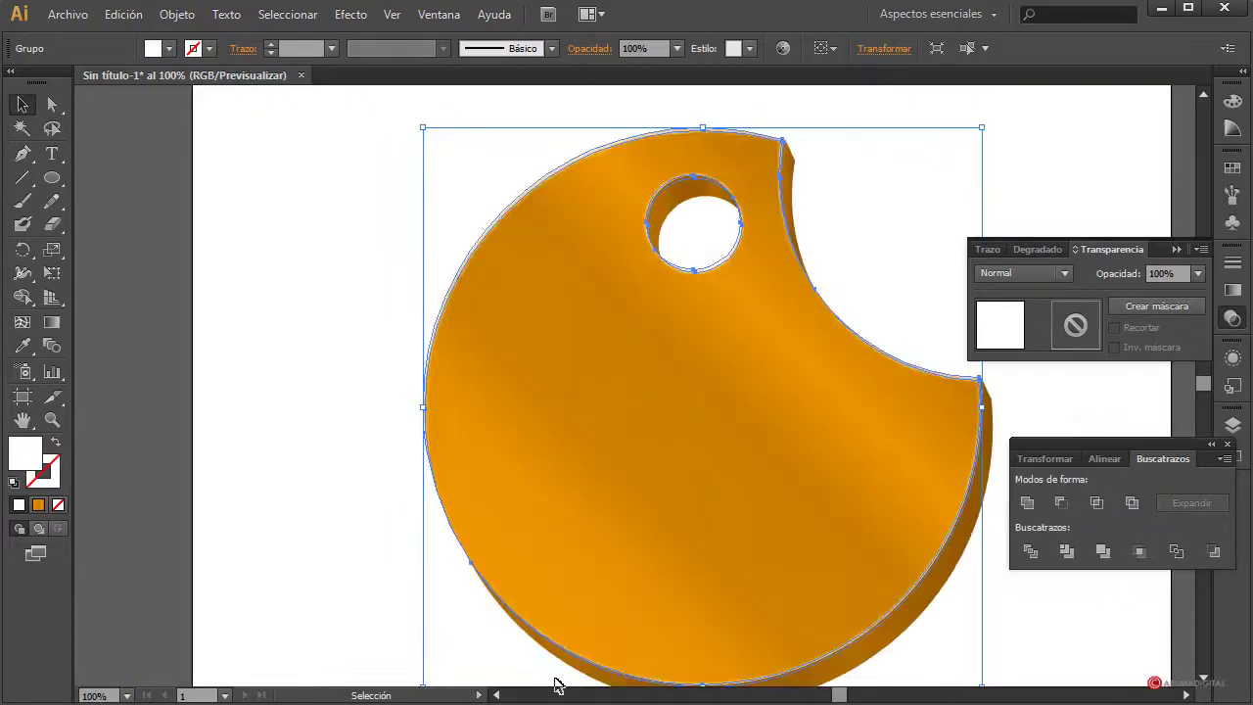
pyautogui.click(253, 383)
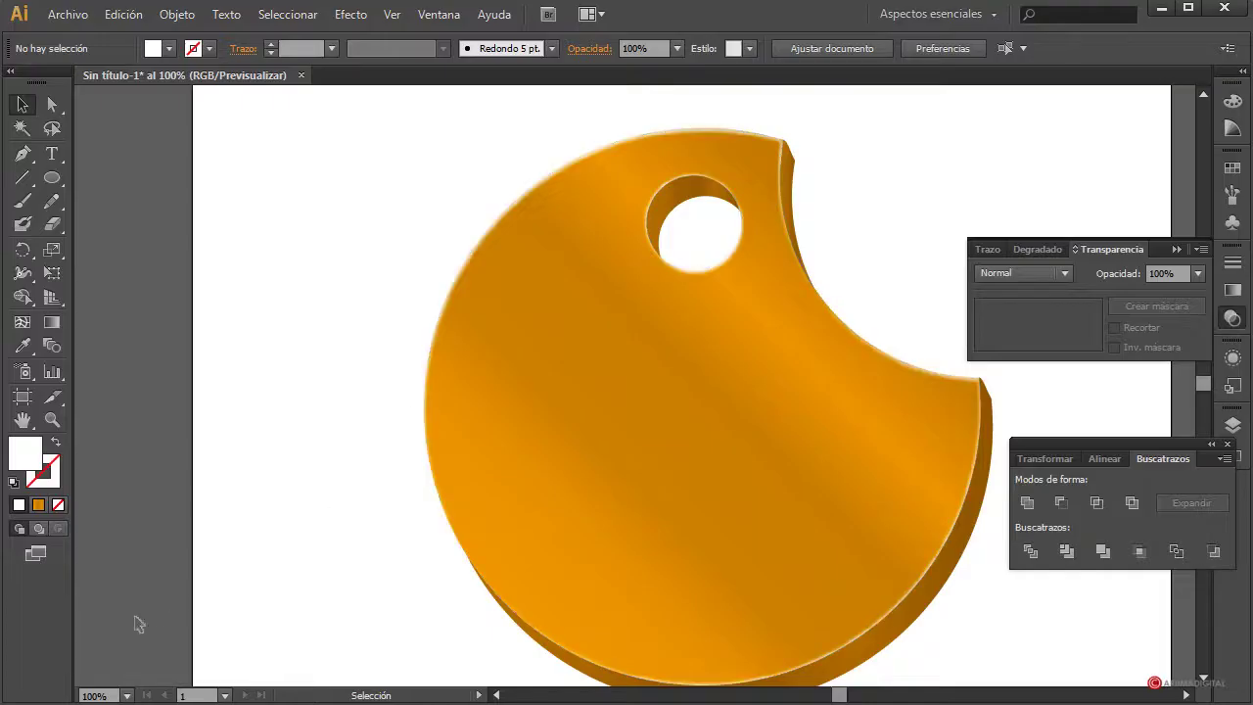
pyautogui.click(111, 690)
pyautogui.write('50')
pyautogui.press('Return')
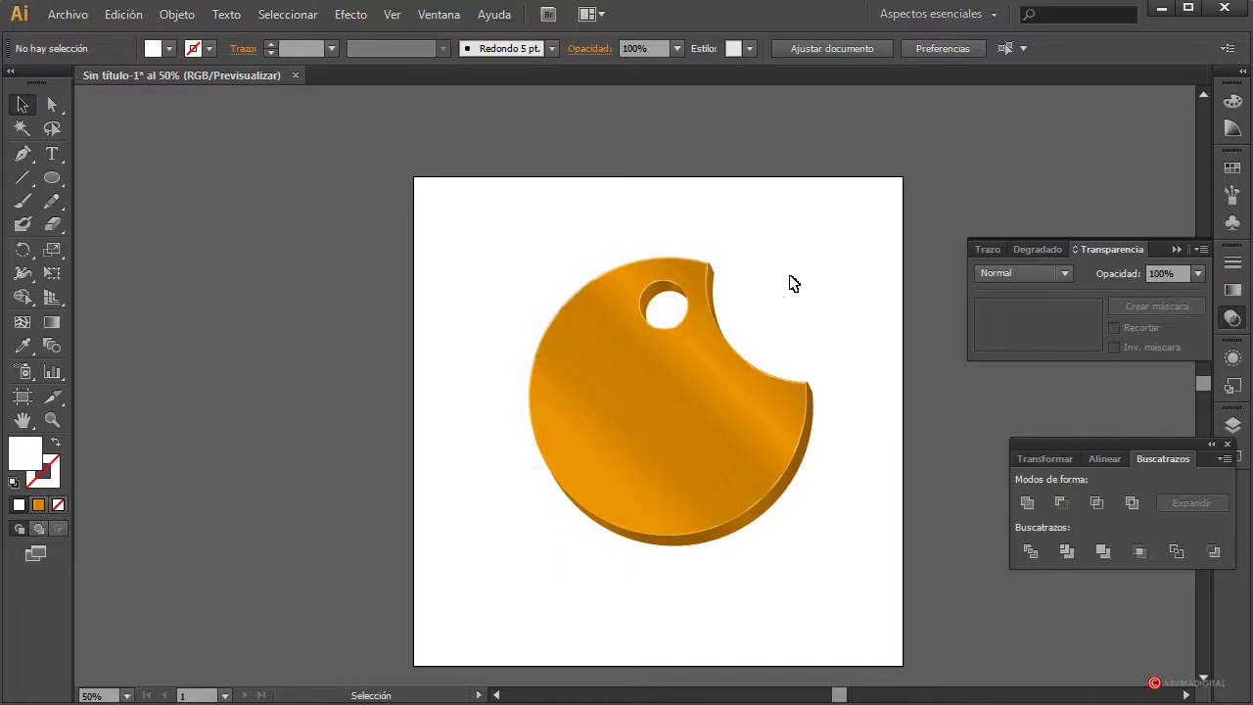
# Move the whole orange tag over the artboard's right edge.
pyautogui.click(659, 486)
pyautogui.click(907, 297)
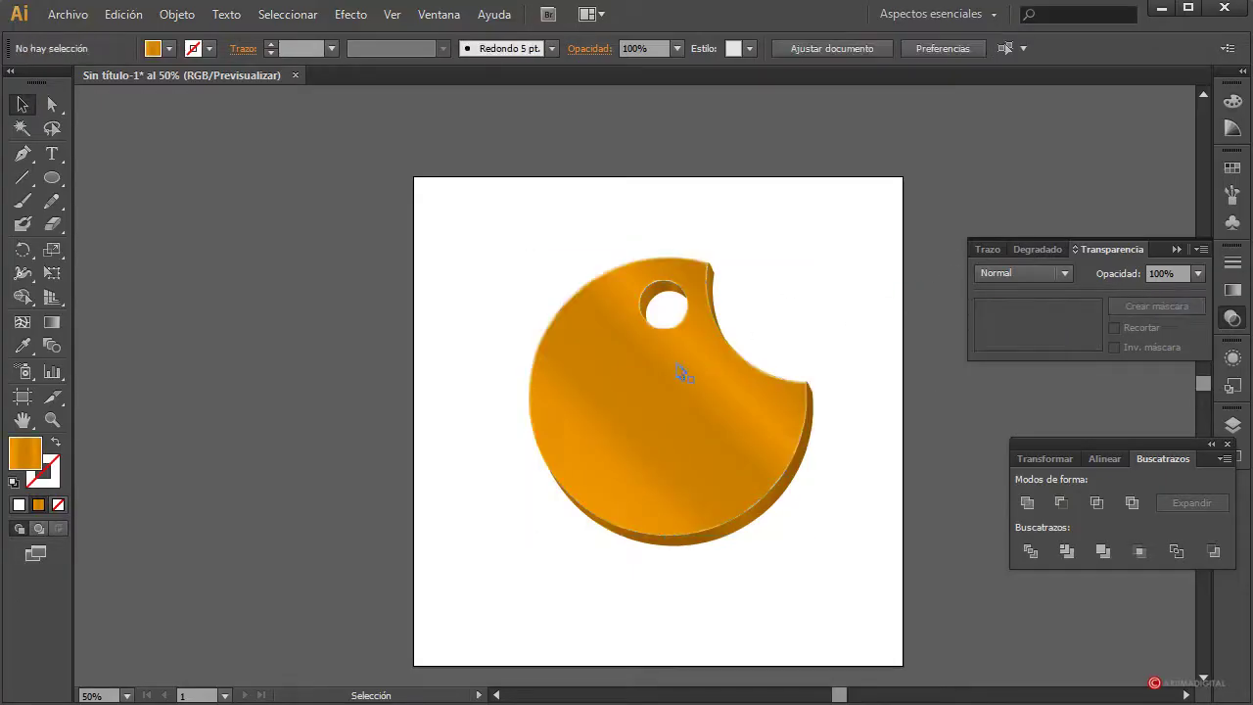
pyautogui.moveTo(475, 186); pyautogui.dragTo(915, 599)
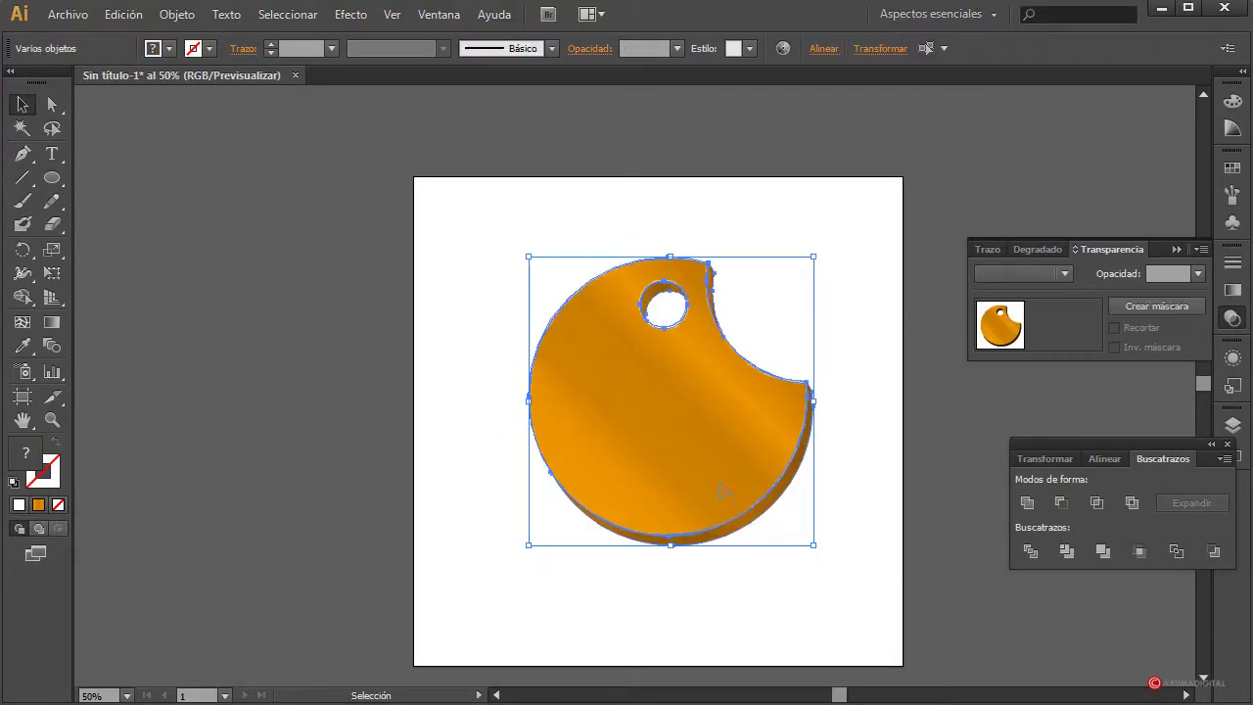
pyautogui.moveTo(721, 486); pyautogui.dragTo(941, 482)
pyautogui.click(798, 596)
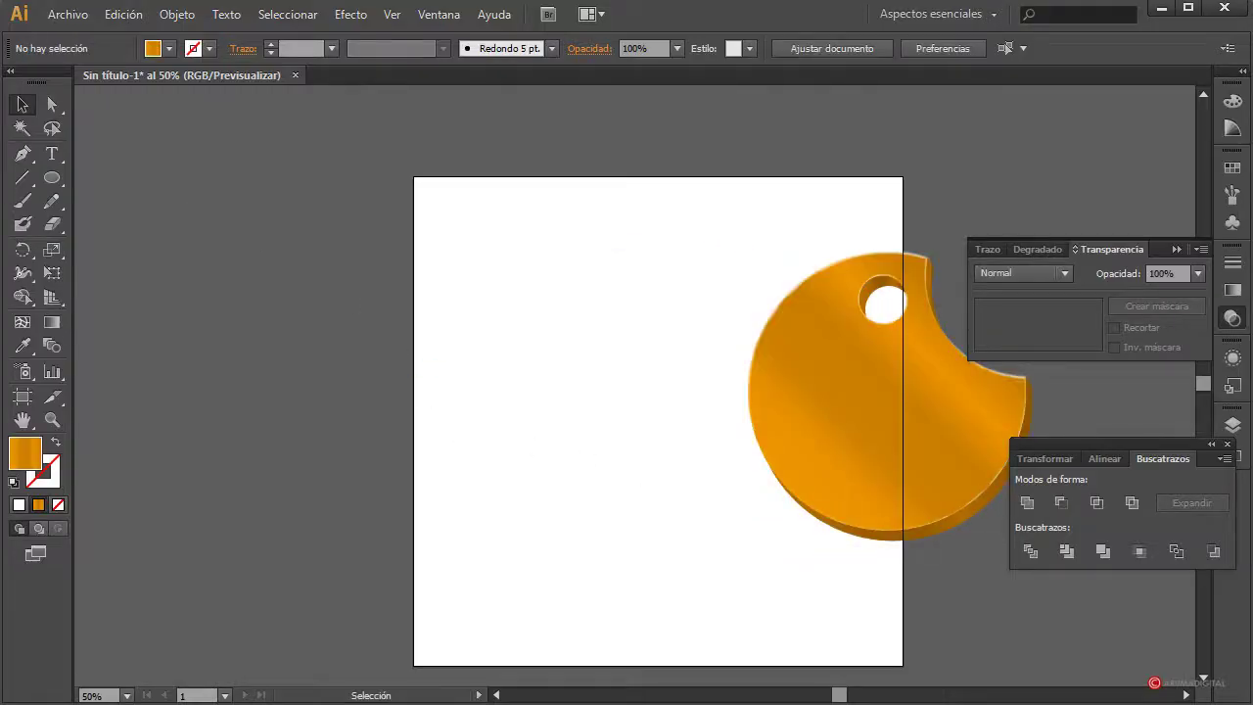
# Draw a wide ellipse with no fill and a thin black outline.
pyautogui.click(51, 177)
pyautogui.moveTo(414, 234)
pyautogui.mouseDown()
pyautogui.moveTo(661, 306)
pyautogui.moveTo(697, 293)
pyautogui.mouseUp()
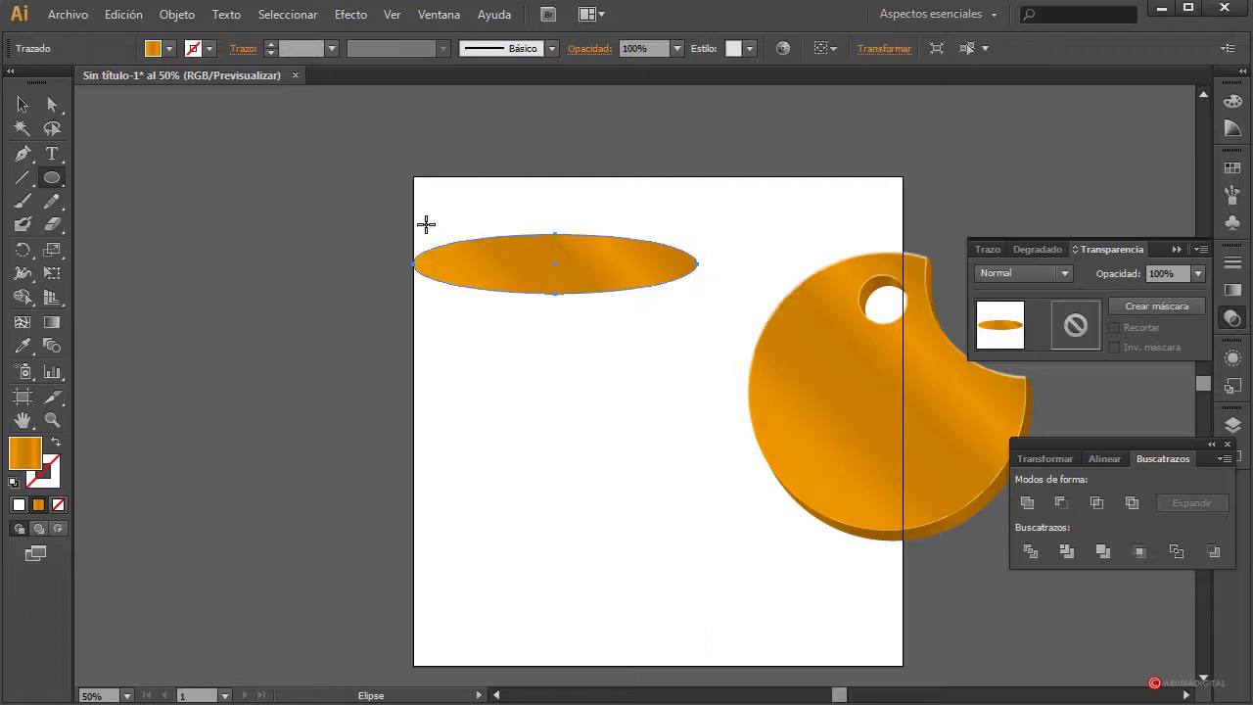
pyautogui.click(169, 48)
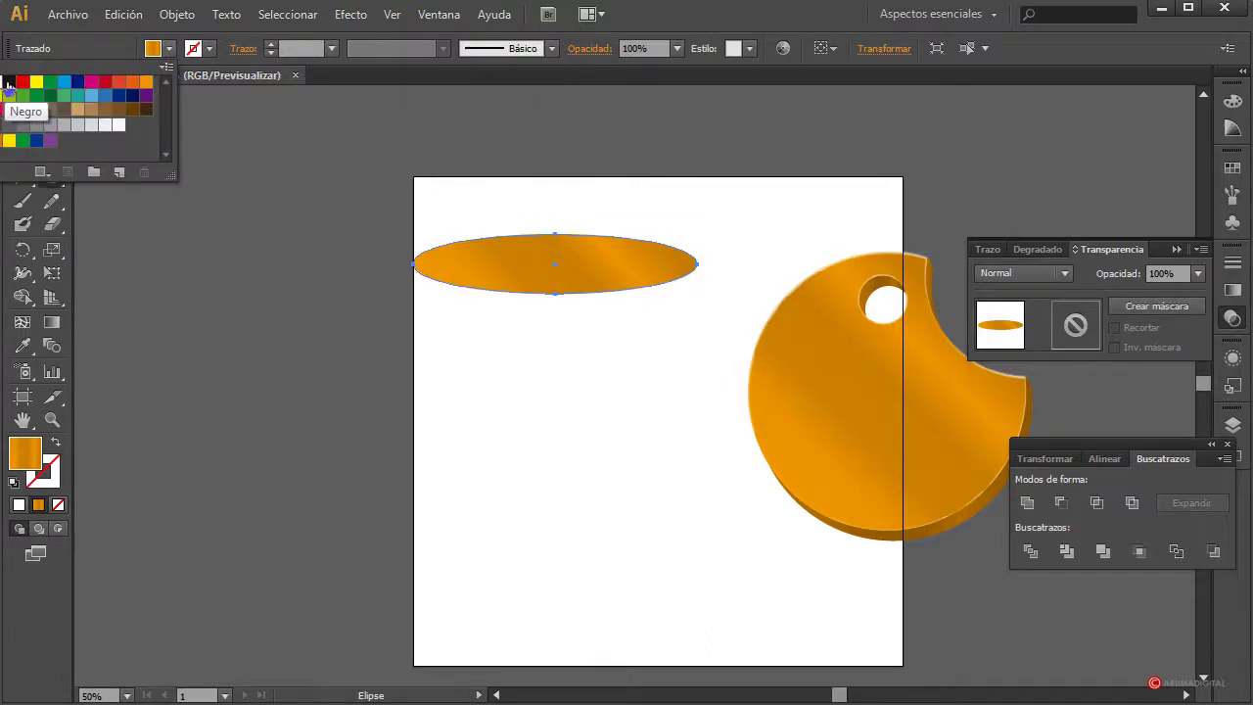
pyautogui.press('/')
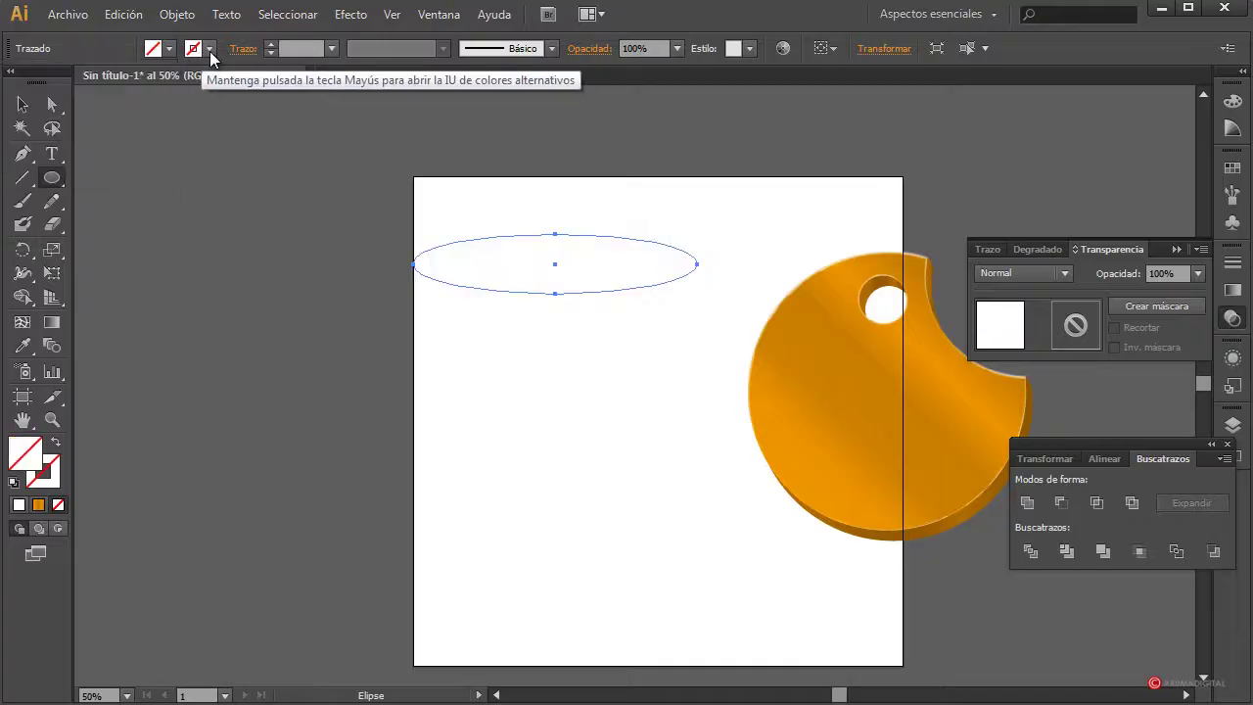
pyautogui.click(206, 51)
pyautogui.click(49, 82)
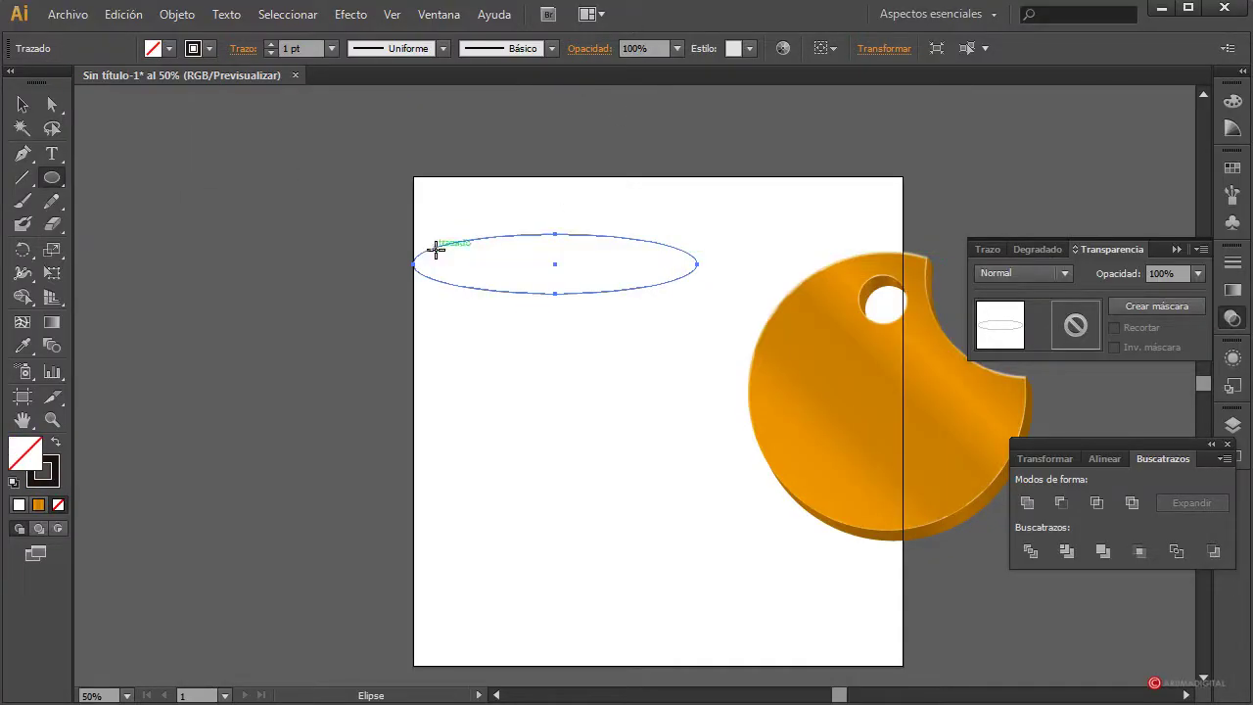
# Draw two smaller nested ellipses inside the first and select all three.
pyautogui.moveTo(437, 250); pyautogui.dragTo(674, 284)
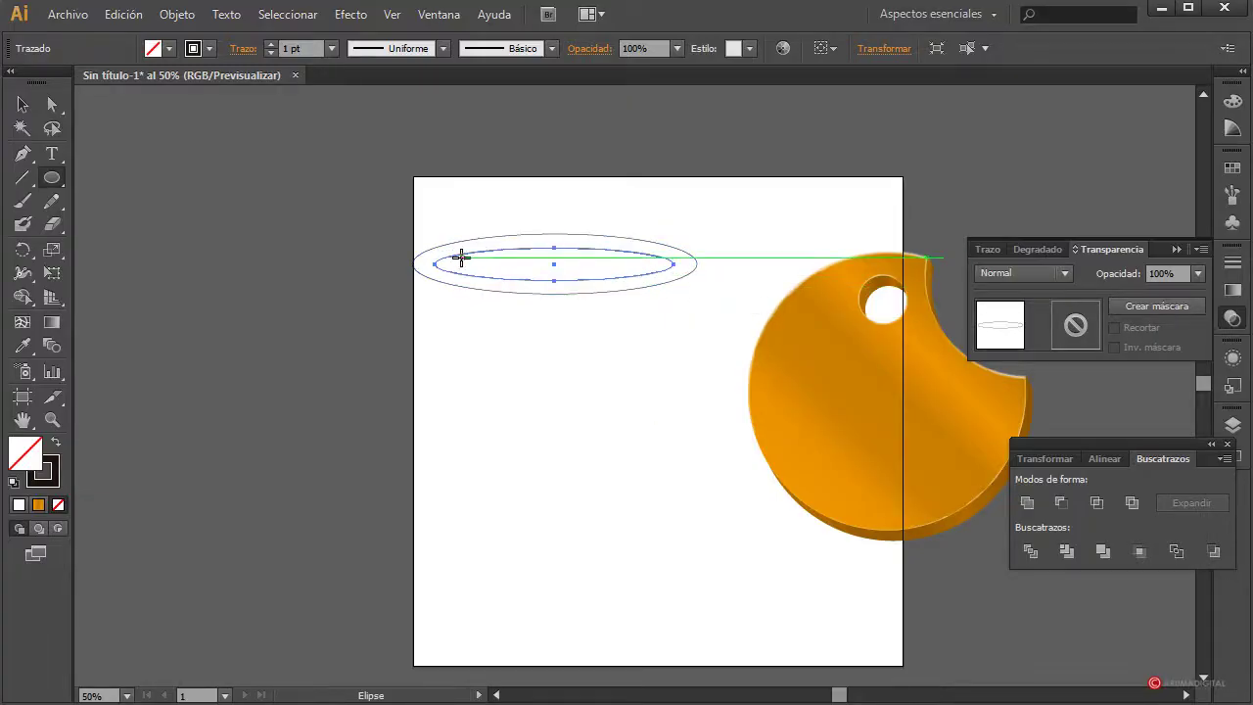
pyautogui.moveTo(459, 258); pyautogui.dragTo(642, 270)
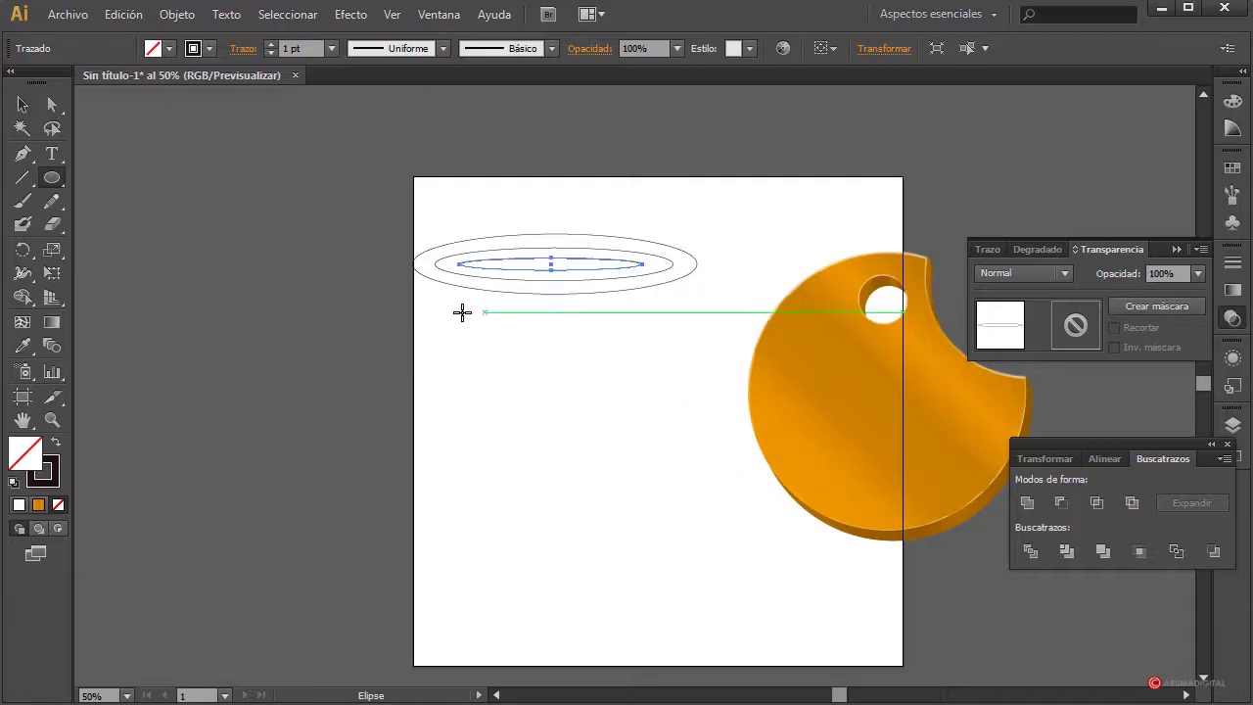
pyautogui.click(21, 105)
pyautogui.moveTo(480, 235); pyautogui.dragTo(655, 384)
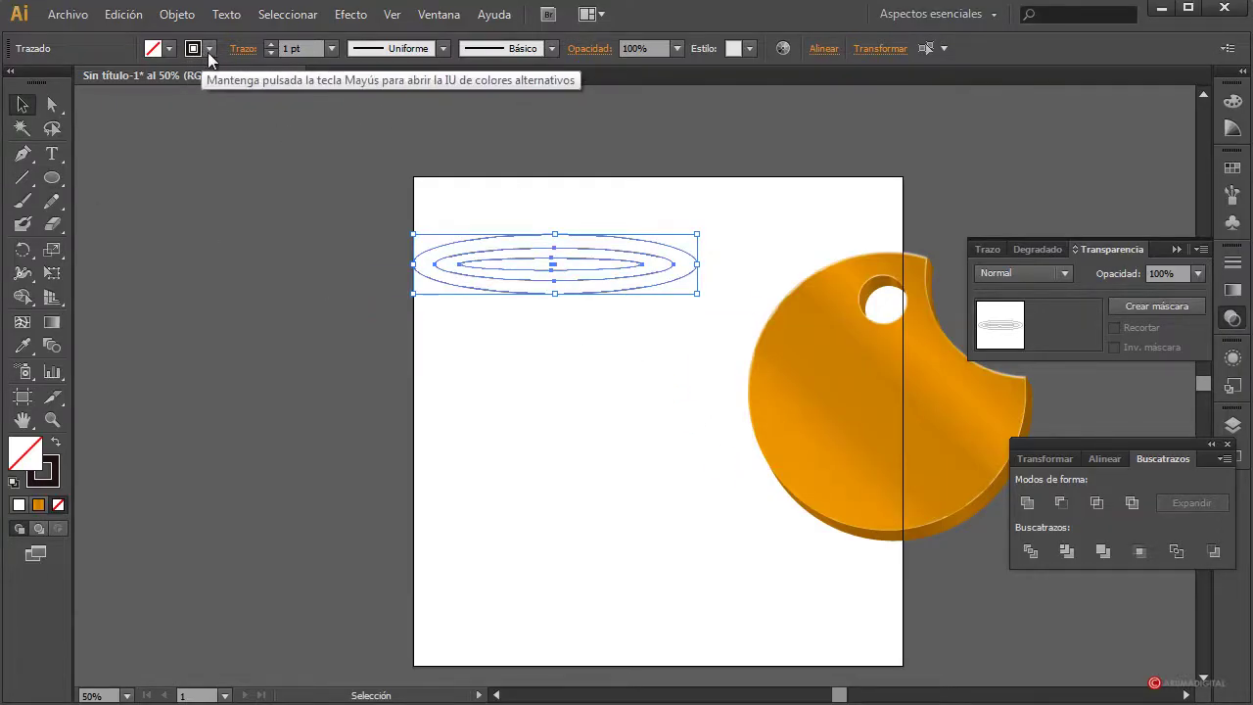
# Thicken the ellipse outlines to 10 pt and expand them into shapes.
pyautogui.click(332, 48)
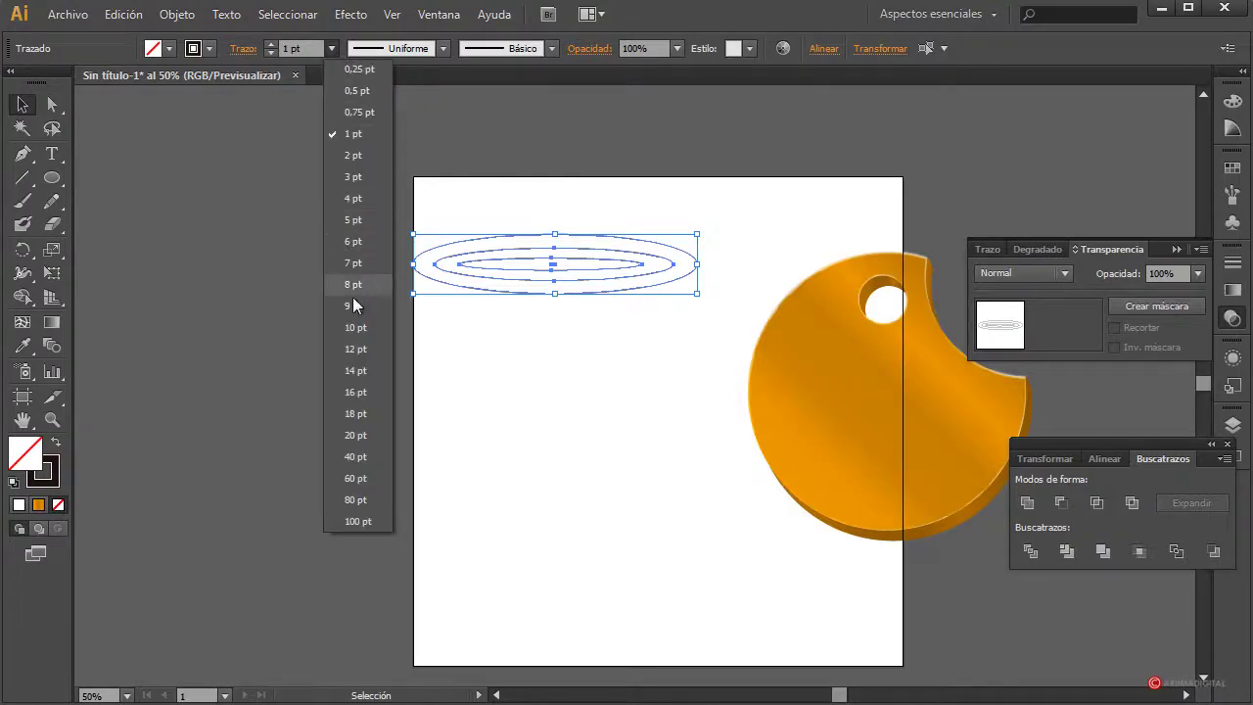
pyautogui.click(356, 328)
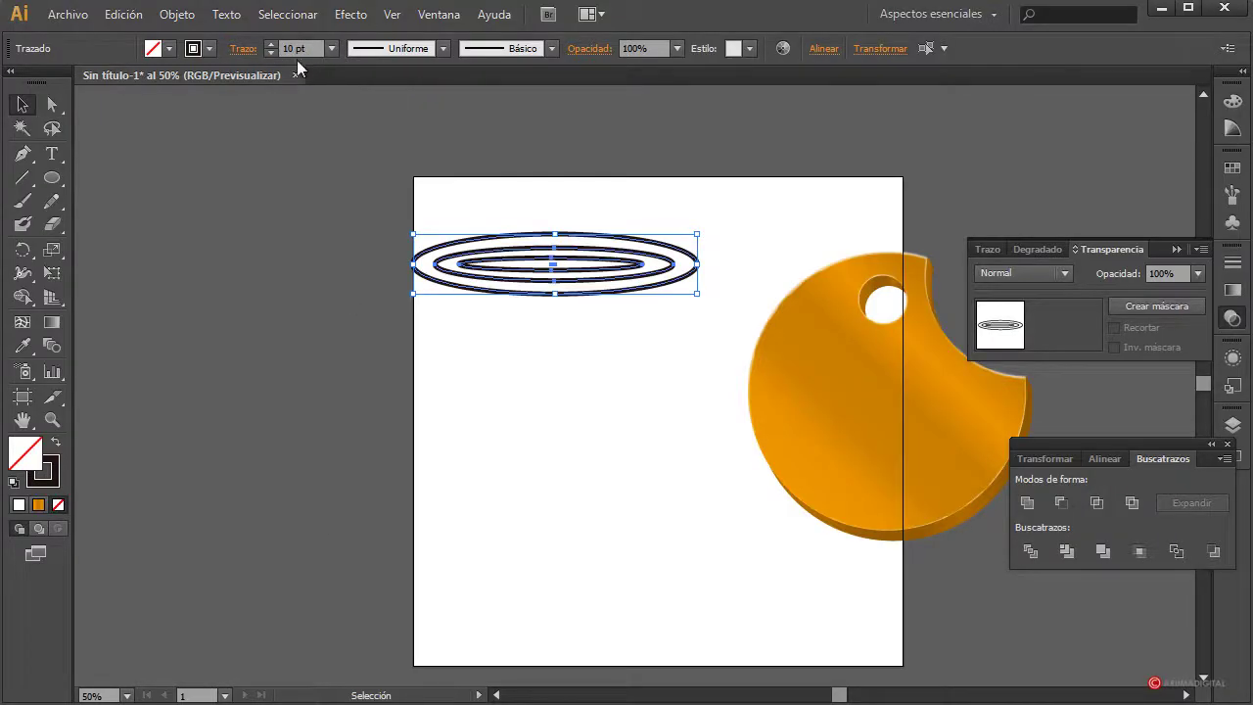
pyautogui.click(178, 14)
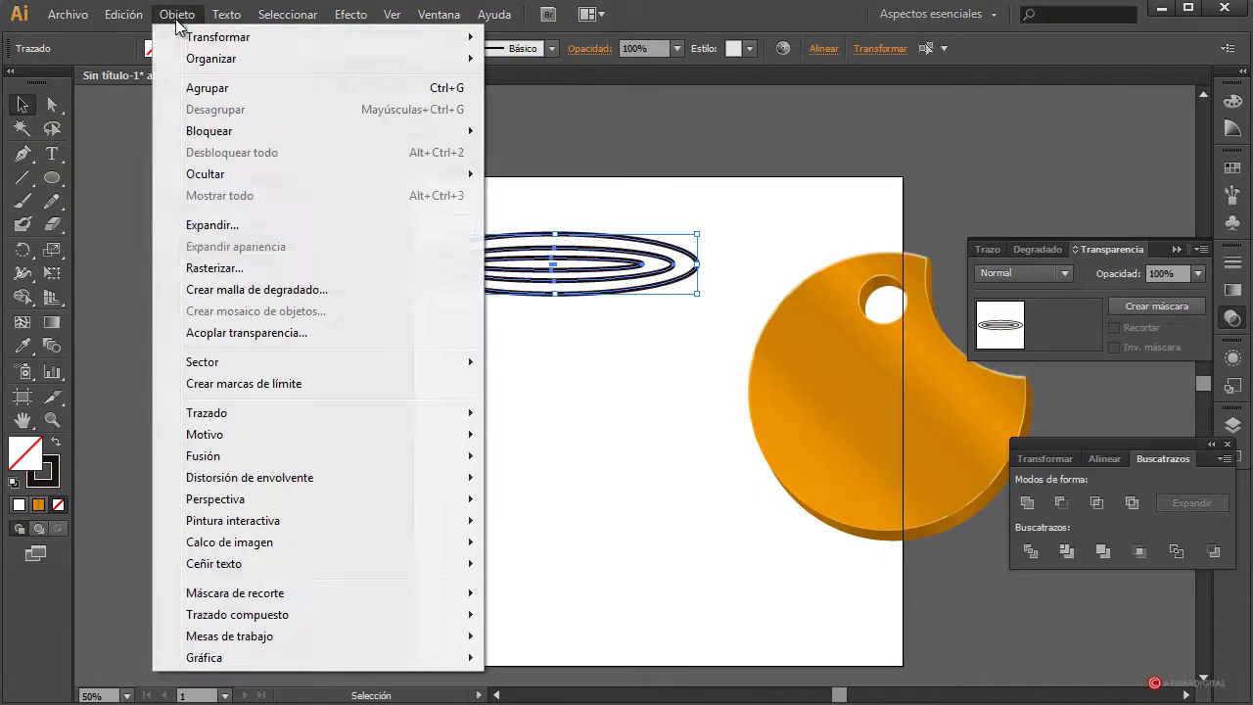
pyautogui.click(194, 225)
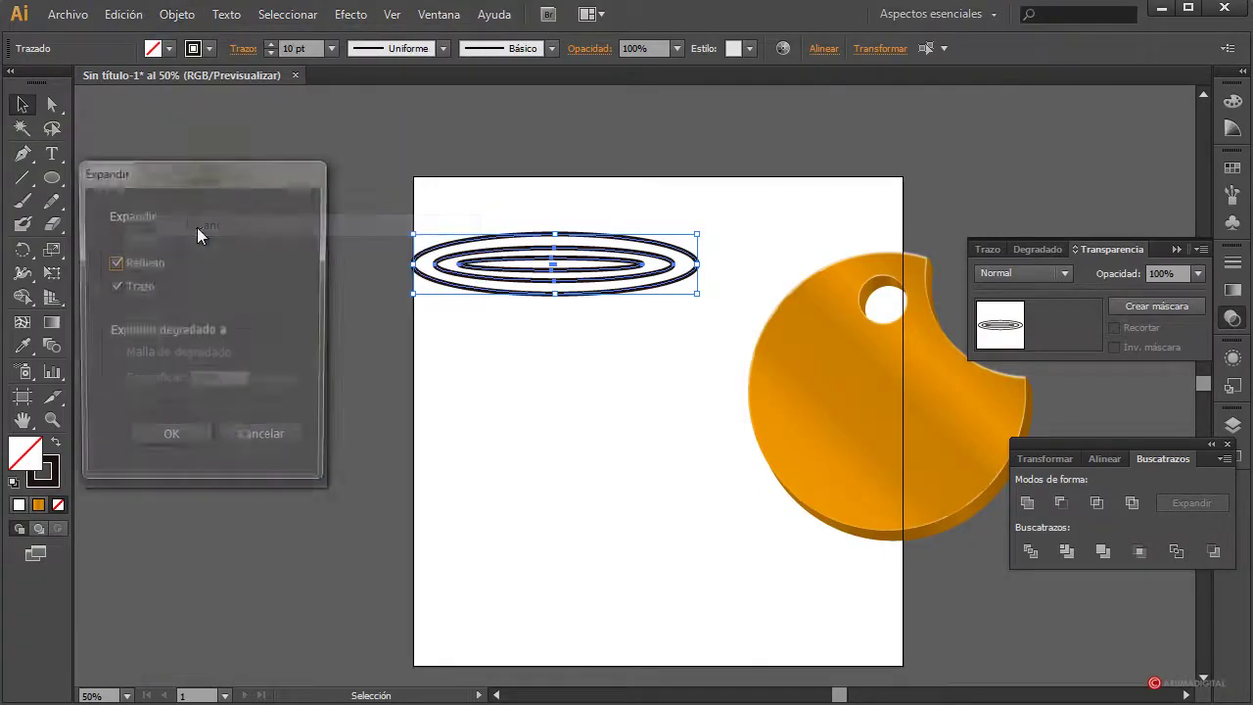
pyautogui.click(168, 442)
pyautogui.click(689, 274)
pyautogui.moveTo(701, 205); pyautogui.dragTo(476, 351)
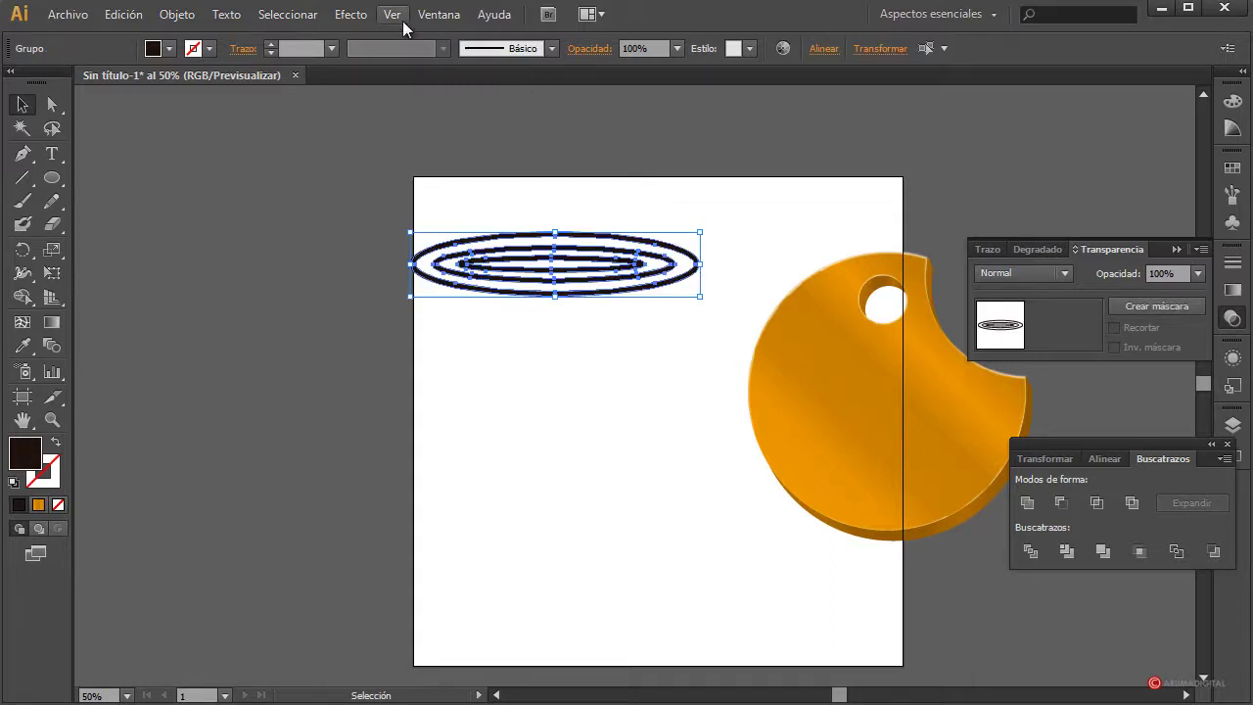
# Apply the Ajustar tweak effect at Horizontal 11 px and Vertical 8 px.
pyautogui.click(352, 15)
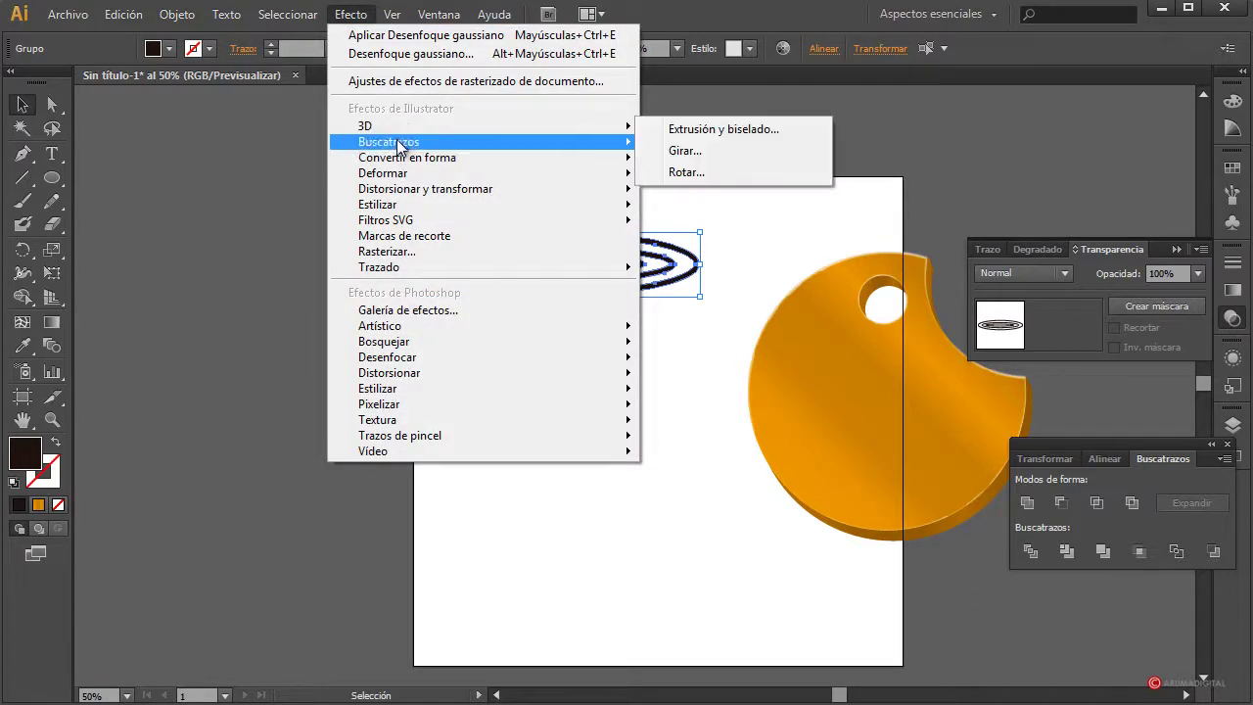
pyautogui.moveTo(381, 174)
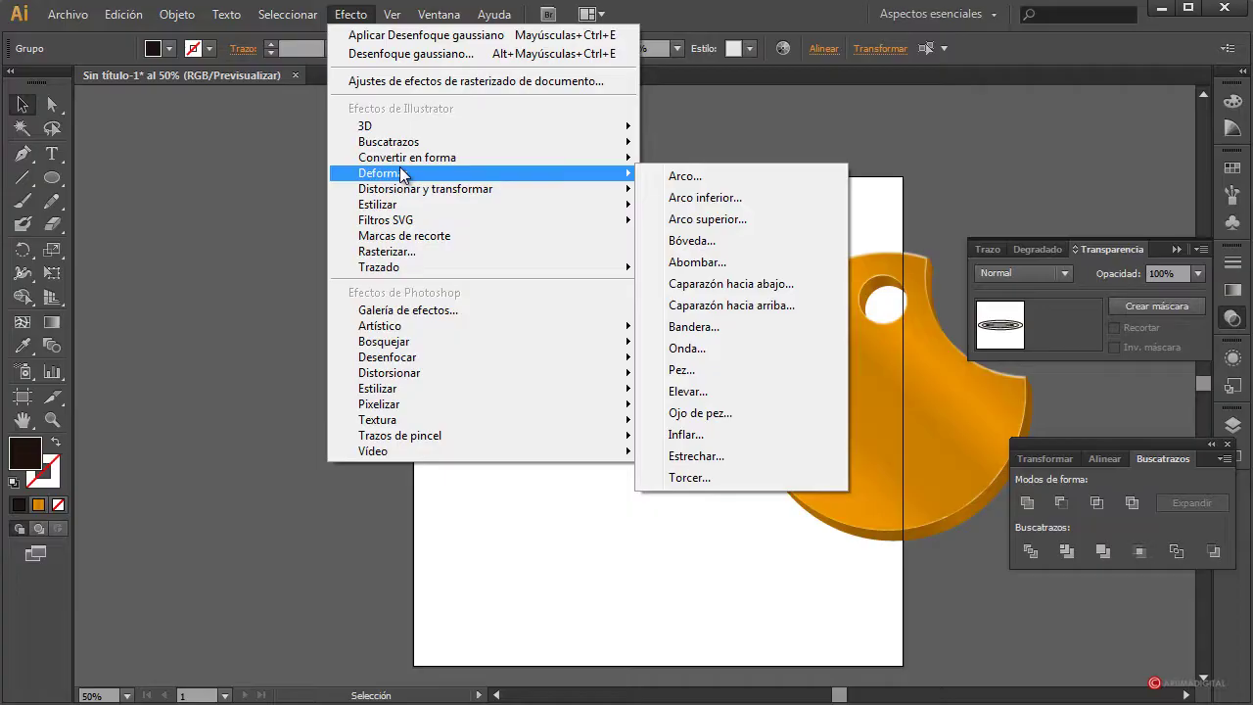
pyautogui.click(666, 189)
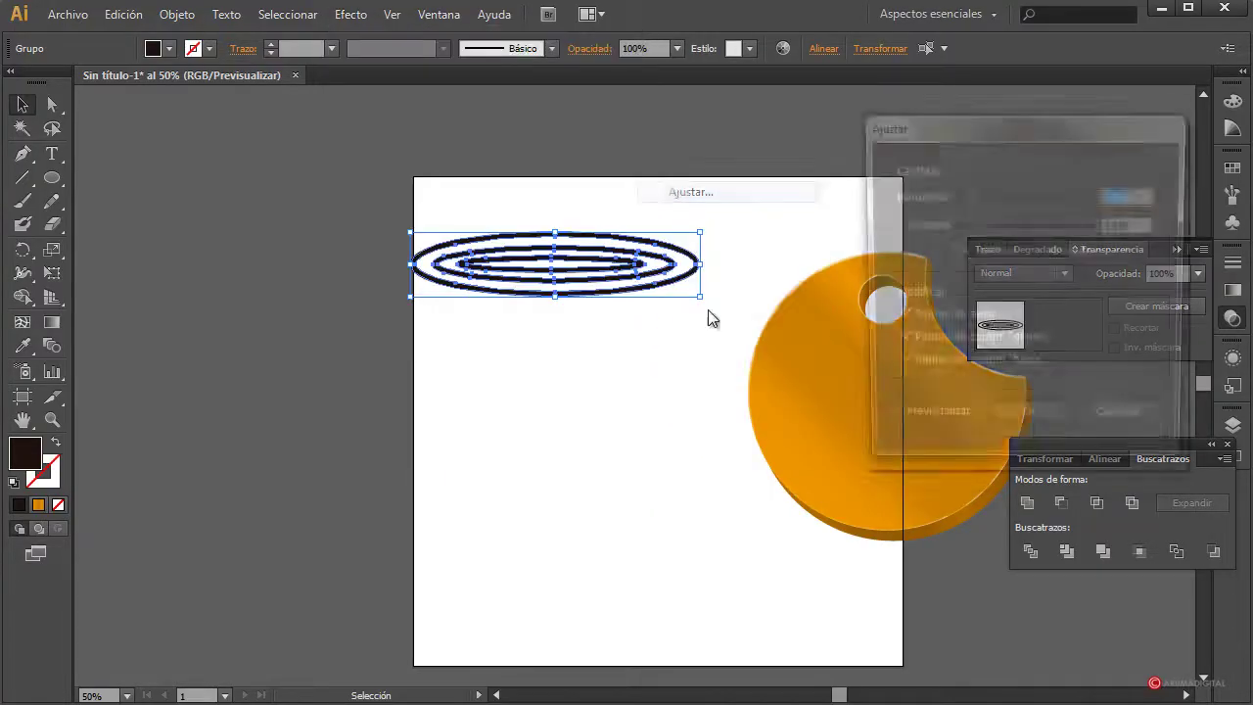
pyautogui.click(911, 421)
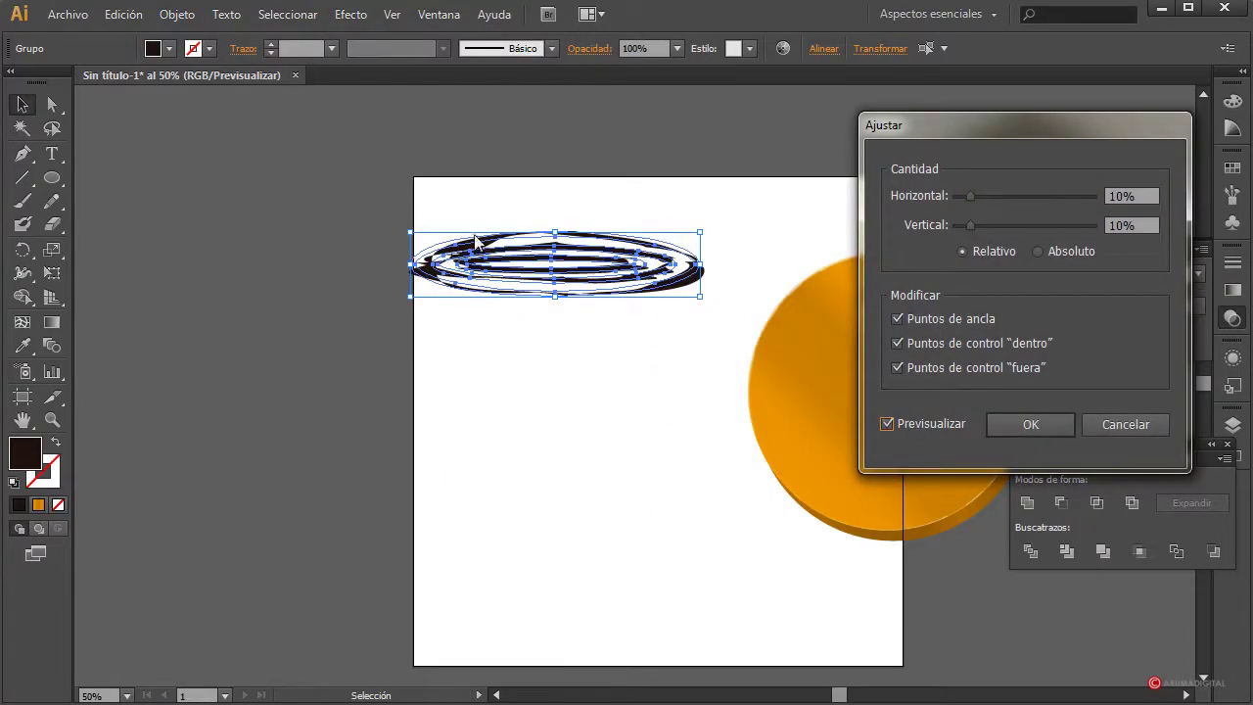
pyautogui.click(1038, 251)
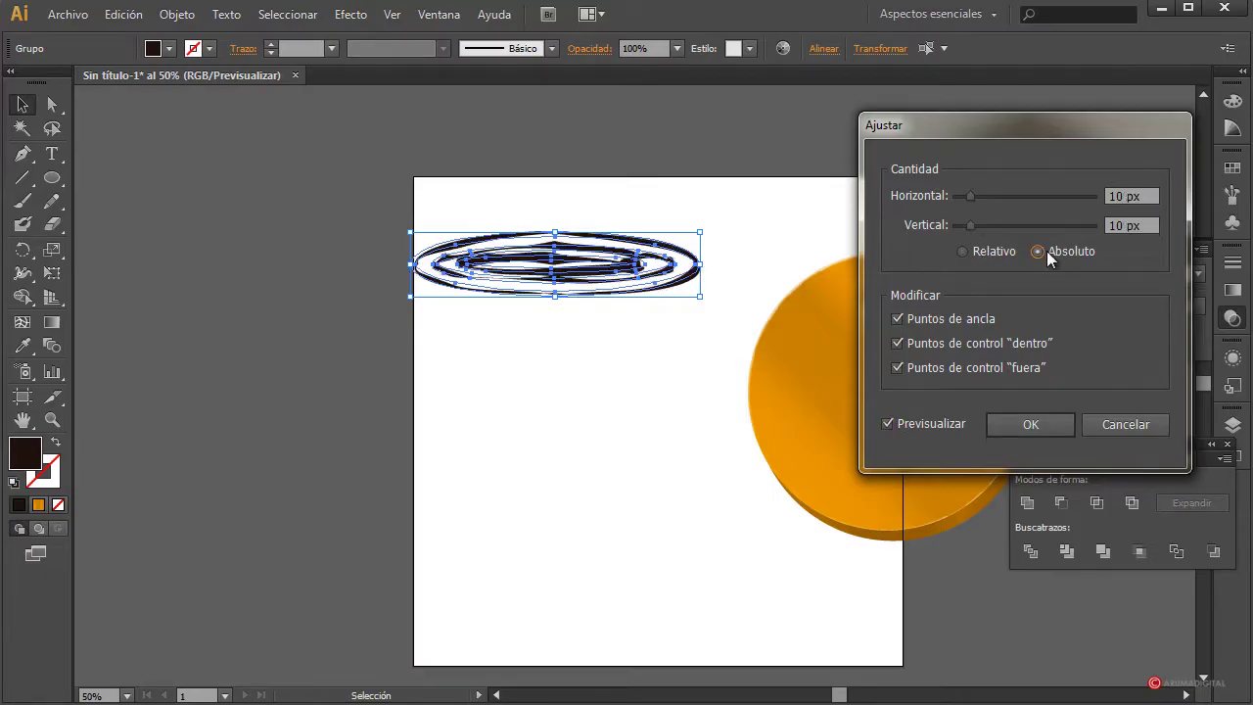
pyautogui.moveTo(972, 199); pyautogui.dragTo(968, 246)
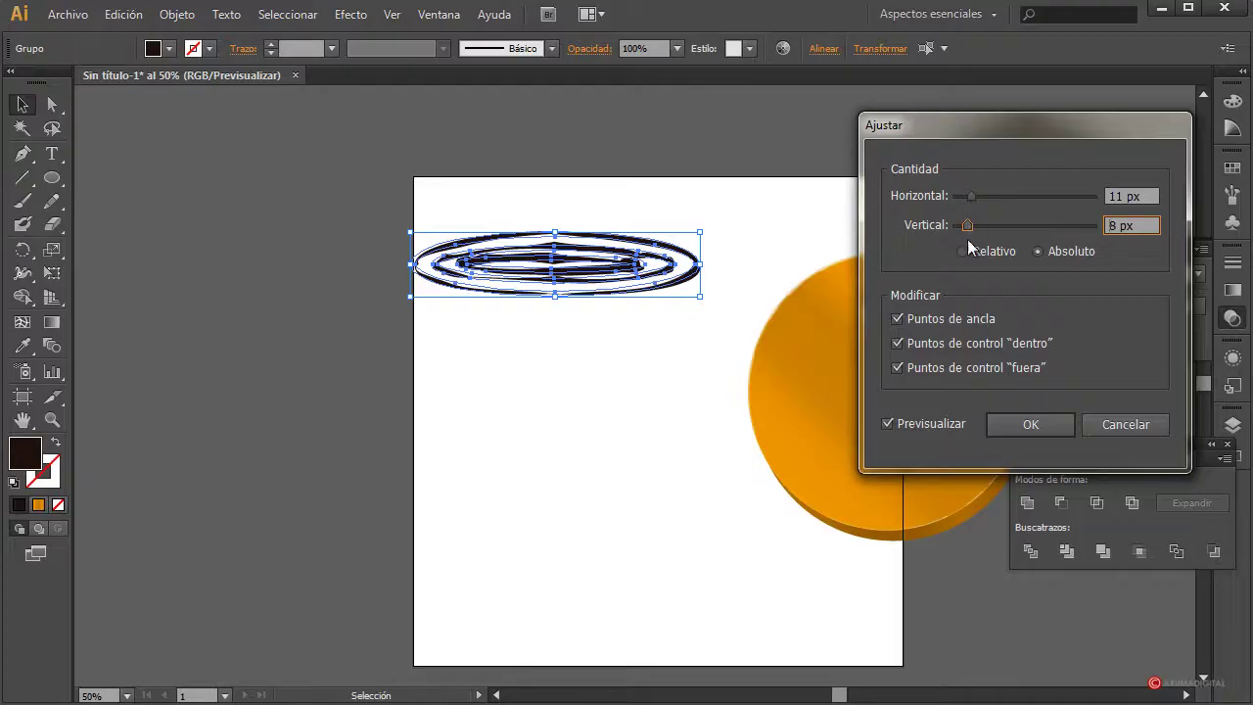
pyautogui.click(898, 369)
pyautogui.click(895, 341)
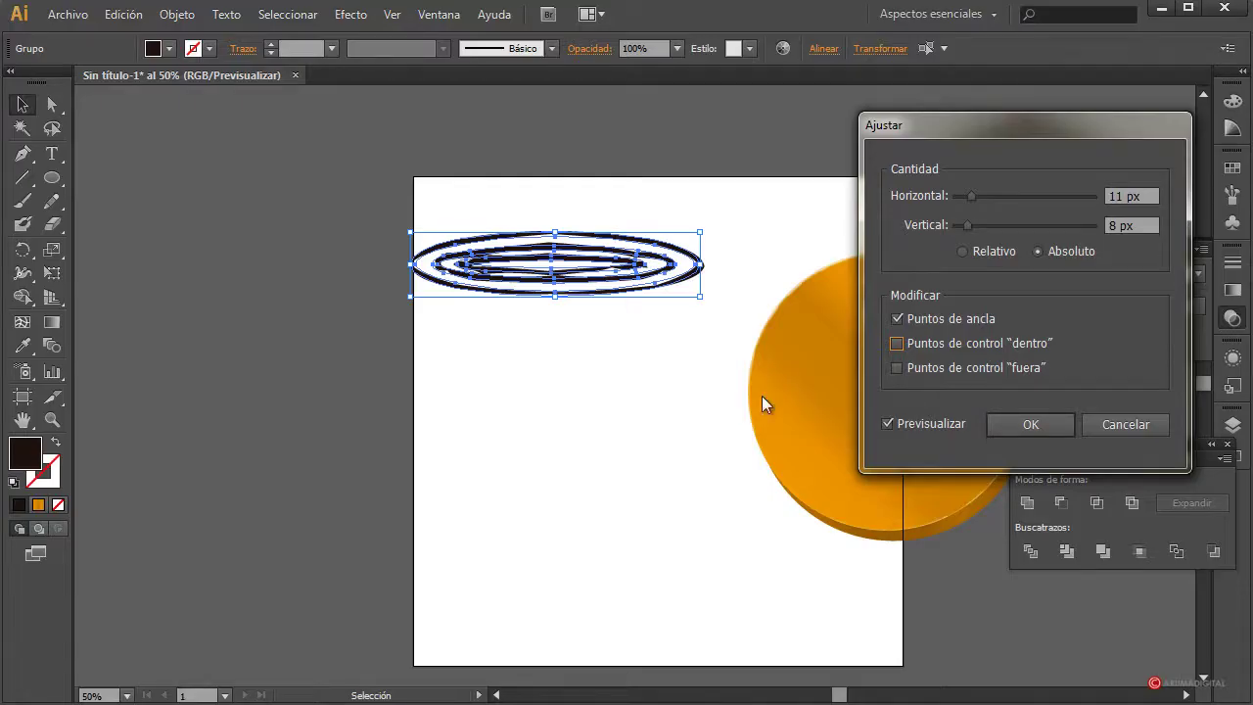
pyautogui.click(1046, 431)
# Try warping the ellipse group's top edge, then undo the warp.
pyautogui.click(430, 209)
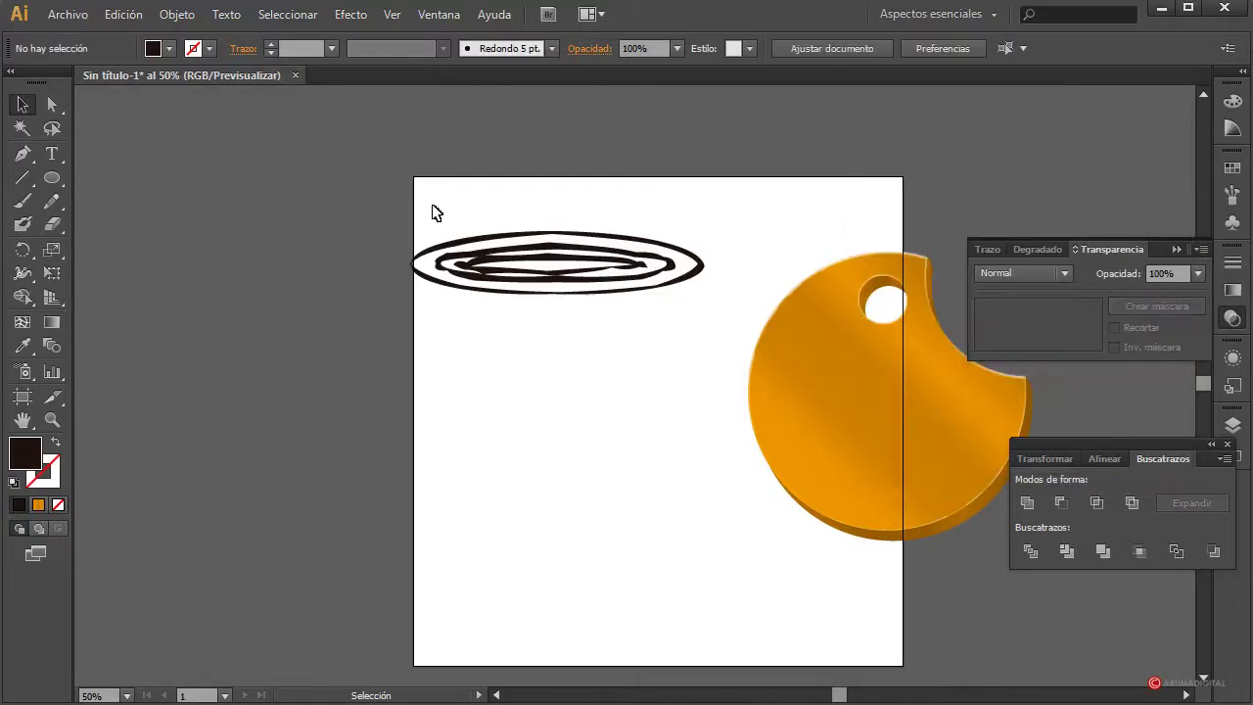
pyautogui.moveTo(446, 215); pyautogui.dragTo(713, 372)
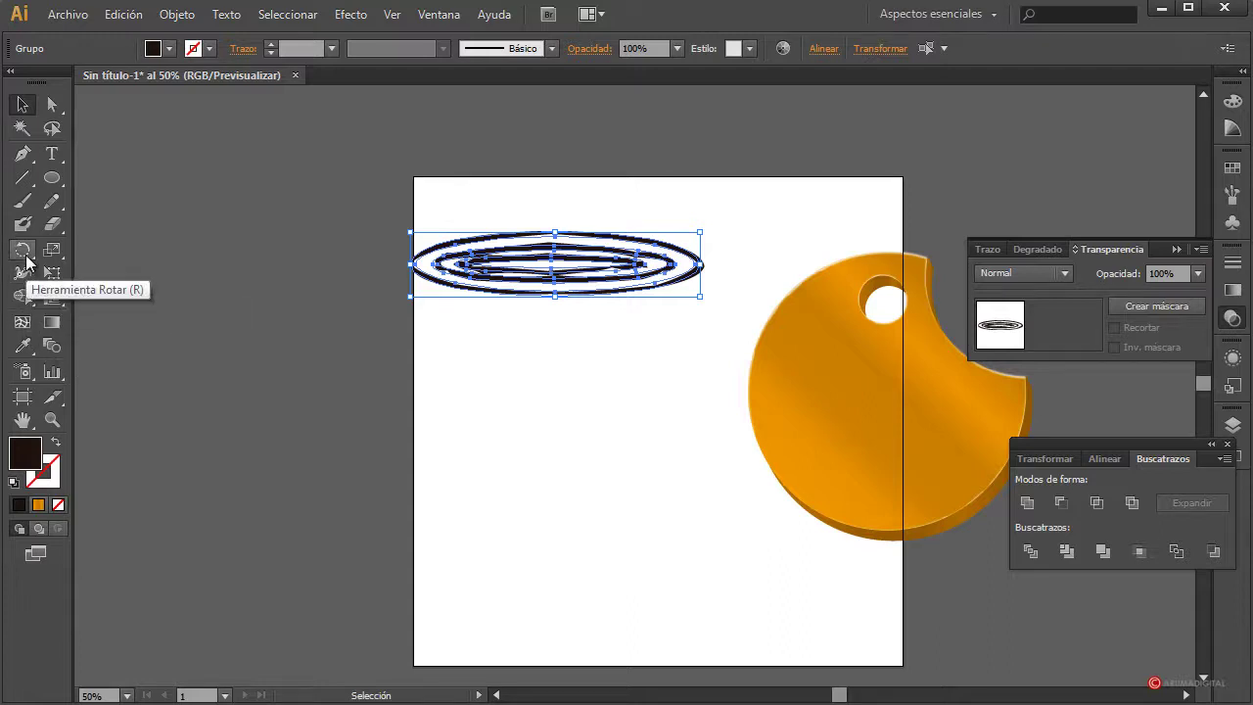
pyautogui.moveTo(22, 274); pyautogui.dragTo(98, 294)
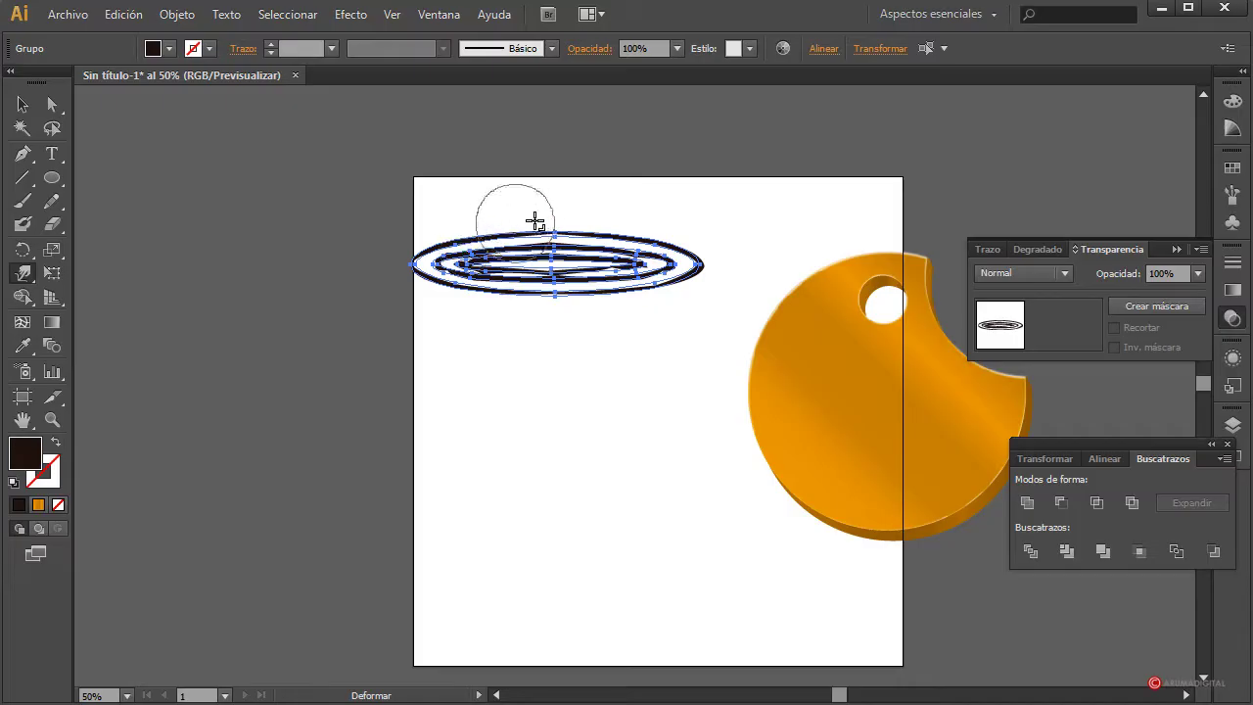
pyautogui.moveTo(519, 216)
pyautogui.mouseDown()
pyautogui.moveTo(573, 244)
pyautogui.moveTo(497, 251)
pyautogui.moveTo(629, 294)
pyautogui.mouseUp()
pyautogui.hotkey('ctrl', 'z')
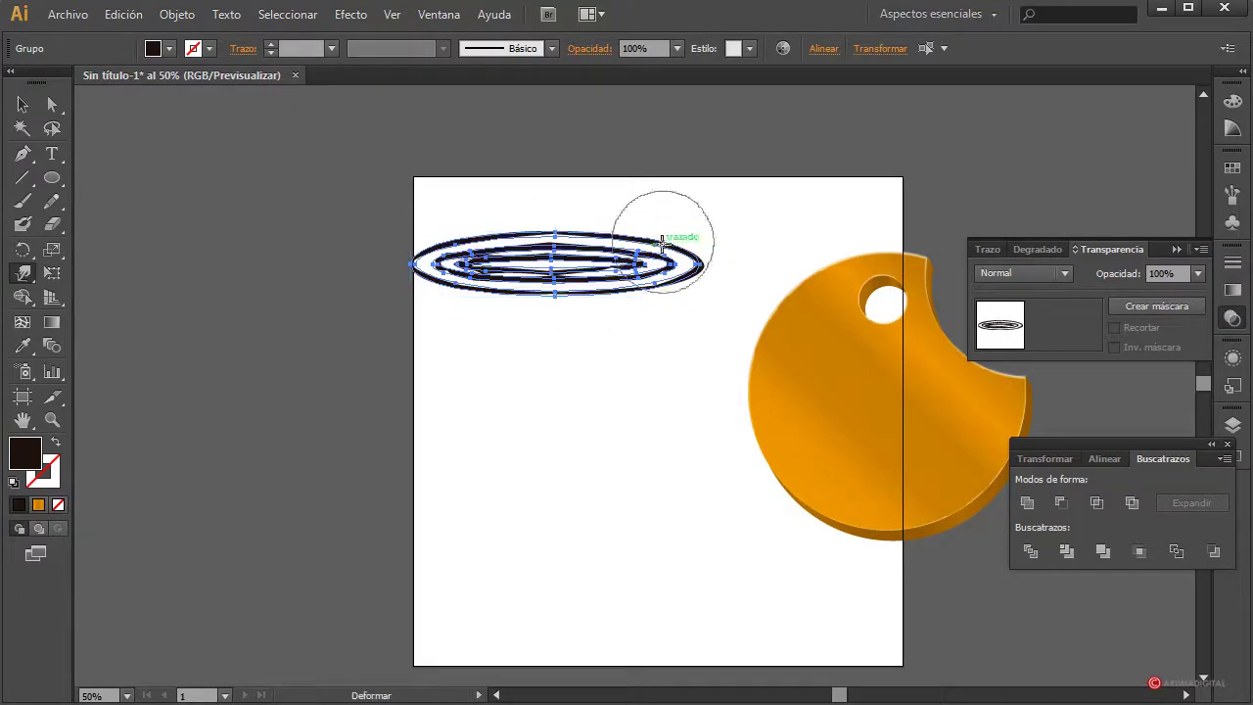
# Stretch the ellipse group wider and move it left past the page edge.
pyautogui.click(23, 105)
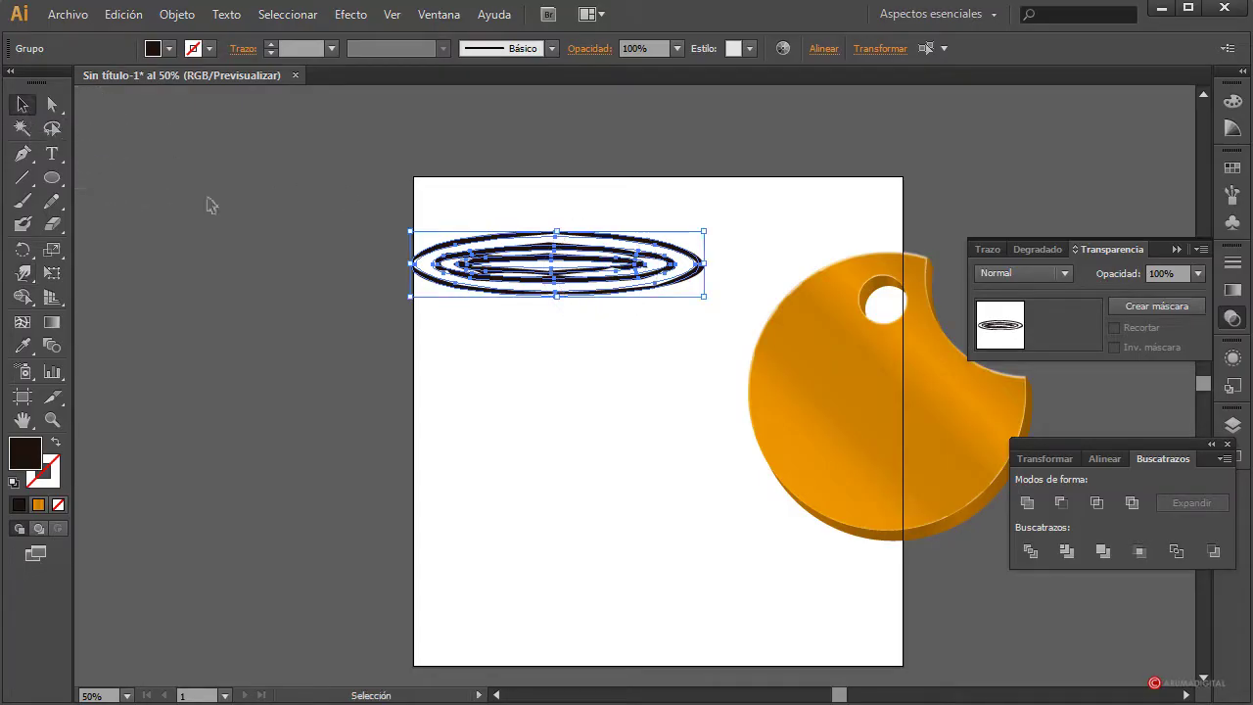
pyautogui.moveTo(704, 264); pyautogui.dragTo(813, 264)
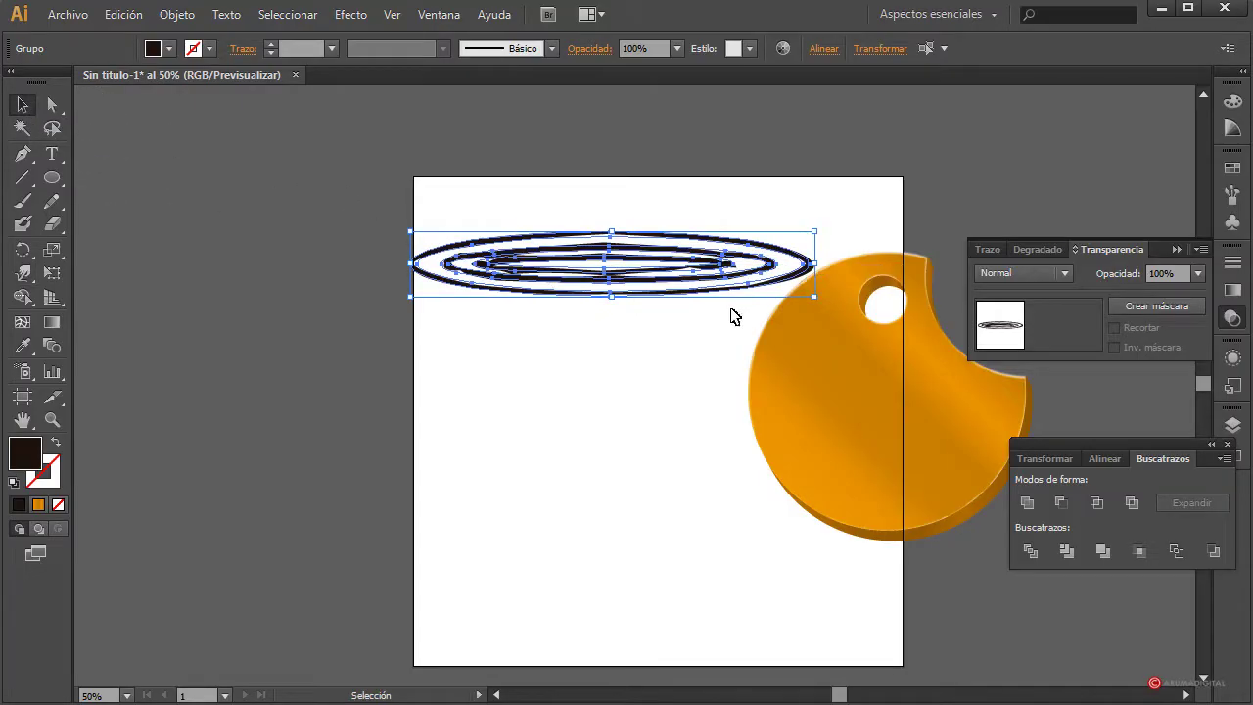
pyautogui.moveTo(607, 245); pyautogui.dragTo(512, 245)
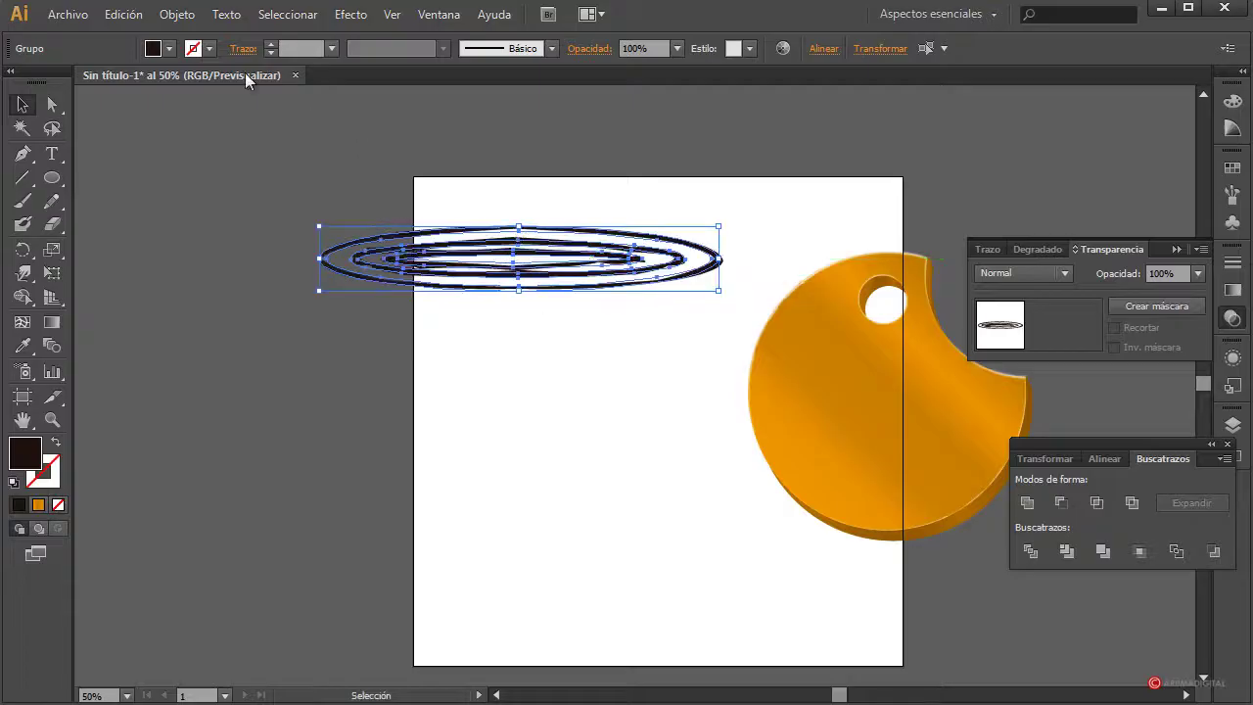
pyautogui.click(177, 13)
# Group the ellipses and duplicate the group downward into five staggered copies.
pyautogui.click(195, 89)
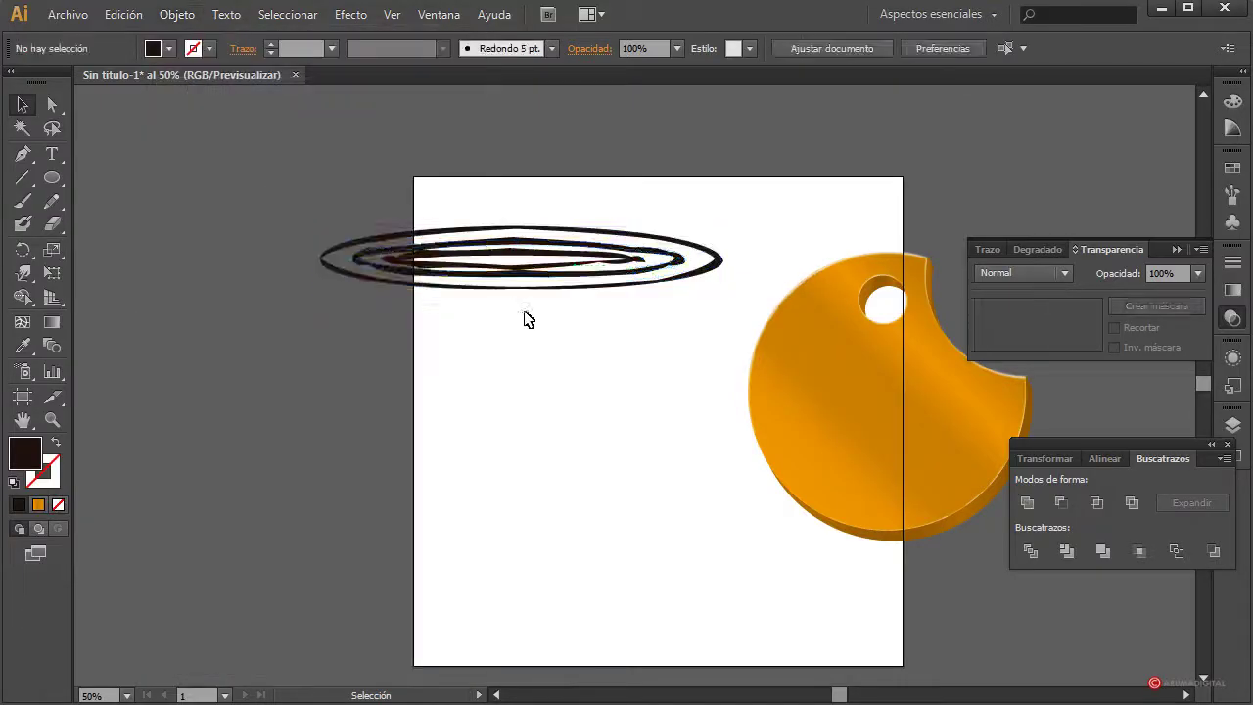
pyautogui.moveTo(533, 279)
pyautogui.mouseDown()
pyautogui.moveTo(538, 359)
pyautogui.moveTo(454, 434)
pyautogui.moveTo(449, 422)
pyautogui.moveTo(588, 506)
pyautogui.moveTo(554, 575)
pyautogui.mouseUp()
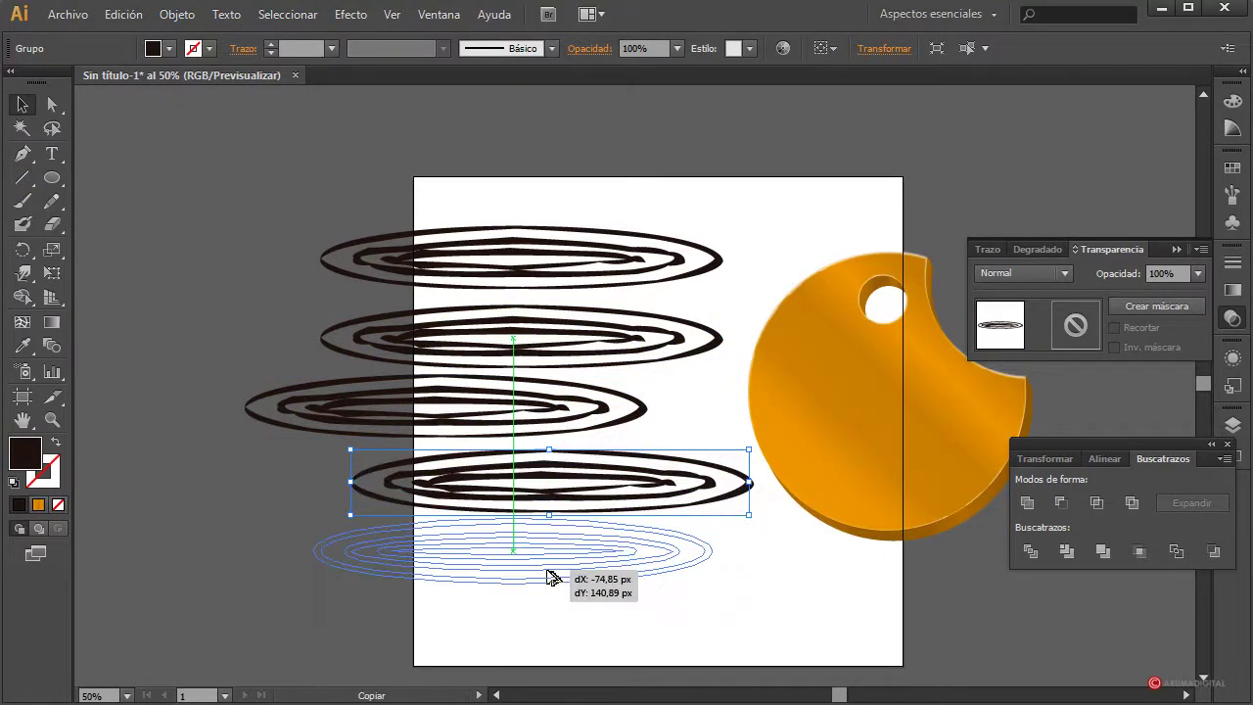
pyautogui.moveTo(545, 291); pyautogui.dragTo(532, 302)
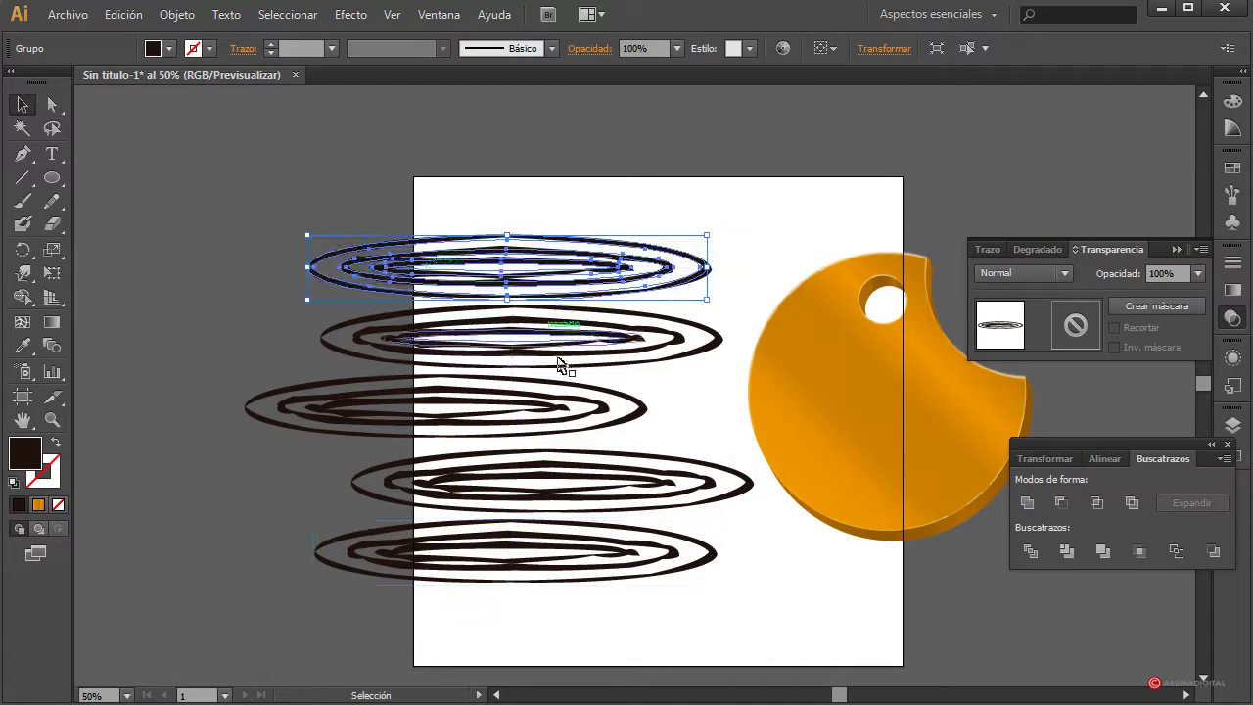
pyautogui.moveTo(279, 174); pyautogui.dragTo(585, 634)
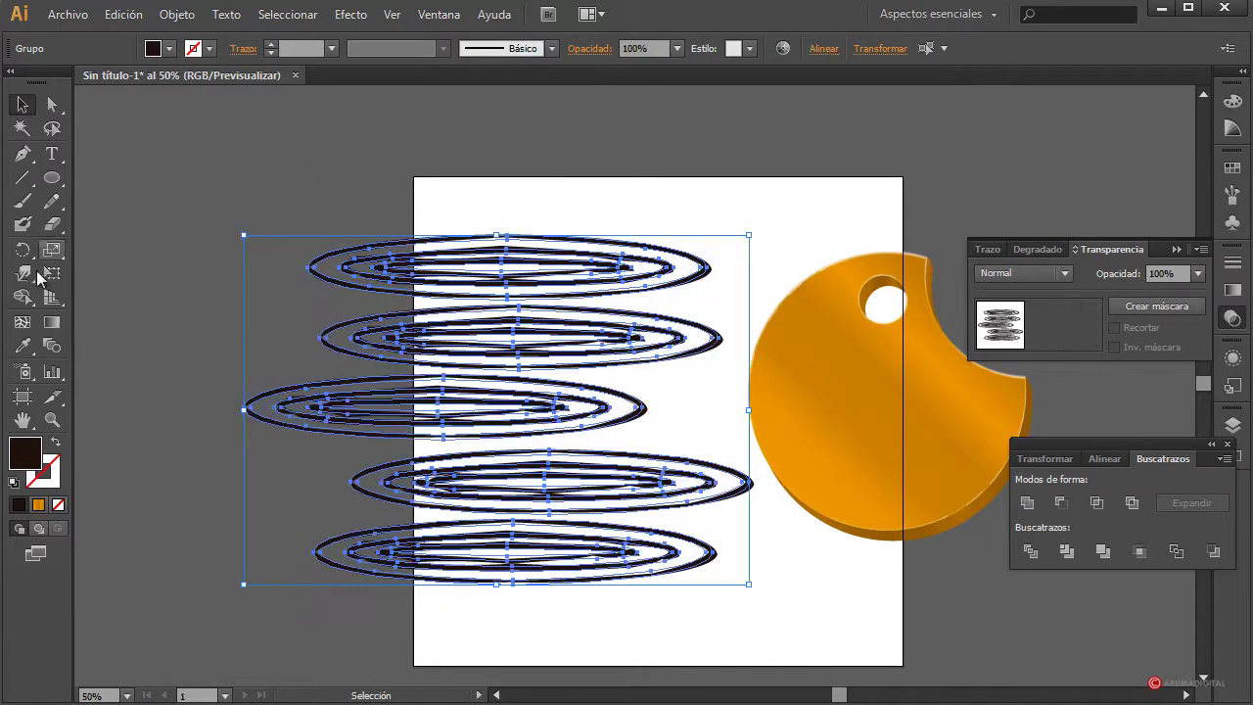
pyautogui.click(22, 274)
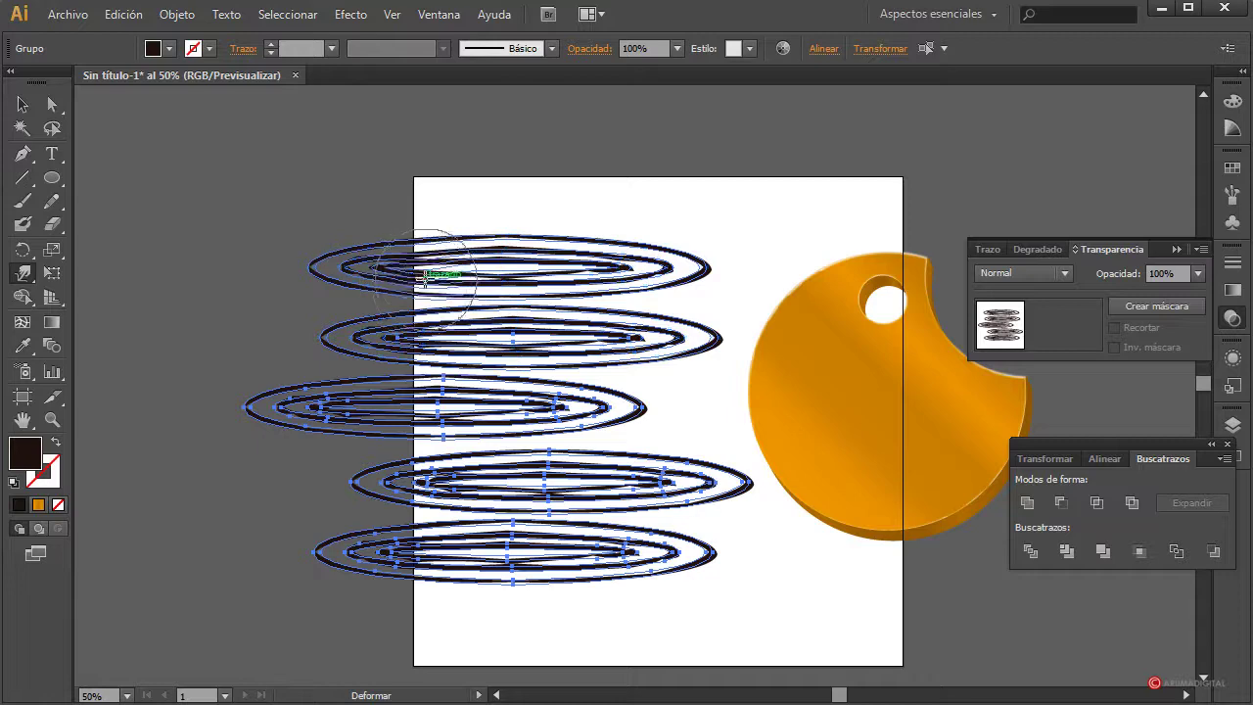
# Warp the stacked black ellipse groups into irregular, wavy wood-grain bands.
pyautogui.moveTo(425, 277)
pyautogui.mouseDown()
pyautogui.moveTo(593, 269)
pyautogui.moveTo(574, 252)
pyautogui.moveTo(497, 245)
pyautogui.moveTo(656, 247)
pyautogui.moveTo(532, 210)
pyautogui.moveTo(294, 224)
pyautogui.moveTo(313, 363)
pyautogui.mouseUp()
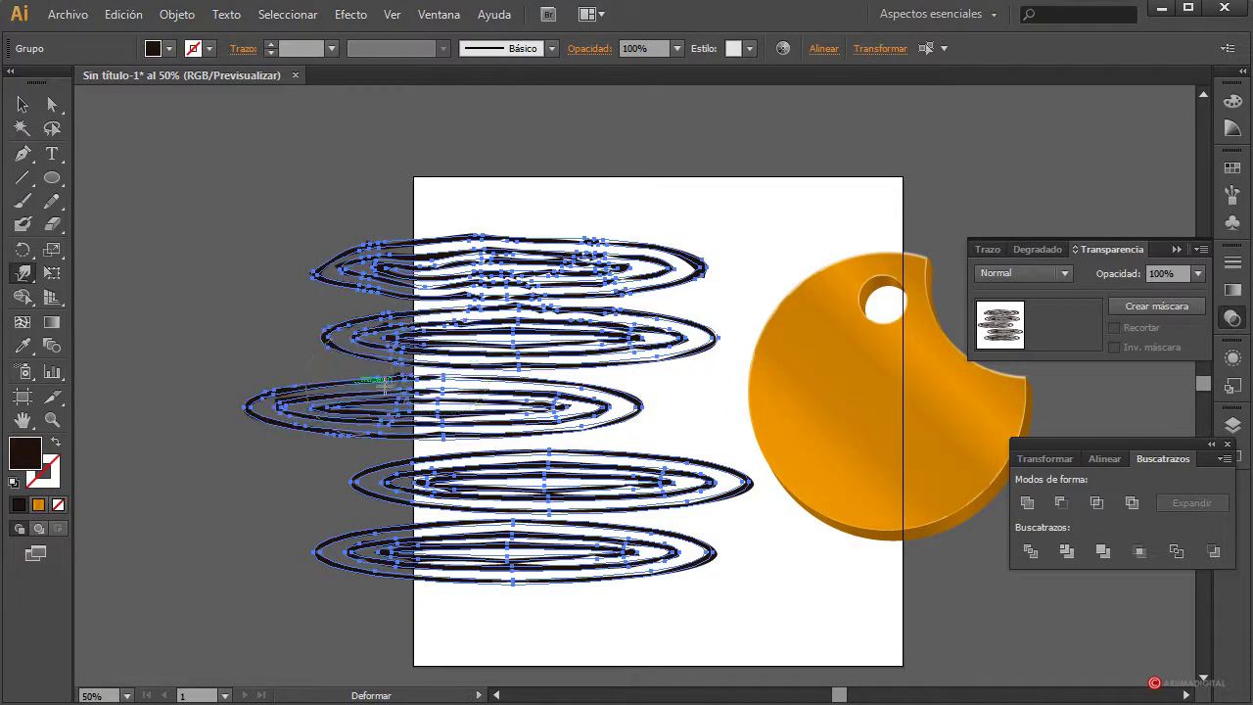
pyautogui.moveTo(385, 387)
pyautogui.mouseDown()
pyautogui.moveTo(685, 337)
pyautogui.moveTo(574, 338)
pyautogui.moveTo(665, 314)
pyautogui.moveTo(572, 357)
pyautogui.moveTo(517, 414)
pyautogui.moveTo(587, 420)
pyautogui.moveTo(378, 425)
pyautogui.moveTo(351, 384)
pyautogui.moveTo(447, 364)
pyautogui.moveTo(627, 411)
pyautogui.moveTo(567, 500)
pyautogui.moveTo(637, 492)
pyautogui.moveTo(679, 448)
pyautogui.mouseUp()
pyautogui.moveTo(509, 470)
pyautogui.mouseDown()
pyautogui.moveTo(404, 460)
pyautogui.moveTo(363, 476)
pyautogui.moveTo(377, 531)
pyautogui.moveTo(420, 574)
pyautogui.moveTo(592, 574)
pyautogui.moveTo(679, 540)
pyautogui.moveTo(593, 462)
pyautogui.moveTo(649, 425)
pyautogui.moveTo(652, 392)
pyautogui.moveTo(637, 377)
pyautogui.moveTo(435, 394)
pyautogui.moveTo(545, 336)
pyautogui.moveTo(447, 330)
pyautogui.moveTo(477, 254)
pyautogui.moveTo(559, 246)
pyautogui.moveTo(548, 333)
pyautogui.moveTo(588, 421)
pyautogui.moveTo(512, 536)
pyautogui.moveTo(381, 538)
pyautogui.mouseUp()
pyautogui.click(24, 104)
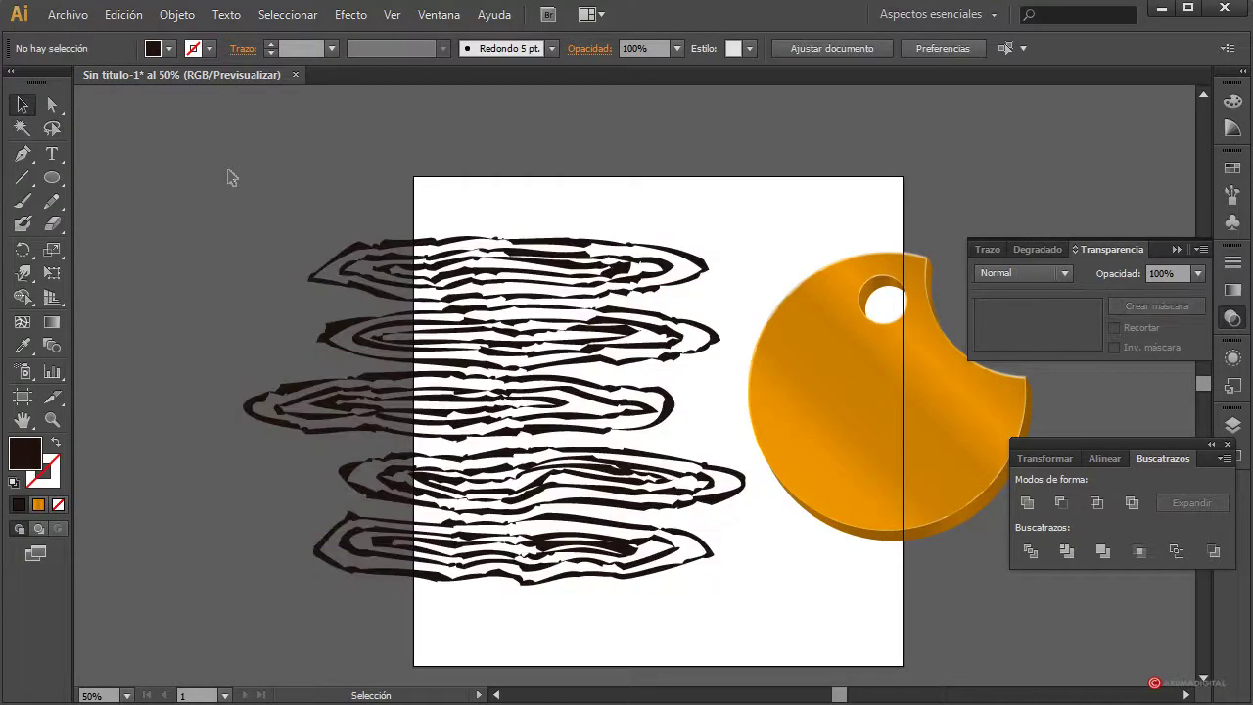
# Select all the warped shapes and group them into one object.
pyautogui.moveTo(229, 176); pyautogui.dragTo(627, 634)
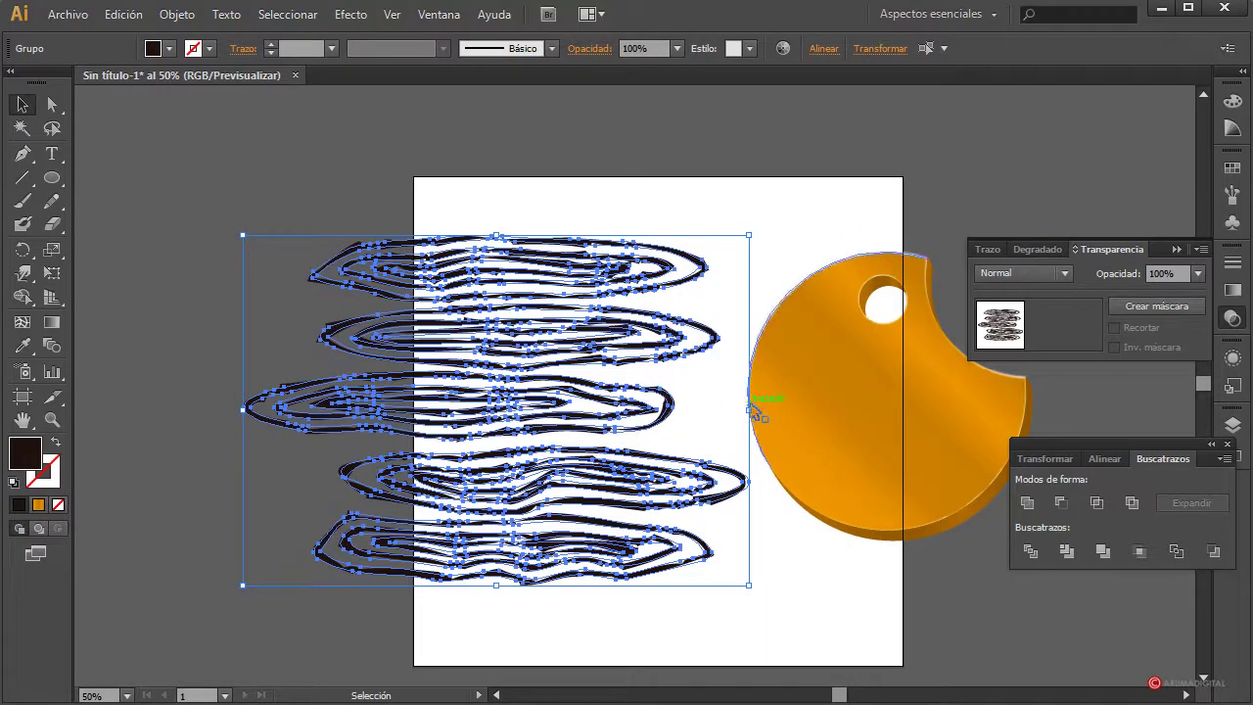
pyautogui.click(811, 583)
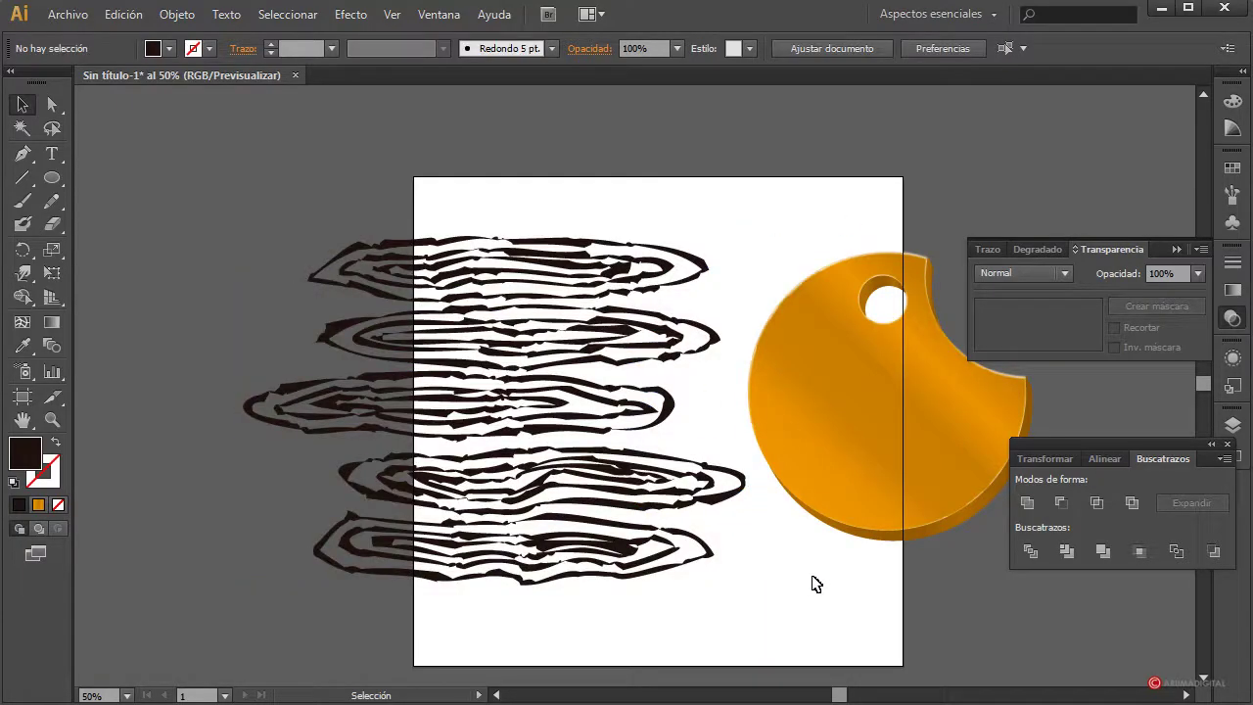
pyautogui.click(452, 257)
pyautogui.moveTo(244, 201); pyautogui.dragTo(629, 616)
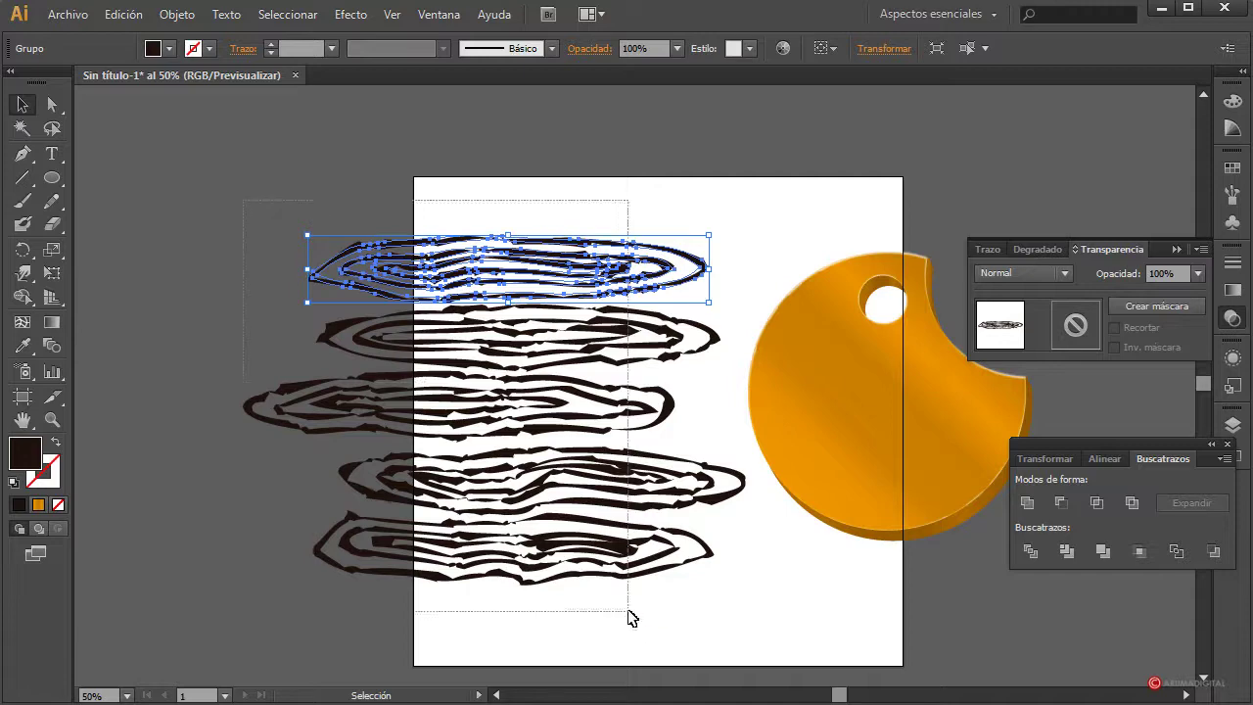
pyautogui.click(177, 14)
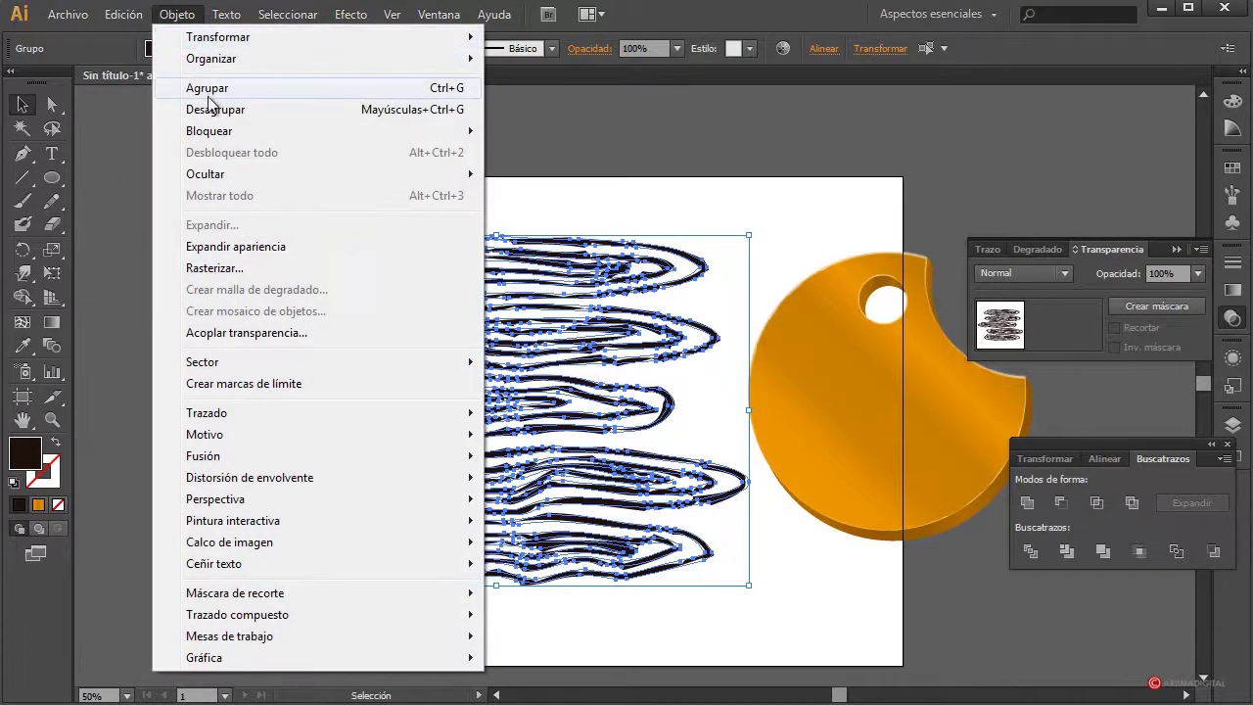
pyautogui.click(209, 90)
# Fill the grouped grain shapes with white.
pyautogui.click(170, 49)
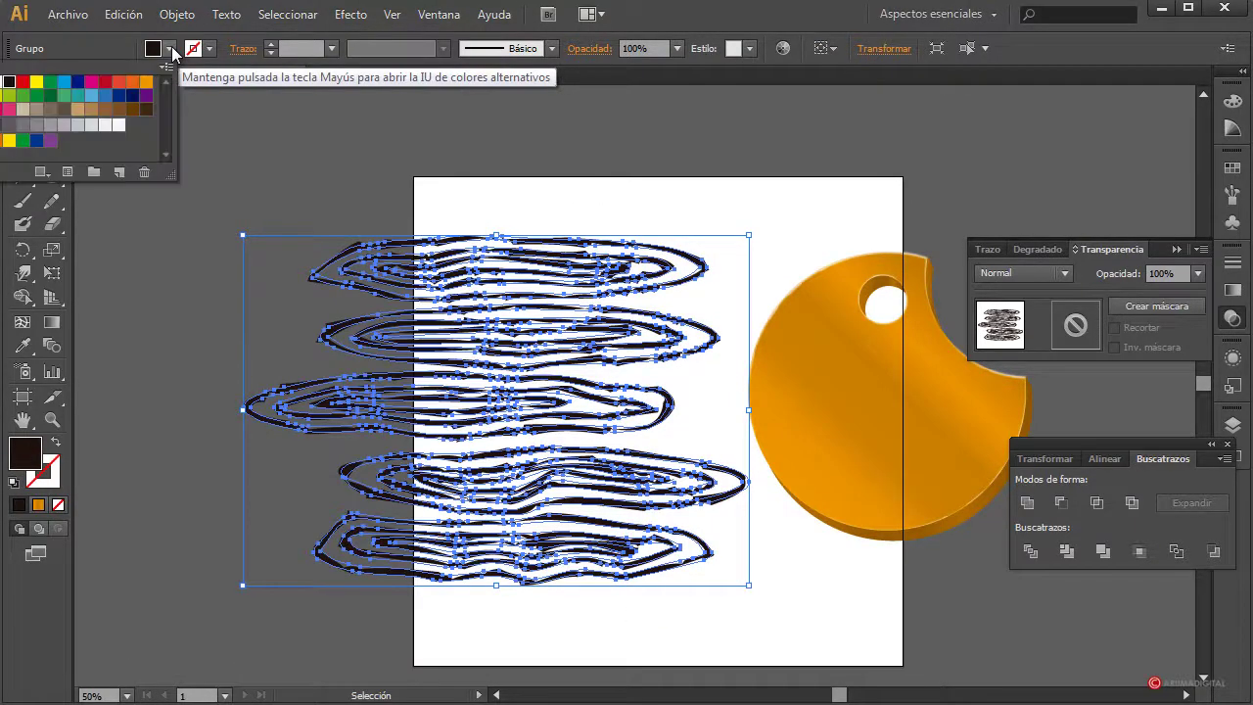
pyautogui.click(118, 124)
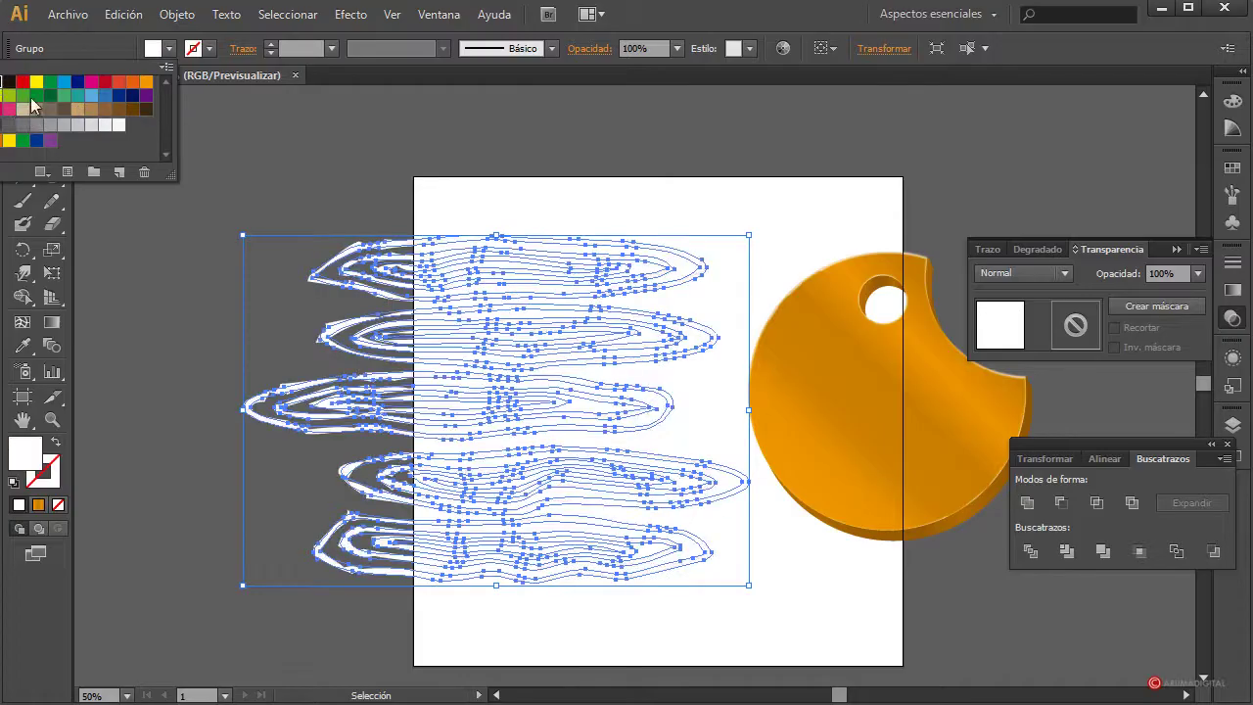
pyautogui.click(410, 206)
pyautogui.moveTo(314, 185); pyautogui.dragTo(511, 613)
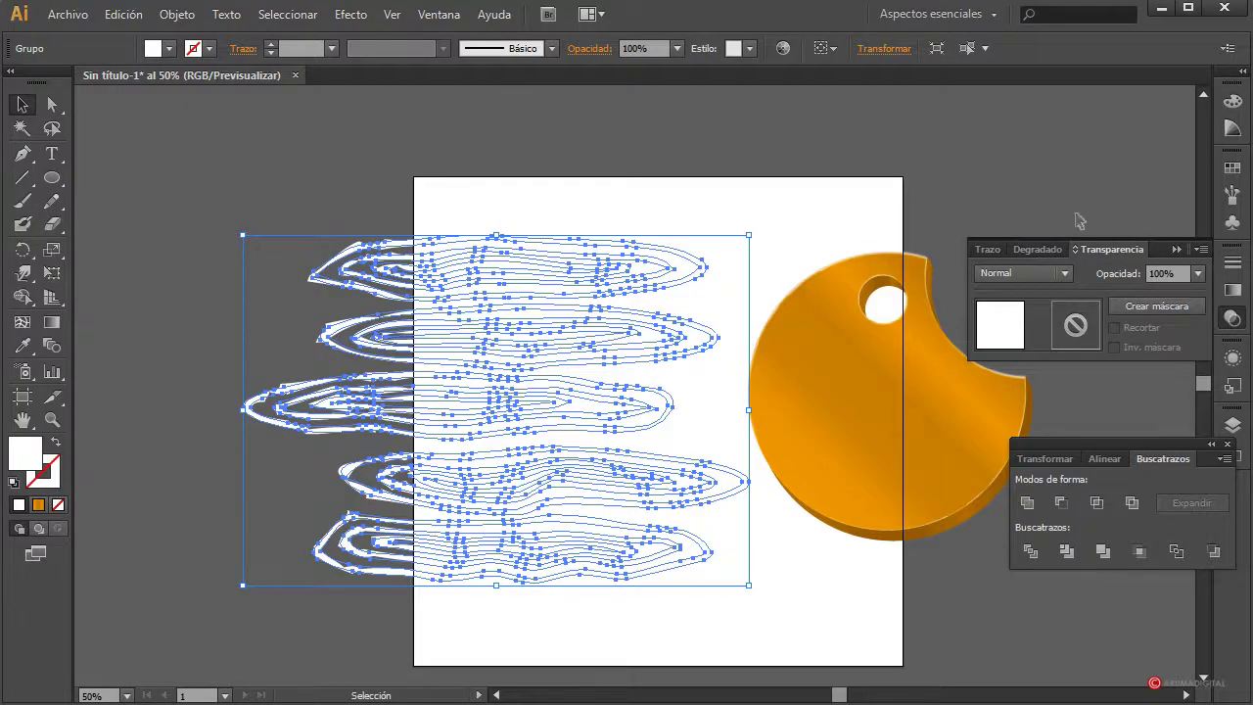
# Apply the tag's orange linear gradient to the grain group.
pyautogui.click(1239, 299)
pyautogui.click(1085, 273)
pyautogui.click(1098, 298)
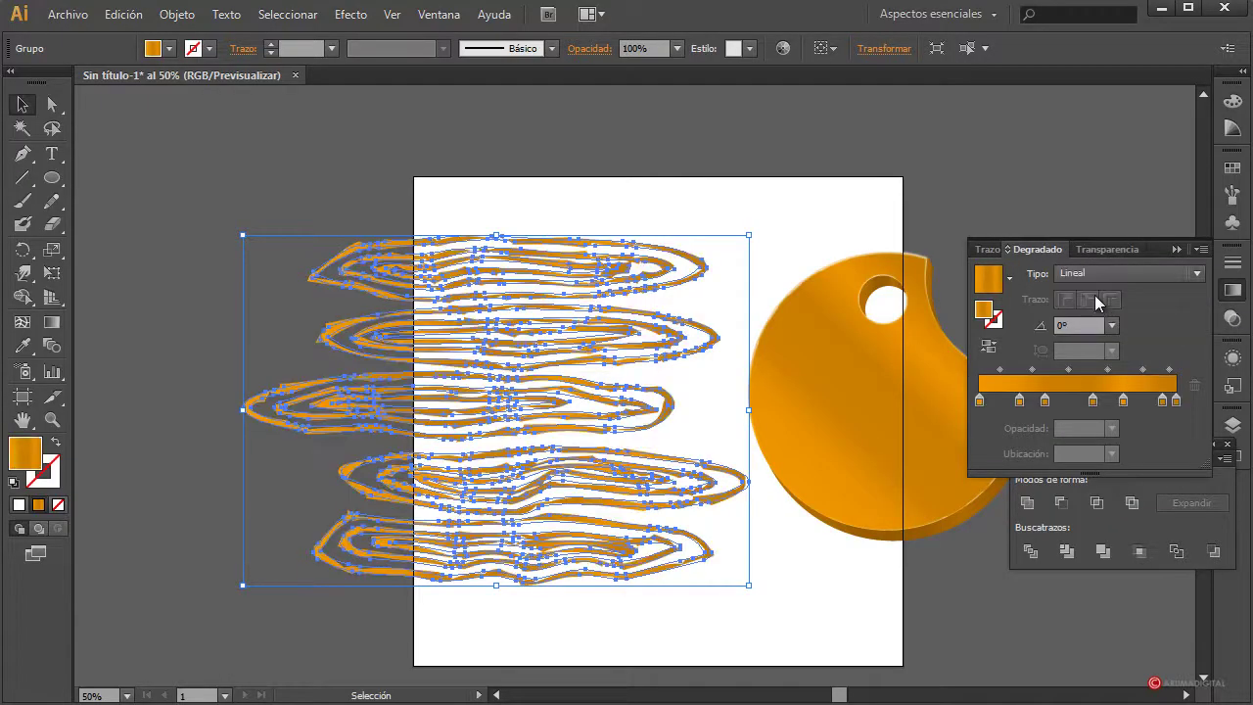
pyautogui.click(760, 181)
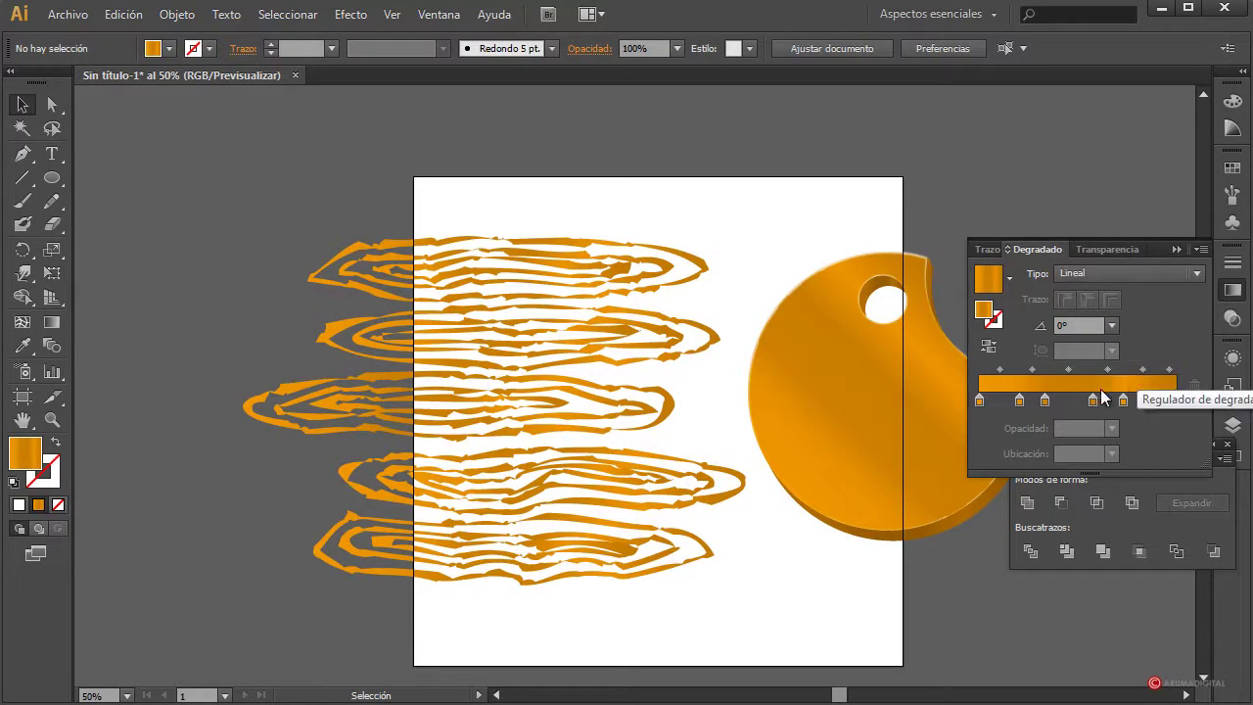
pyautogui.moveTo(388, 185); pyautogui.dragTo(601, 674)
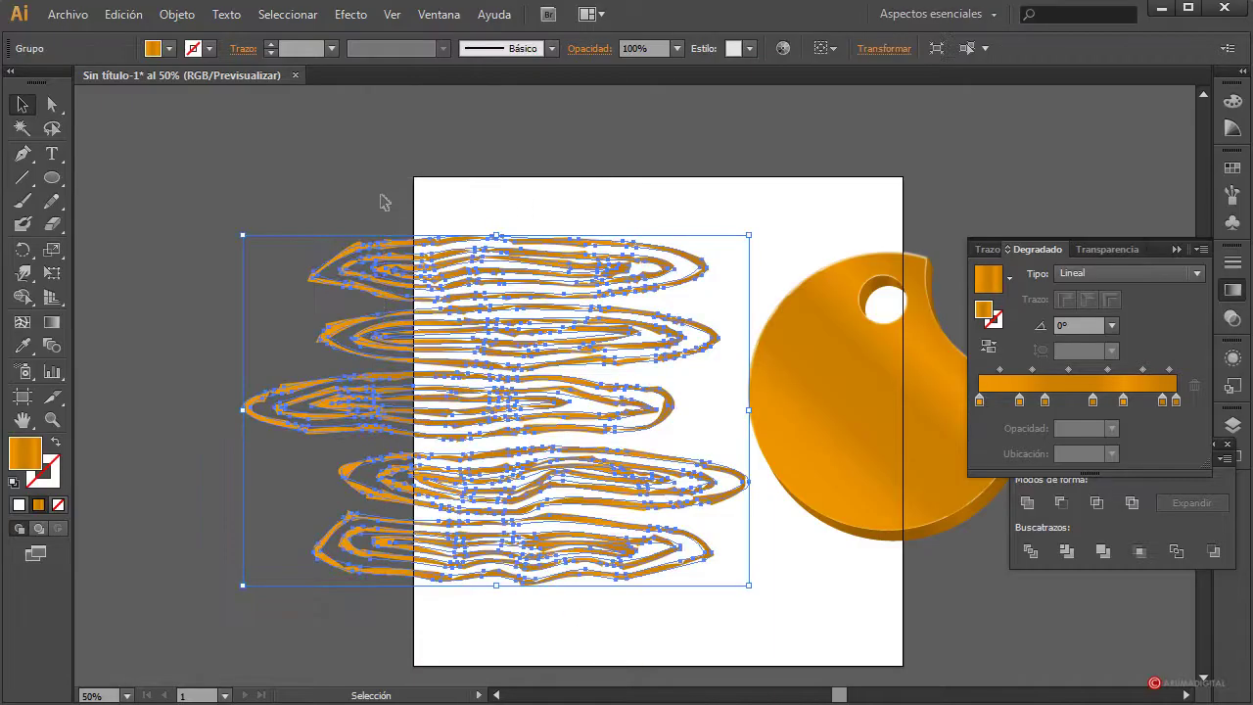
# Give the grain group Aclarar blend mode at 50% opacity.
pyautogui.click(1111, 249)
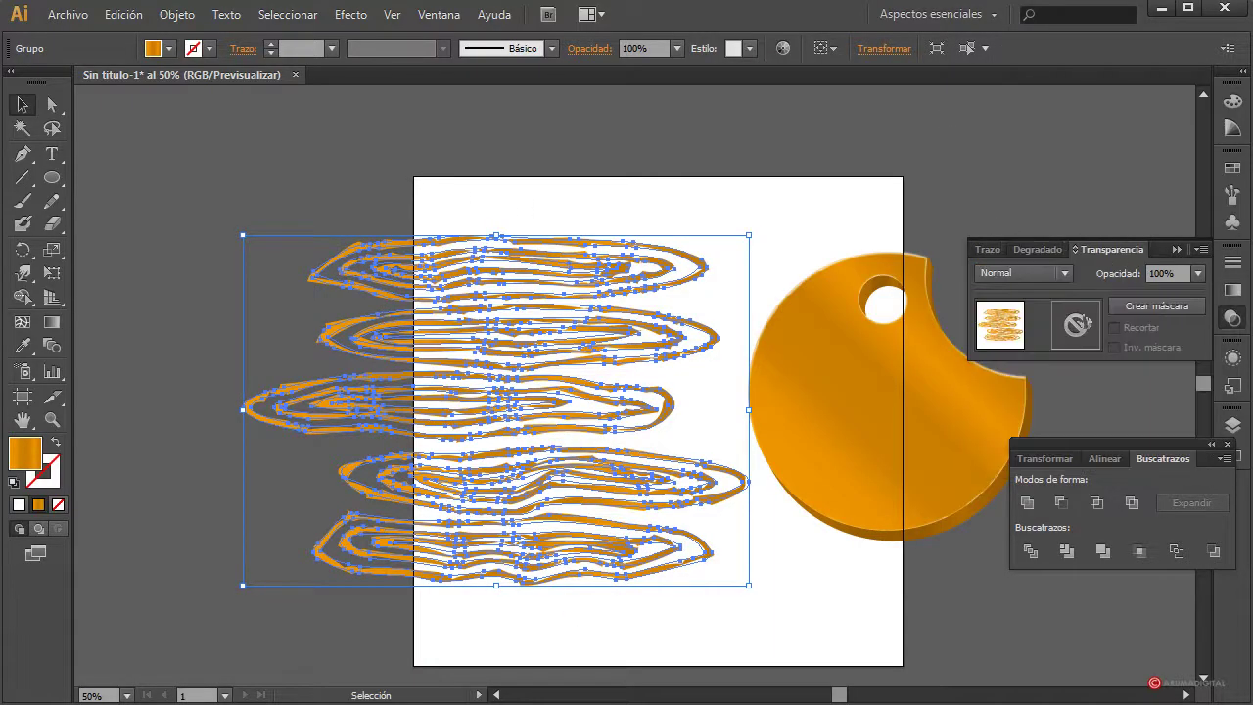
pyautogui.click(1063, 274)
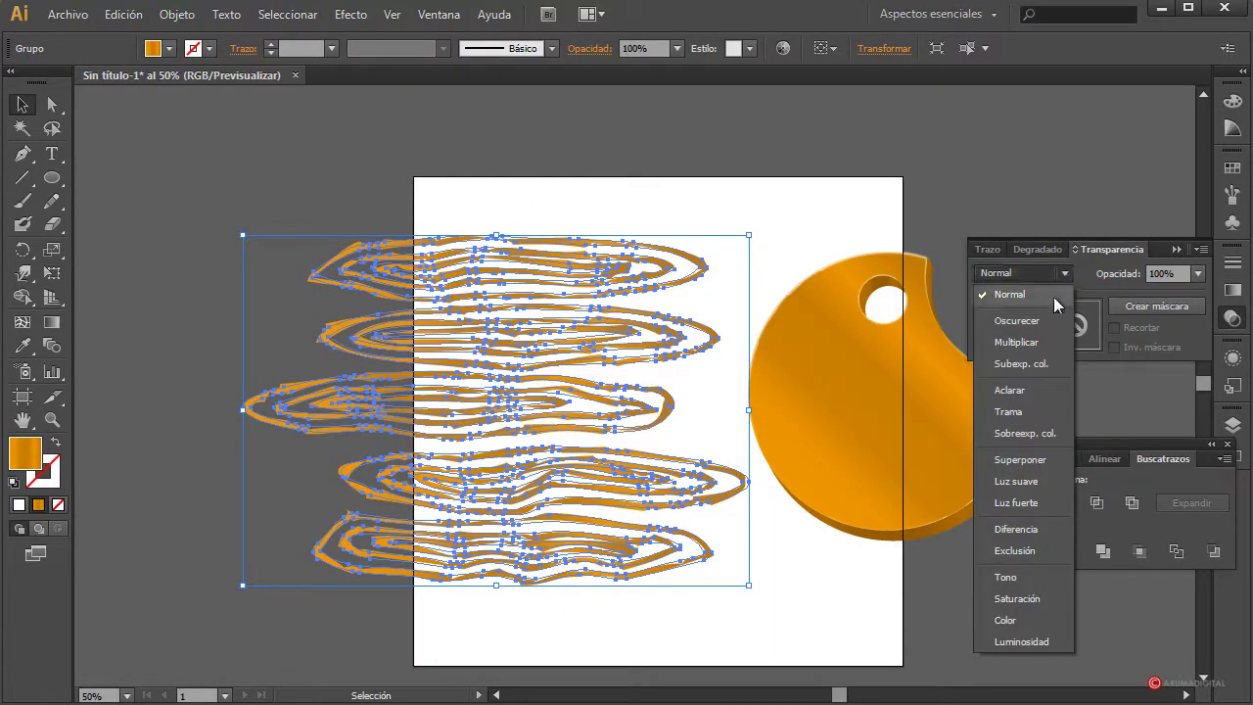
pyautogui.click(1010, 397)
pyautogui.click(1198, 274)
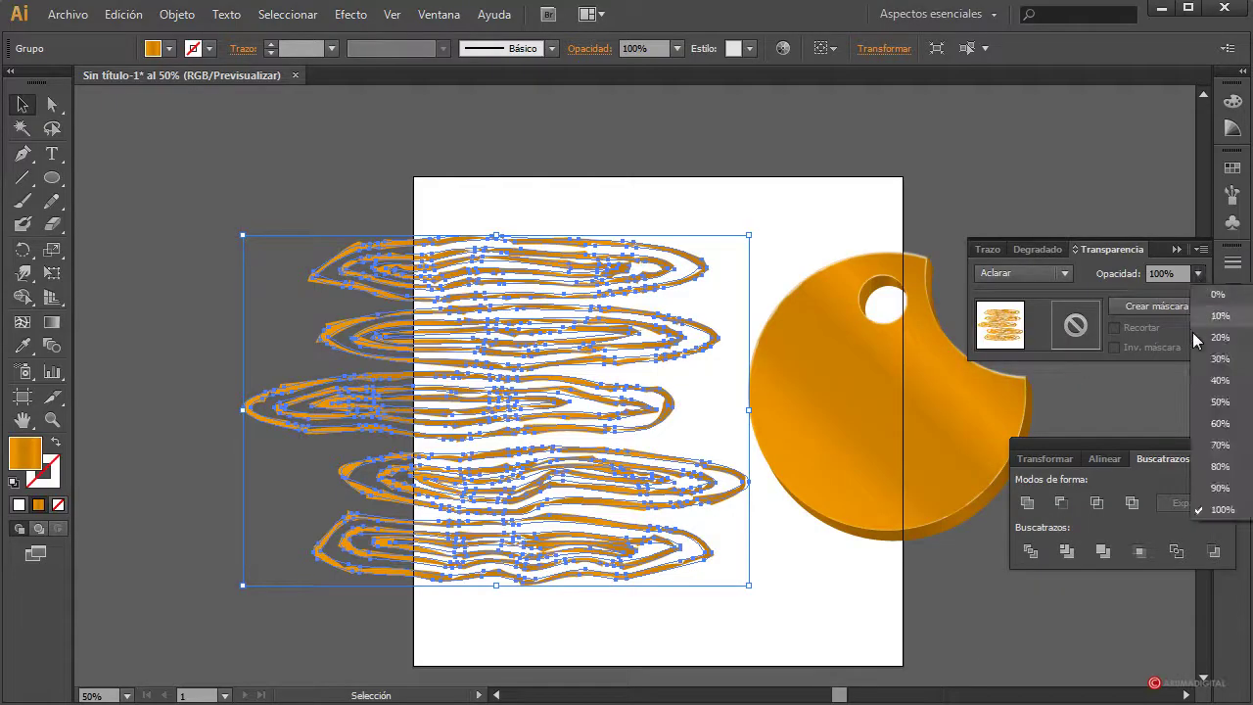
pyautogui.click(1219, 401)
# Move the wood-grain strokes right so they overlay the orange tag.
pyautogui.moveTo(360, 321); pyautogui.dragTo(646, 314)
pyautogui.click(318, 479)
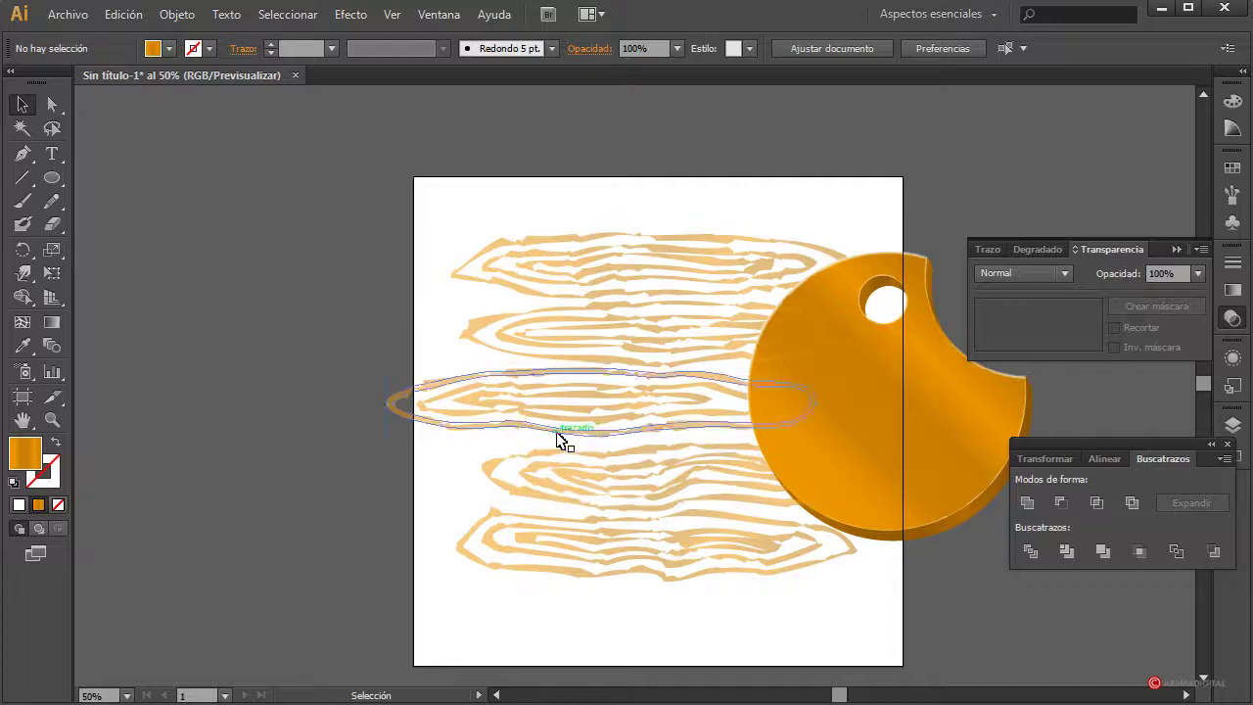
pyautogui.click(557, 434)
pyautogui.moveTo(558, 433); pyautogui.dragTo(638, 434)
pyautogui.click(314, 456)
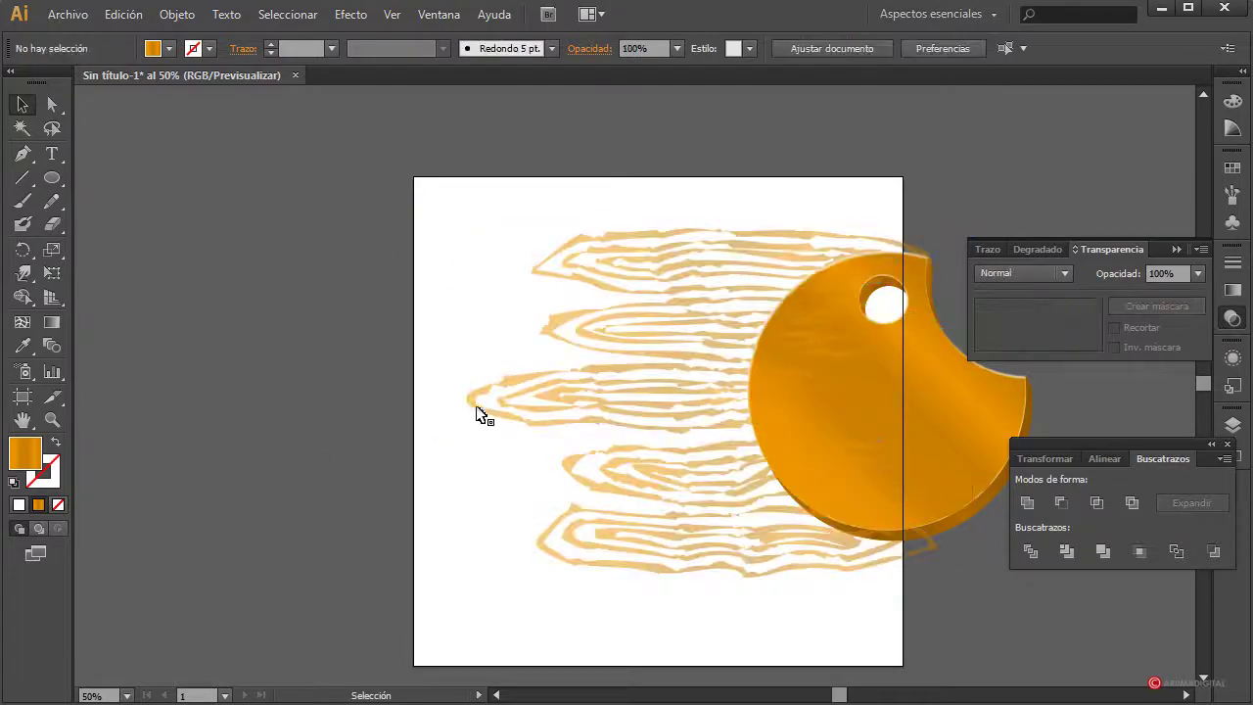
pyautogui.moveTo(480, 414); pyautogui.dragTo(558, 411)
pyautogui.click(263, 483)
# Change the strokes' blend mode to Trama.
pyautogui.click(1065, 273)
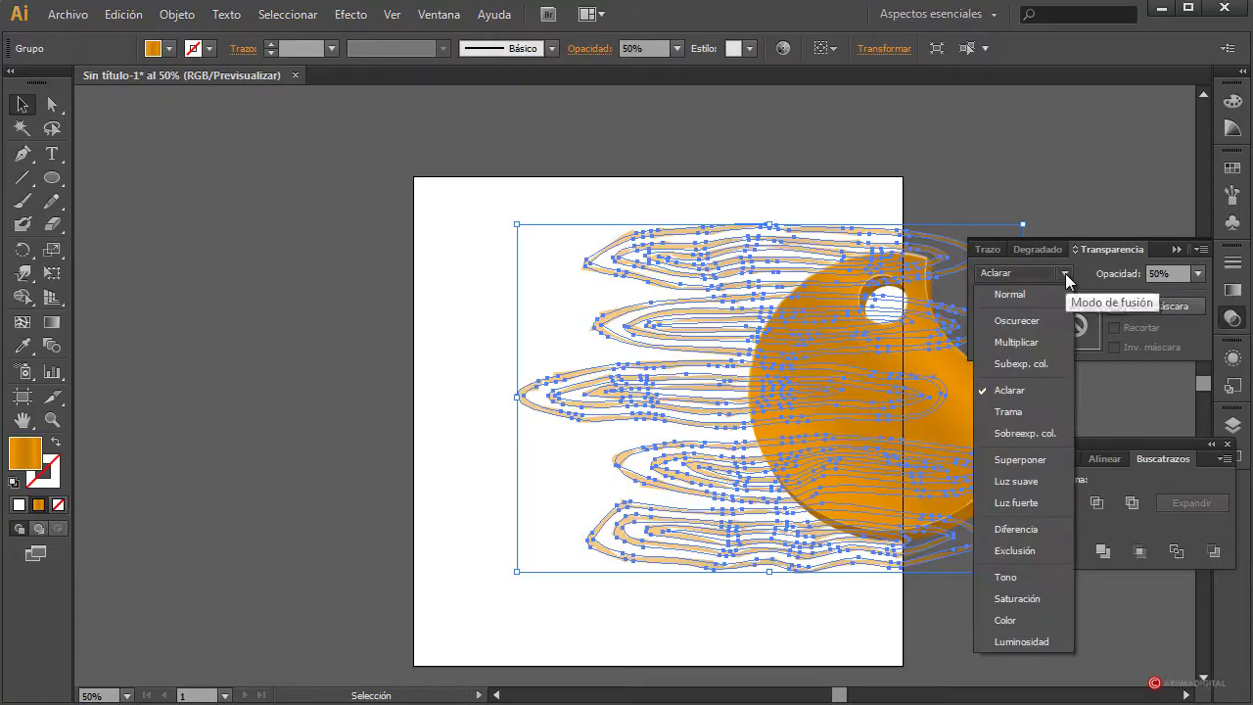
pyautogui.click(1018, 409)
pyautogui.click(412, 464)
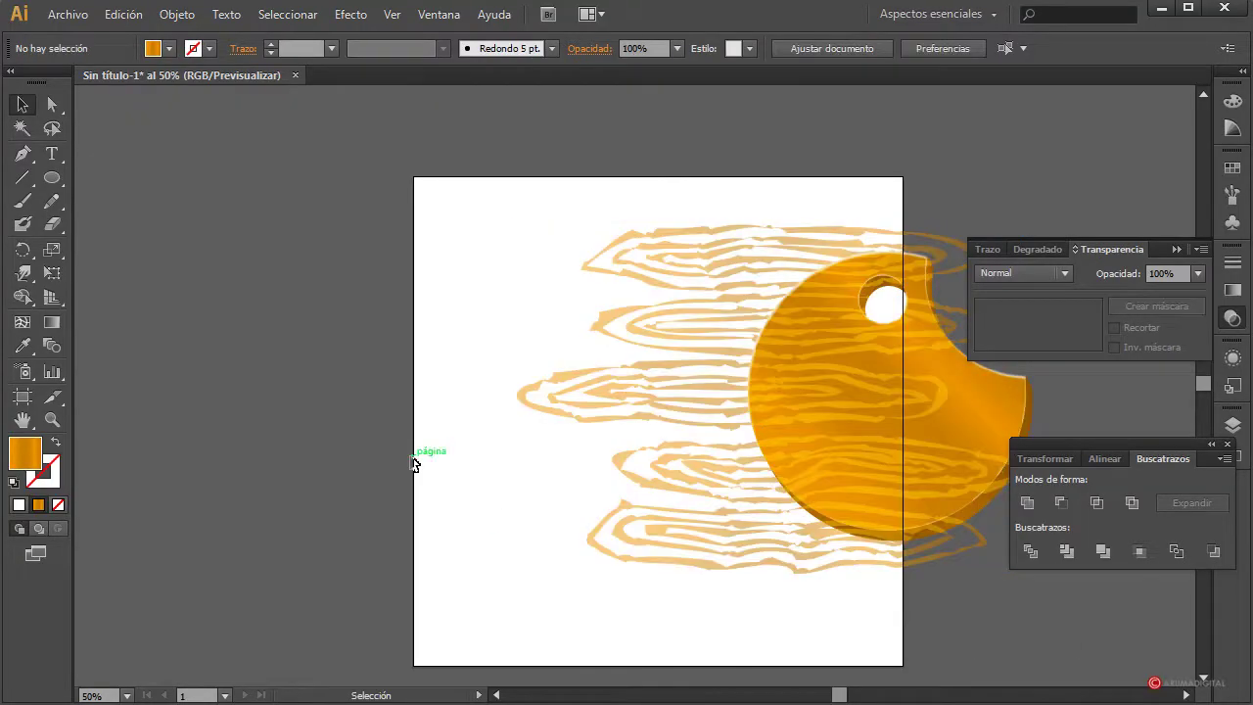
pyautogui.click(621, 386)
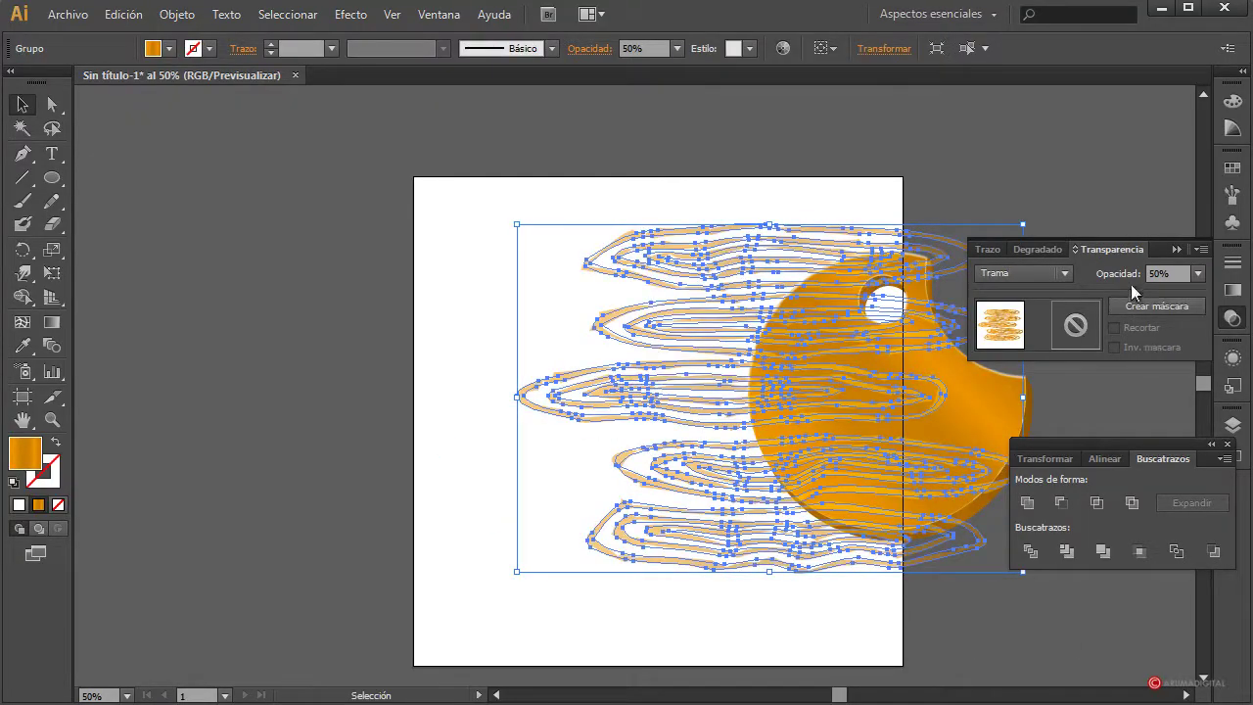
# Lower the strokes' opacity to 30%, then to 20%.
pyautogui.click(1198, 273)
pyautogui.click(1197, 361)
pyautogui.click(445, 441)
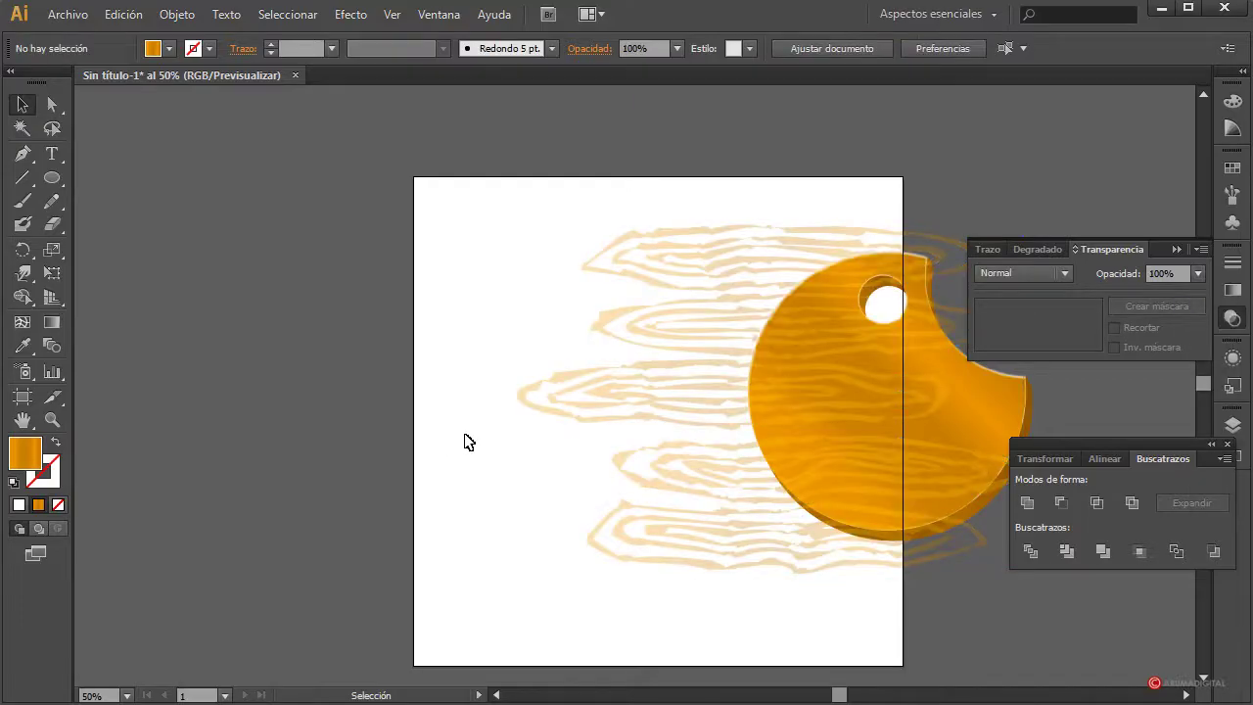
pyautogui.click(734, 383)
pyautogui.click(1196, 274)
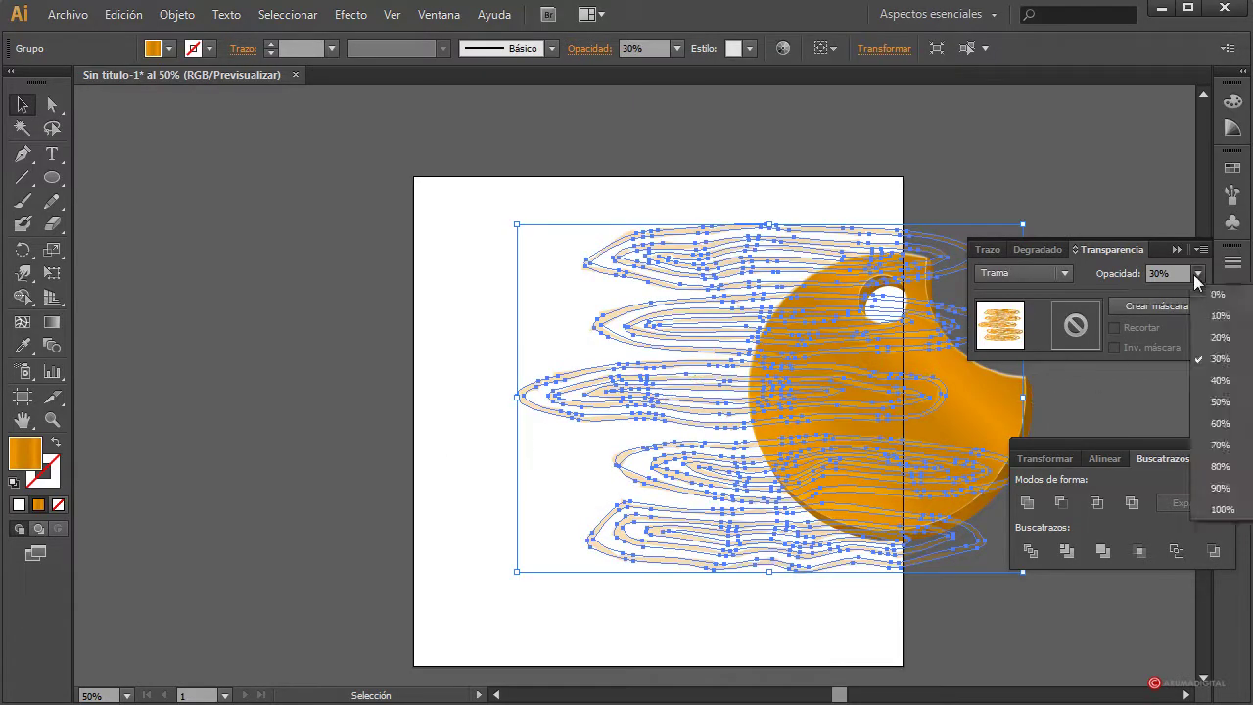
pyautogui.click(1206, 343)
pyautogui.click(409, 367)
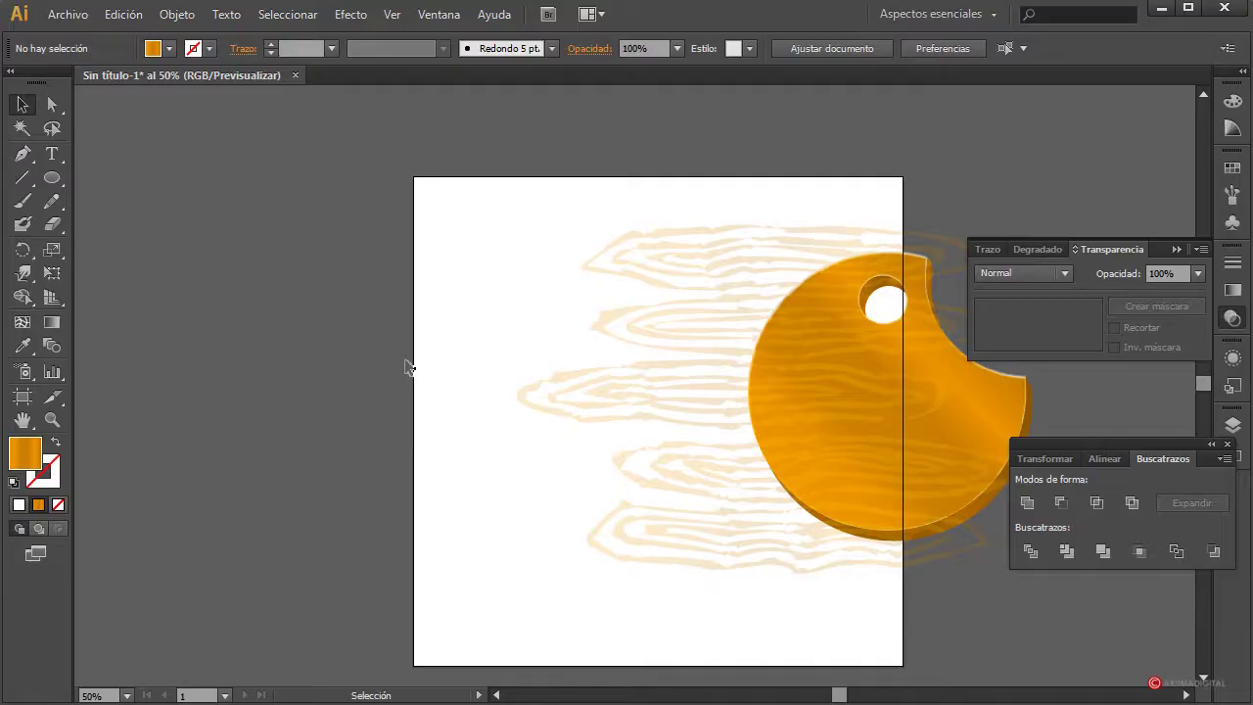
pyautogui.click(554, 389)
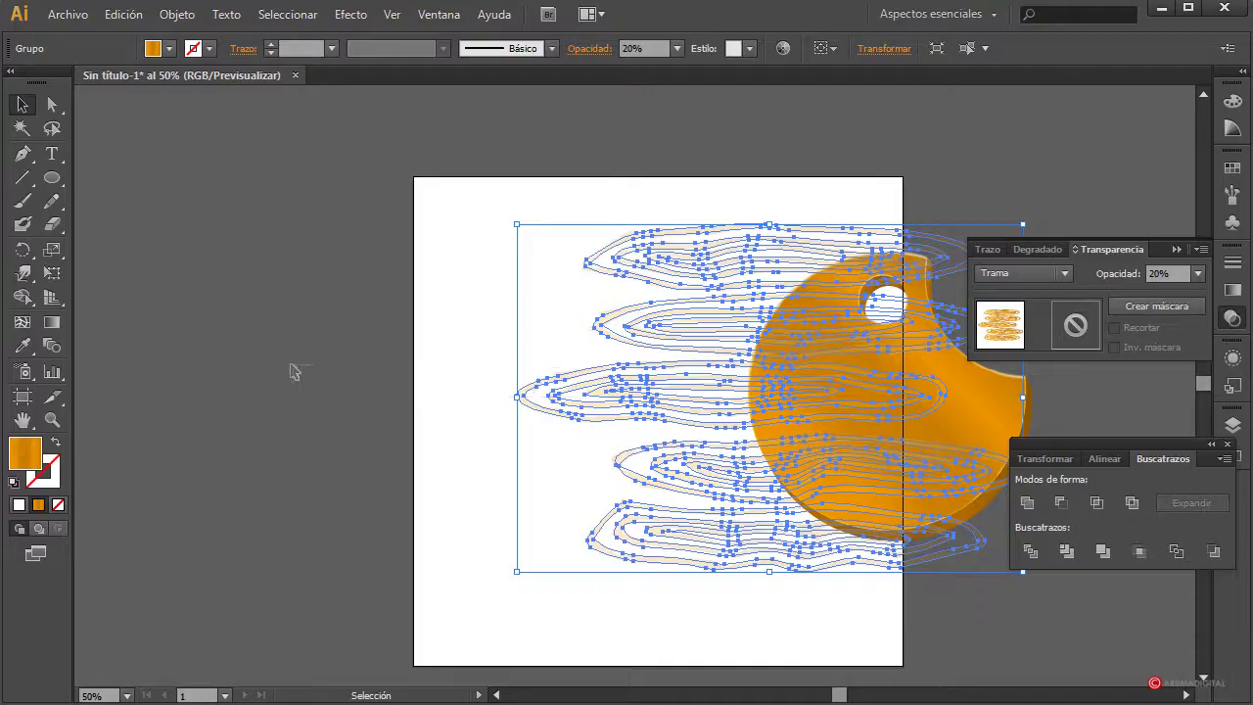
# Move the wood-grain strokes left off the tag and select the orange tag face.
pyautogui.moveTo(582, 374); pyautogui.dragTo(253, 358)
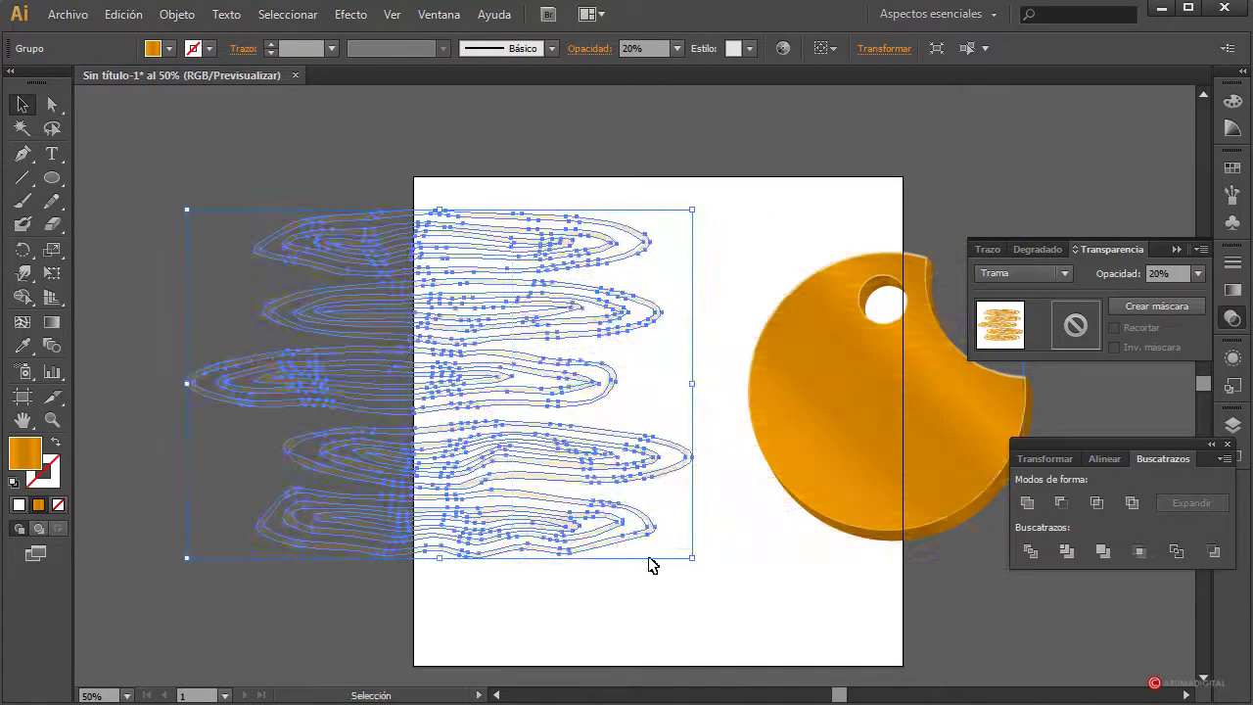
pyautogui.click(649, 562)
pyautogui.click(820, 421)
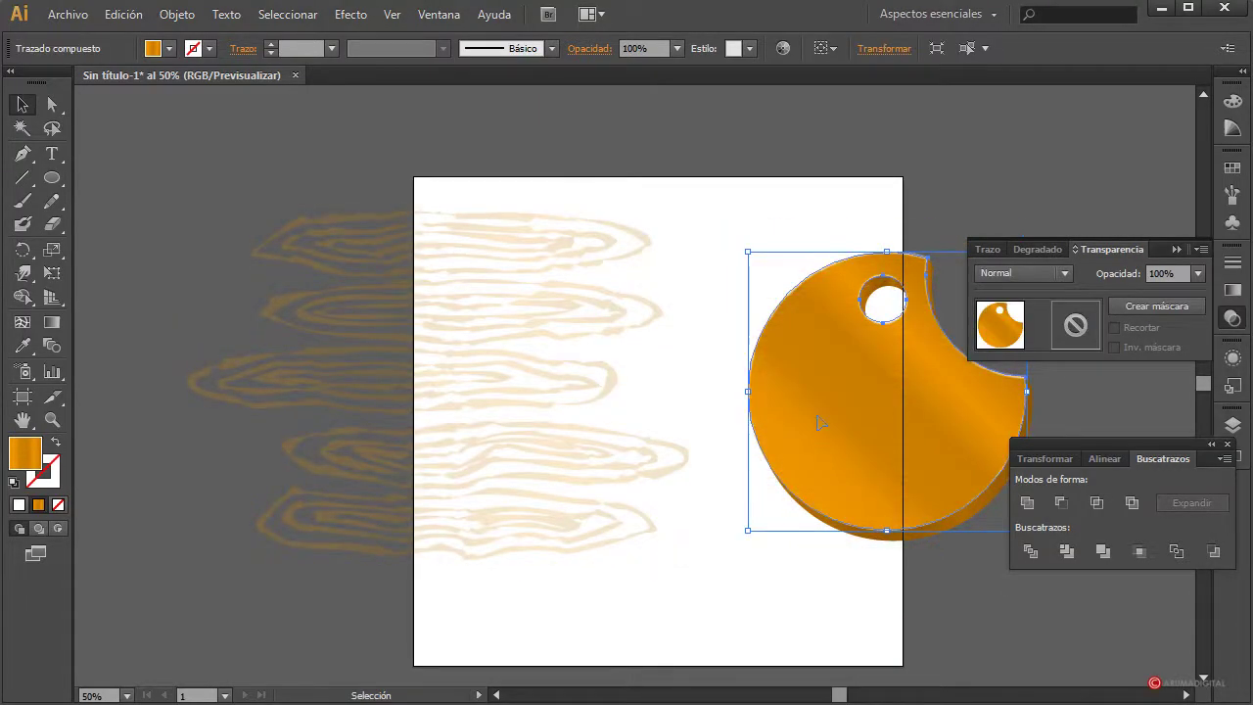
pyautogui.press('a')
pyautogui.press('v')
# Place a copy of the tag face over the wood-grain lines.
pyautogui.moveTo(889, 411); pyautogui.dragTo(450, 387)
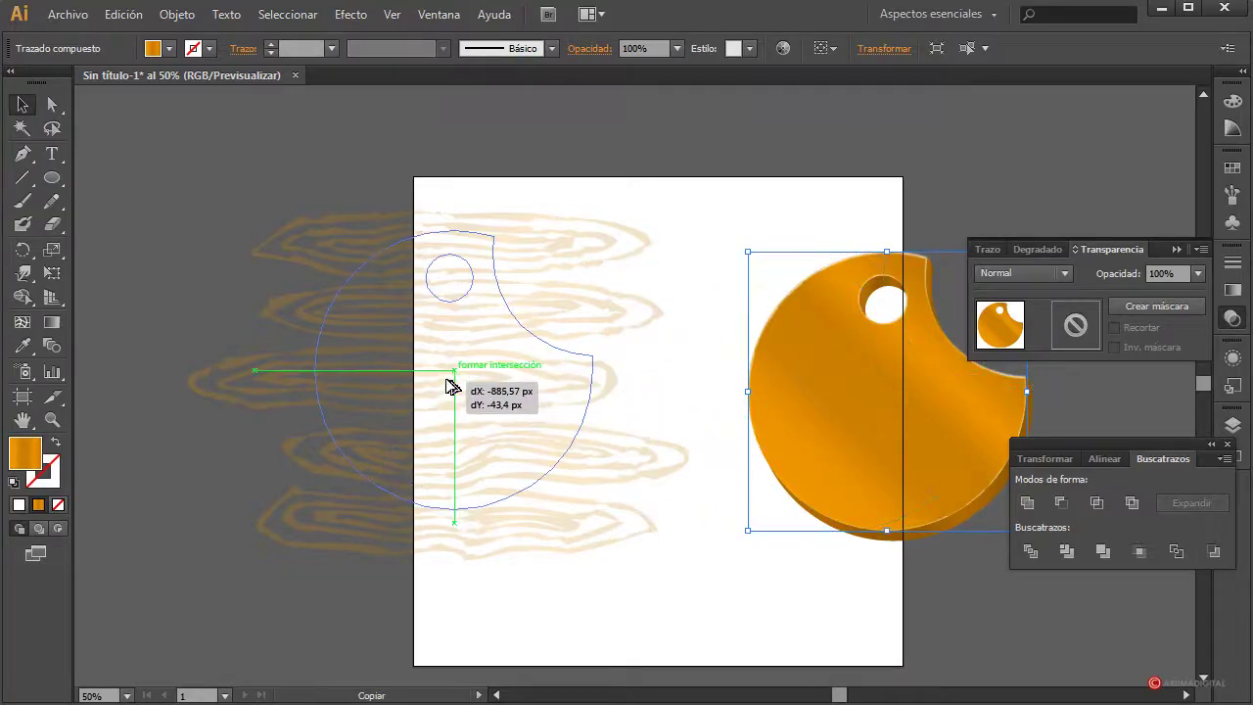
pyautogui.moveTo(450, 387); pyautogui.dragTo(453, 397)
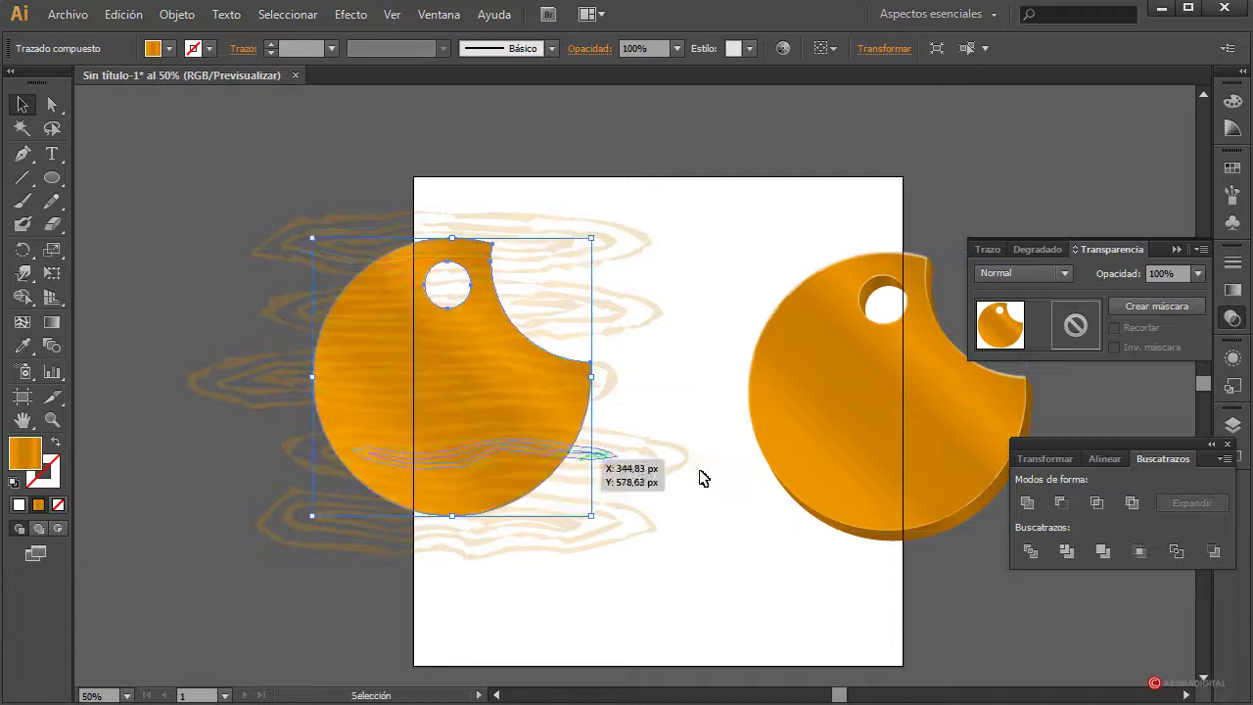
pyautogui.moveTo(675, 207); pyautogui.dragTo(495, 333)
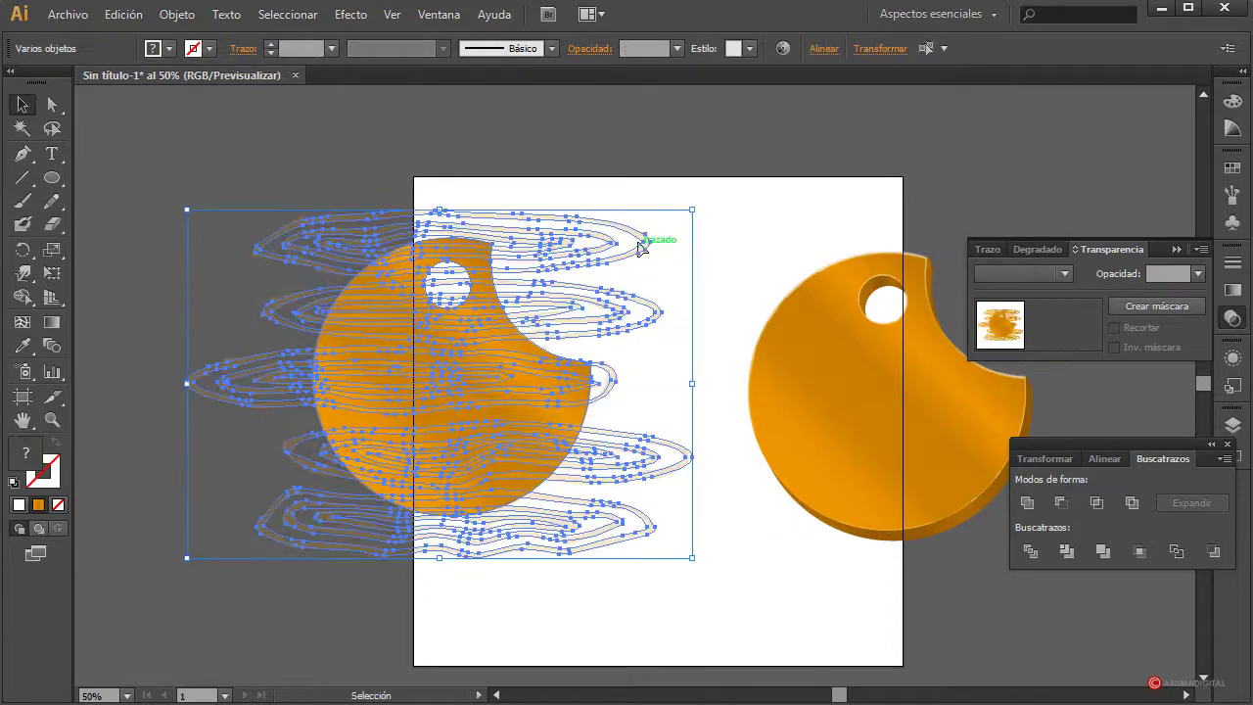
pyautogui.click(791, 202)
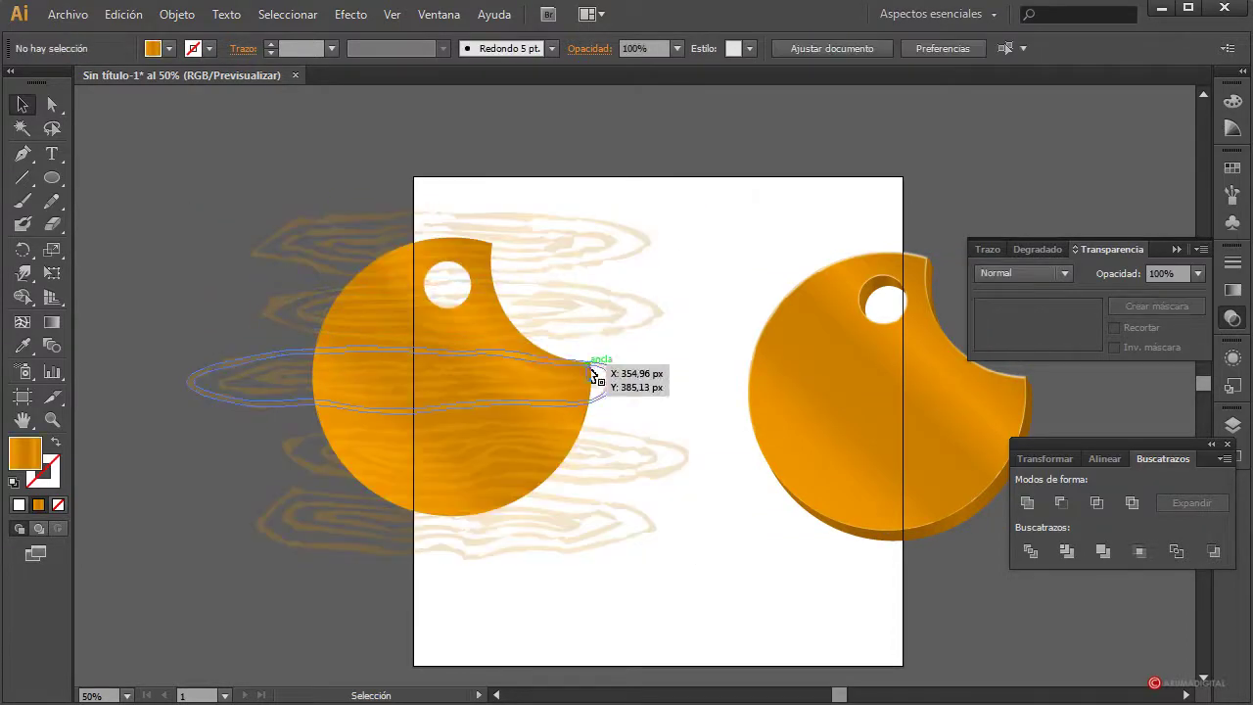
# Fill the tag-face copy with white and select it together with the grain lines.
pyautogui.click(534, 354)
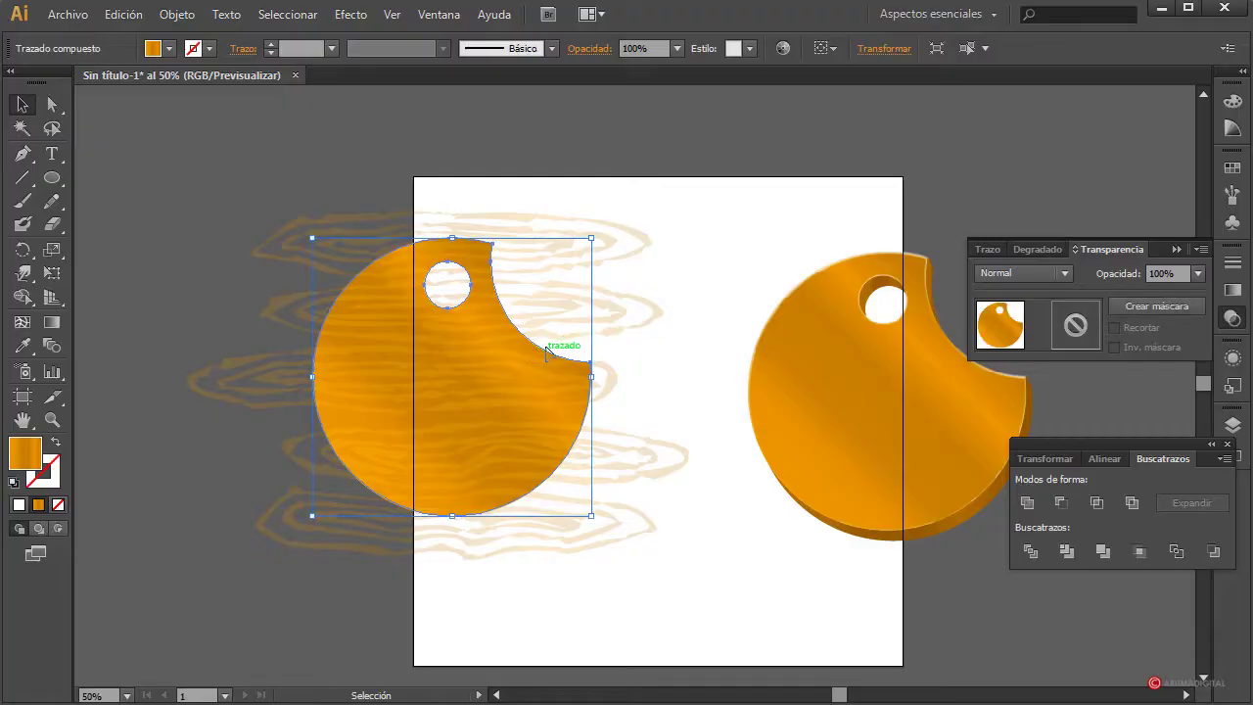
pyautogui.press('a')
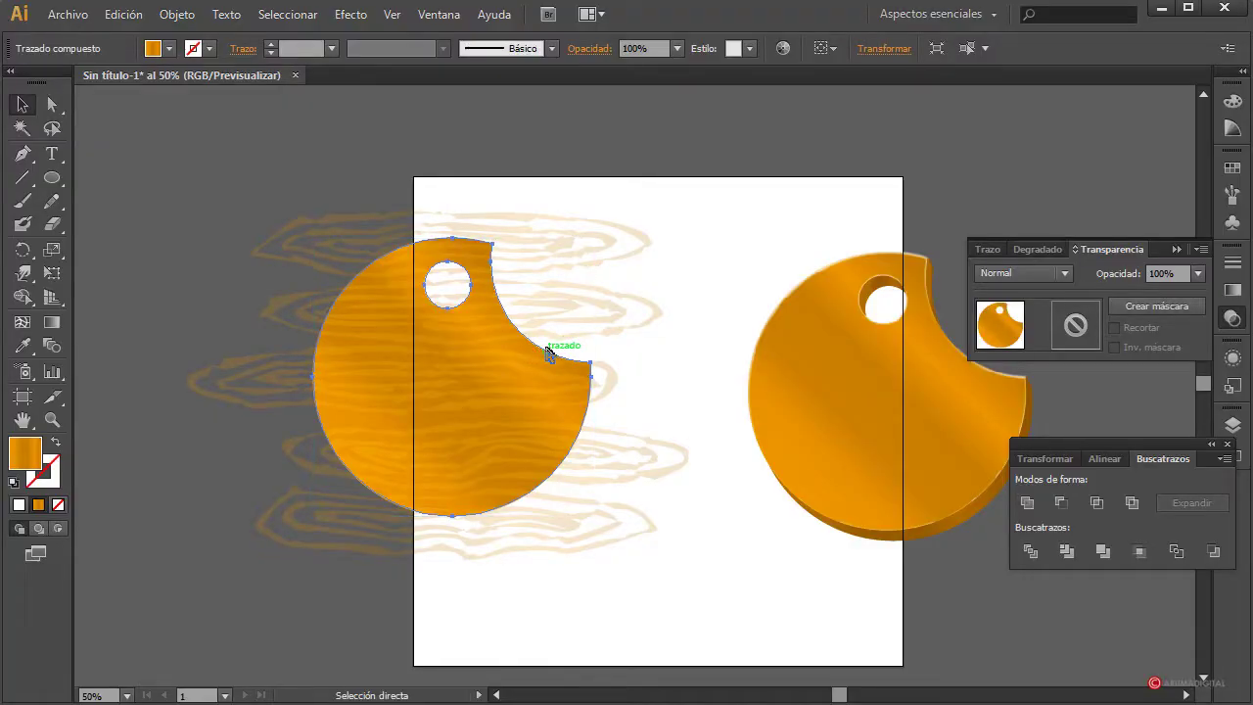
pyautogui.press('v')
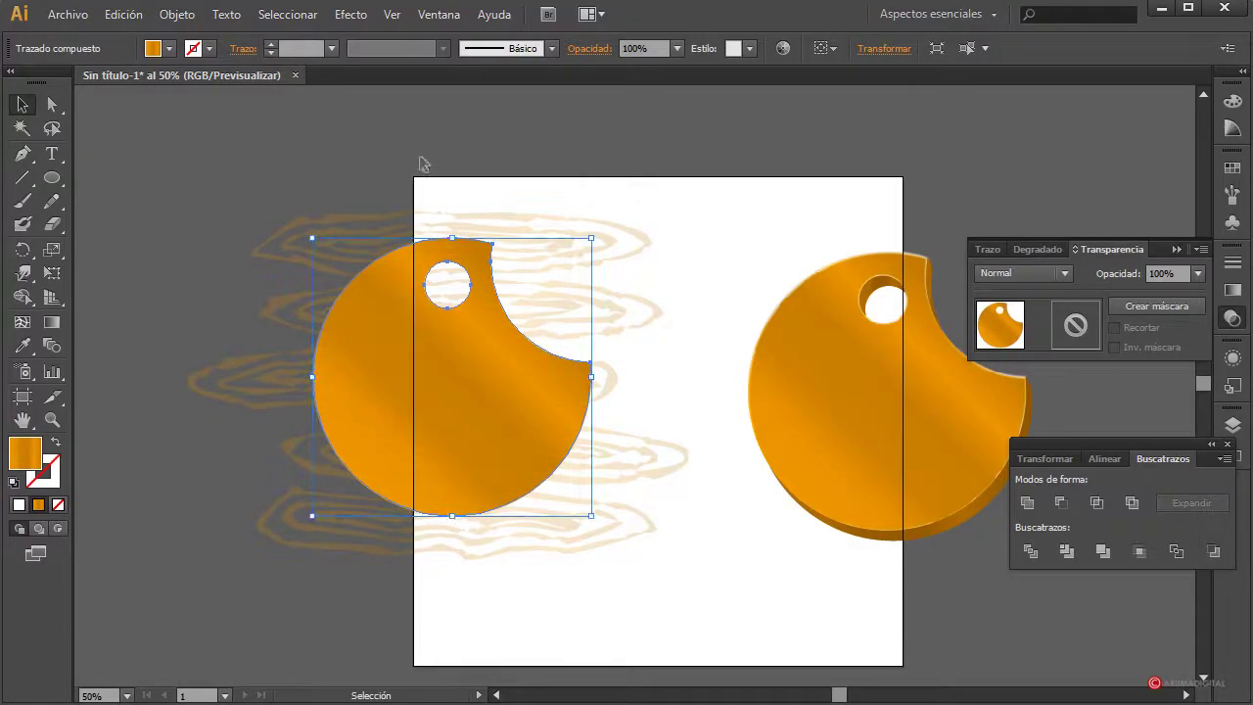
pyautogui.moveTo(423, 163); pyautogui.dragTo(512, 238)
pyautogui.click(168, 48)
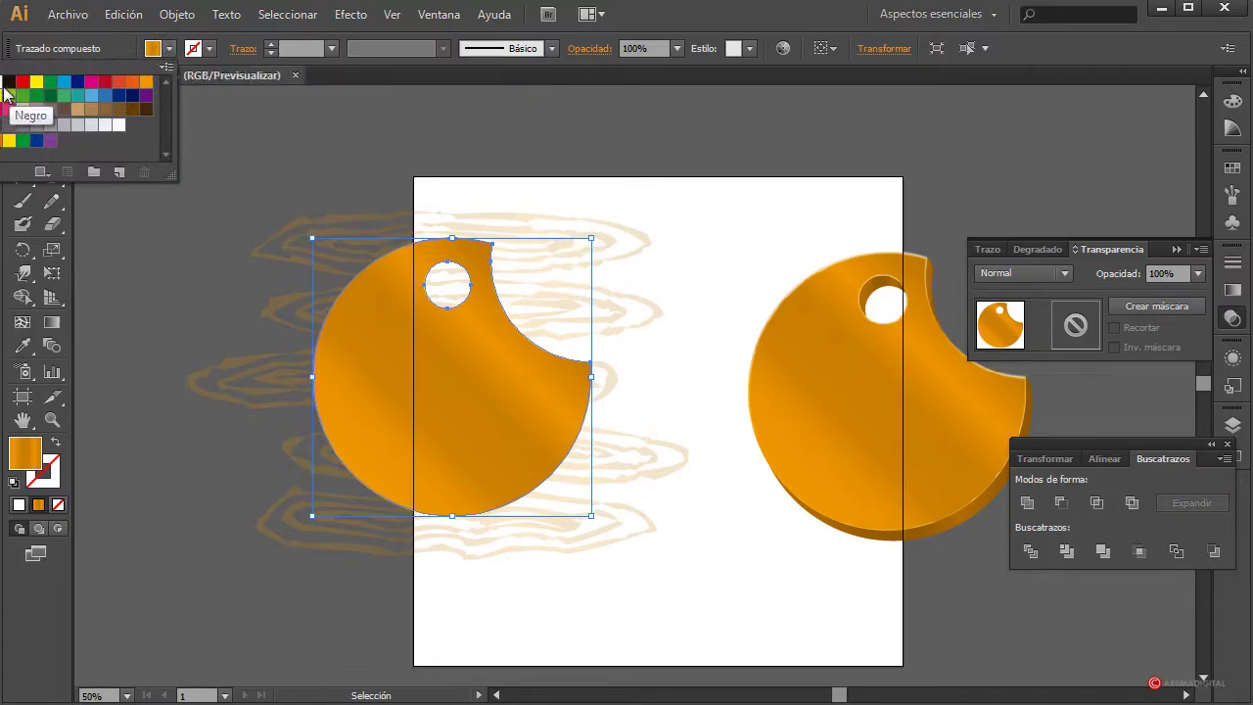
pyautogui.click(6, 90)
pyautogui.moveTo(696, 189); pyautogui.dragTo(523, 342)
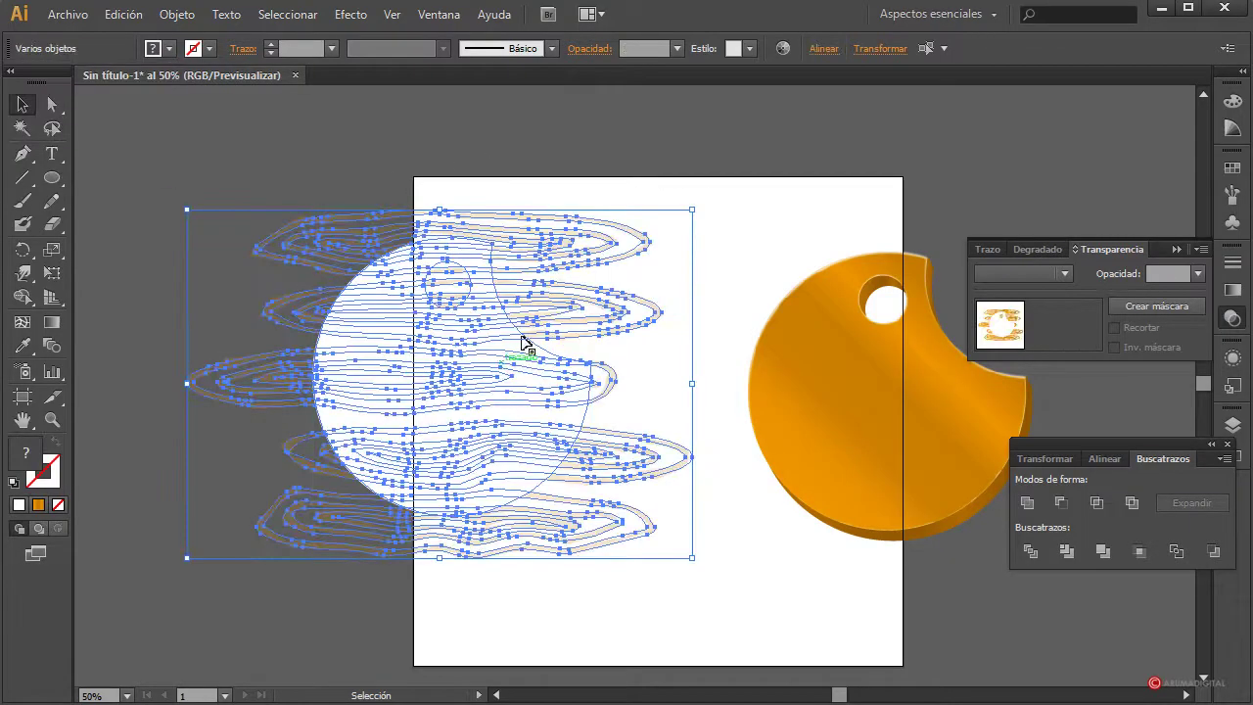
pyautogui.click(177, 14)
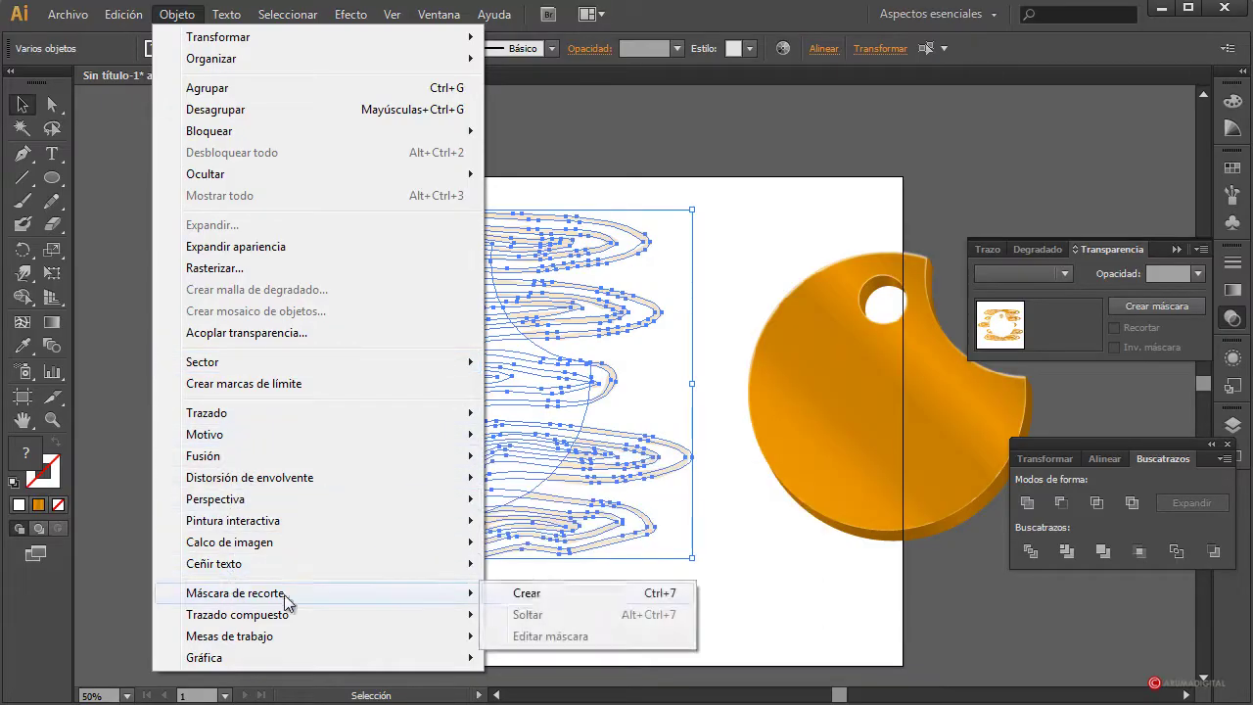
# Clip the wood grain to the white shape and move it onto the orange tag.
pyautogui.click(545, 595)
pyautogui.moveTo(503, 461); pyautogui.dragTo(483, 440)
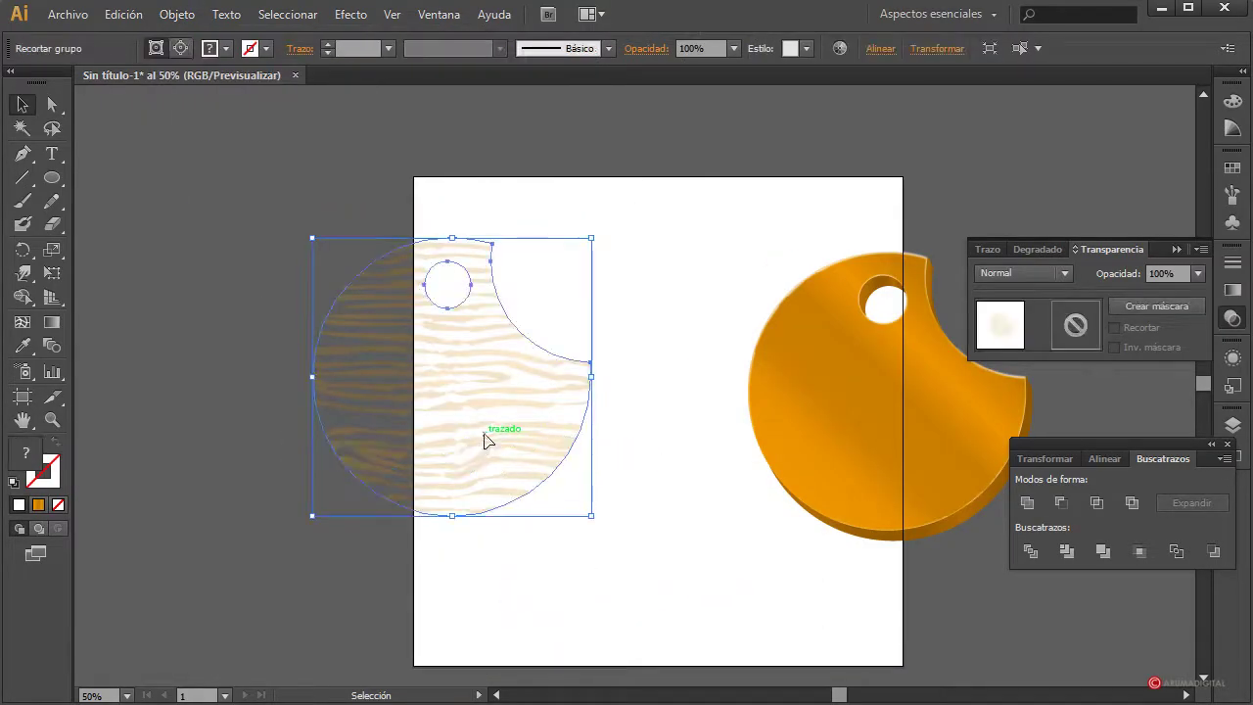
pyautogui.moveTo(570, 454); pyautogui.dragTo(1006, 469)
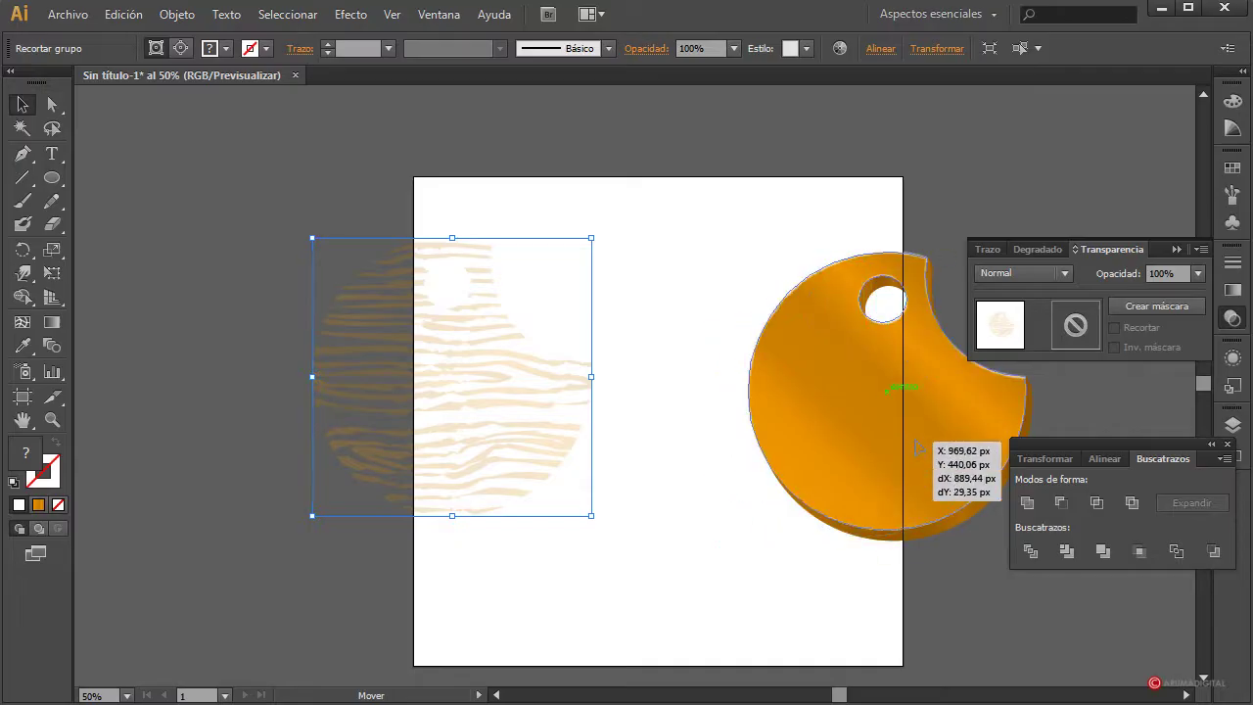
pyautogui.click(641, 593)
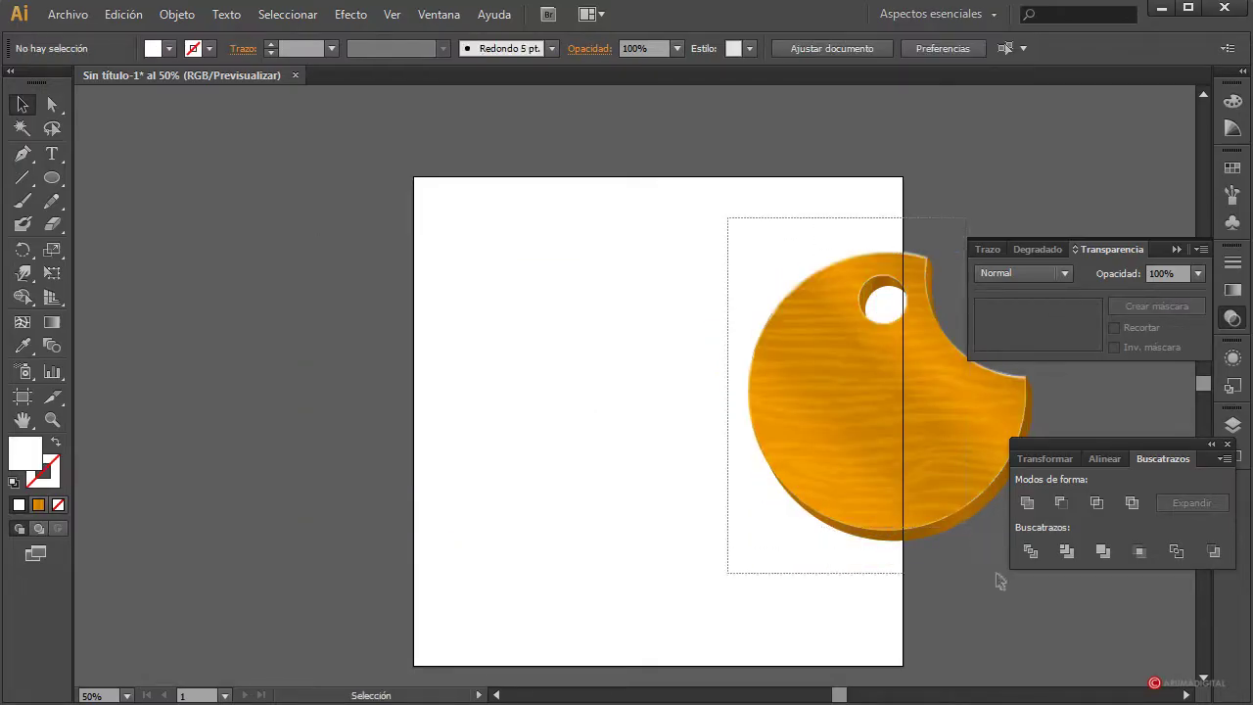
# Move the whole grained tag to the centre of the artboard.
pyautogui.moveTo(727, 225); pyautogui.dragTo(1006, 573)
pyautogui.moveTo(930, 489); pyautogui.dragTo(685, 517)
pyautogui.click(862, 580)
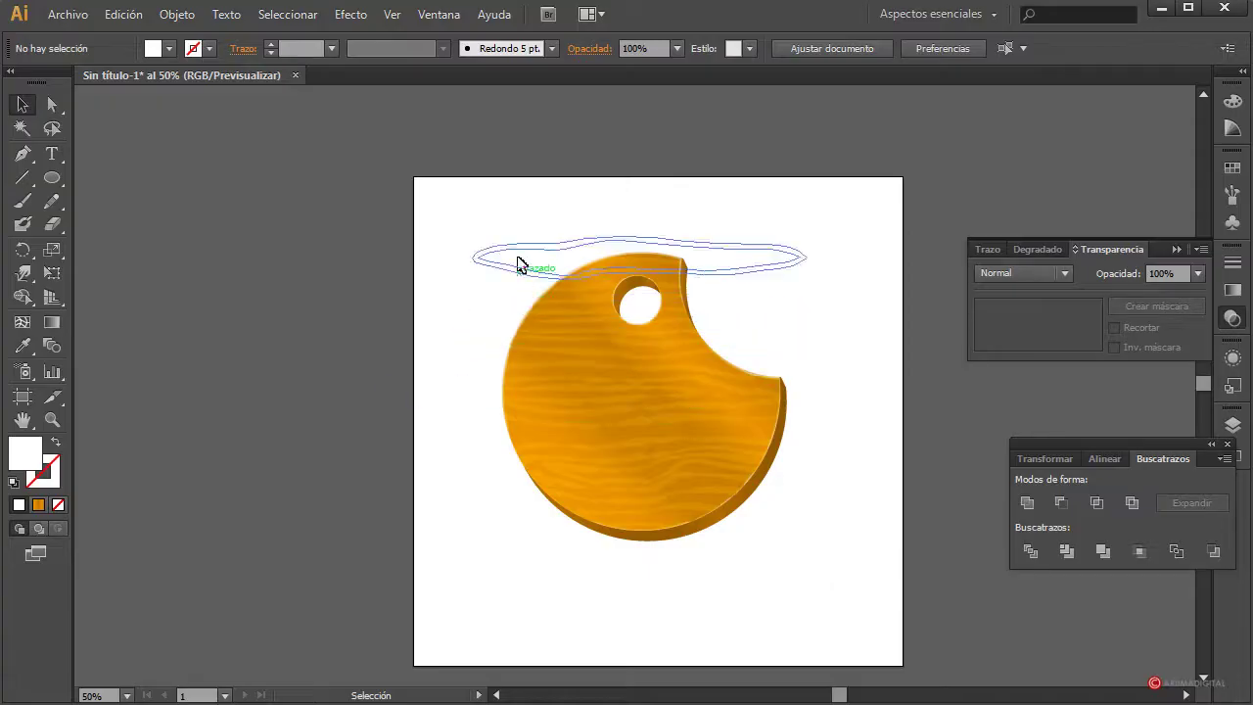
pyautogui.moveTo(506, 235); pyautogui.dragTo(783, 551)
pyautogui.moveTo(681, 510); pyautogui.dragTo(695, 511)
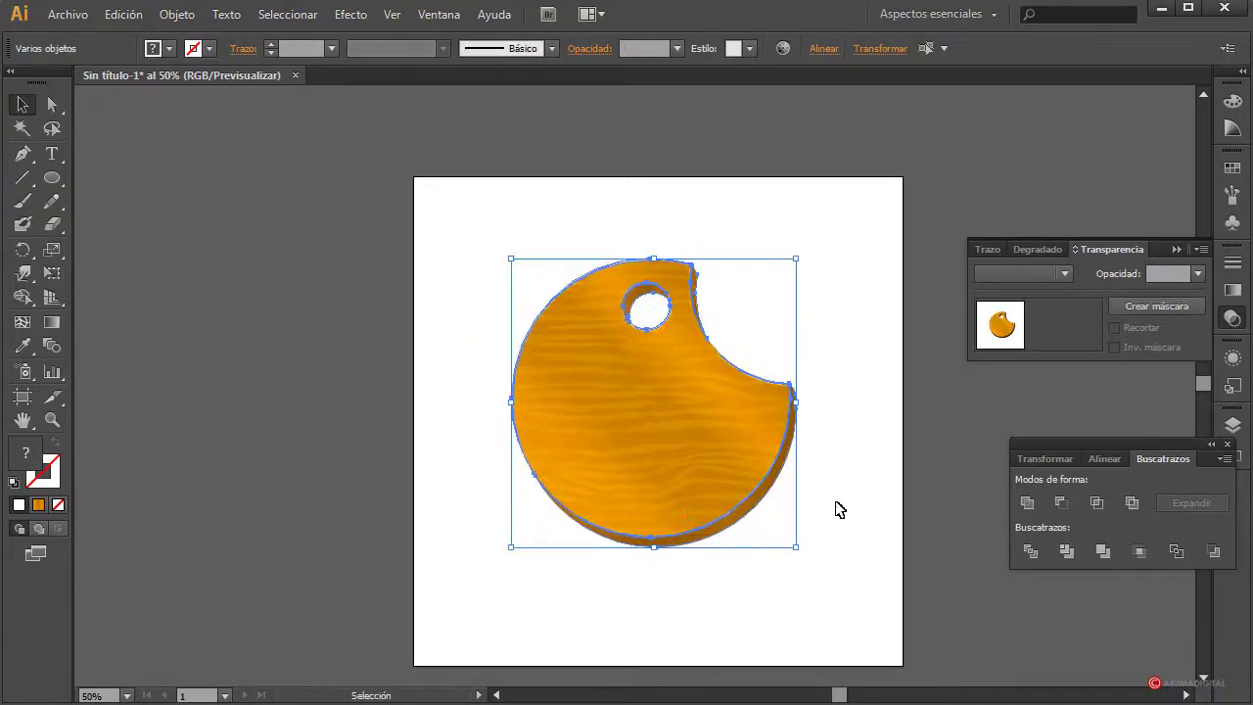
pyautogui.click(920, 416)
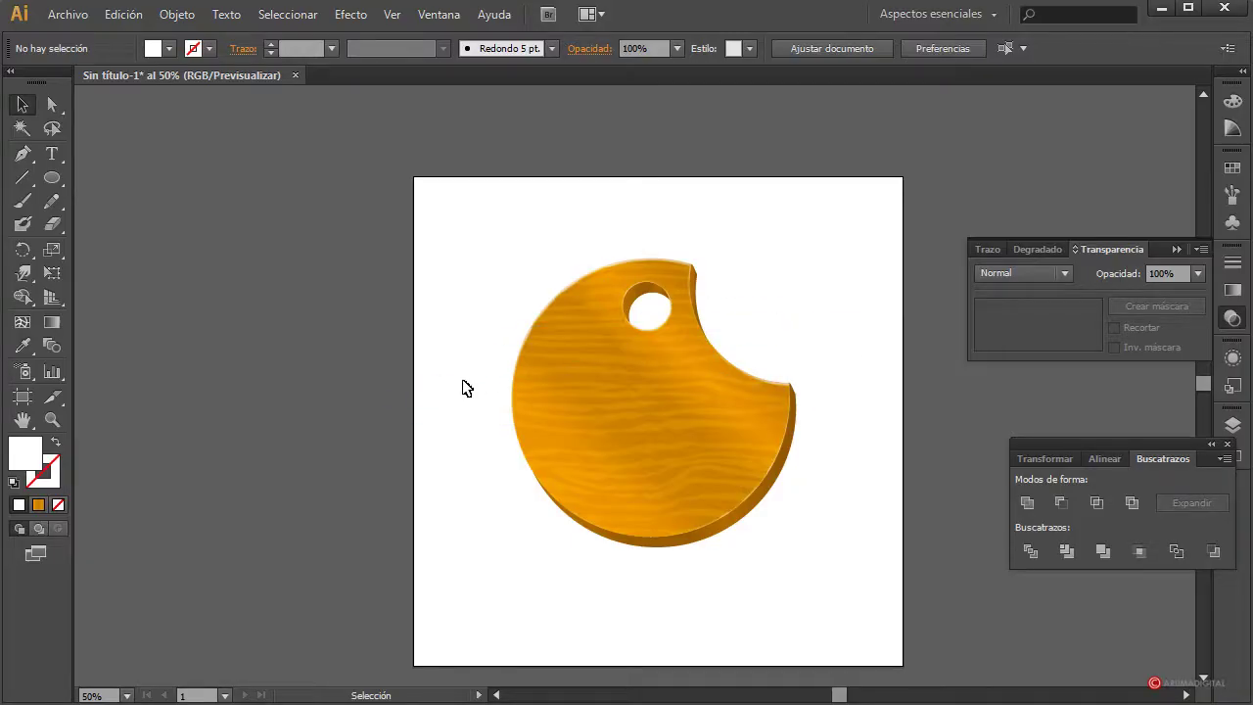
# Draw a tall, narrow white ellipse to the left of the wooden palette.
pyautogui.click(52, 179)
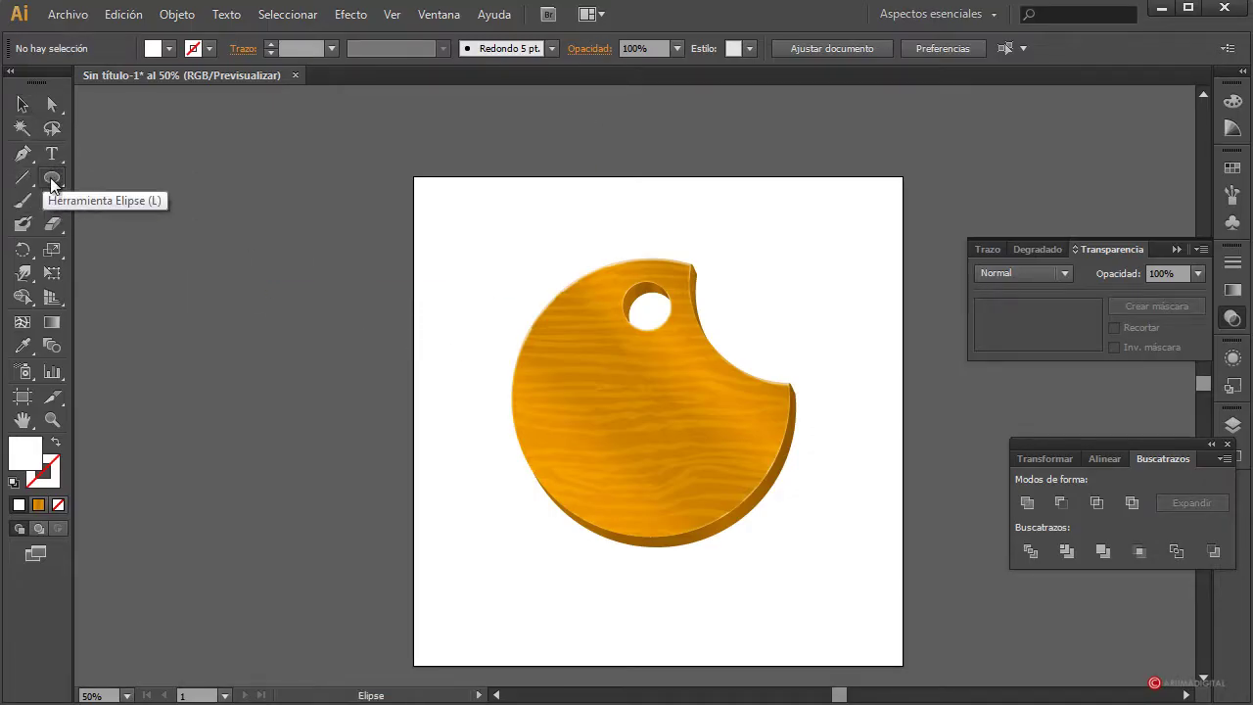
pyautogui.moveTo(52, 180); pyautogui.dragTo(140, 235)
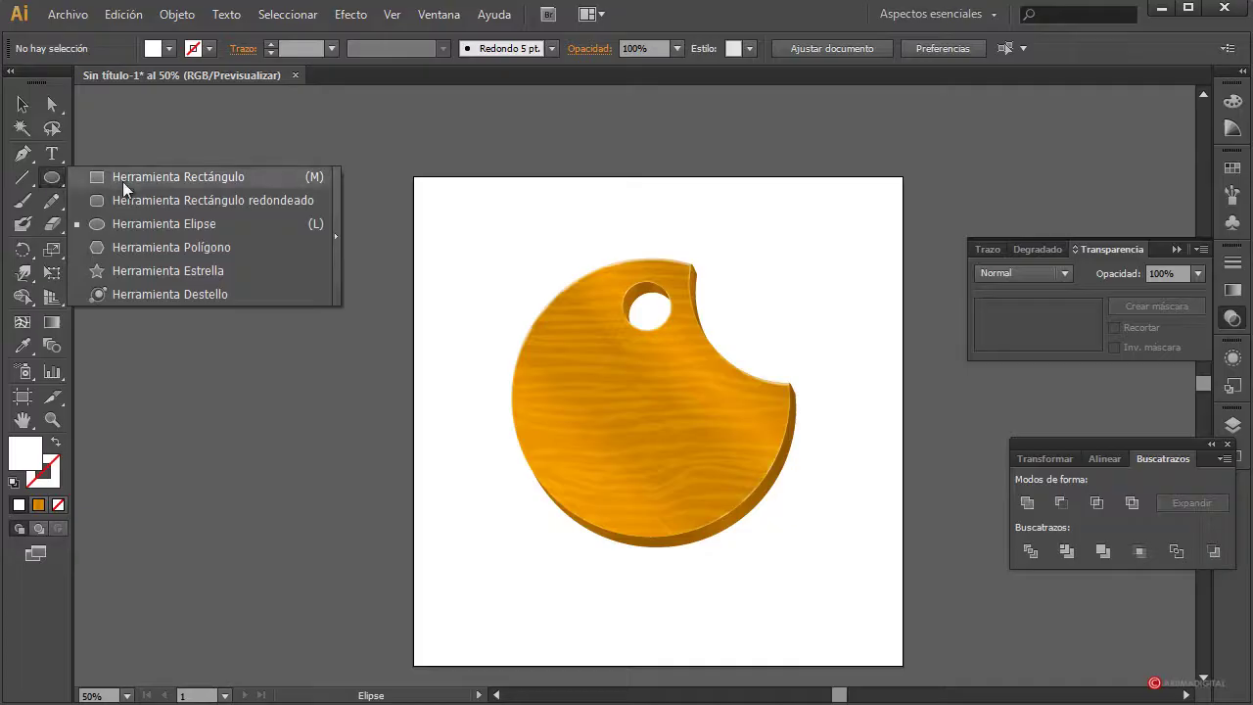
pyautogui.click(140, 233)
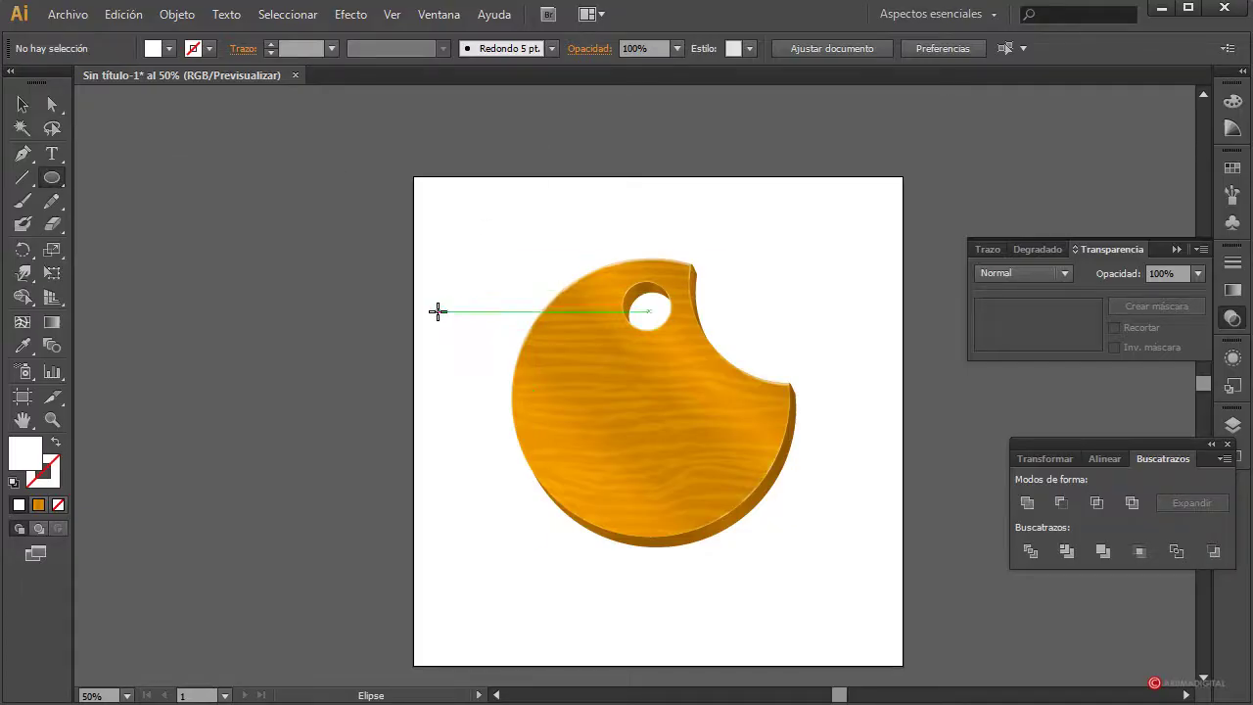
pyautogui.moveTo(437, 312)
pyautogui.mouseDown()
pyautogui.moveTo(478, 634)
pyautogui.moveTo(489, 631)
pyautogui.mouseUp()
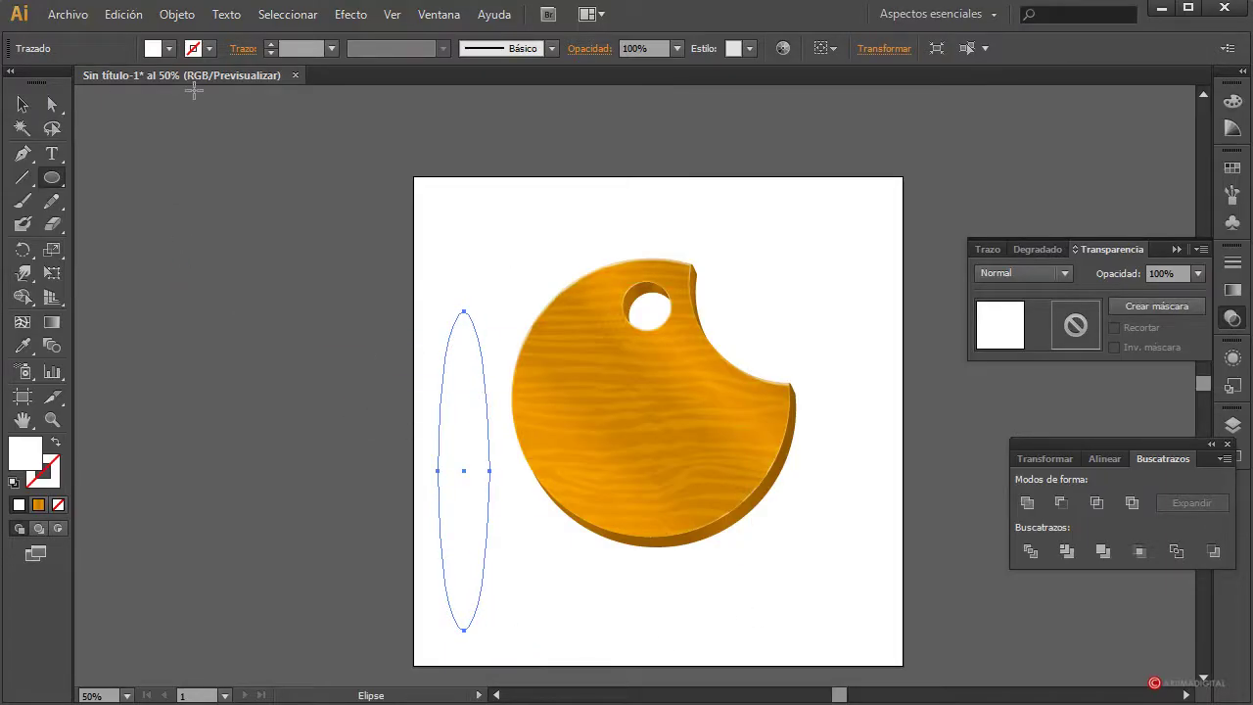
pyautogui.click(171, 16)
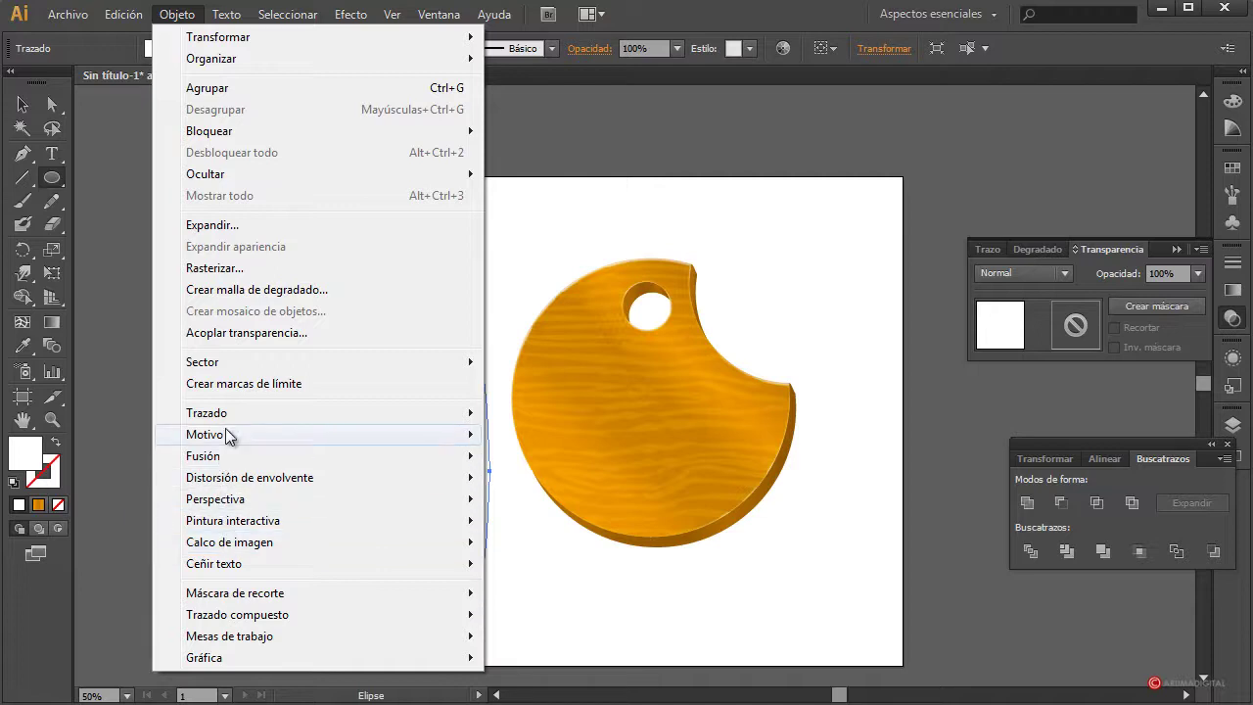
pyautogui.moveTo(207, 412)
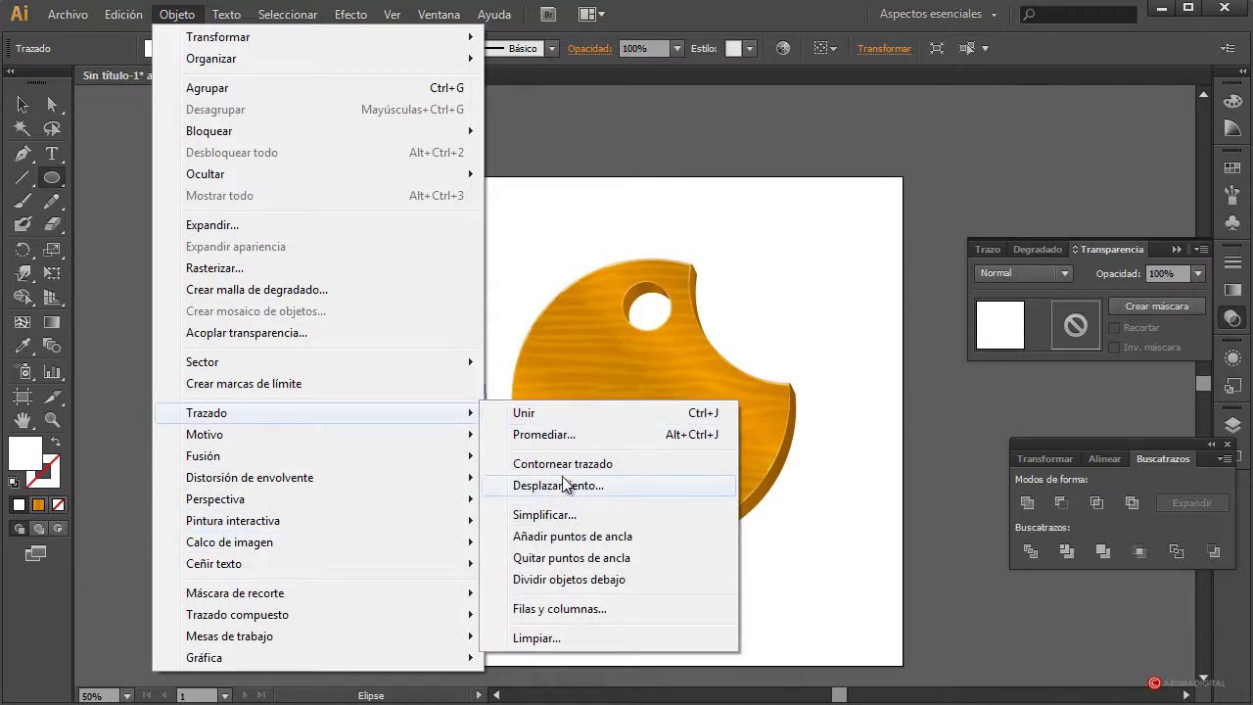
# Add extra anchor points to the tall ellipse, then cut it from the drawing.
pyautogui.click(544, 536)
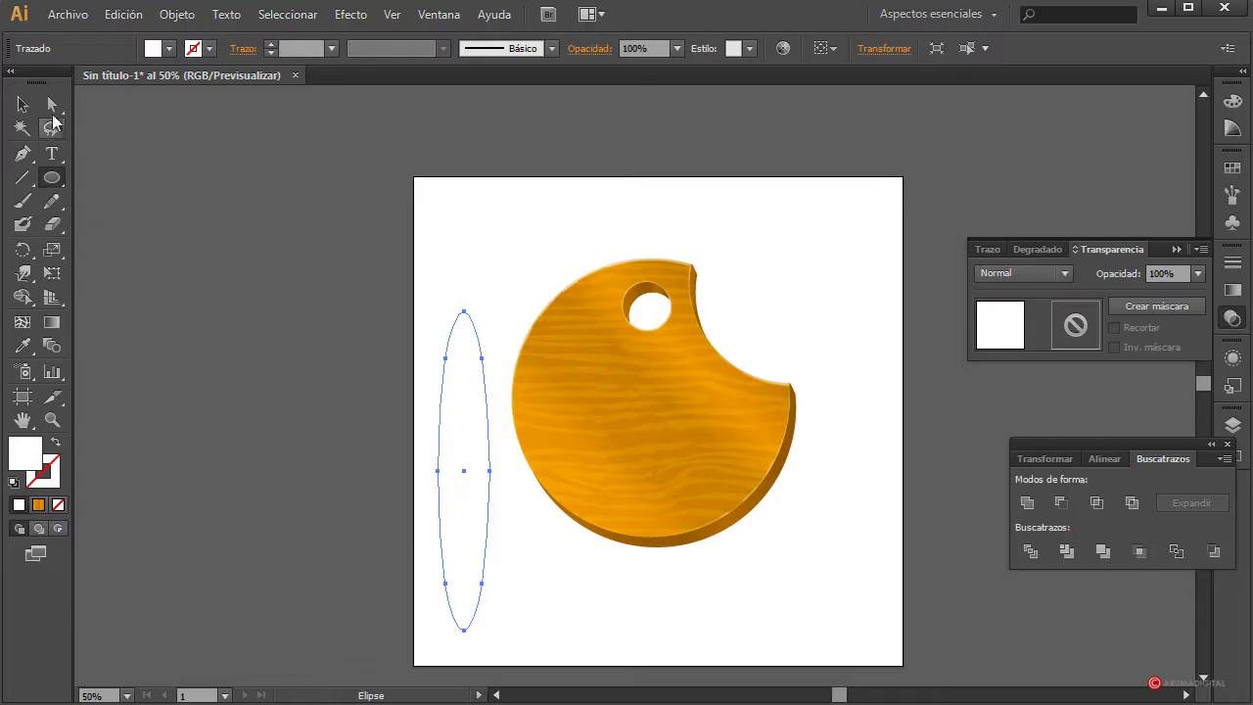
pyautogui.click(51, 114)
pyautogui.click(463, 634)
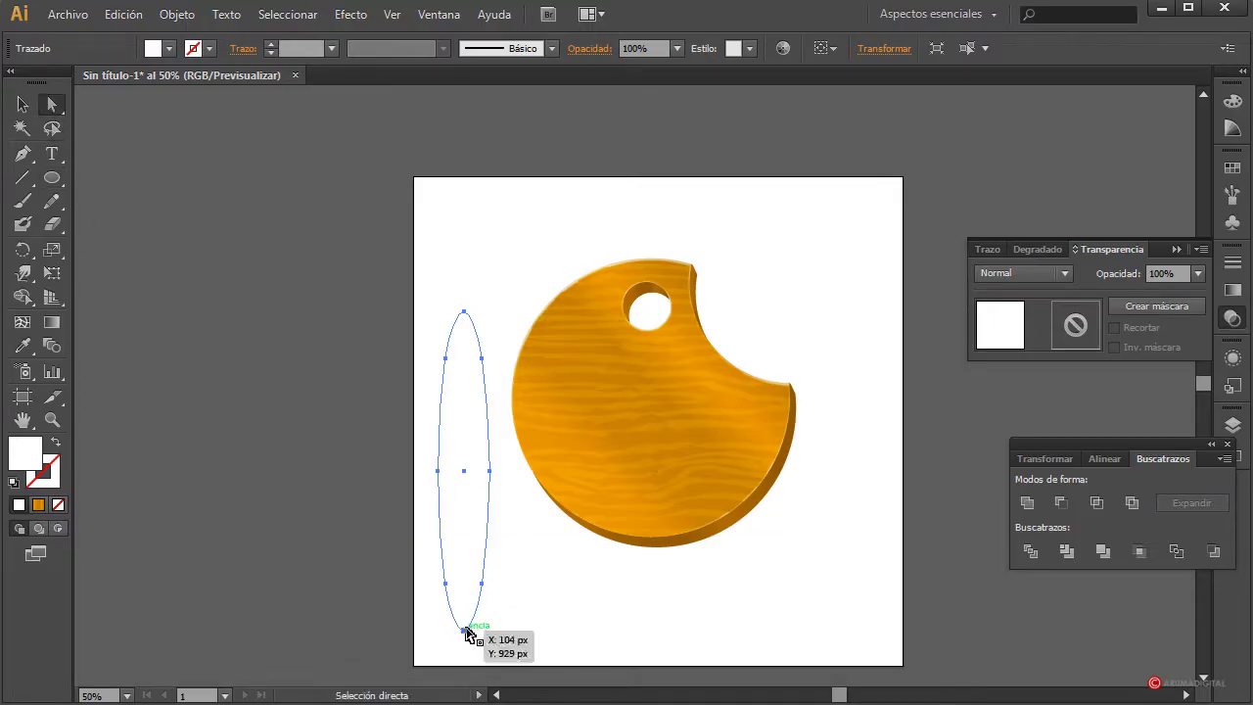
pyautogui.click(566, 646)
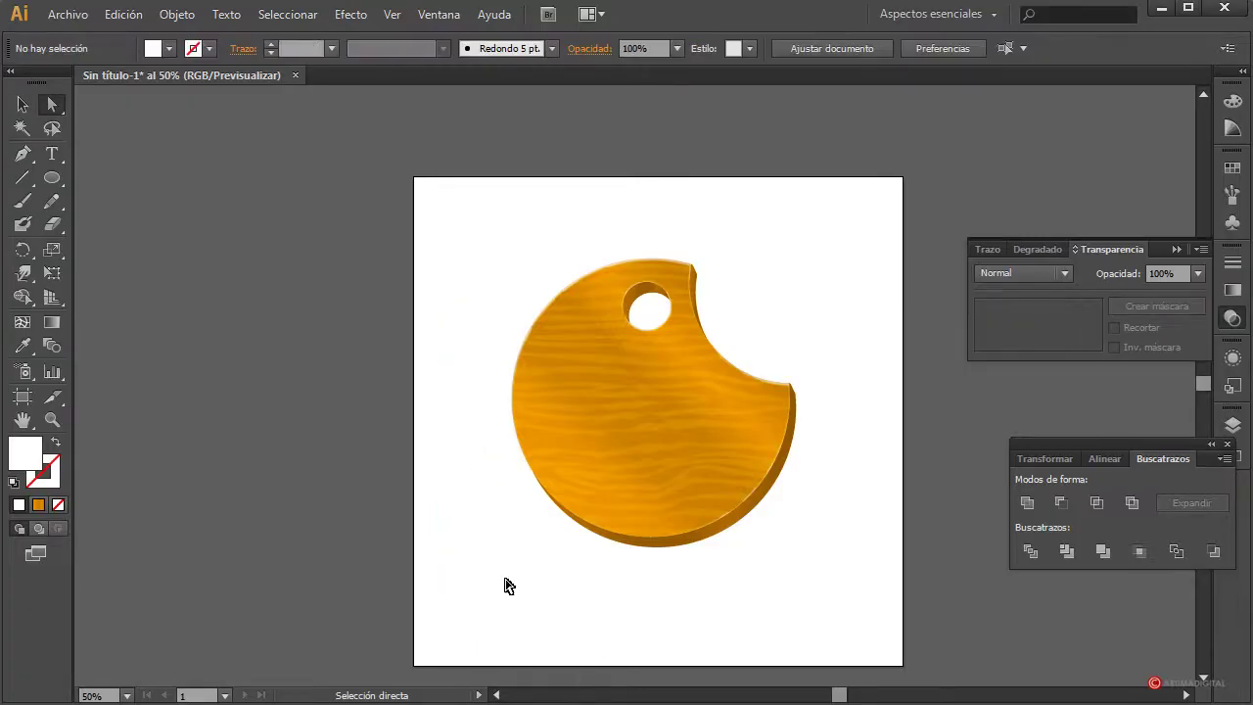
pyautogui.click(486, 577)
pyautogui.click(22, 103)
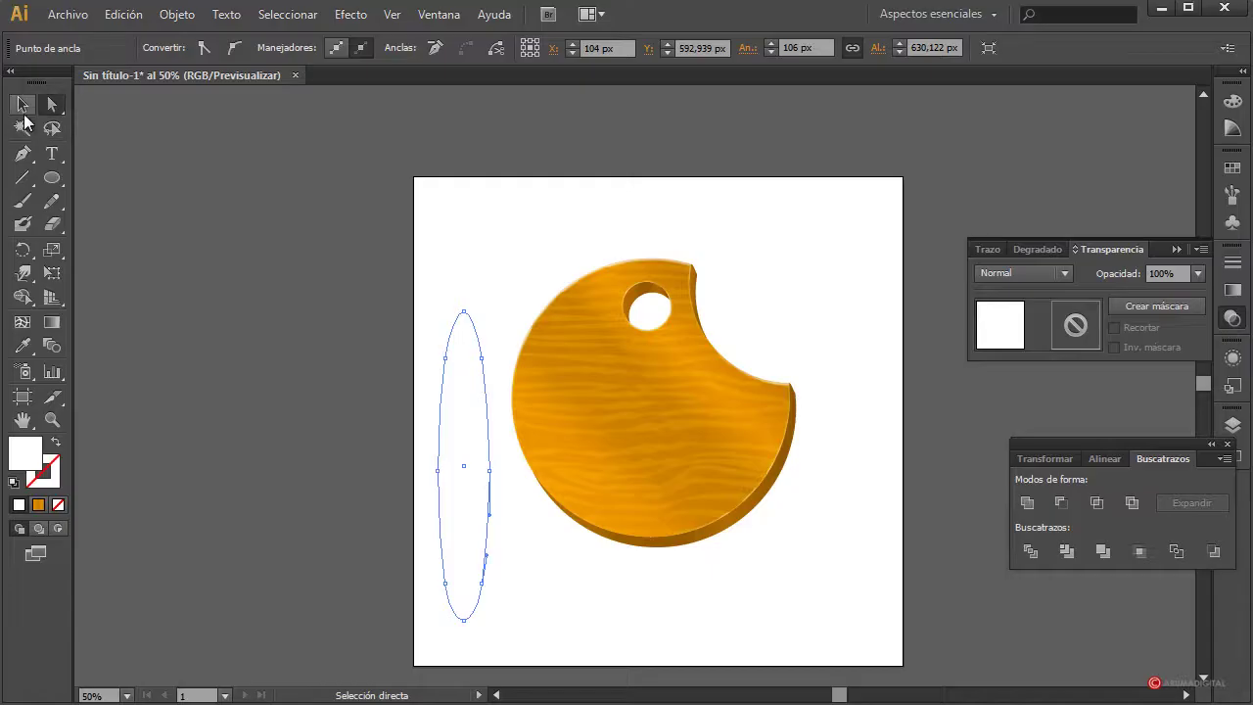
pyautogui.press('Delete')
# Create a new layer above Capa 1 in the Layers panel.
pyautogui.click(482, 338)
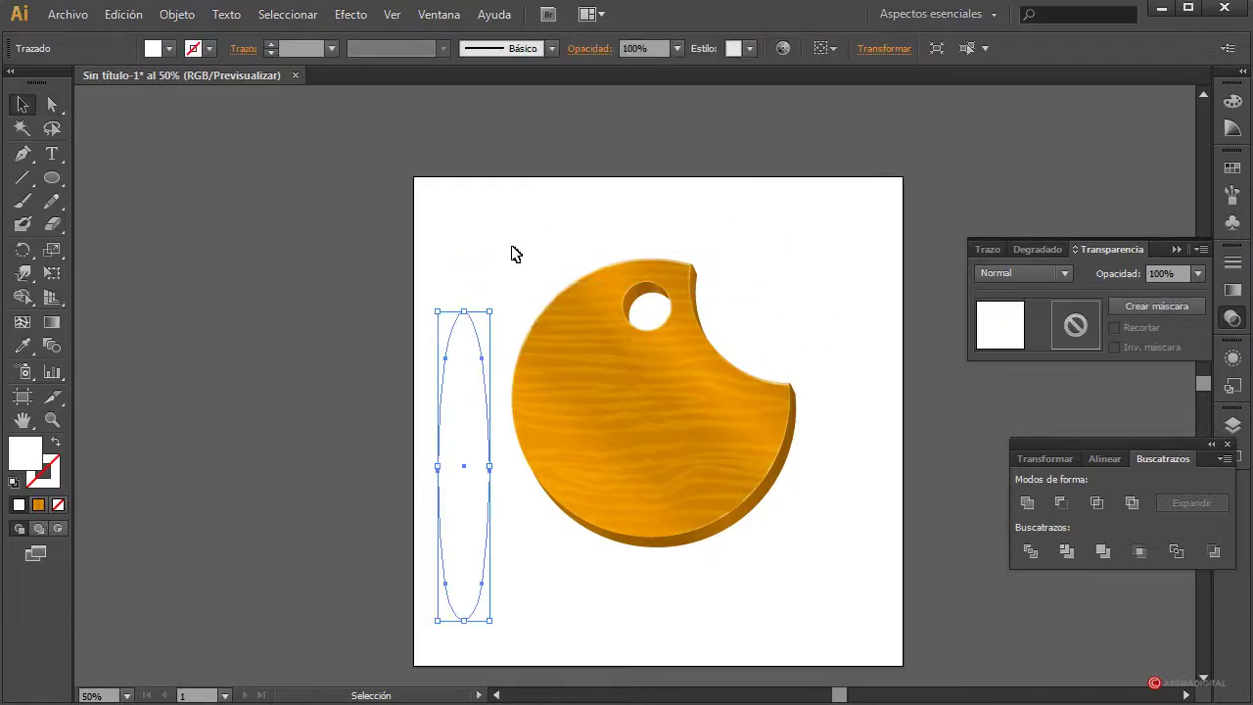
pyautogui.moveTo(522, 252); pyautogui.dragTo(656, 231)
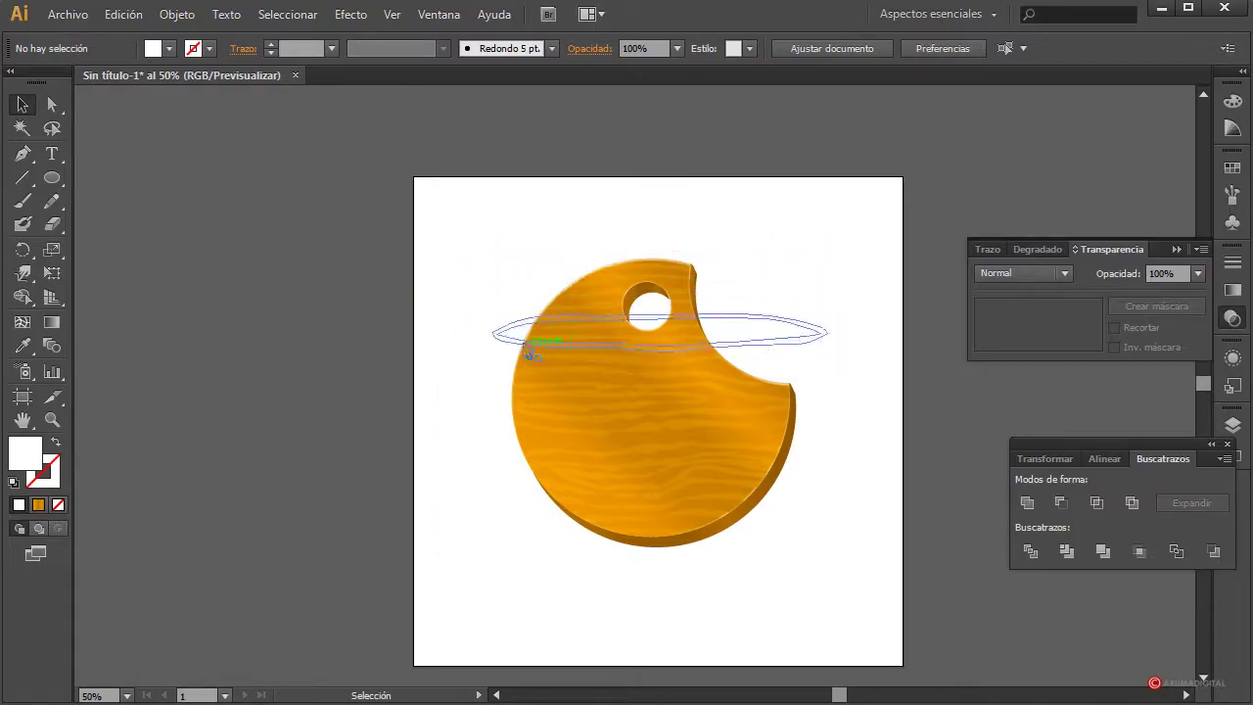
pyautogui.click(467, 471)
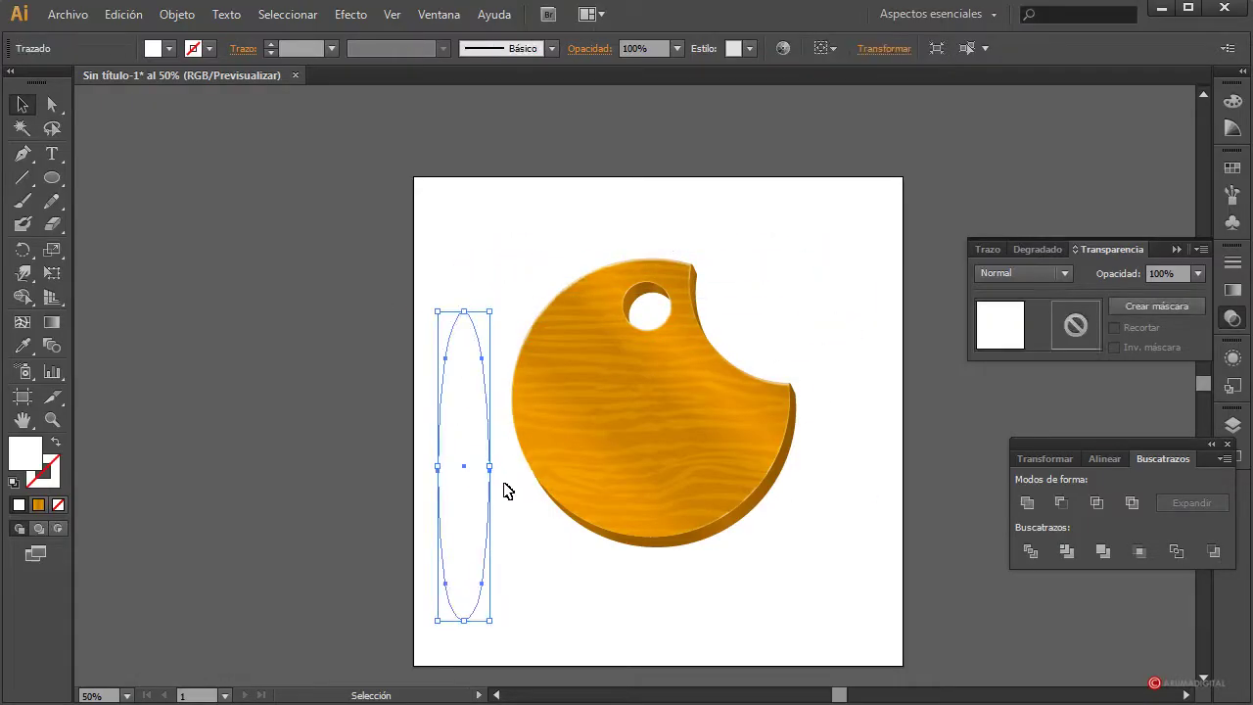
pyautogui.press('a')
pyautogui.click(559, 579)
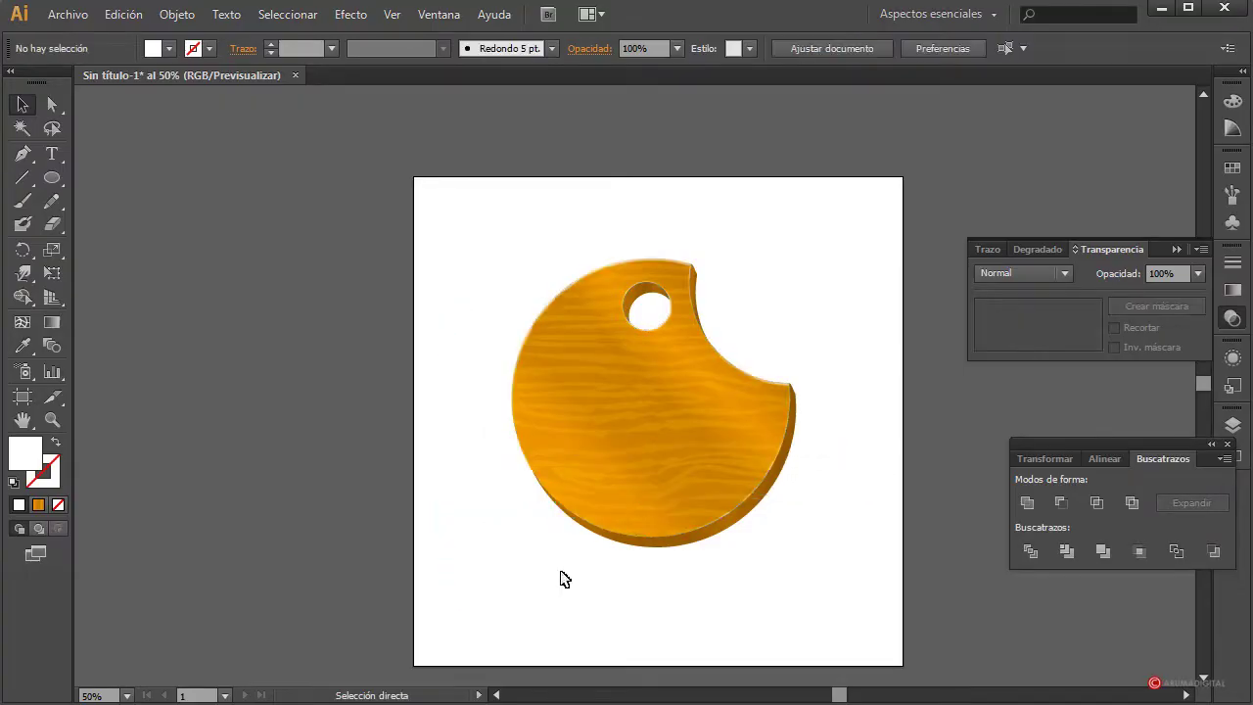
pyautogui.press('v')
pyautogui.click(1231, 427)
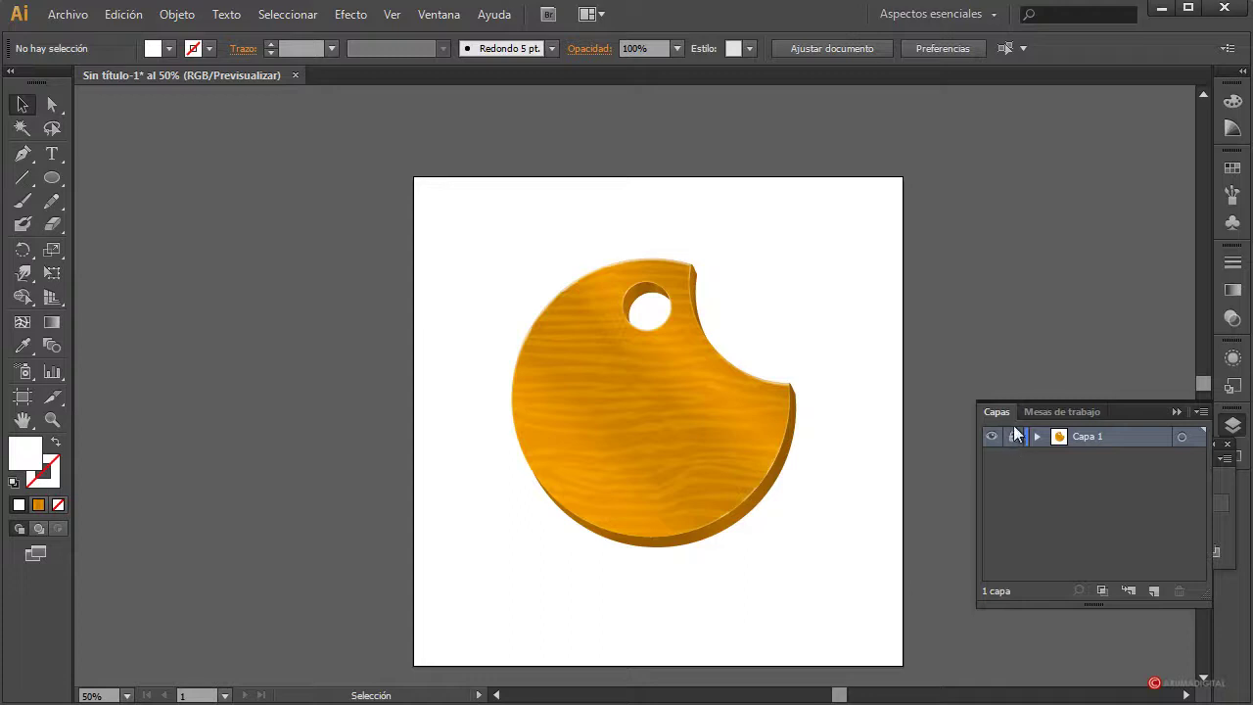
pyautogui.click(1153, 591)
pyautogui.click(1175, 412)
# Paste the ellipse in front on the new layer, move it to the palette's left edge, and reshape its top.
pyautogui.hotkey('ctrl', 'f')
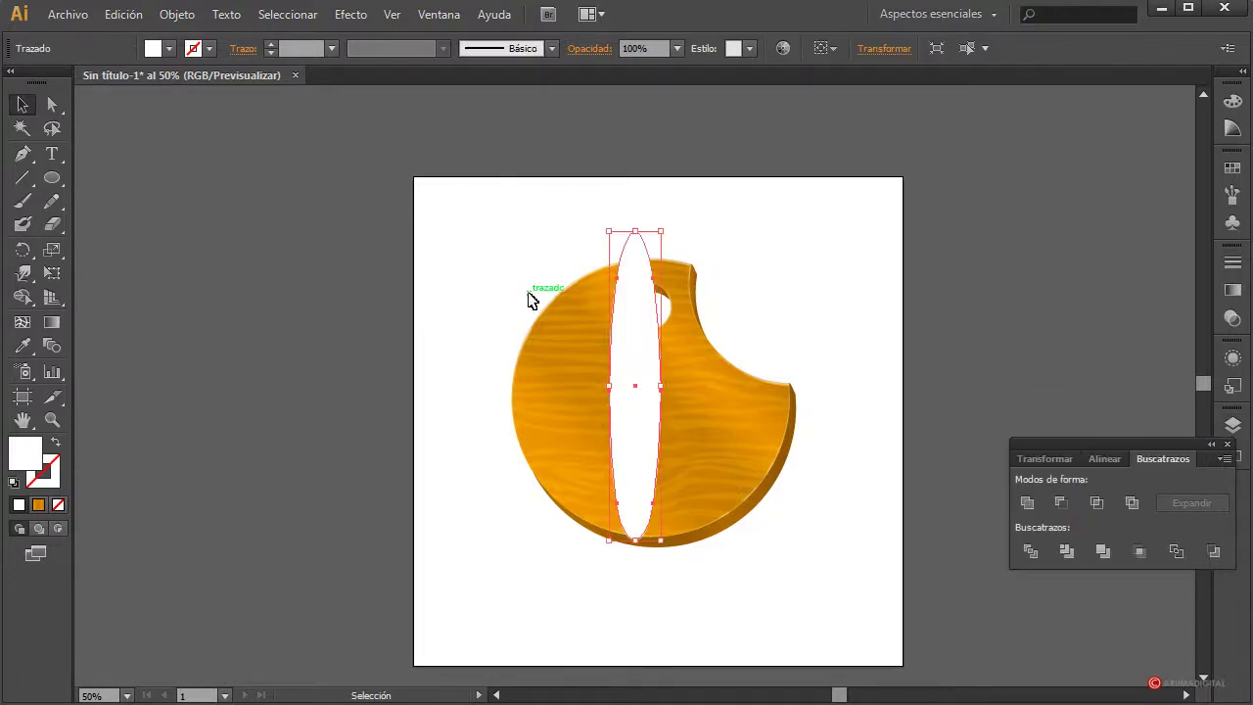
pyautogui.moveTo(632, 428); pyautogui.dragTo(489, 464)
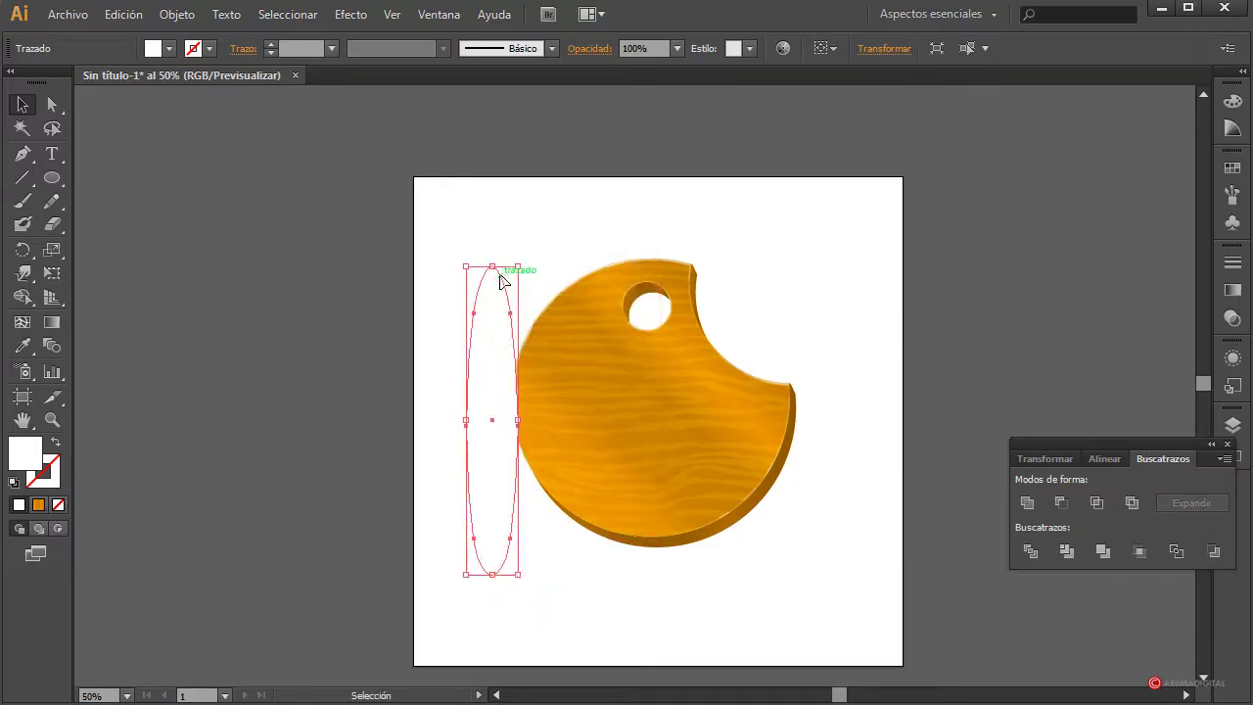
pyautogui.click(52, 104)
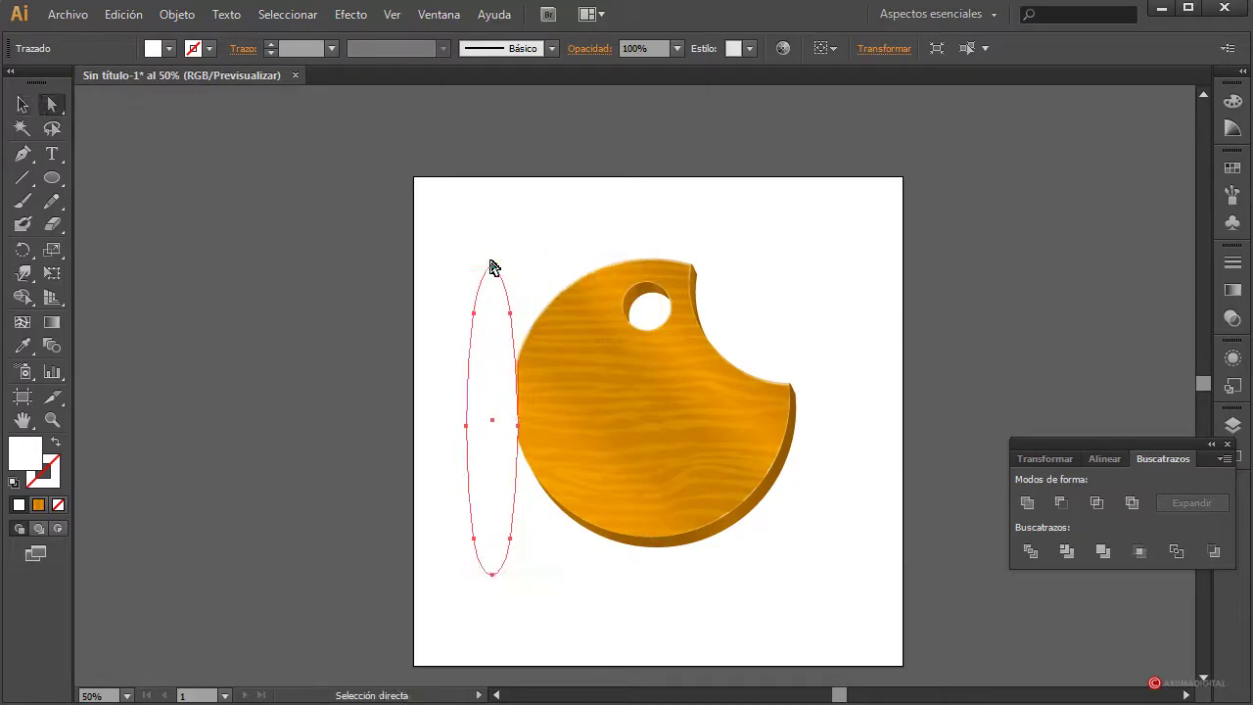
pyautogui.moveTo(492, 268); pyautogui.dragTo(495, 320)
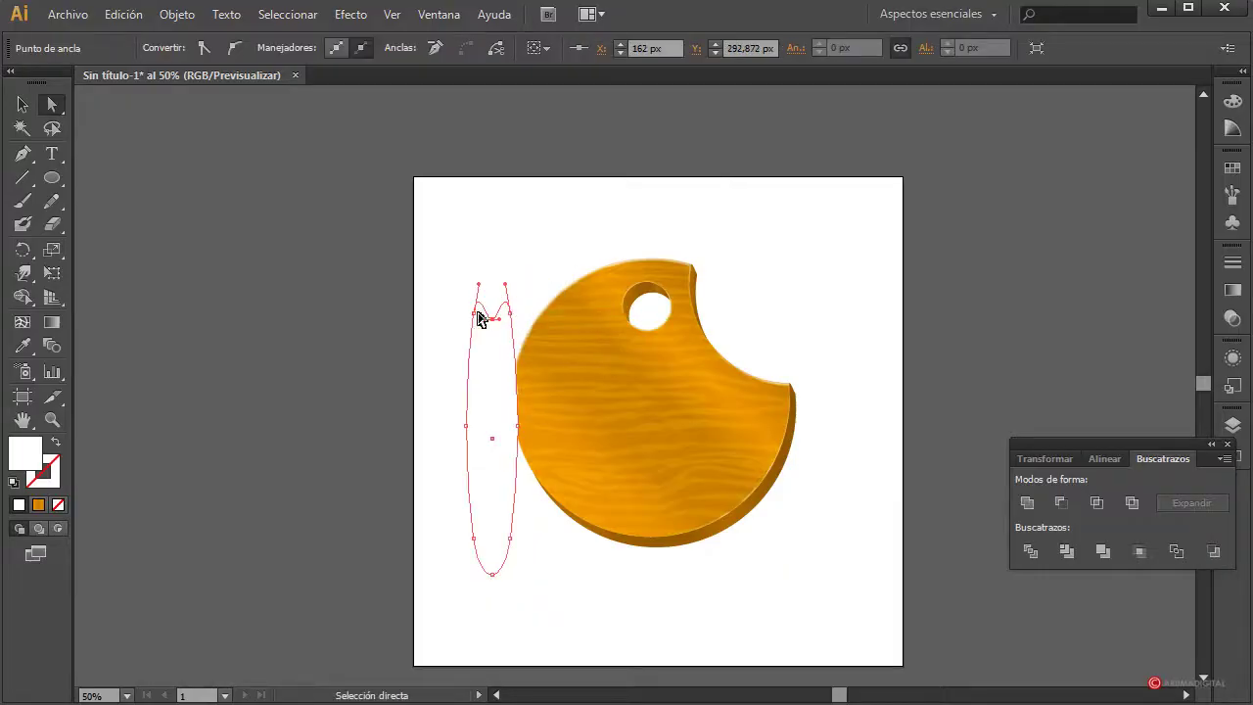
pyautogui.click(475, 315)
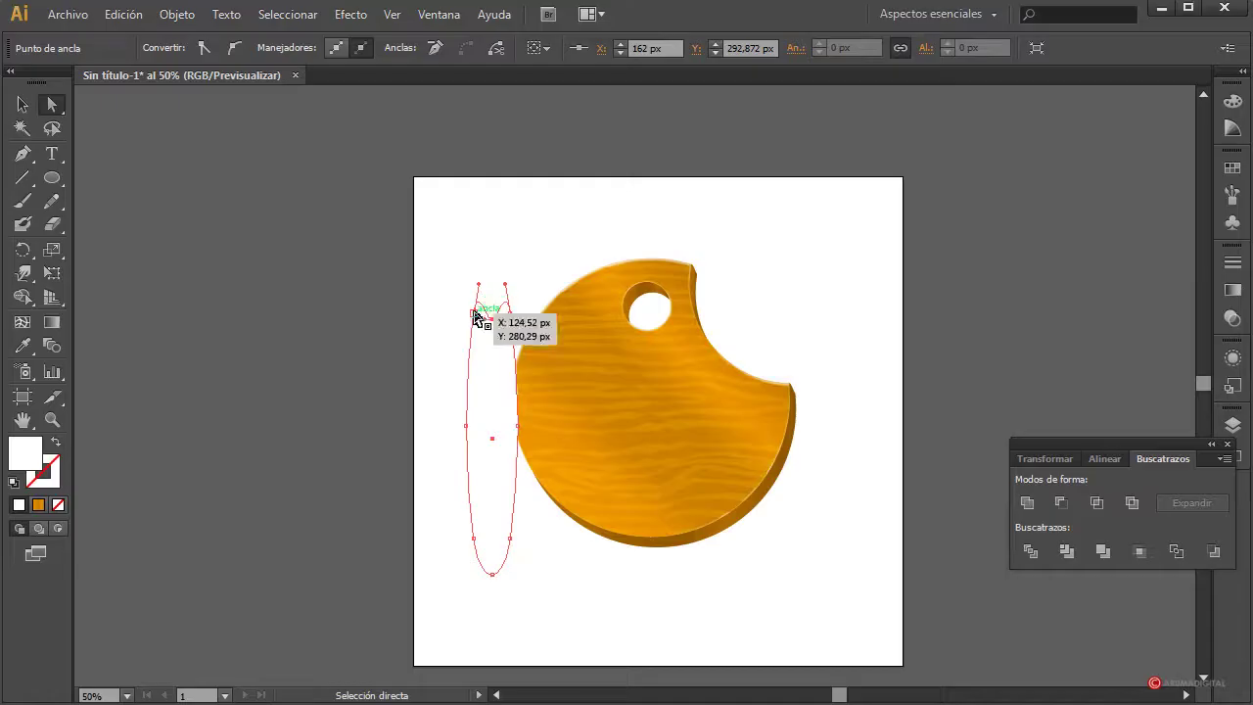
pyautogui.moveTo(475, 315); pyautogui.dragTo(516, 314)
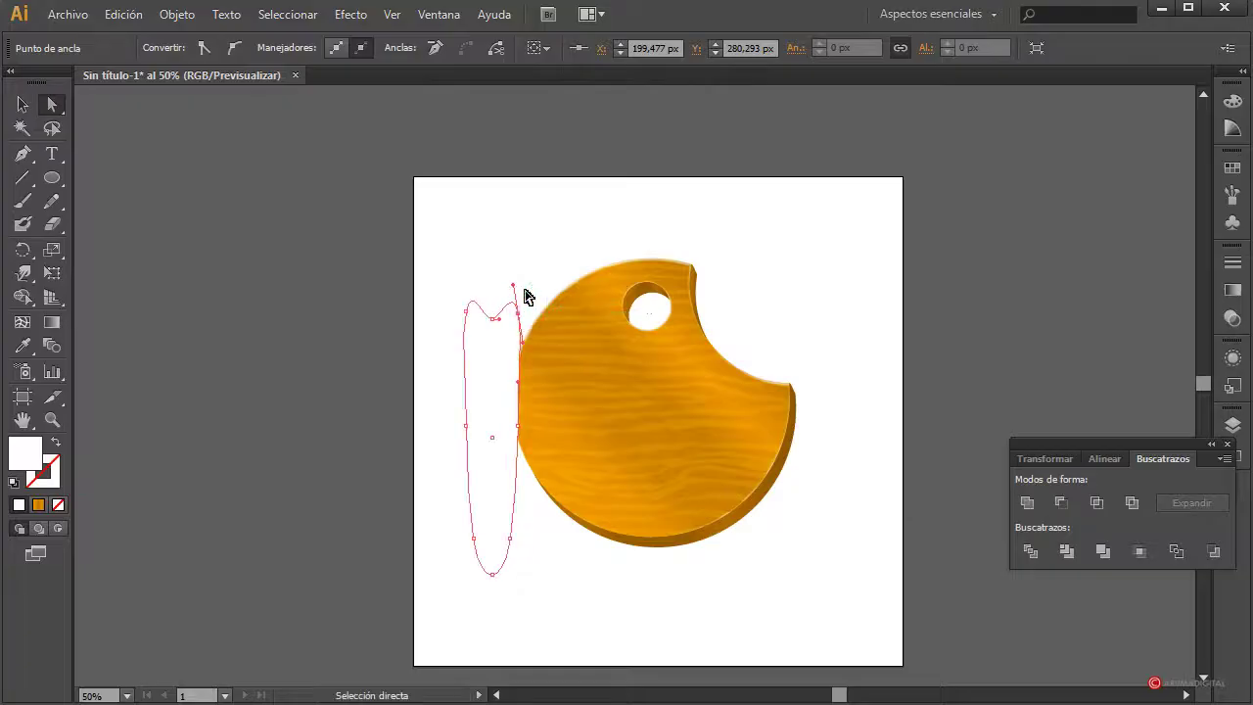
pyautogui.click(533, 276)
# Shift the ellipse's top anchor sideways and nudge it upward.
pyautogui.click(494, 321)
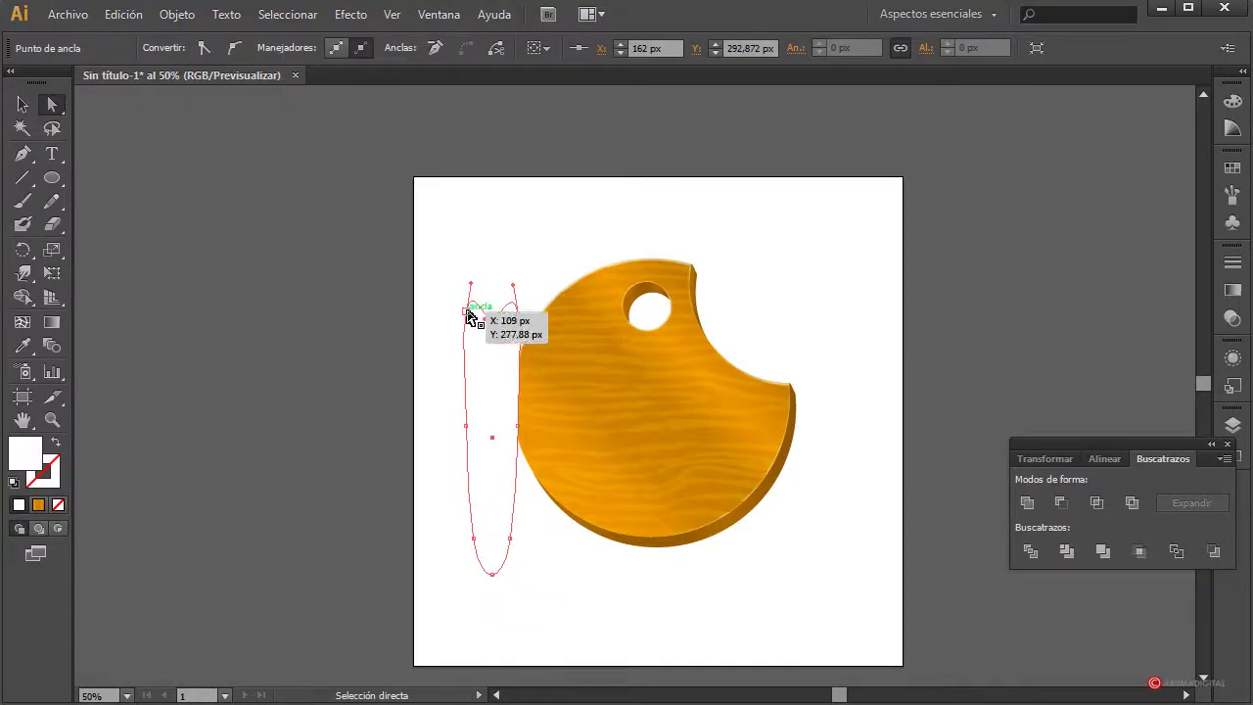
pyautogui.moveTo(465, 313)
pyautogui.mouseDown()
pyautogui.moveTo(545, 308)
pyautogui.moveTo(545, 264)
pyautogui.mouseUp()
pyautogui.click(545, 253)
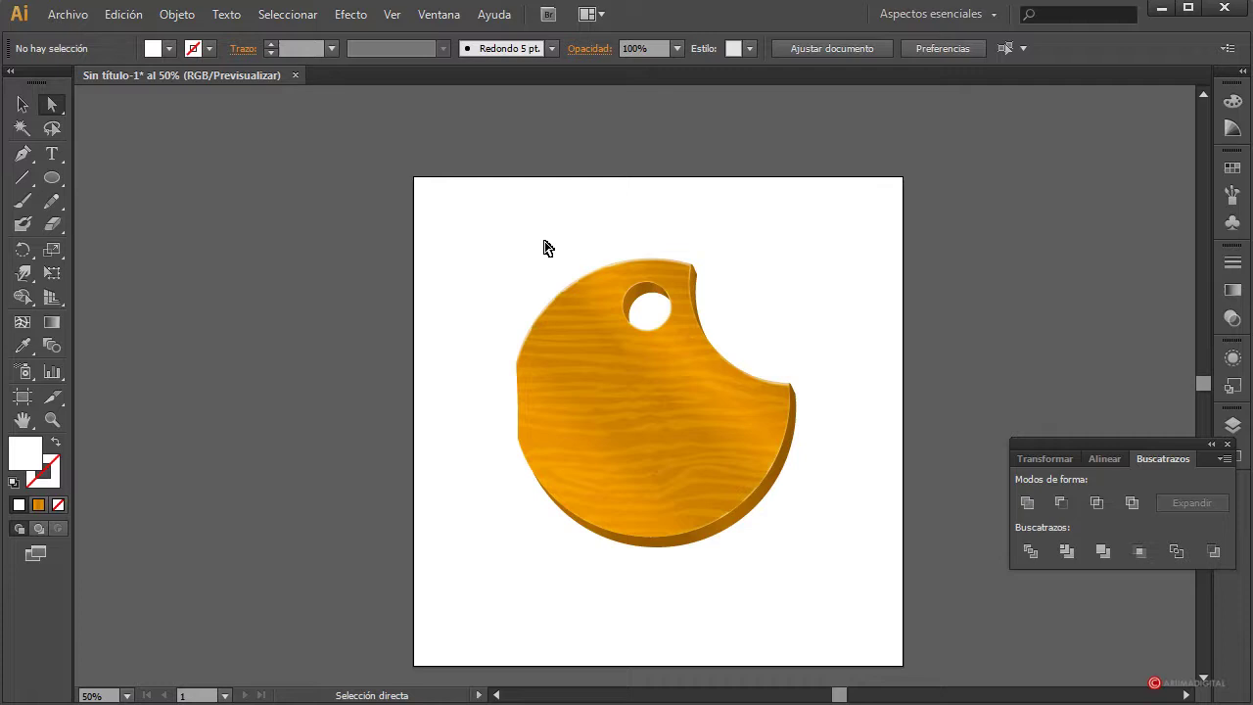
pyautogui.click(483, 294)
pyautogui.moveTo(456, 252); pyautogui.dragTo(518, 322)
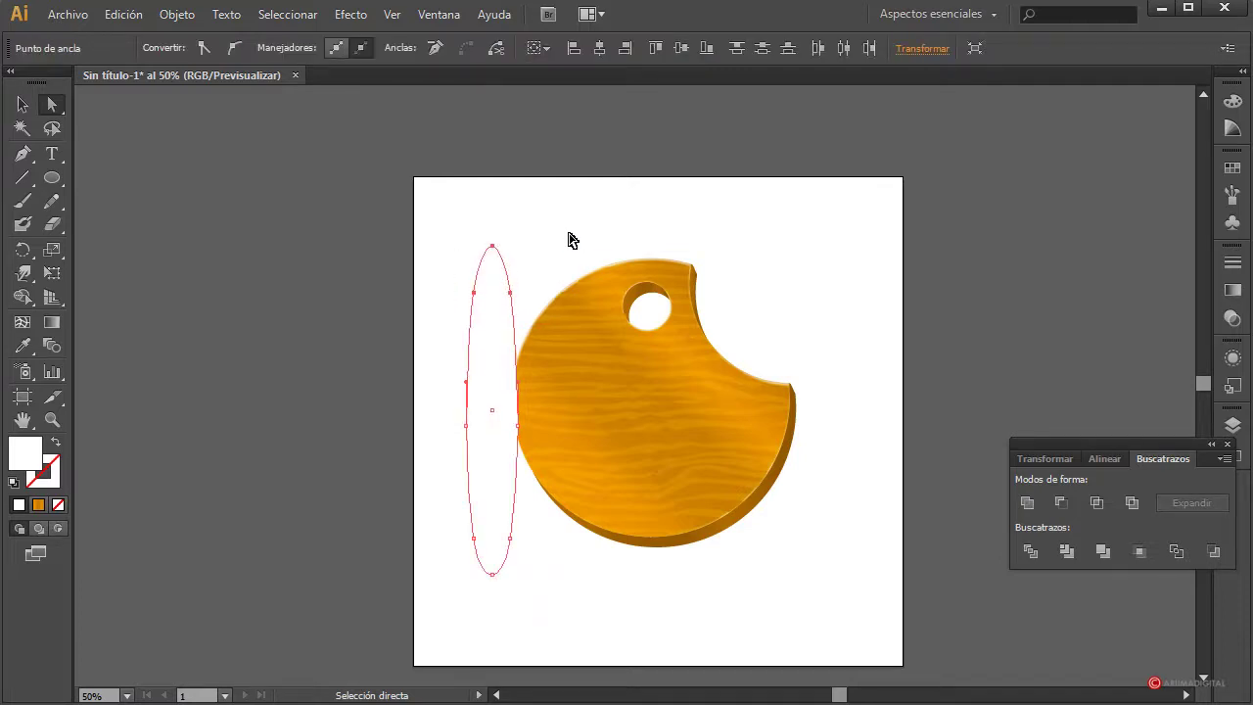
pyautogui.press('Up')
pyautogui.press('Up')
pyautogui.press('Up')
pyautogui.press('Up')
pyautogui.press('Up')
pyautogui.press('Up')
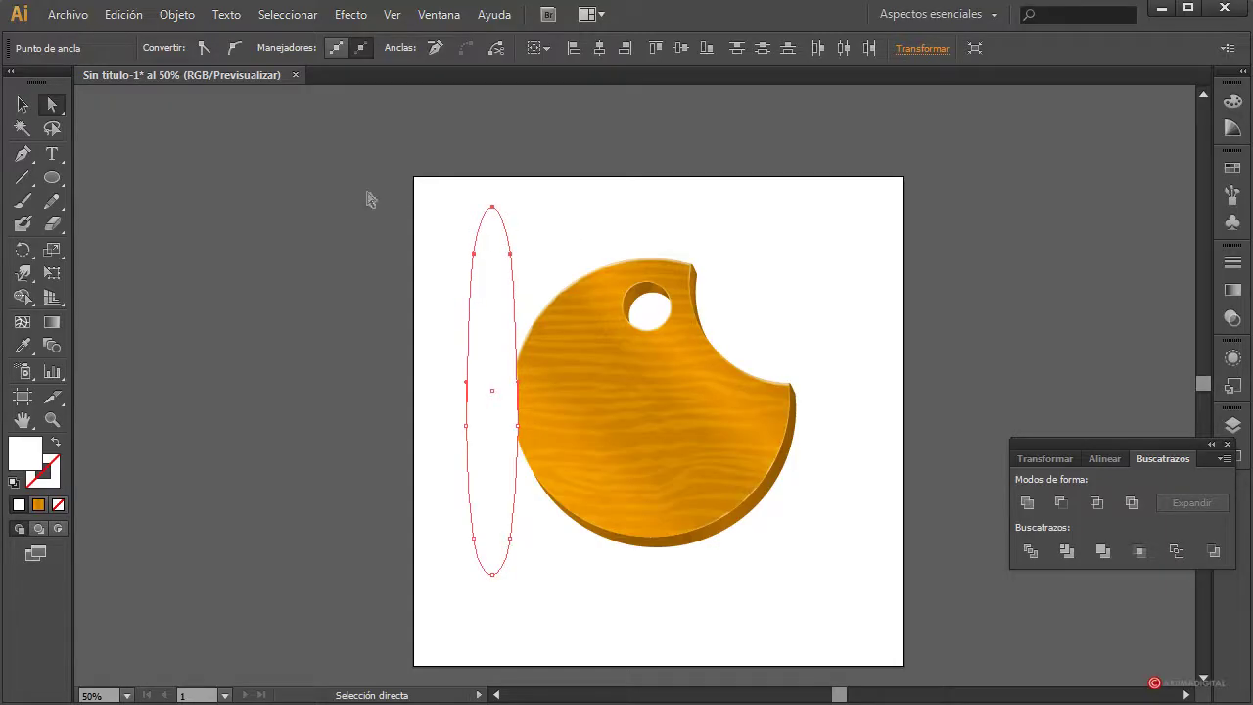
# Draw a circle with a wide ellipse overlapping its lower half.
pyautogui.click(56, 181)
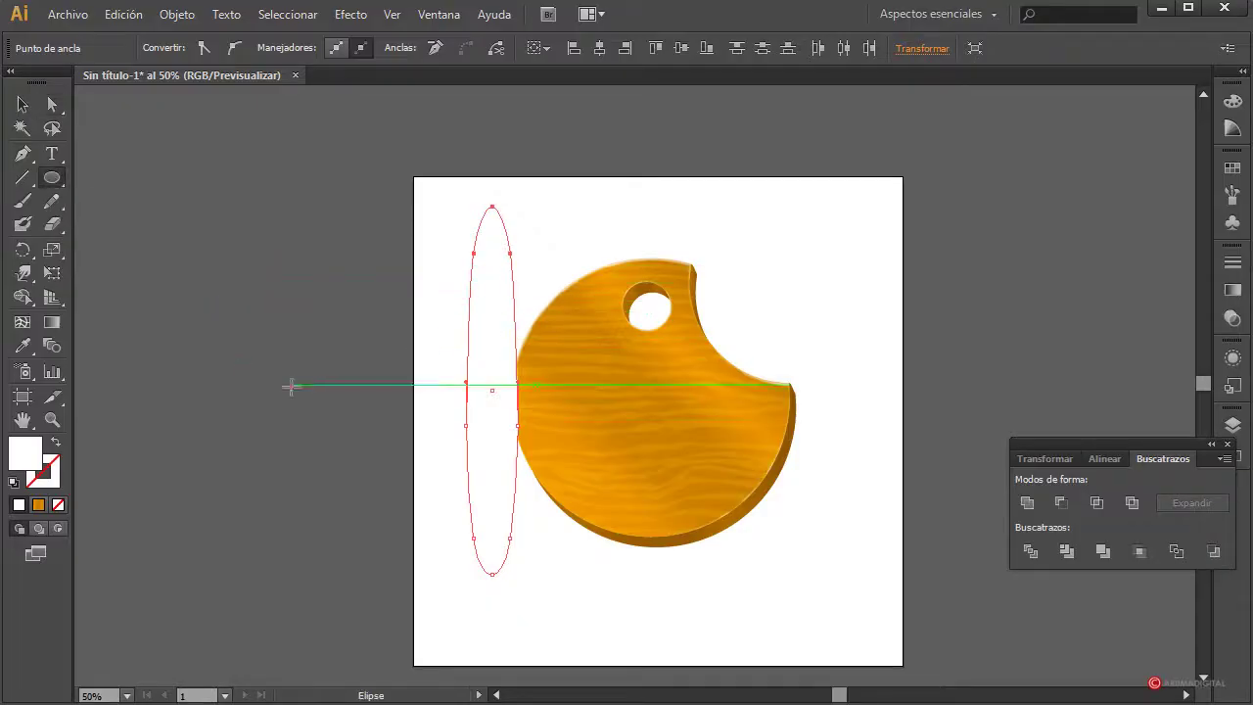
pyautogui.moveTo(283, 383)
pyautogui.mouseDown()
pyautogui.moveTo(377, 310)
pyautogui.moveTo(371, 291)
pyautogui.mouseUp()
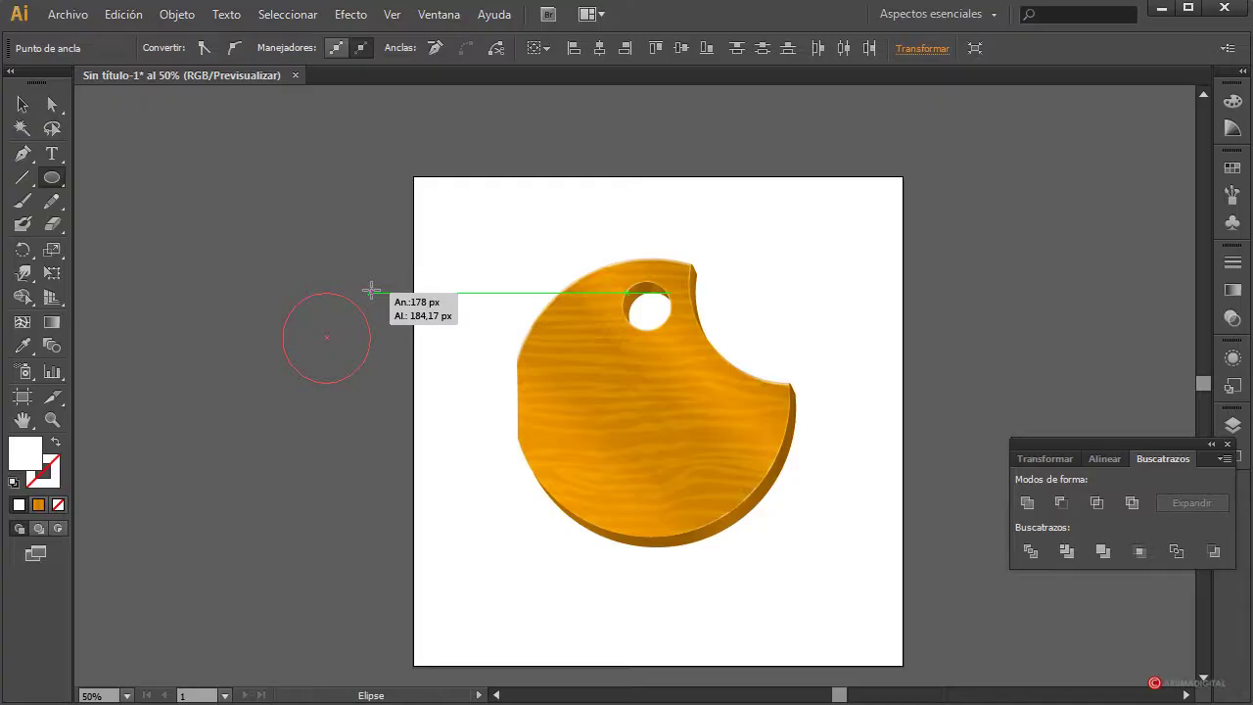
pyautogui.moveTo(370, 291); pyautogui.dragTo(363, 304)
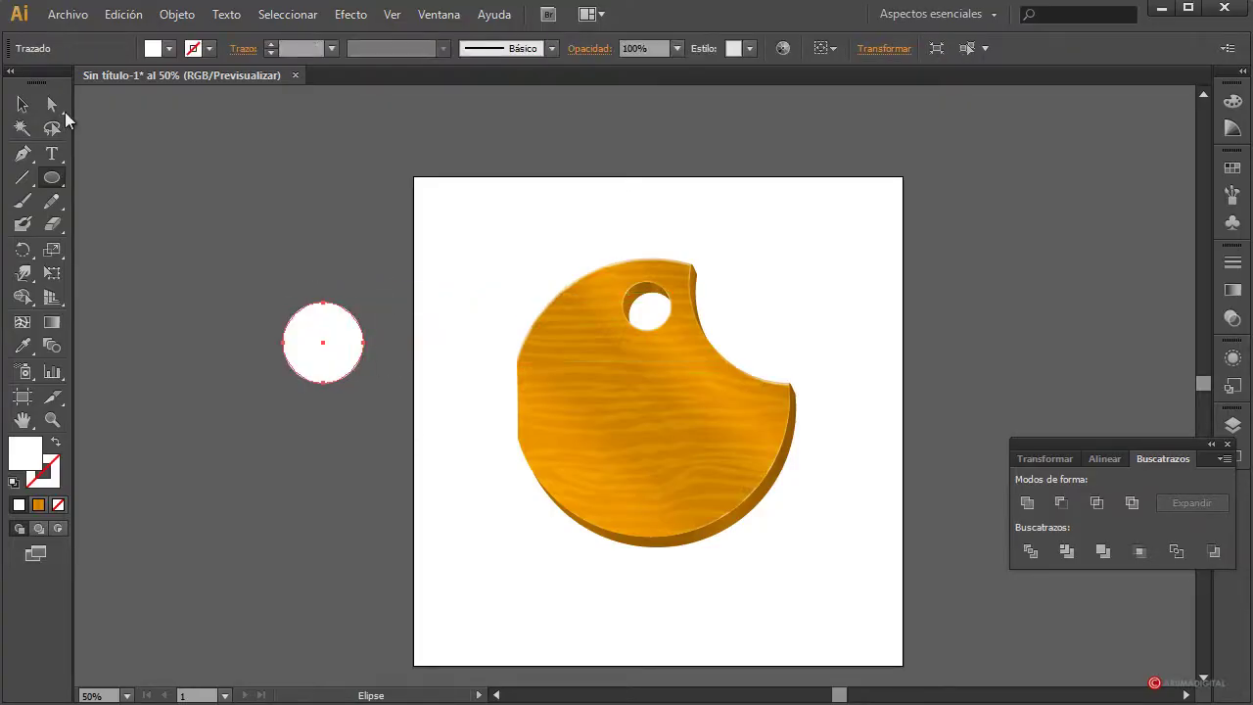
pyautogui.click(21, 178)
pyautogui.moveTo(243, 424); pyautogui.dragTo(404, 351)
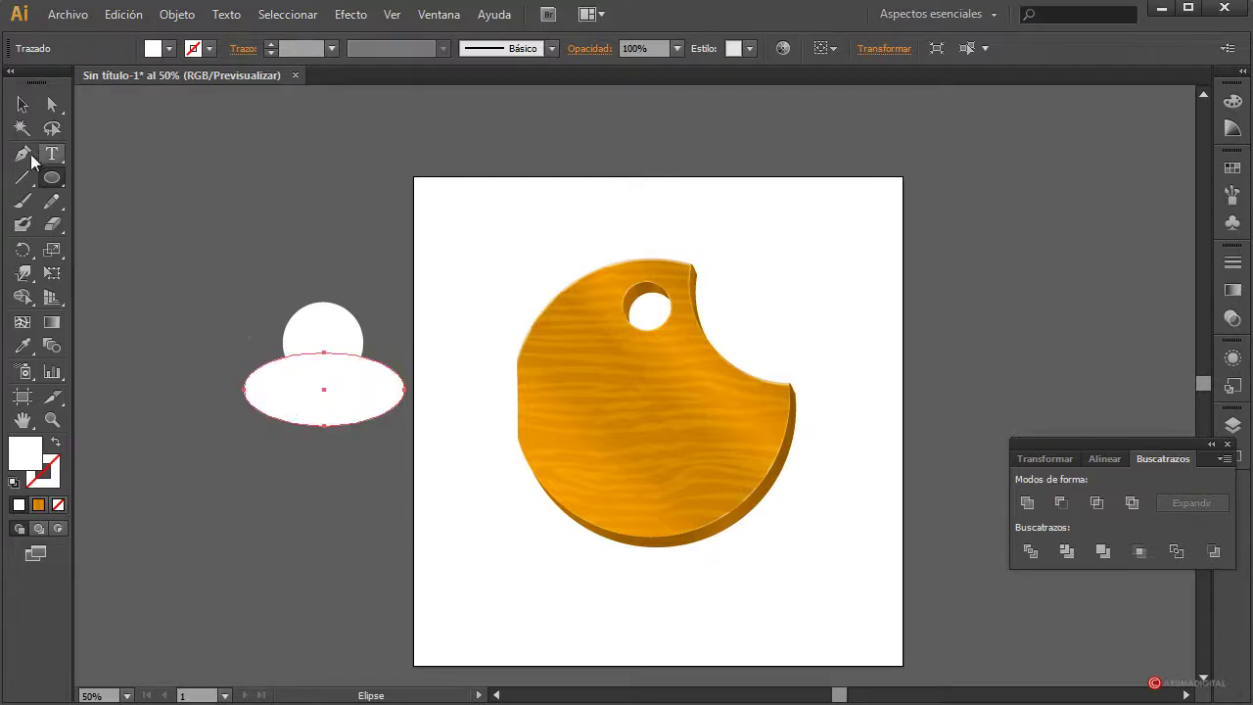
# Subtract the ellipse from the circle with Minus Front and move the dome right.
pyautogui.click(22, 103)
pyautogui.moveTo(284, 255); pyautogui.dragTo(374, 476)
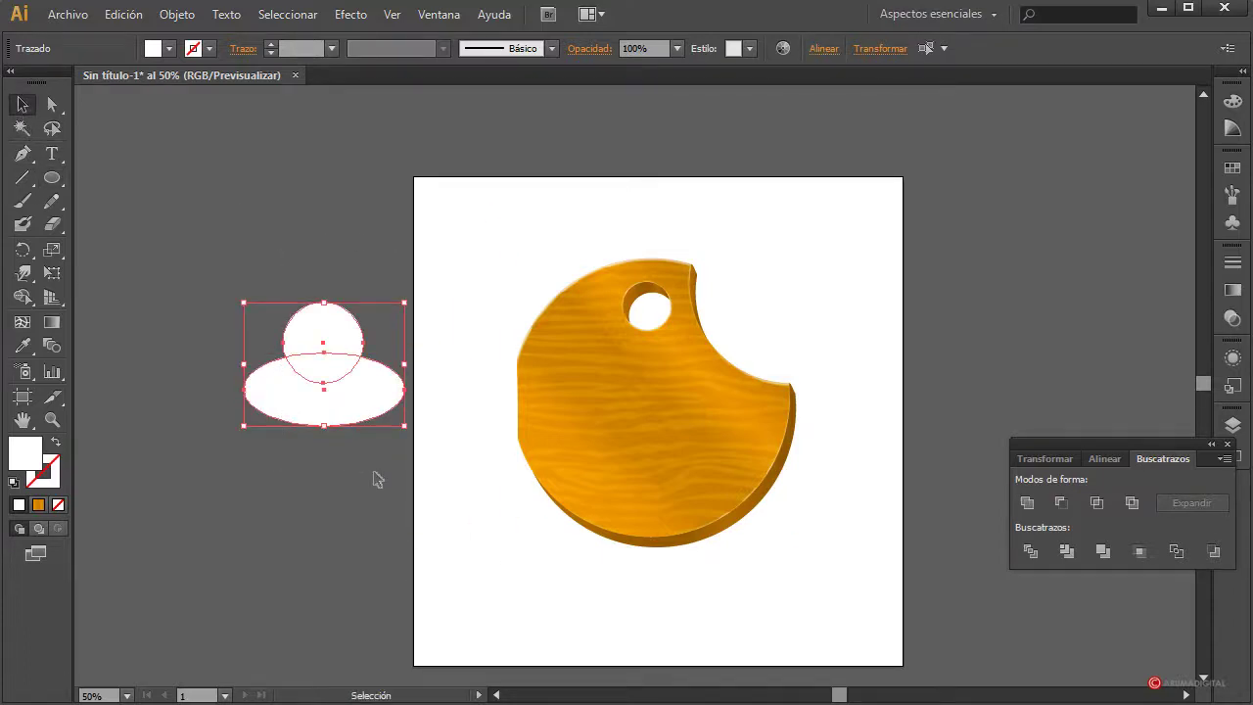
pyautogui.click(1057, 503)
pyautogui.moveTo(307, 339); pyautogui.dragTo(461, 340)
# Fill the dome cap red and position it over the tall ellipse.
pyautogui.click(153, 48)
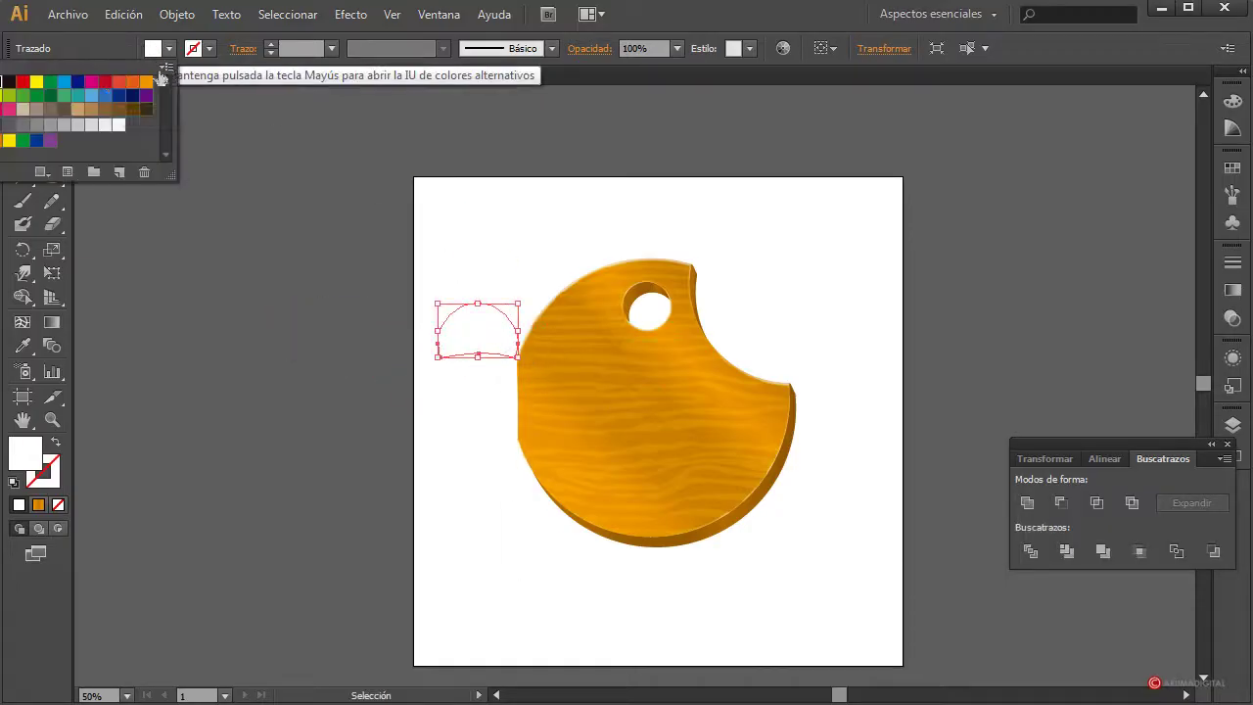
pyautogui.click(111, 87)
pyautogui.moveTo(395, 270); pyautogui.dragTo(507, 472)
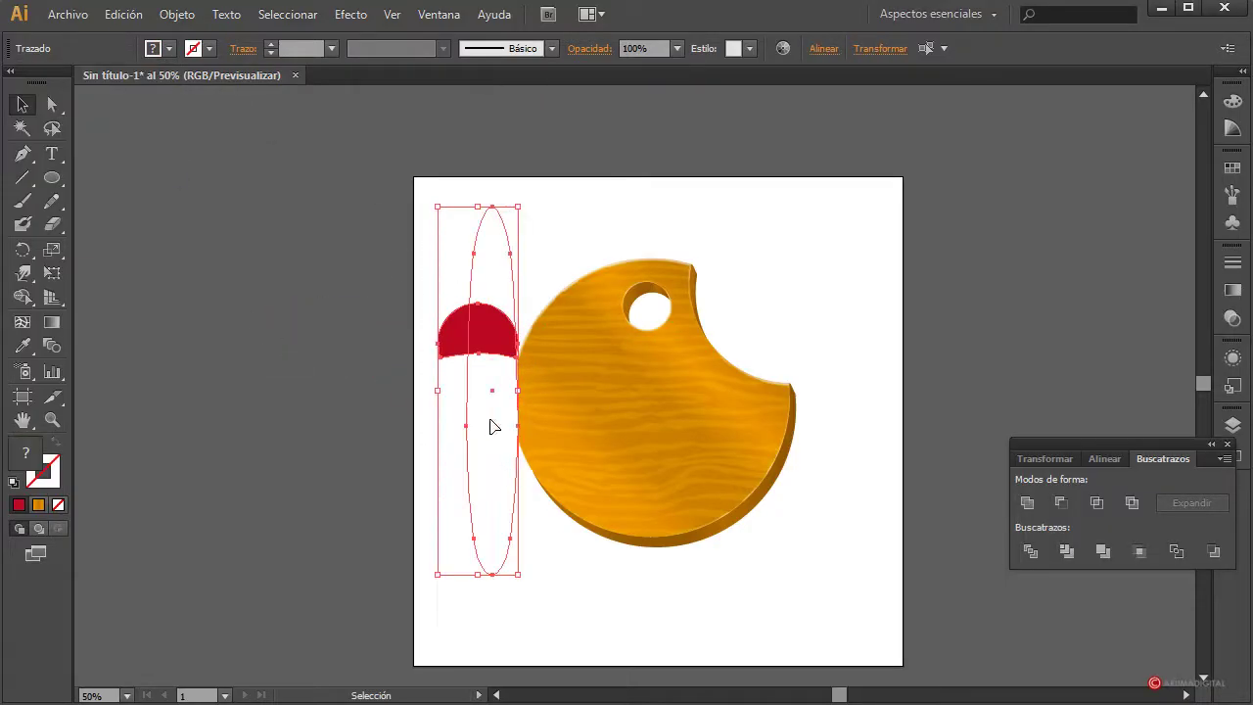
pyautogui.click(400, 392)
pyautogui.moveTo(447, 330); pyautogui.dragTo(465, 303)
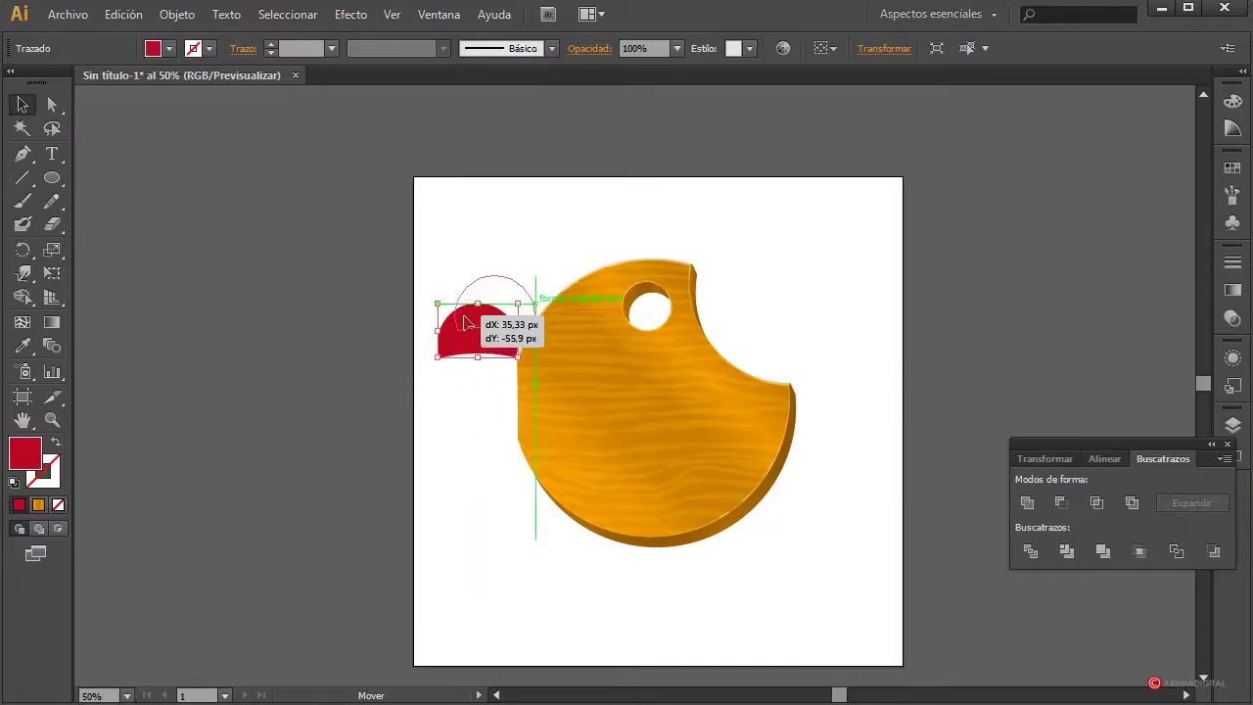
pyautogui.click(465, 337)
pyautogui.click(519, 382)
pyautogui.click(462, 401)
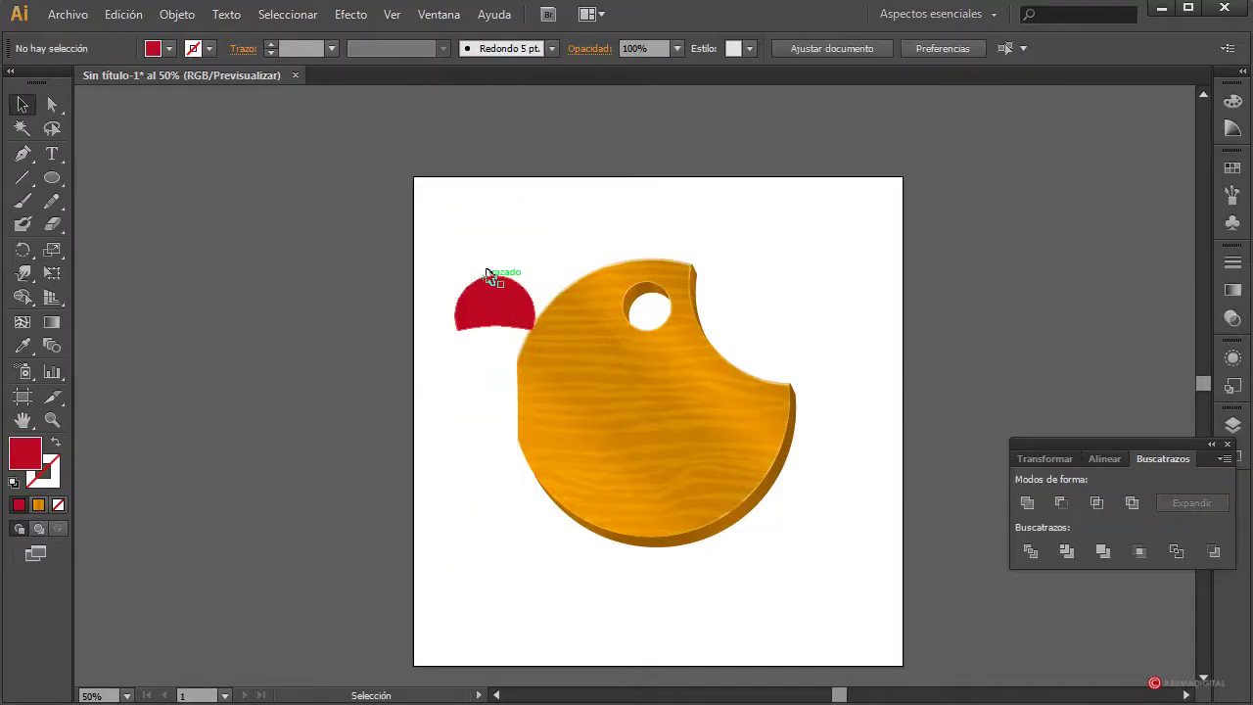
pyautogui.click(506, 256)
# Fill the tall ellipse orange-red and divide it with the overlapping cap.
pyautogui.click(152, 48)
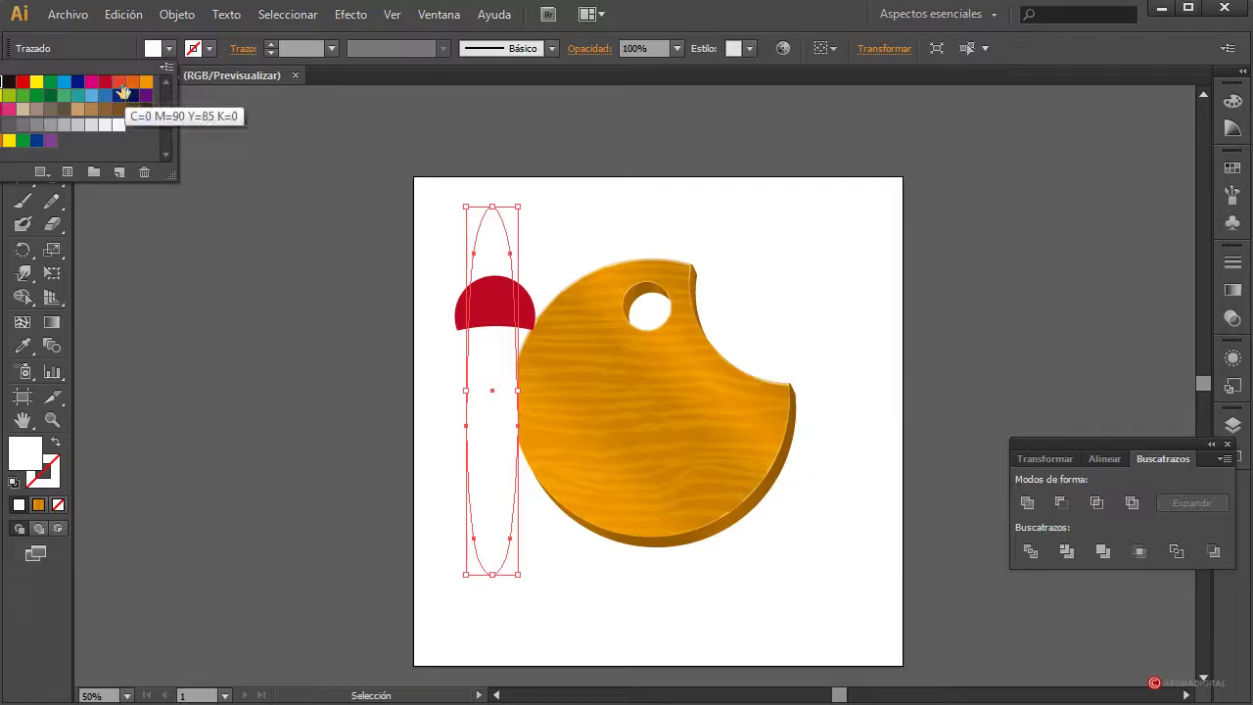
pyautogui.click(133, 92)
pyautogui.click(454, 315)
pyautogui.moveTo(461, 316); pyautogui.dragTo(456, 311)
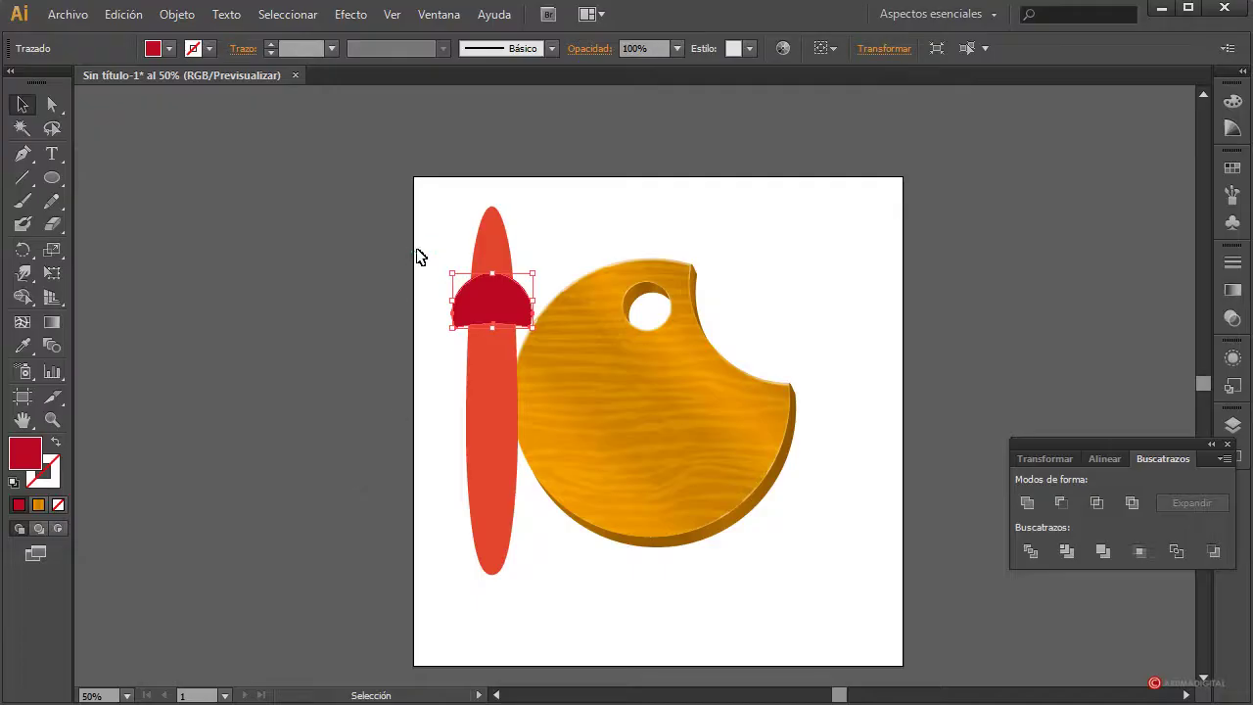
pyautogui.moveTo(419, 257); pyautogui.dragTo(494, 349)
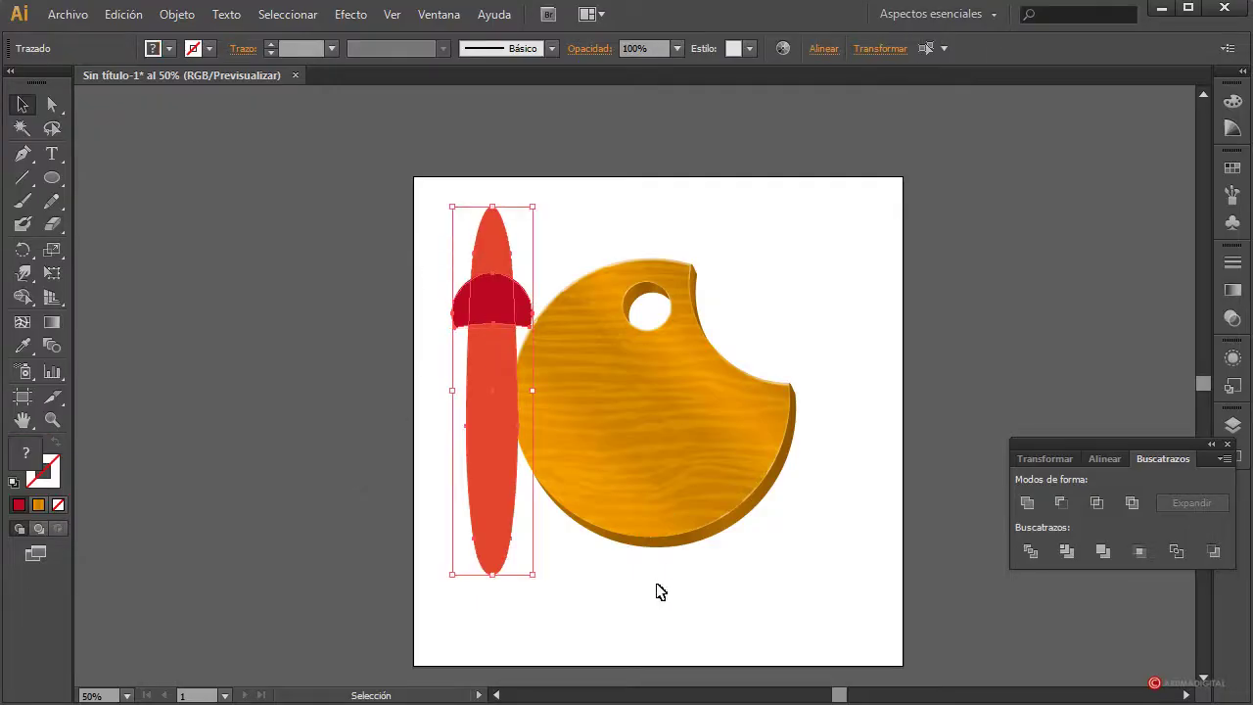
pyautogui.click(1033, 552)
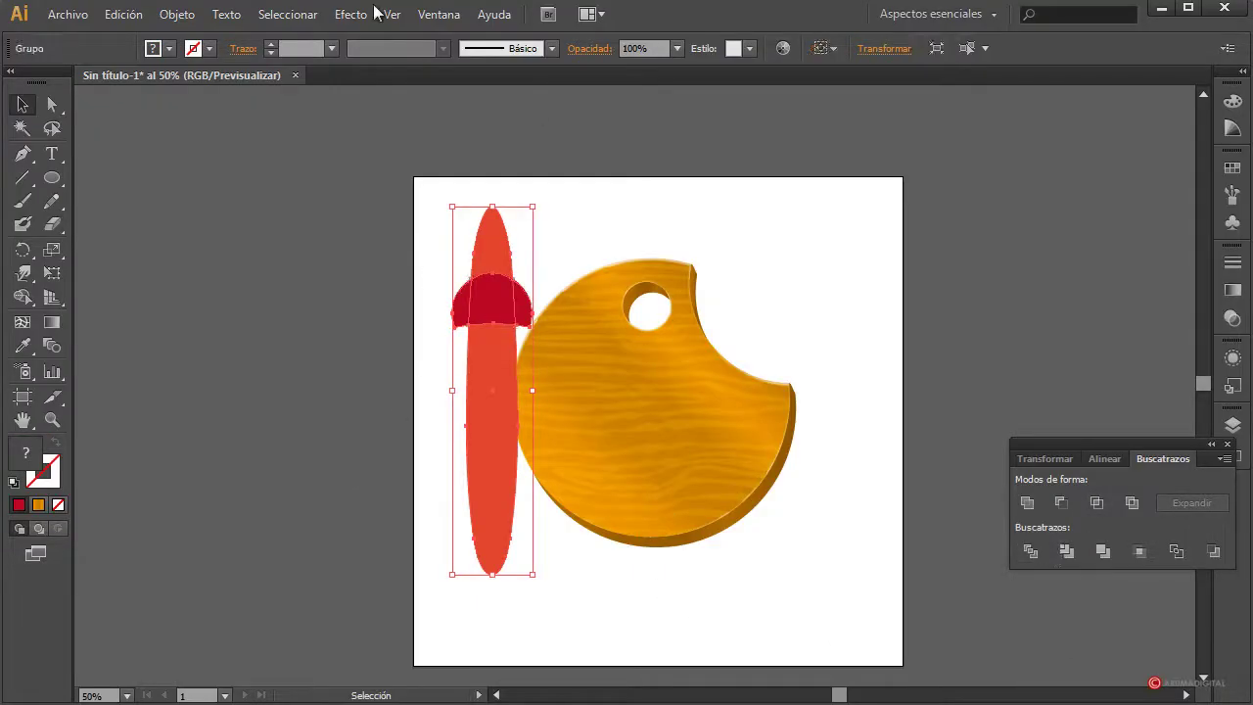
# Ungroup the divided pieces and delete the tip above the cap and the cap's side leftovers.
pyautogui.click(176, 16)
pyautogui.click(215, 109)
pyautogui.click(646, 186)
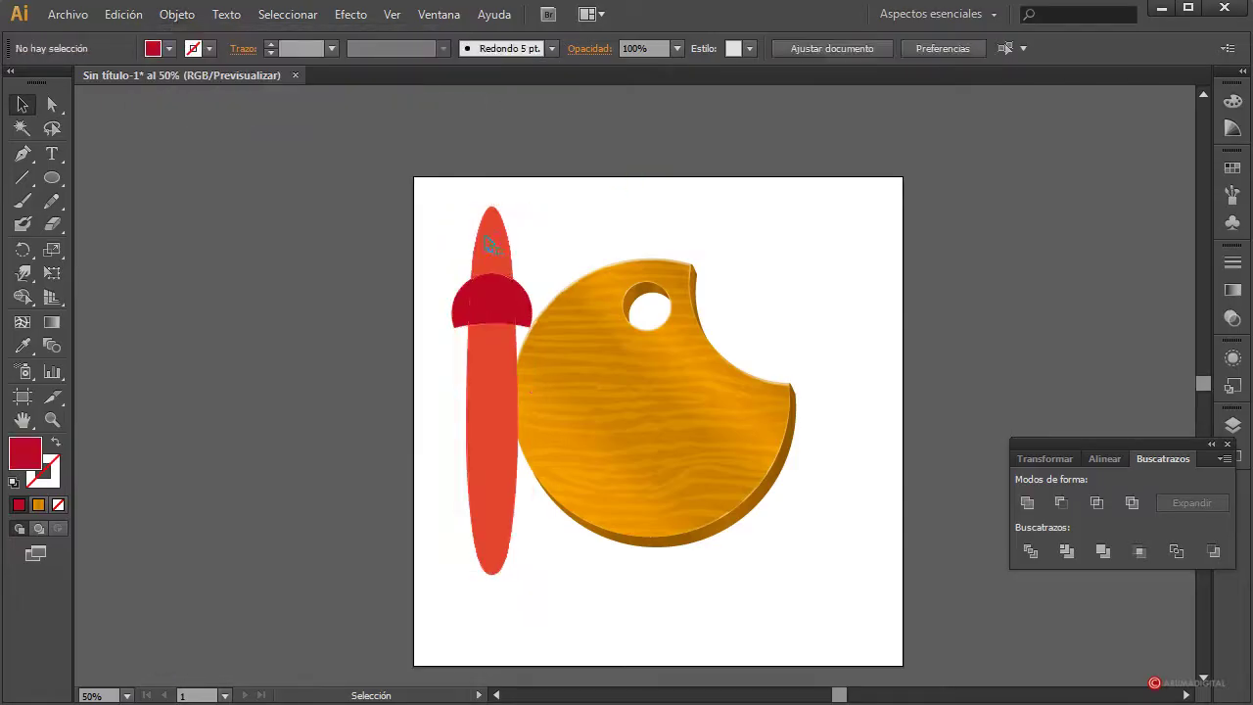
pyautogui.click(492, 235)
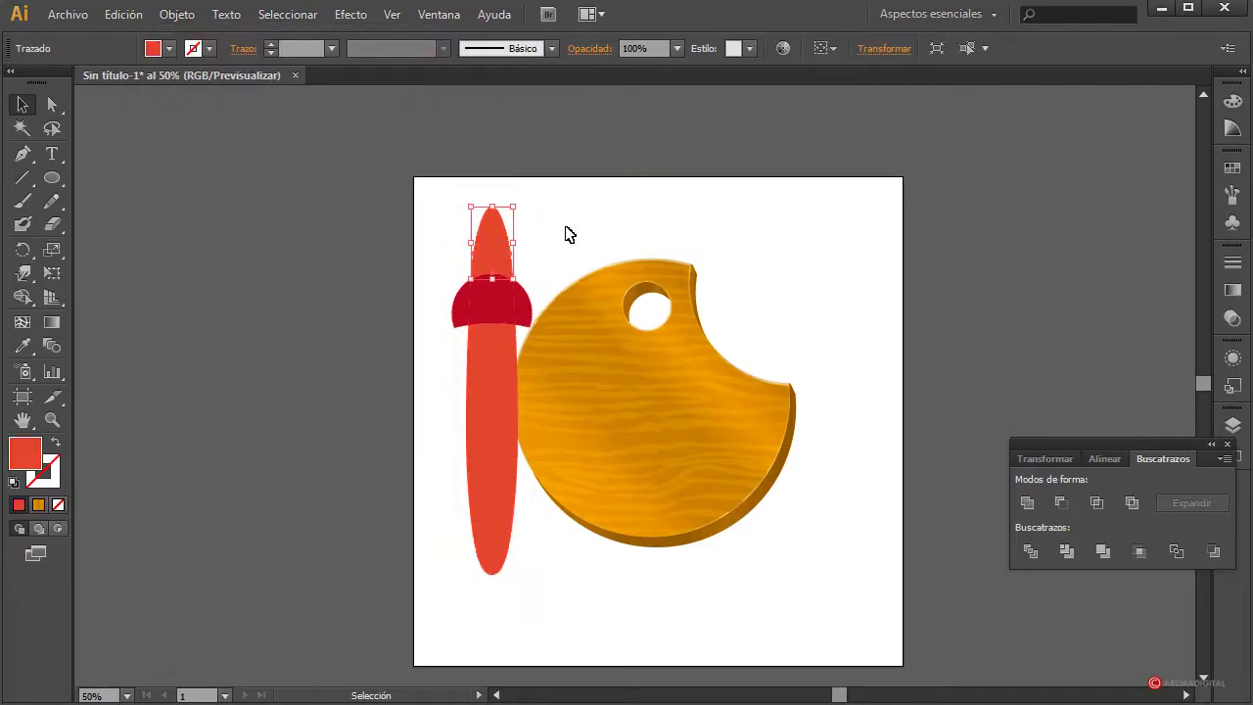
pyautogui.press('Delete')
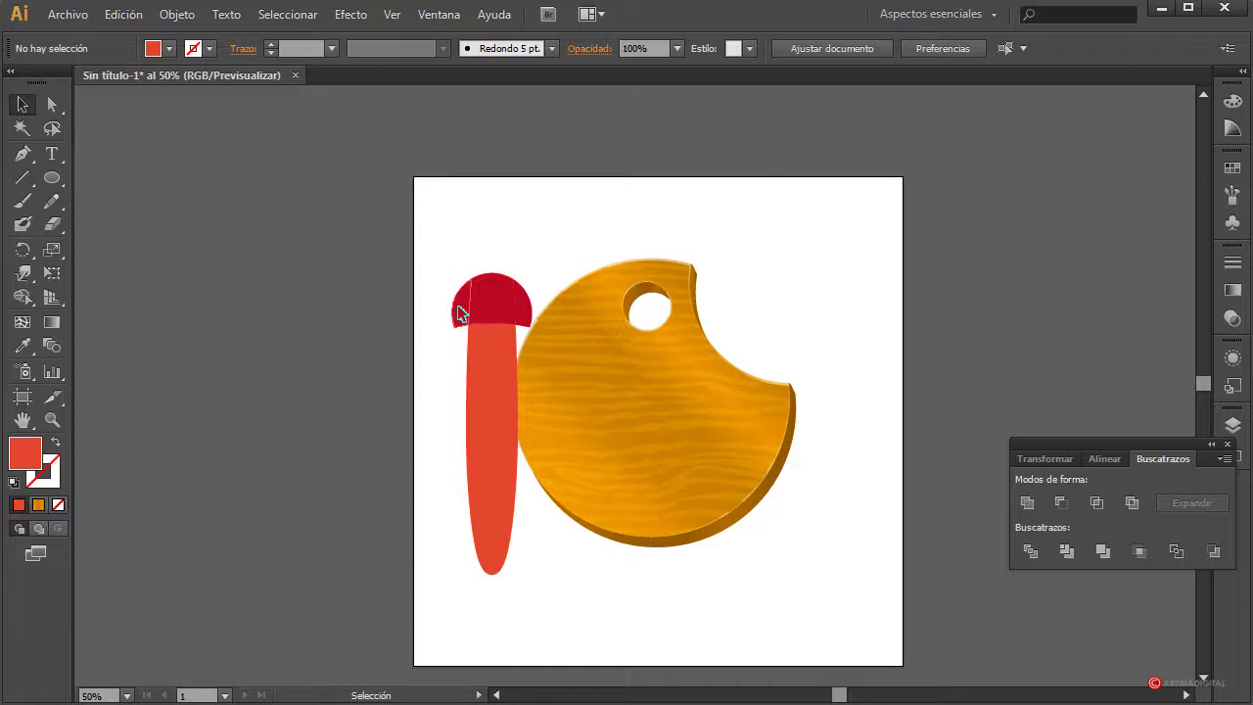
pyautogui.click(461, 310)
pyautogui.press('Delete')
pyautogui.click(528, 311)
pyautogui.press('Delete')
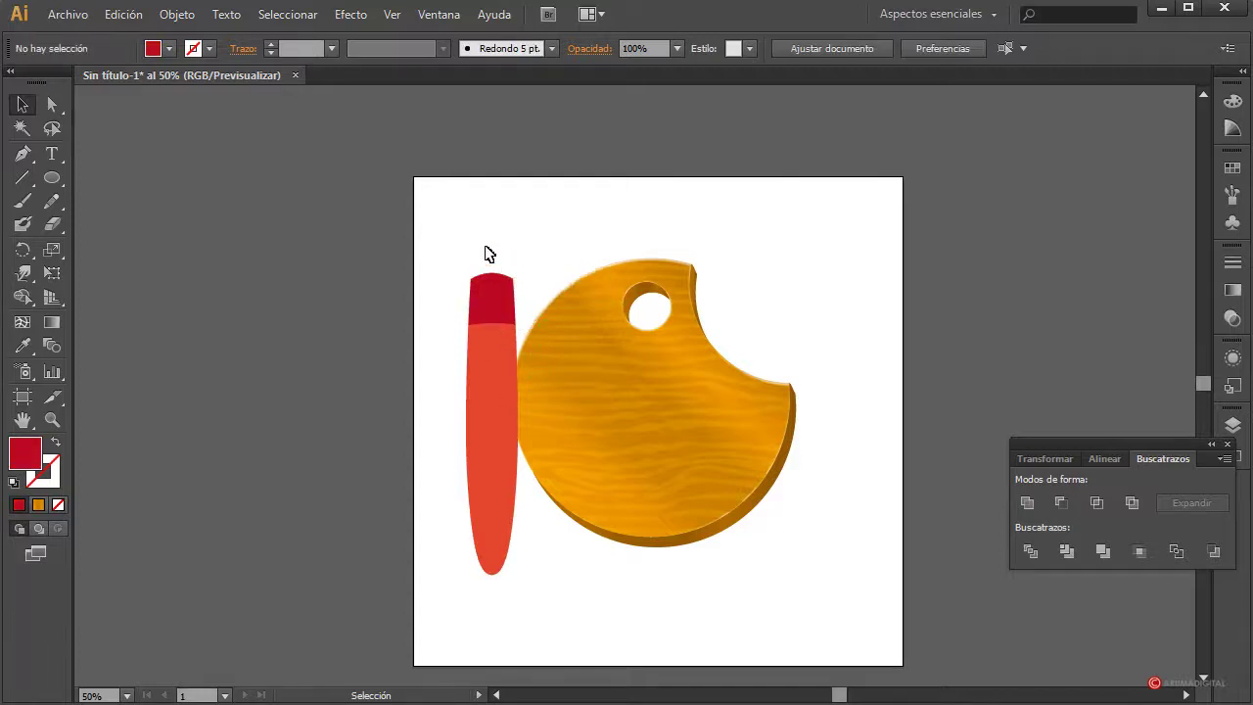
# Move the whole brush left and down.
pyautogui.moveTo(495, 411); pyautogui.dragTo(468, 443)
pyautogui.click(524, 240)
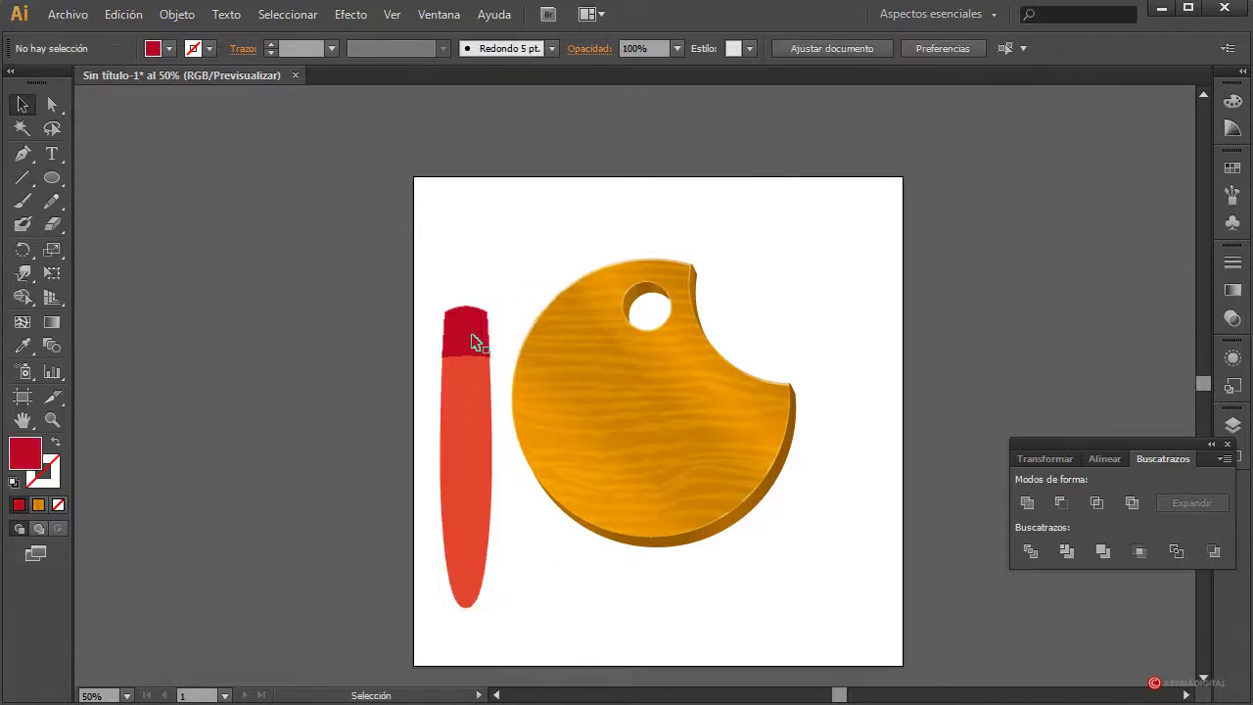
pyautogui.click(477, 457)
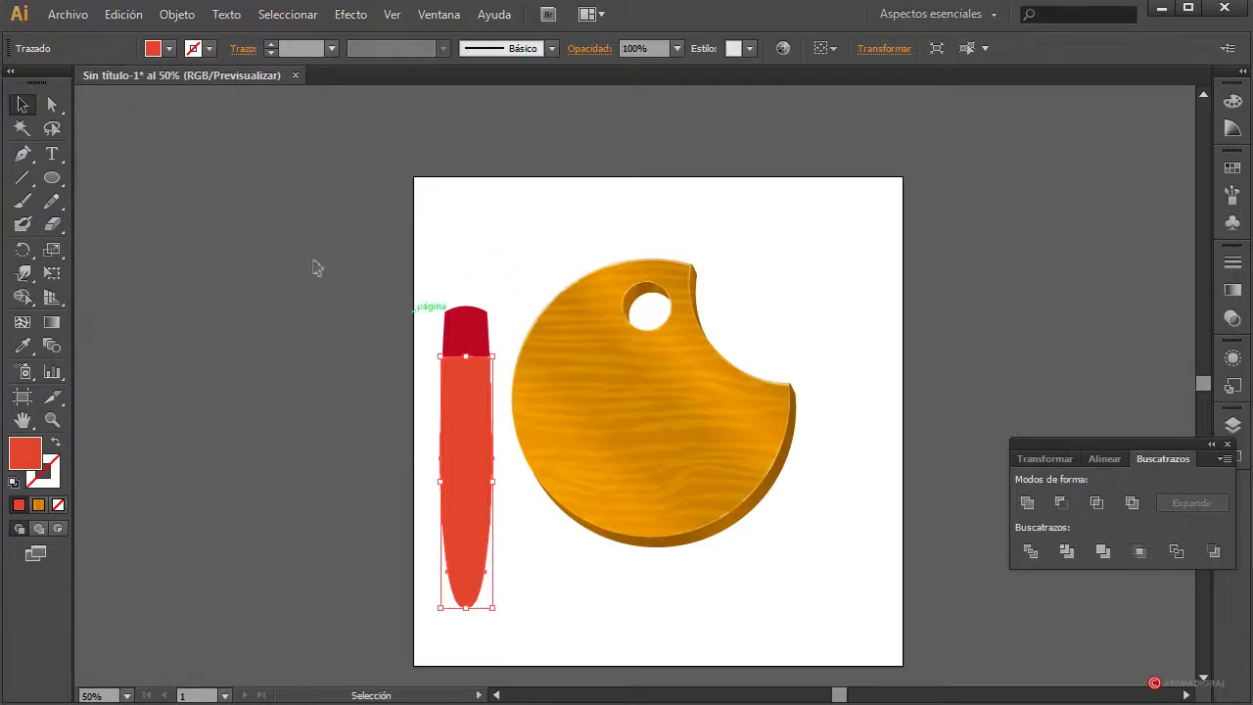
# Draw a circle above the brush handle and send it behind the ferrule with Ctrl+[.
pyautogui.click(52, 178)
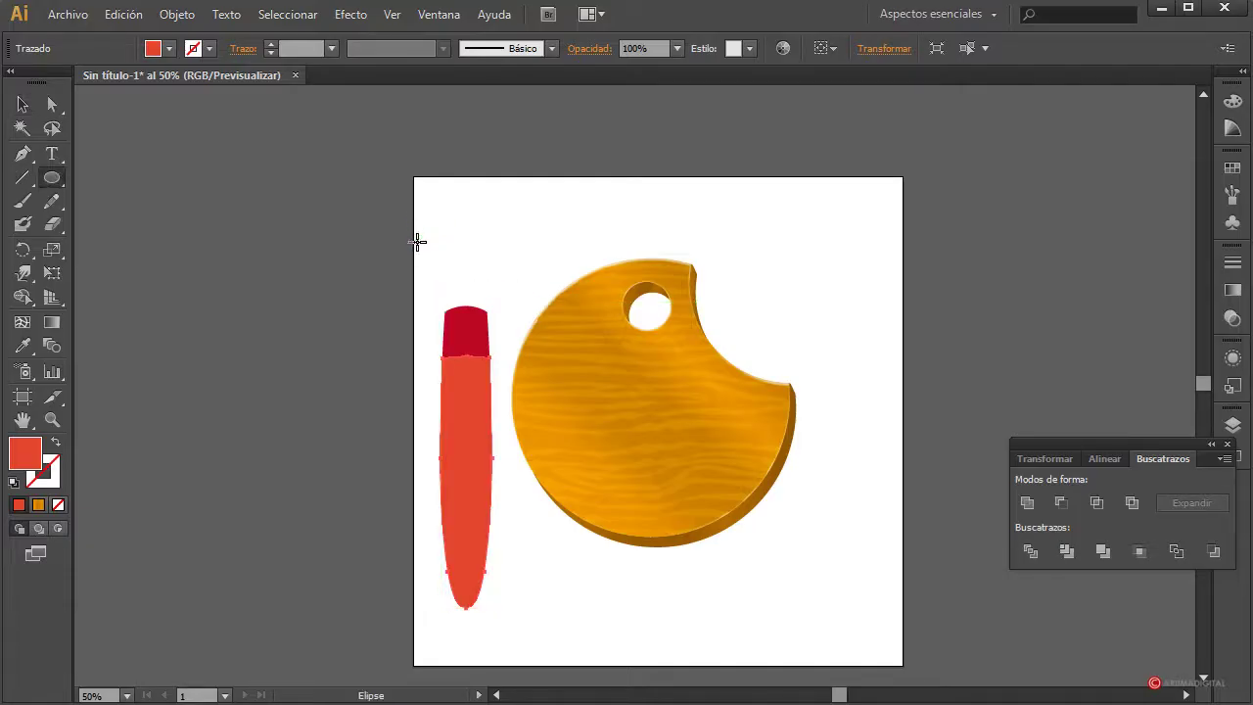
pyautogui.moveTo(417, 238)
pyautogui.mouseDown()
pyautogui.moveTo(511, 342)
pyautogui.moveTo(467, 304)
pyautogui.mouseUp()
pyautogui.press('v')
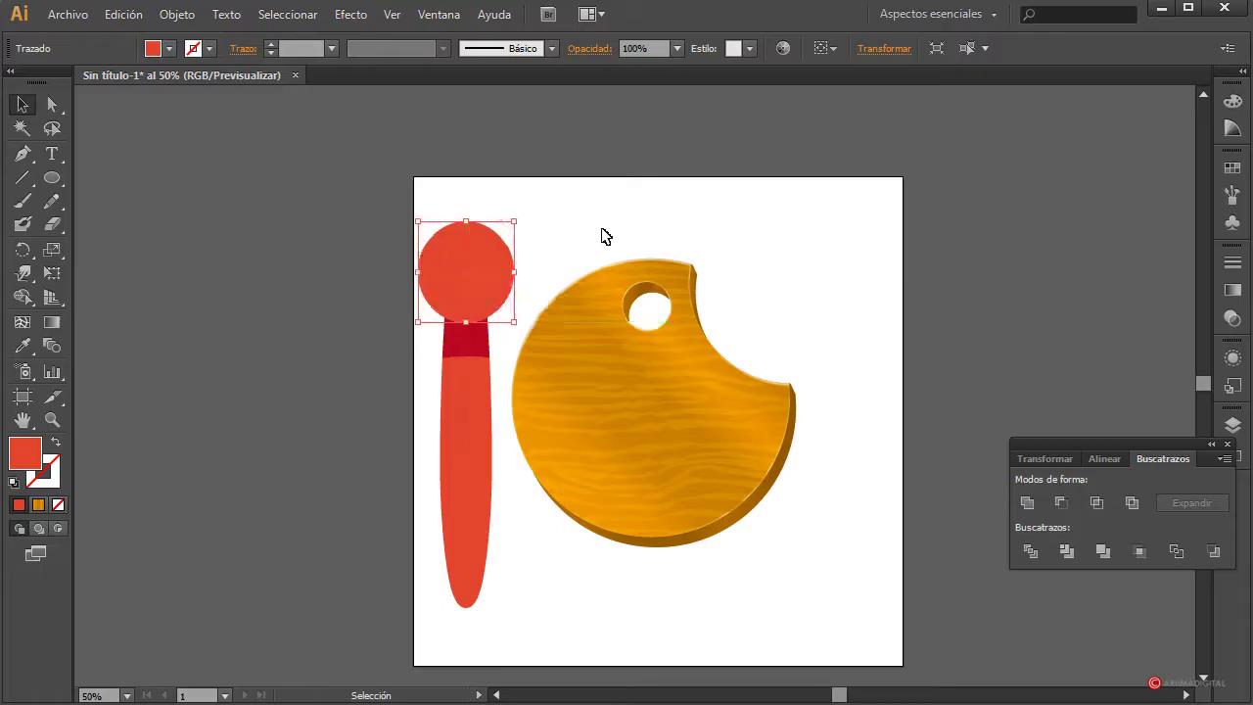
pyautogui.press('a')
pyautogui.hotkey('ctrl', '[')
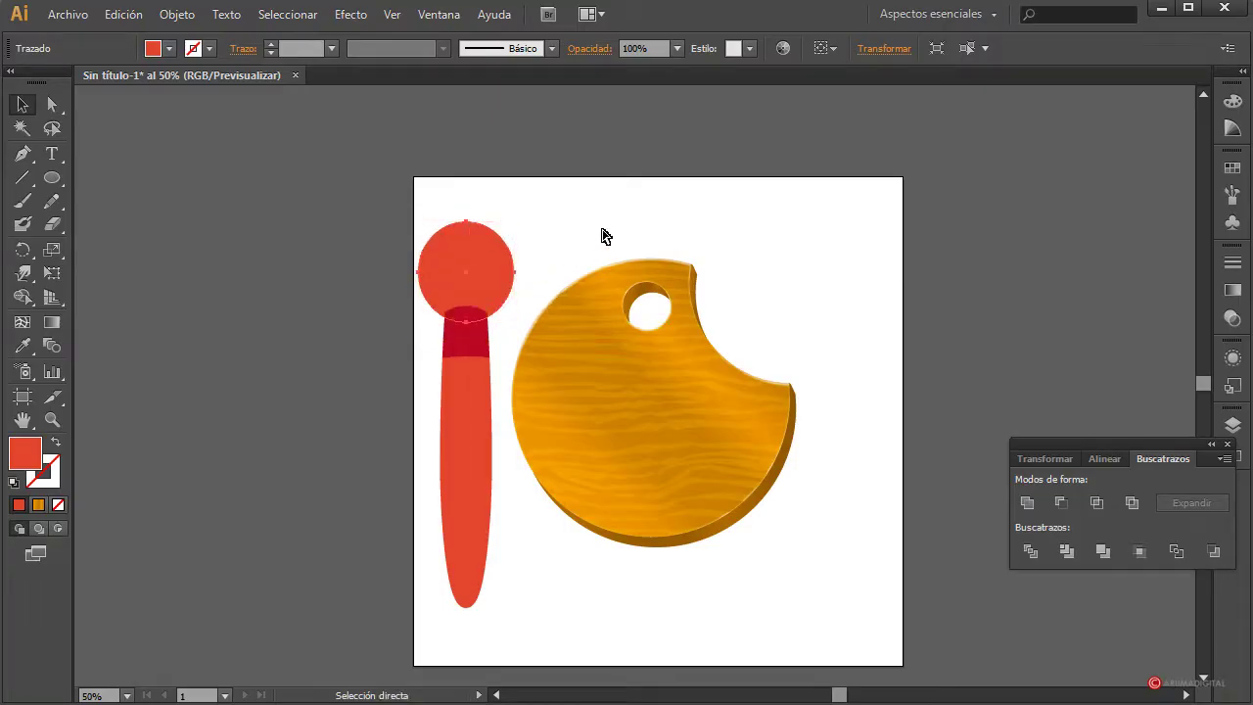
pyautogui.press('v')
pyautogui.click(603, 235)
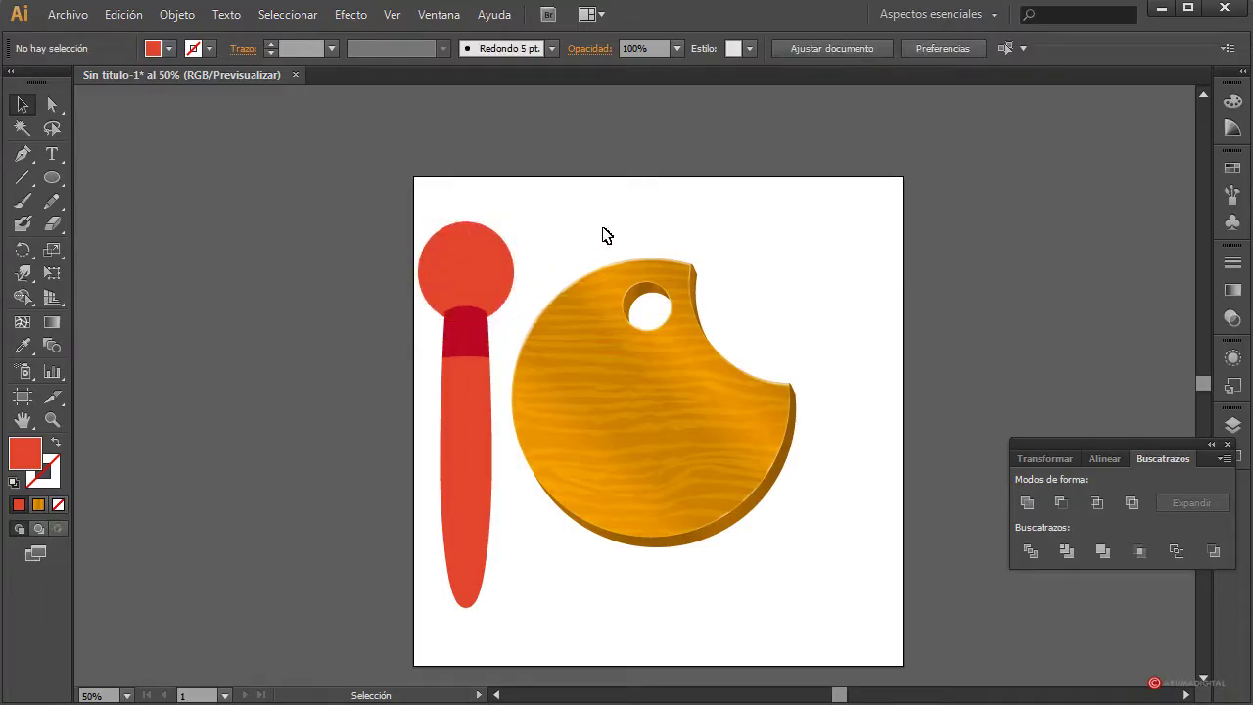
pyautogui.click(502, 278)
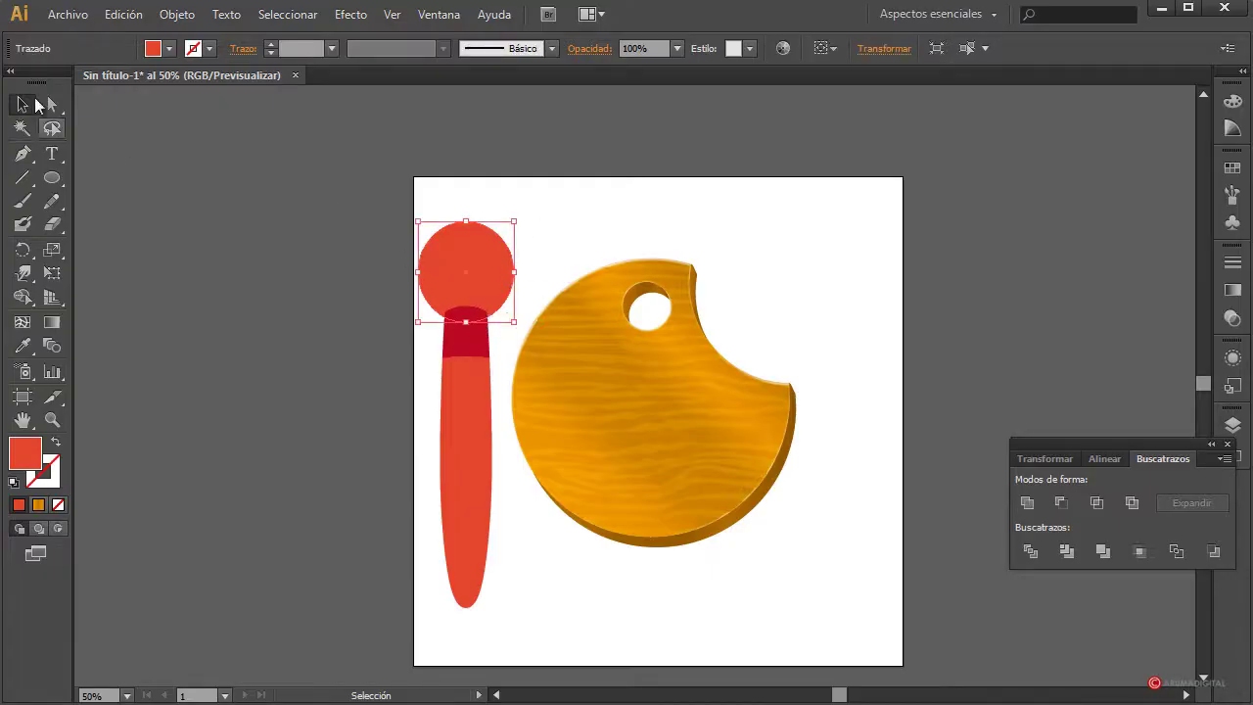
# Drag the red circle's anchors and handles to flatten its top and flare its sides into a bristle head.
pyautogui.click(52, 103)
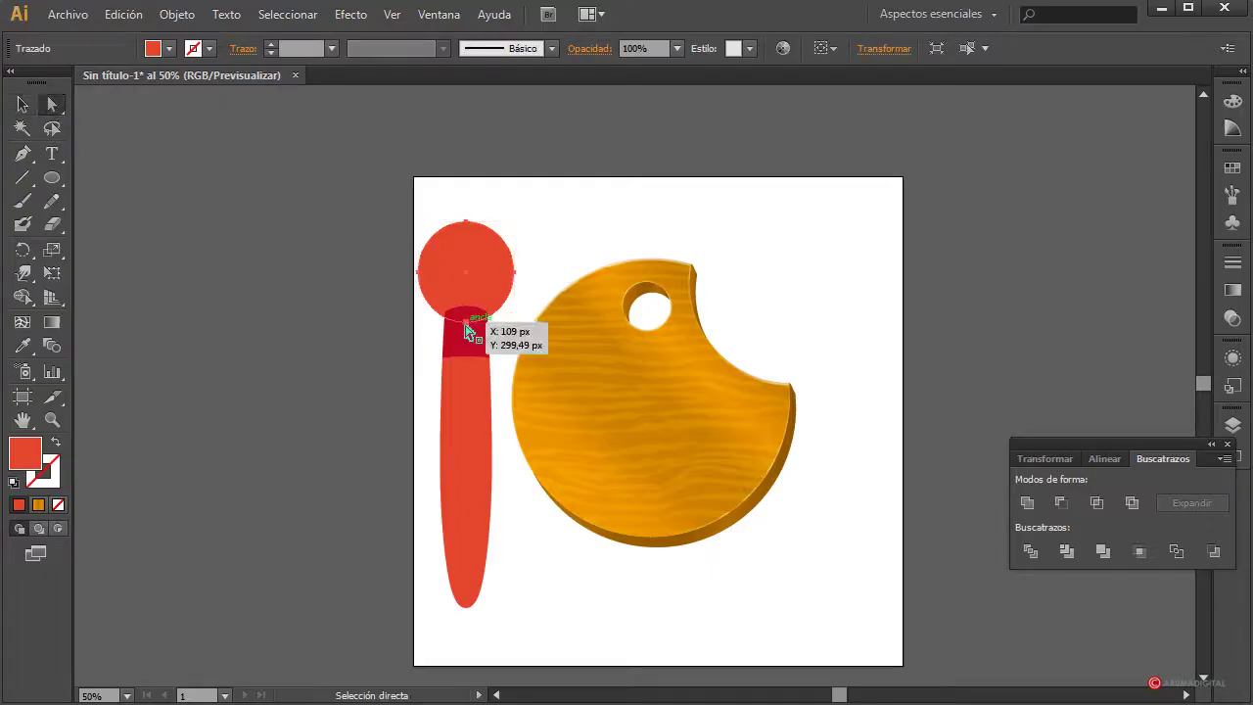
pyautogui.moveTo(466, 331); pyautogui.dragTo(469, 319)
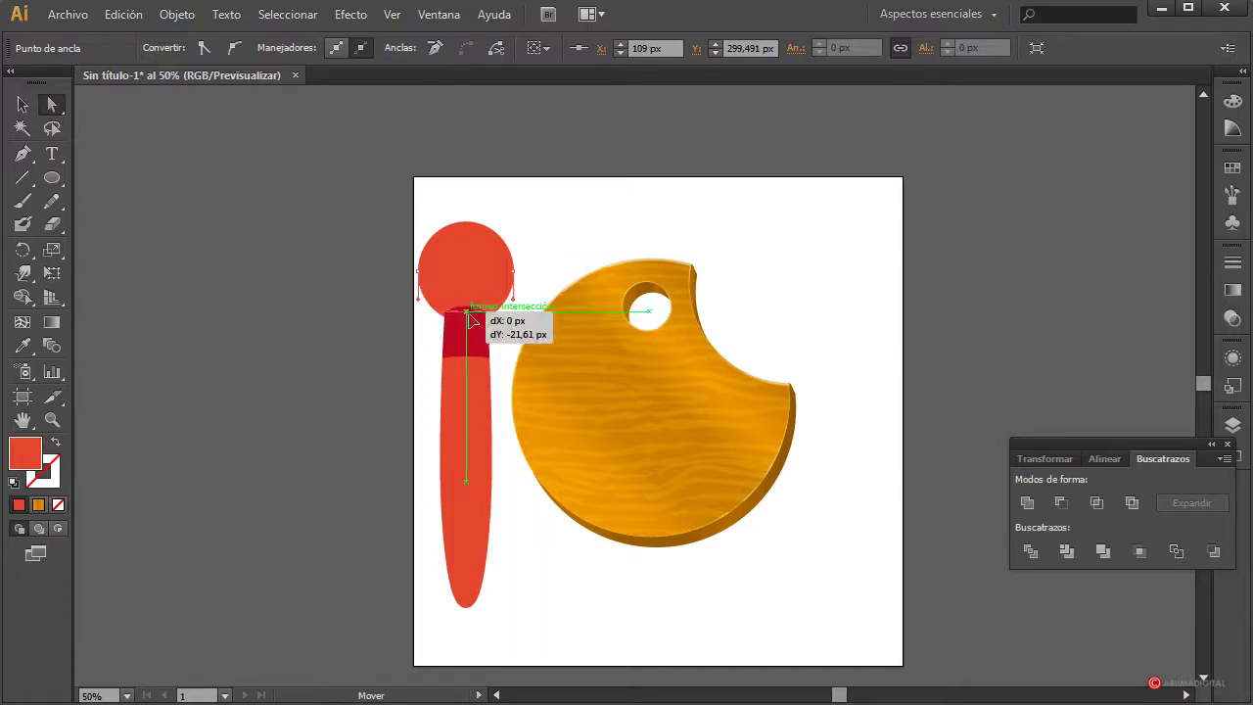
pyautogui.click(582, 256)
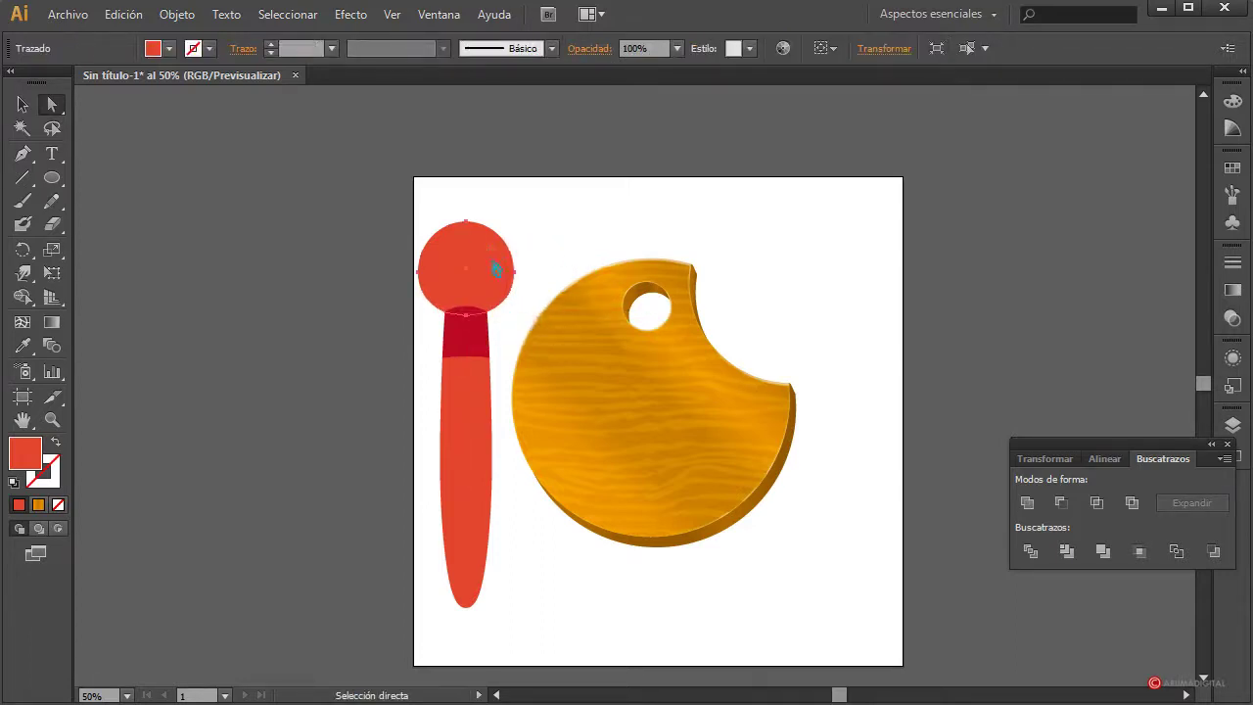
pyautogui.click(466, 222)
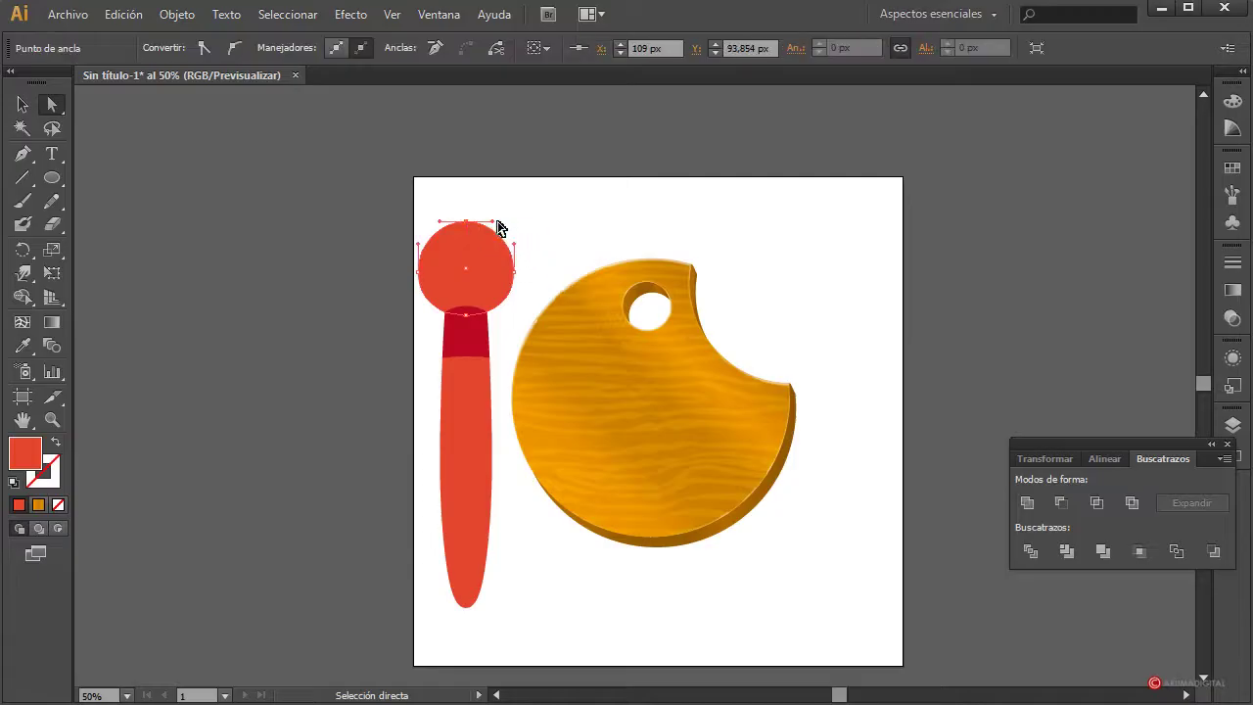
pyautogui.moveTo(493, 222)
pyautogui.mouseDown()
pyautogui.moveTo(528, 208)
pyautogui.moveTo(420, 227)
pyautogui.mouseUp()
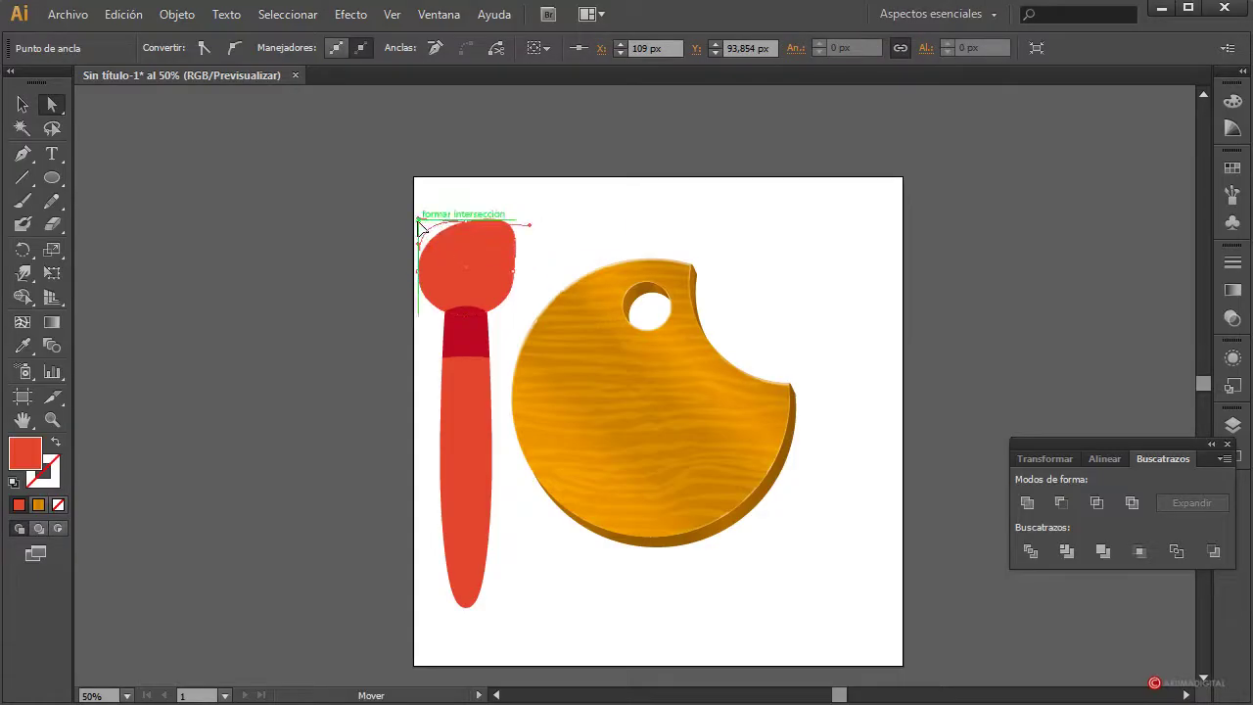
pyautogui.moveTo(419, 228); pyautogui.dragTo(466, 223)
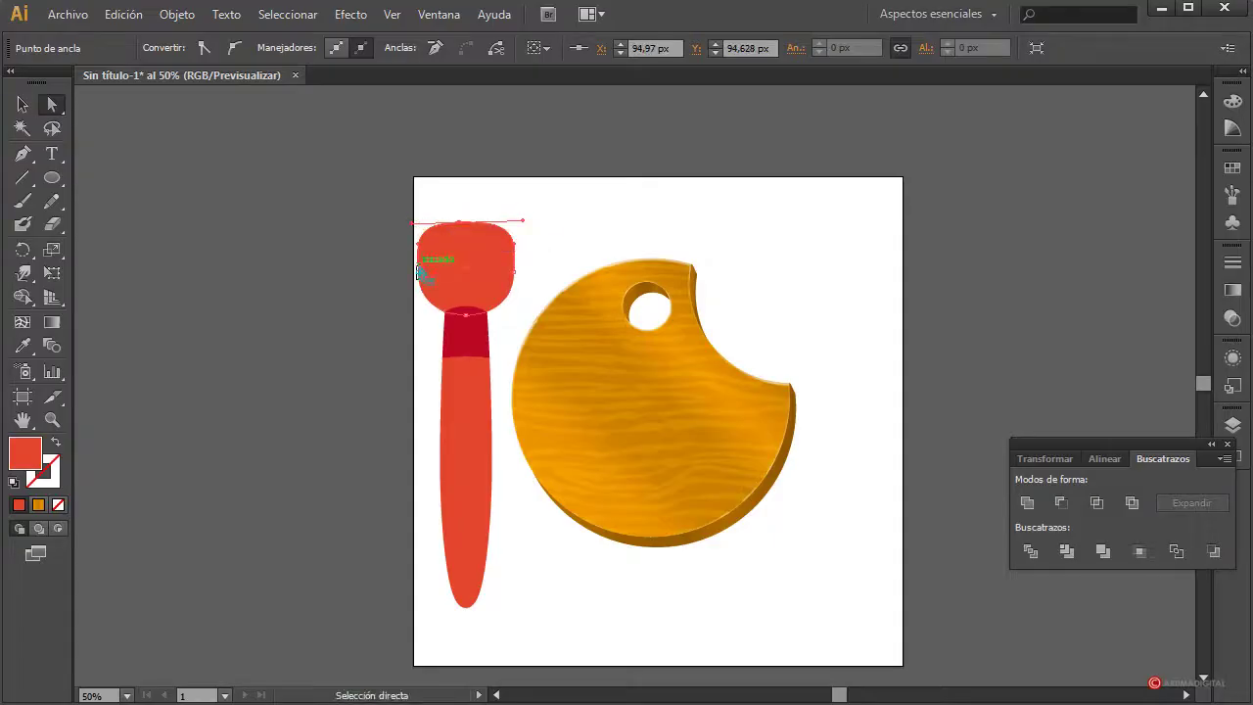
pyautogui.moveTo(420, 274); pyautogui.dragTo(408, 254)
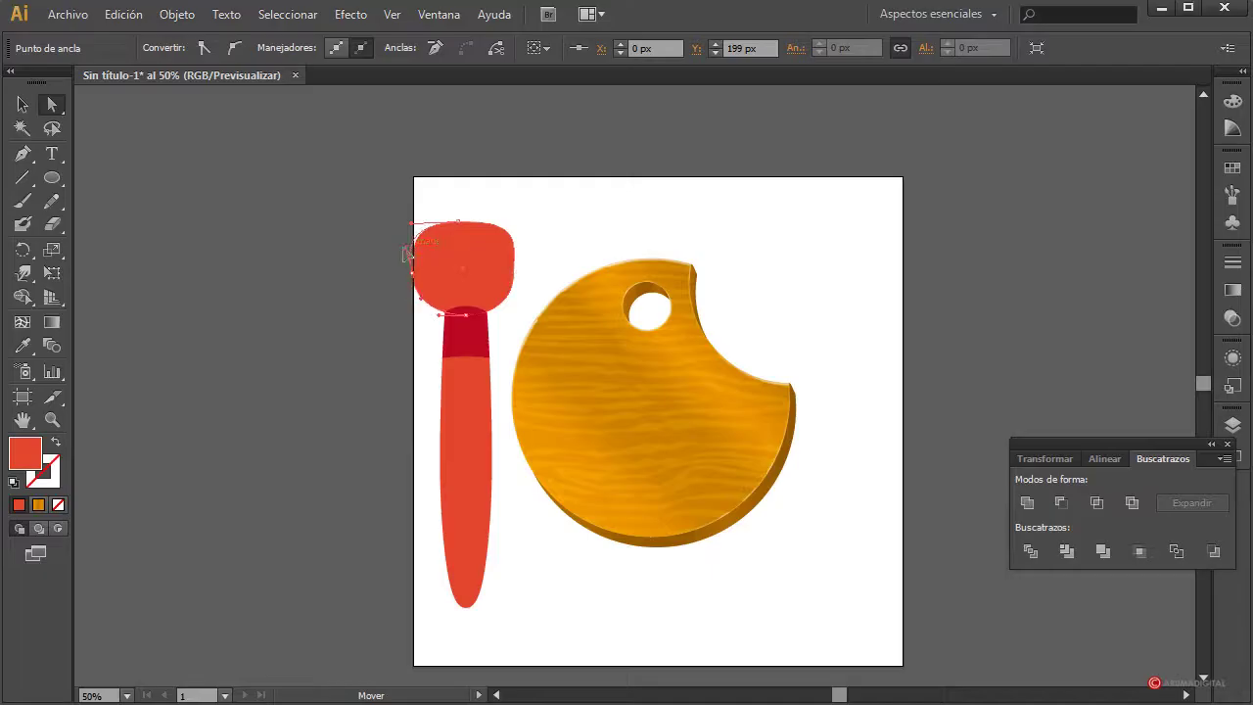
pyautogui.moveTo(516, 302)
pyautogui.mouseDown()
pyautogui.moveTo(516, 252)
pyautogui.moveTo(519, 280)
pyautogui.mouseUp()
pyautogui.click(556, 359)
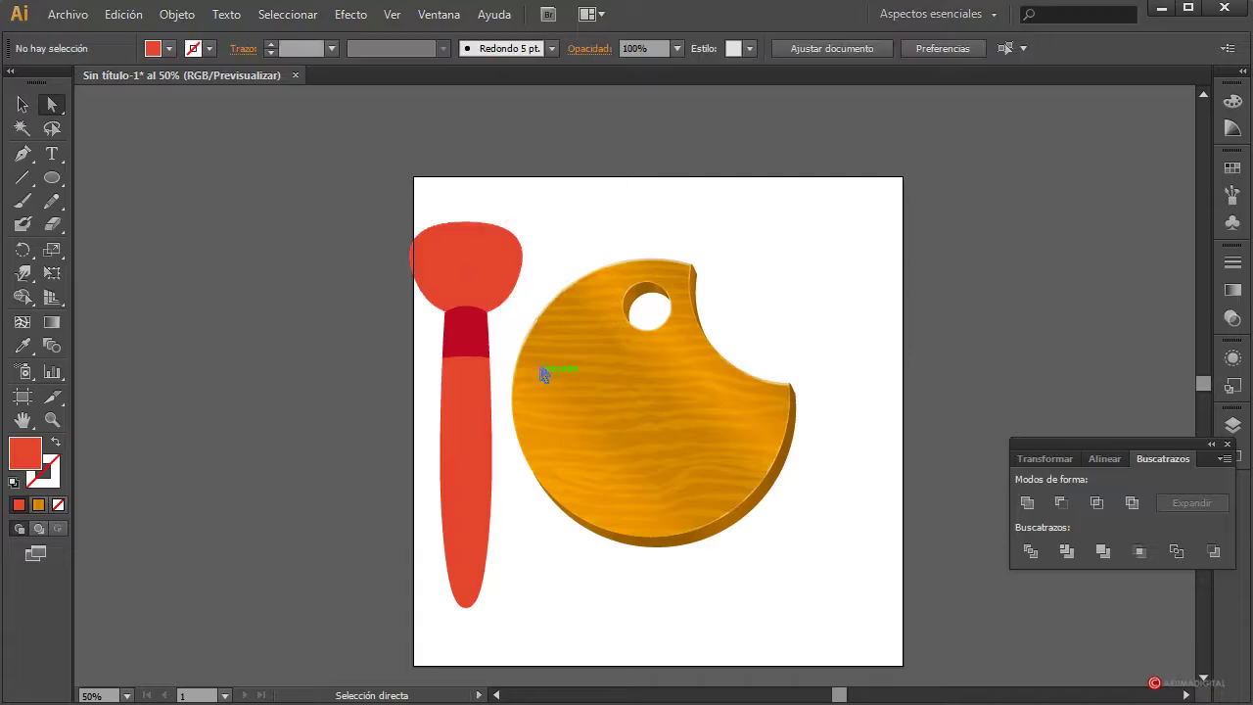
pyautogui.click(508, 286)
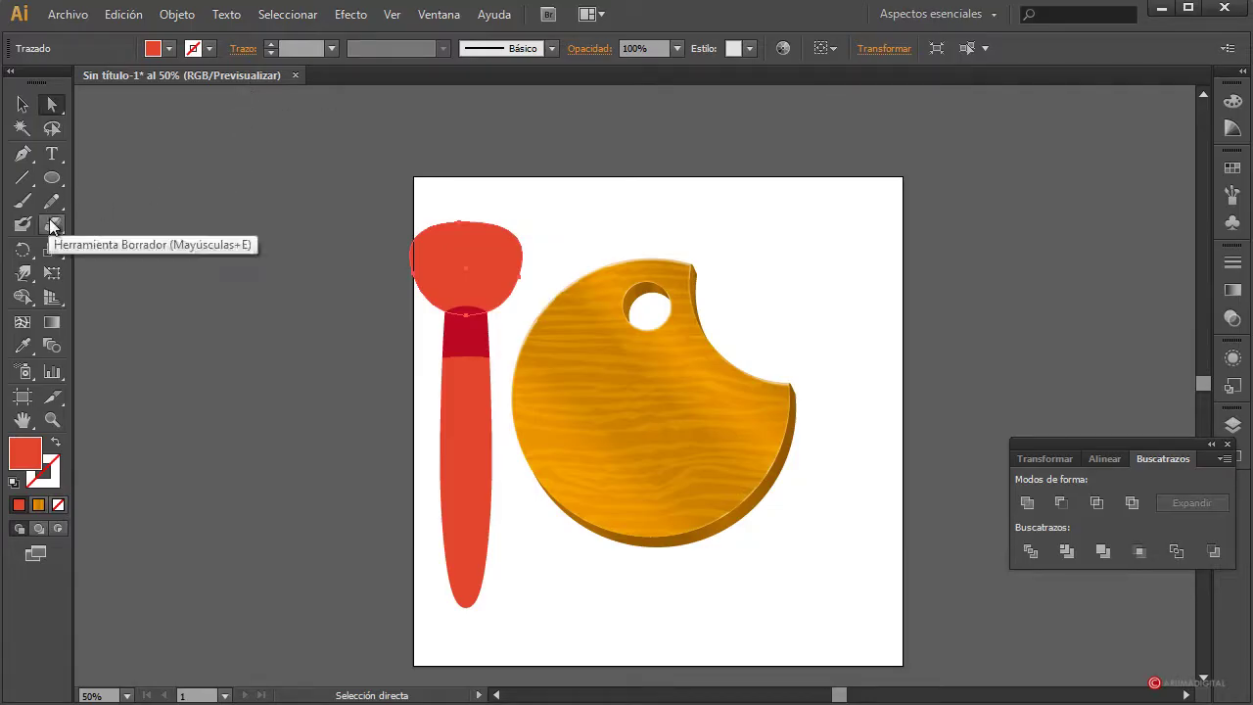
# Slice several Knife cuts down into the top of the red brush head.
pyautogui.moveTo(55, 227); pyautogui.dragTo(159, 273)
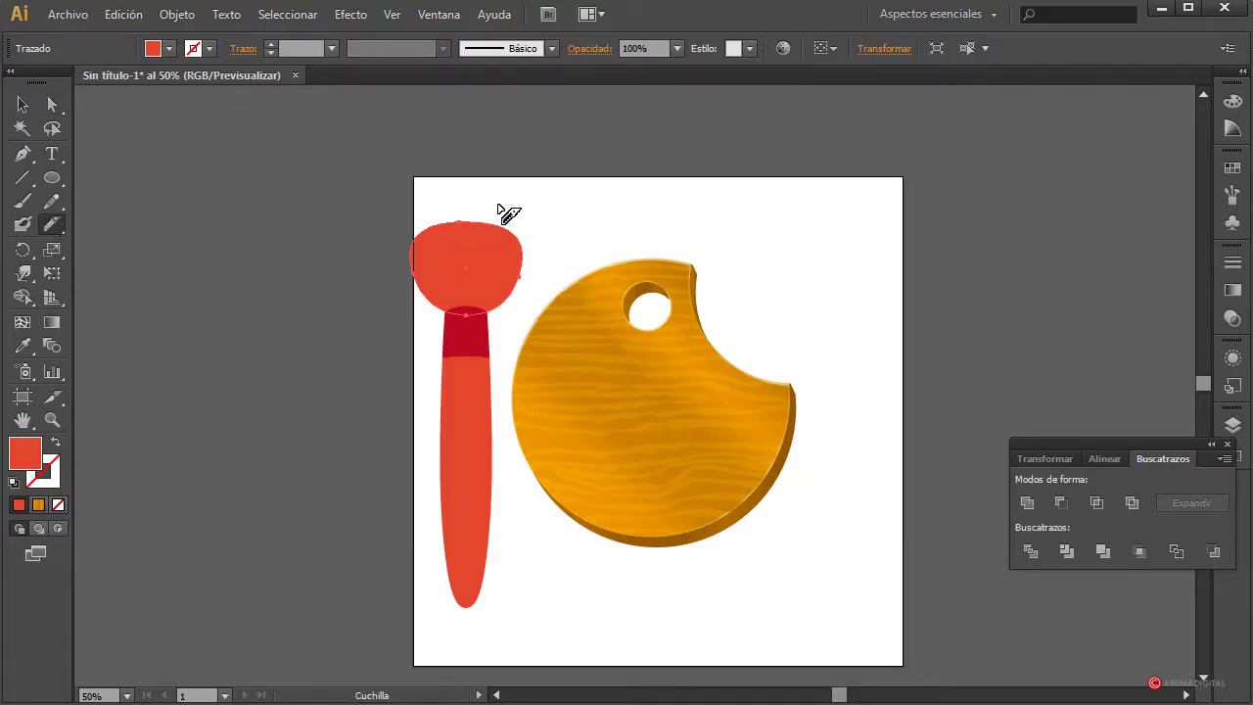
pyautogui.moveTo(494, 202)
pyautogui.mouseDown()
pyautogui.moveTo(522, 189)
pyautogui.moveTo(445, 209)
pyautogui.mouseUp()
pyautogui.moveTo(453, 271); pyautogui.dragTo(456, 275)
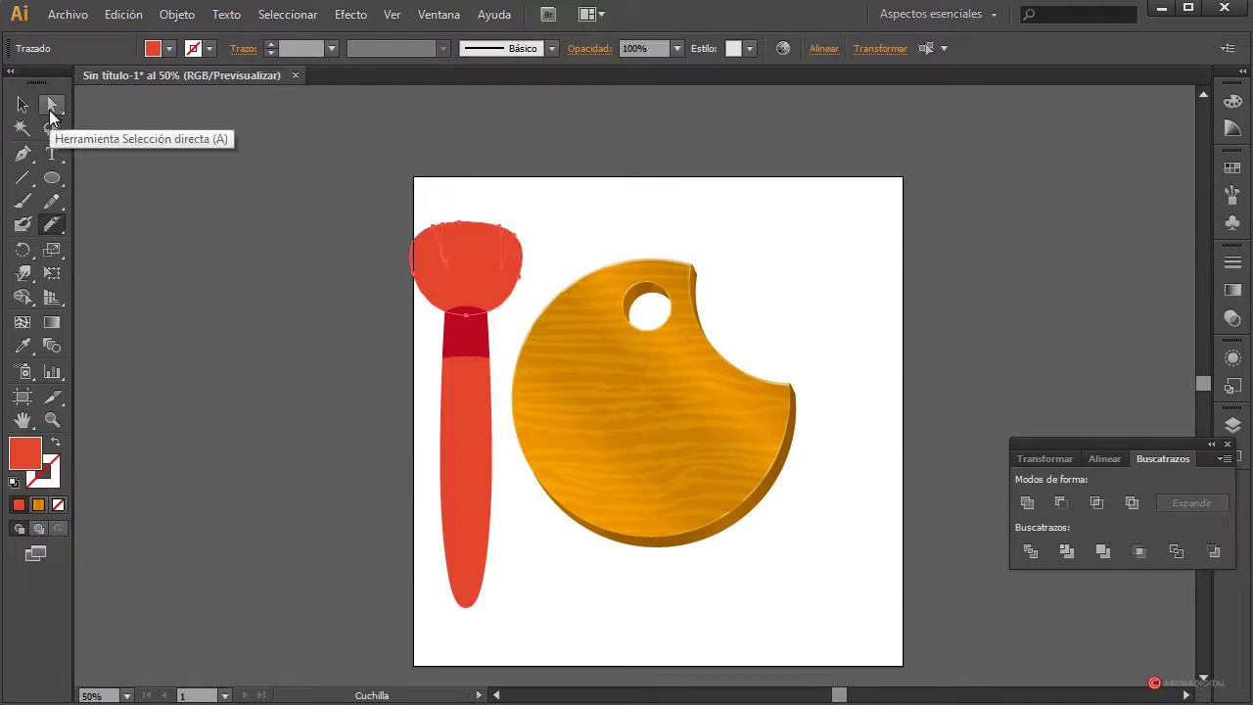
pyautogui.keyDown('ctrl'); pyautogui.click(518, 238); pyautogui.keyUp('ctrl')
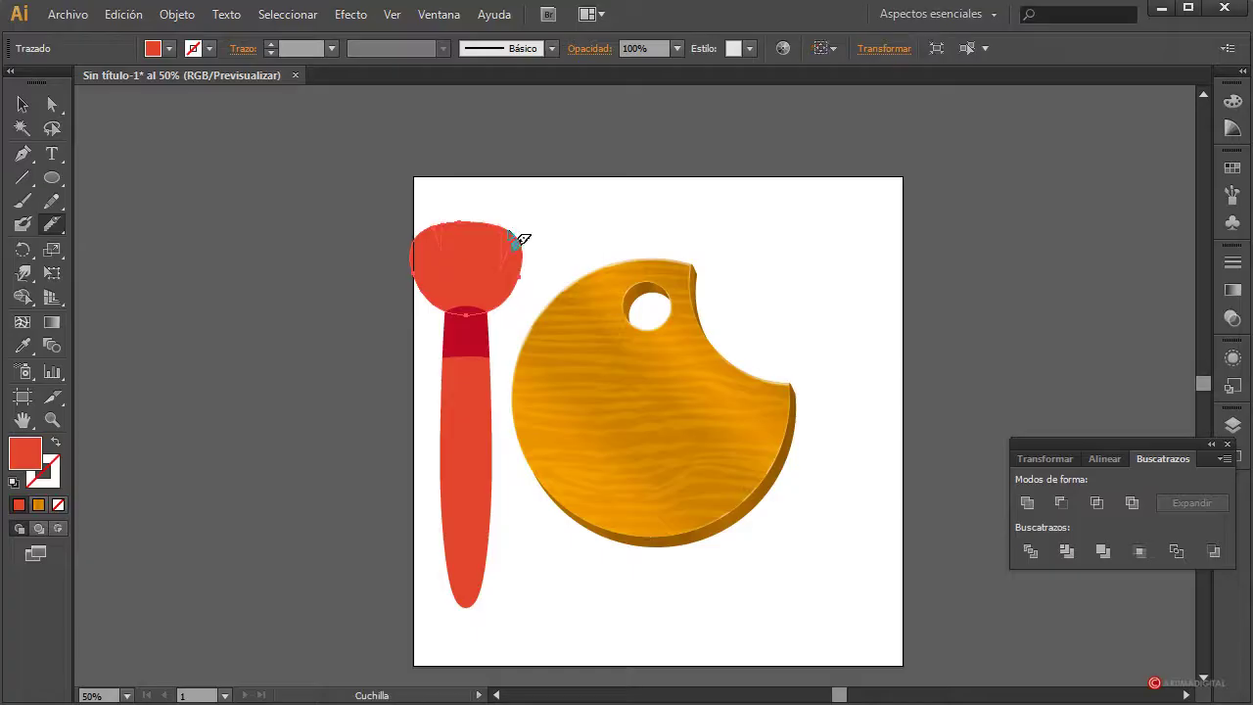
pyautogui.moveTo(497, 207)
pyautogui.mouseDown()
pyautogui.moveTo(500, 250)
pyautogui.moveTo(518, 219)
pyautogui.mouseUp()
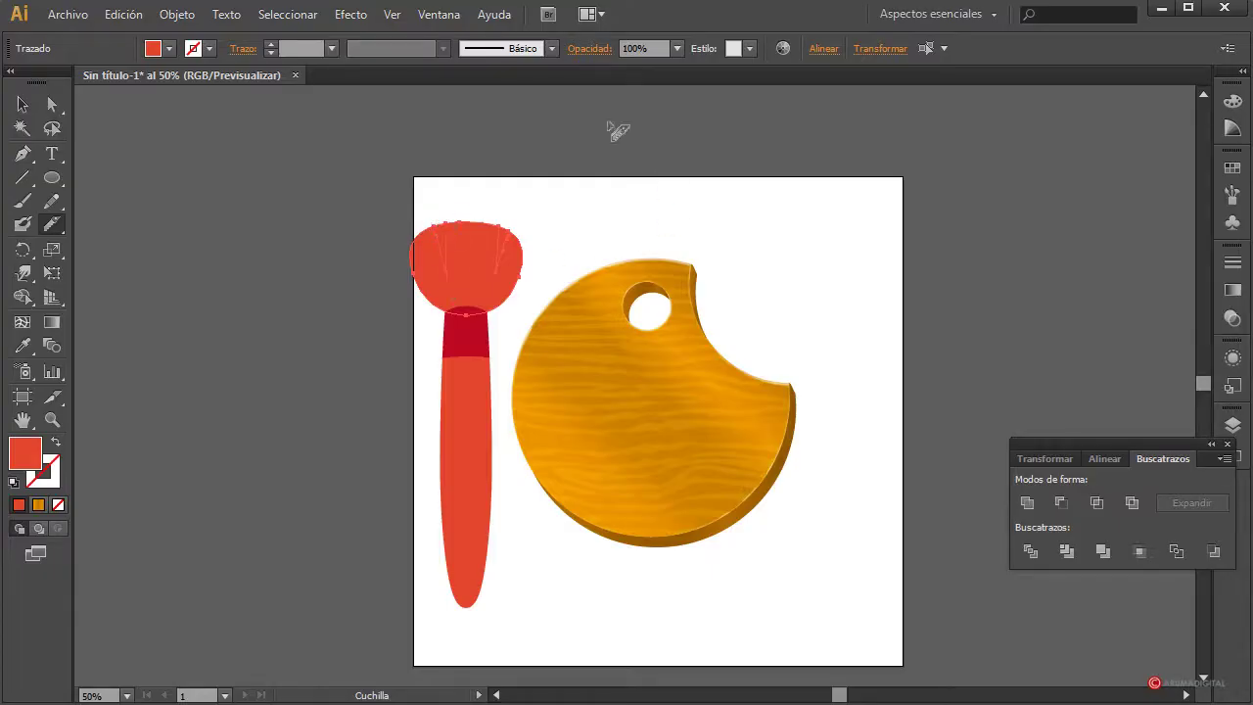
# Pull a cut sliver away from the brush head to open a notch.
pyautogui.click(22, 103)
pyautogui.click(430, 223)
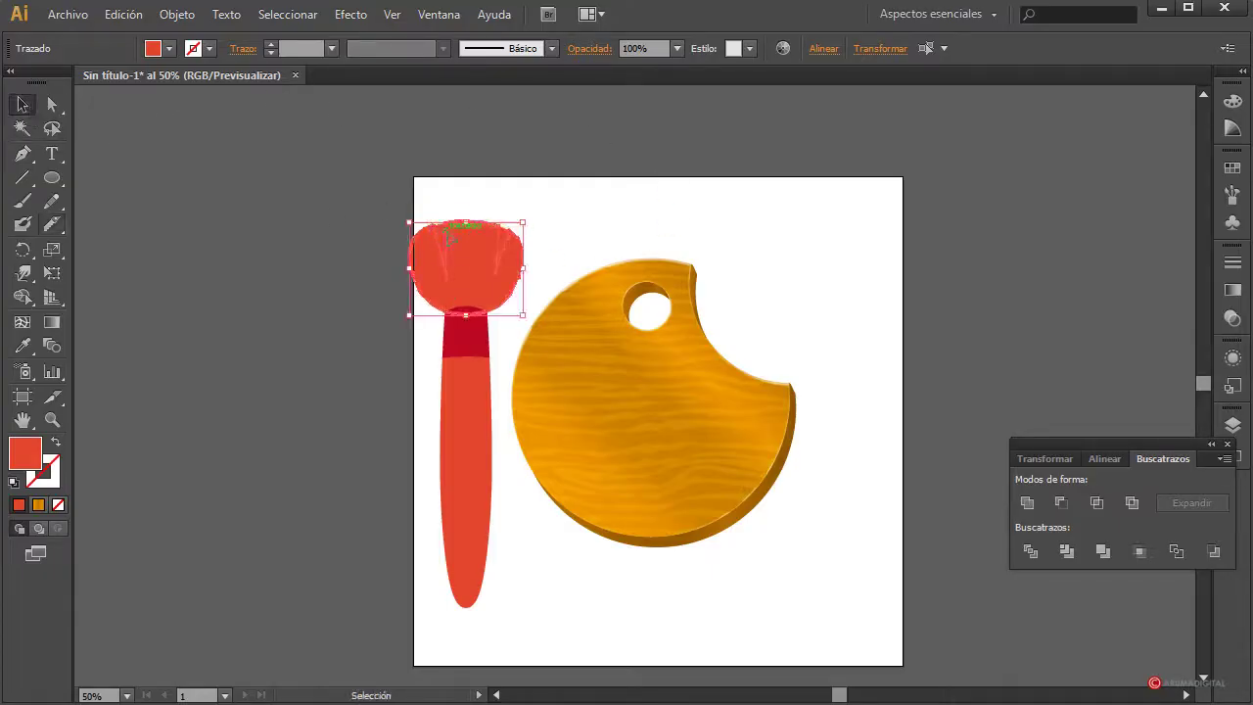
pyautogui.click(464, 190)
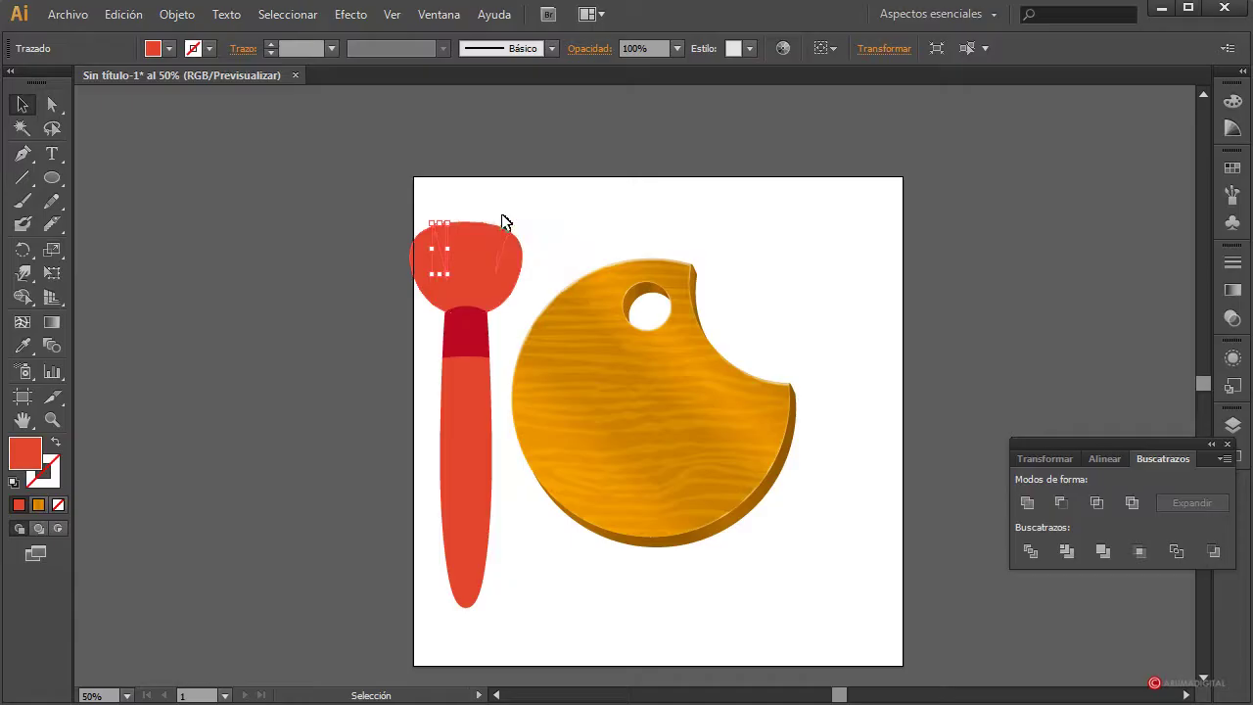
pyautogui.moveTo(501, 217); pyautogui.dragTo(513, 238)
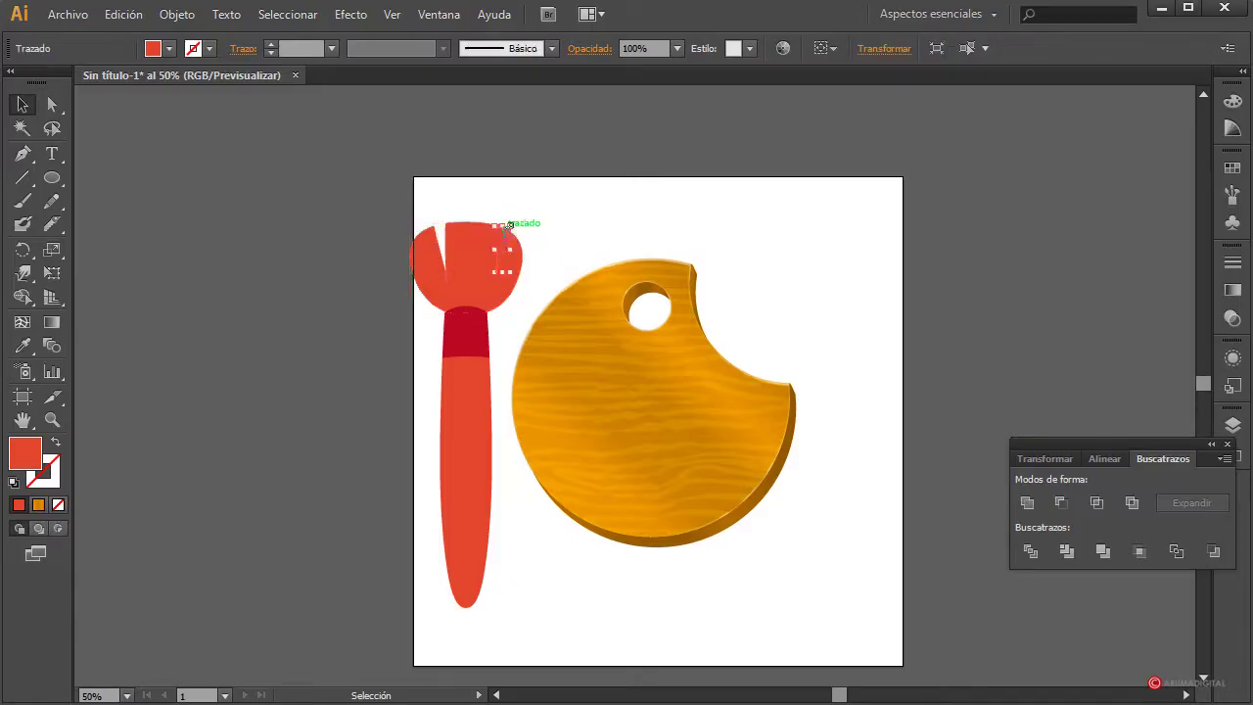
pyautogui.click(570, 213)
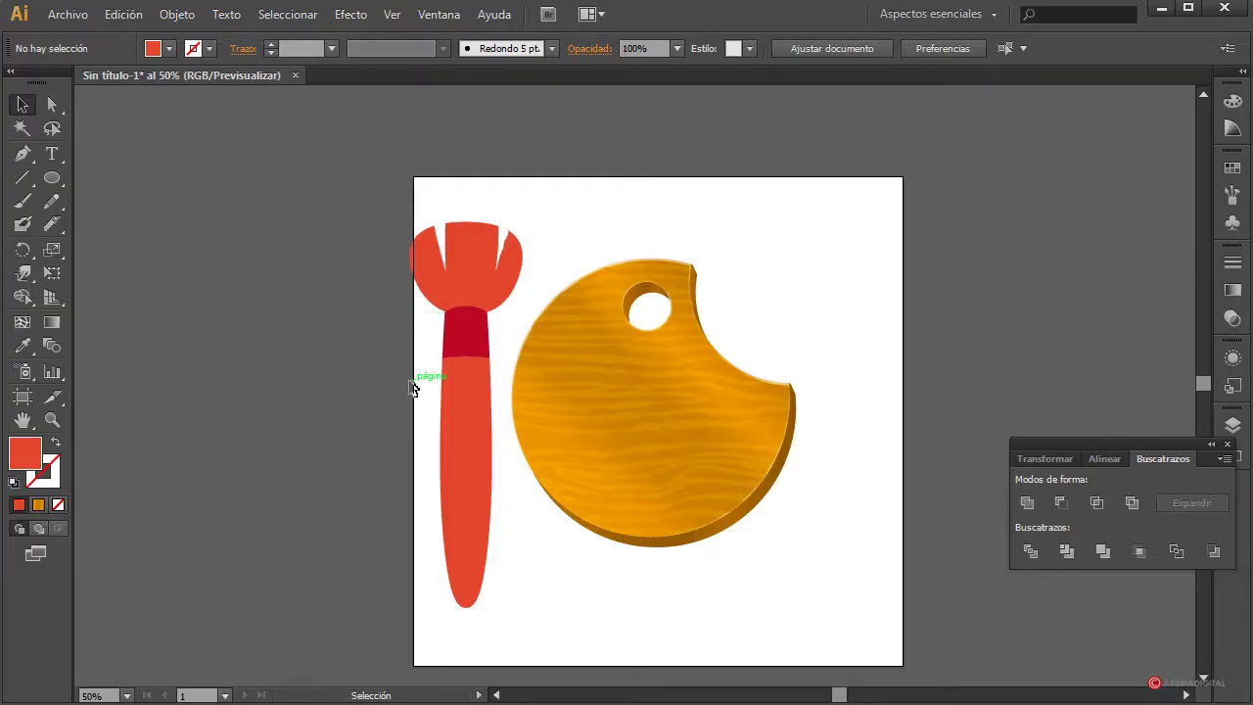
pyautogui.click(489, 294)
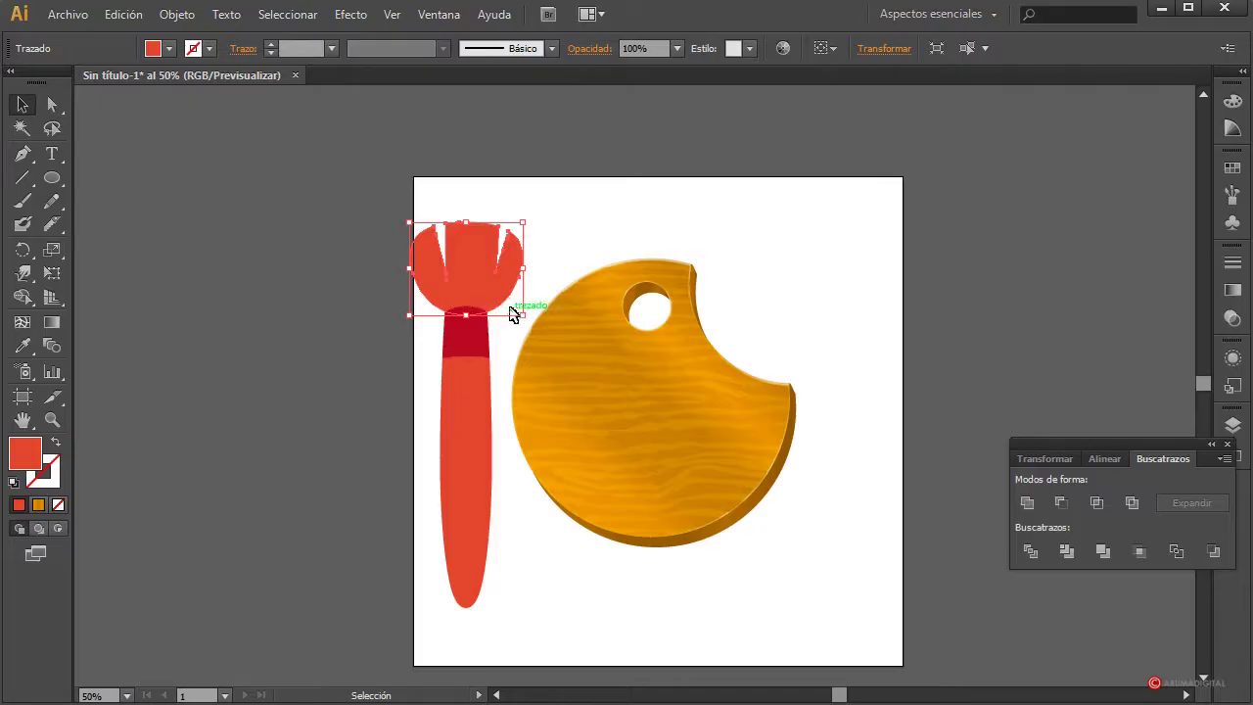
# Undo the earlier cuts and make new vertical Knife notches in the brush head.
pyautogui.hotkey('ctrl', 'z')
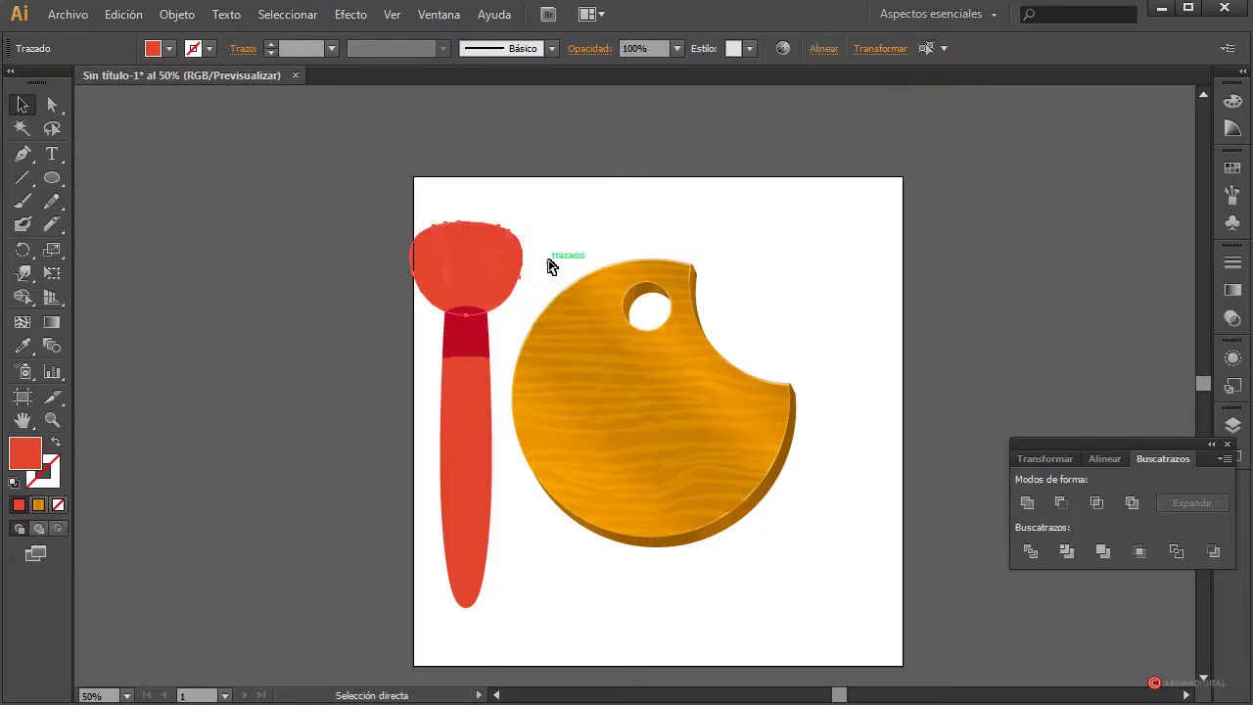
pyautogui.press('v')
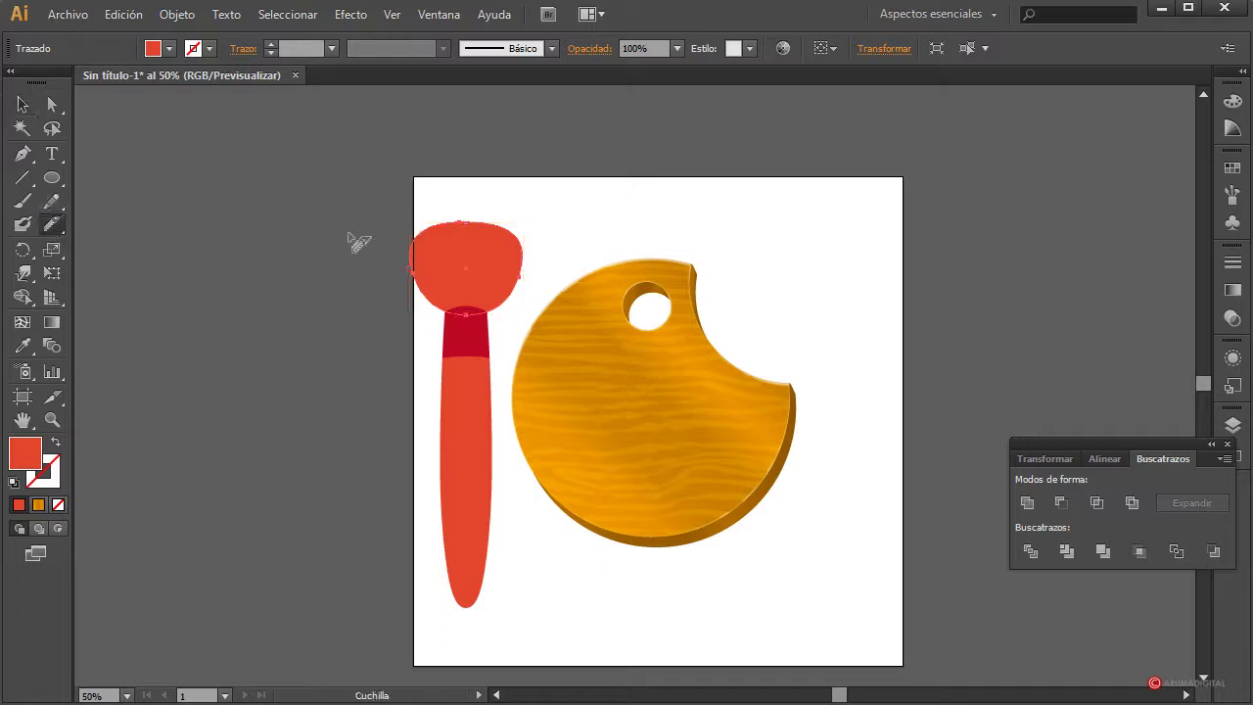
pyautogui.click(52, 223)
pyautogui.moveTo(506, 211); pyautogui.dragTo(507, 276)
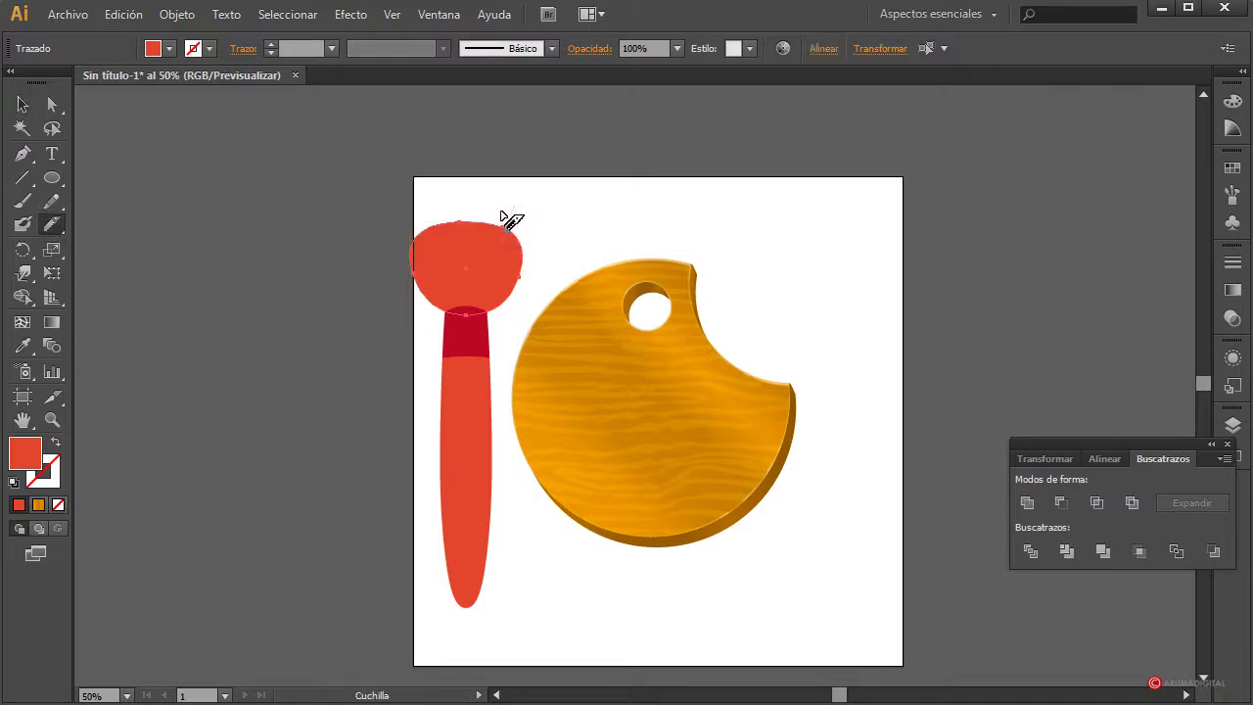
pyautogui.moveTo(492, 212); pyautogui.dragTo(493, 257)
pyautogui.moveTo(452, 213)
pyautogui.mouseDown()
pyautogui.moveTo(459, 246)
pyautogui.moveTo(436, 257)
pyautogui.mouseUp()
# Zoom the view to 100% on the brush head.
pyautogui.click(23, 104)
pyautogui.click(378, 247)
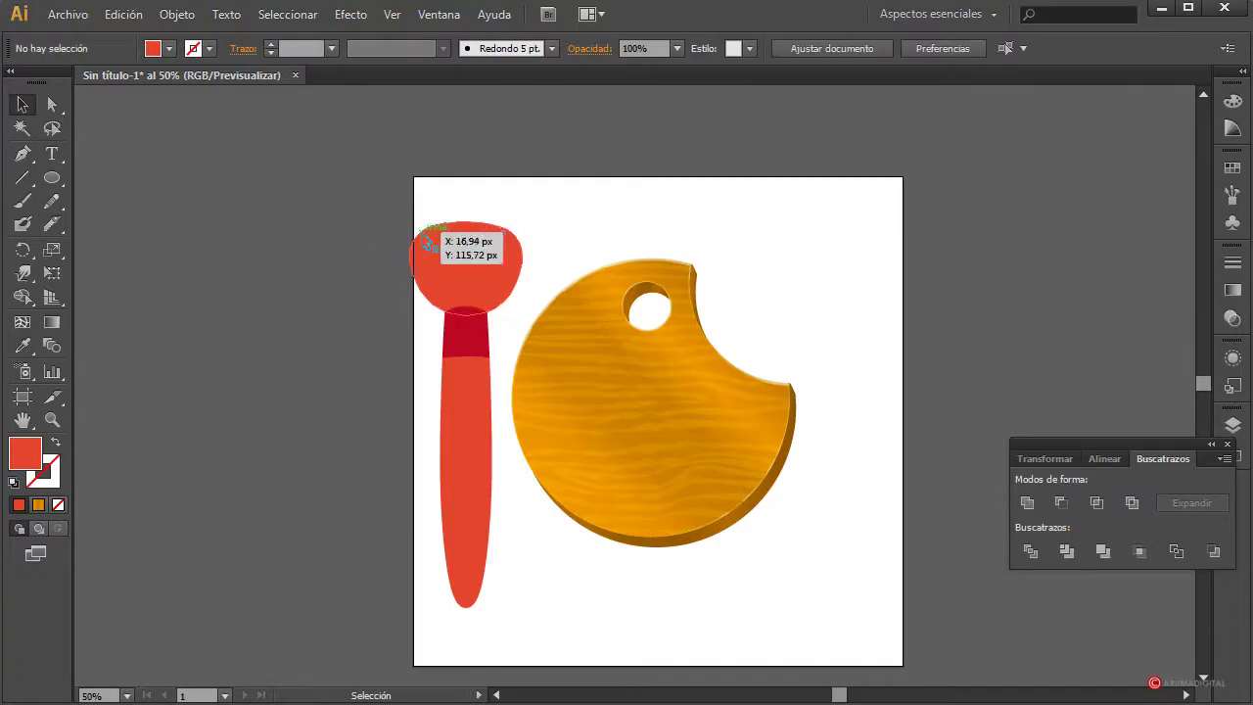
pyautogui.click(435, 254)
pyautogui.click(91, 694)
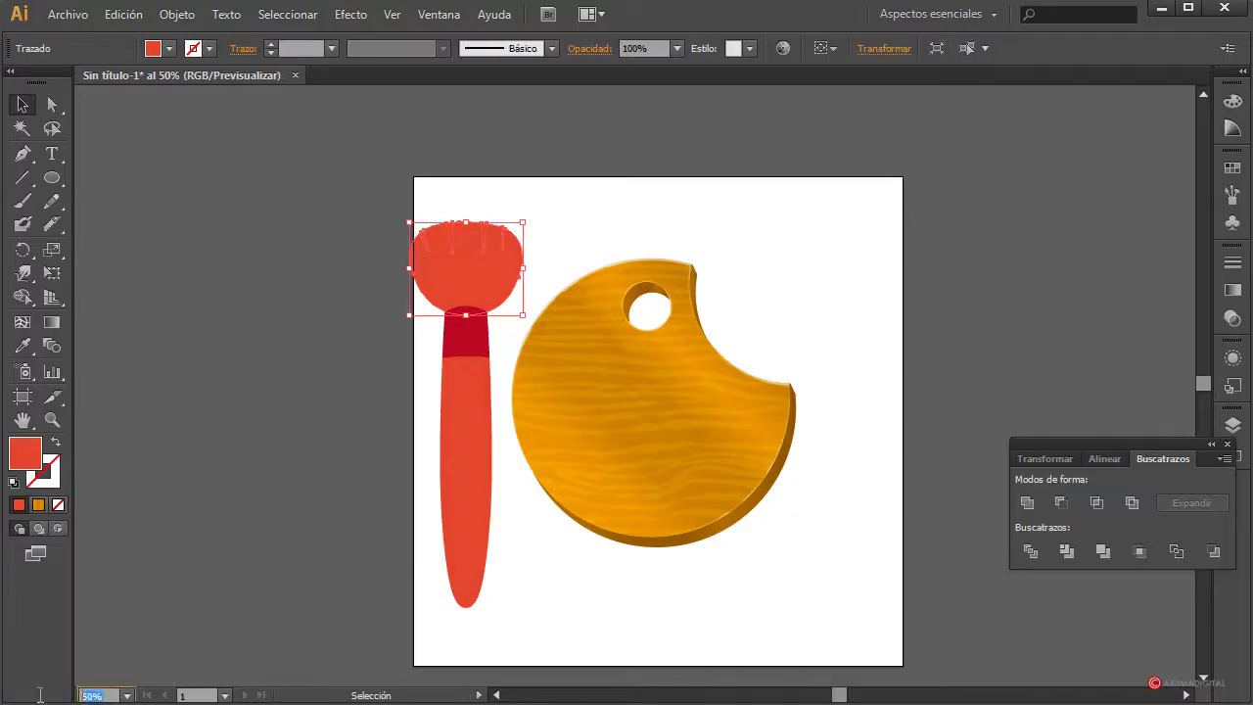
pyautogui.write('10')
pyautogui.press('Return')
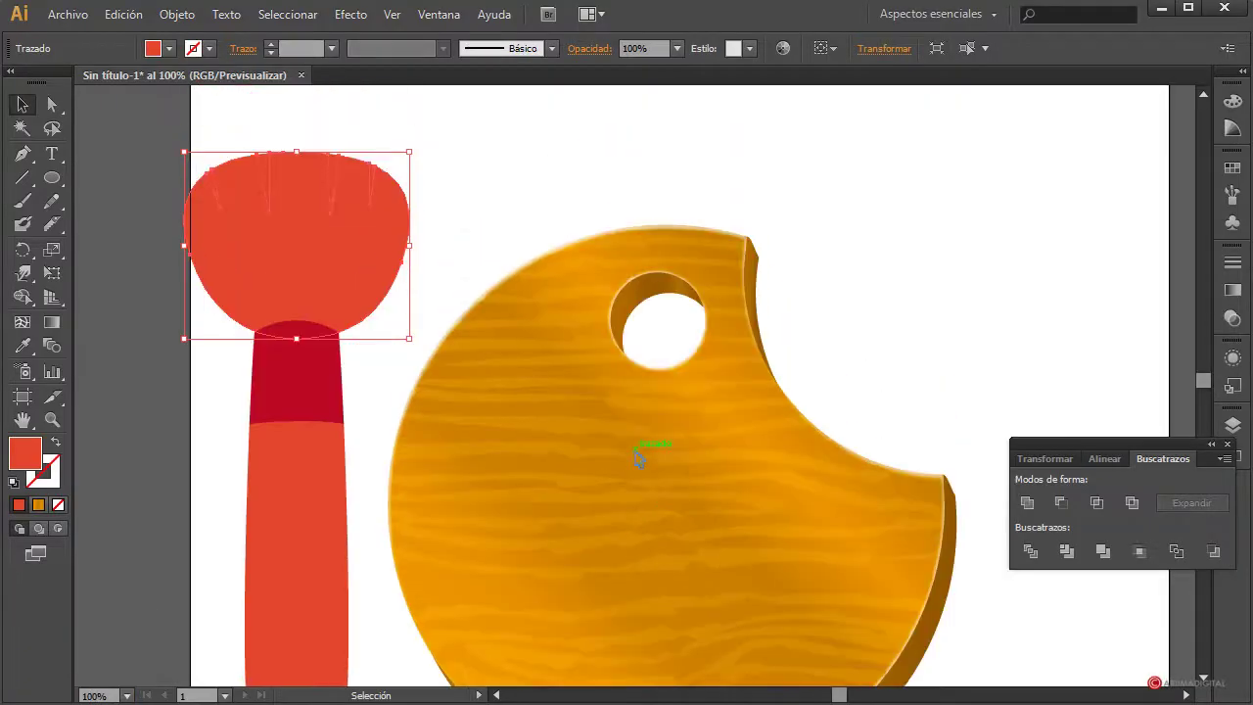
# Marquee-select and clear away the cut slivers along the head's top edge.
pyautogui.click(426, 166)
pyautogui.click(391, 180)
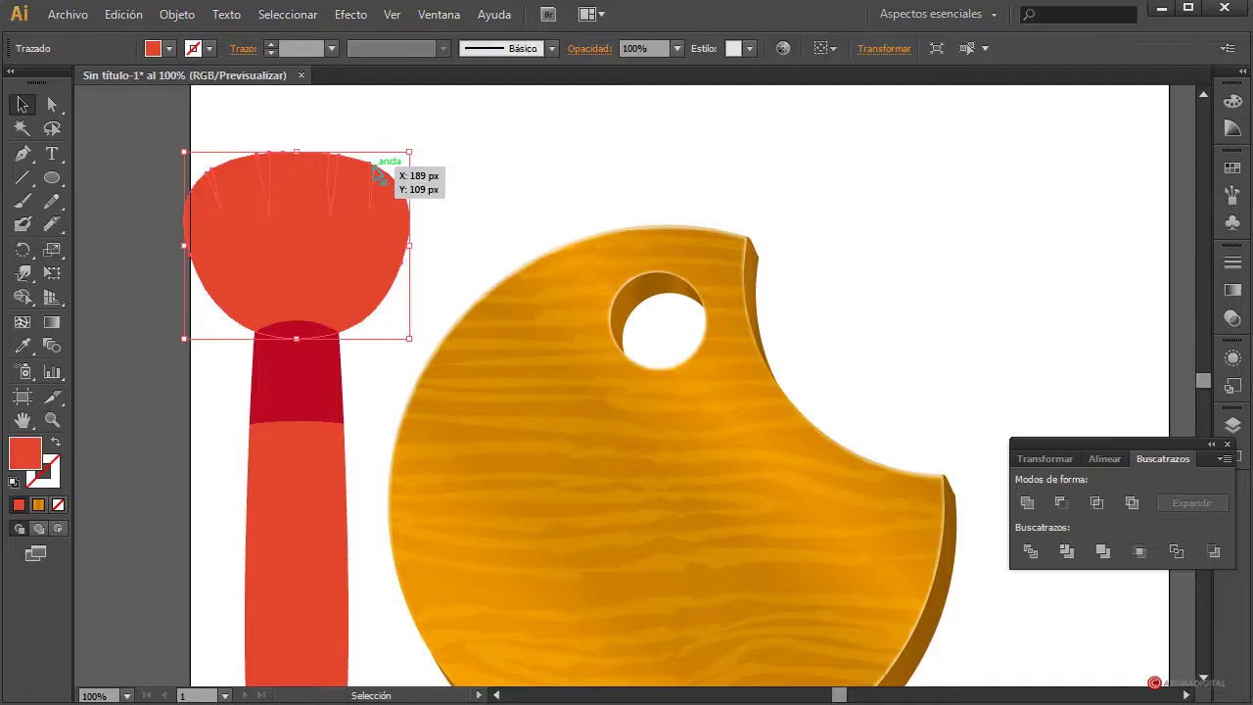
pyautogui.click(419, 157)
pyautogui.click(375, 177)
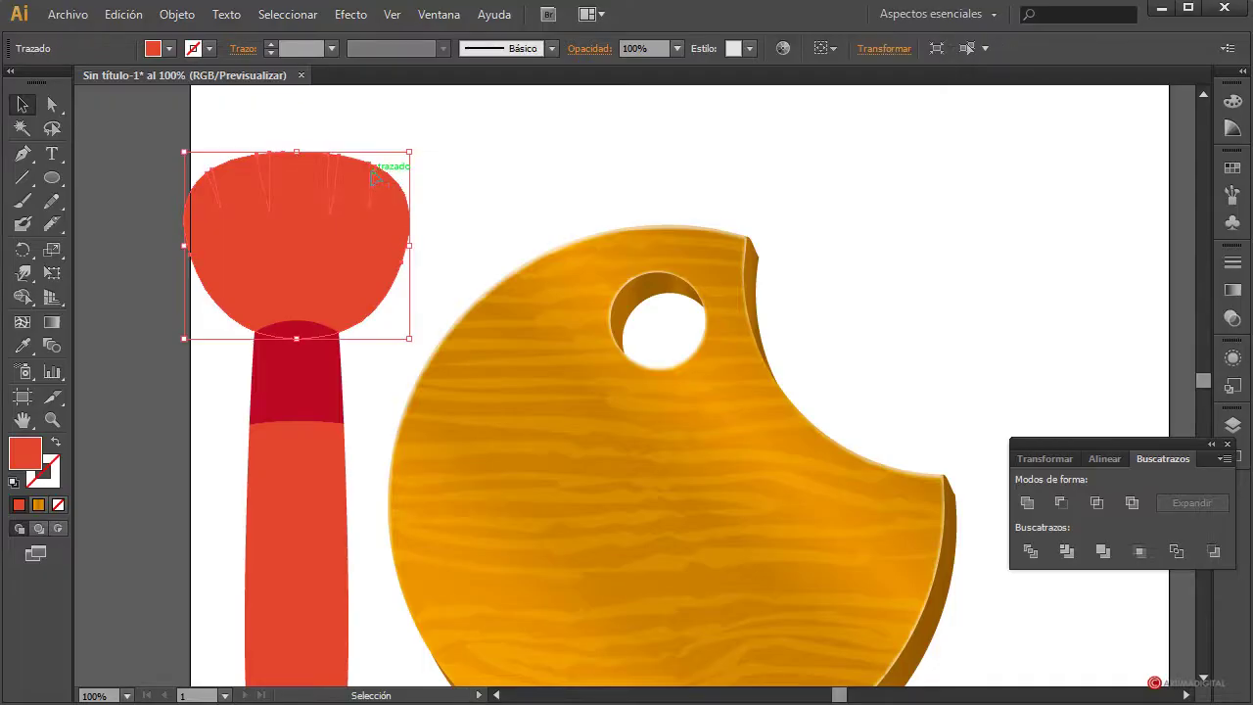
pyautogui.click(464, 149)
pyautogui.click(389, 178)
pyautogui.moveTo(526, 148); pyautogui.dragTo(203, 246)
pyautogui.keyDown('shift'); pyautogui.click(405, 245); pyautogui.keyUp('shift')
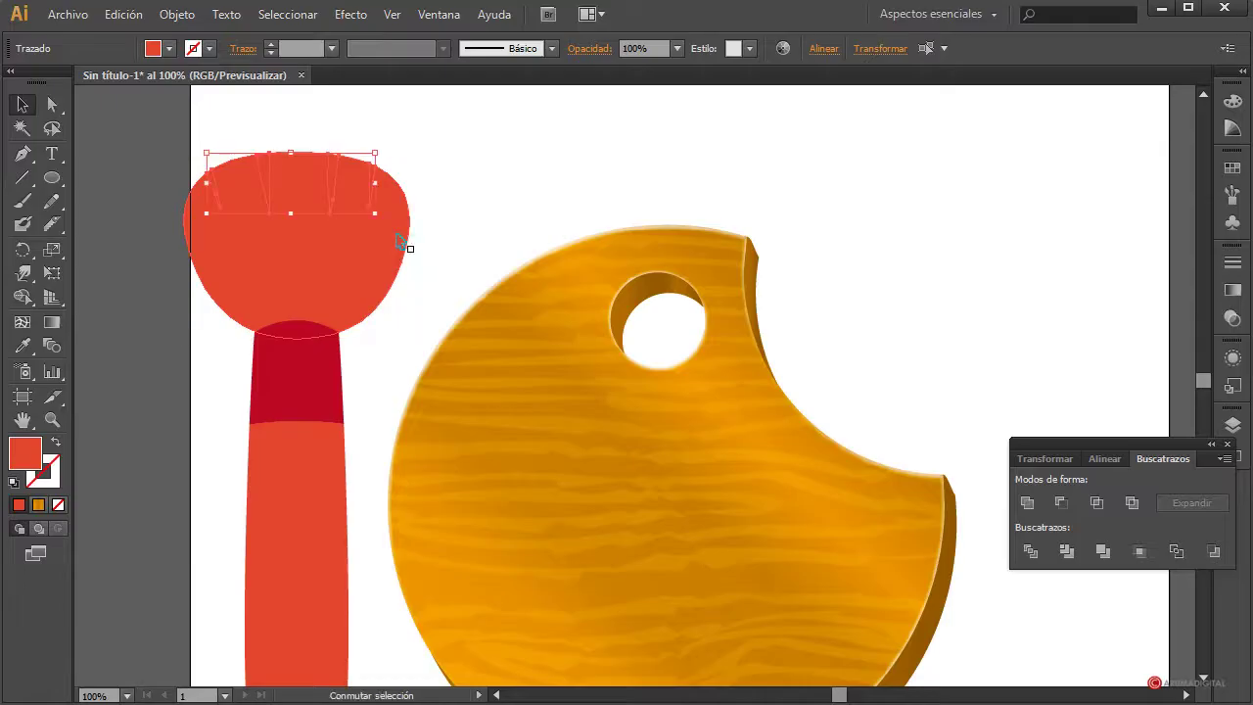
pyautogui.click(453, 192)
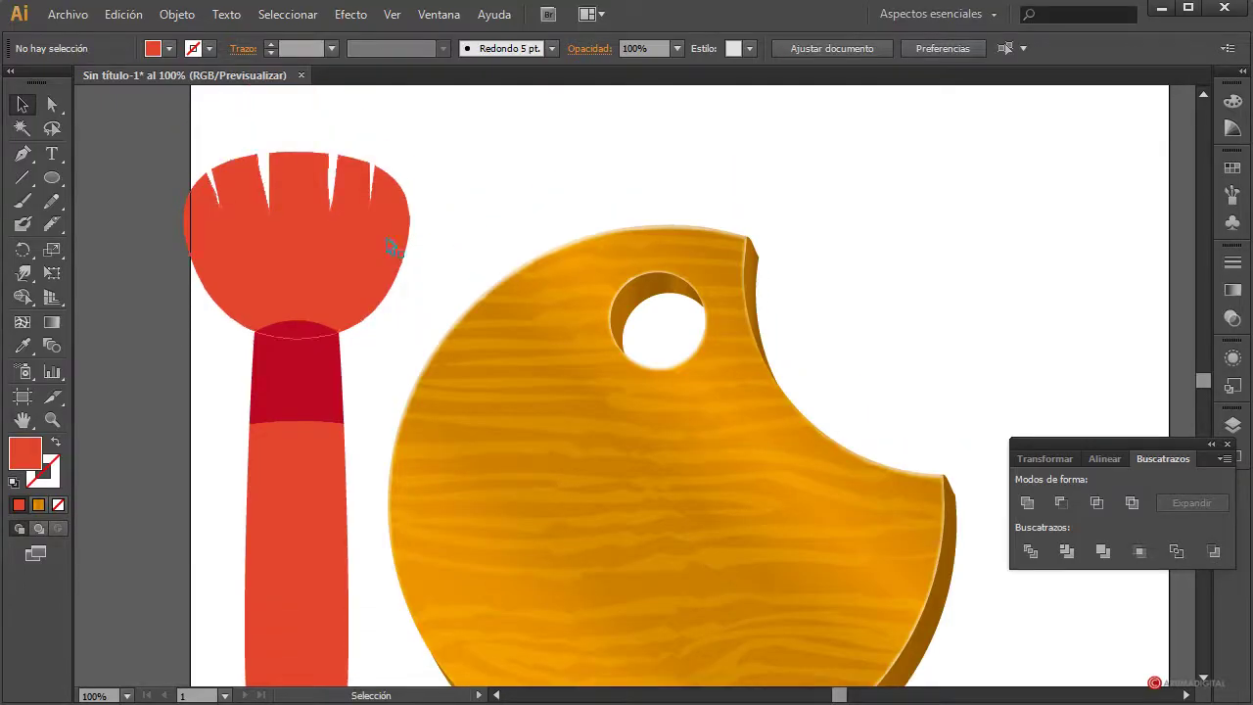
pyautogui.click(252, 196)
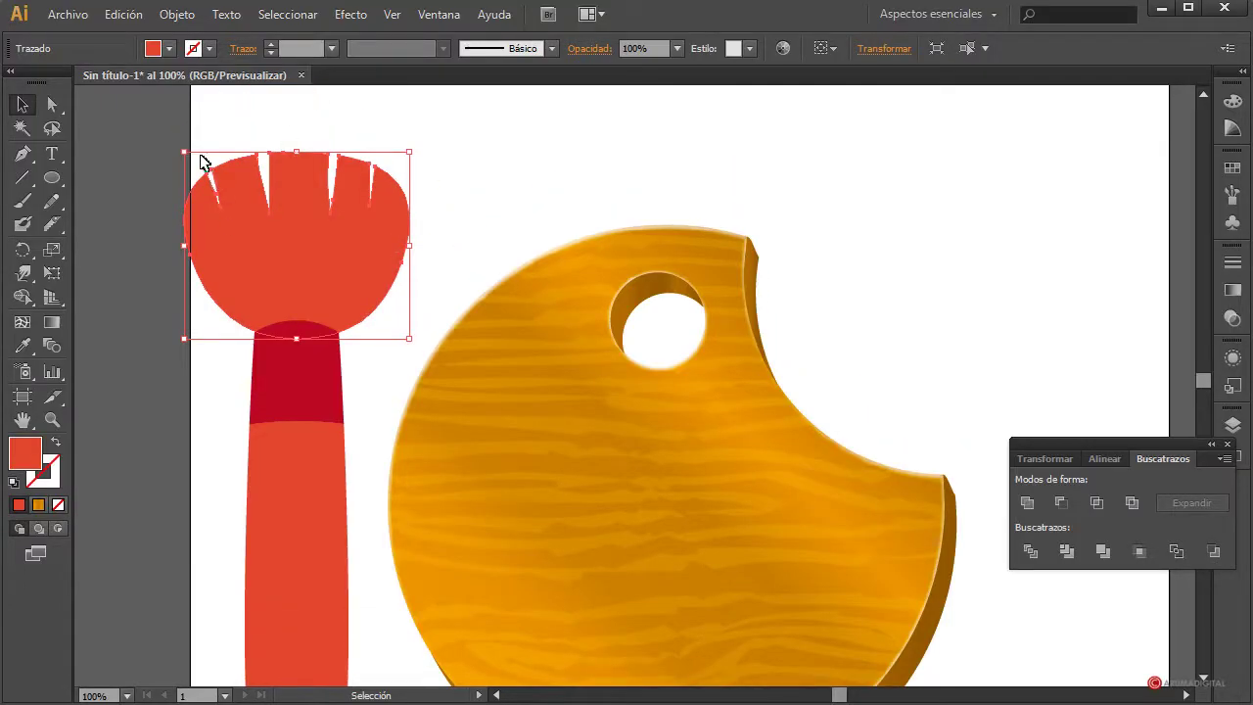
pyautogui.click(510, 220)
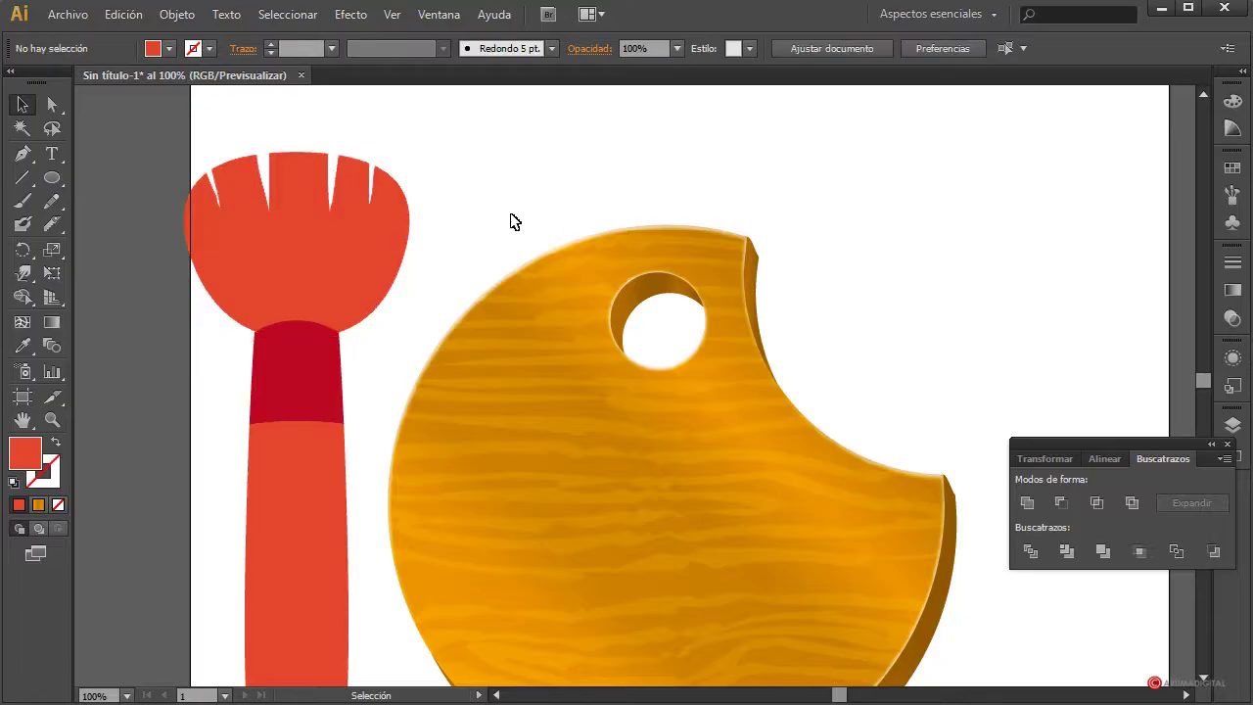
pyautogui.click(271, 328)
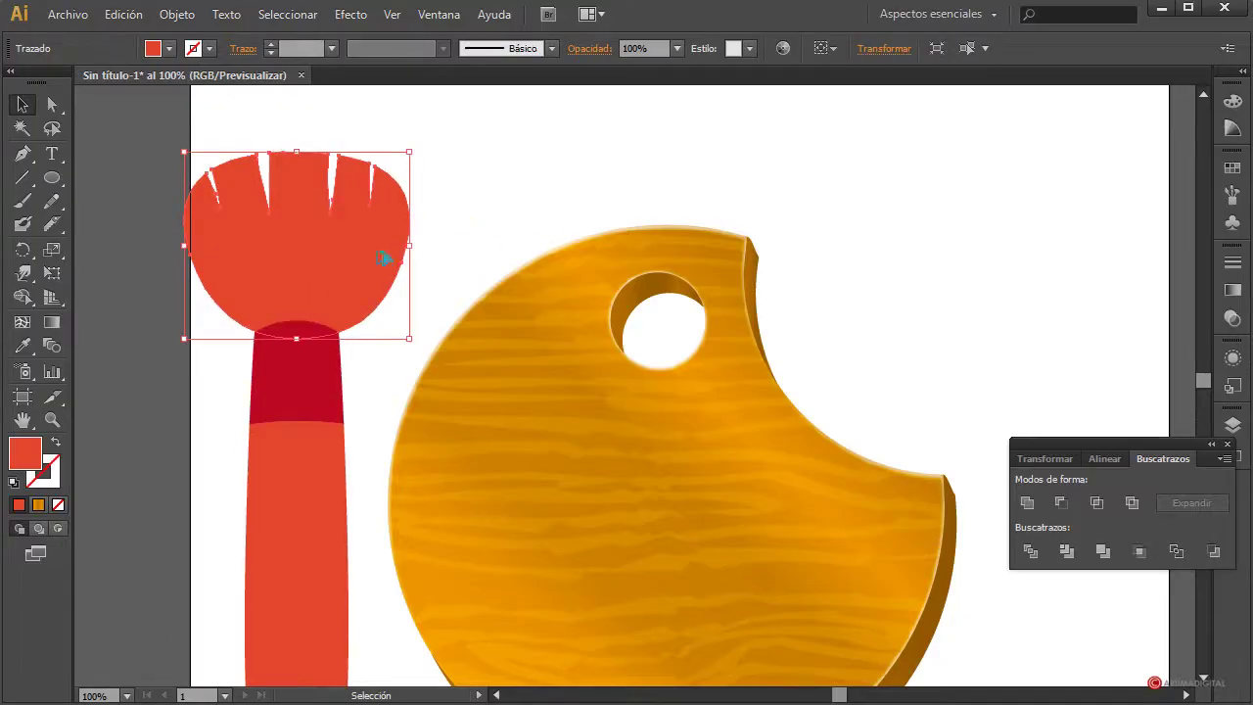
# Copy the brush head to the top right and divide it with an overlapping ellipse.
pyautogui.keyDown('alt'); pyautogui.moveTo(306, 271); pyautogui.dragTo(966, 250); pyautogui.keyUp('alt')
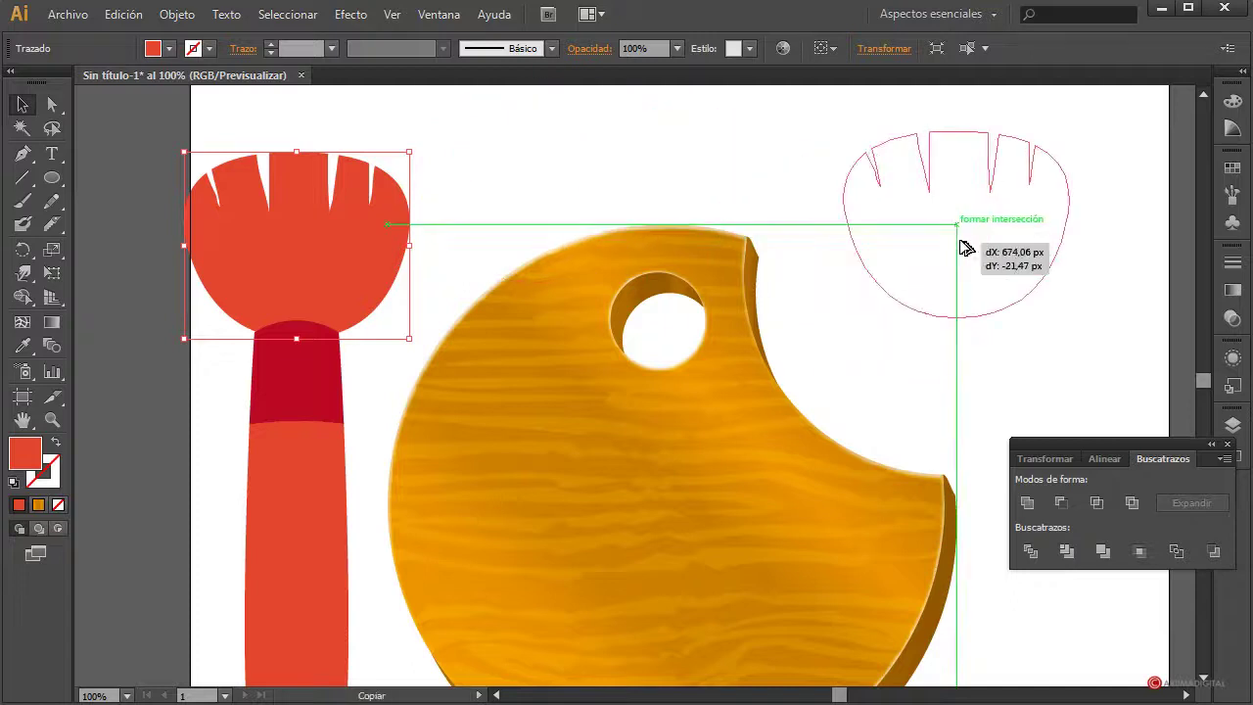
pyautogui.click(52, 178)
pyautogui.moveTo(835, 366); pyautogui.dragTo(1086, 260)
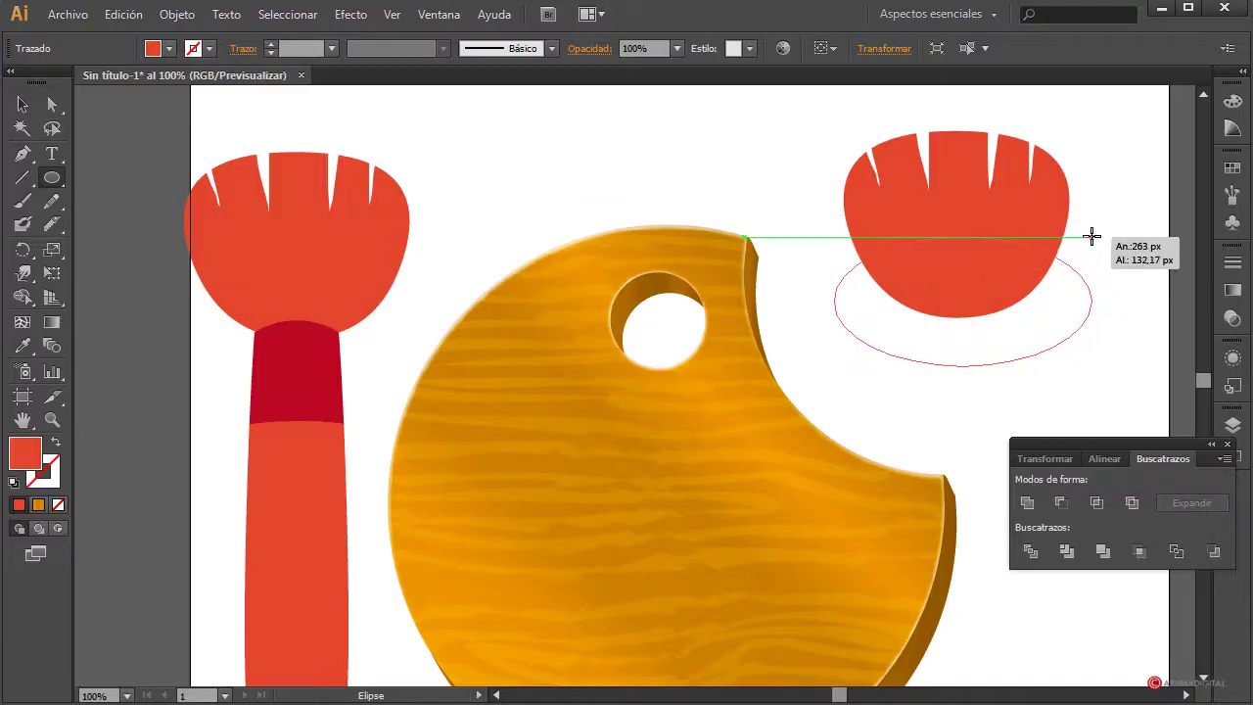
pyautogui.moveTo(1087, 260); pyautogui.dragTo(1089, 236)
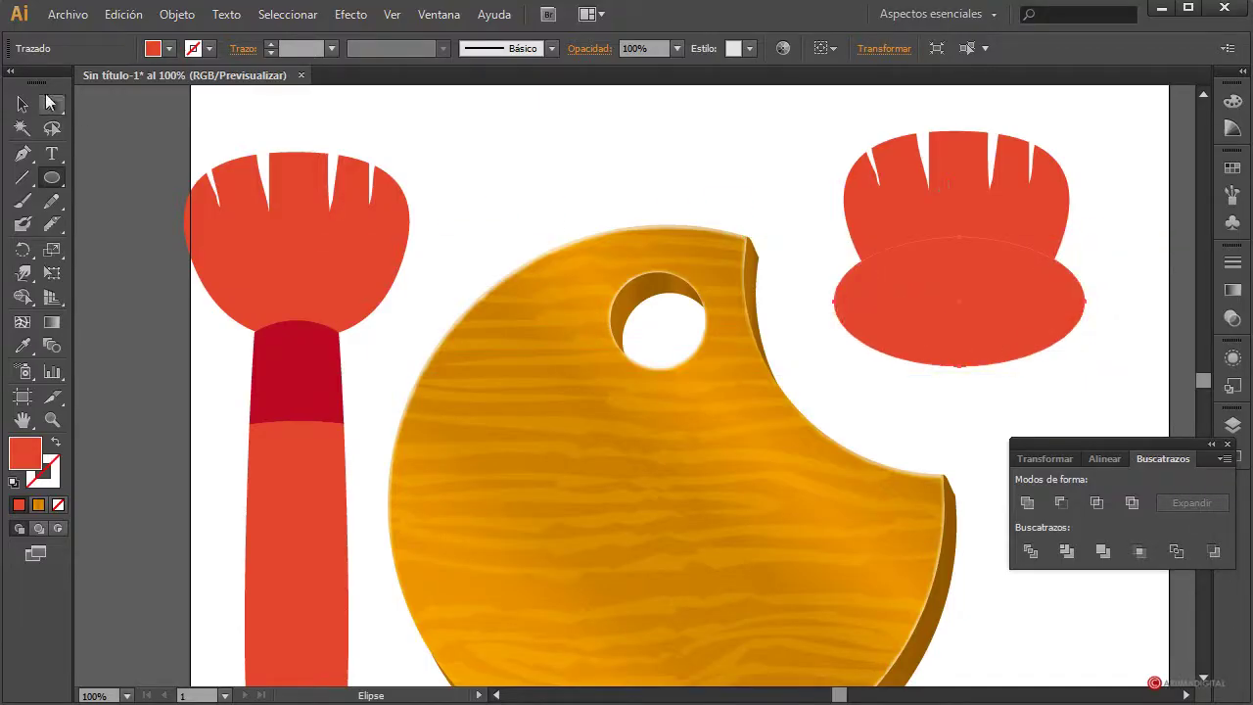
pyautogui.press('v')
pyautogui.moveTo(828, 152); pyautogui.dragTo(1128, 424)
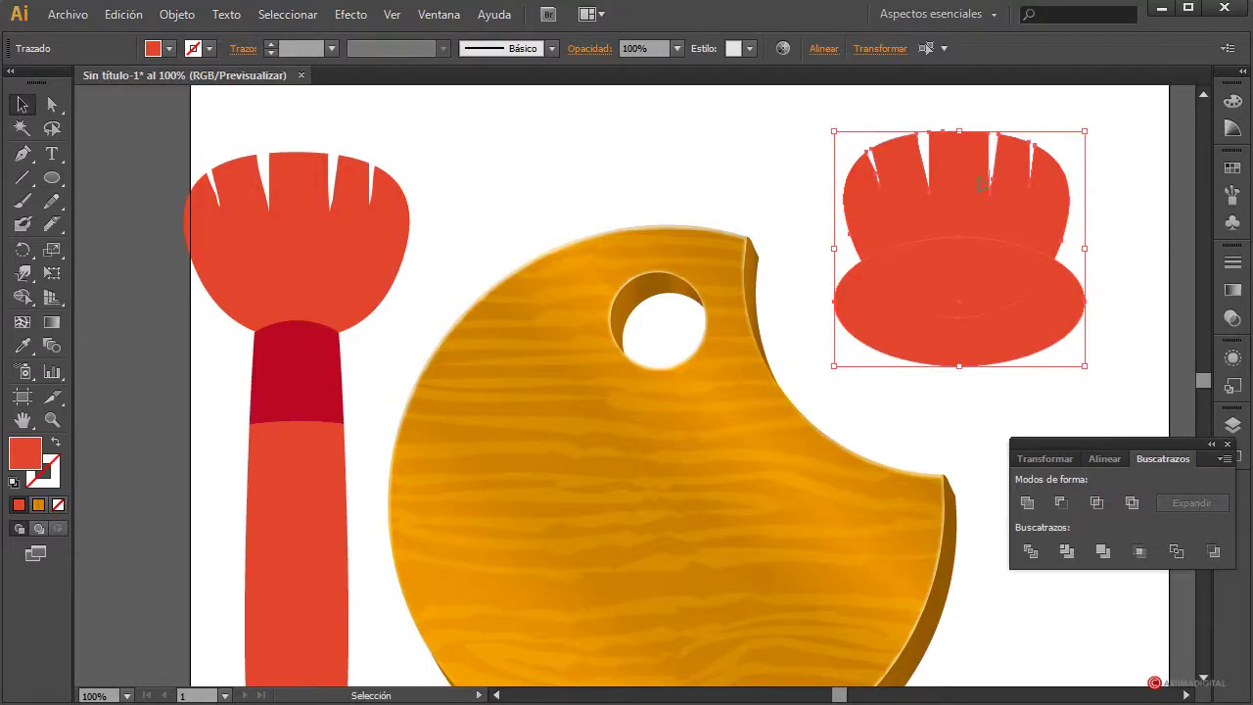
pyautogui.click(1031, 551)
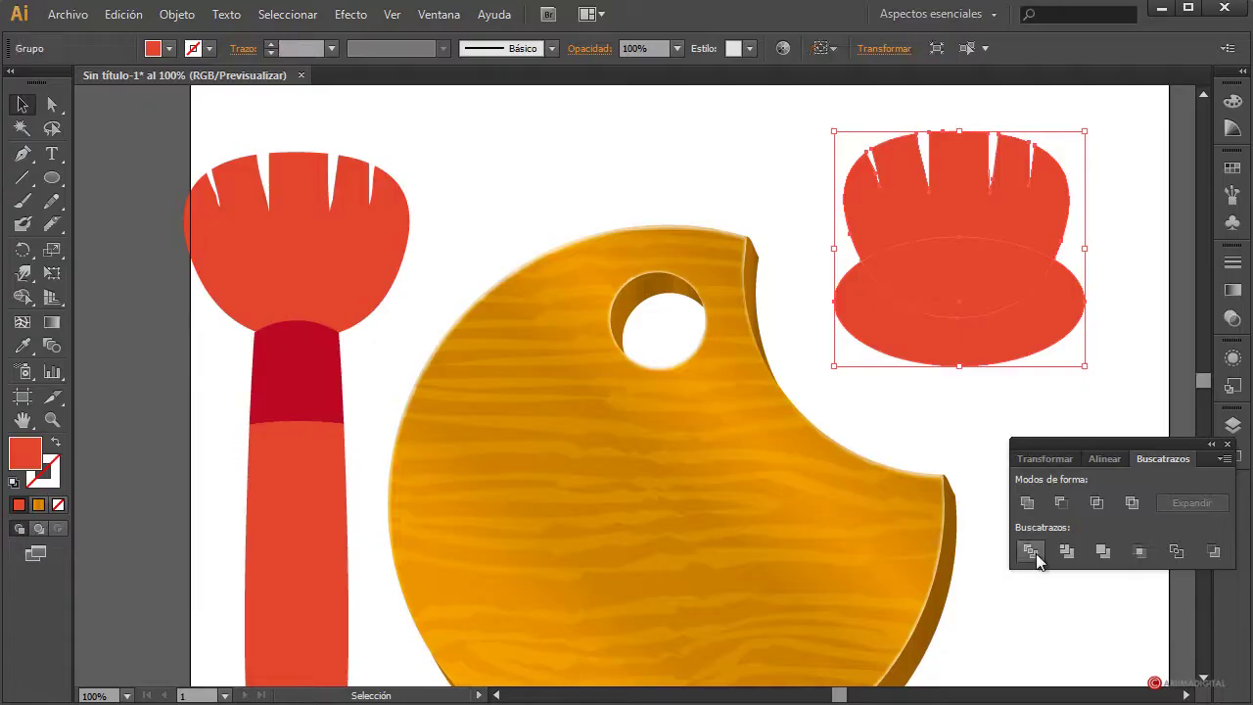
# Ungroup, delete the upper and ellipse pieces, and move the lens onto the brush neck.
pyautogui.click(179, 21)
pyautogui.click(186, 112)
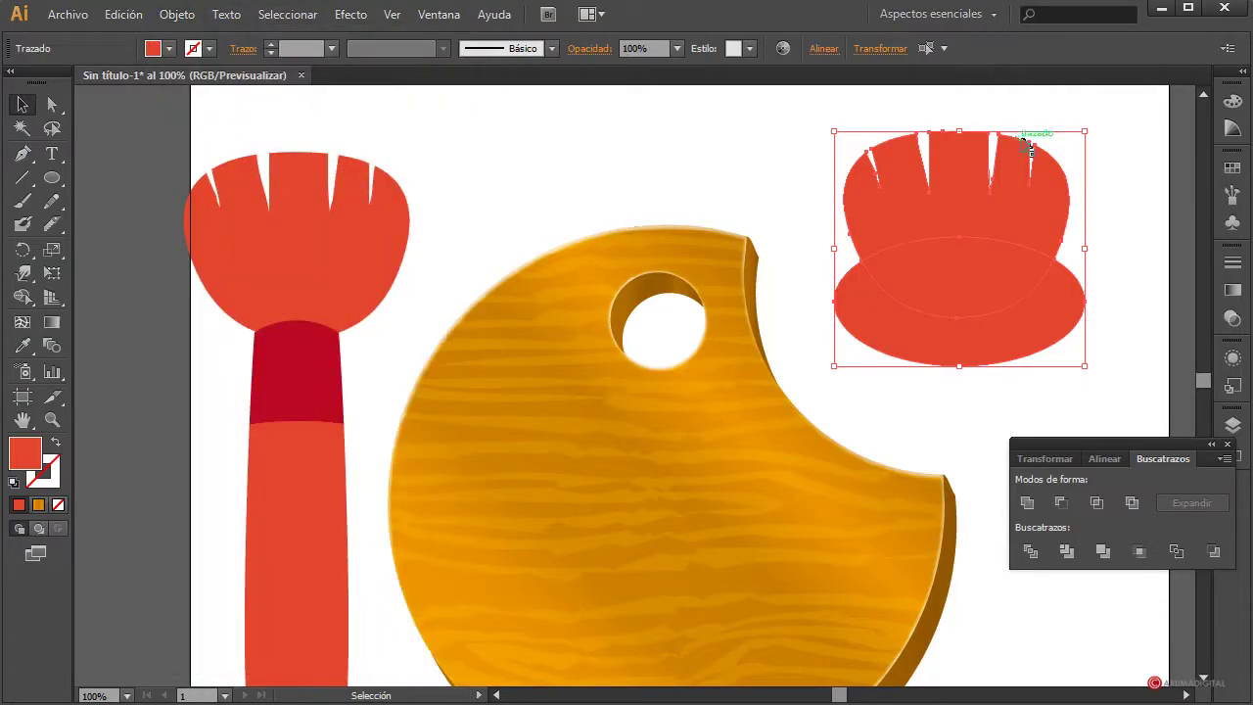
pyautogui.click(1096, 196)
pyautogui.click(1065, 215)
pyautogui.press('Delete')
pyautogui.click(1081, 317)
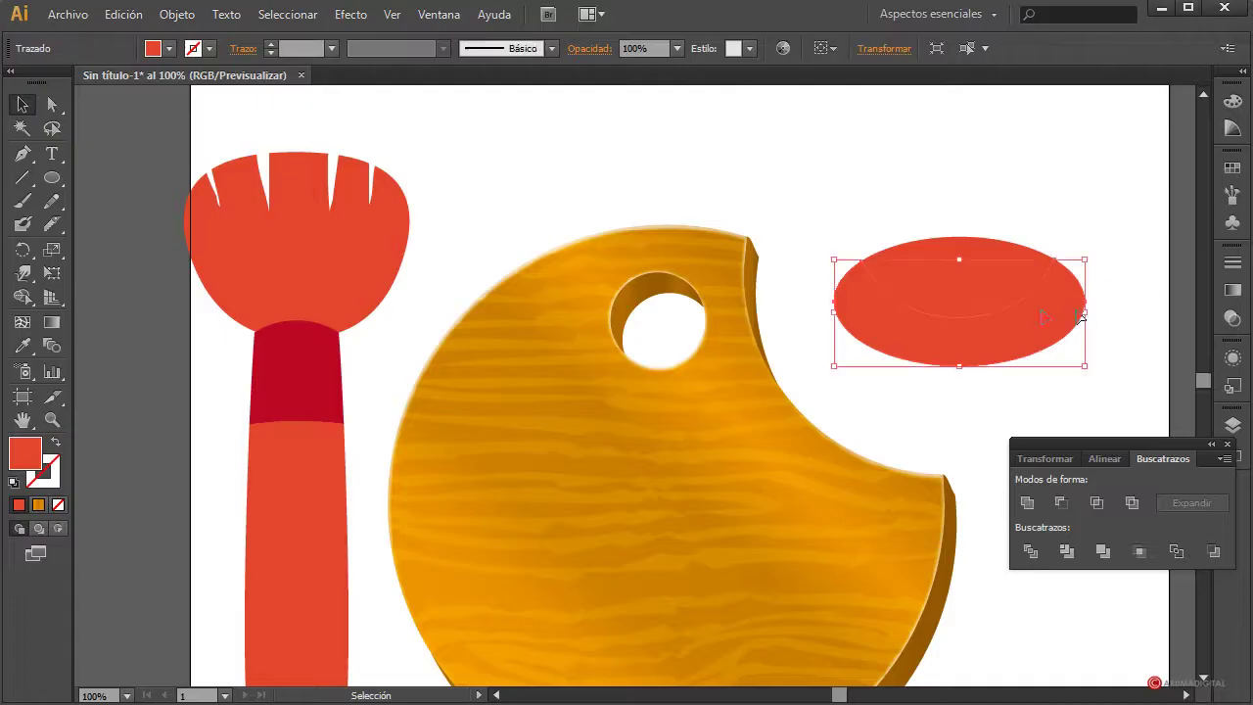
pyautogui.press('Delete')
pyautogui.click(1016, 293)
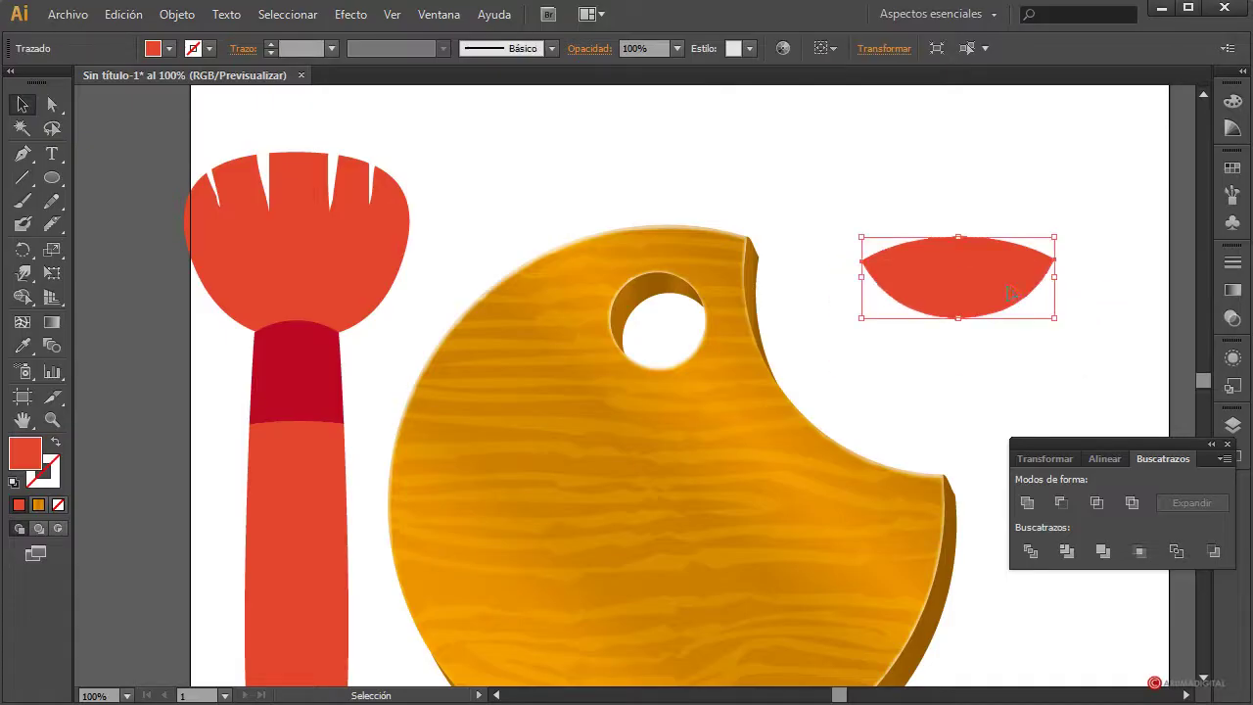
pyautogui.moveTo(1014, 292); pyautogui.dragTo(352, 316)
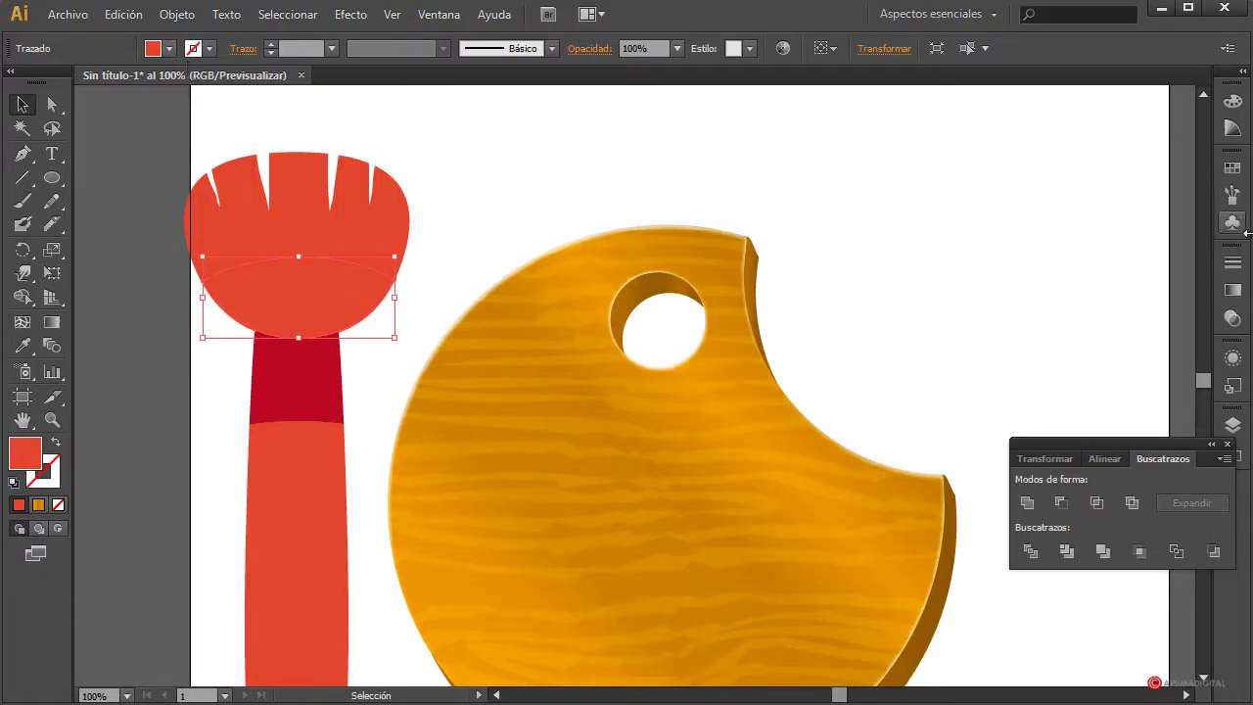
# Set the lower lens shape to Multiplicar blending at 50% opacity.
pyautogui.click(1232, 318)
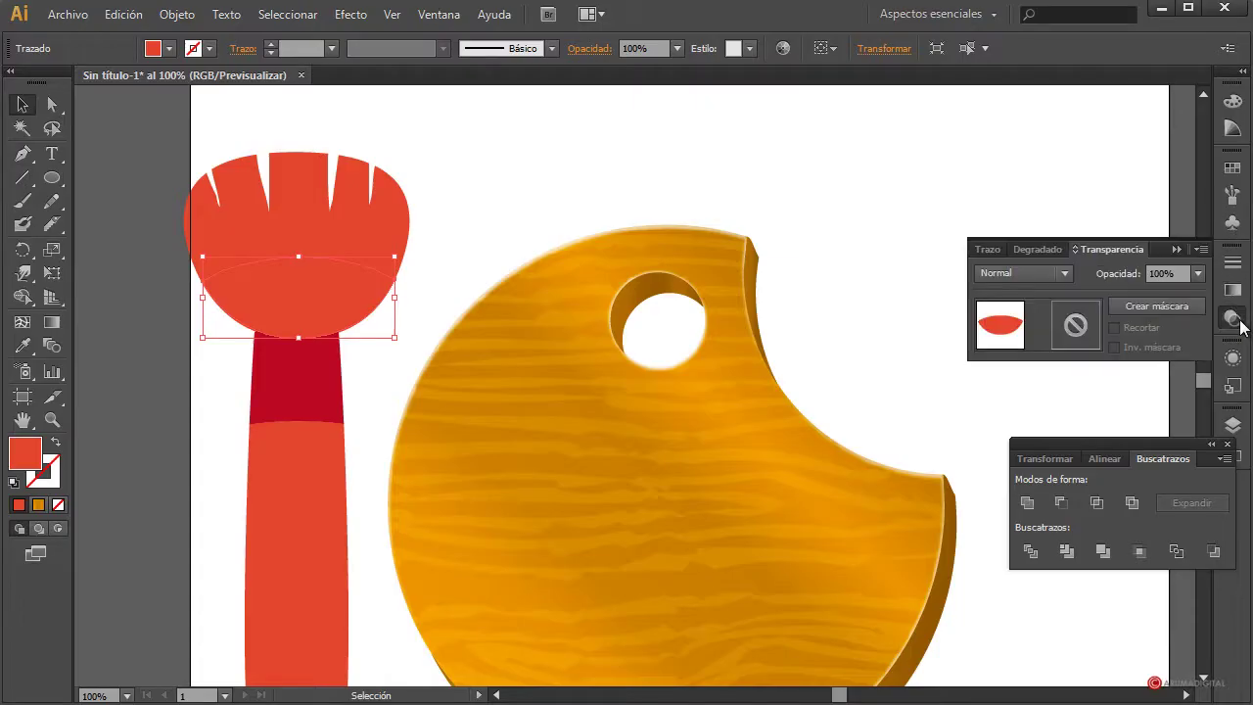
pyautogui.click(1039, 275)
pyautogui.click(1075, 338)
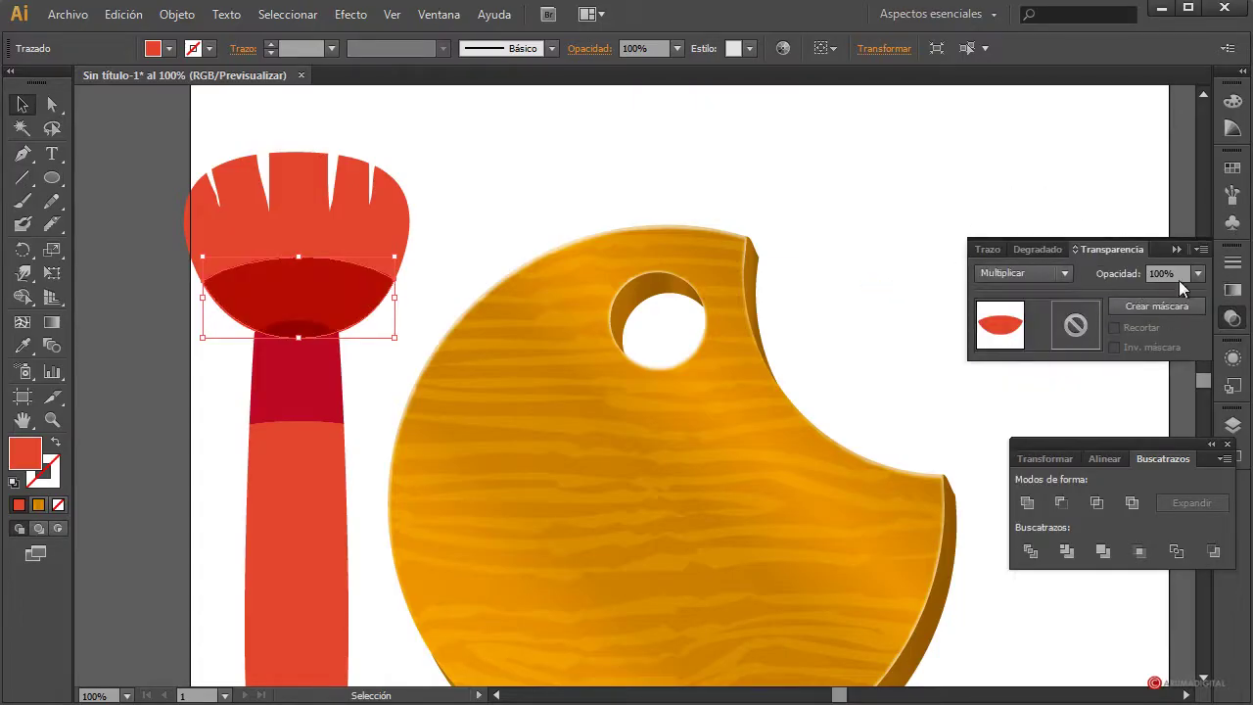
pyautogui.click(1195, 275)
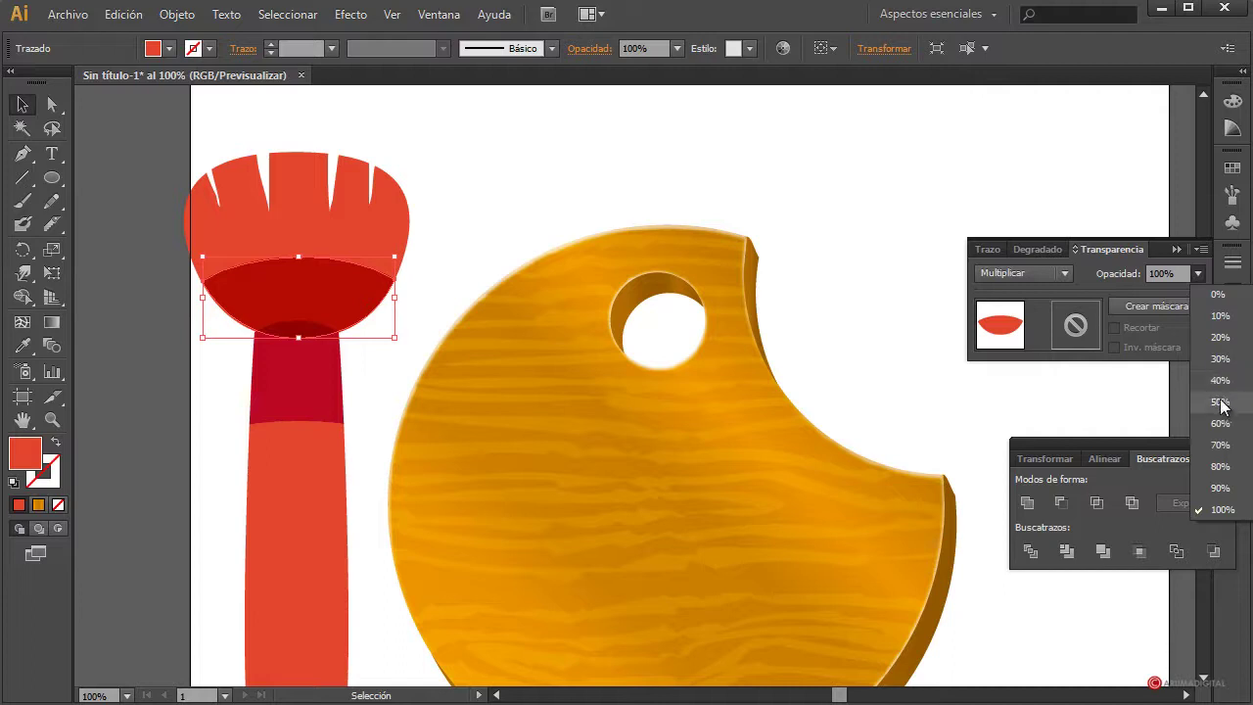
pyautogui.click(1221, 406)
# Select both brush-top shapes and fill them with the lighter brown swatch.
pyautogui.click(599, 172)
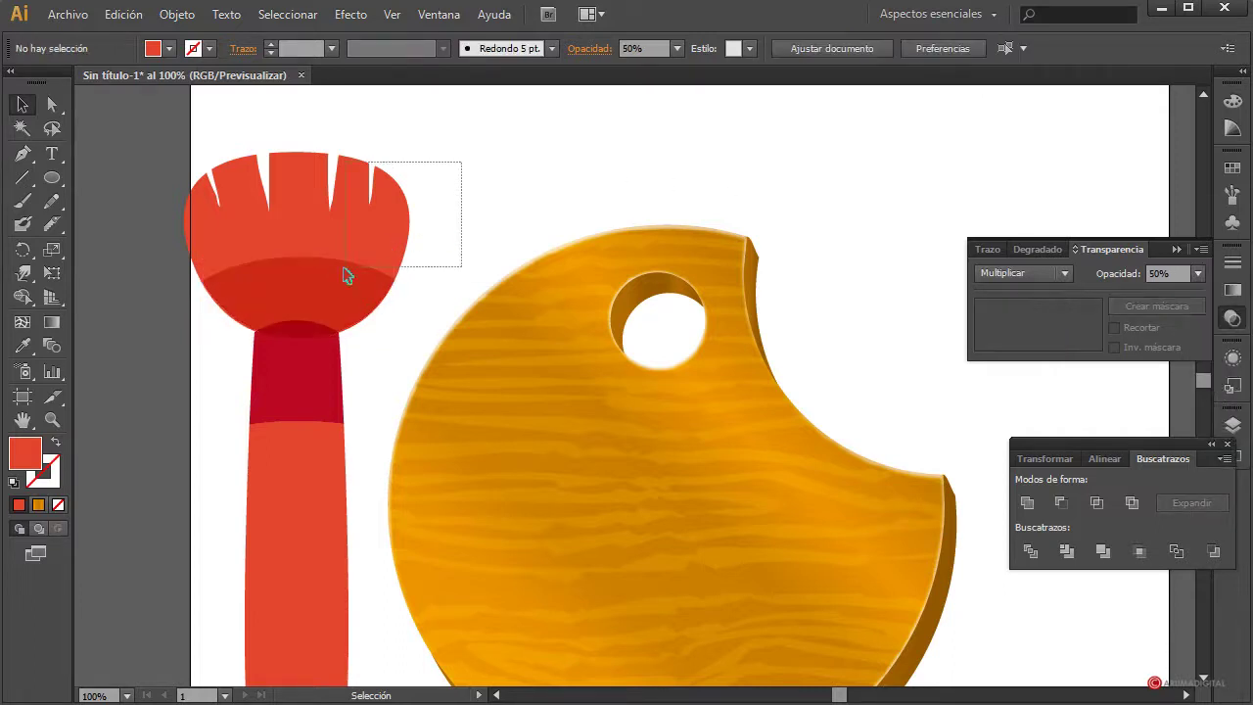
pyautogui.moveTo(460, 159); pyautogui.dragTo(353, 296)
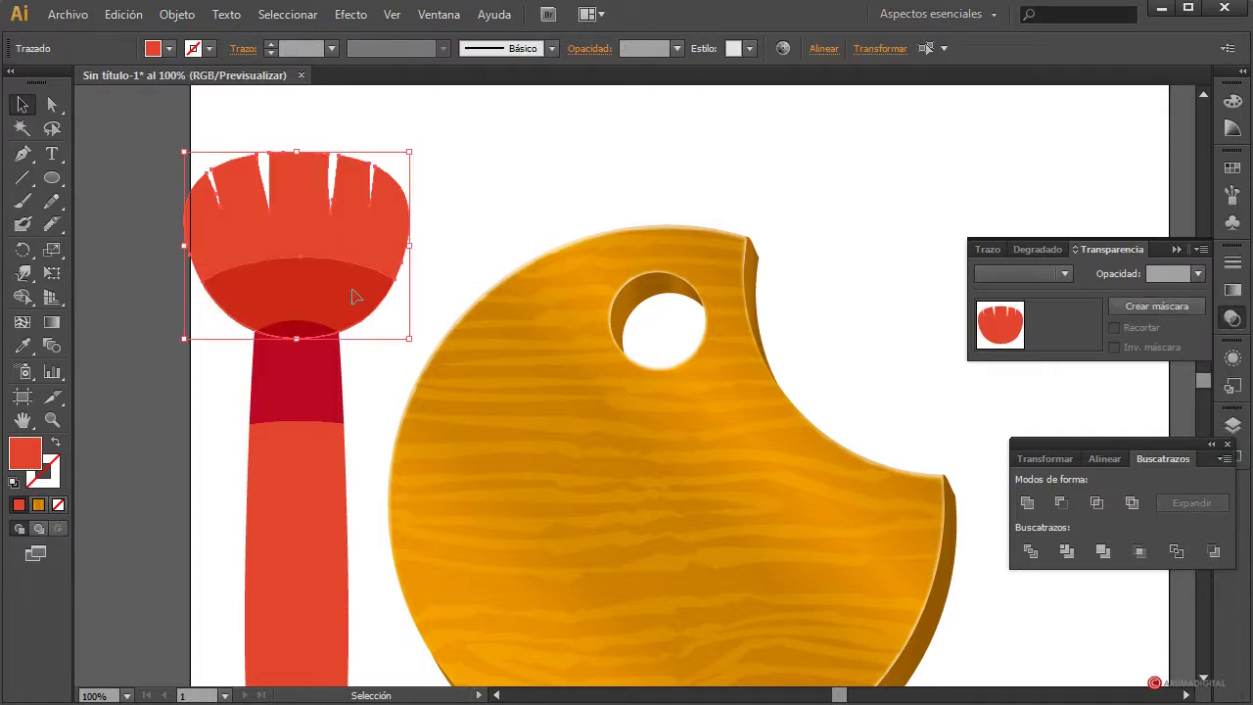
pyautogui.click(169, 47)
pyautogui.click(118, 110)
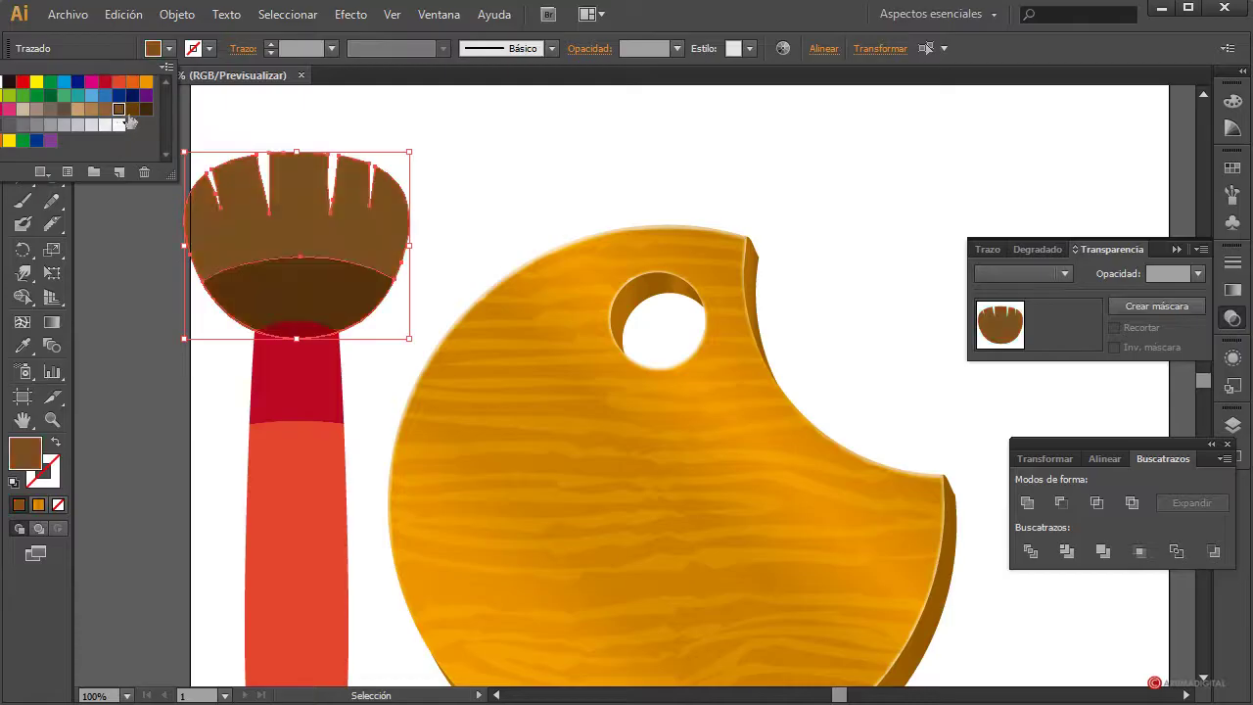
pyautogui.click(131, 110)
pyautogui.click(118, 109)
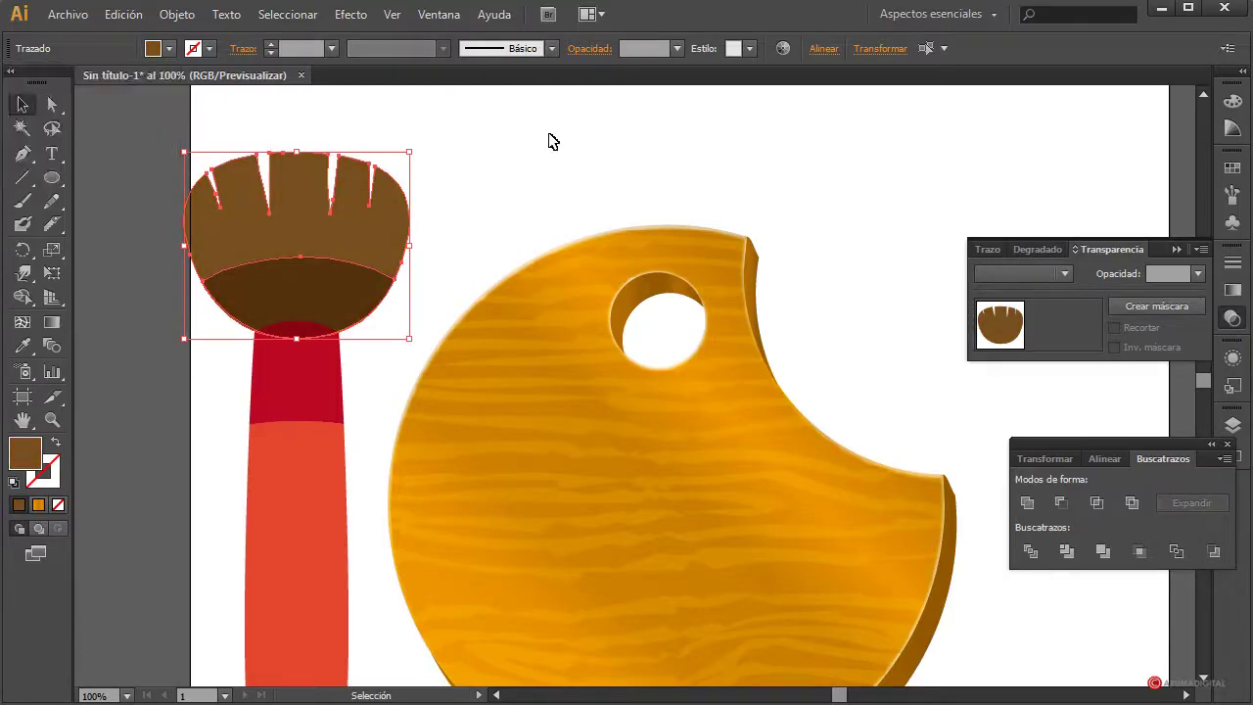
# Check the brush-top and handle shapes by selecting them, then deselect everything.
pyautogui.click(538, 166)
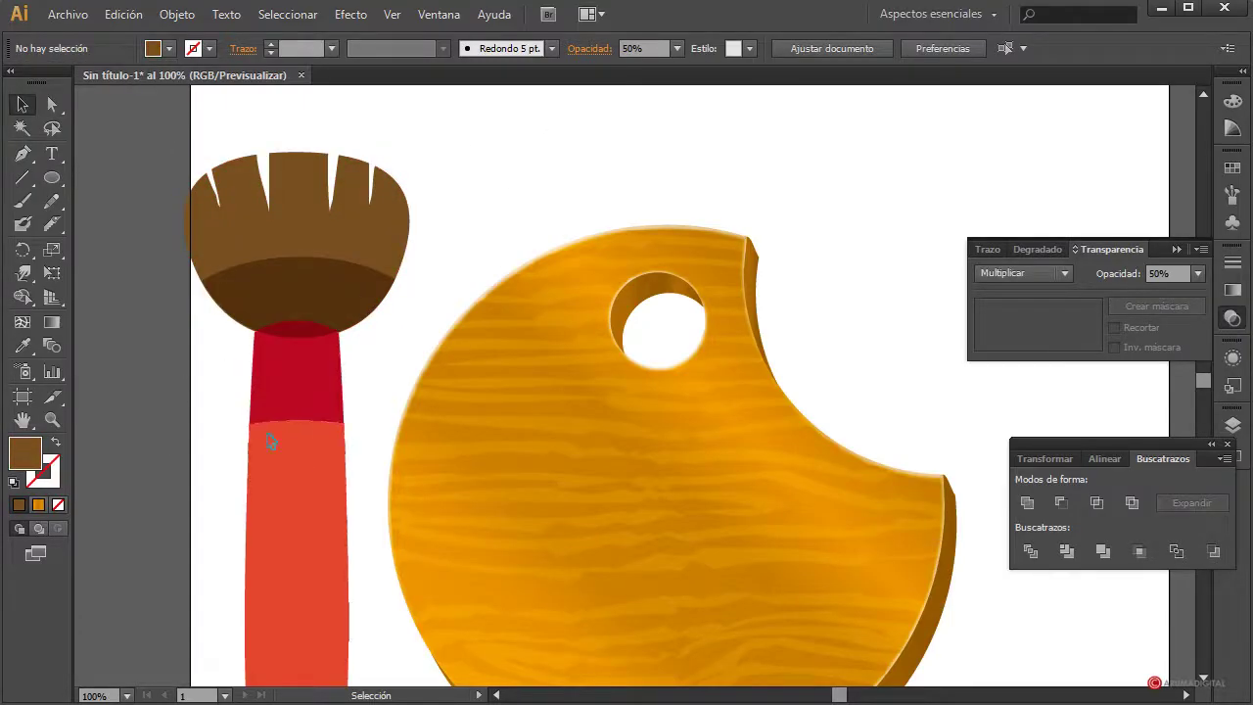
pyautogui.click(329, 308)
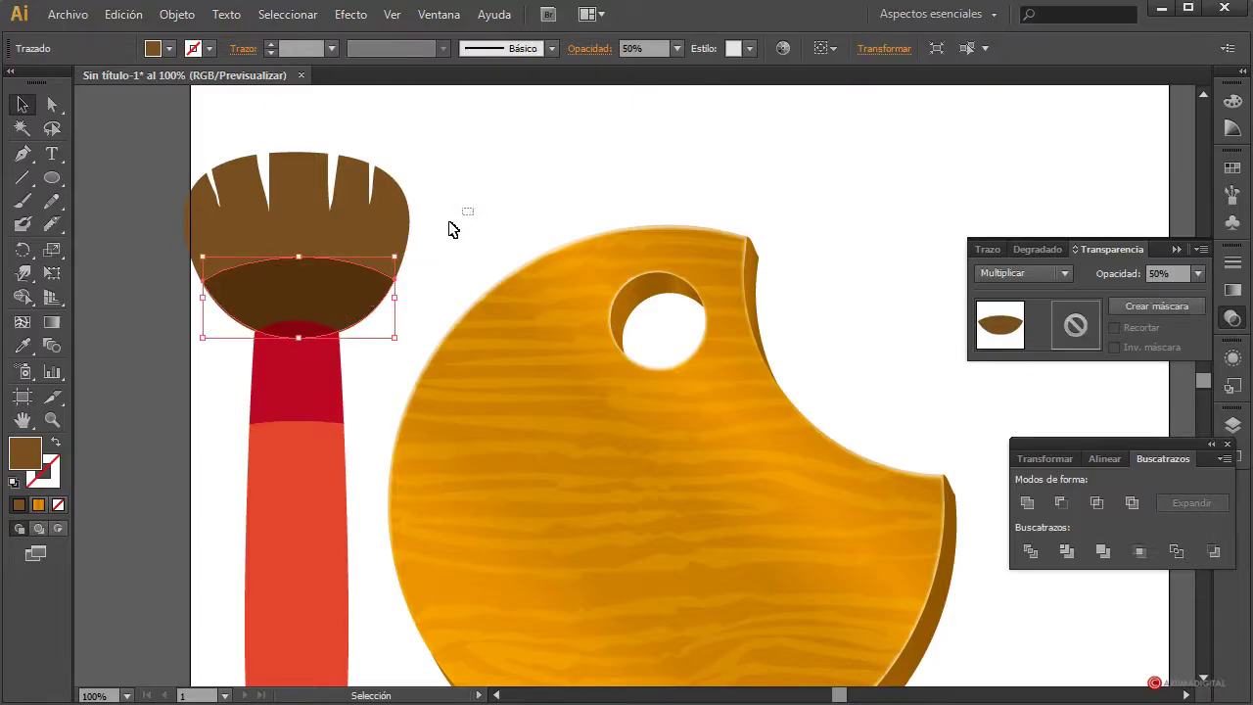
pyautogui.moveTo(451, 228); pyautogui.dragTo(350, 283)
pyautogui.press('a')
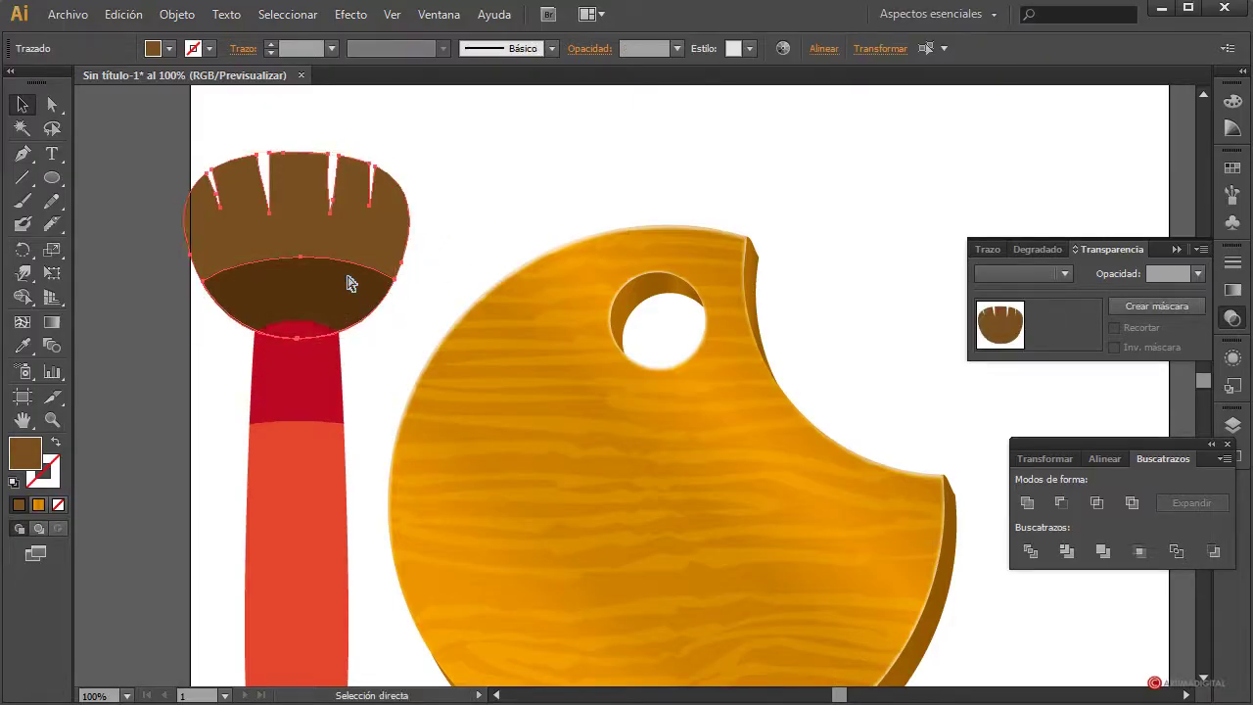
pyautogui.press('v')
pyautogui.click(499, 193)
pyautogui.click(293, 388)
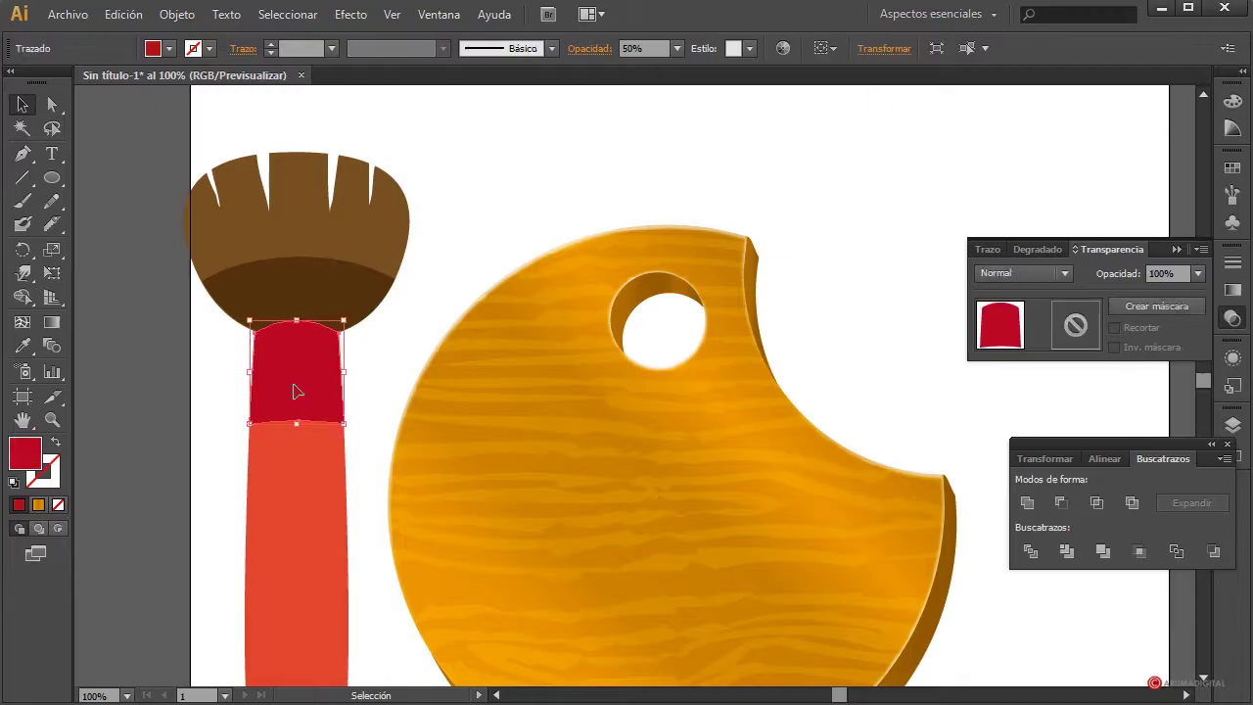
pyautogui.click(428, 248)
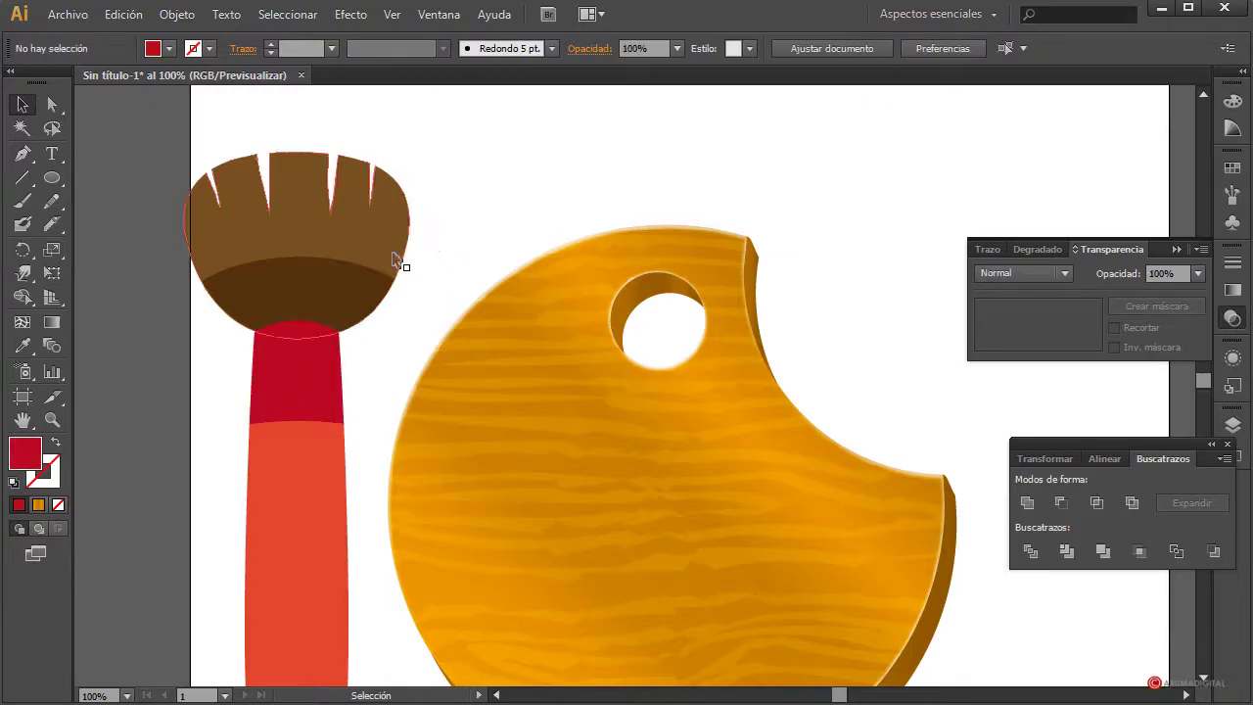
pyautogui.click(363, 216)
pyautogui.click(475, 203)
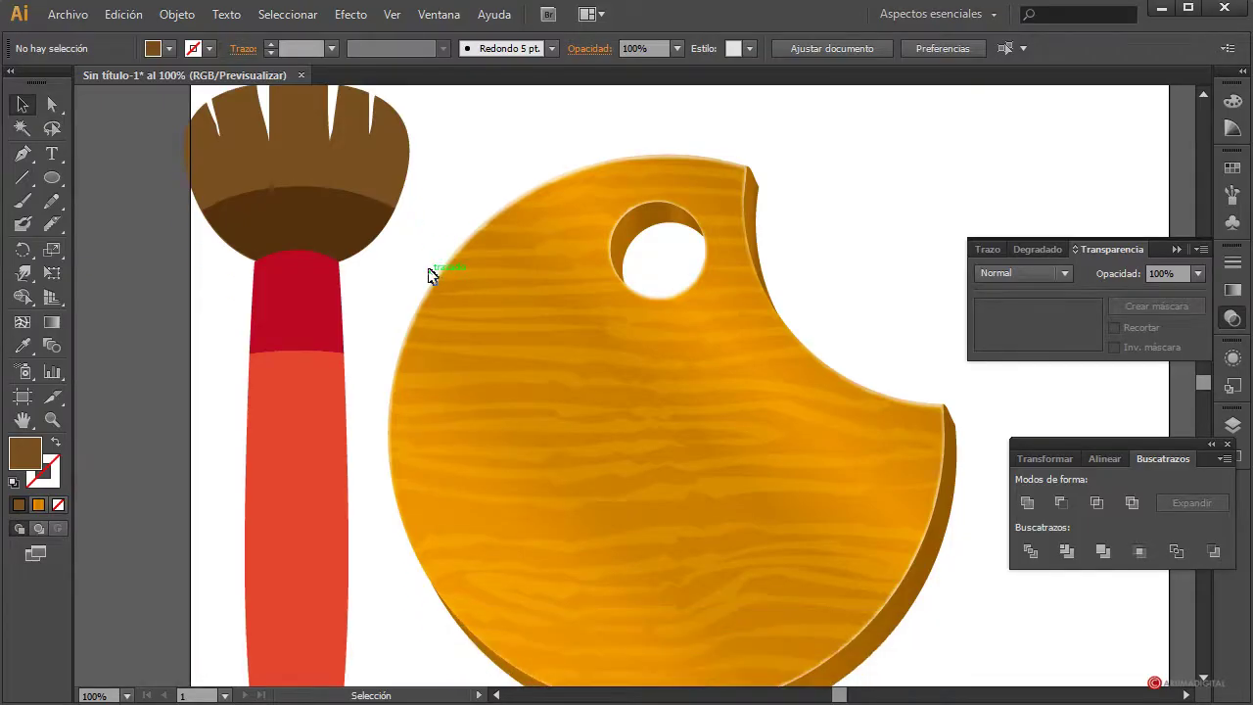
pyautogui.scroll(-3, 354, 294)
# Give the handle shaft a Lineal gradient trimmed to three stops.
pyautogui.scroll(-1, 354, 297)
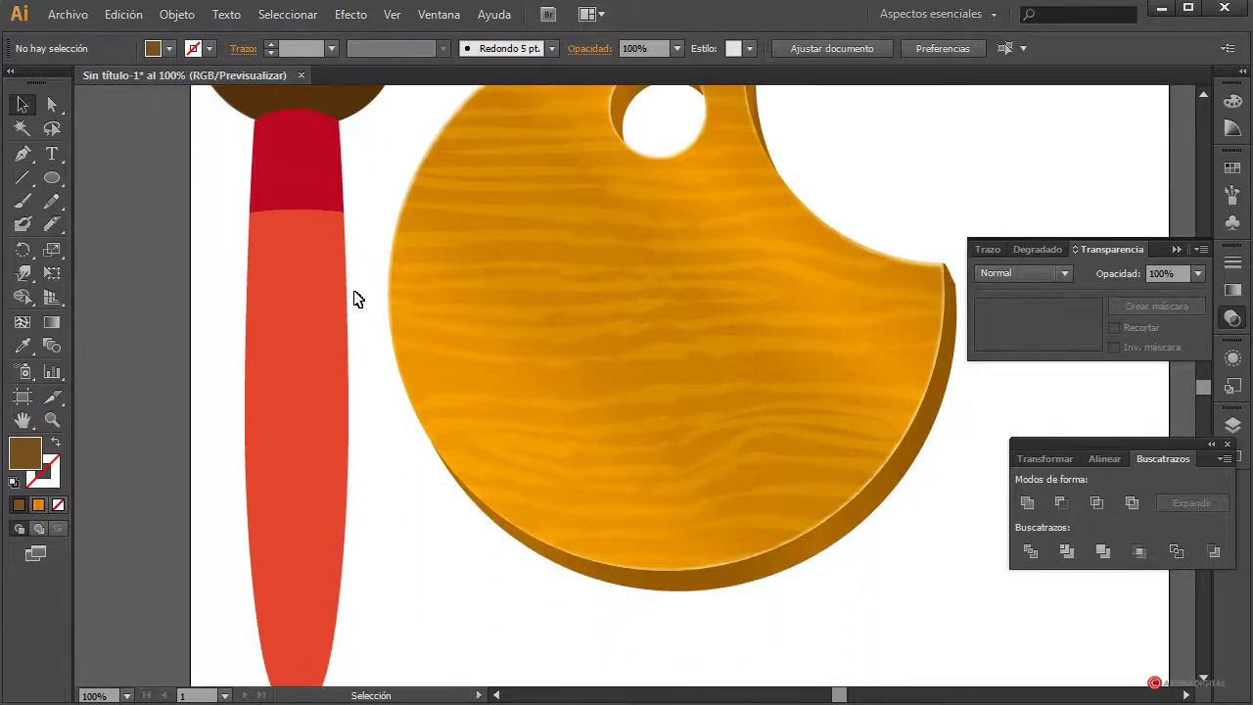
pyautogui.click(349, 293)
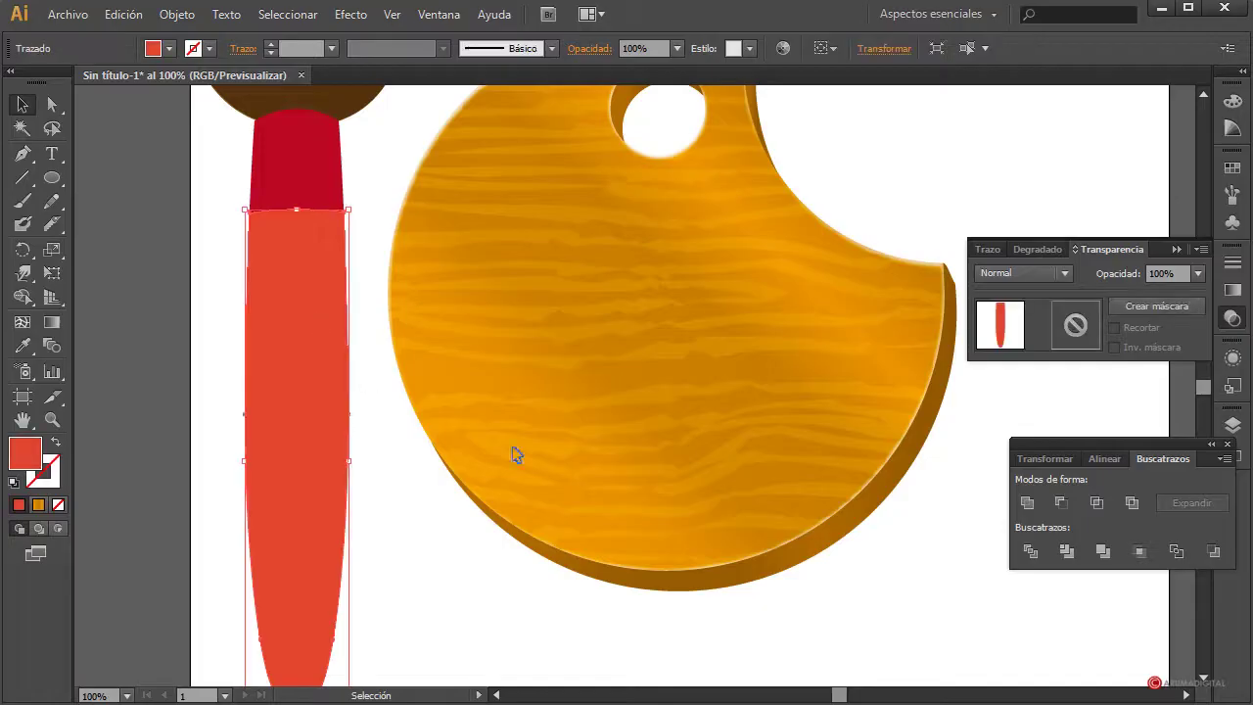
pyautogui.click(1035, 249)
pyautogui.click(1106, 274)
pyautogui.click(1096, 297)
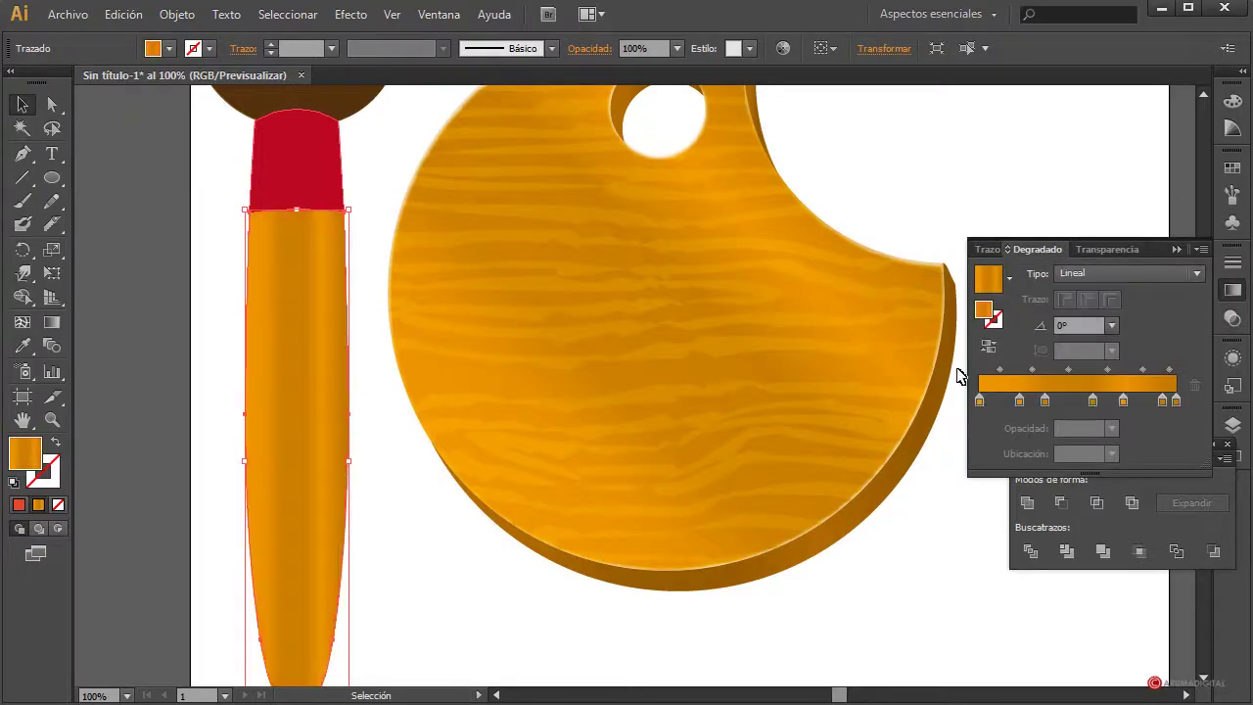
pyautogui.scroll(-2, 350, 503)
pyautogui.scroll(1, 369, 520)
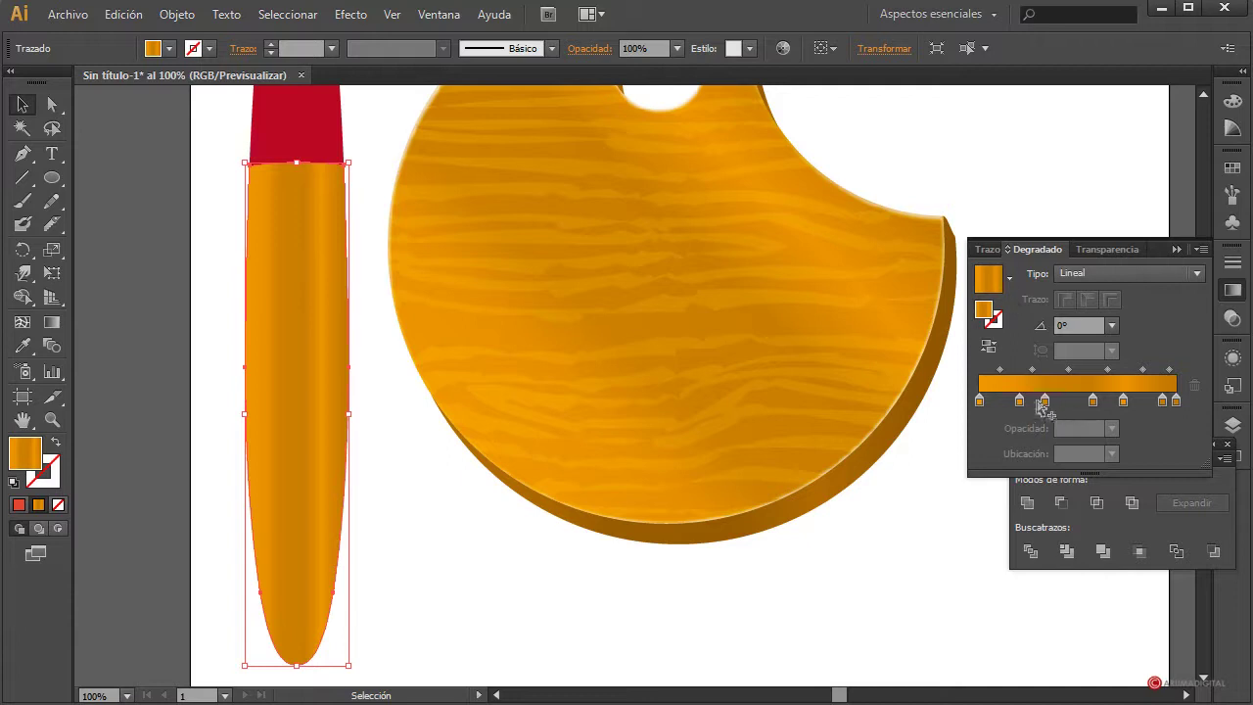
pyautogui.moveTo(1019, 400)
pyautogui.mouseDown()
pyautogui.moveTo(1022, 436)
pyautogui.moveTo(1047, 435)
pyautogui.mouseUp()
pyautogui.moveTo(1123, 400)
pyautogui.mouseDown()
pyautogui.moveTo(1126, 436)
pyautogui.moveTo(1083, 402)
pyautogui.mouseUp()
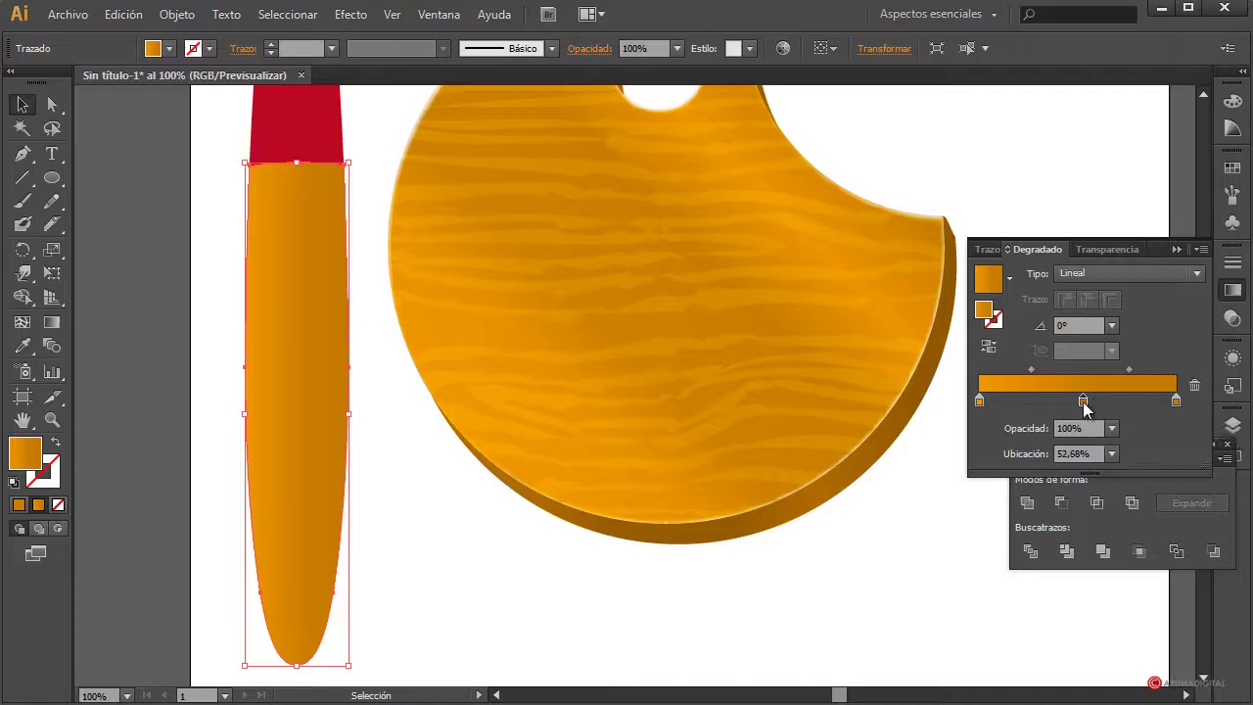
# Make the middle gradient stop a light salmon in HSB, less saturated and brighter.
pyautogui.doubleClick(1082, 401)
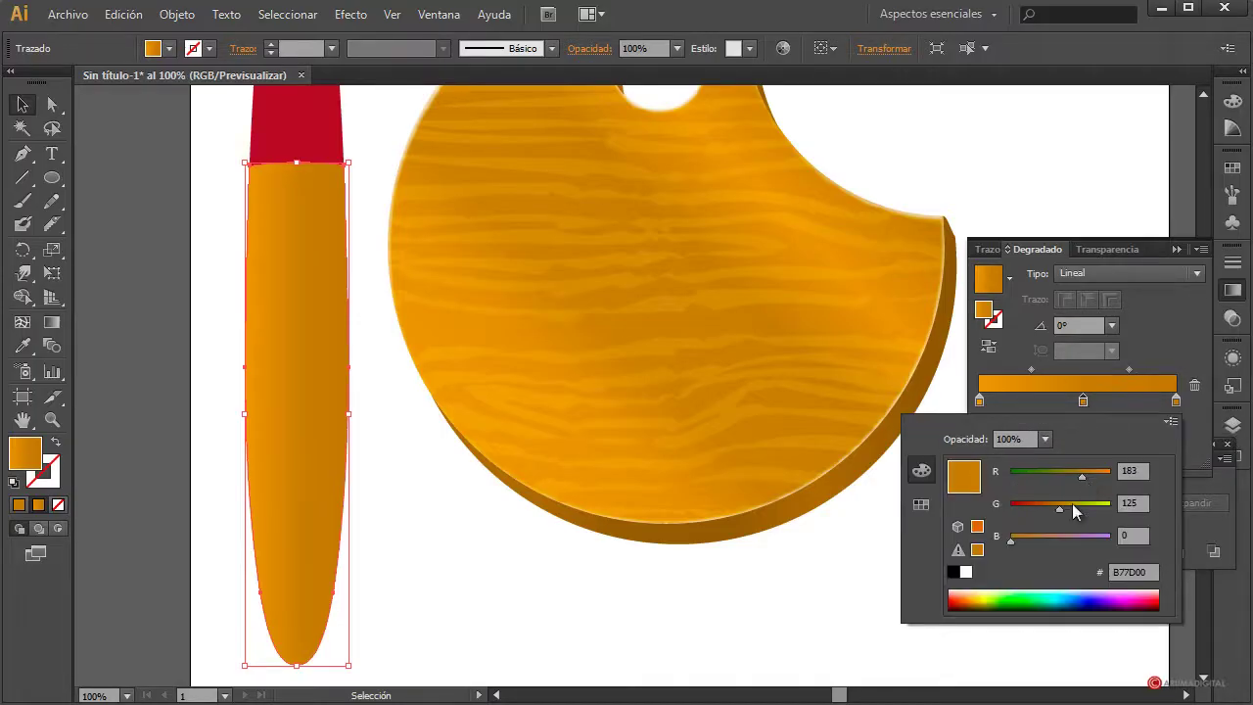
pyautogui.click(1171, 422)
pyautogui.click(998, 471)
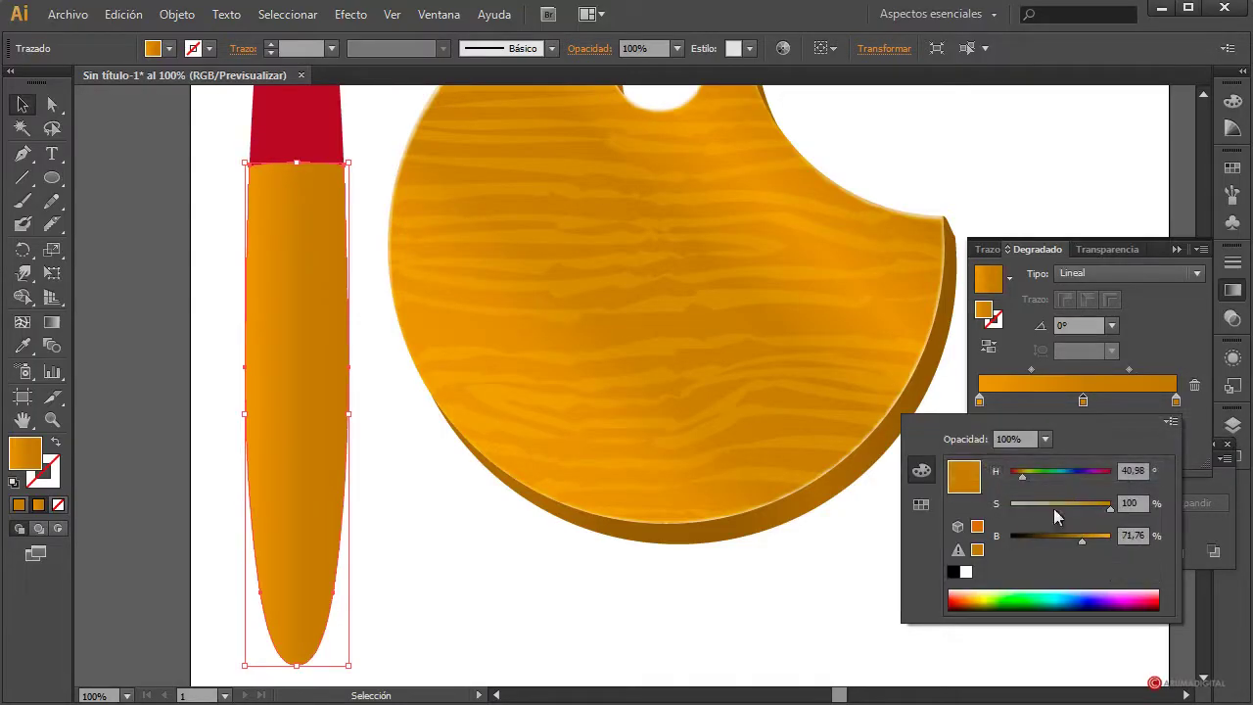
pyautogui.moveTo(1106, 509)
pyautogui.mouseDown()
pyautogui.moveTo(1078, 507)
pyautogui.moveTo(1103, 543)
pyautogui.mouseUp()
pyautogui.click(1079, 506)
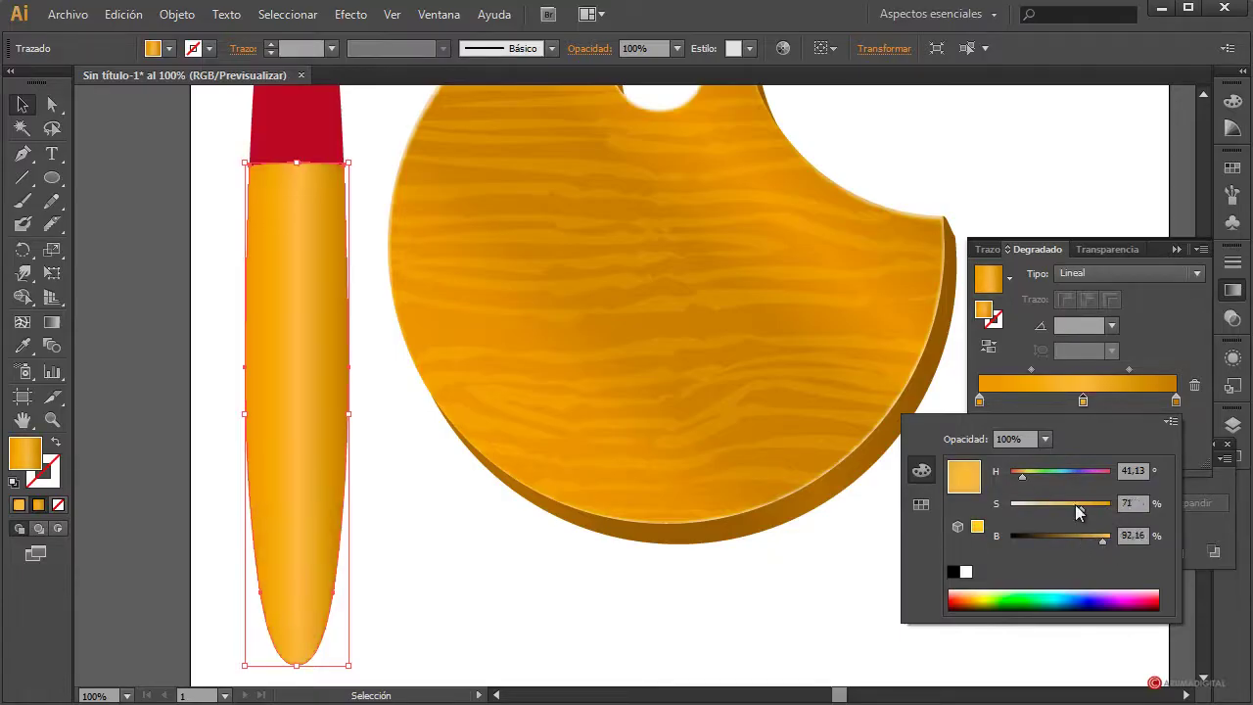
pyautogui.moveTo(1022, 475); pyautogui.dragTo(1017, 486)
pyautogui.moveTo(1105, 545)
pyautogui.mouseDown()
pyautogui.moveTo(1076, 539)
pyautogui.moveTo(1053, 507)
pyautogui.moveTo(1097, 540)
pyautogui.mouseUp()
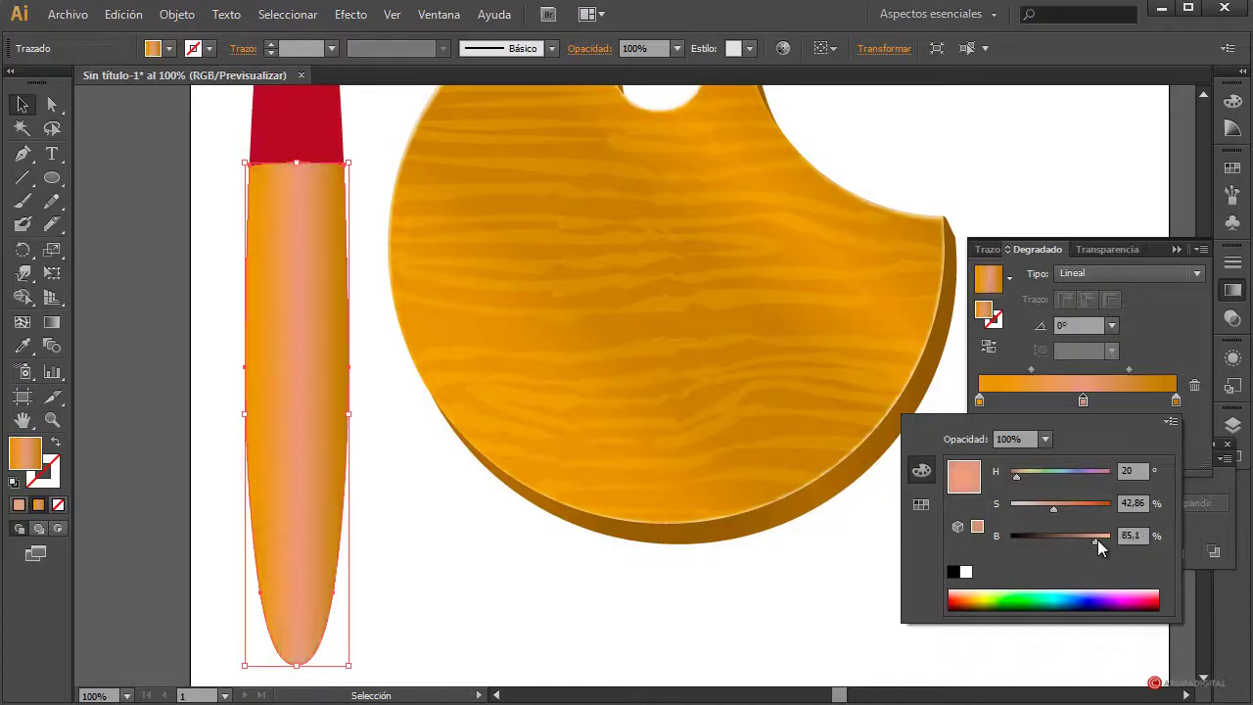
# Make the left gradient stop a darker reddish-orange using HSB sliders.
pyautogui.click(979, 401)
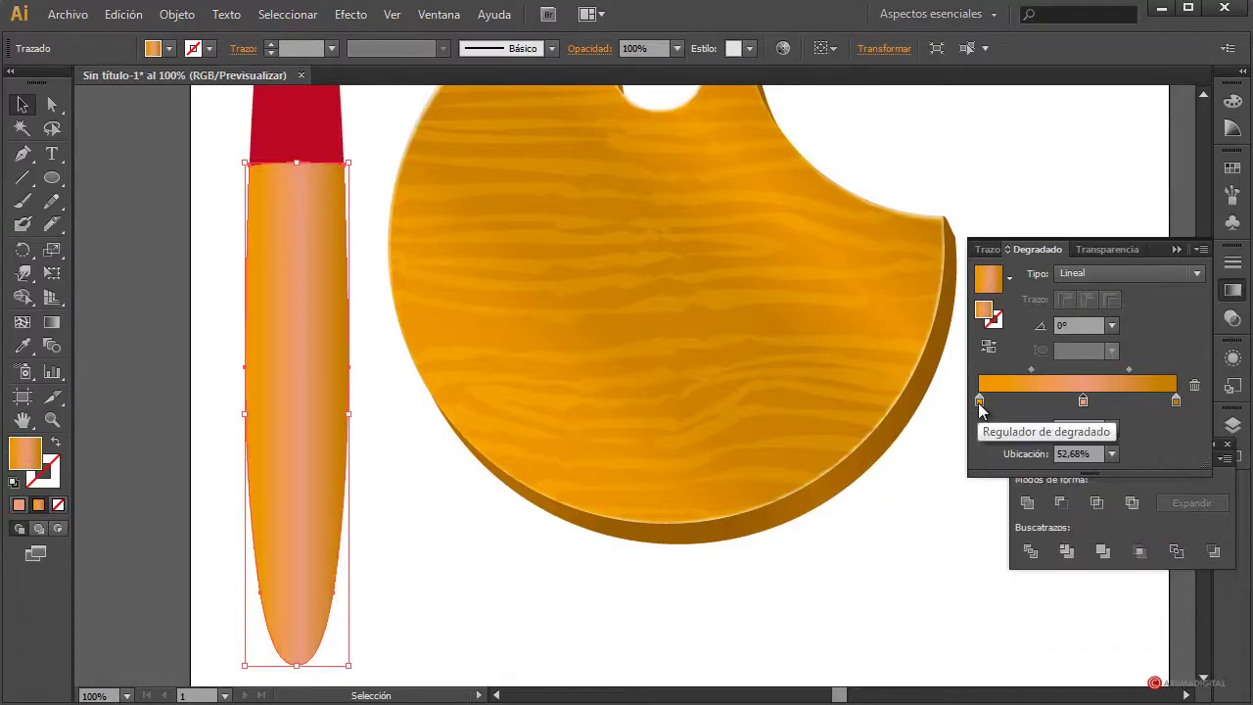
pyautogui.doubleClick(978, 400)
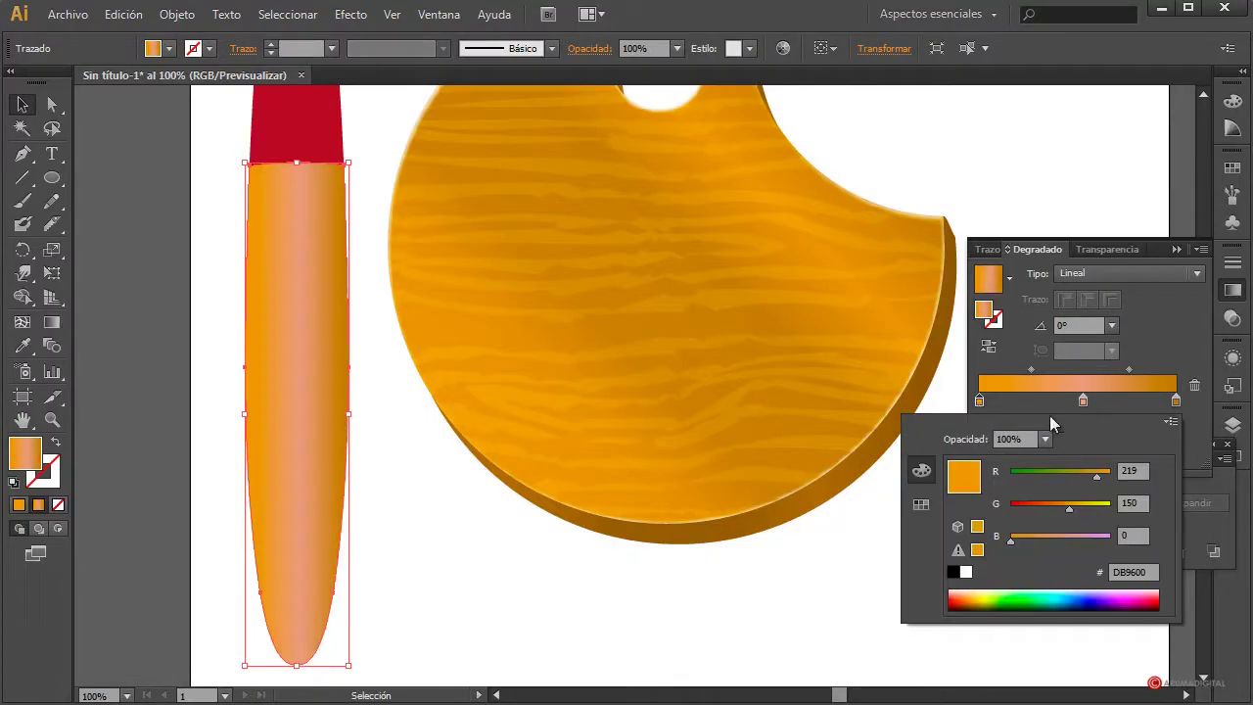
pyautogui.click(1172, 422)
pyautogui.click(1061, 471)
pyautogui.moveTo(1071, 543); pyautogui.dragTo(1081, 542)
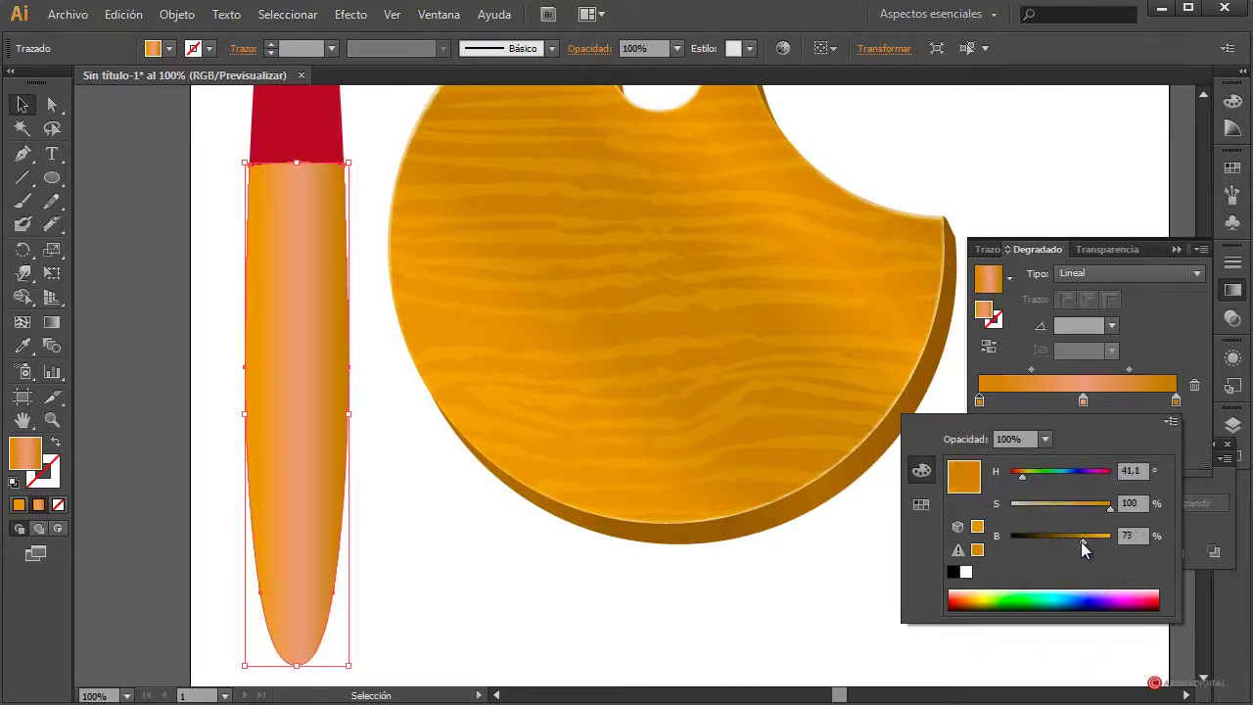
pyautogui.moveTo(1026, 477); pyautogui.dragTo(1019, 479)
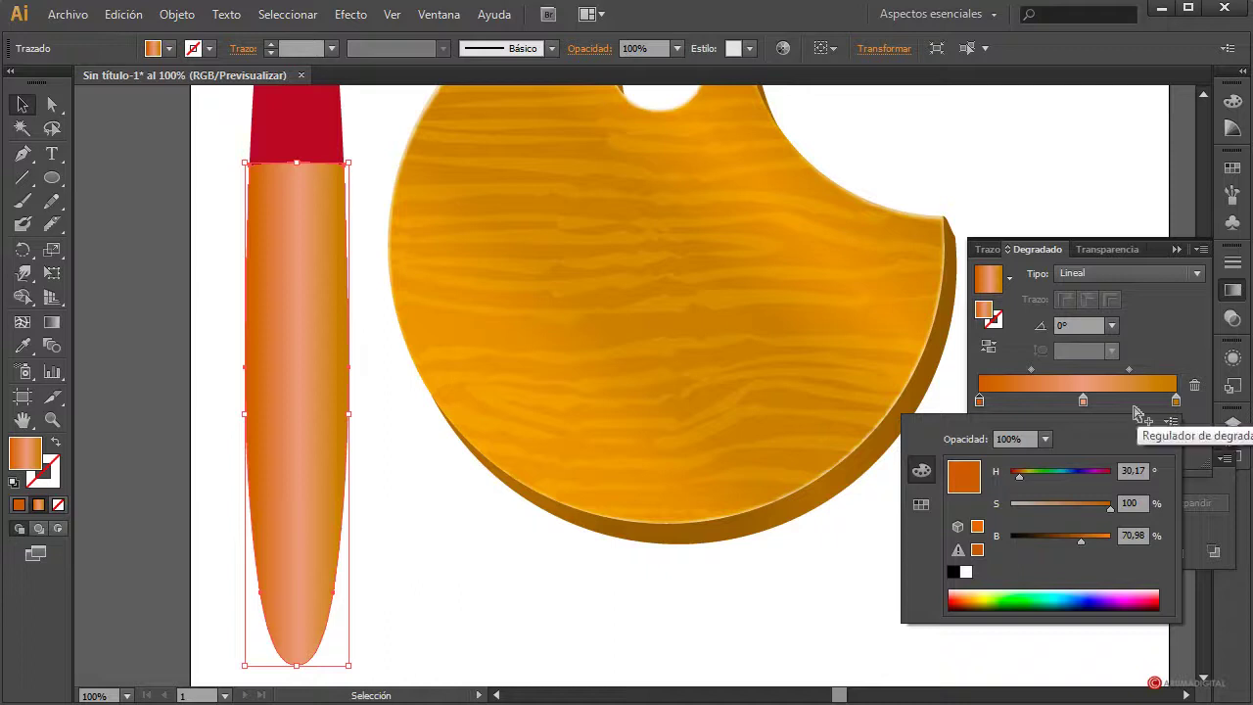
pyautogui.click(1177, 411)
# Make the right gradient stop a darker, redder orange using HSB sliders.
pyautogui.doubleClick(1177, 405)
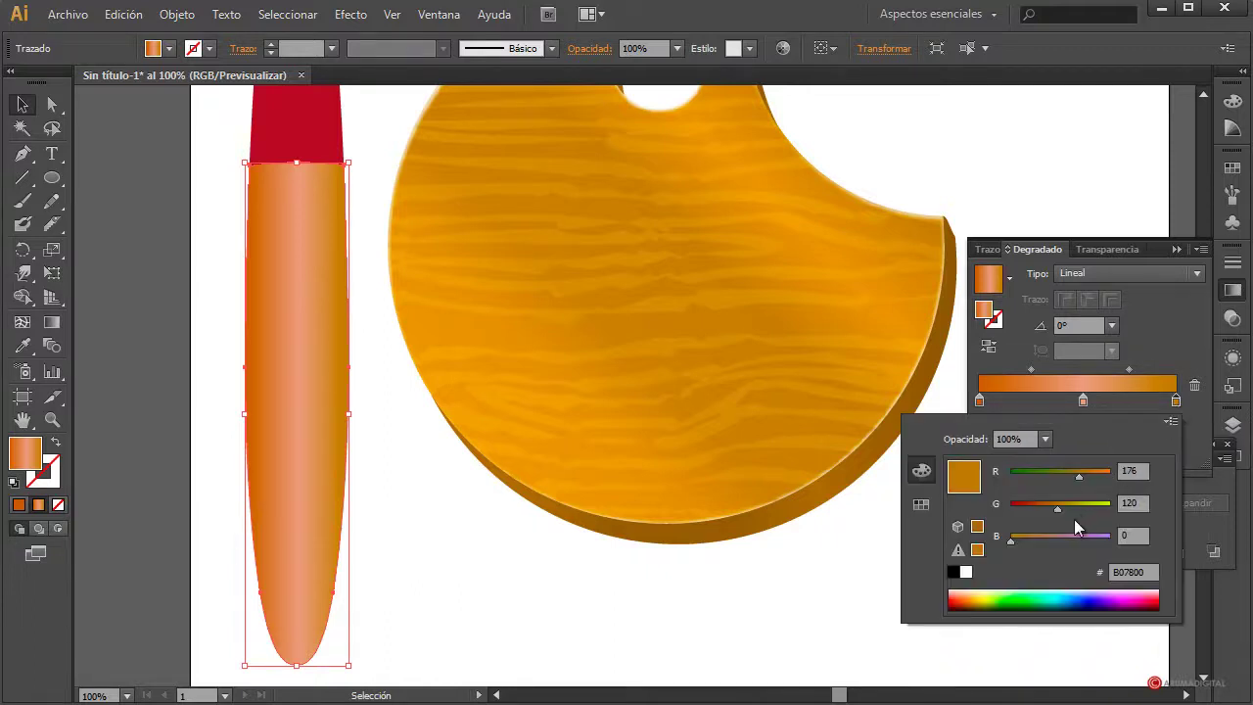
pyautogui.click(1171, 421)
pyautogui.click(1067, 465)
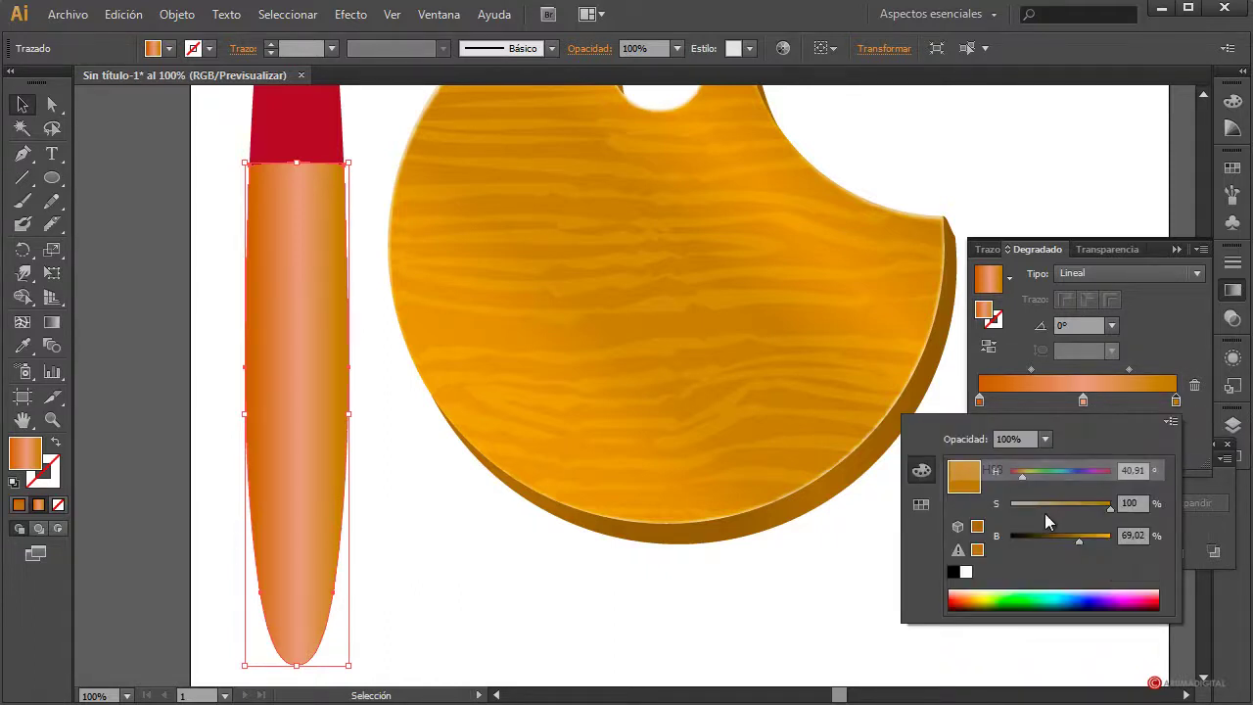
pyautogui.moveTo(1080, 536); pyautogui.dragTo(1070, 537)
pyautogui.moveTo(1022, 477); pyautogui.dragTo(1018, 477)
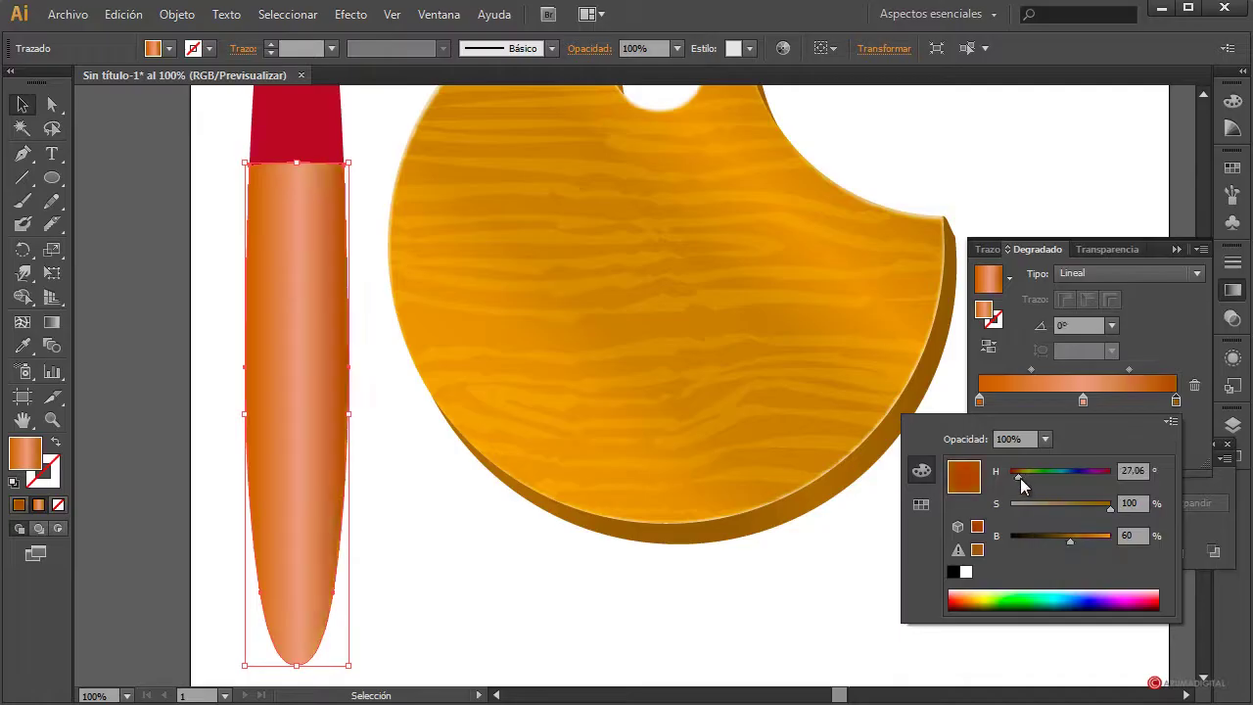
pyautogui.moveTo(1069, 544); pyautogui.dragTo(1063, 548)
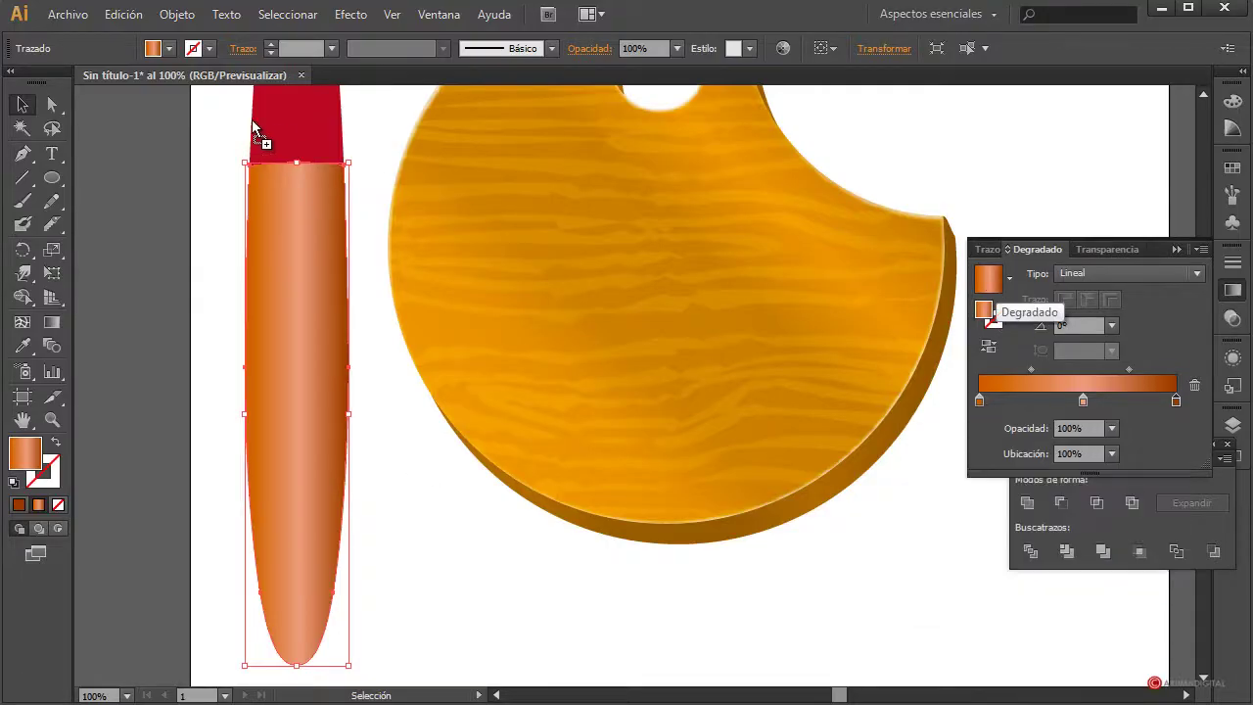
pyautogui.scroll(2, 439, 333)
pyautogui.scroll(1, 399, 304)
# Set the ferrule's left gradient stop to a dark grey with 0 saturation.
pyautogui.click(343, 246)
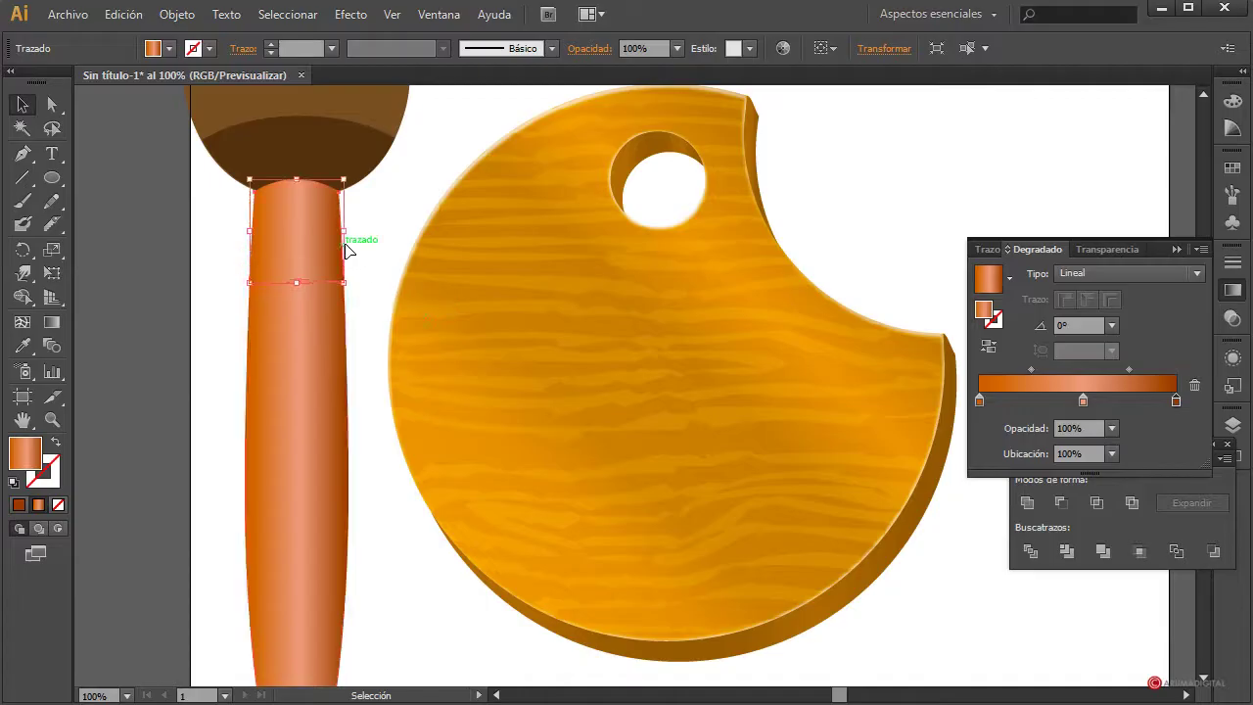
pyautogui.click(979, 400)
pyautogui.doubleClick(979, 401)
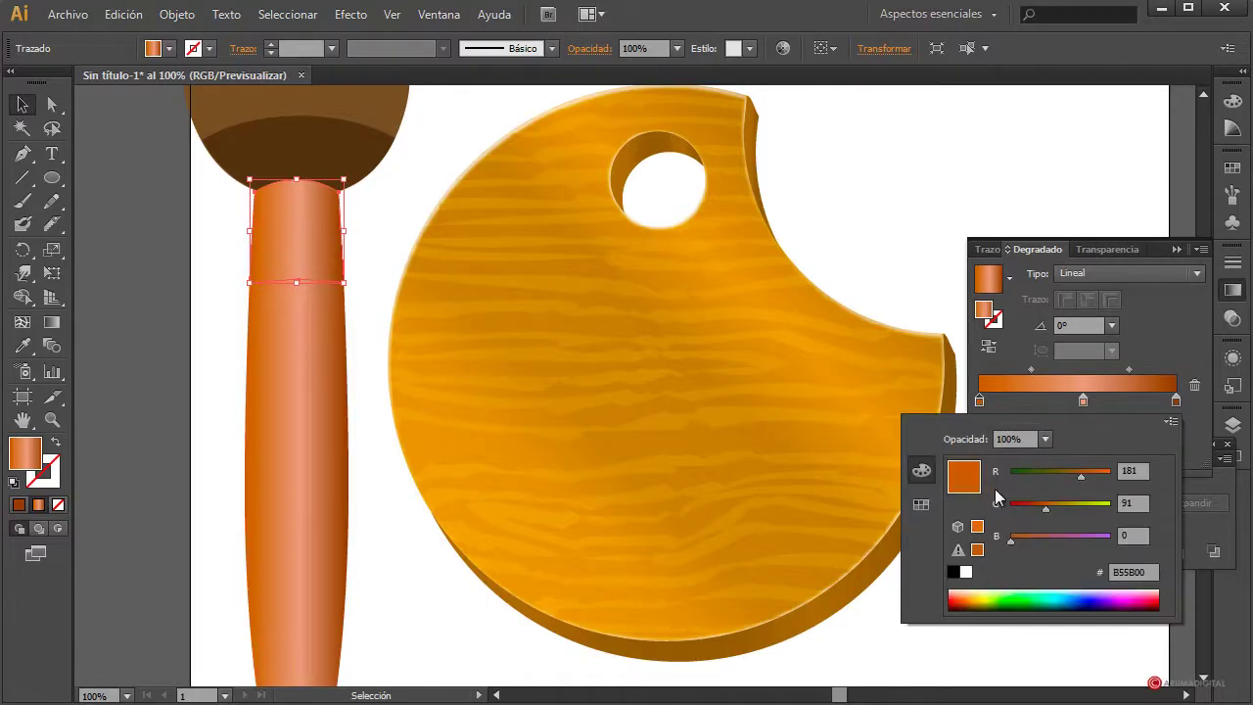
pyautogui.click(1171, 420)
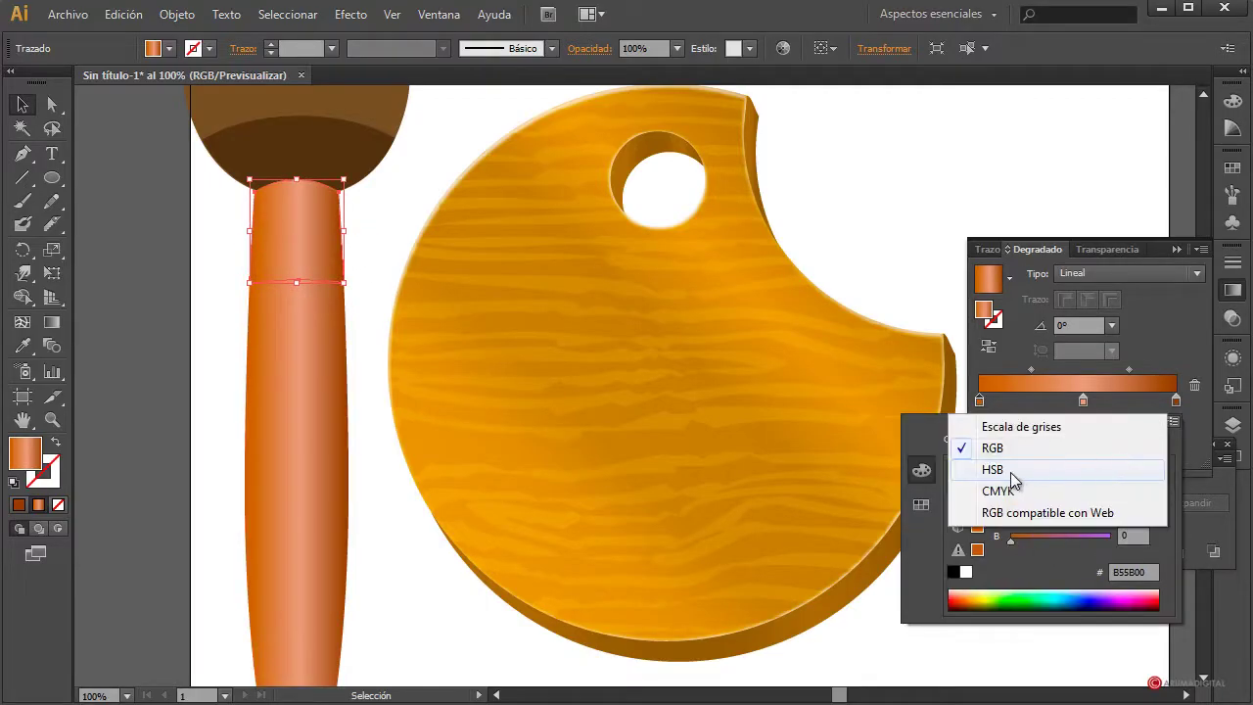
pyautogui.click(1008, 471)
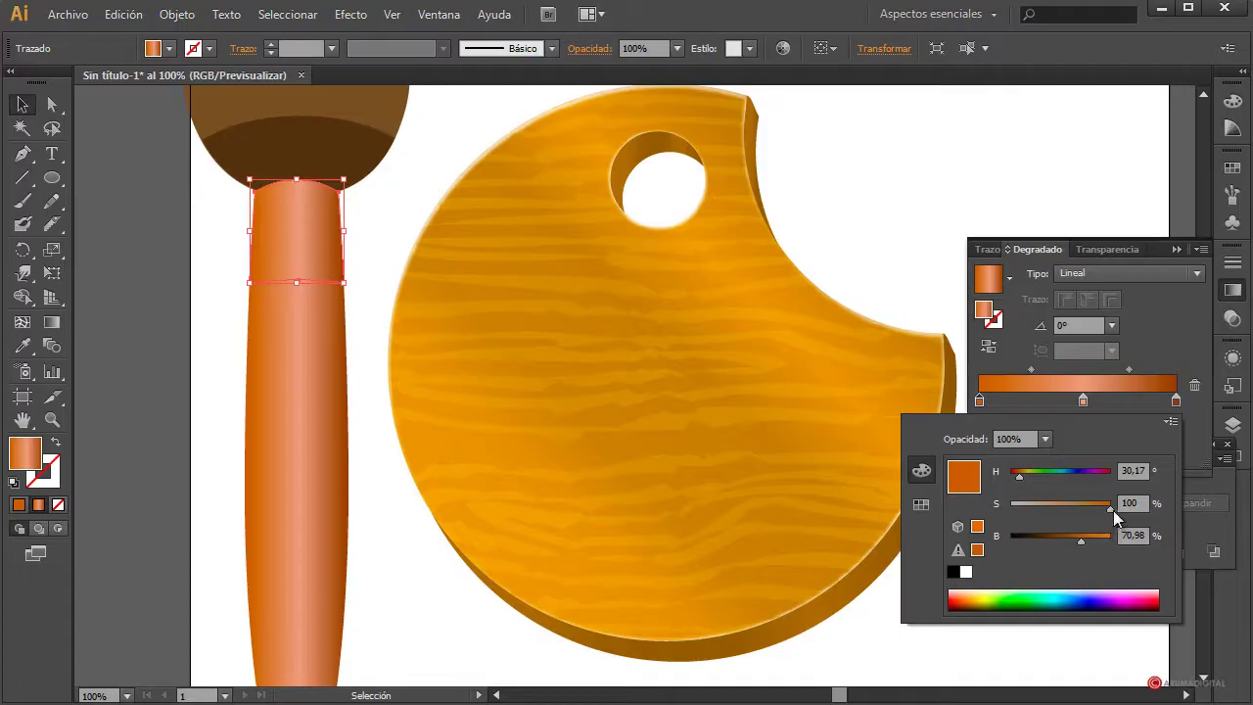
pyautogui.moveTo(1113, 510); pyautogui.dragTo(1011, 509)
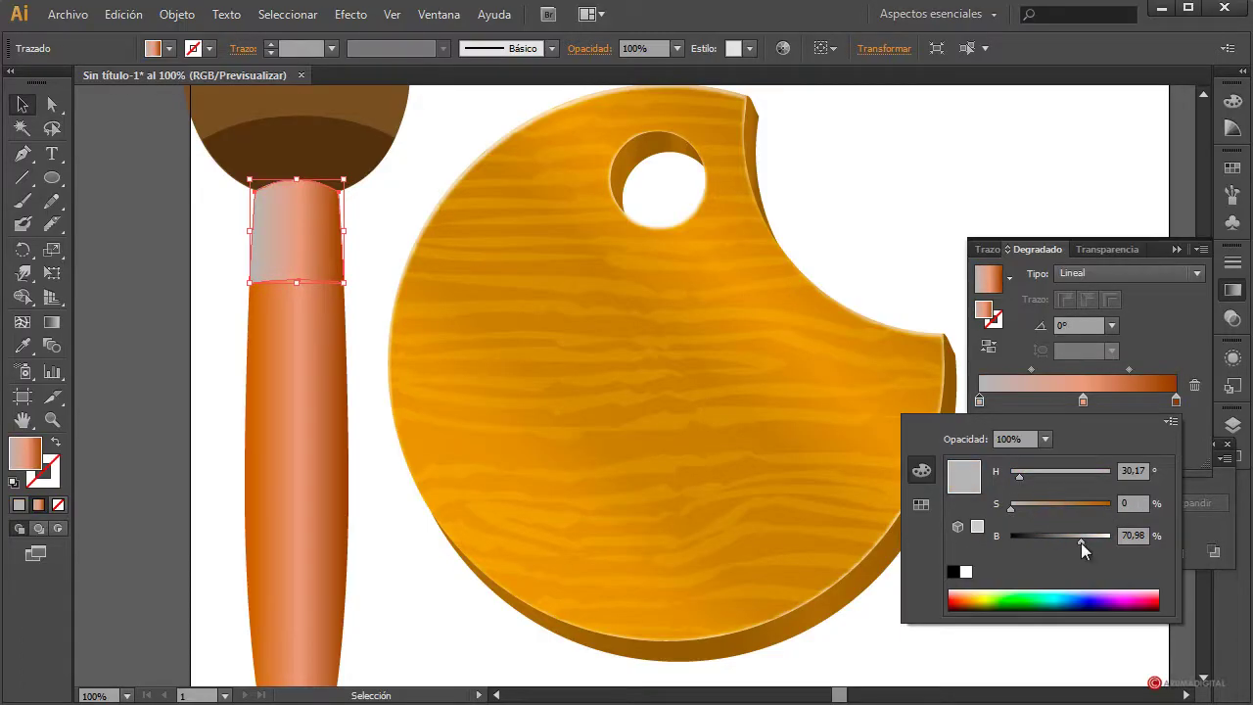
pyautogui.moveTo(1082, 542); pyautogui.dragTo(1041, 542)
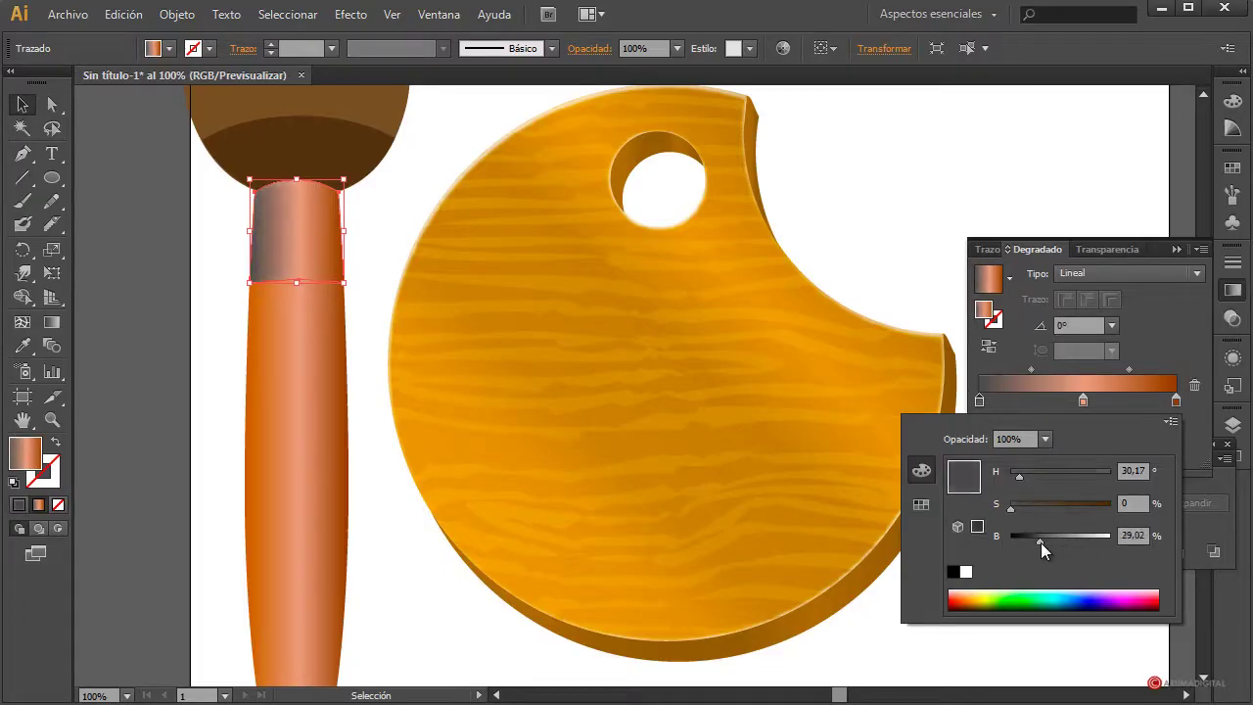
# Set the right gradient stop to a deep grey with 0 saturation.
pyautogui.doubleClick(1176, 401)
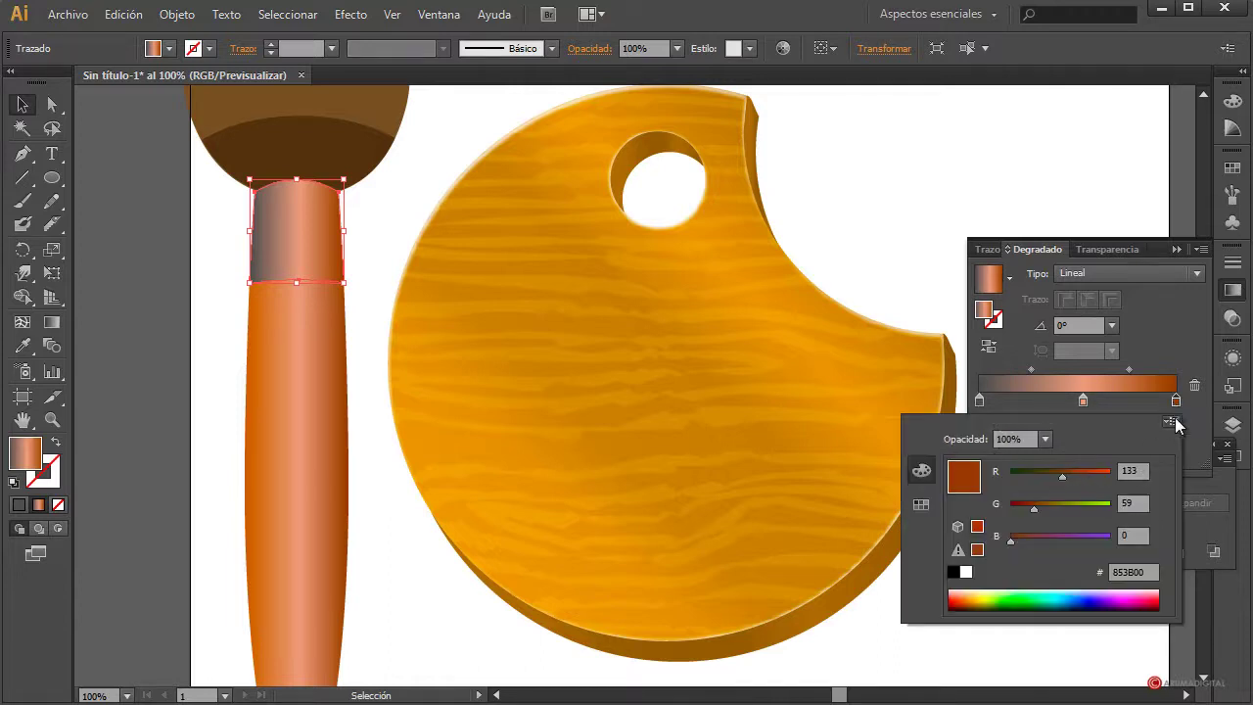
pyautogui.click(1172, 422)
pyautogui.click(1084, 472)
pyautogui.moveTo(1042, 503); pyautogui.dragTo(1008, 503)
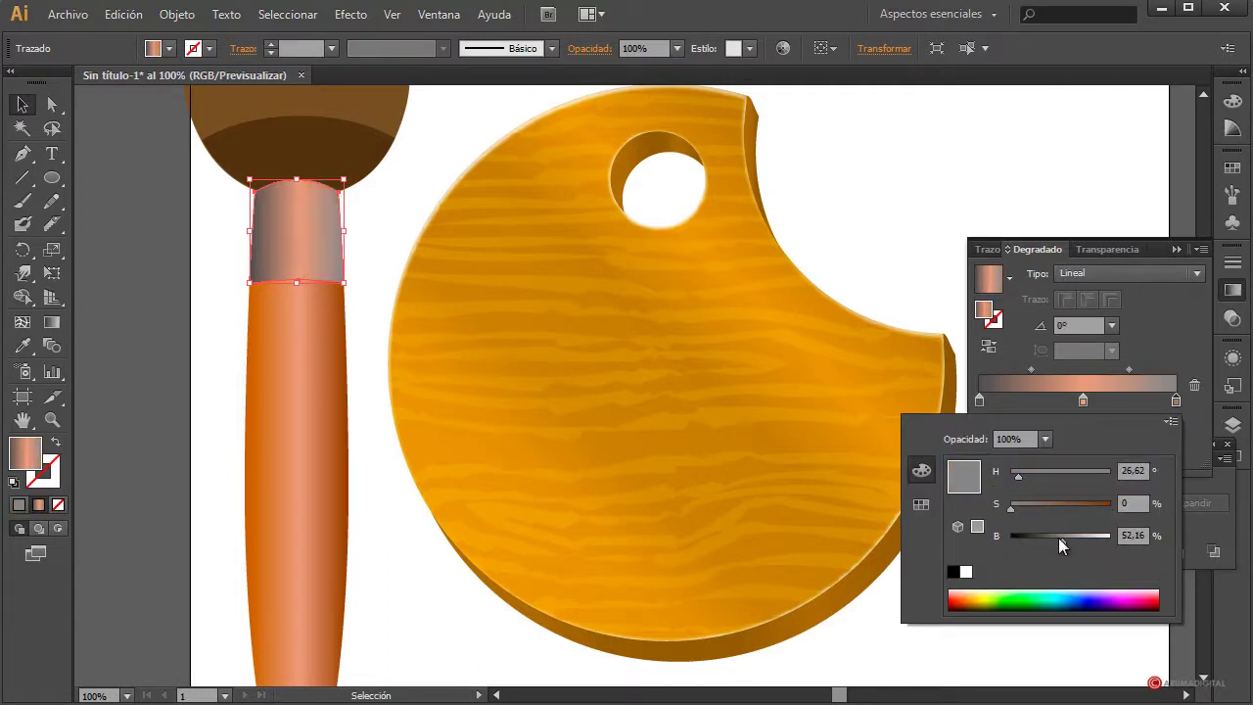
pyautogui.moveTo(1058, 537); pyautogui.dragTo(1033, 540)
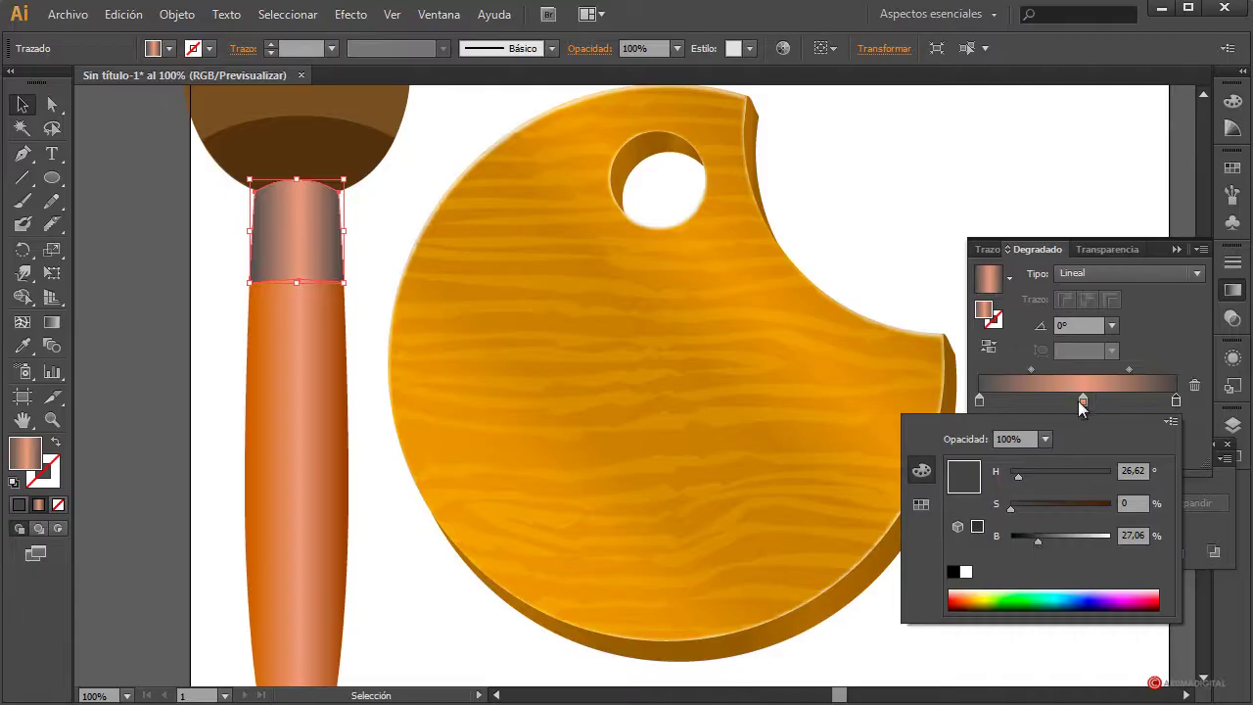
# Set the middle gradient stop to a medium grey with 0 saturation.
pyautogui.click(1078, 400)
pyautogui.doubleClick(1078, 401)
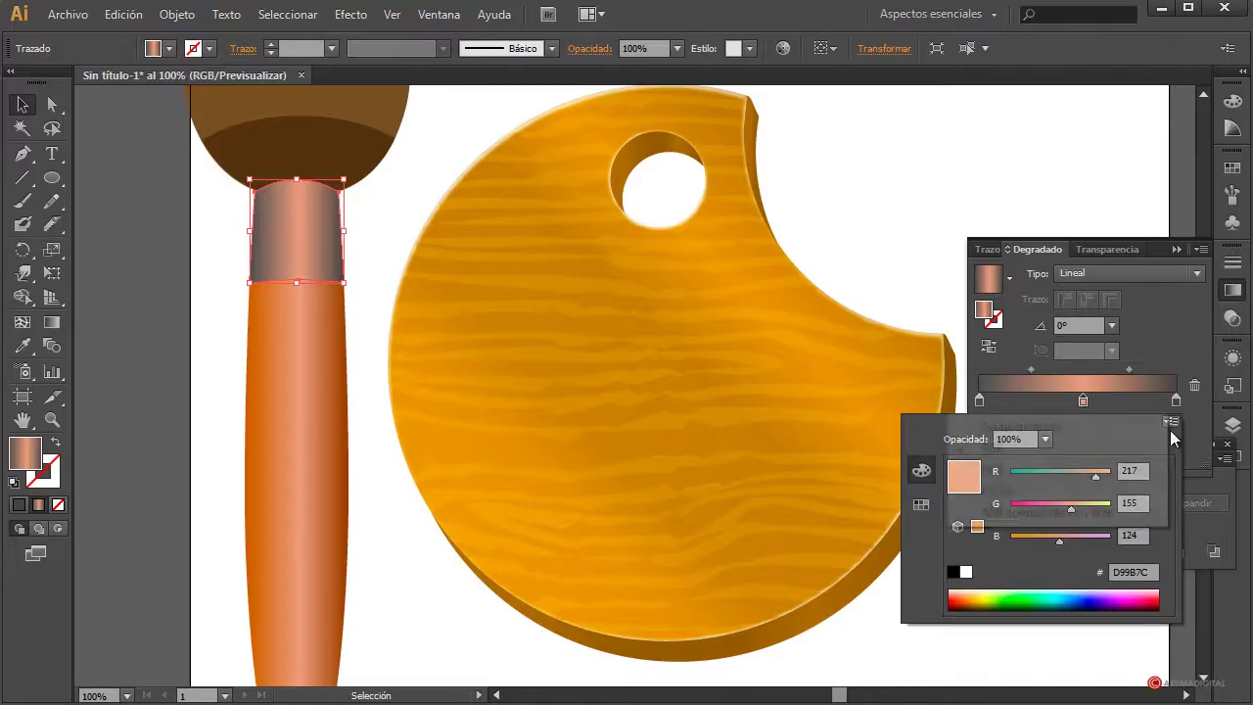
pyautogui.click(1171, 422)
pyautogui.click(1044, 481)
pyautogui.moveTo(1054, 505); pyautogui.dragTo(967, 511)
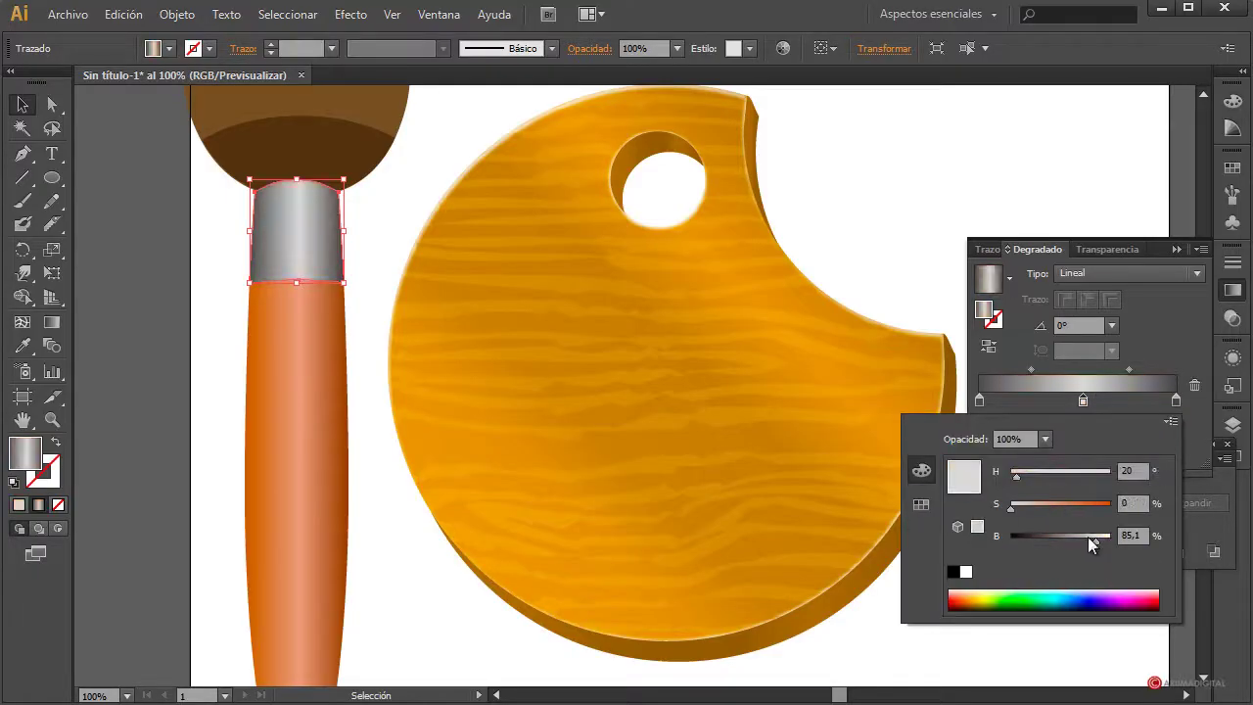
pyautogui.moveTo(1087, 537)
pyautogui.mouseDown()
pyautogui.moveTo(1057, 539)
pyautogui.moveTo(1074, 537)
pyautogui.mouseUp()
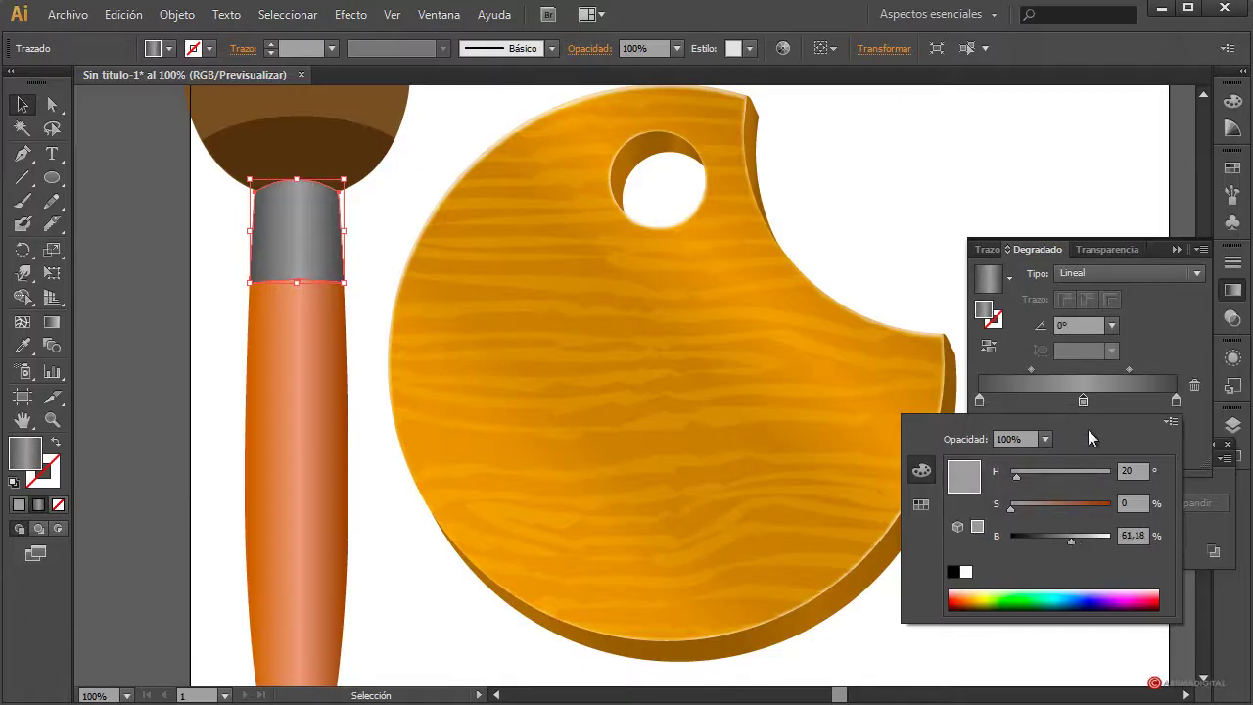
# Add two gradient stops and lighten the first new one to a pale grey.
pyautogui.click(1025, 403)
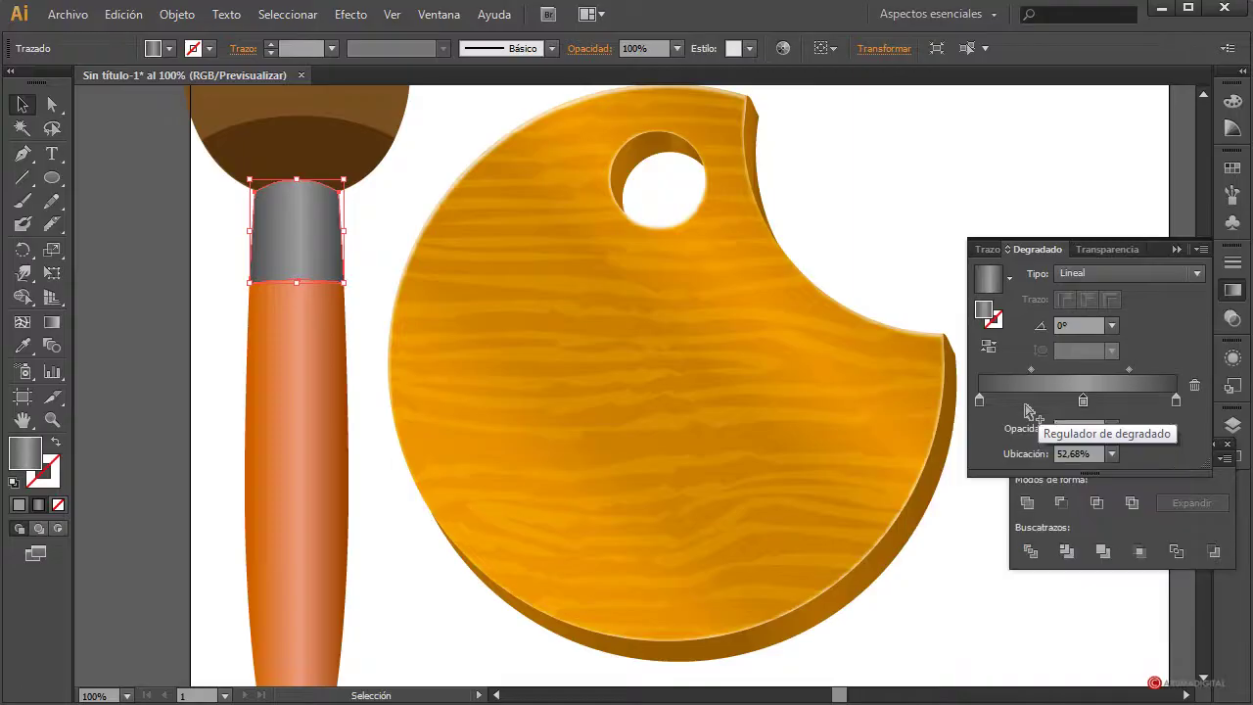
pyautogui.click(1033, 401)
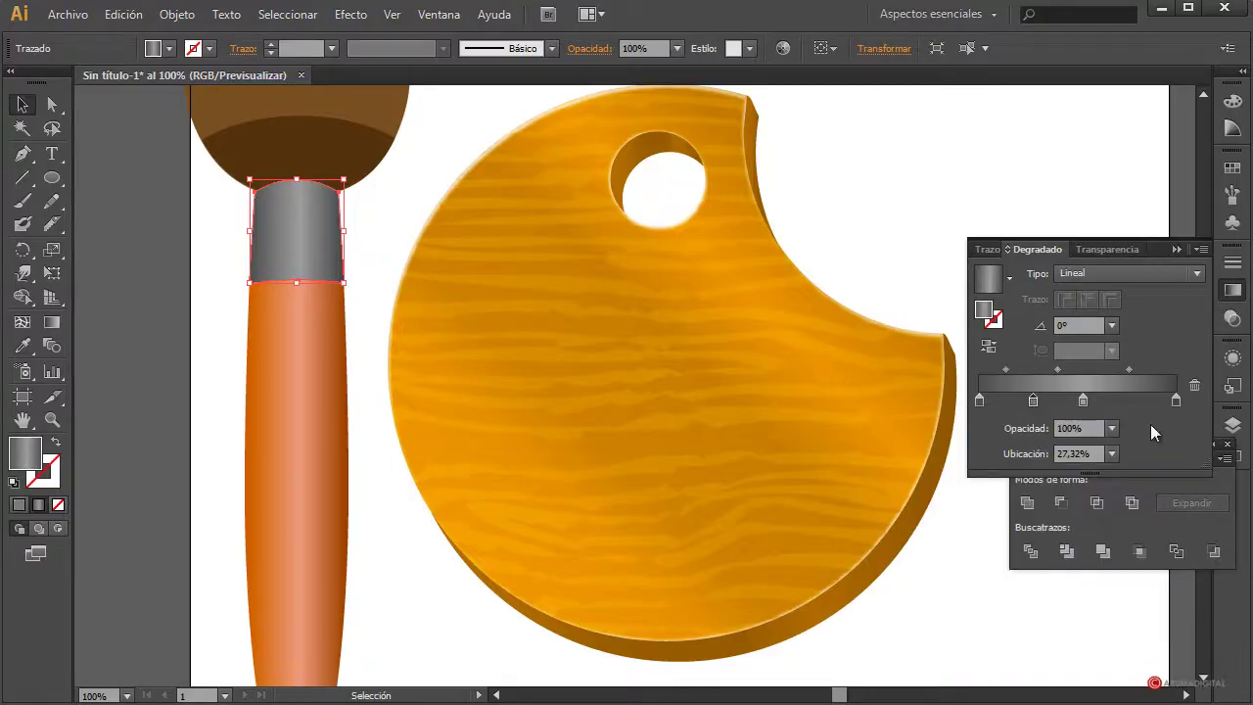
pyautogui.doubleClick(1033, 401)
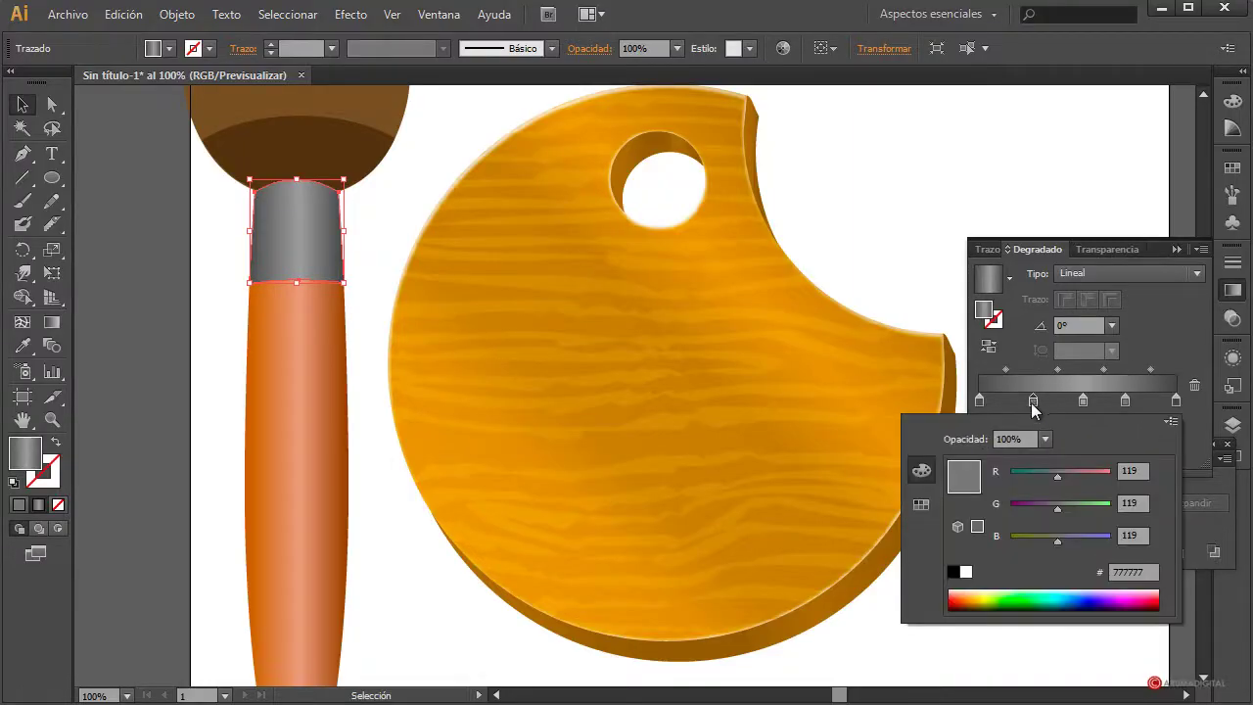
pyautogui.click(1170, 423)
pyautogui.click(1064, 474)
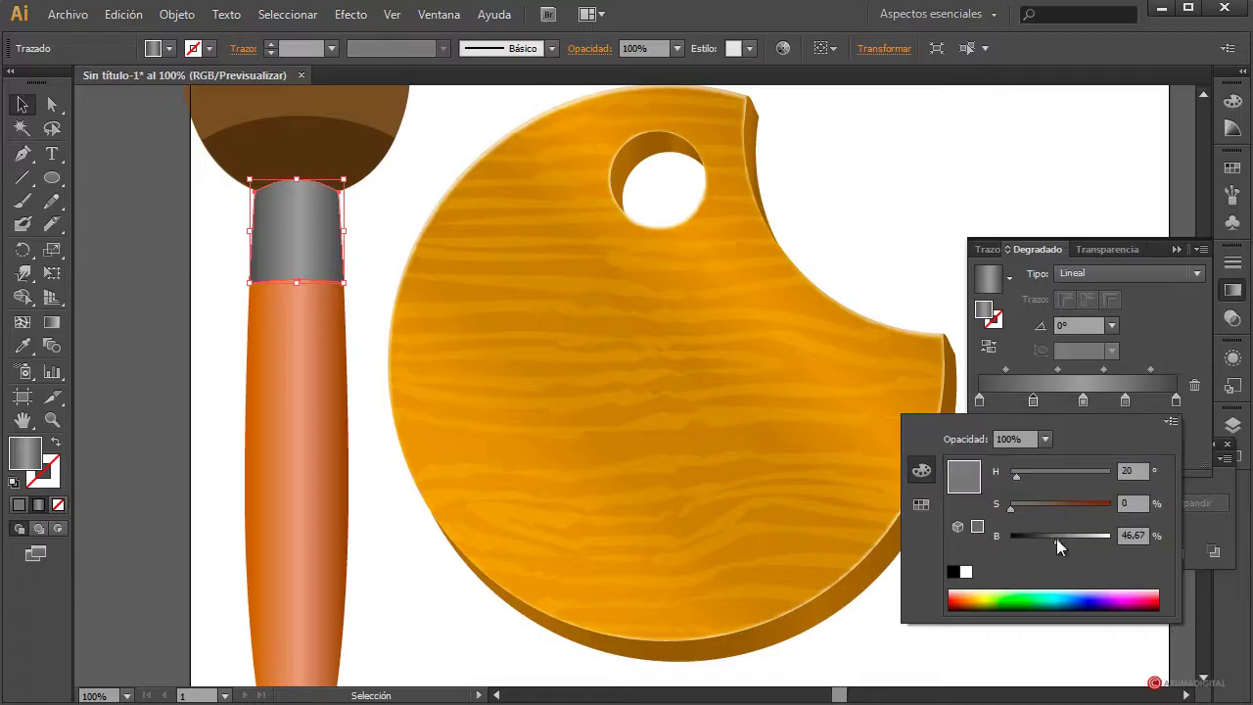
pyautogui.moveTo(1057, 538); pyautogui.dragTo(1088, 540)
pyautogui.moveTo(1087, 540); pyautogui.dragTo(1083, 541)
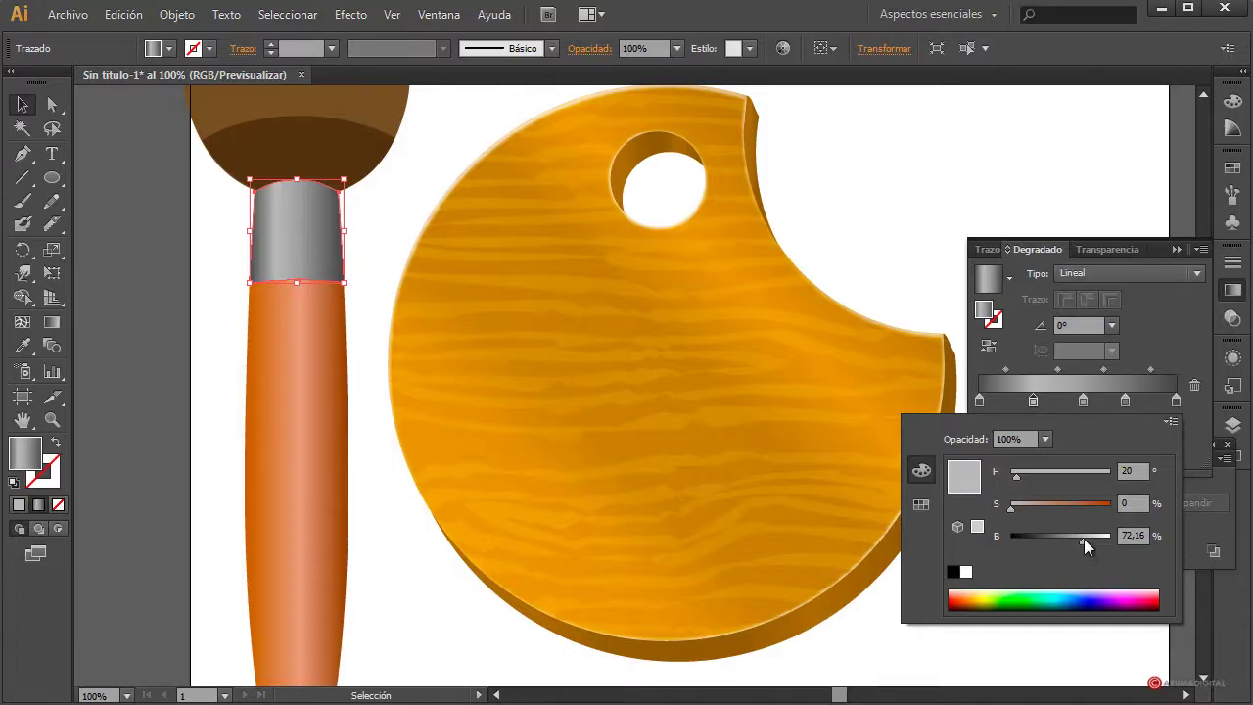
pyautogui.moveTo(1083, 540); pyautogui.dragTo(1085, 539)
# Lighten the other added stop's grey, then deselect the finished ring.
pyautogui.click(1123, 401)
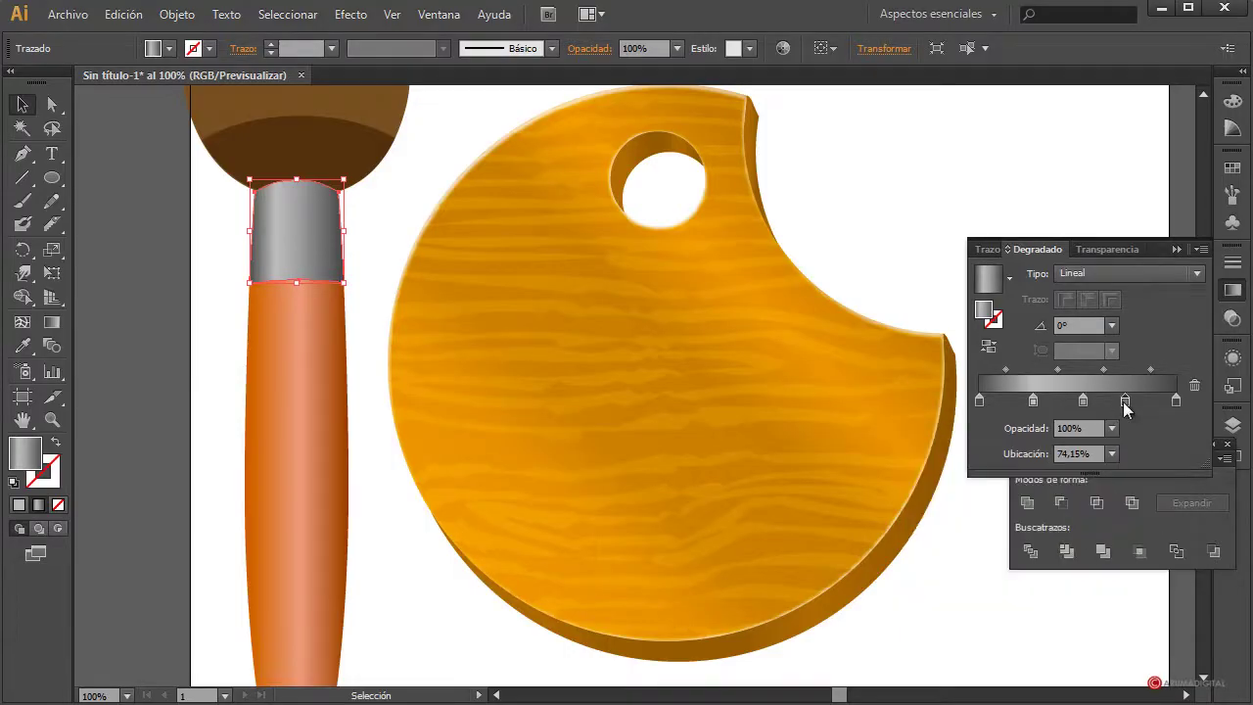
pyautogui.doubleClick(1083, 399)
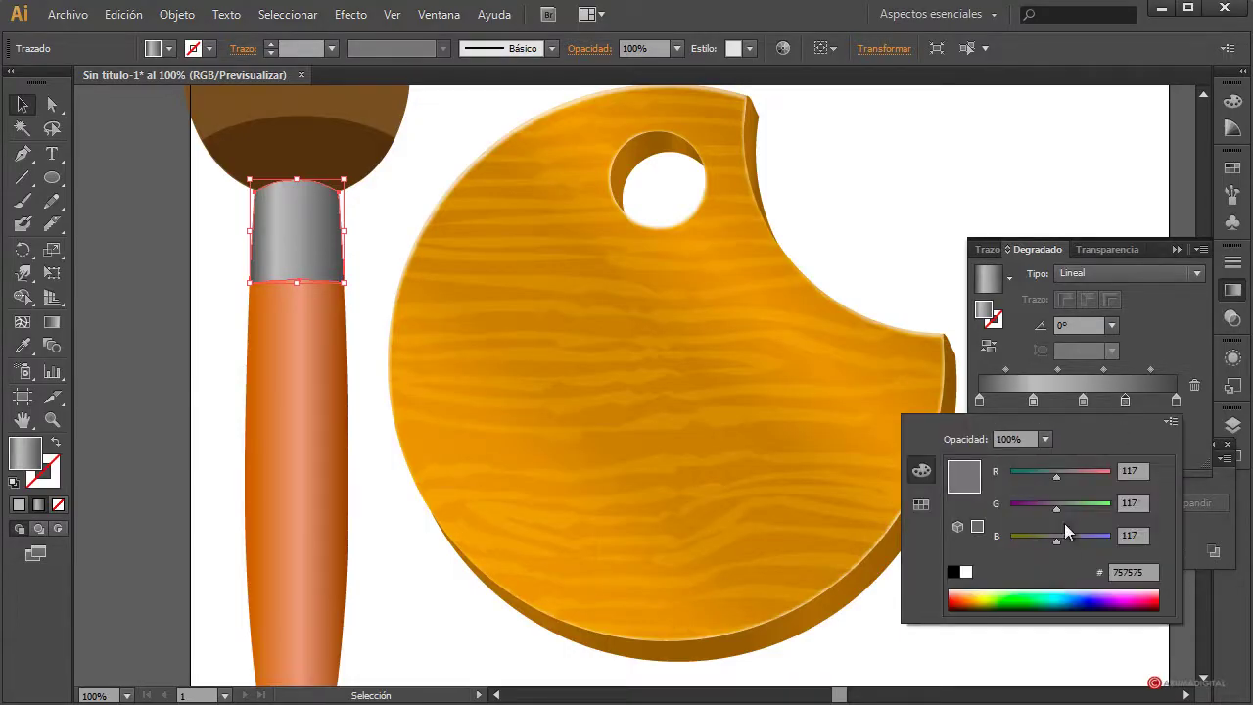
pyautogui.click(1172, 422)
pyautogui.click(1076, 470)
pyautogui.moveTo(1060, 539); pyautogui.dragTo(1080, 542)
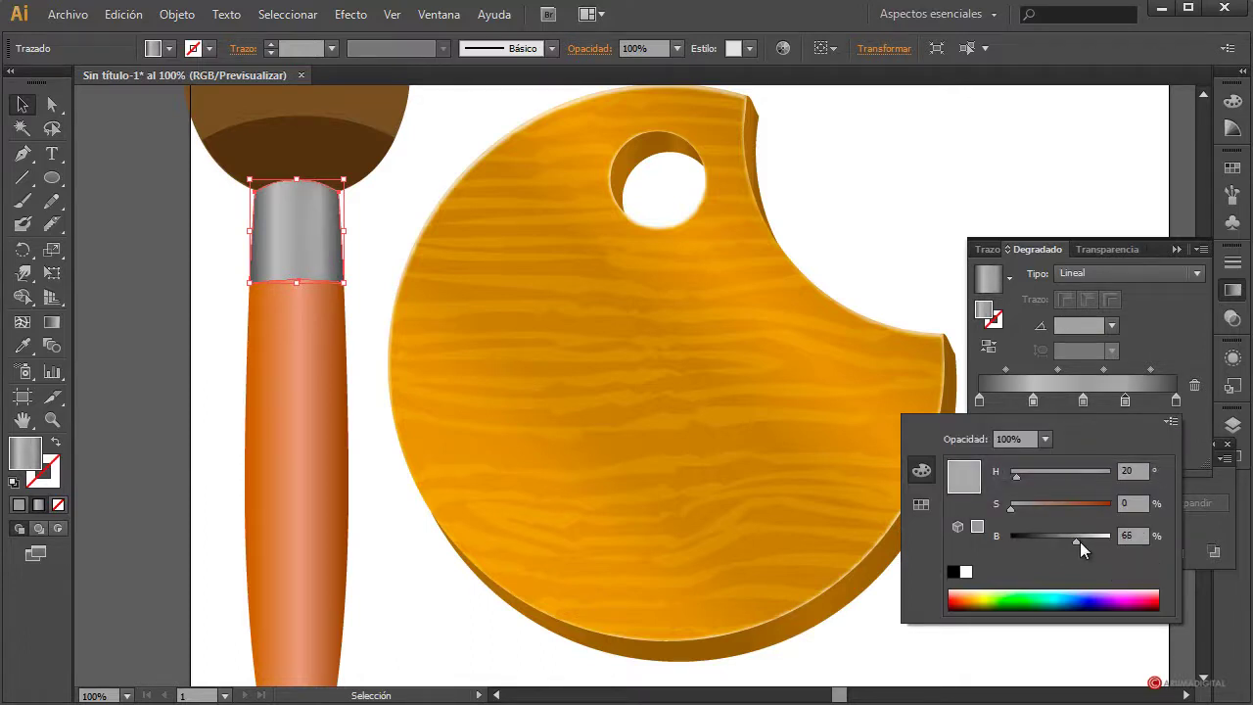
pyautogui.click(917, 186)
pyautogui.click(384, 446)
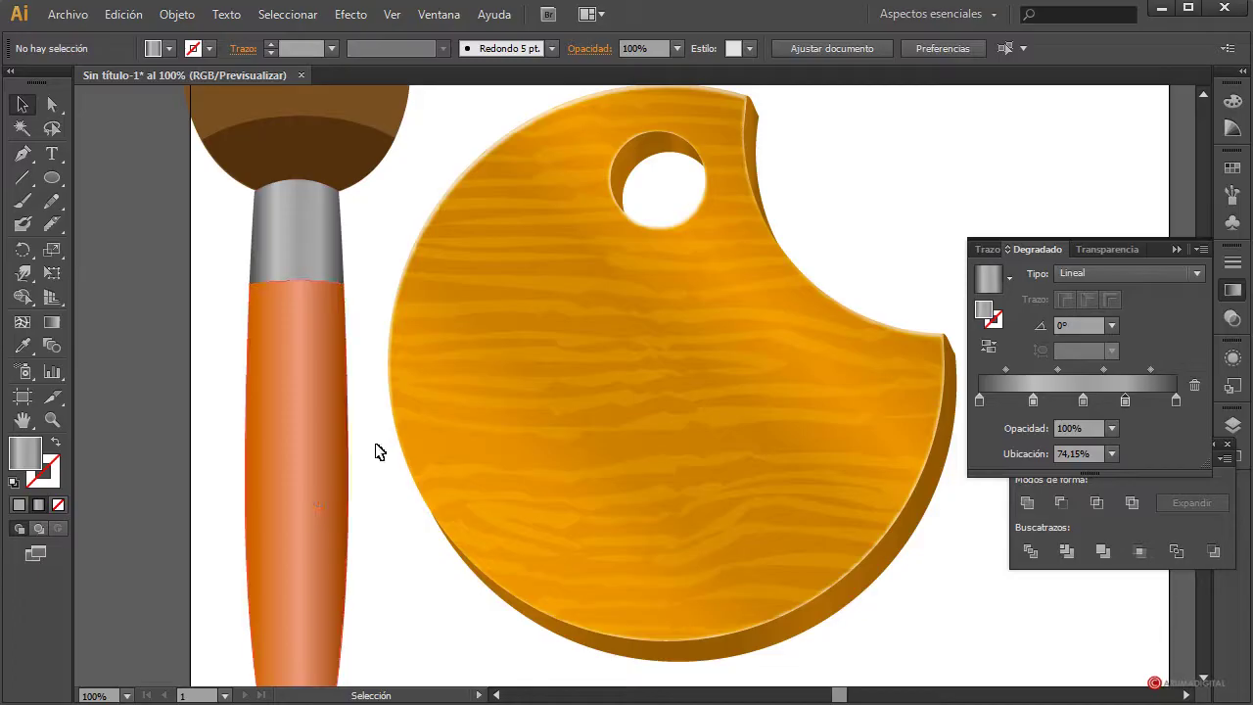
# Give the brush head a two-stop radial gradient centred at its base and widened.
pyautogui.scroll(4, 379, 452)
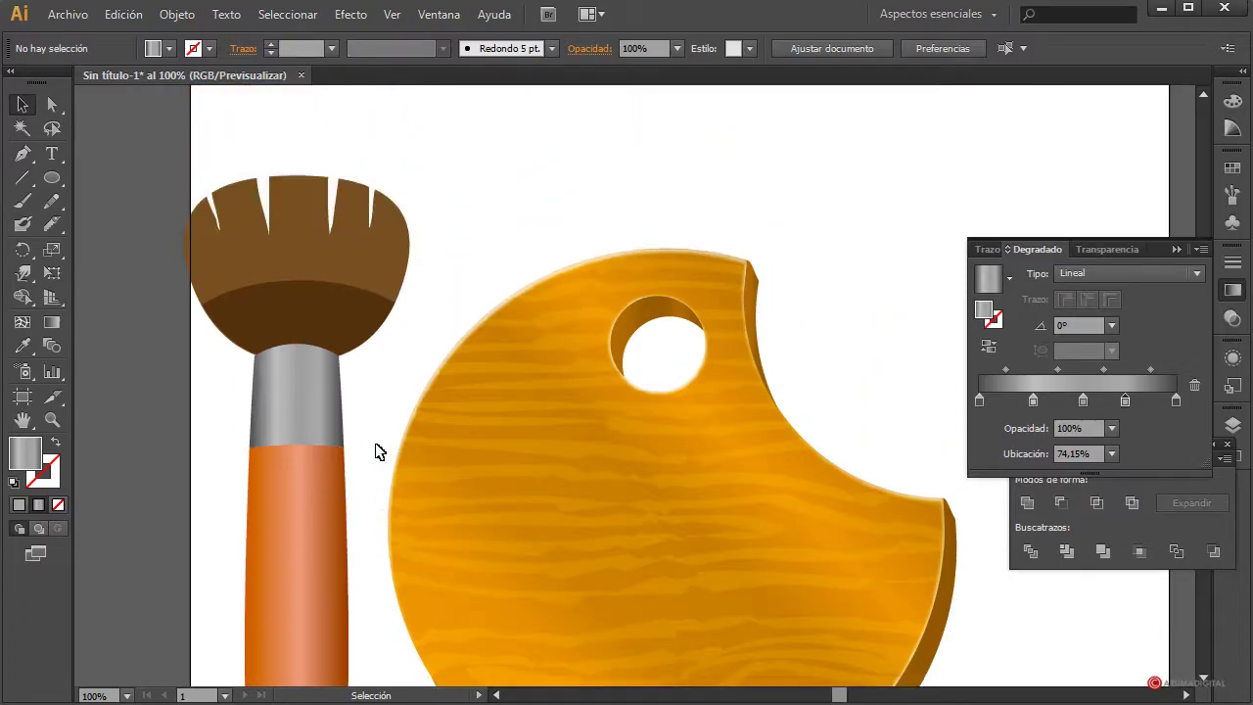
pyautogui.click(318, 223)
pyautogui.click(1065, 271)
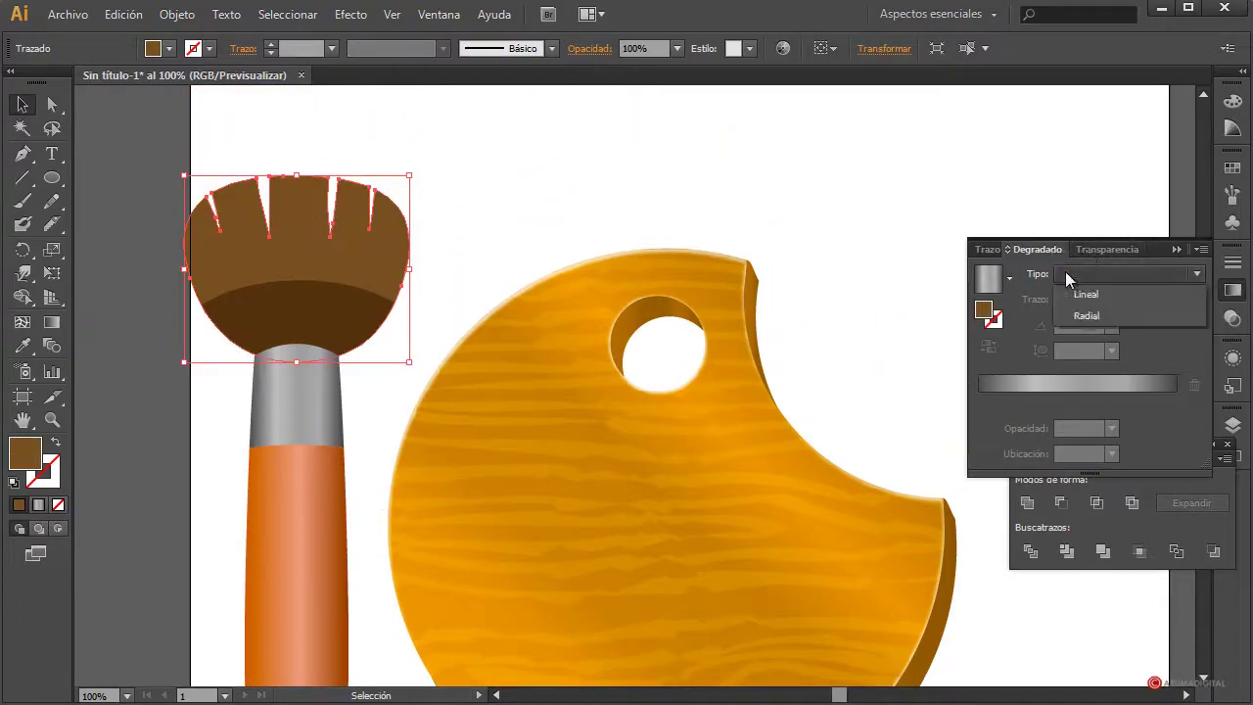
pyautogui.click(1091, 317)
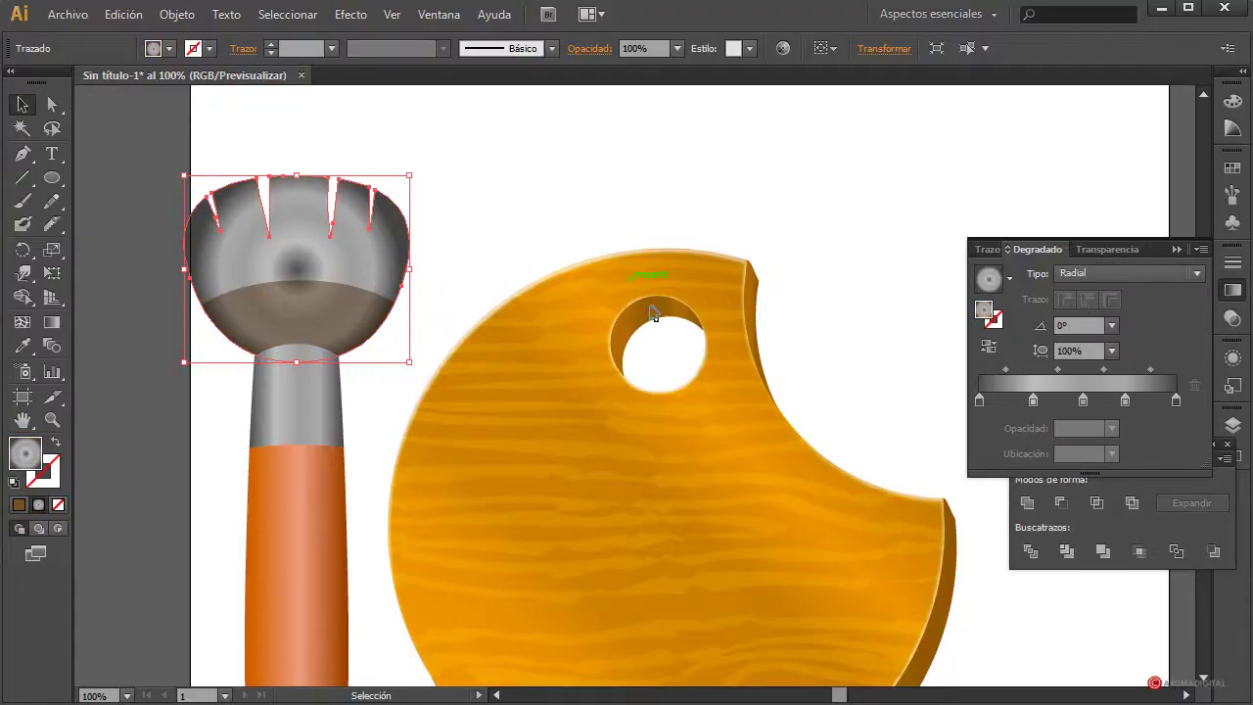
pyautogui.moveTo(1029, 399); pyautogui.dragTo(1035, 470)
pyautogui.moveTo(1084, 402); pyautogui.dragTo(1086, 470)
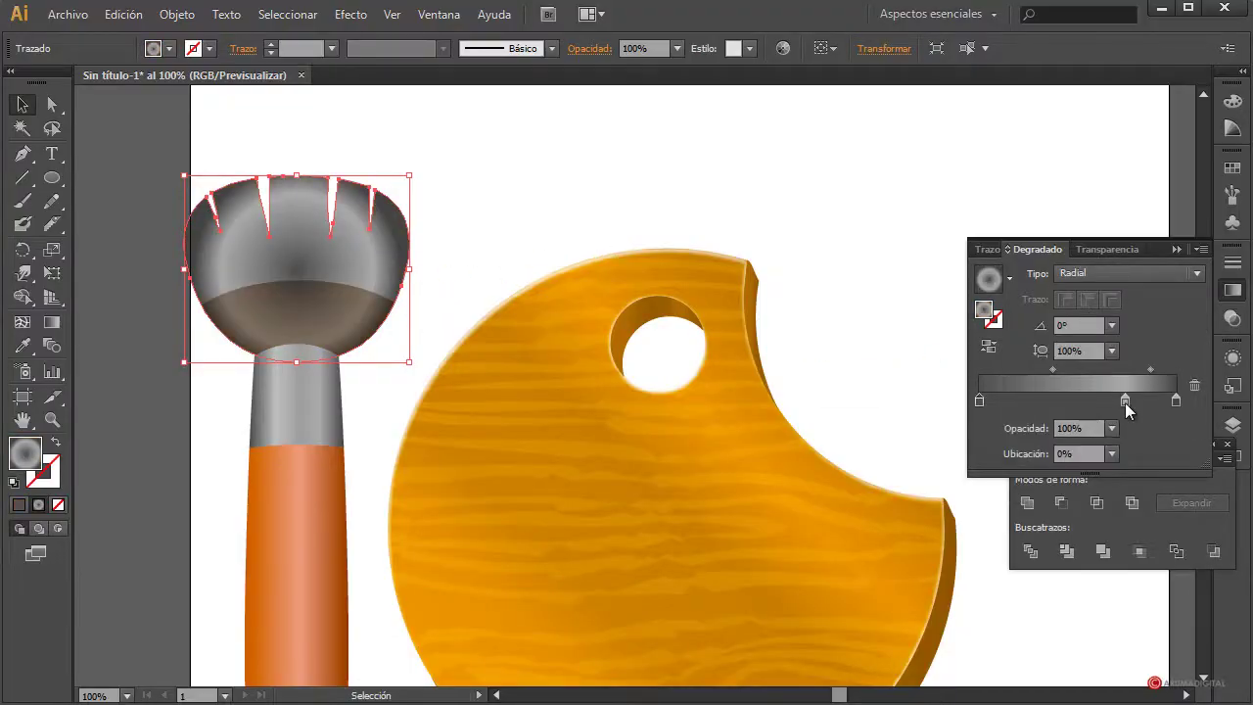
pyautogui.click(1125, 402)
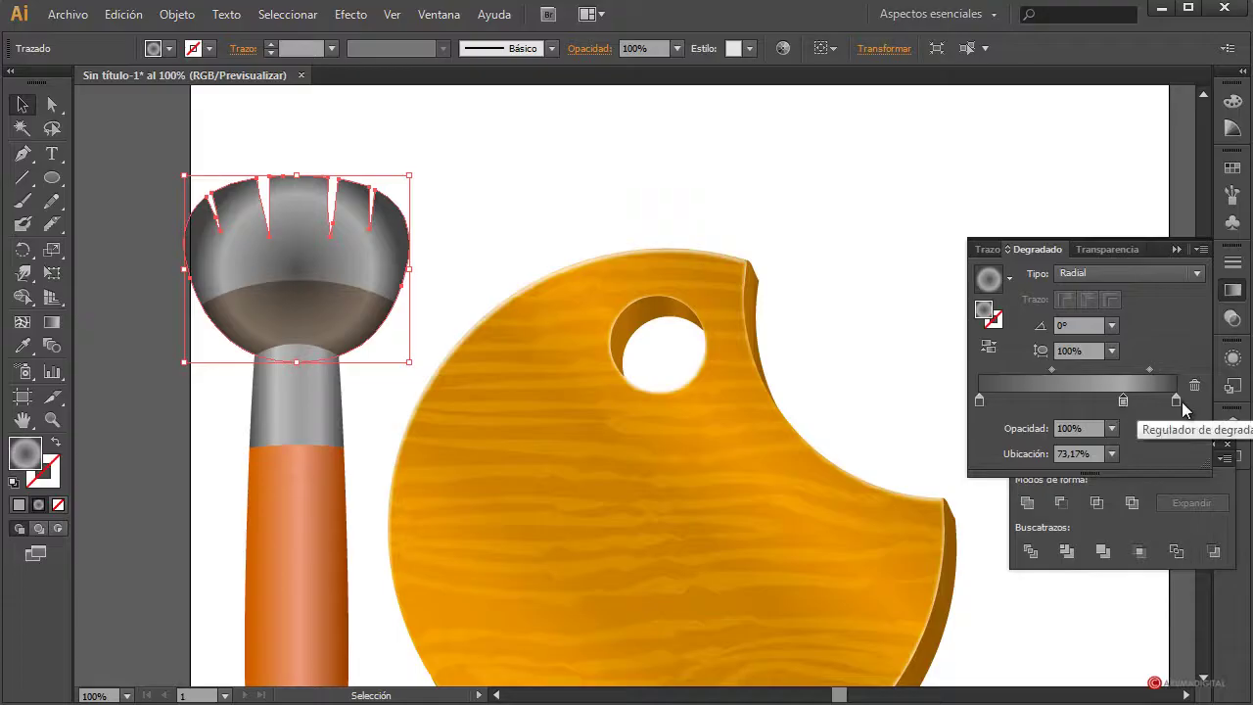
pyautogui.moveTo(1175, 400); pyautogui.dragTo(1185, 462)
pyautogui.moveTo(1122, 402); pyautogui.dragTo(1177, 402)
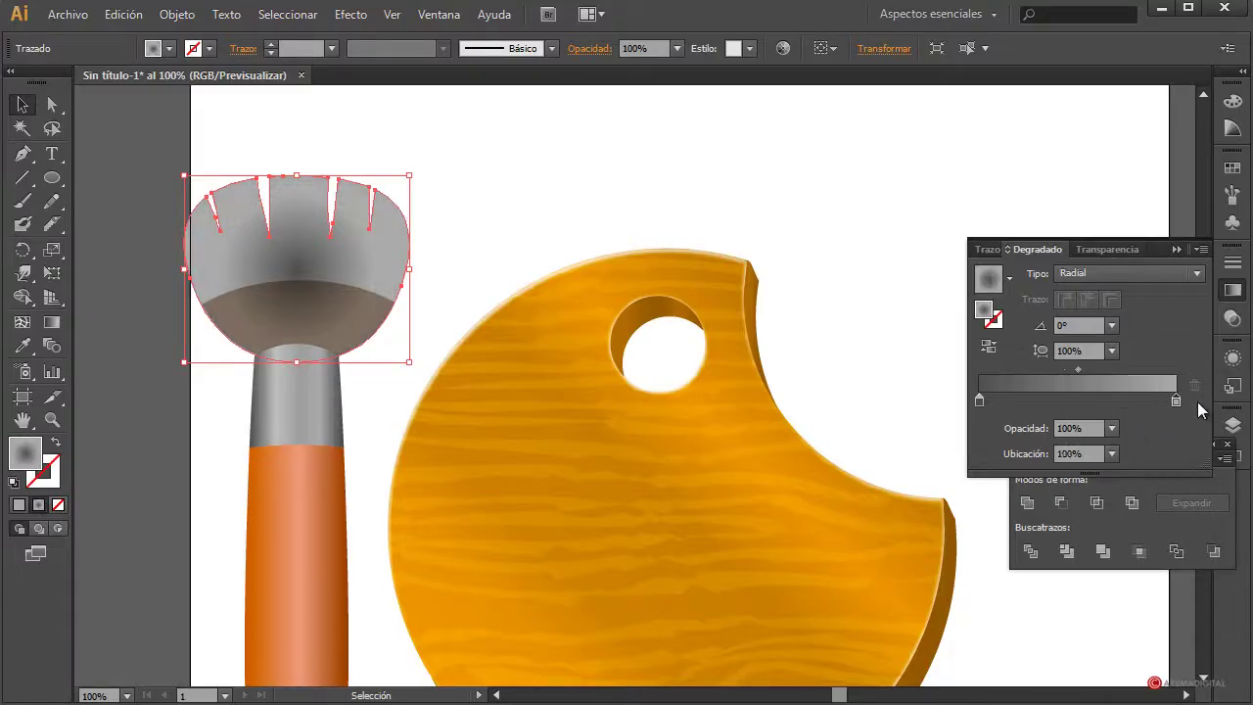
pyautogui.click(53, 326)
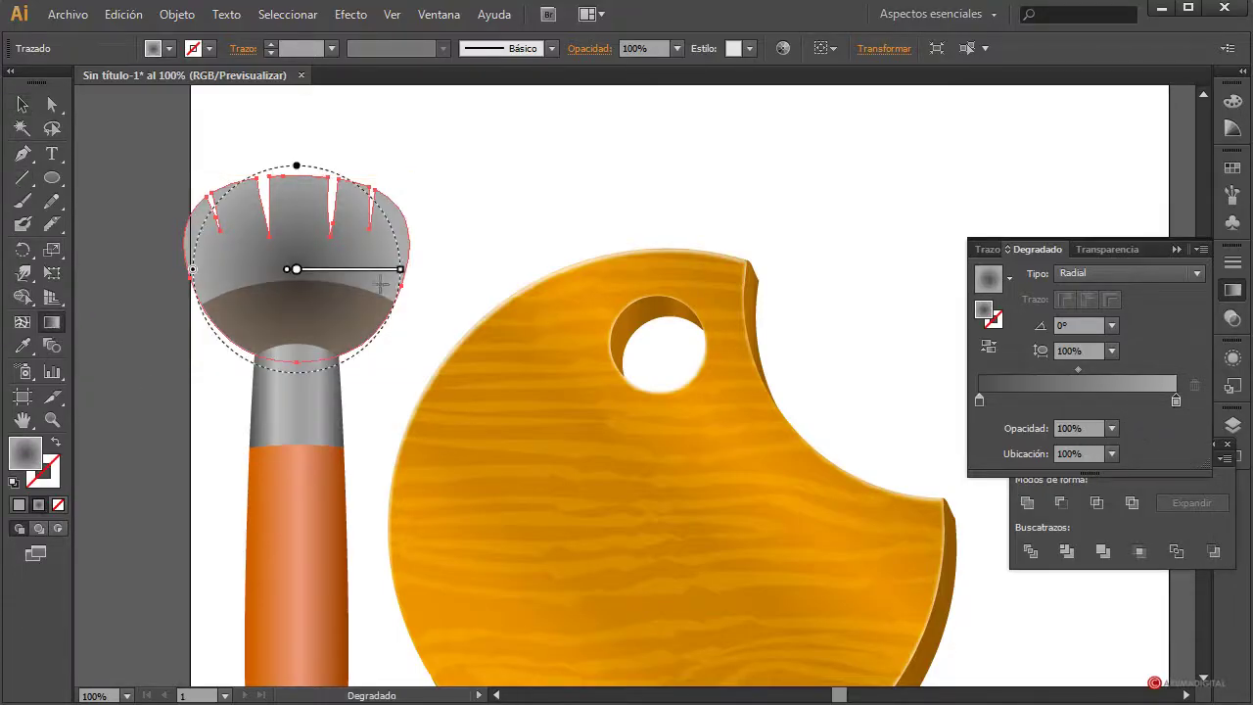
pyautogui.moveTo(297, 271); pyautogui.dragTo(296, 327)
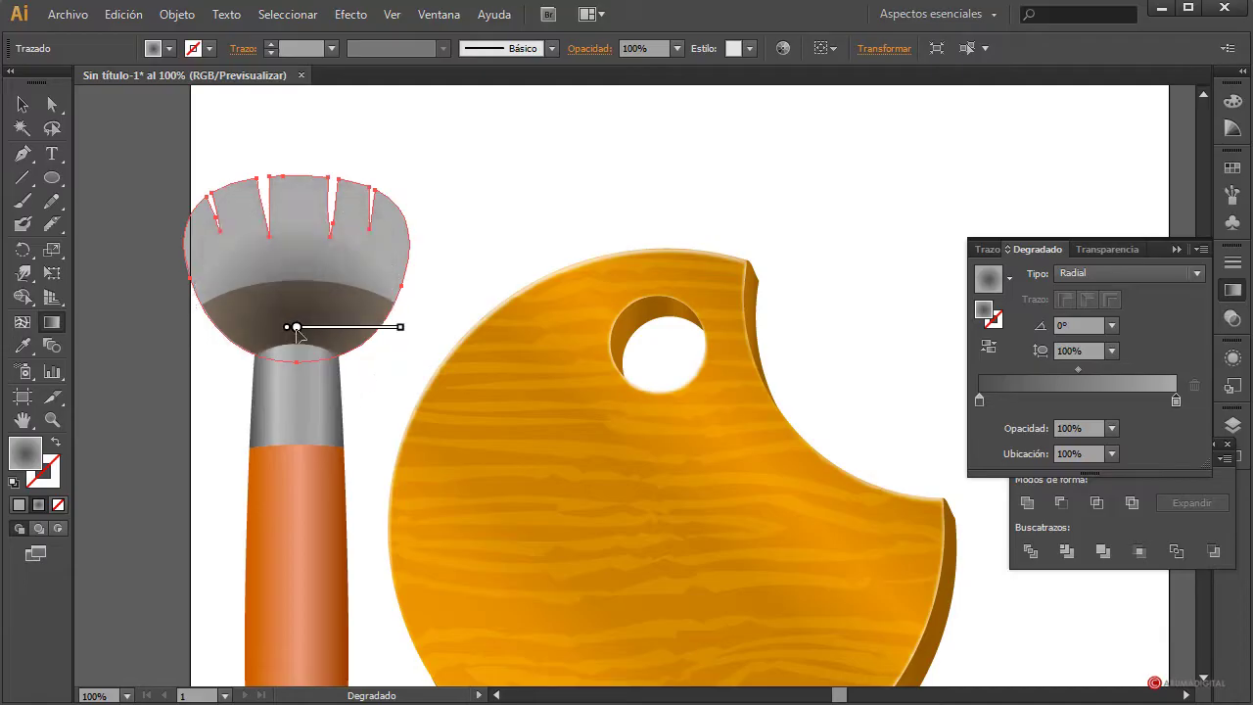
pyautogui.moveTo(401, 327); pyautogui.dragTo(461, 327)
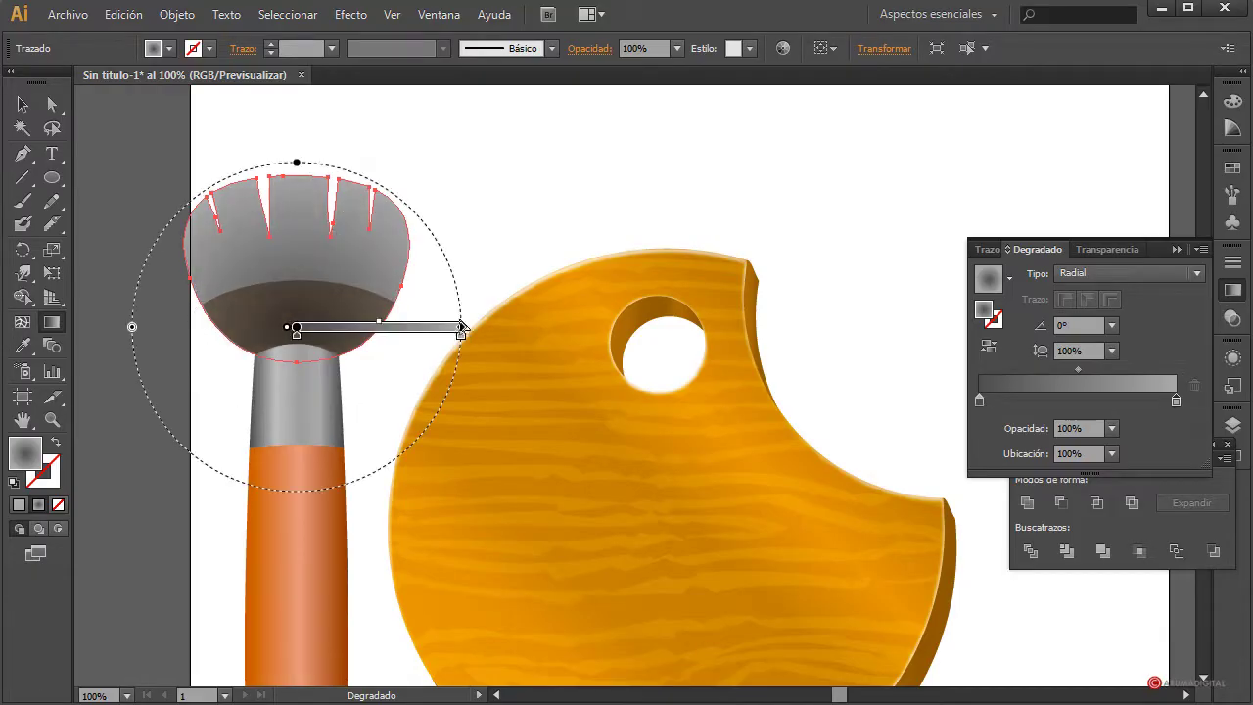
# Set the left gradient stop to a deep, saturated brown in HSB.
pyautogui.doubleClick(978, 401)
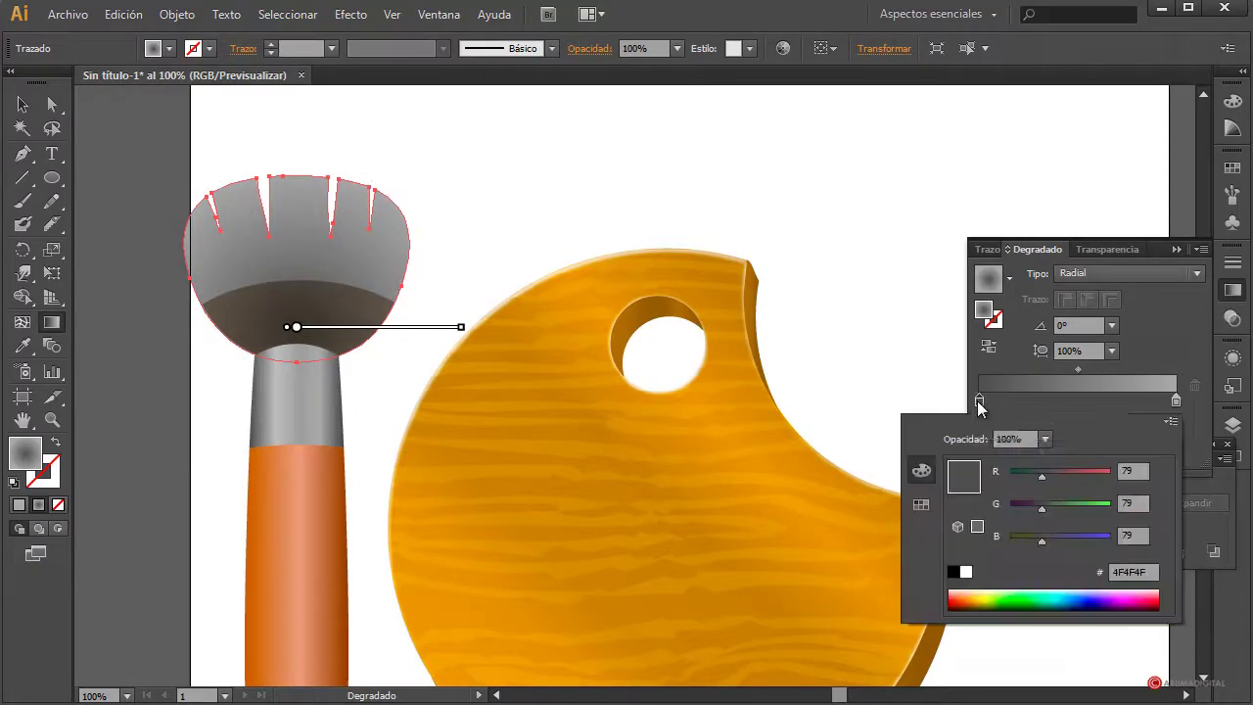
pyautogui.click(1170, 421)
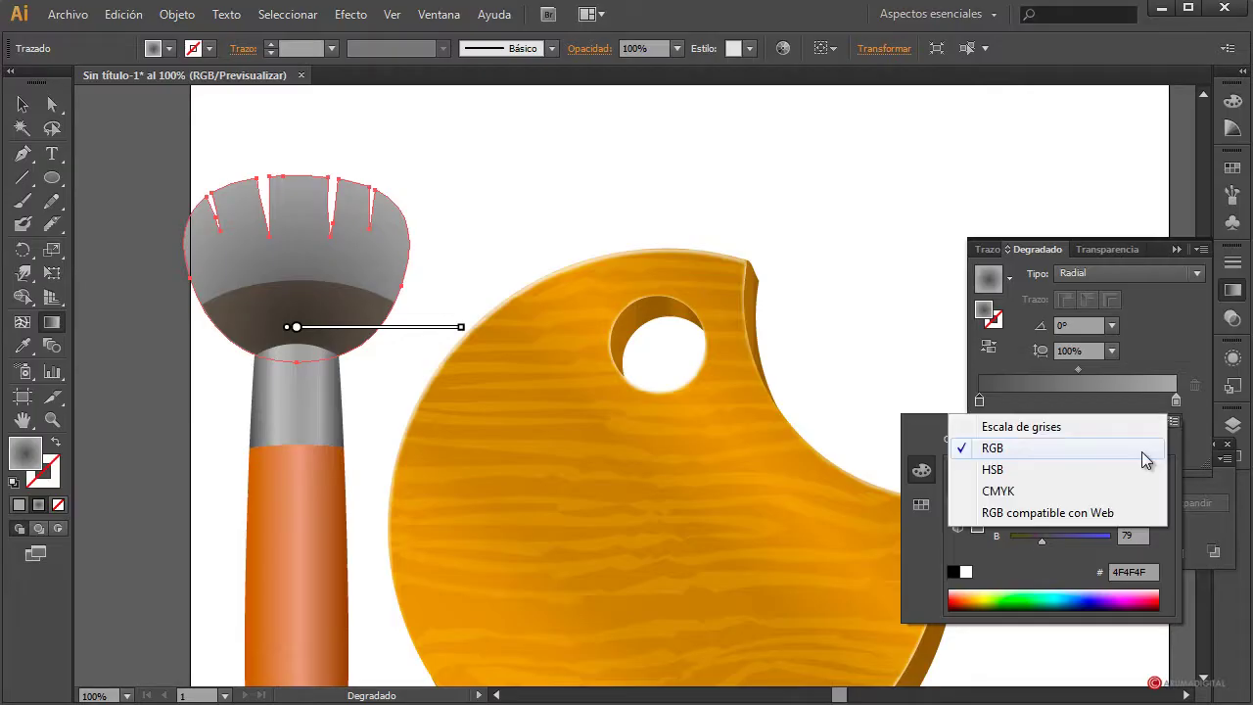
pyautogui.click(1046, 478)
pyautogui.moveTo(1046, 505); pyautogui.dragTo(1113, 507)
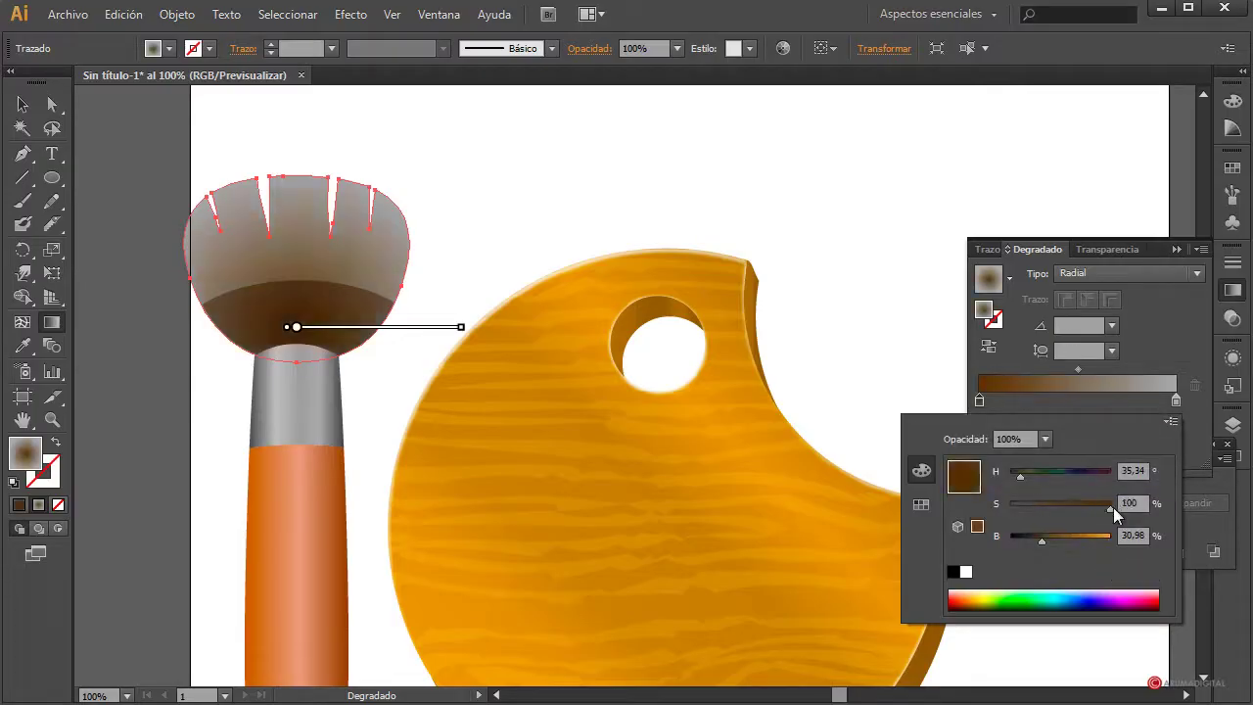
pyautogui.moveTo(1042, 539); pyautogui.dragTo(1031, 540)
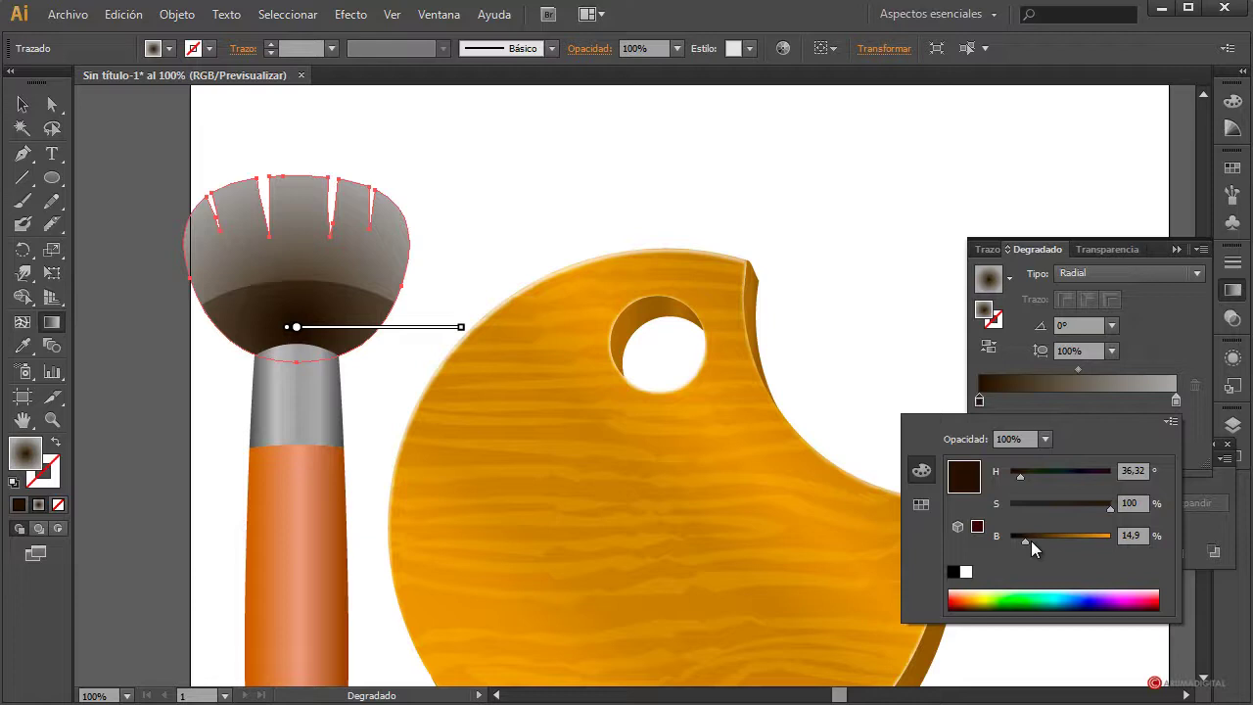
# Set the right gradient stop to a warmer mid-brown in HSB.
pyautogui.doubleClick(1174, 402)
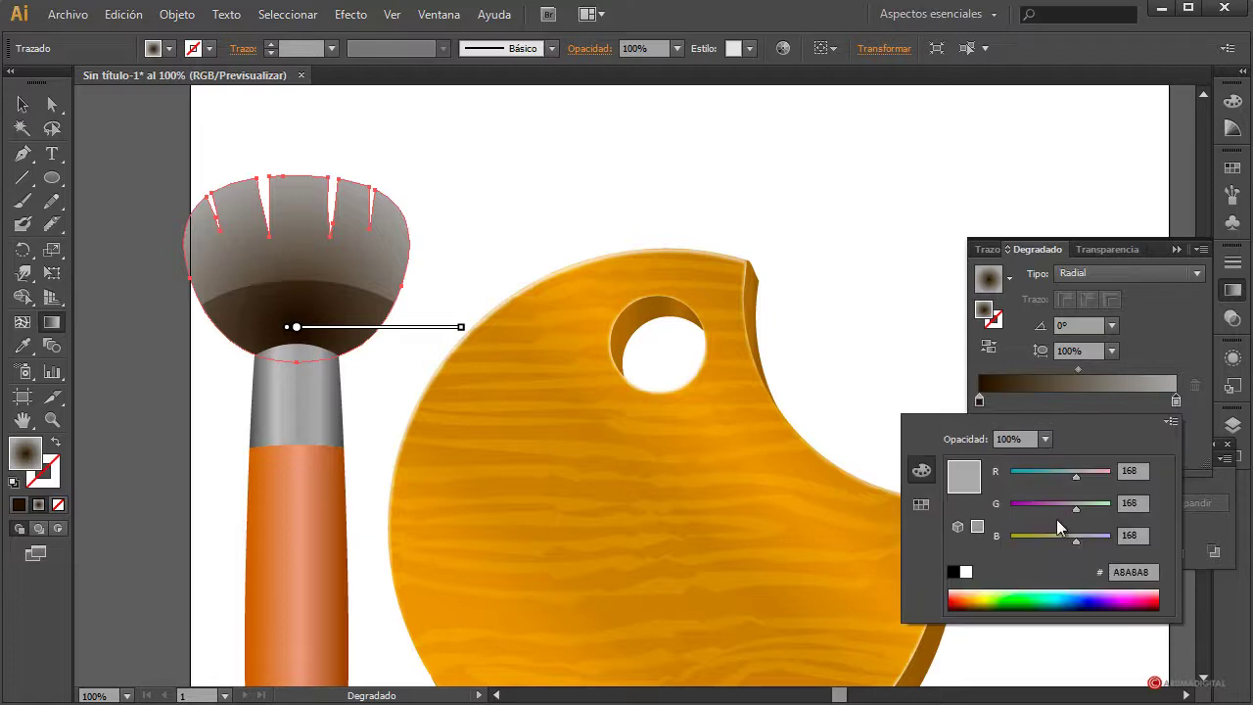
pyautogui.click(1170, 422)
pyautogui.click(1071, 475)
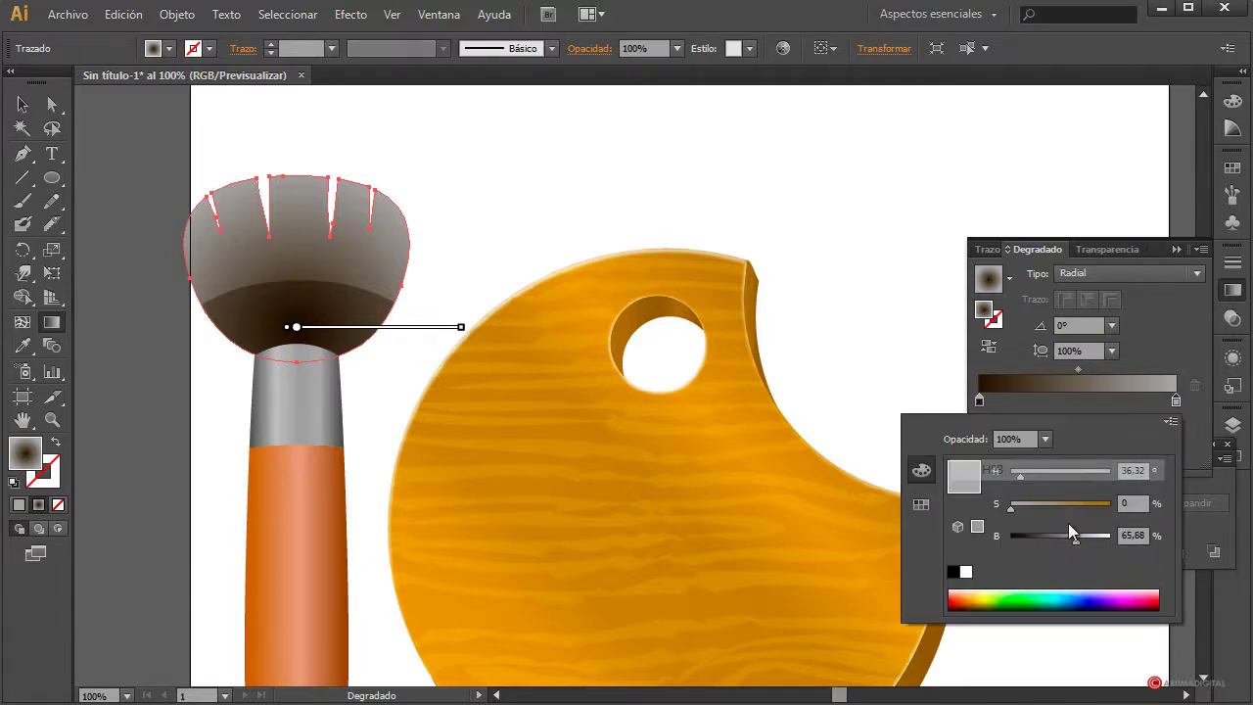
pyautogui.moveTo(1076, 539)
pyautogui.mouseDown()
pyautogui.moveTo(1029, 539)
pyautogui.moveTo(1093, 508)
pyautogui.mouseUp()
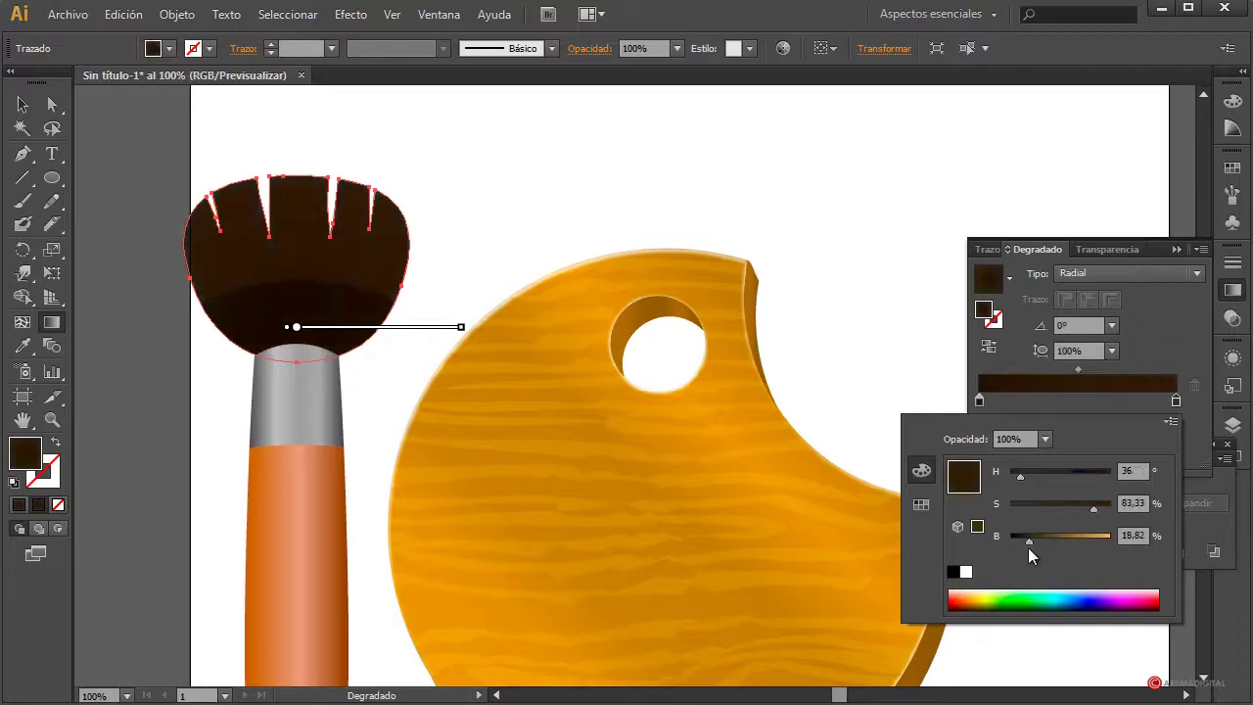
pyautogui.moveTo(1028, 541); pyautogui.dragTo(1061, 542)
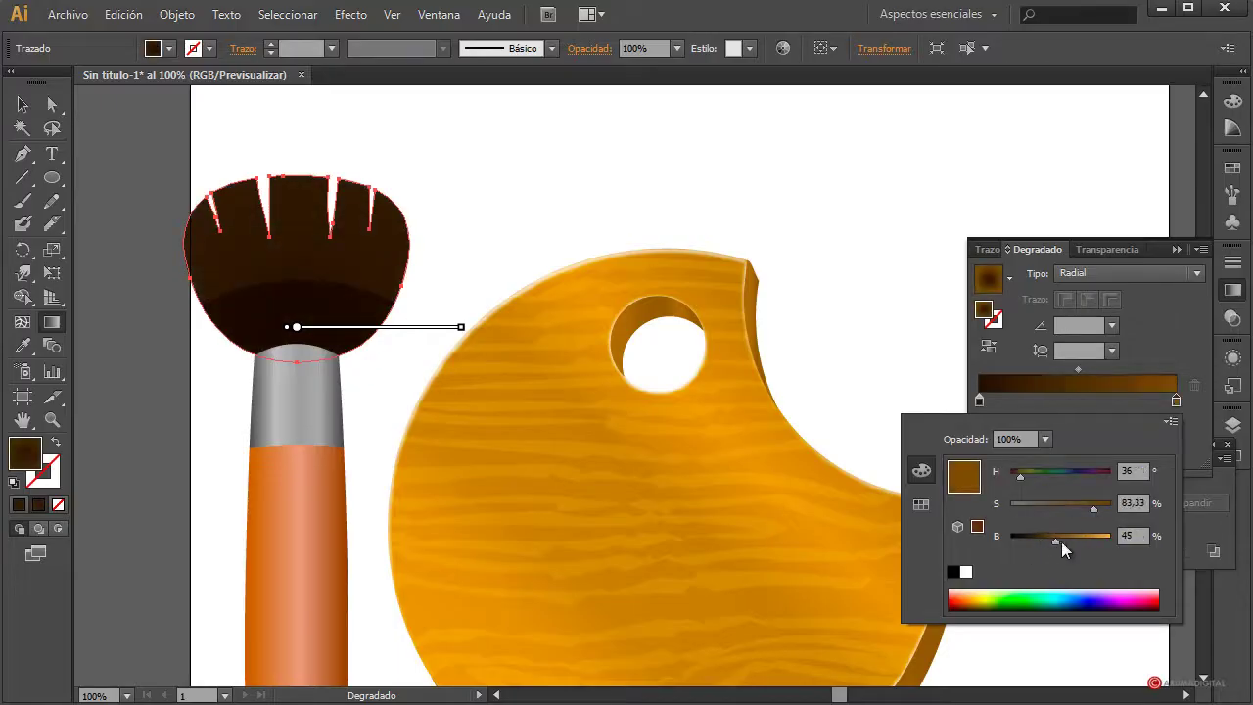
pyautogui.click(632, 202)
pyautogui.click(23, 103)
# Lower the brush head's dark multiplied lower band to 30% opacity.
pyautogui.click(489, 162)
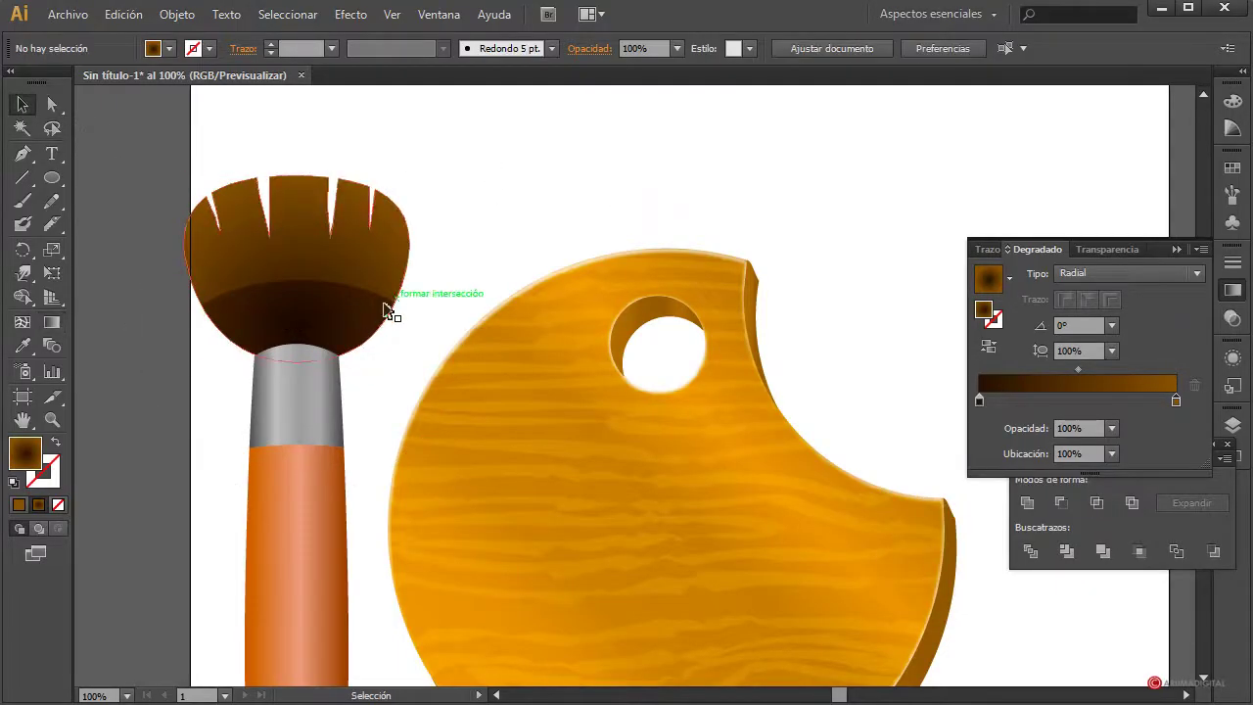
pyautogui.click(390, 309)
pyautogui.click(492, 251)
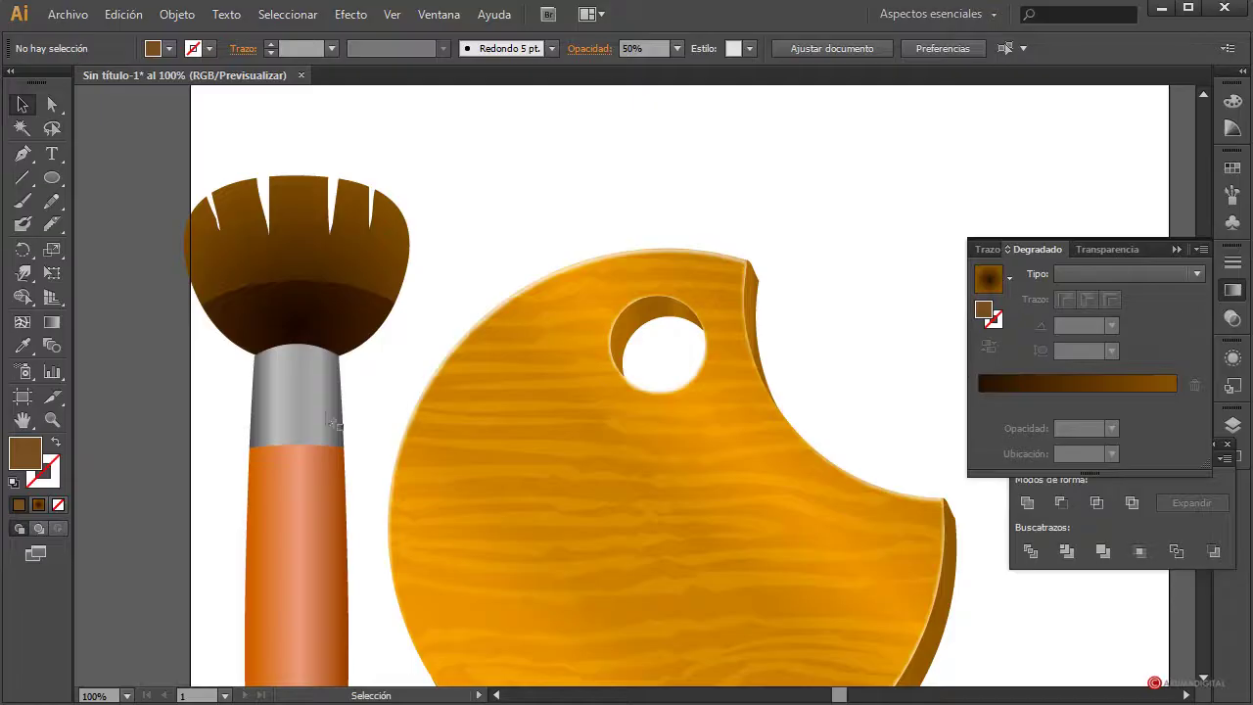
pyautogui.click(342, 332)
pyautogui.click(1118, 248)
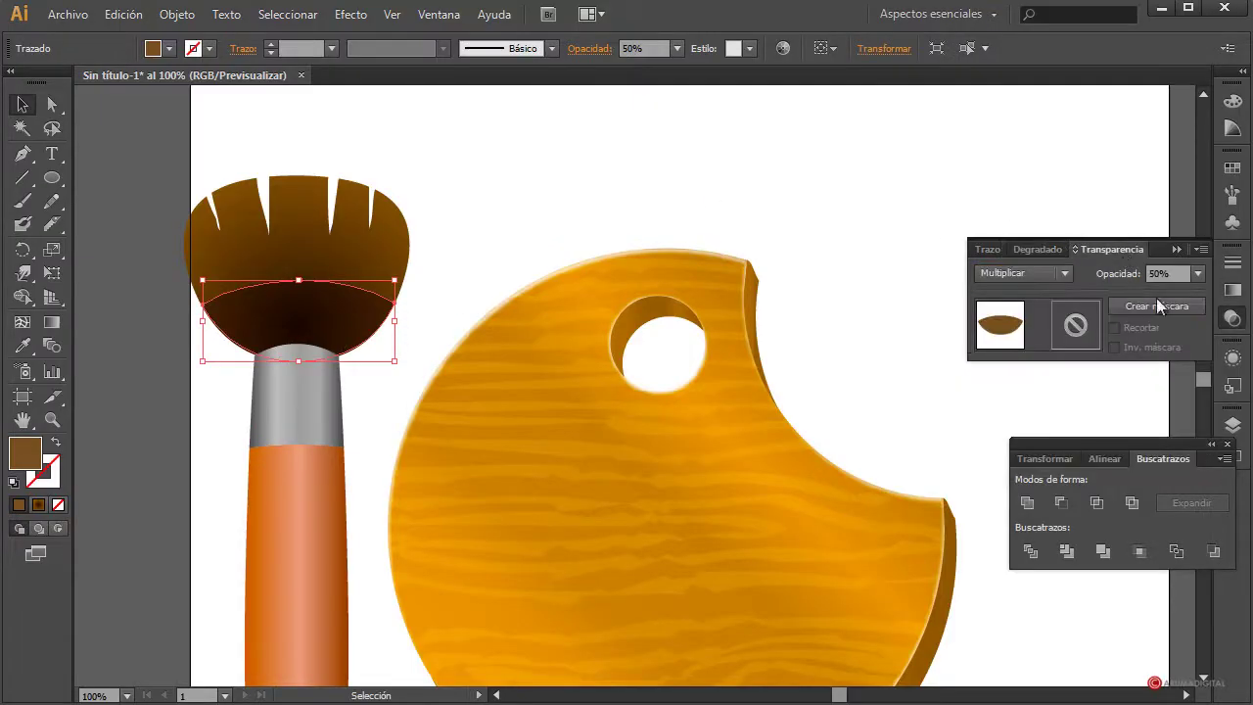
pyautogui.click(1198, 275)
pyautogui.click(1199, 359)
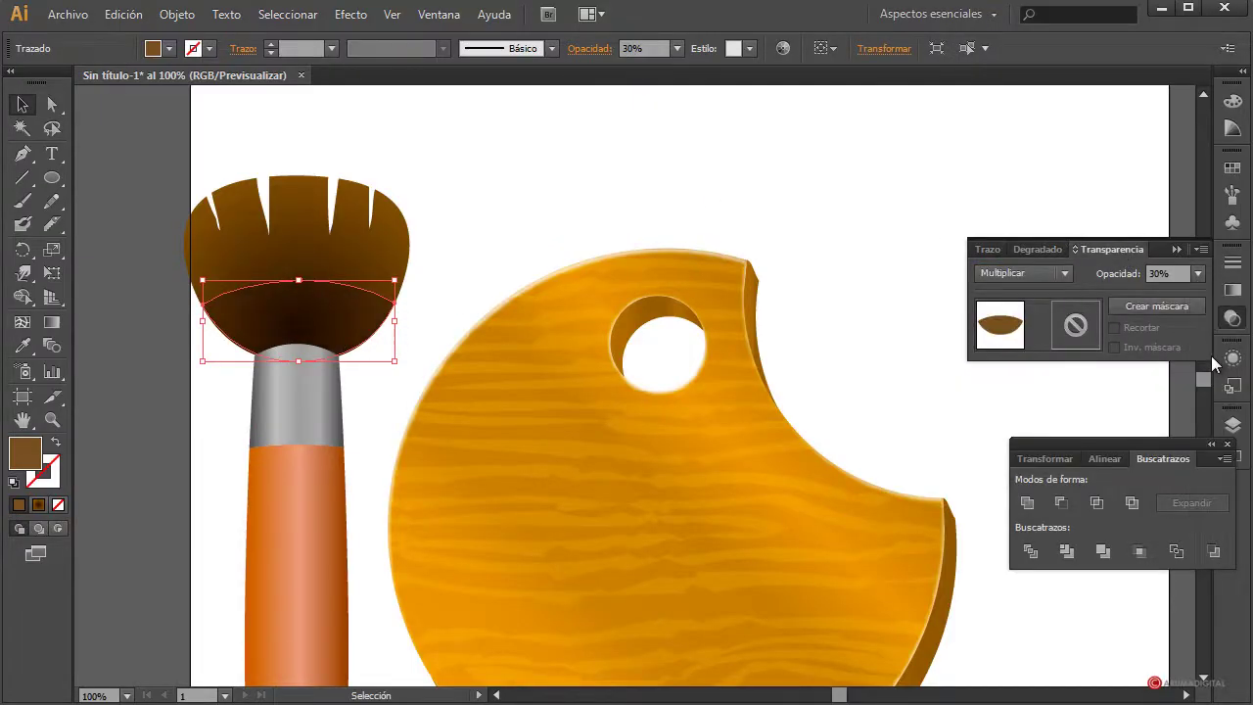
pyautogui.click(577, 241)
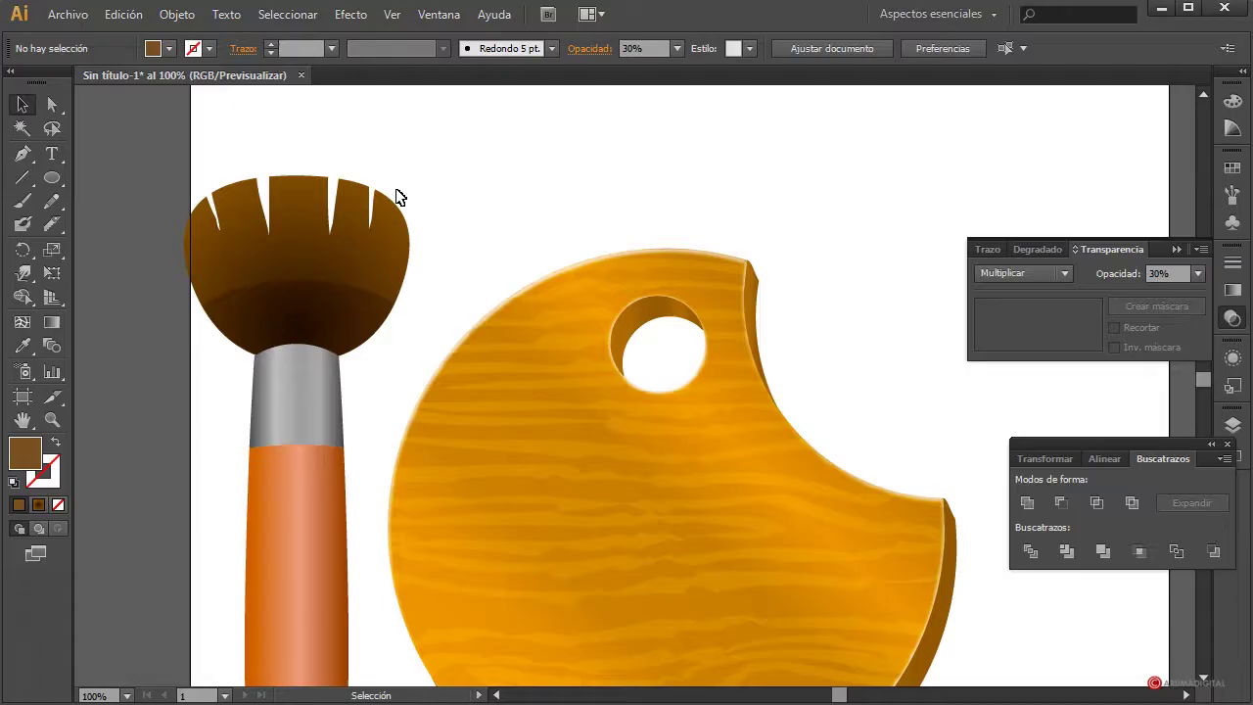
pyautogui.scroll(-3, 398, 195)
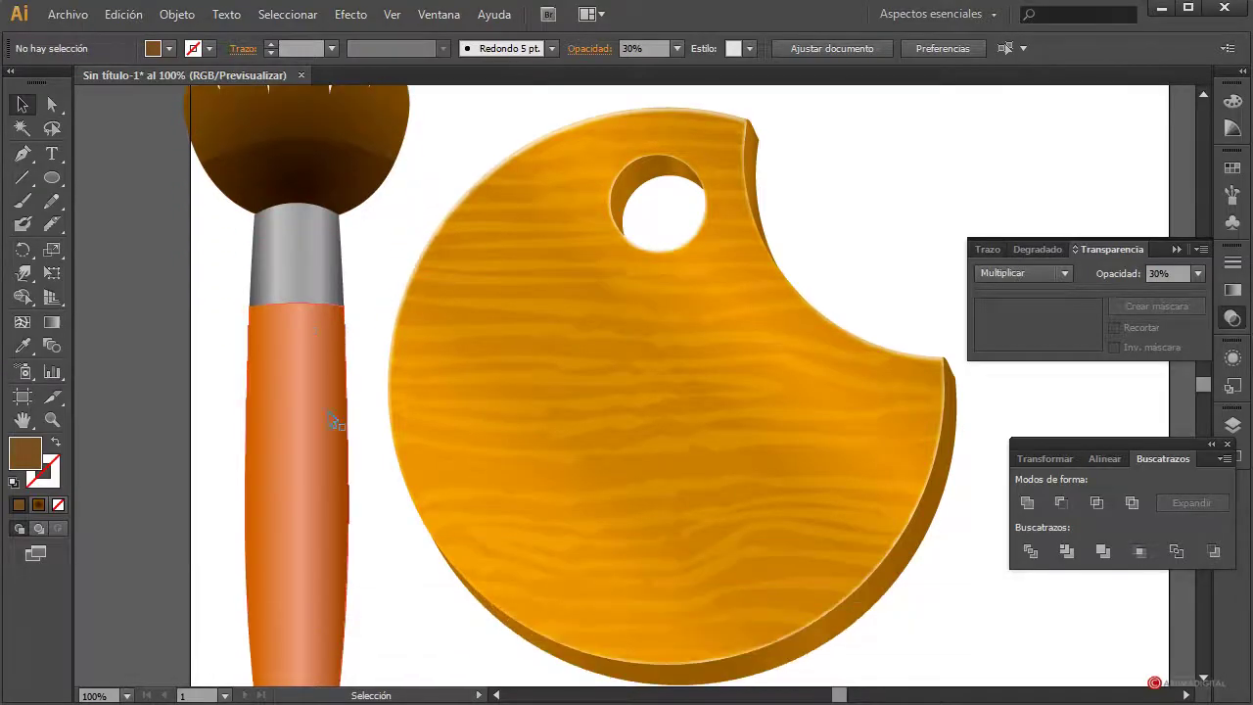
pyautogui.scroll(1, 330, 497)
pyautogui.scroll(1, 330, 497)
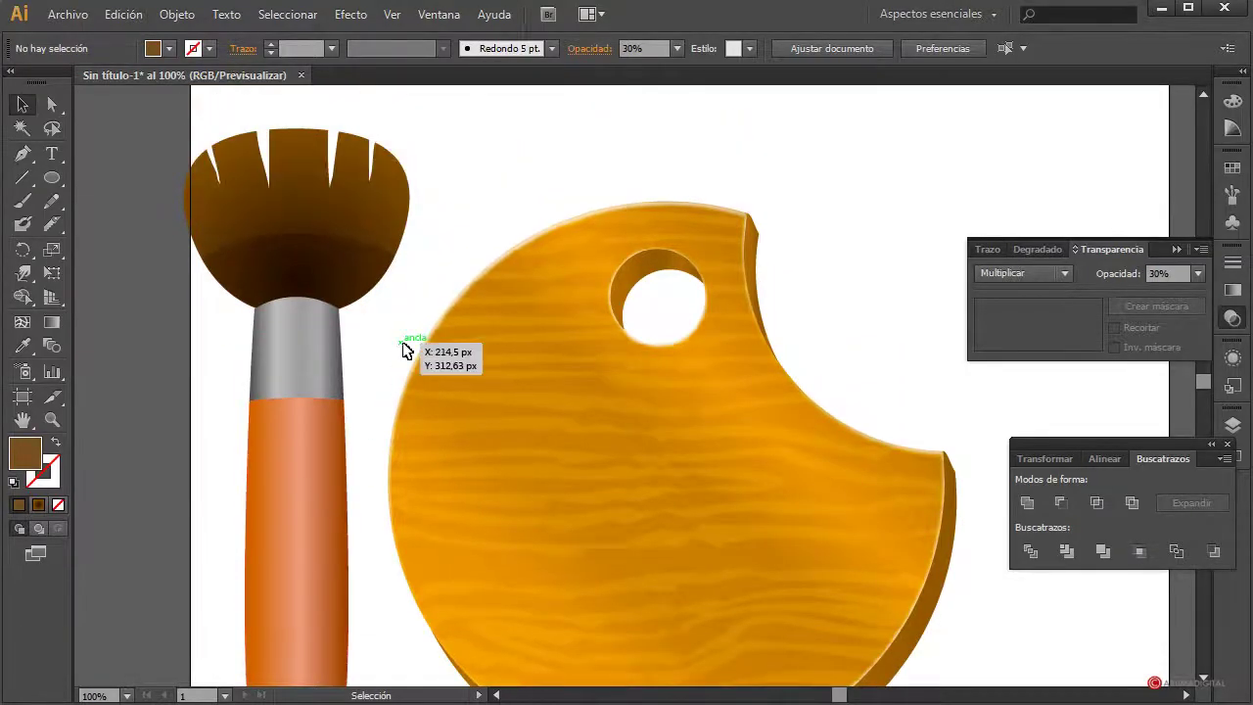
pyautogui.click(306, 218)
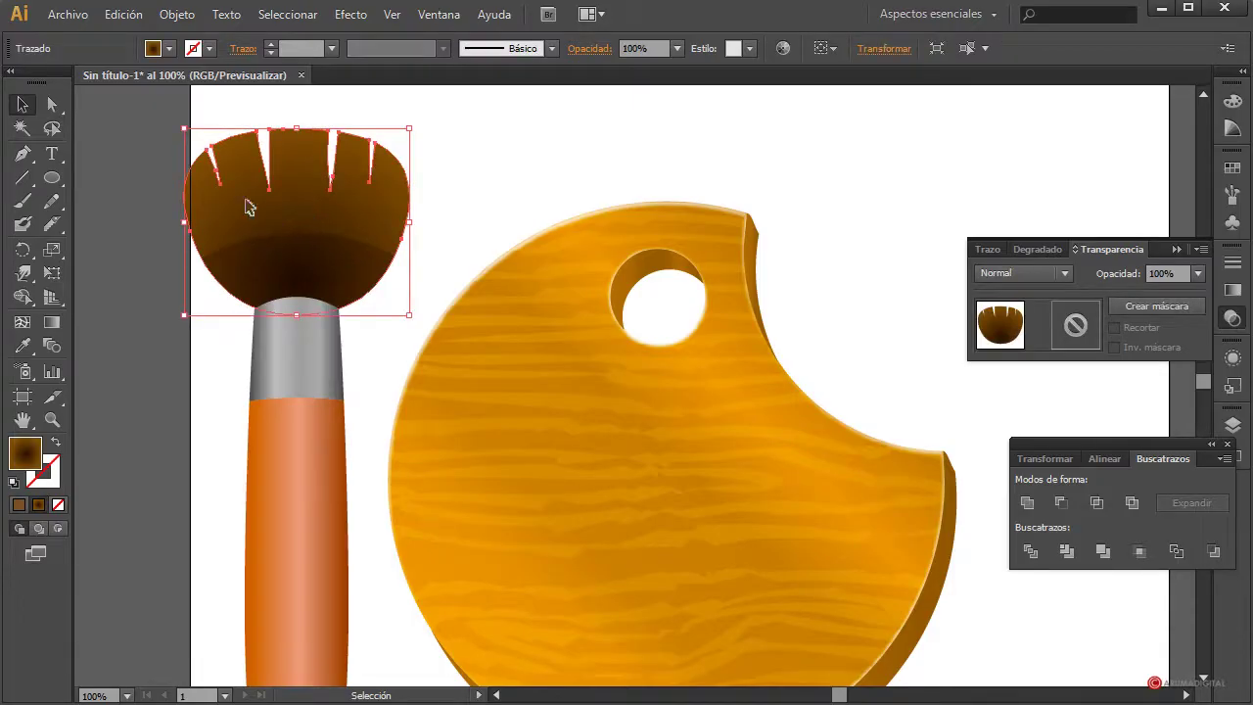
pyautogui.click(23, 202)
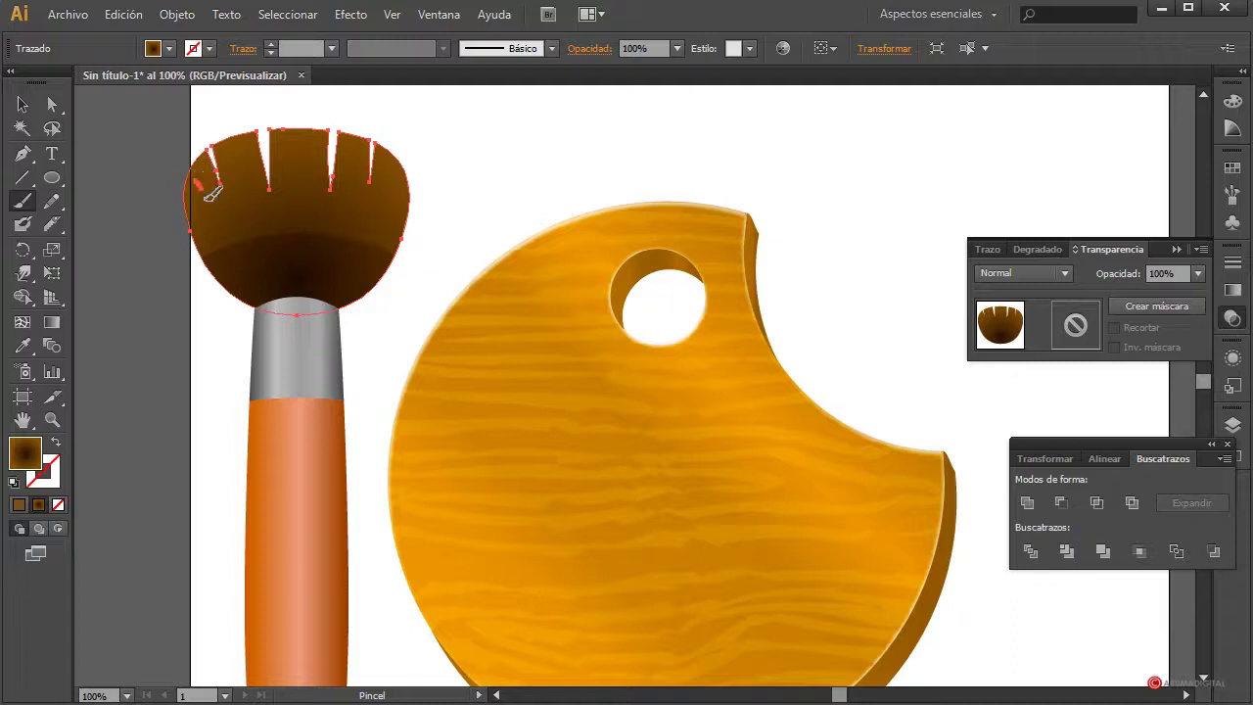
# Paint a bristle line down the brush head's left edge with a 1 pt stroke.
pyautogui.moveTo(196, 180); pyautogui.dragTo(241, 276)
pyautogui.click(23, 104)
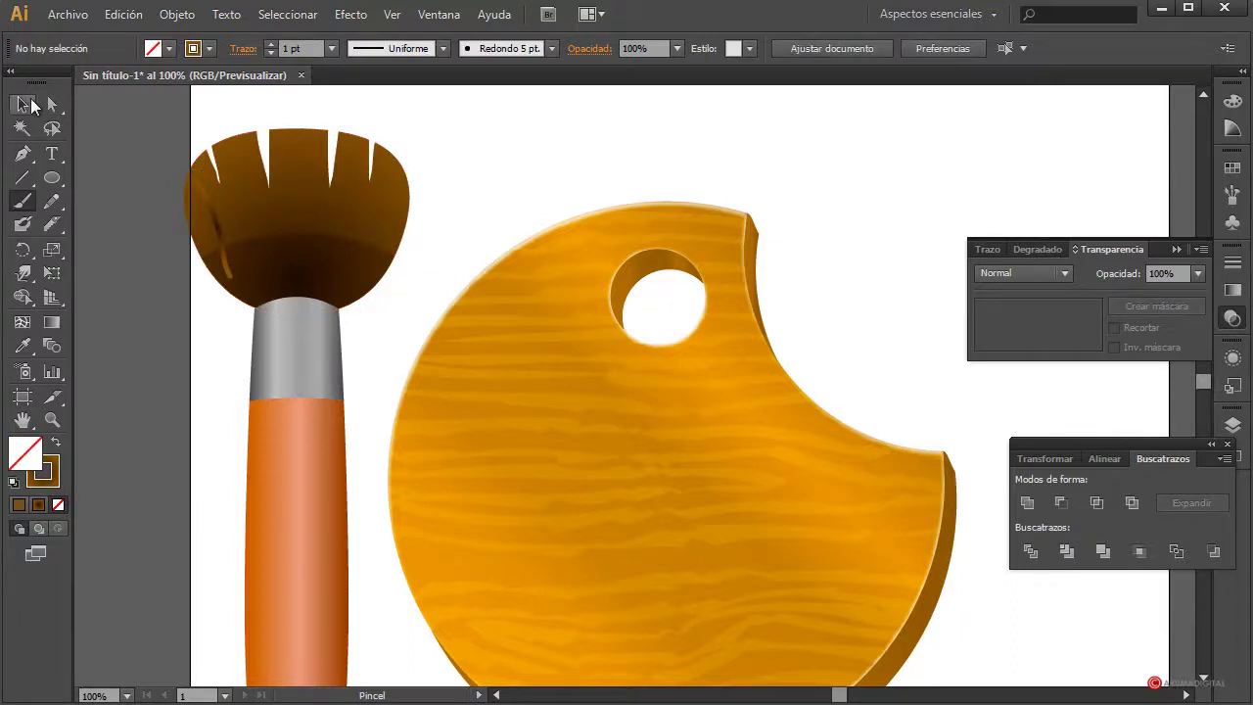
pyautogui.click(208, 213)
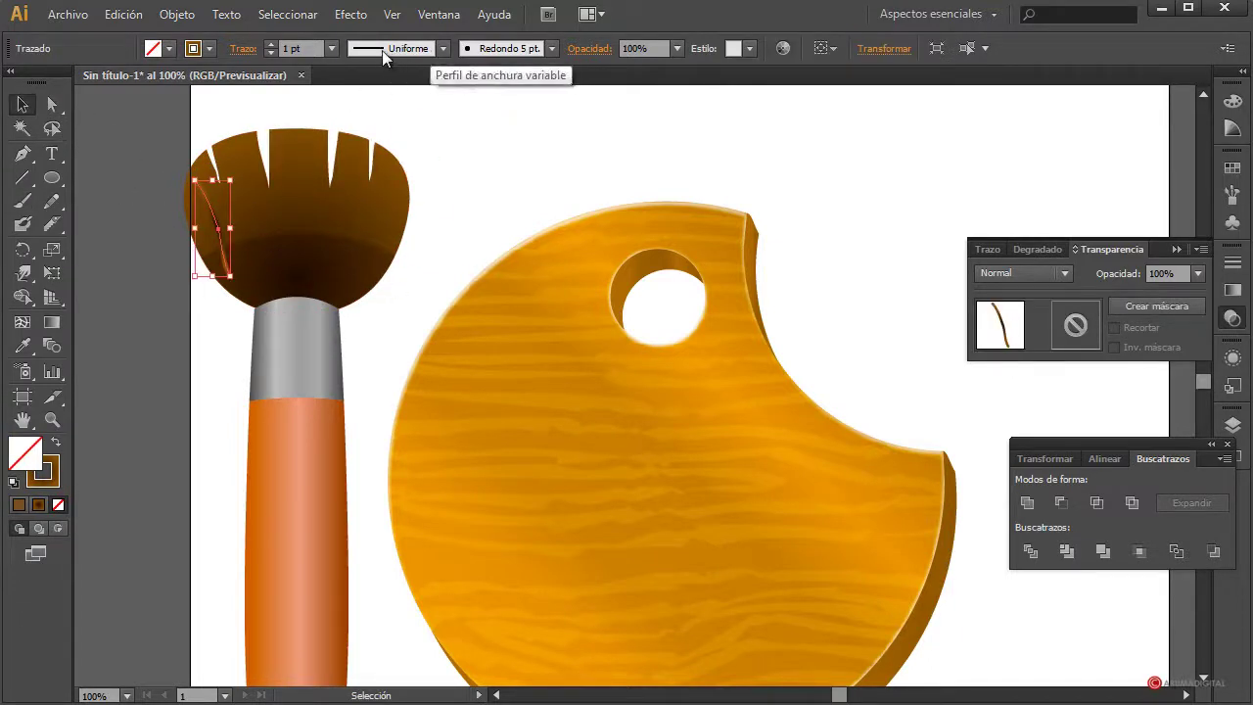
pyautogui.click(333, 49)
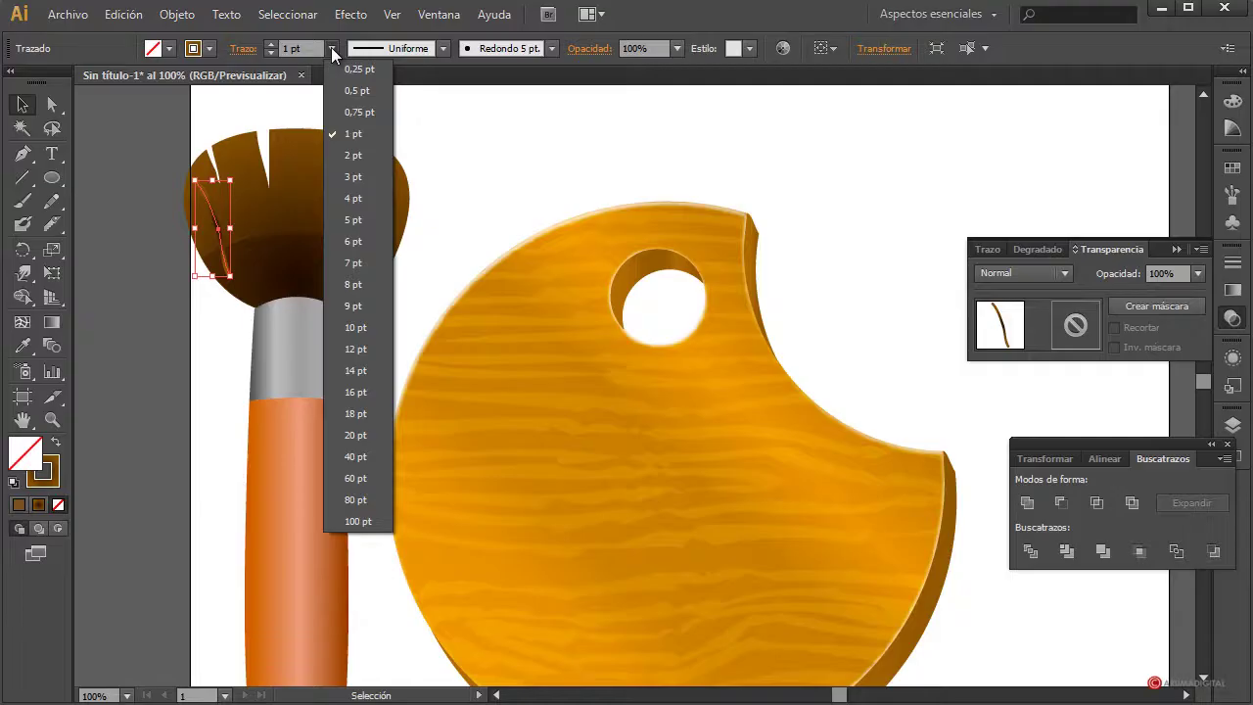
pyautogui.click(354, 199)
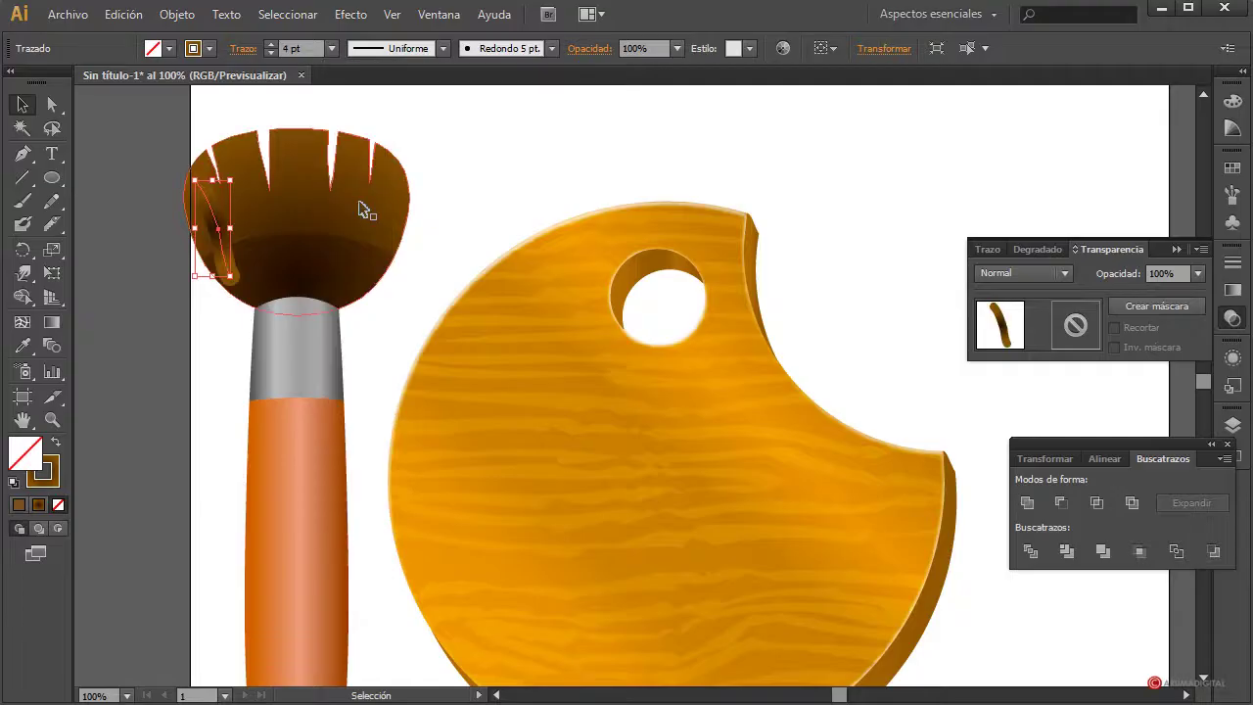
pyautogui.click(334, 51)
pyautogui.click(349, 140)
# Give the bristle stroke a tapered elliptical profile and the Carbonchillo brush.
pyautogui.click(431, 49)
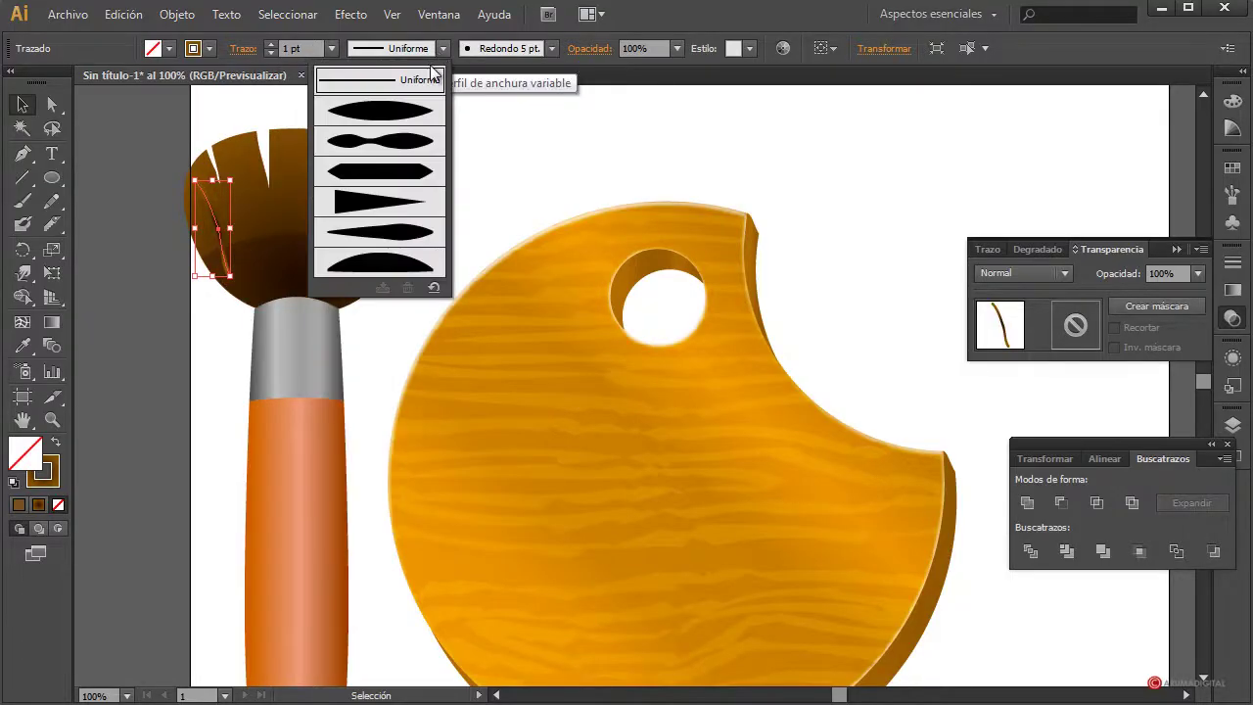
pyautogui.click(408, 114)
pyautogui.click(550, 49)
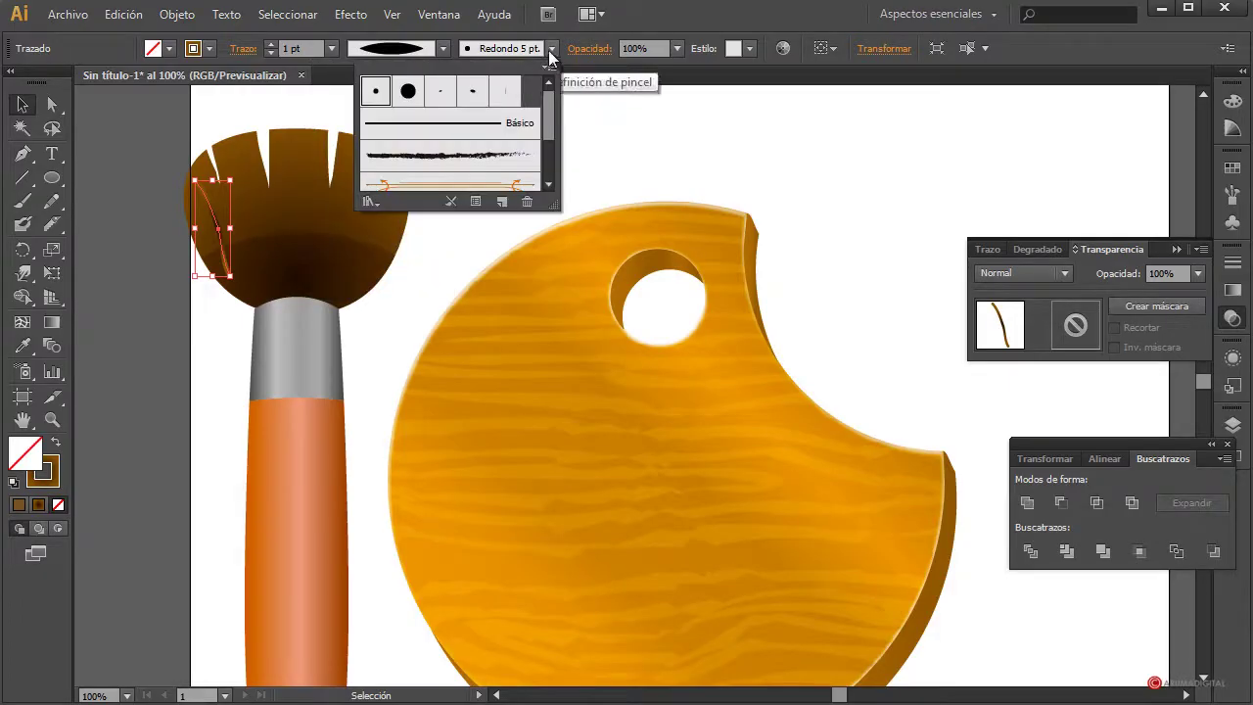
pyautogui.click(464, 162)
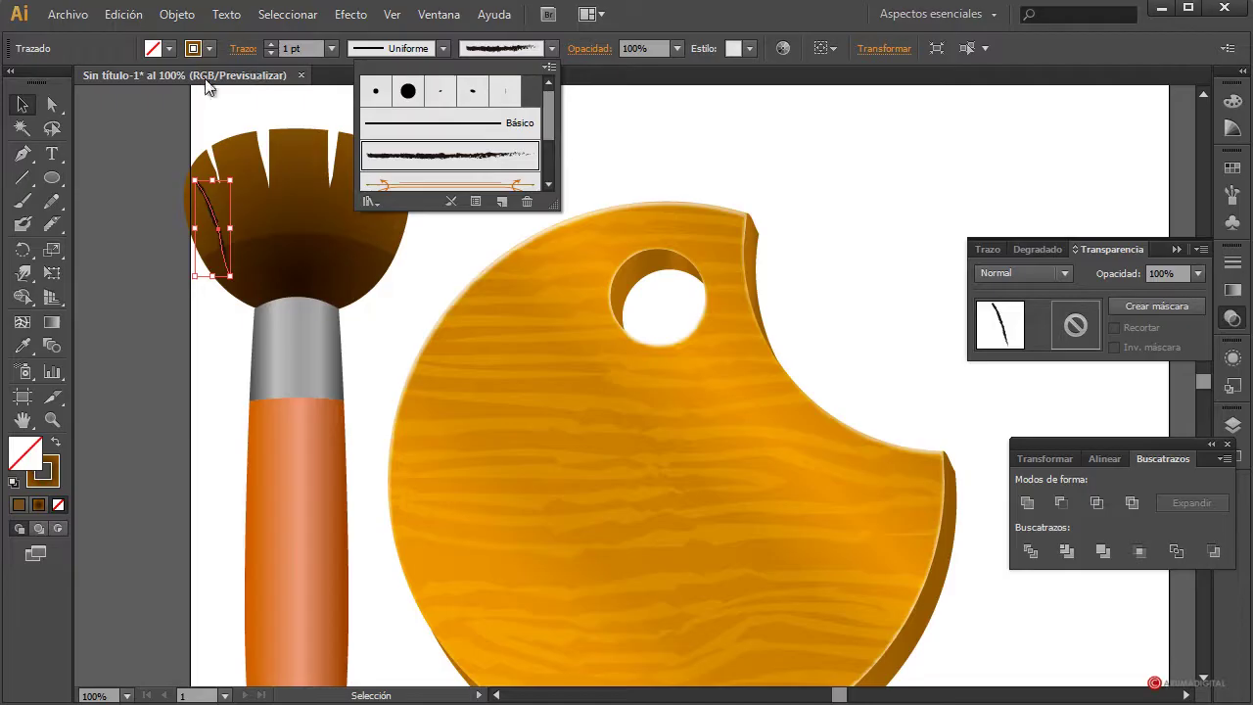
pyautogui.press('Escape')
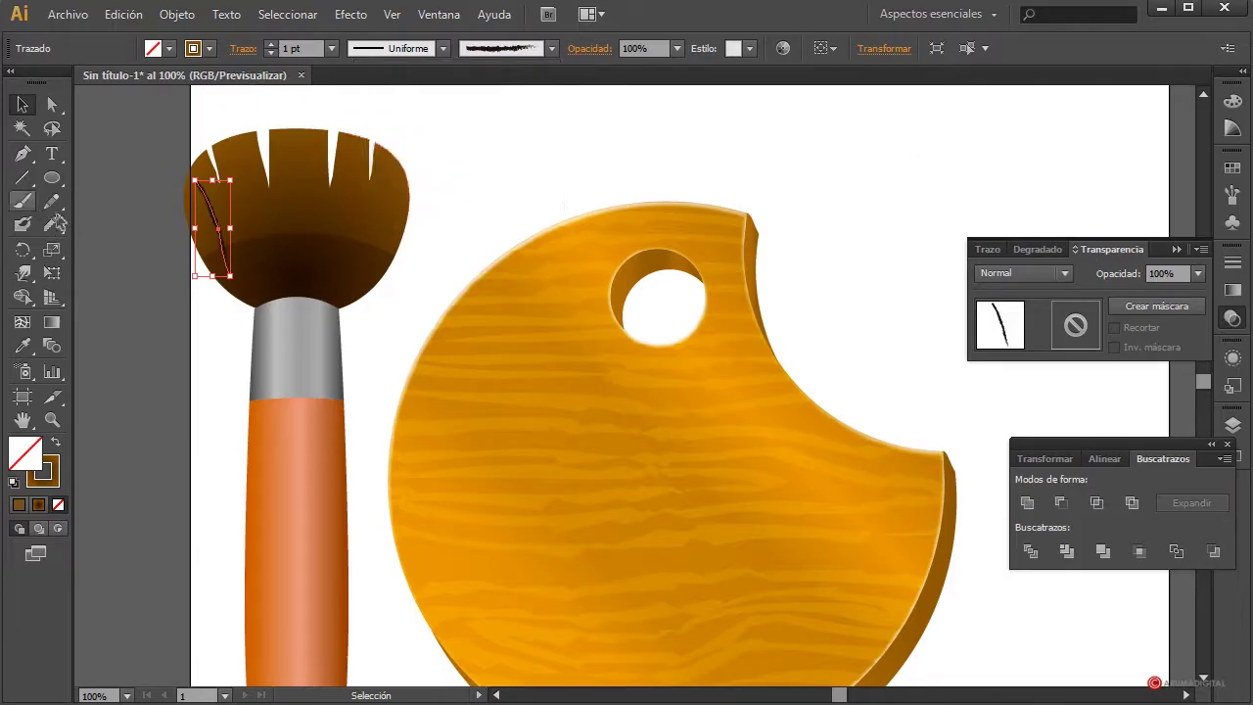
# Paint six more dark bristle strokes across the brush head with the Paintbrush.
pyautogui.click(235, 164)
pyautogui.click(490, 167)
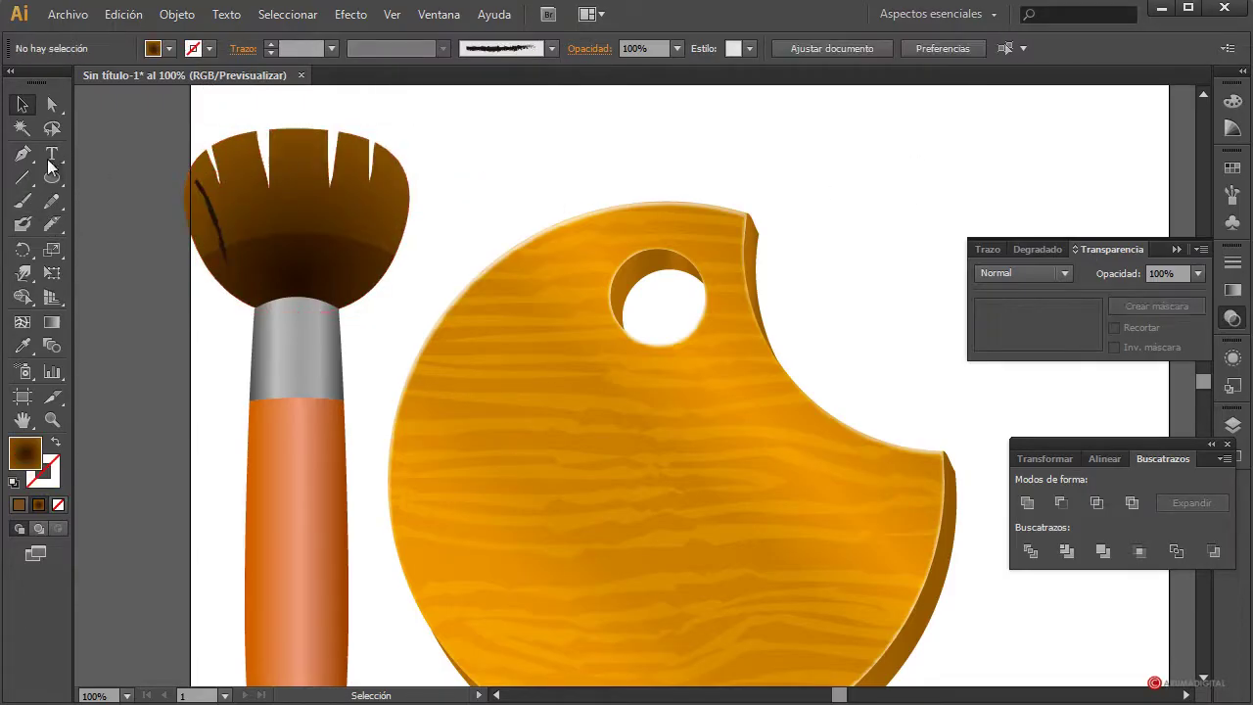
pyautogui.click(25, 202)
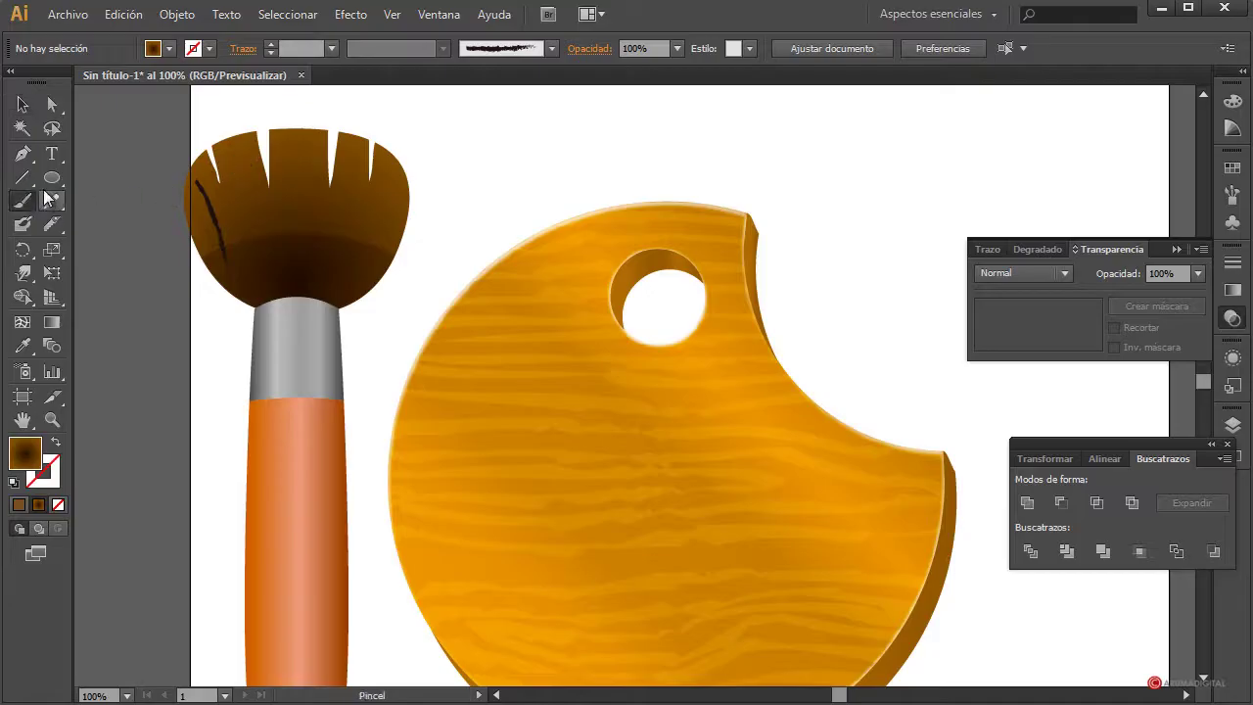
pyautogui.click(22, 104)
pyautogui.click(220, 222)
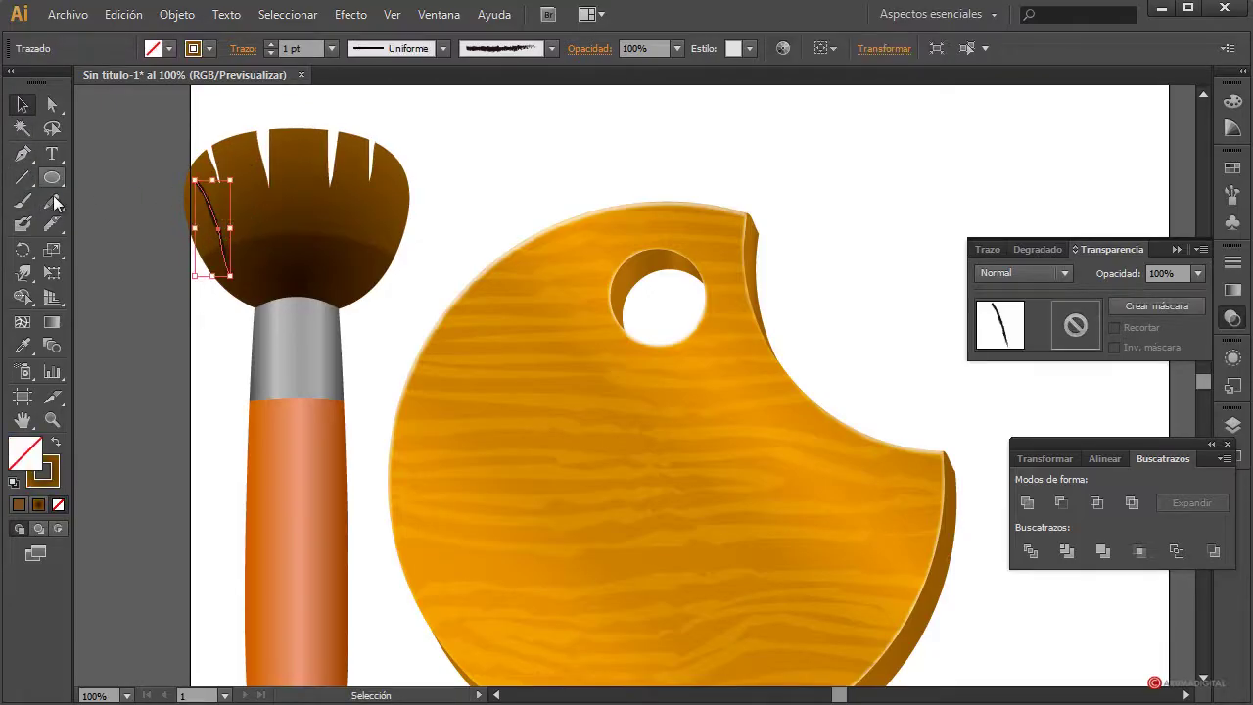
pyautogui.click(22, 201)
pyautogui.moveTo(229, 155); pyautogui.dragTo(236, 260)
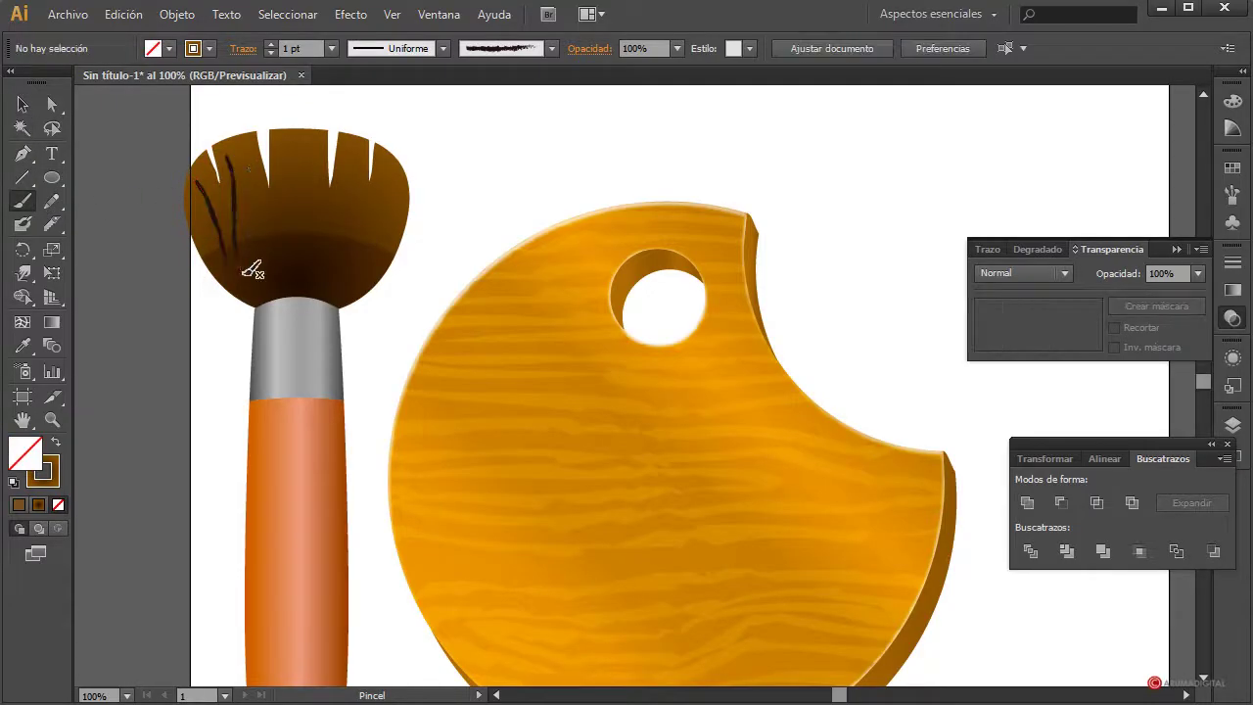
pyautogui.moveTo(253, 147); pyautogui.dragTo(273, 262)
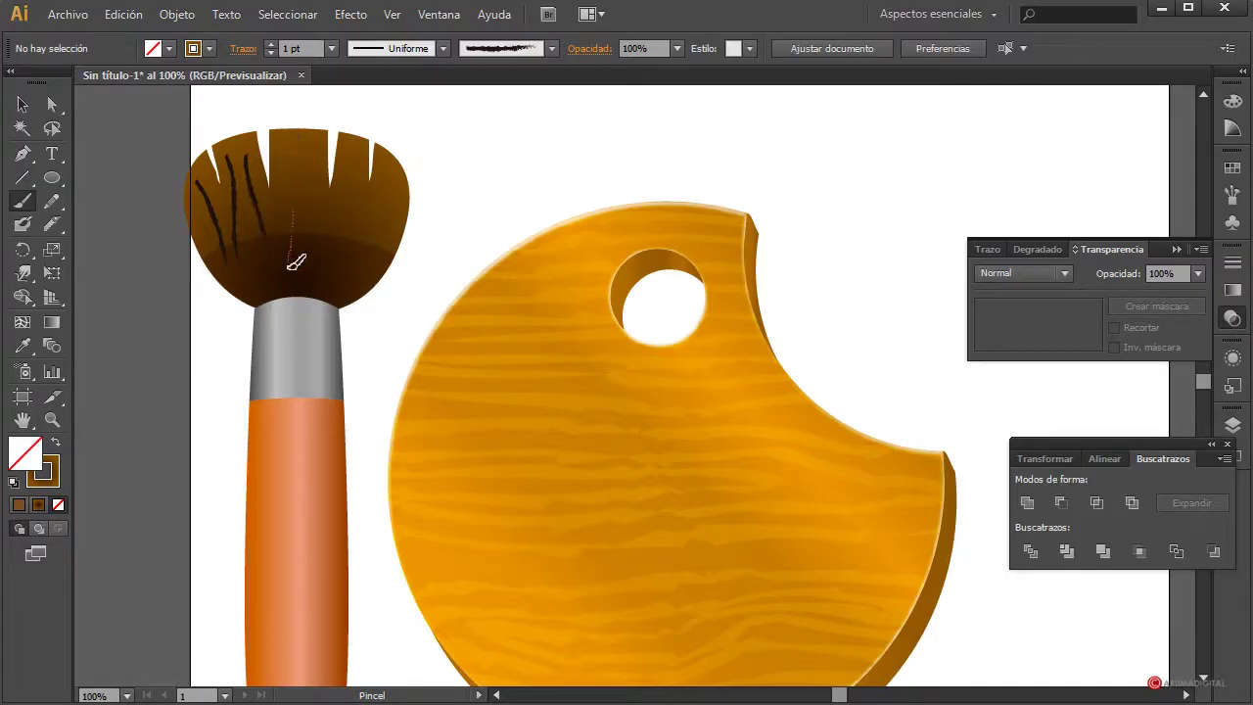
pyautogui.moveTo(312, 148); pyautogui.dragTo(313, 245)
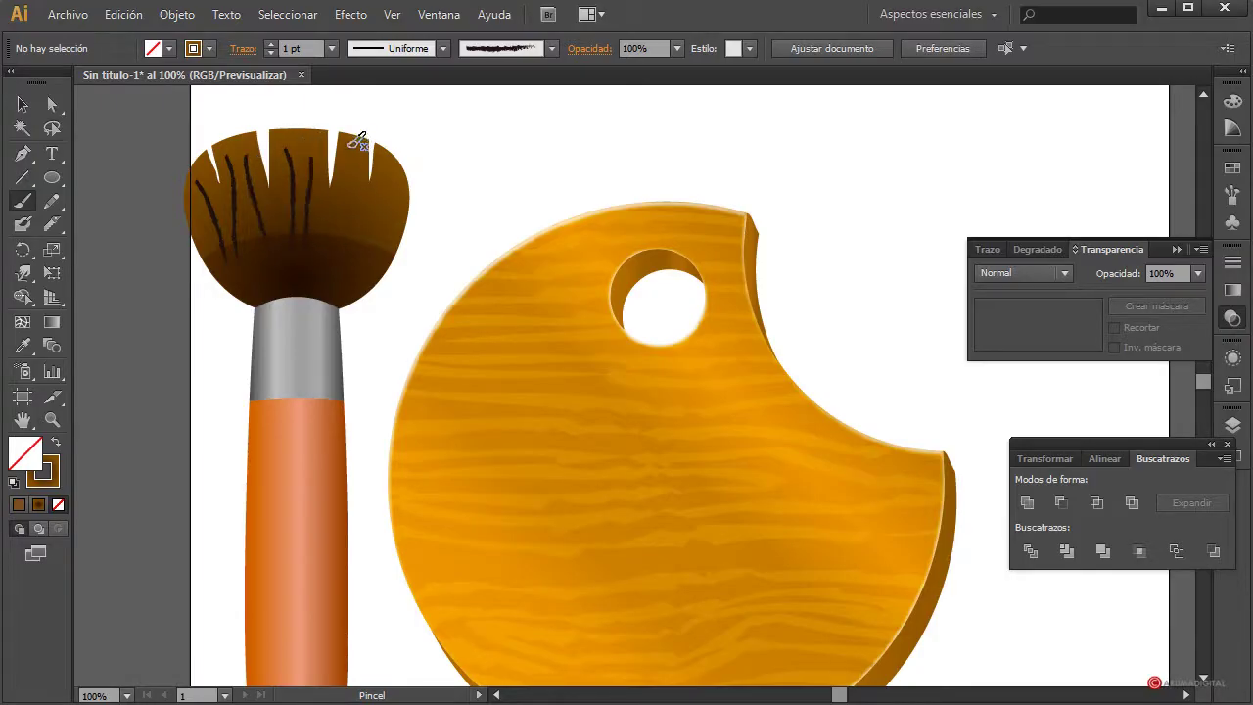
pyautogui.moveTo(359, 140); pyautogui.dragTo(330, 247)
pyautogui.moveTo(372, 158); pyautogui.dragTo(343, 269)
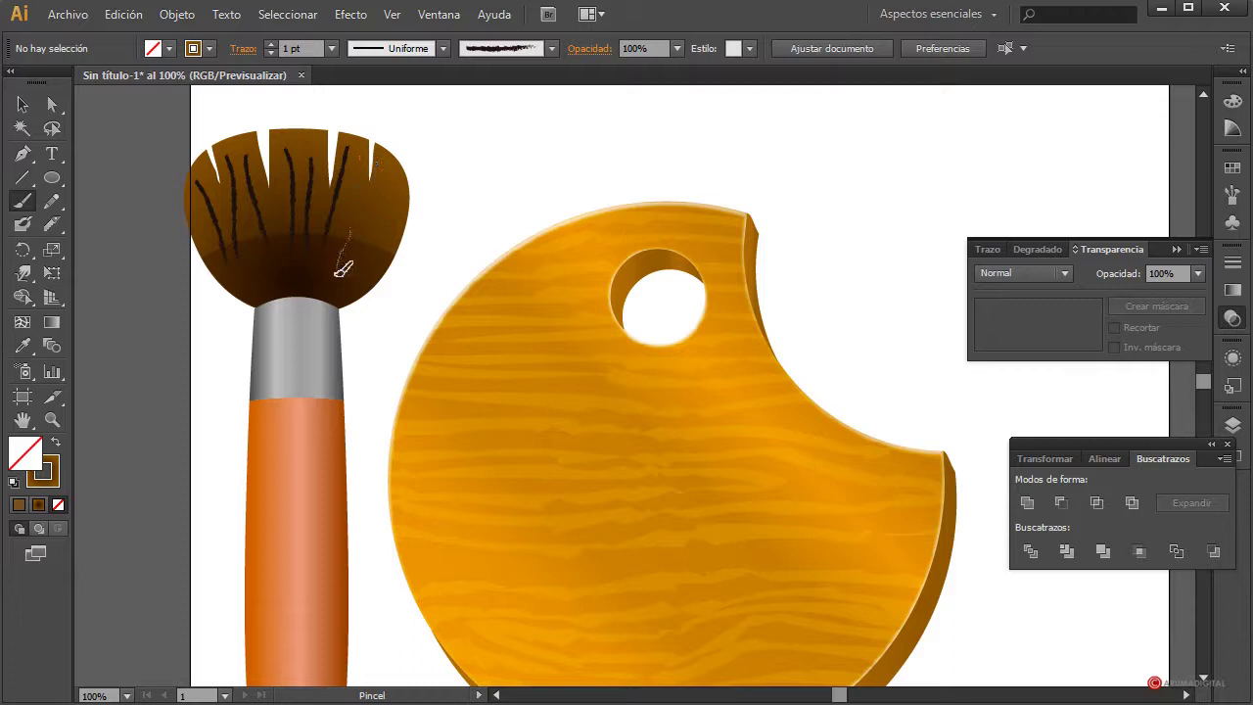
pyautogui.moveTo(386, 162); pyautogui.dragTo(361, 256)
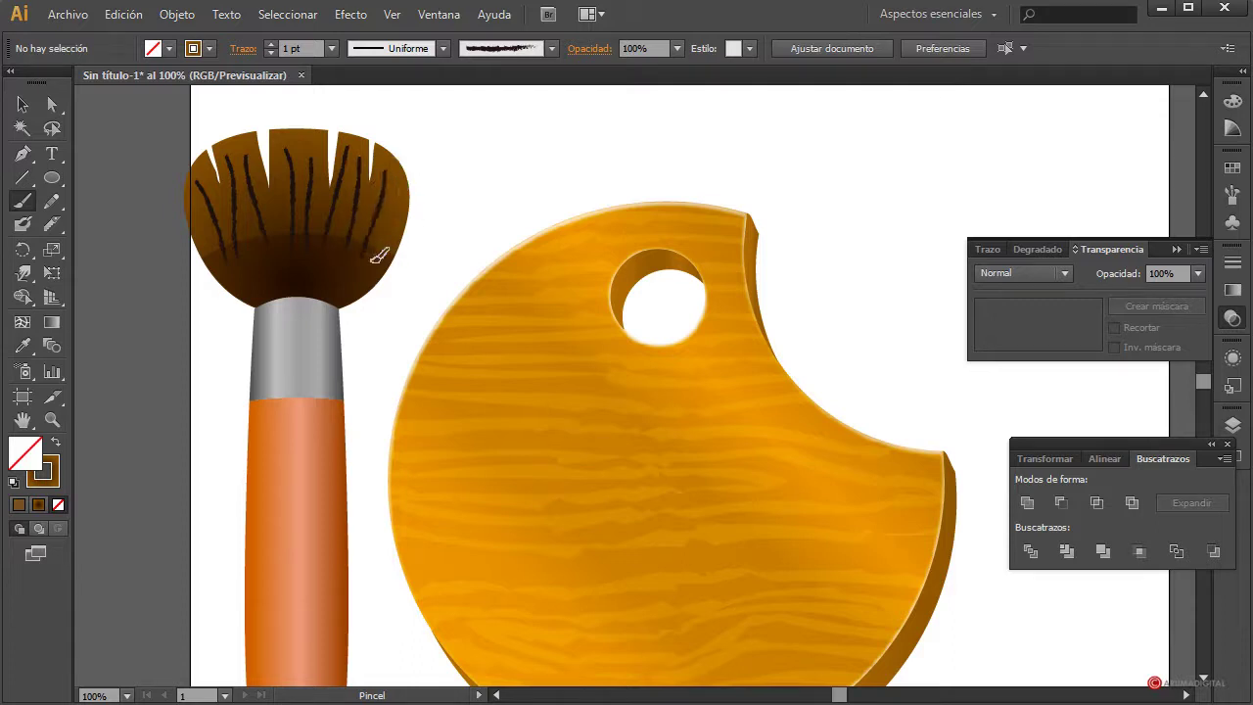
# Select all the bristle strokes and set their opacity to 50%.
pyautogui.press('v')
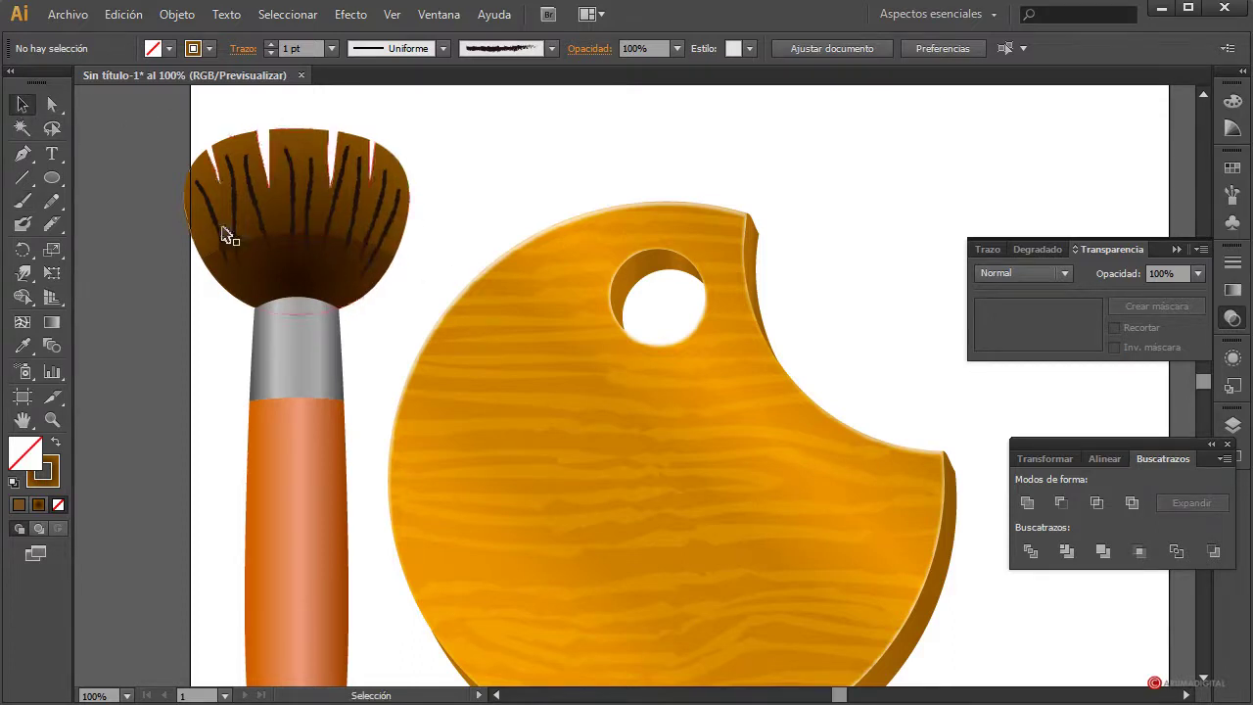
pyautogui.click(222, 231)
pyautogui.keyDown('shift'); pyautogui.click(250, 197); pyautogui.keyUp('shift')
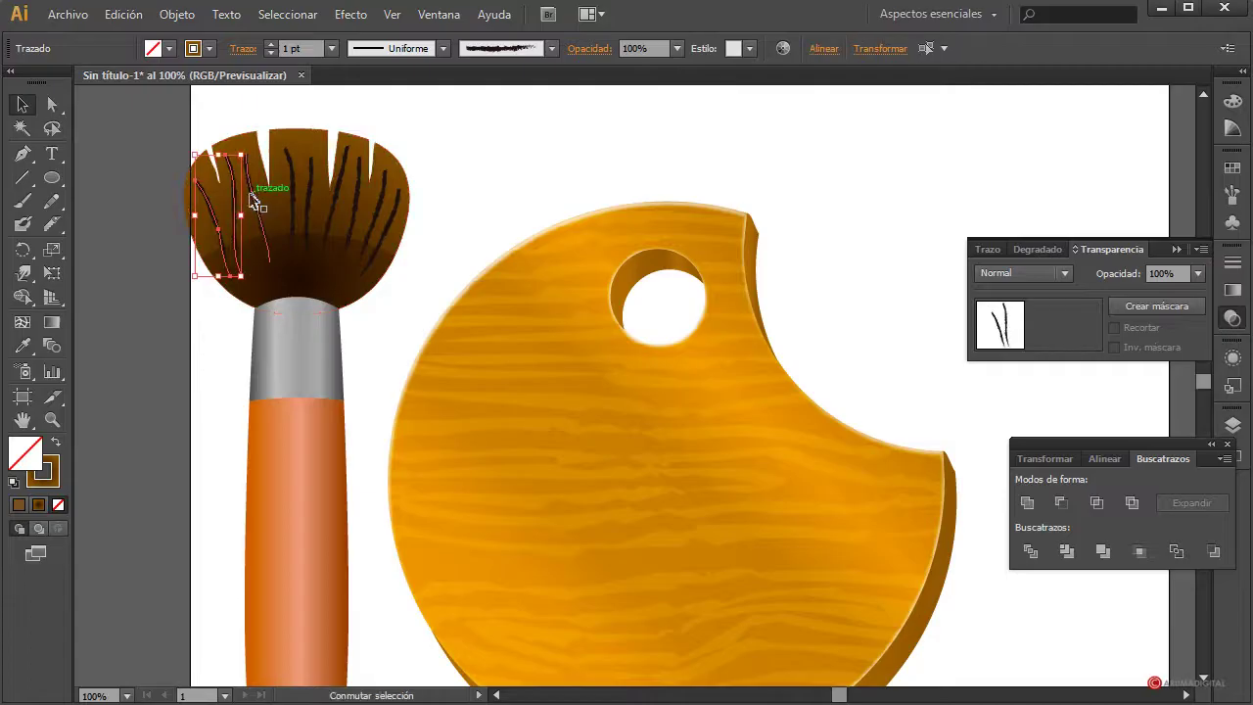
pyautogui.keyDown('shift'); pyautogui.click(299, 199); pyautogui.keyUp('shift')
pyautogui.keyDown('shift'); pyautogui.click(339, 194); pyautogui.keyUp('shift')
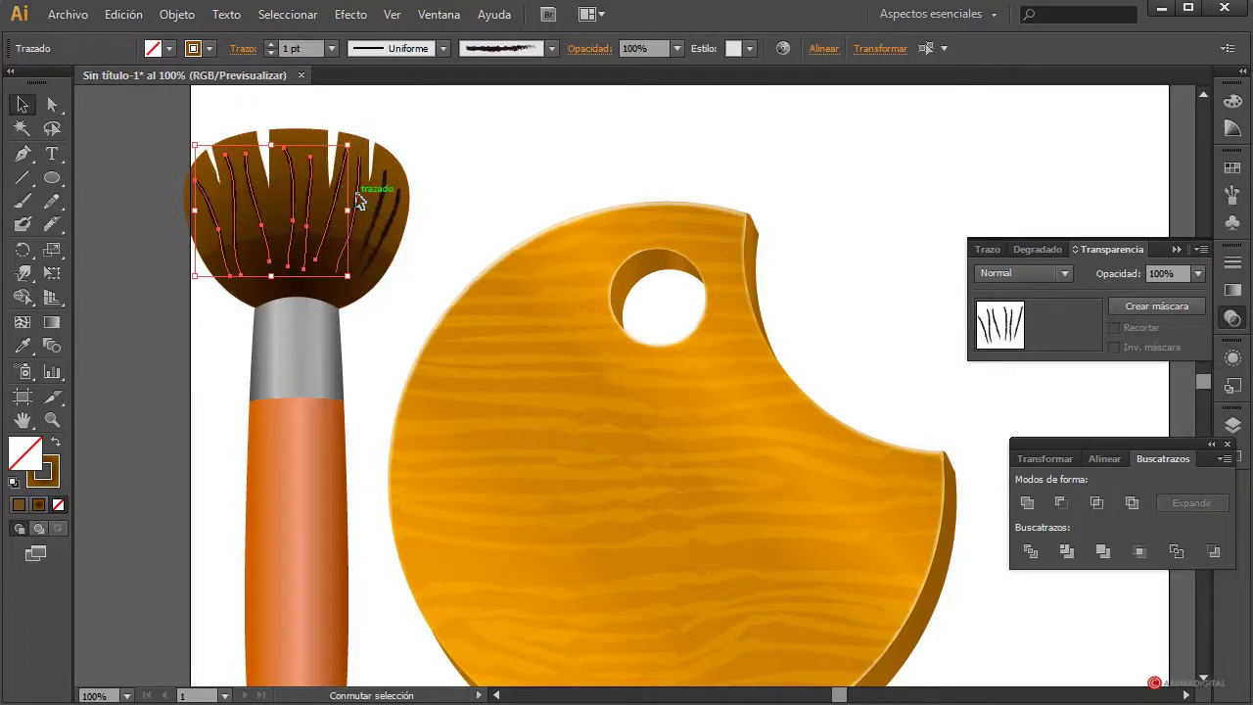
pyautogui.keyDown('shift'); pyautogui.click(392, 203); pyautogui.keyUp('shift')
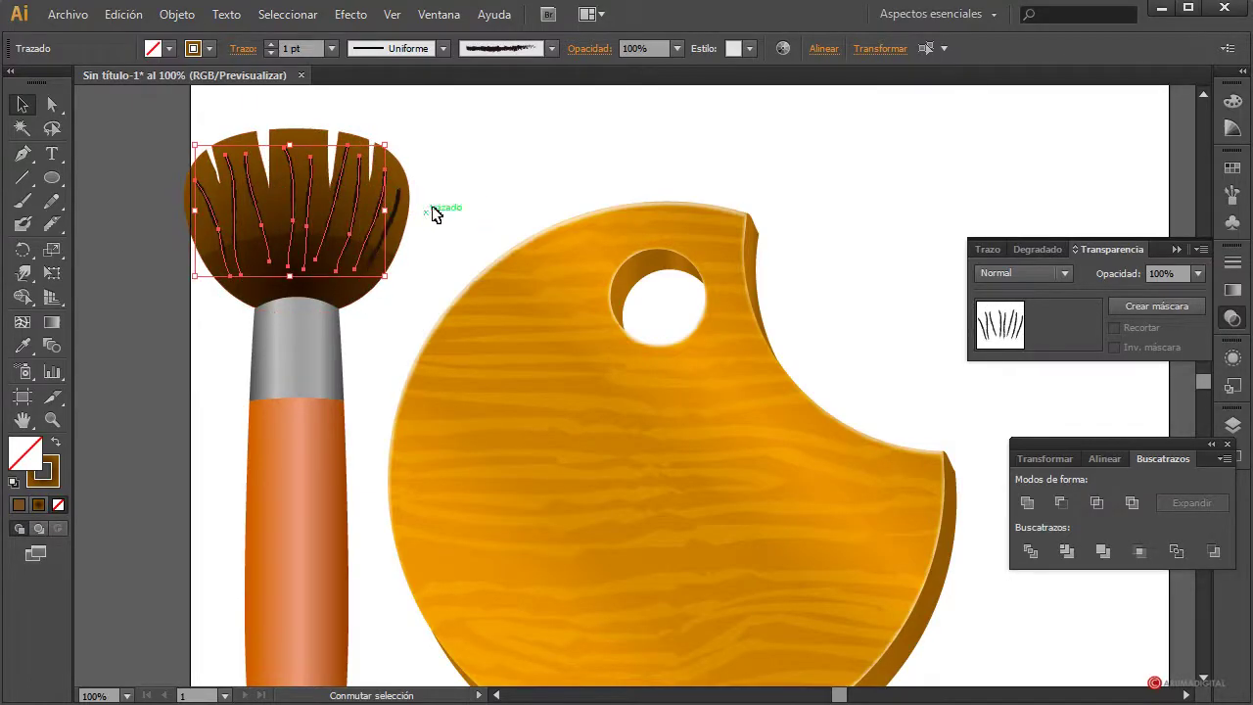
pyautogui.hotkey('ctrl', 'shift', 'b')
pyautogui.keyDown('shift'); pyautogui.click(397, 204); pyautogui.keyUp('shift')
pyautogui.click(1199, 275)
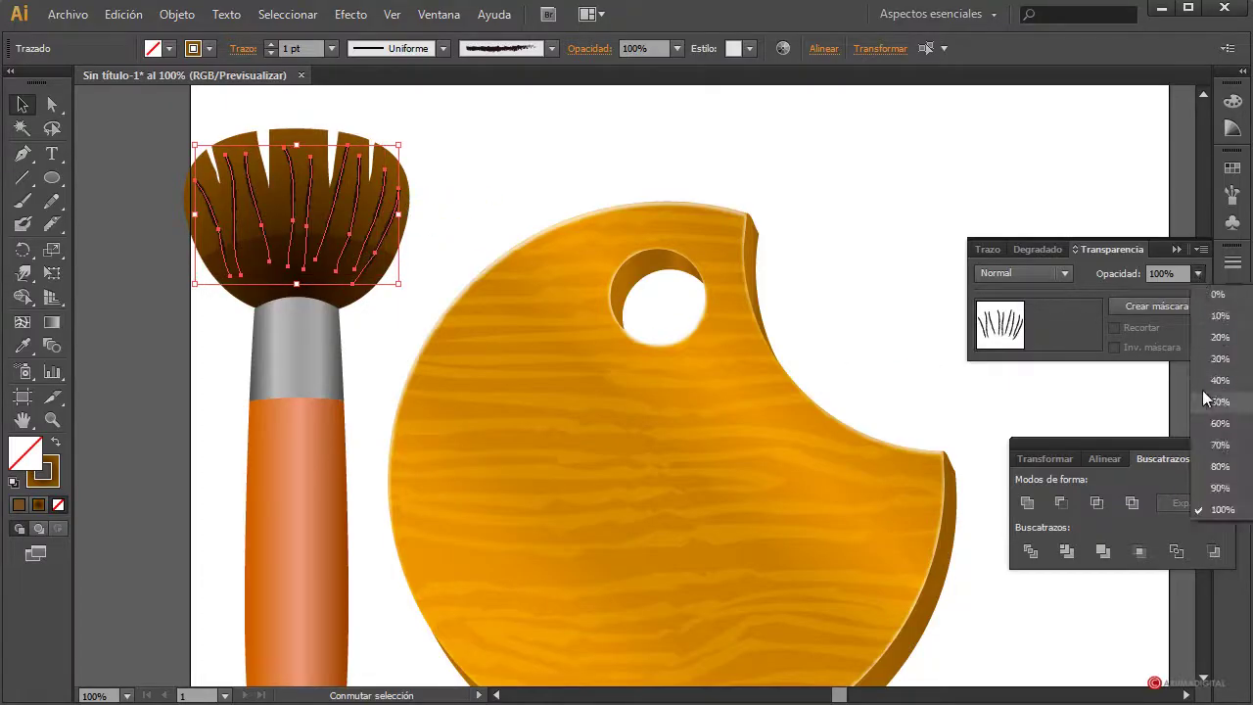
pyautogui.click(1202, 396)
pyautogui.click(565, 132)
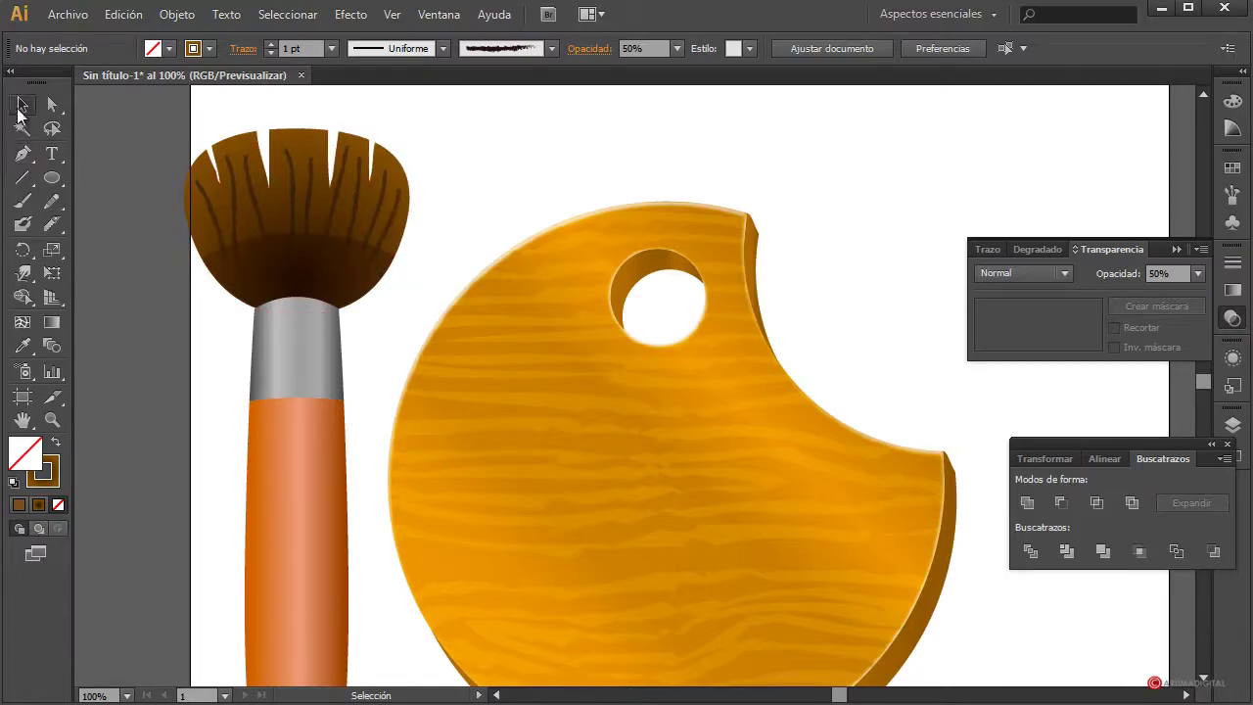
# Select all the paintbrush parts and group them.
pyautogui.click(22, 105)
pyautogui.moveTo(507, 133); pyautogui.dragTo(224, 648)
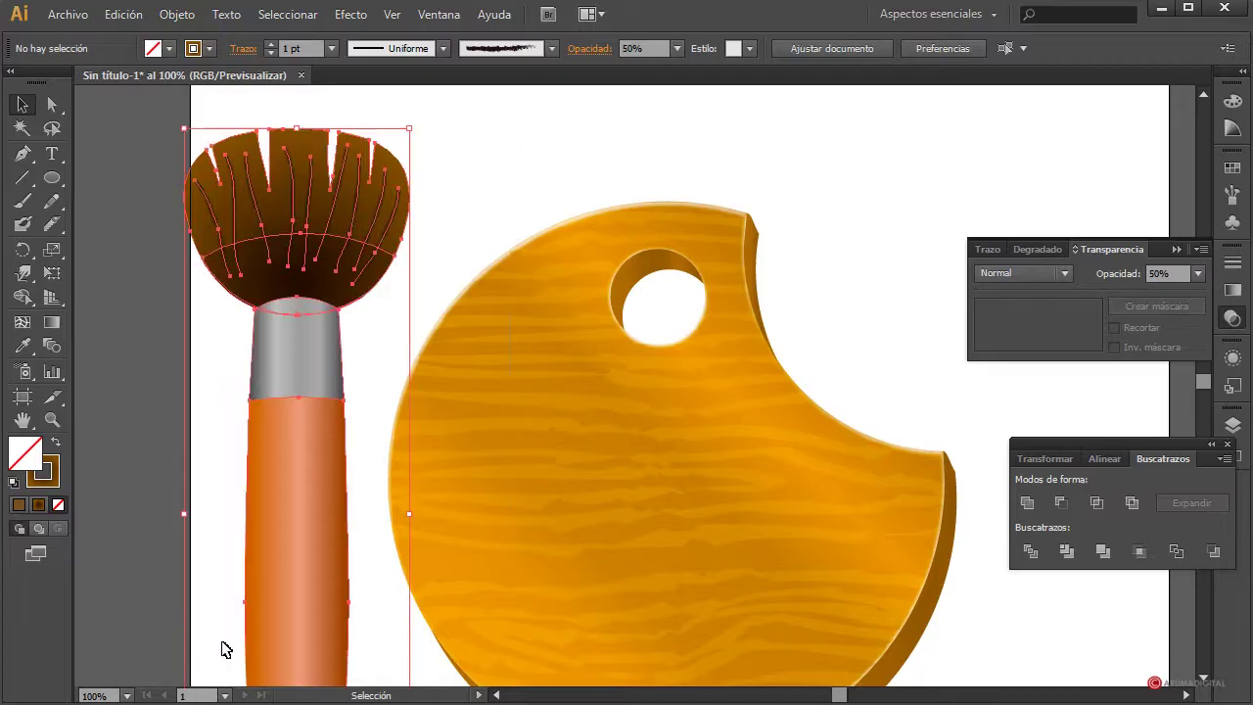
pyautogui.click(191, 8)
pyautogui.click(194, 86)
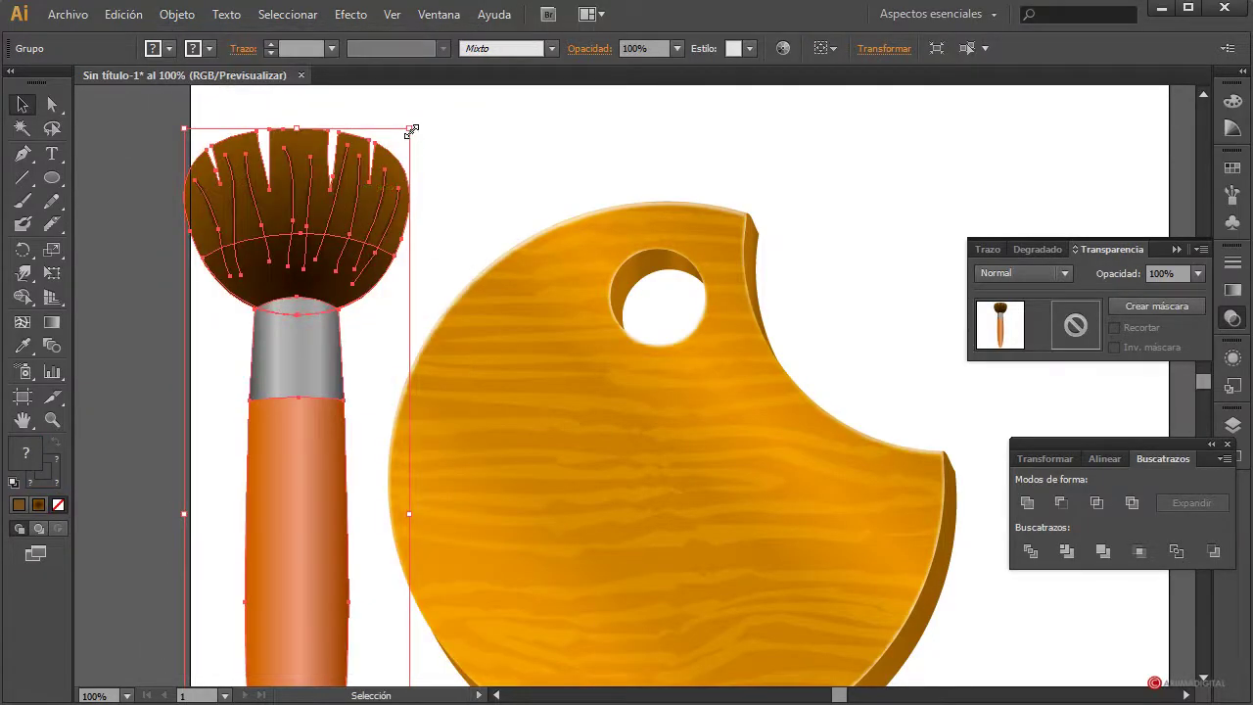
# Shrink the brush group and lay it diagonally across the palette, bristles at lower right.
pyautogui.moveTo(411, 130); pyautogui.dragTo(288, 450)
pyautogui.moveTo(255, 529)
pyautogui.mouseDown()
pyautogui.moveTo(861, 244)
pyautogui.moveTo(873, 261)
pyautogui.mouseUp()
pyautogui.moveTo(917, 177); pyautogui.dragTo(646, 548)
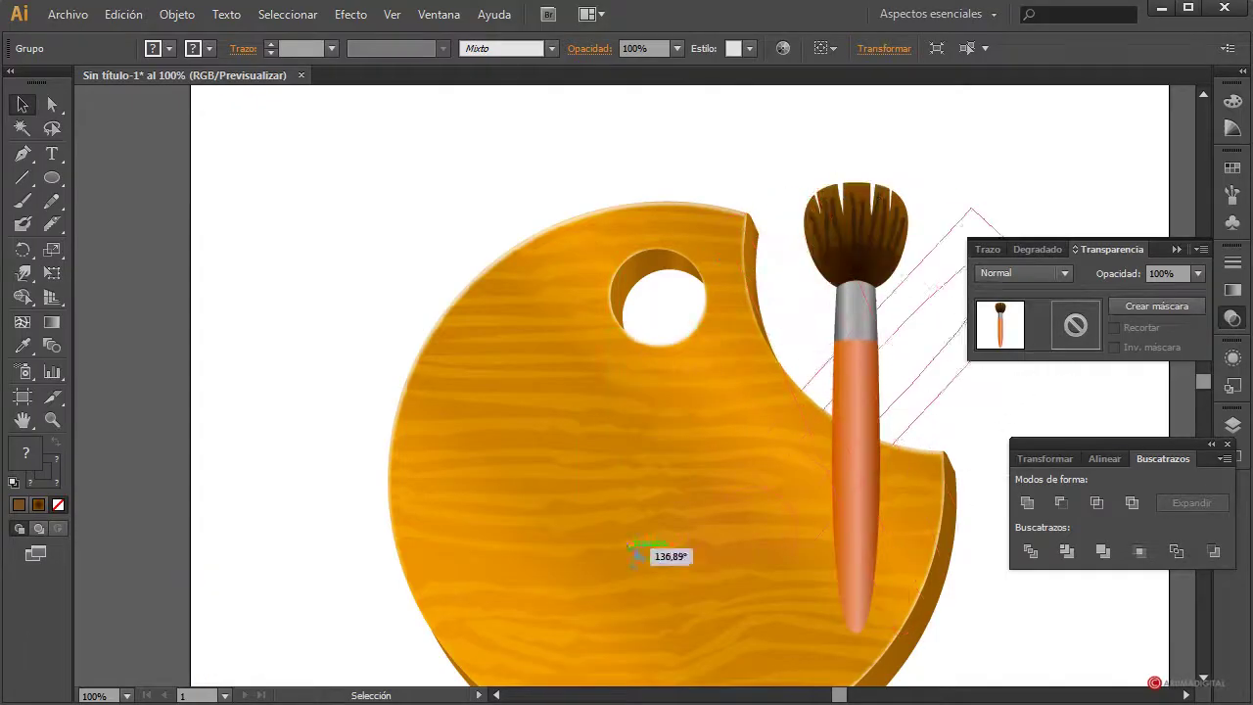
pyautogui.moveTo(827, 433); pyautogui.dragTo(882, 479)
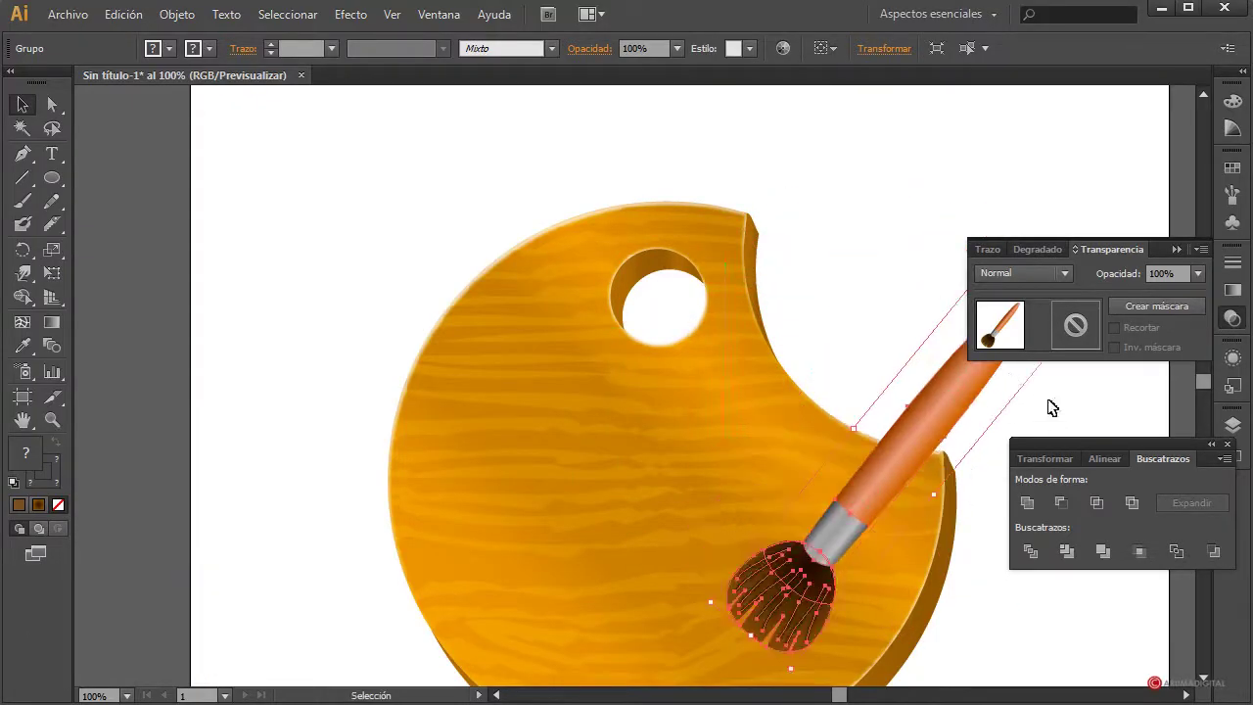
pyautogui.click(791, 350)
pyautogui.click(920, 351)
pyautogui.moveTo(701, 596); pyautogui.dragTo(675, 583)
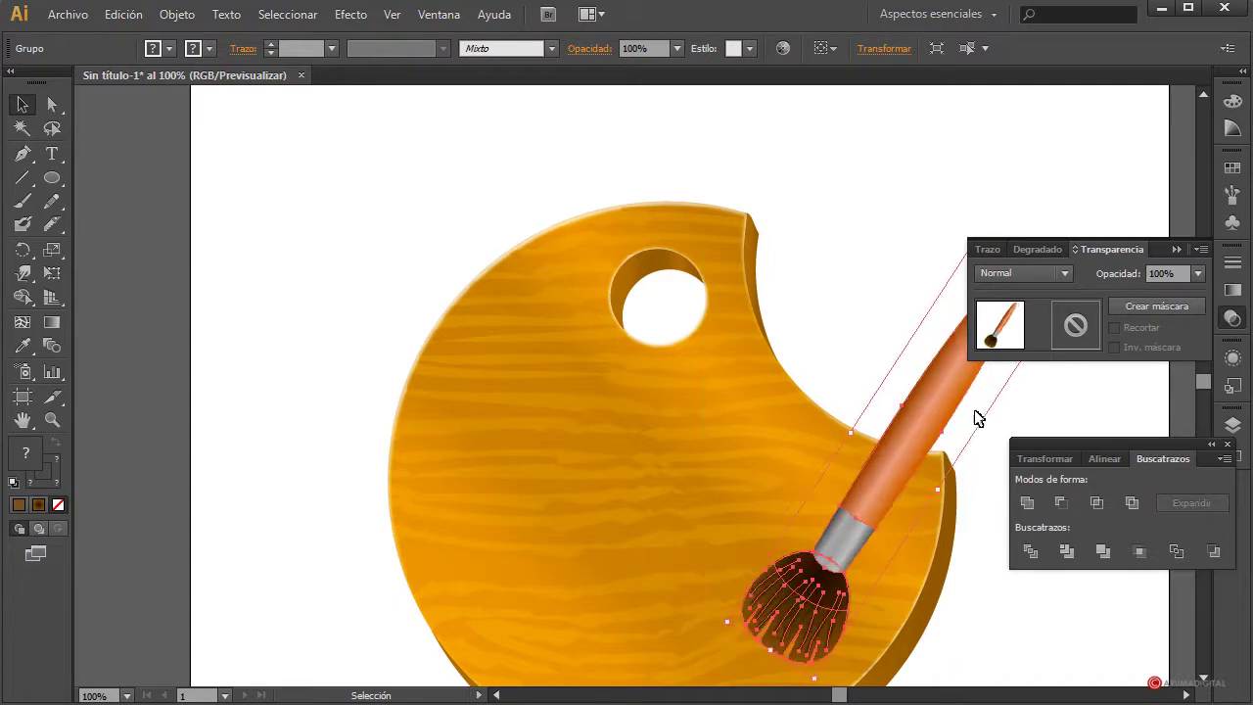
pyautogui.moveTo(979, 416); pyautogui.dragTo(874, 240)
pyautogui.click(874, 240)
pyautogui.scroll(-2, 693, 363)
pyautogui.scroll(-1, 401, 395)
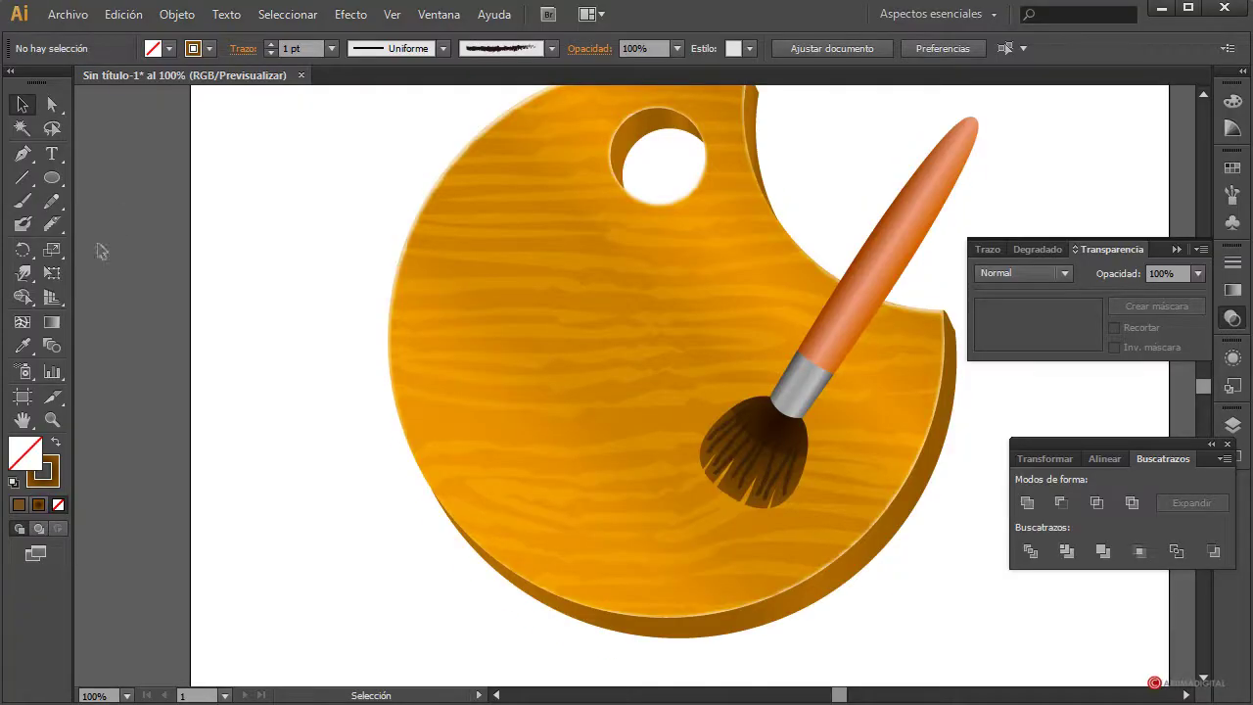
# Draw three clusters of overlapping circles with the Ellipse tool and select the upper-left cluster.
pyautogui.click(51, 178)
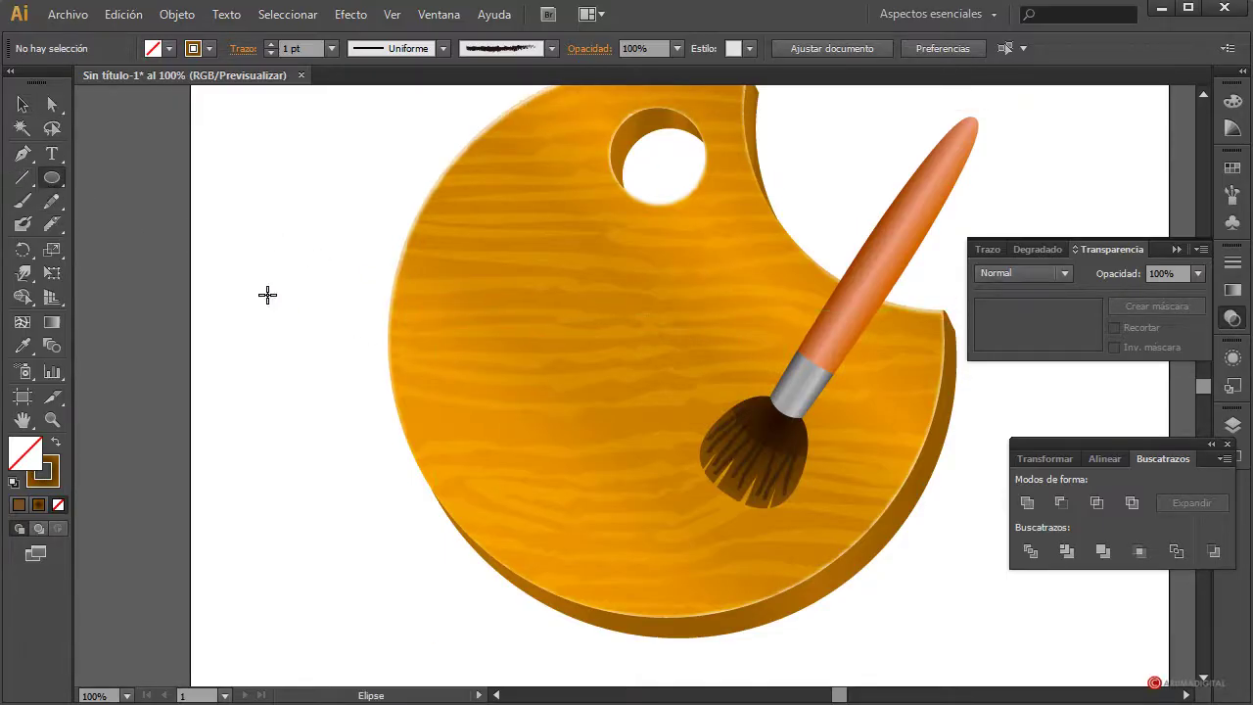
pyautogui.moveTo(291, 310); pyautogui.dragTo(364, 376)
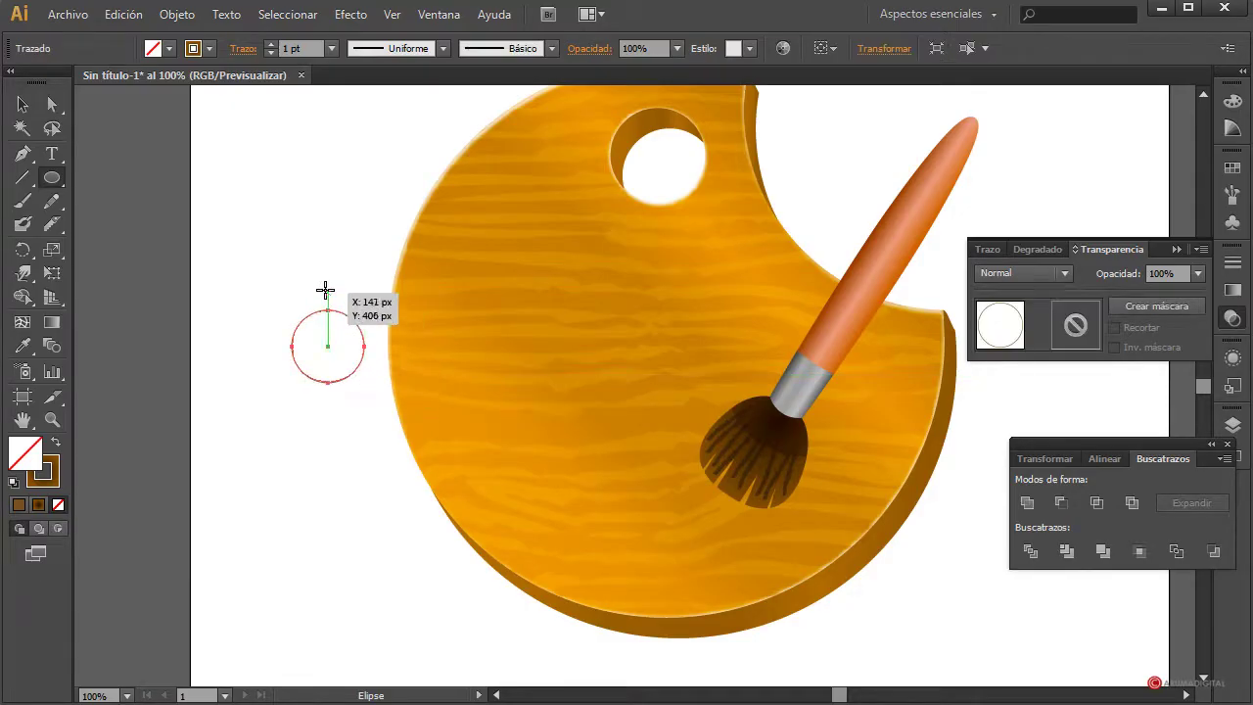
pyautogui.moveTo(324, 290)
pyautogui.mouseDown()
pyautogui.moveTo(378, 346)
pyautogui.moveTo(382, 375)
pyautogui.mouseUp()
pyautogui.moveTo(293, 457); pyautogui.dragTo(380, 544)
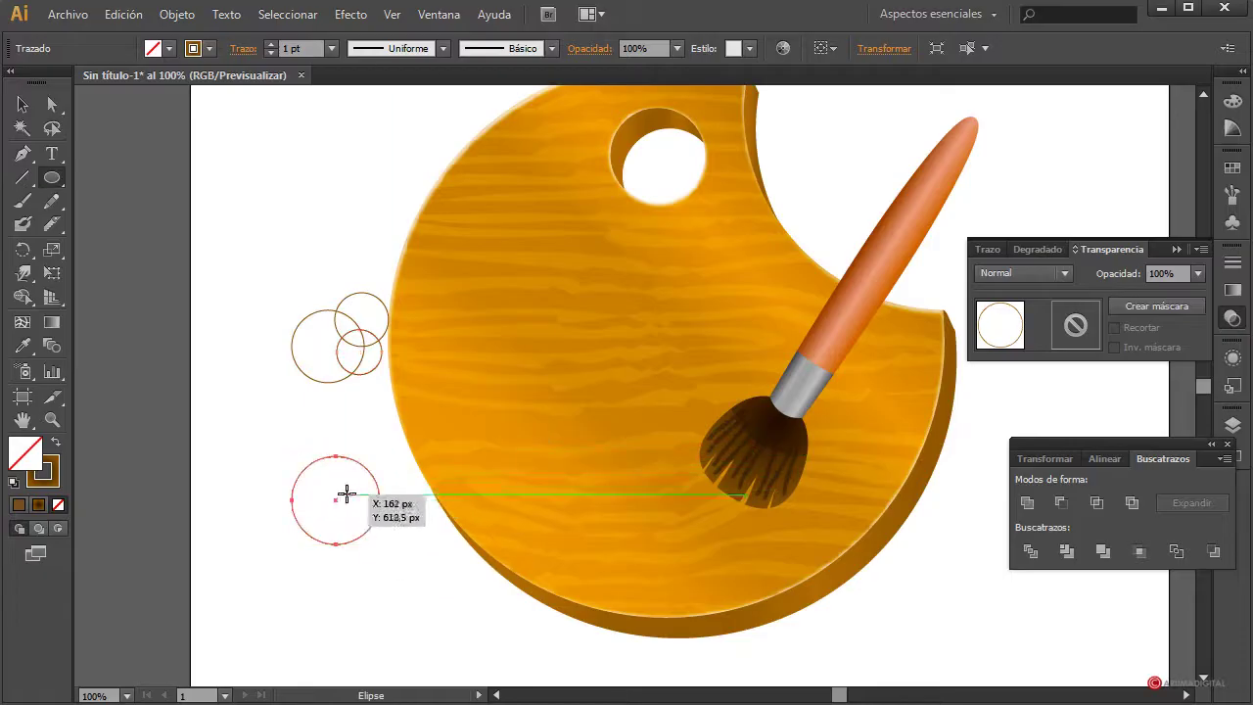
pyautogui.moveTo(345, 501); pyautogui.dragTo(400, 556)
pyautogui.moveTo(276, 469); pyautogui.dragTo(332, 520)
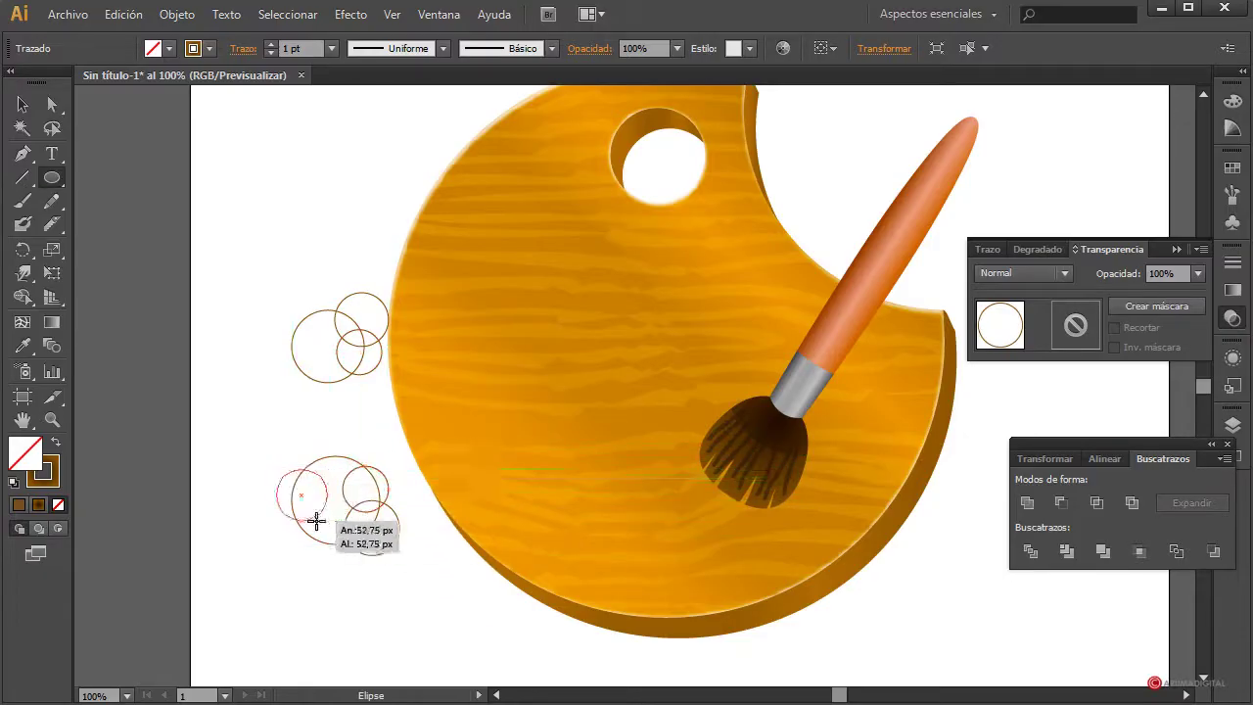
pyautogui.moveTo(463, 440); pyautogui.dragTo(541, 519)
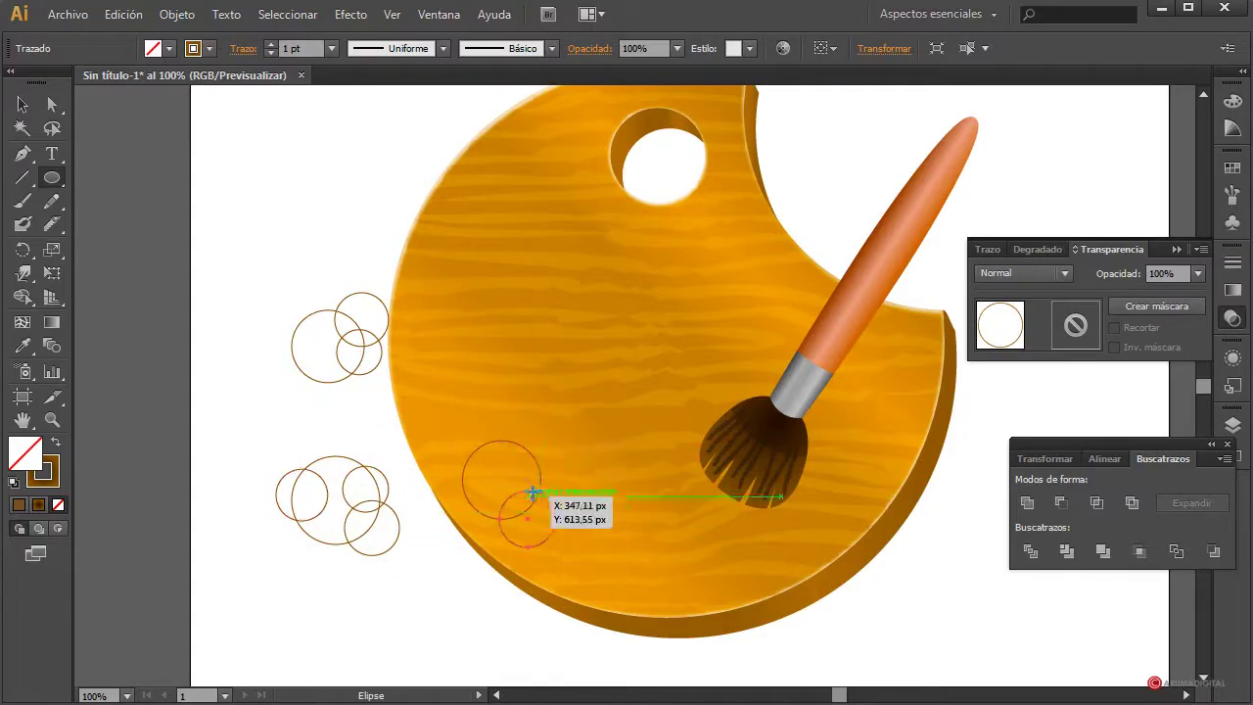
pyautogui.moveTo(520, 475); pyautogui.dragTo(578, 534)
pyautogui.moveTo(446, 478); pyautogui.dragTo(501, 537)
pyautogui.click(20, 106)
pyautogui.moveTo(200, 227); pyautogui.dragTo(391, 386)
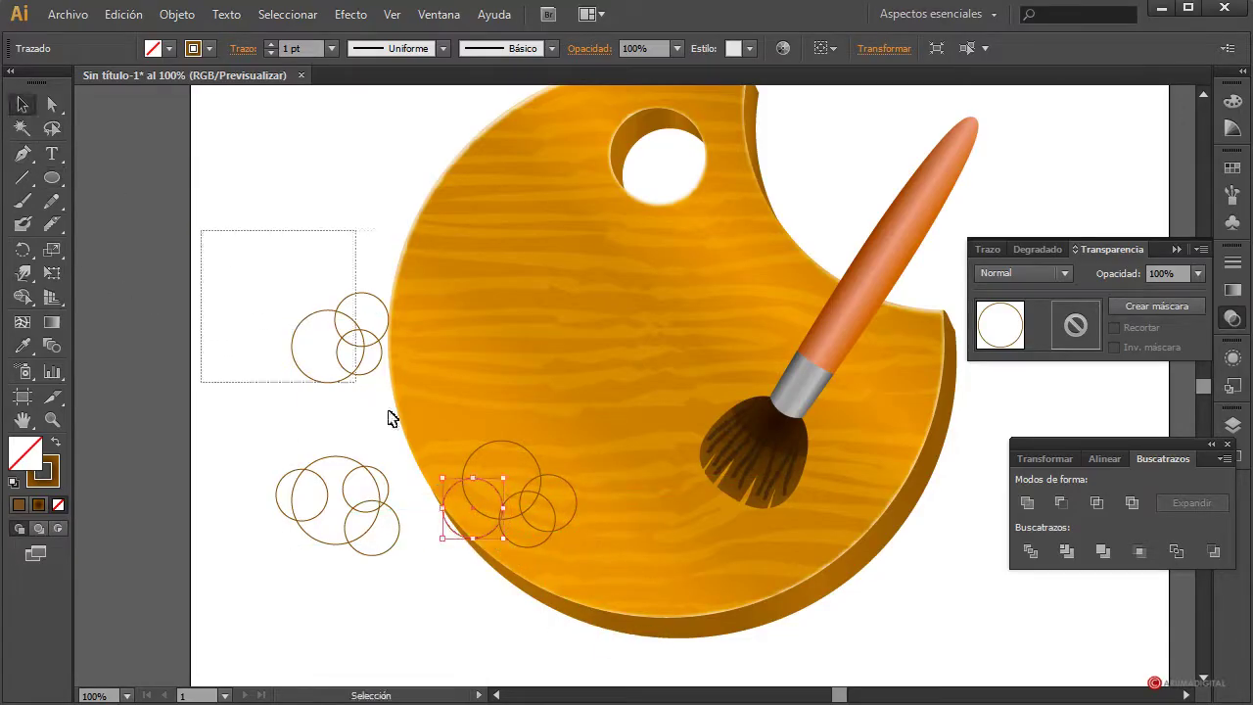
# Unite each of the three circle clusters into a single cloud shape.
pyautogui.click(1028, 503)
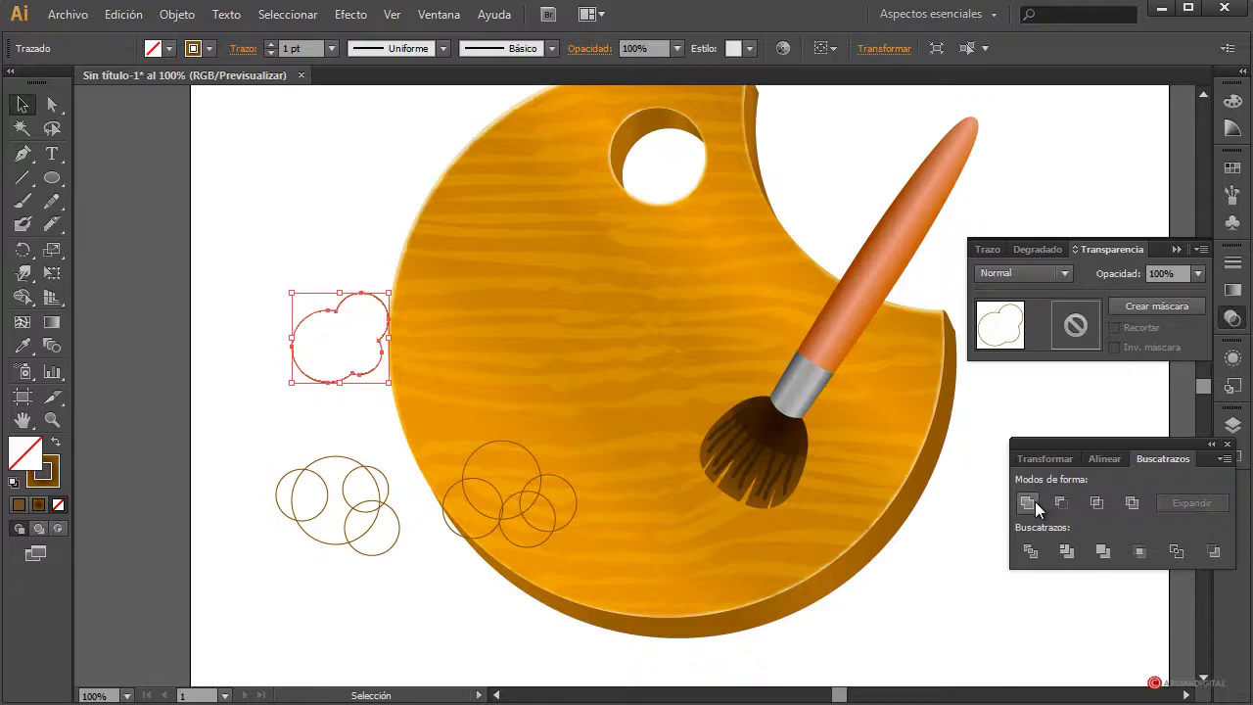
pyautogui.moveTo(460, 437); pyautogui.dragTo(767, 590)
pyautogui.click(1026, 502)
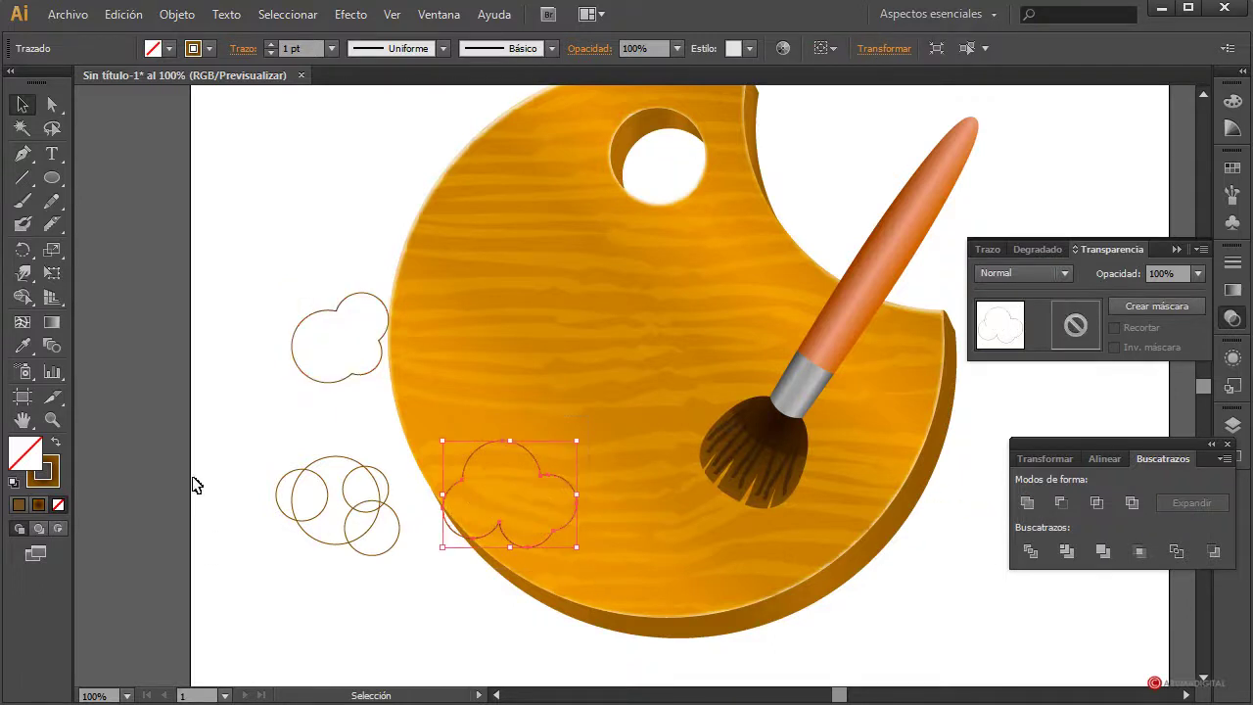
pyautogui.moveTo(268, 437); pyautogui.dragTo(422, 579)
pyautogui.click(1026, 502)
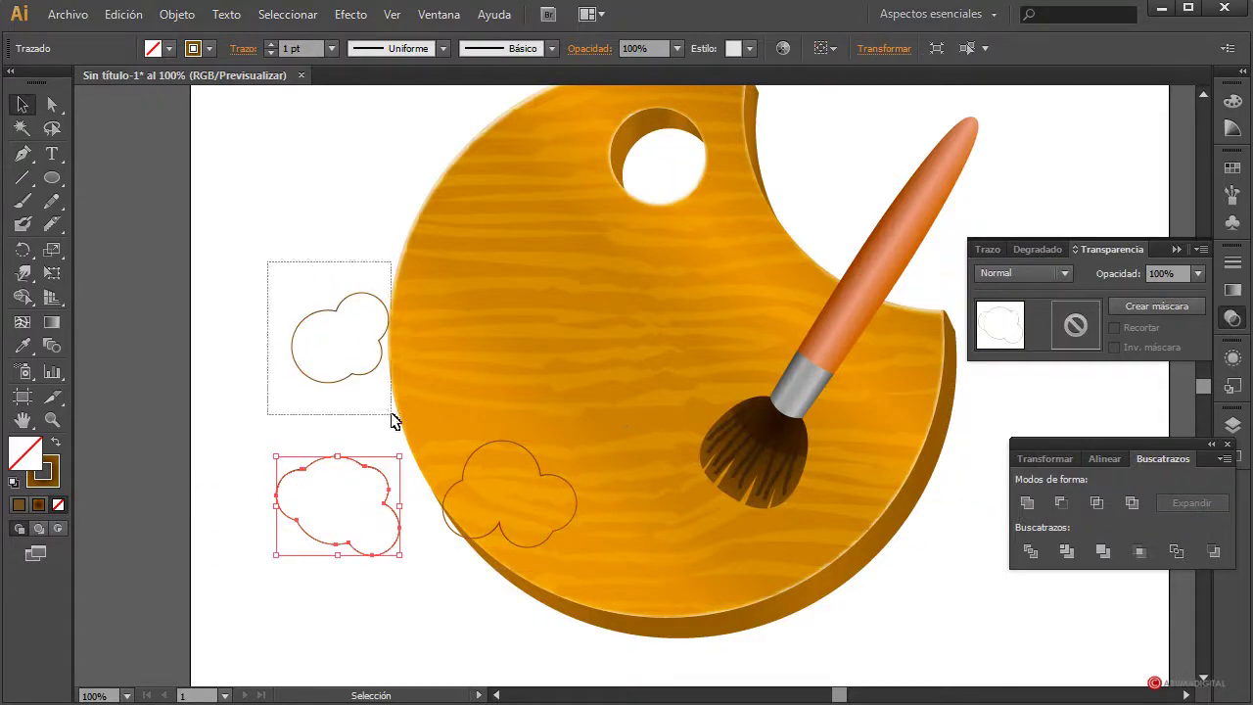
# Fill the upper-left cloud with cyan and set its stroke to None.
pyautogui.moveTo(265, 260); pyautogui.dragTo(392, 417)
pyautogui.click(169, 48)
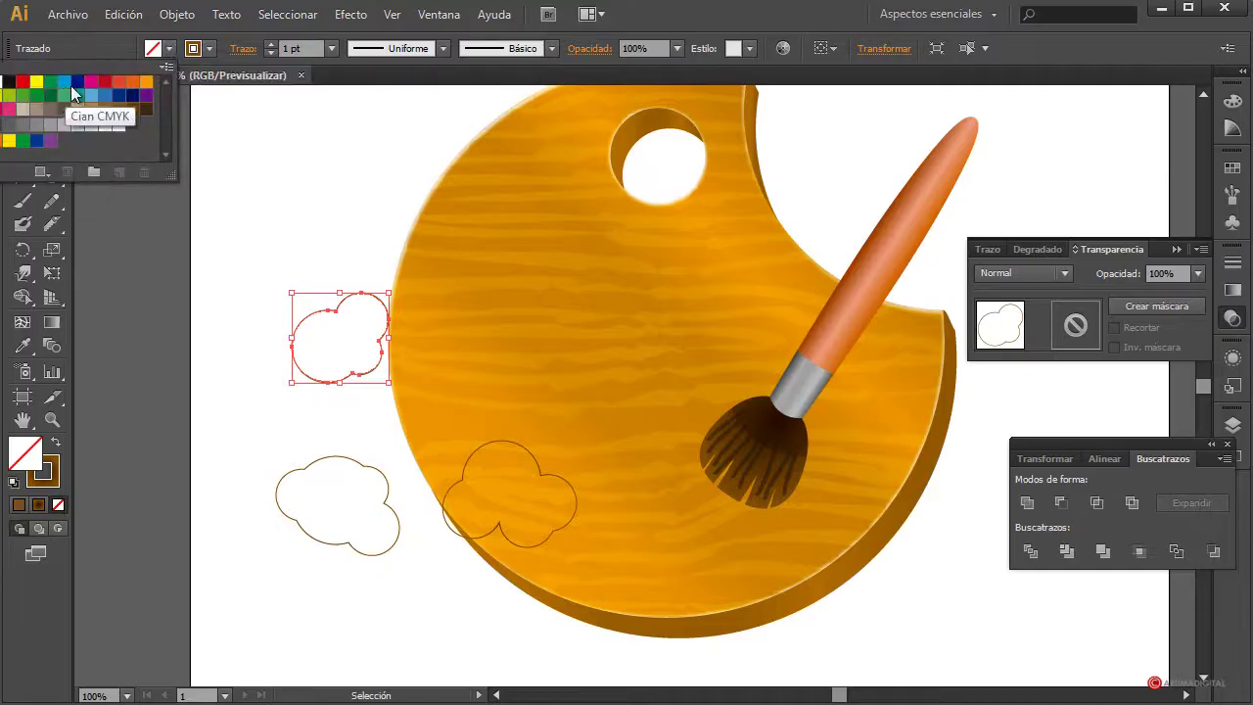
pyautogui.click(64, 81)
pyautogui.click(344, 167)
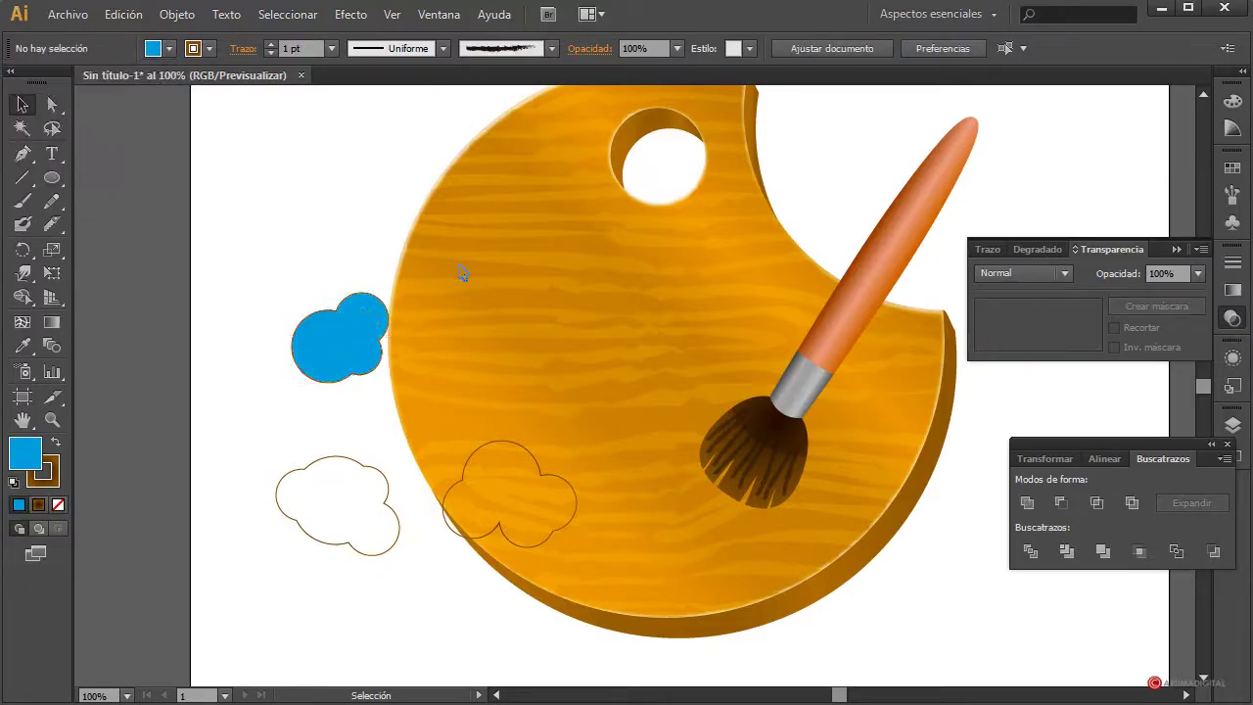
pyautogui.click(338, 338)
pyautogui.click(209, 48)
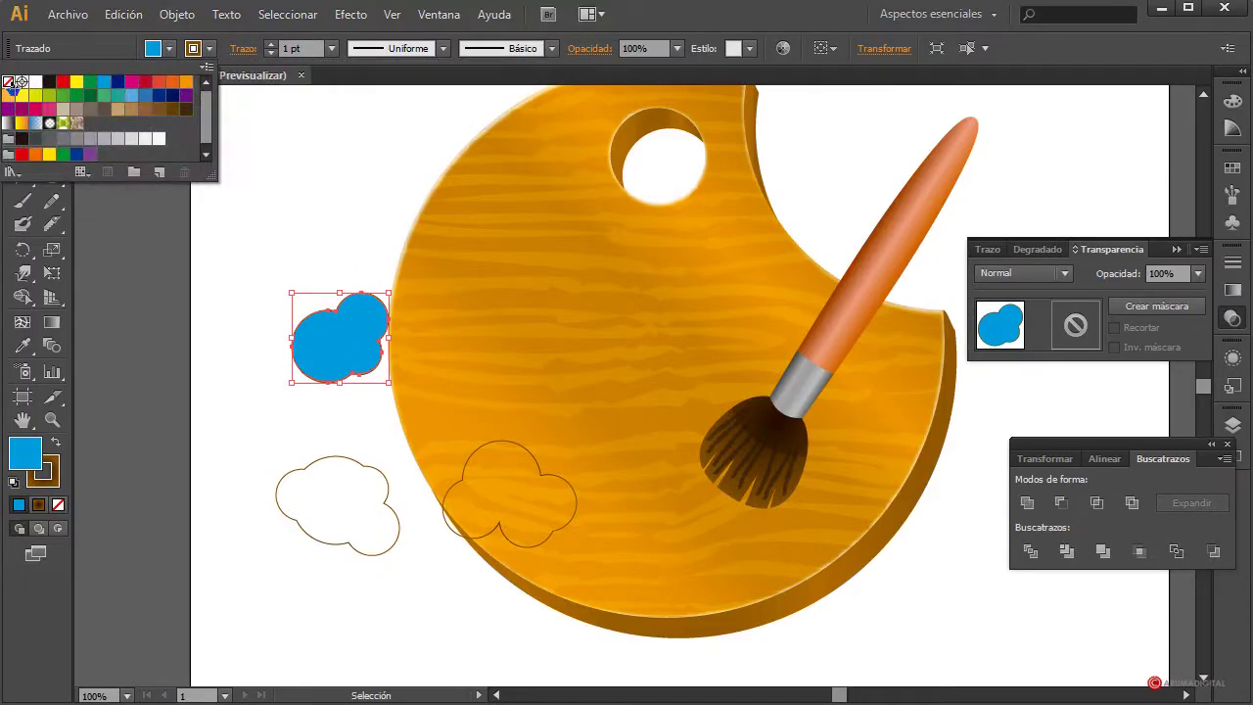
pyautogui.click(8, 81)
pyautogui.click(281, 190)
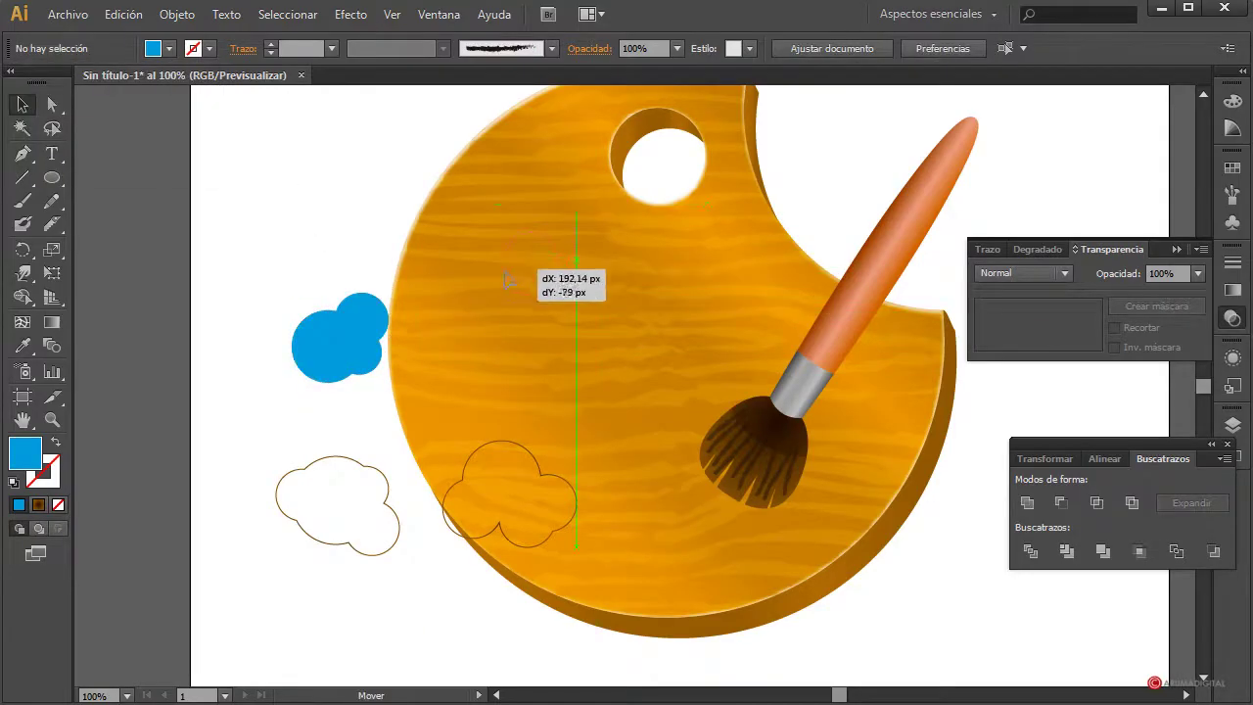
# Move the blue cloud onto the palette's upper left and enlarge it.
pyautogui.moveTo(382, 327); pyautogui.dragTo(551, 267)
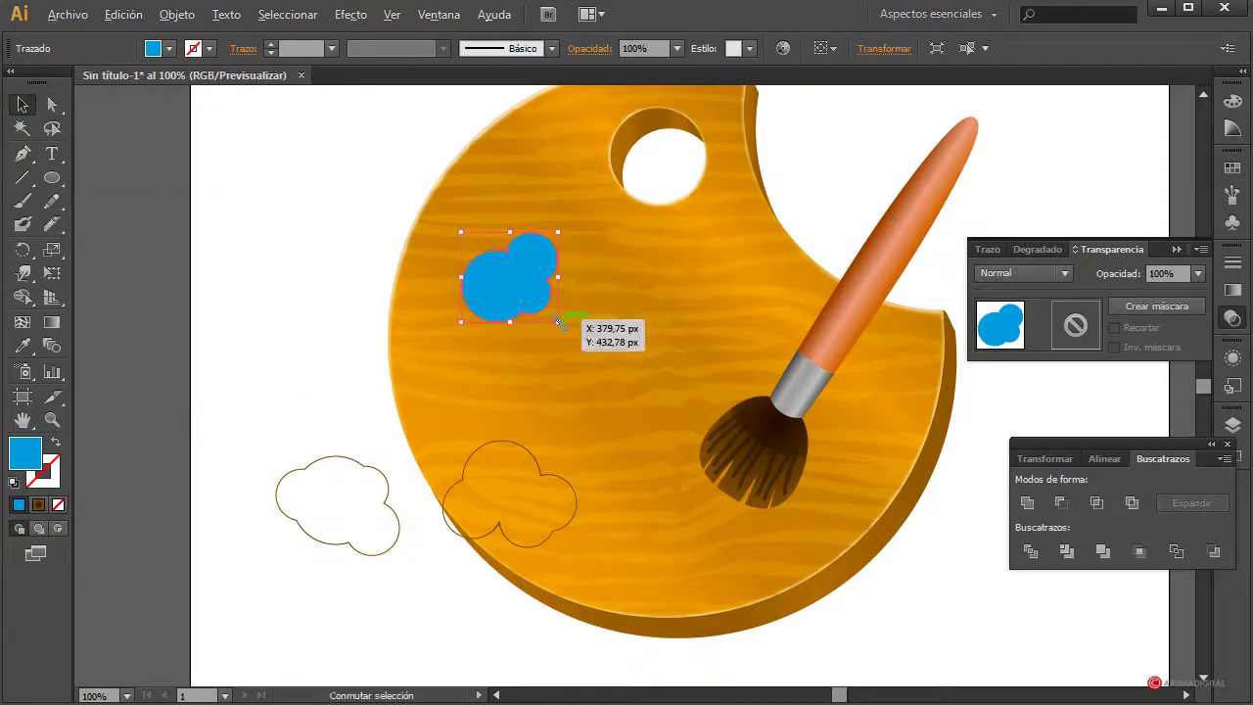
pyautogui.moveTo(558, 321); pyautogui.dragTo(583, 341)
pyautogui.click(247, 355)
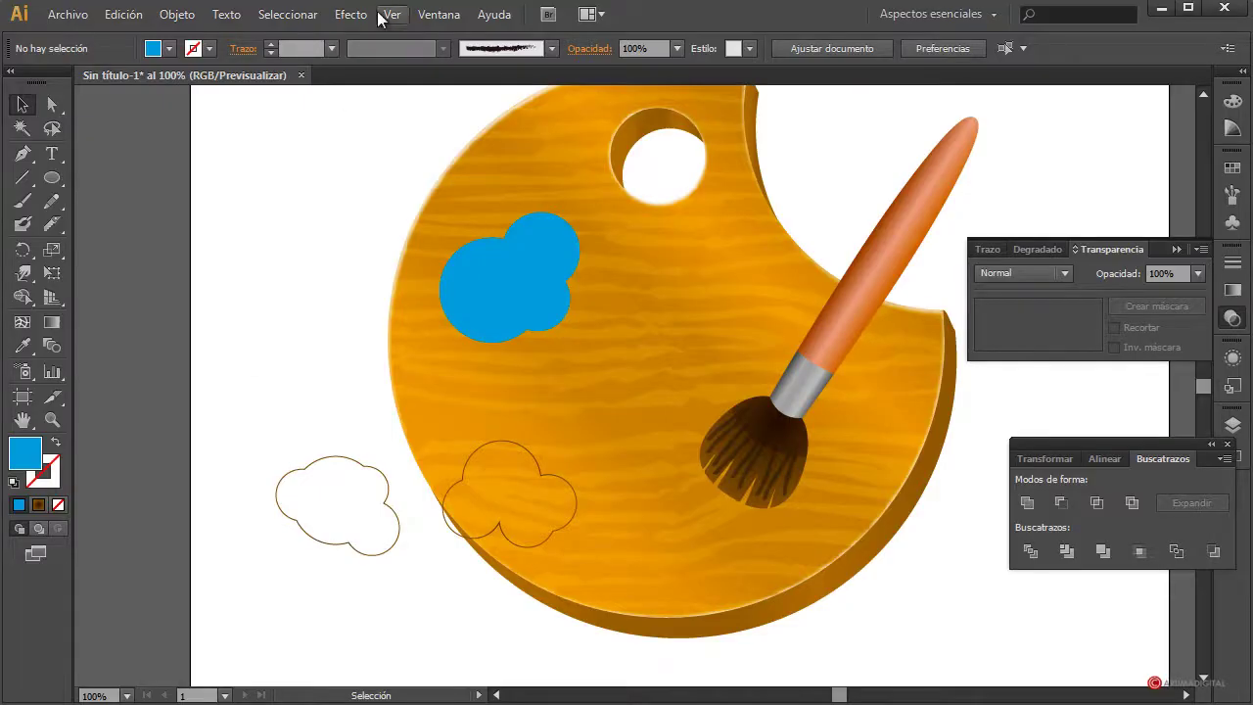
# Start an Inner Glow effect on the blue blob with Multiply mode and black colour.
pyautogui.click(486, 283)
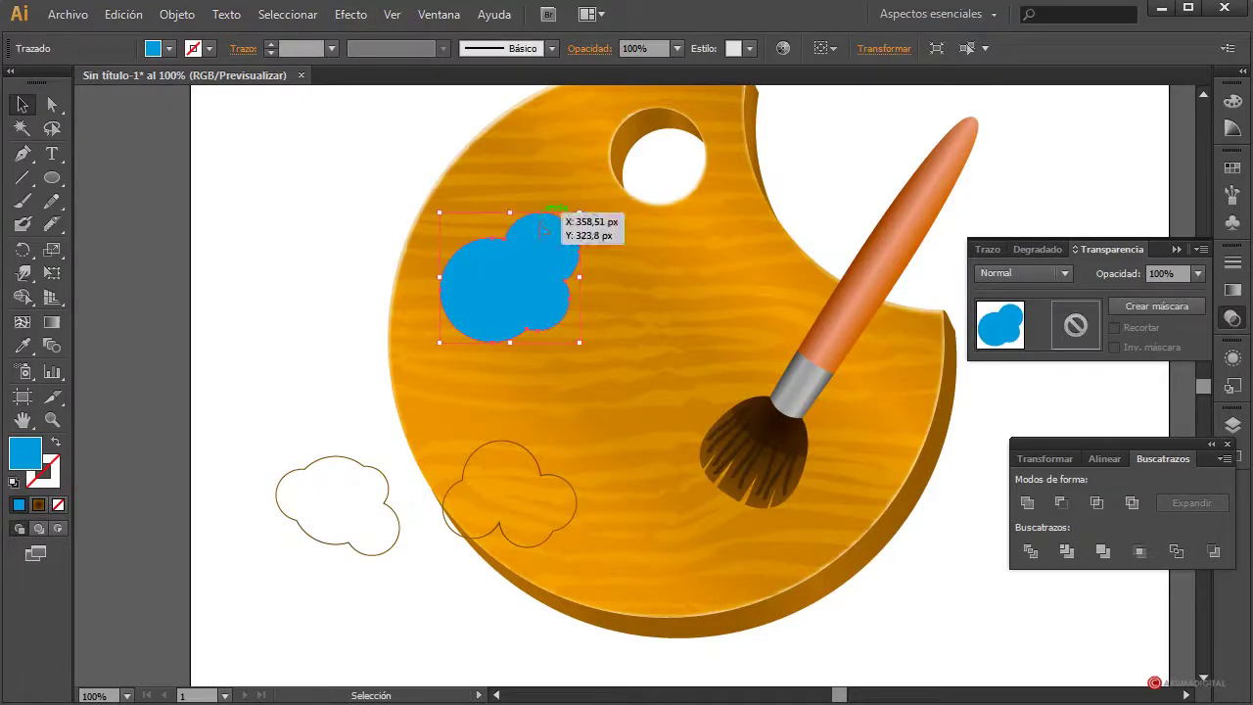
pyautogui.click(350, 16)
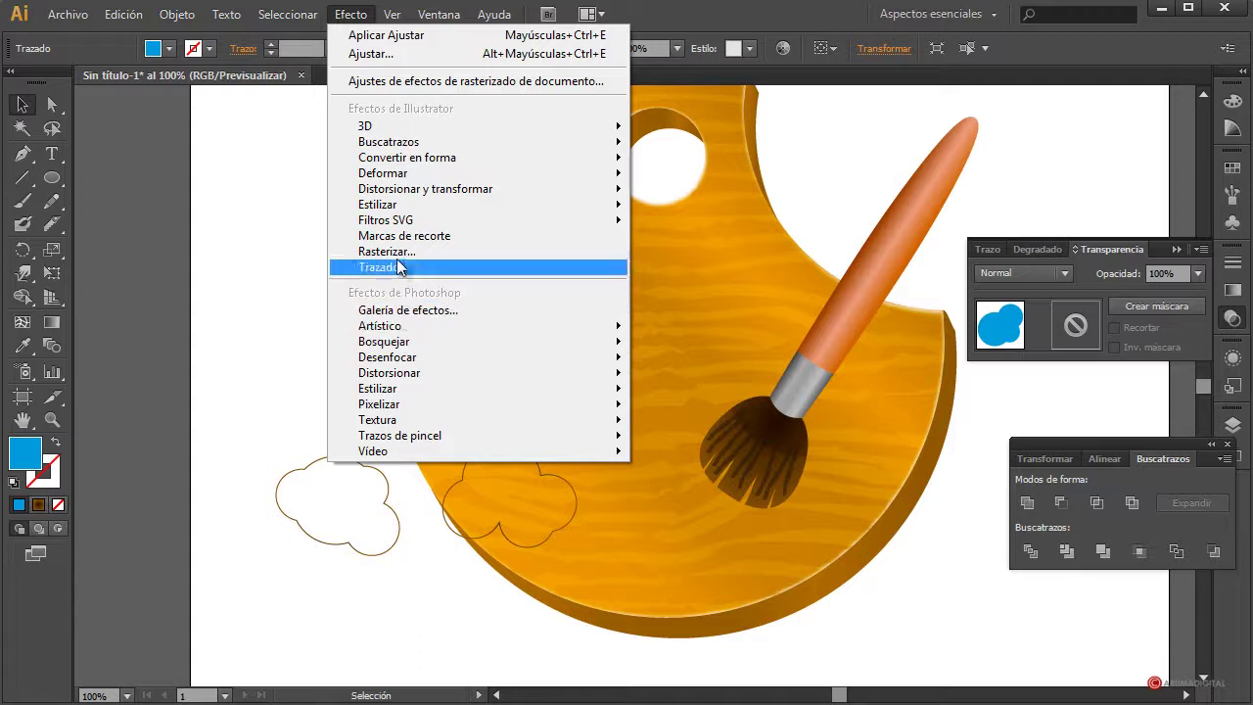
pyautogui.moveTo(378, 203)
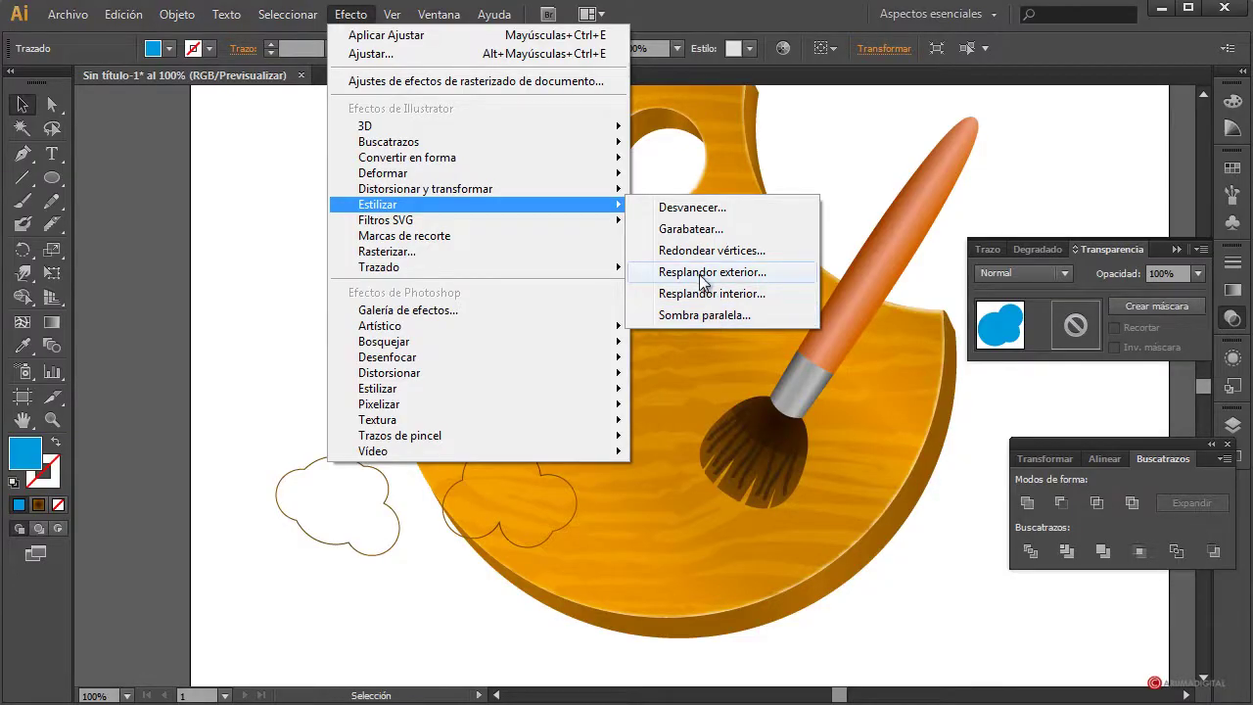
pyautogui.click(711, 293)
pyautogui.click(812, 451)
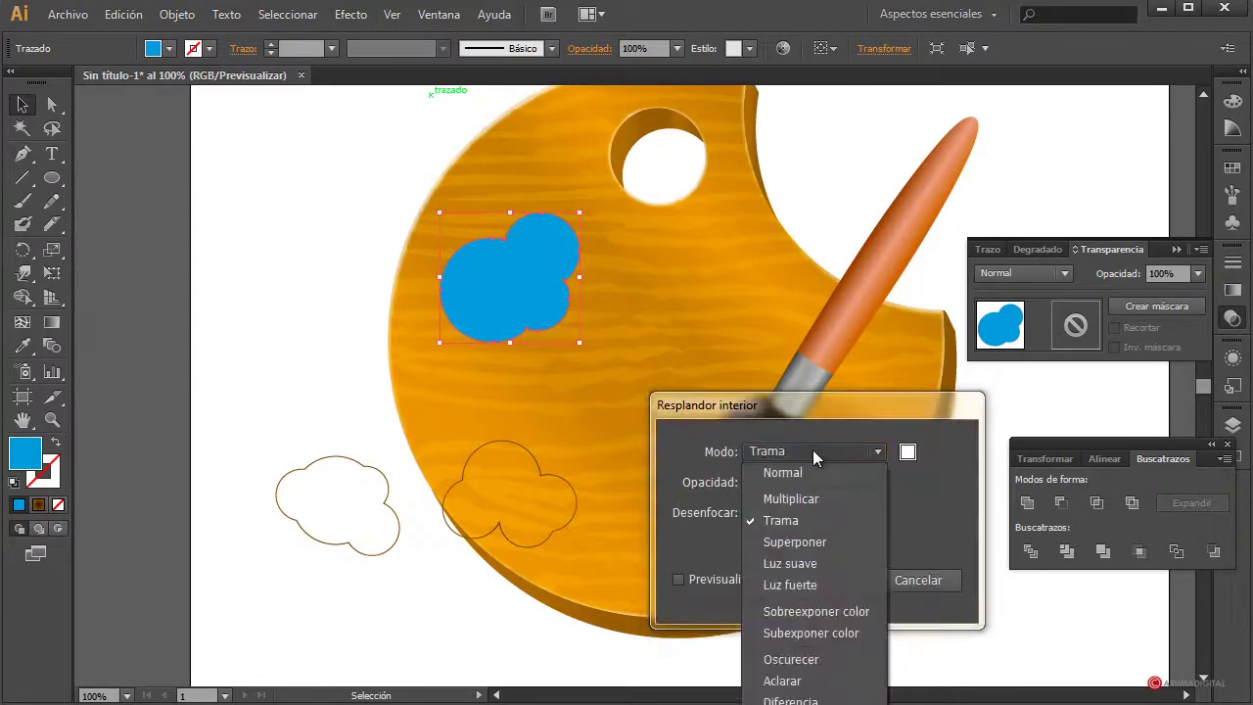
pyautogui.click(796, 499)
pyautogui.click(907, 452)
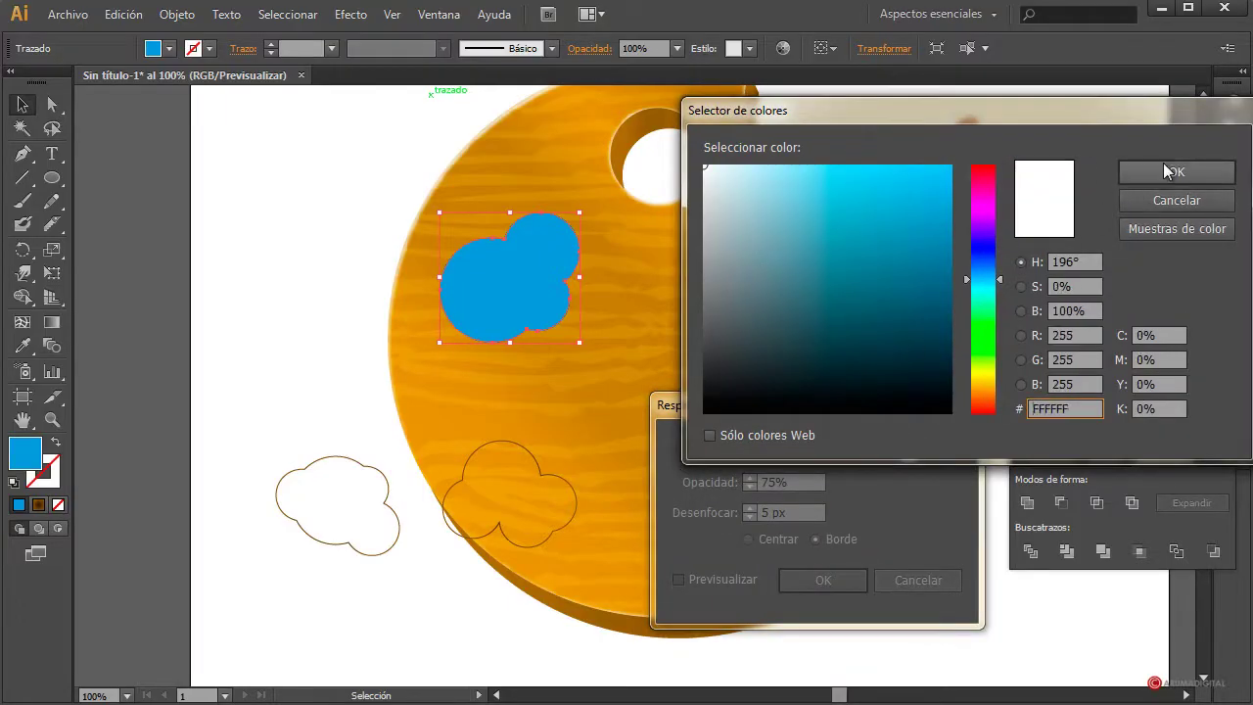
pyautogui.click(741, 378)
pyautogui.moveTo(742, 377); pyautogui.dragTo(721, 414)
pyautogui.click(1201, 171)
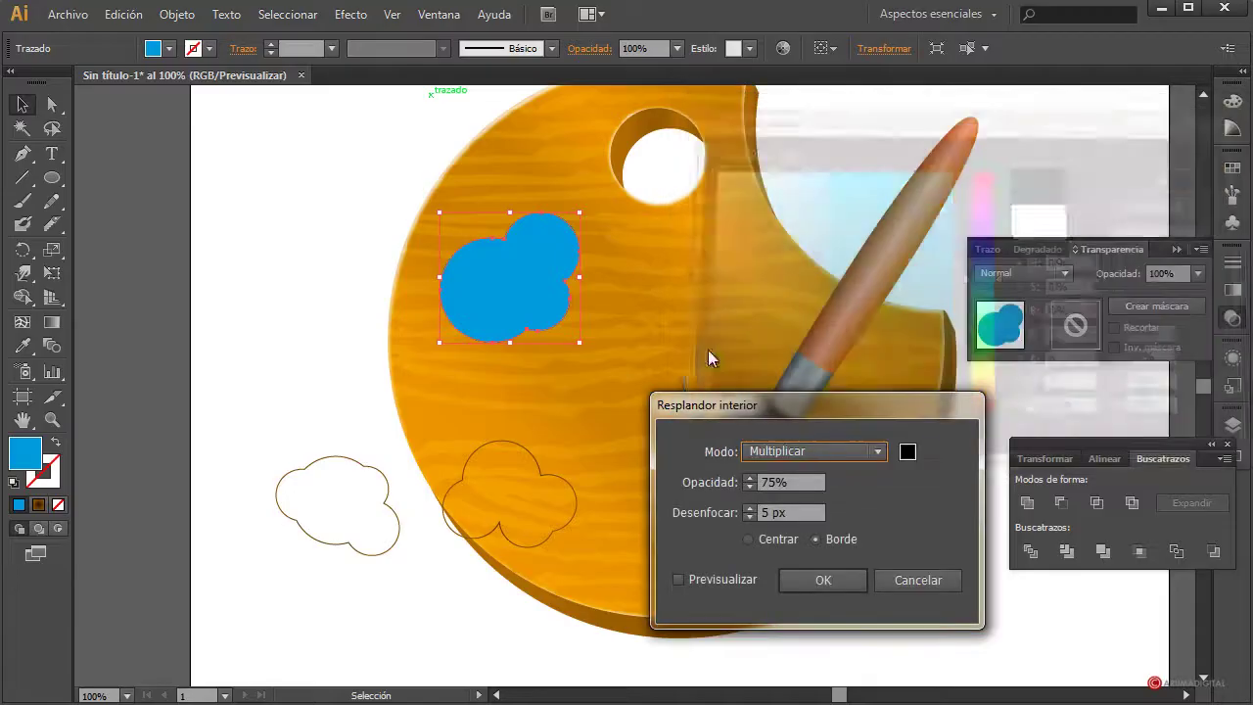
# Set the inner glow blur to 25 px and opacity to 25%, then apply it.
pyautogui.click(678, 579)
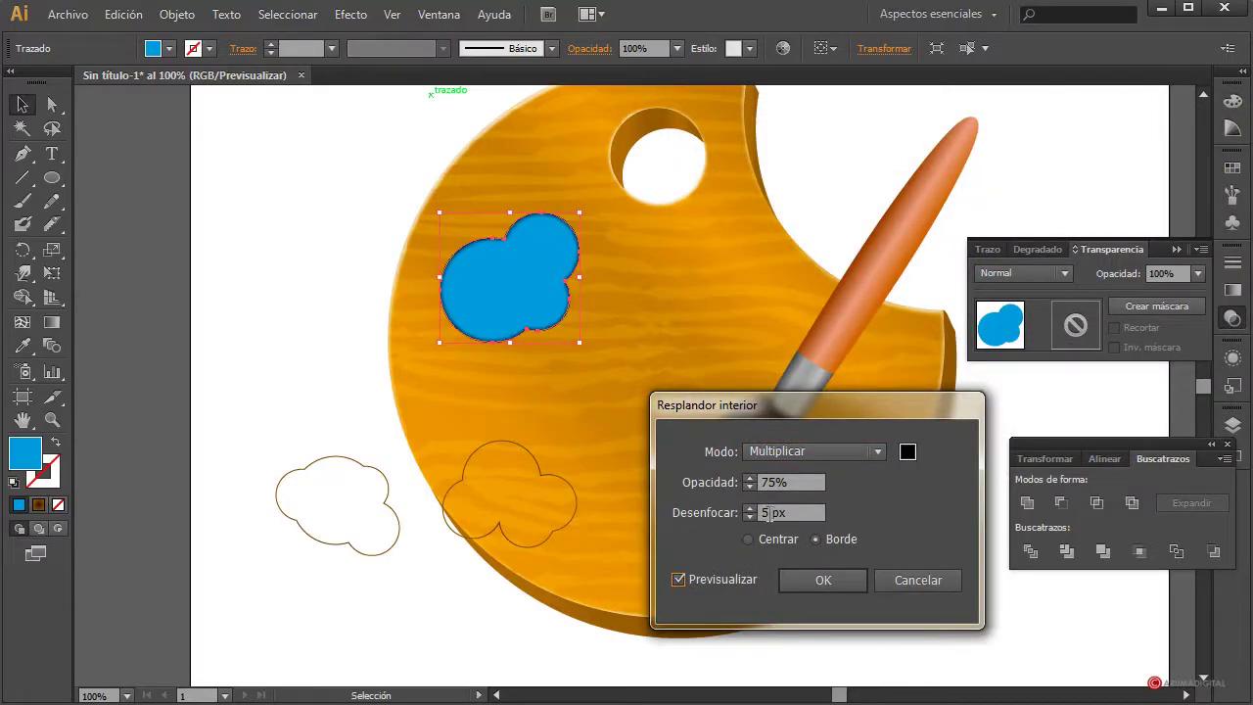
pyautogui.doubleClick(766, 513)
pyautogui.write('25')
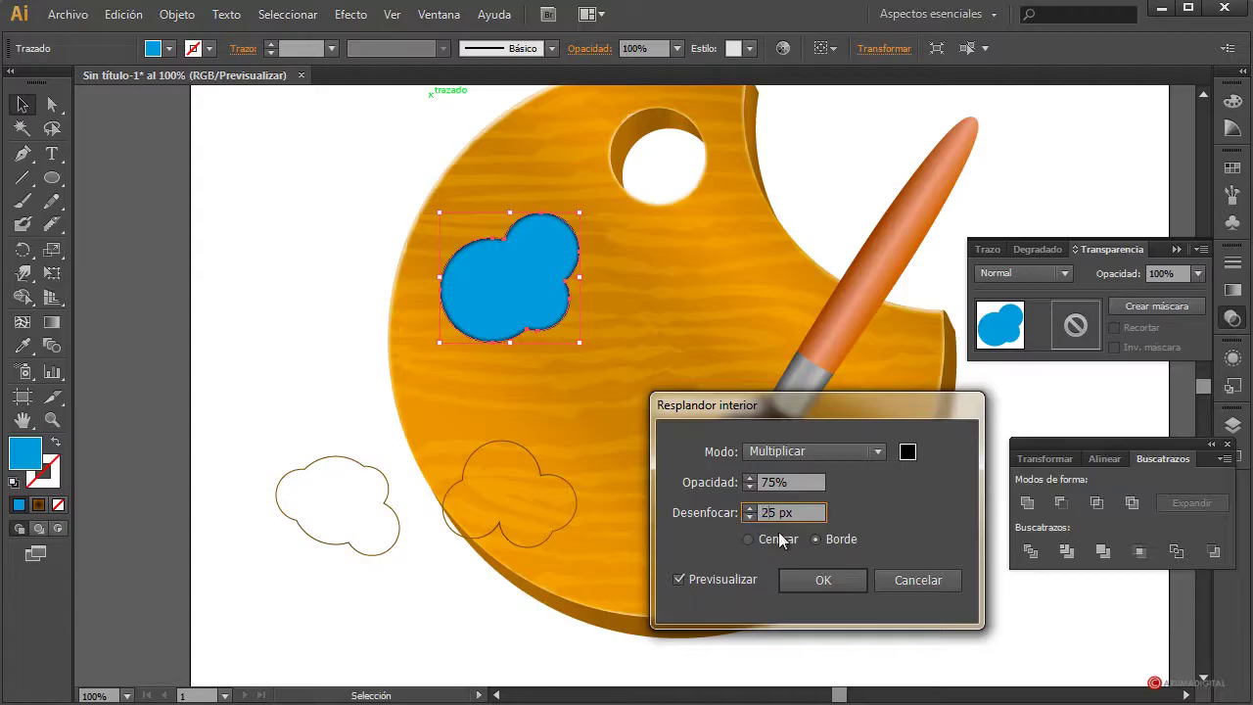
pyautogui.click(824, 482)
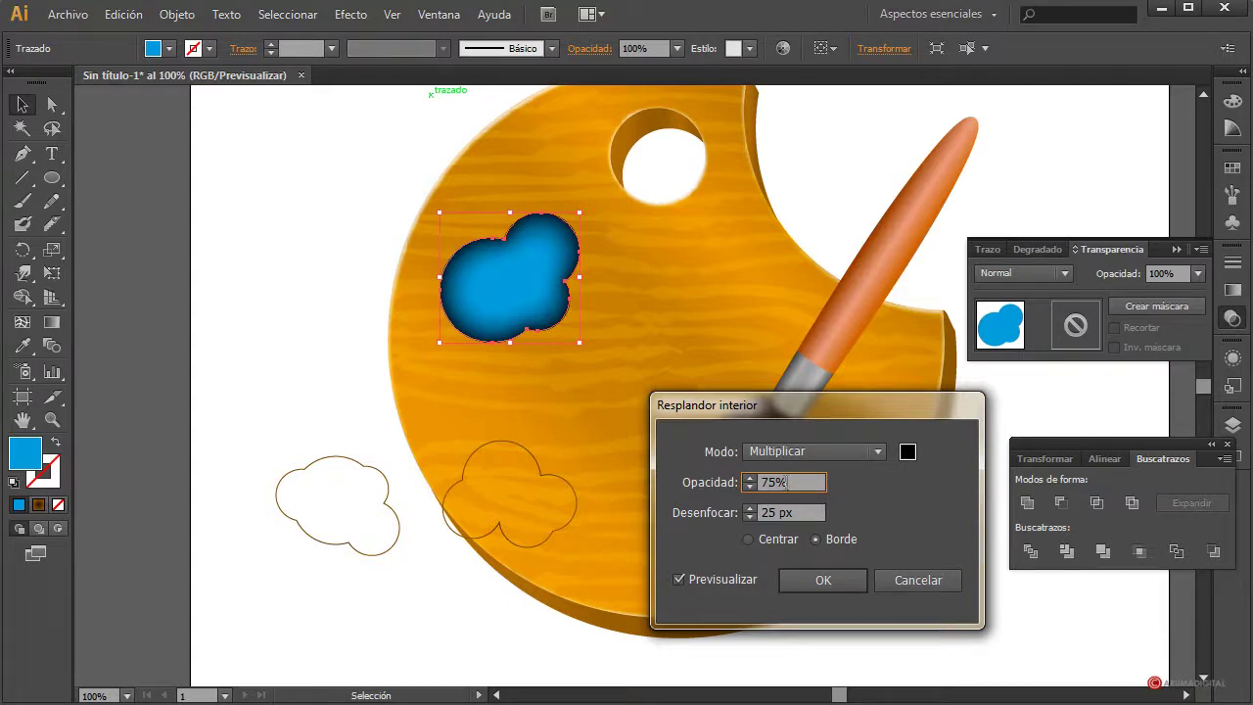
pyautogui.doubleClick(773, 482)
pyautogui.write('25')
pyautogui.click(803, 512)
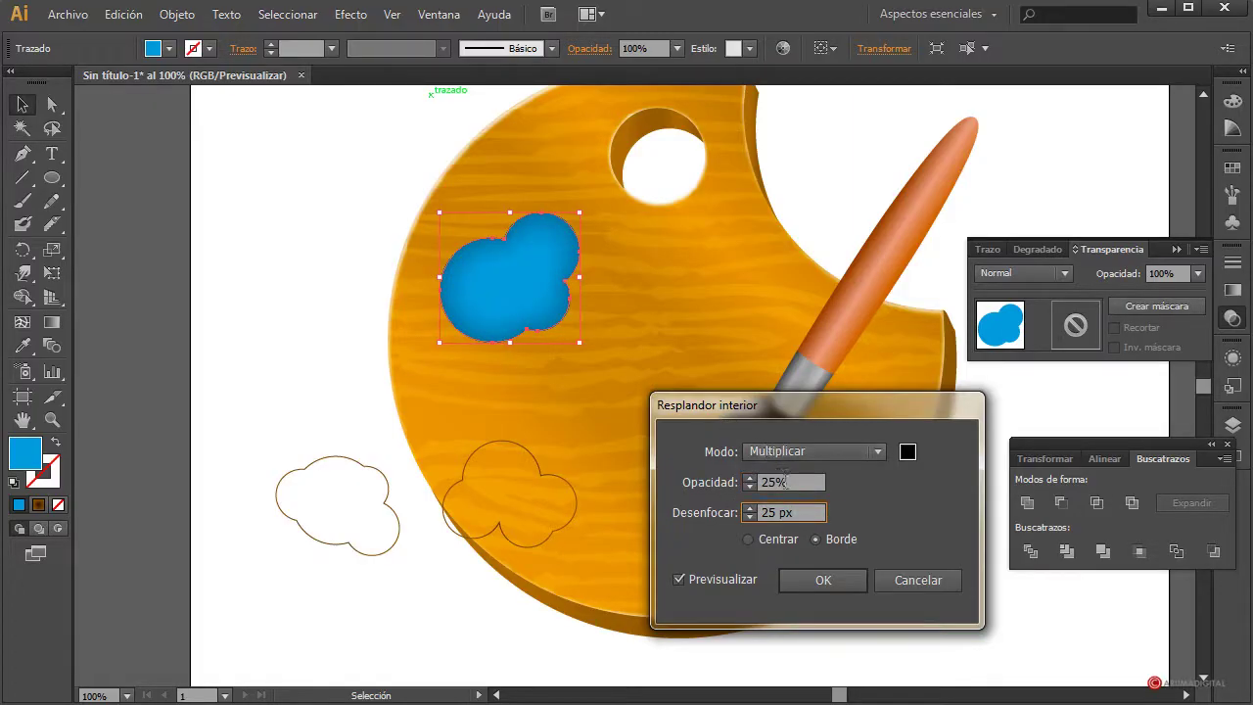
pyautogui.click(828, 583)
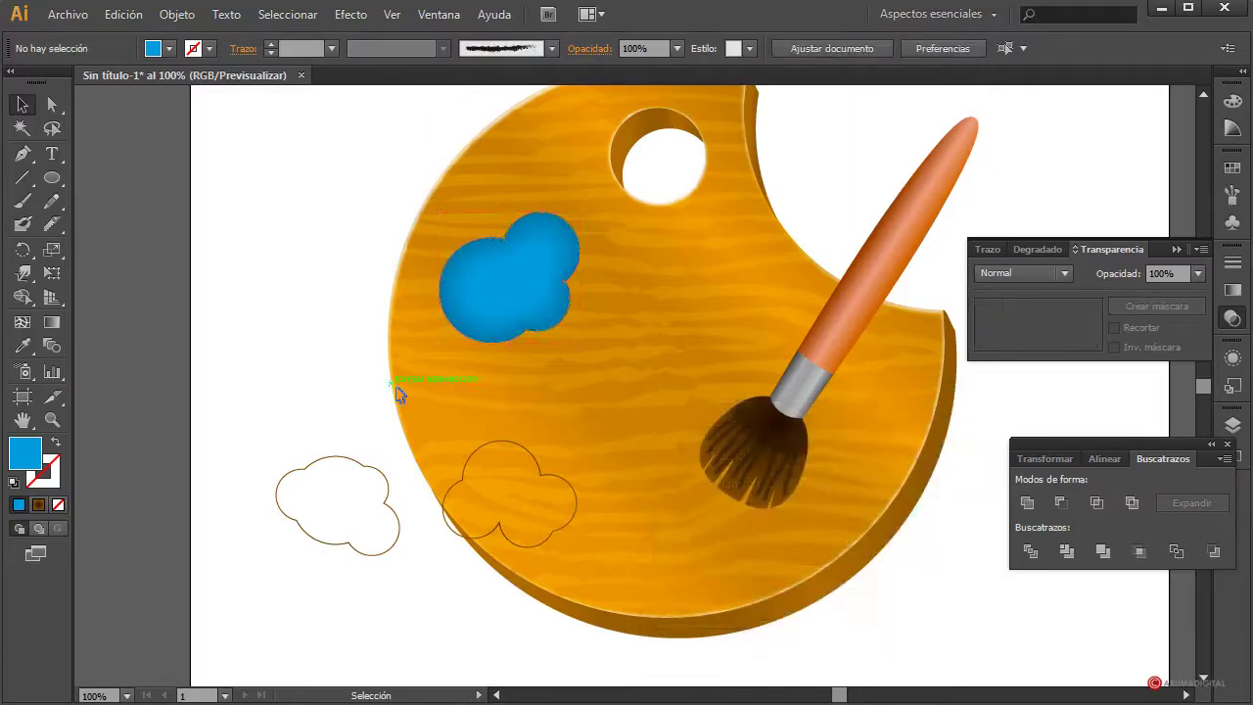
# Paste a copy of the blob in front, shrink it into the upper right, and fill it white.
pyautogui.press('a')
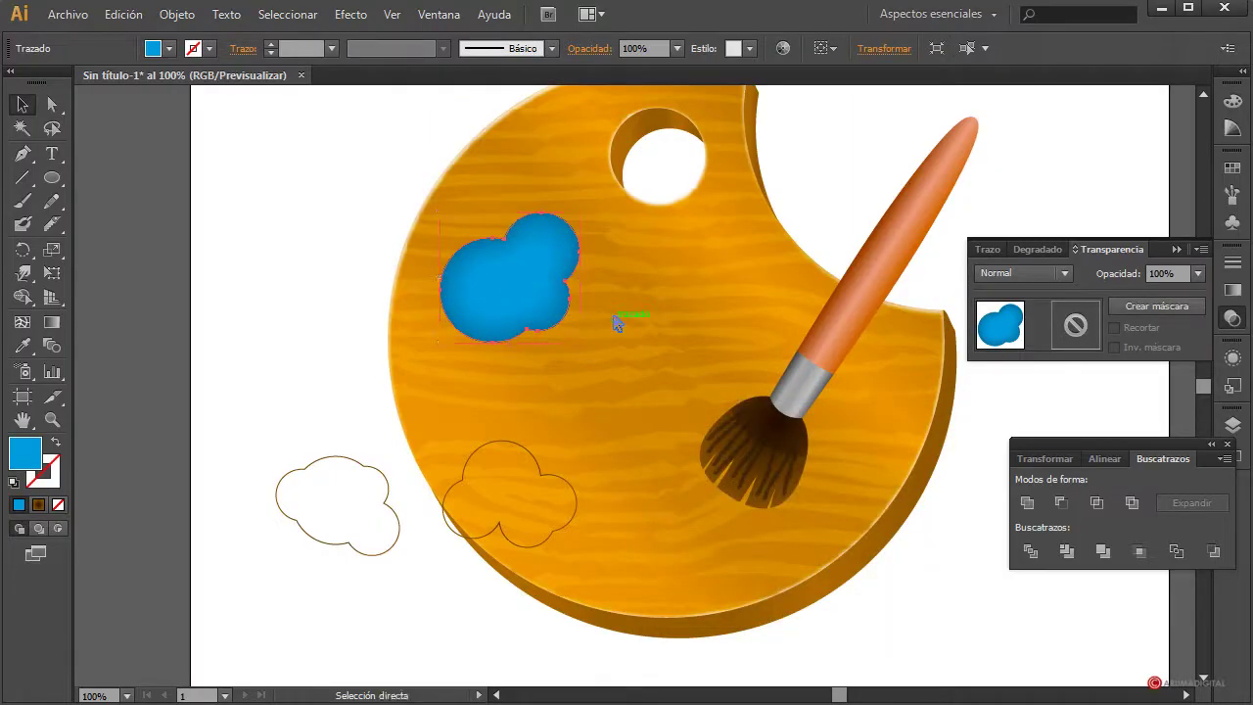
pyautogui.press('v')
pyautogui.moveTo(580, 216); pyautogui.dragTo(530, 269)
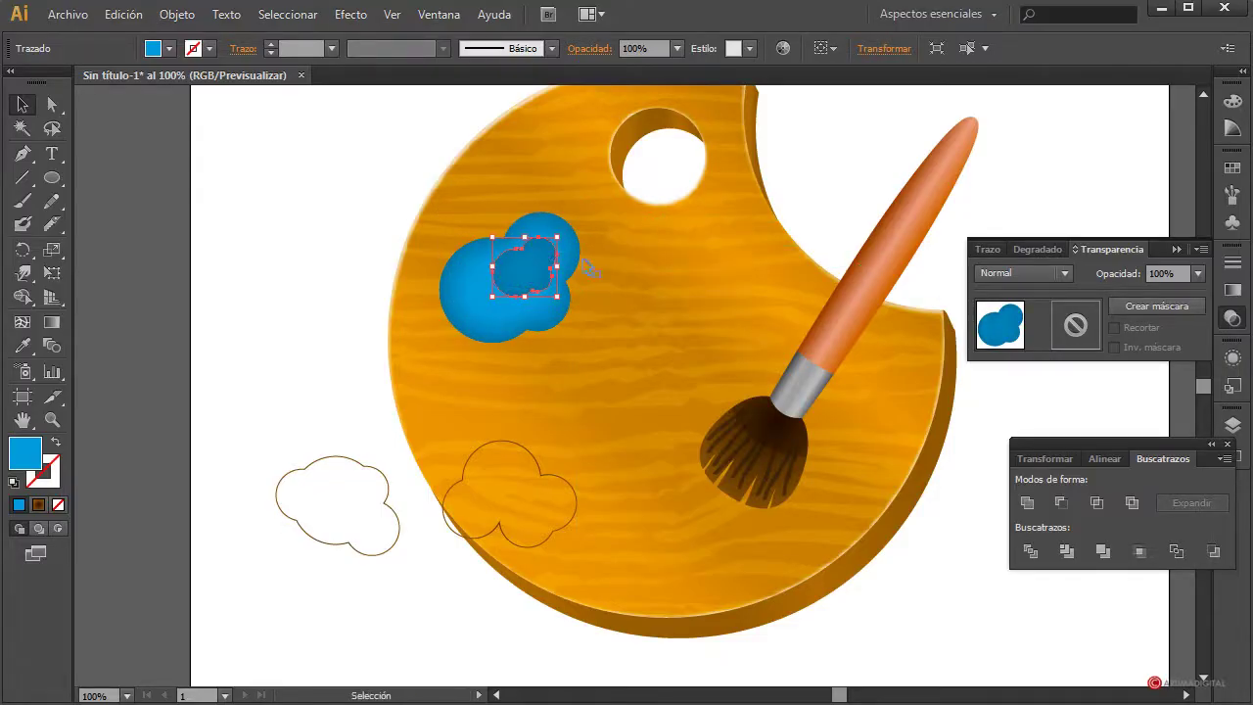
pyautogui.click(151, 48)
pyautogui.click(7, 82)
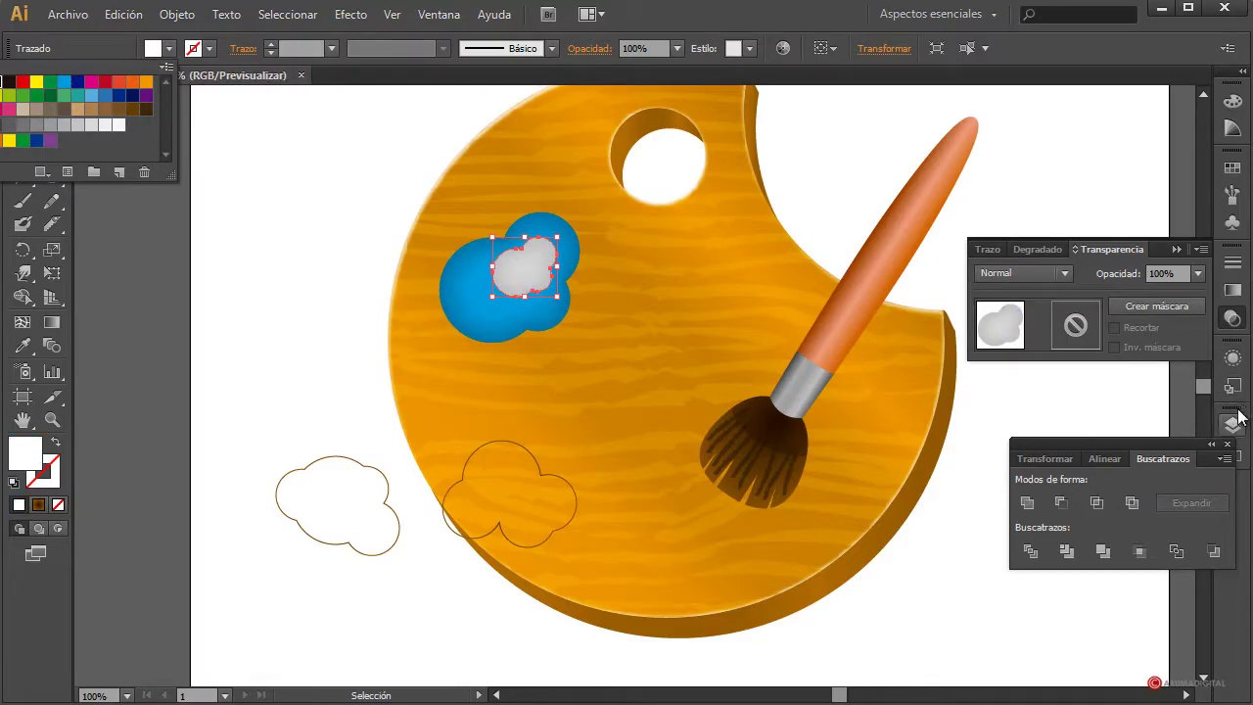
pyautogui.click(1236, 358)
# Remove the copied inner glow from the white cloud and shrink it slightly.
pyautogui.click(1236, 358)
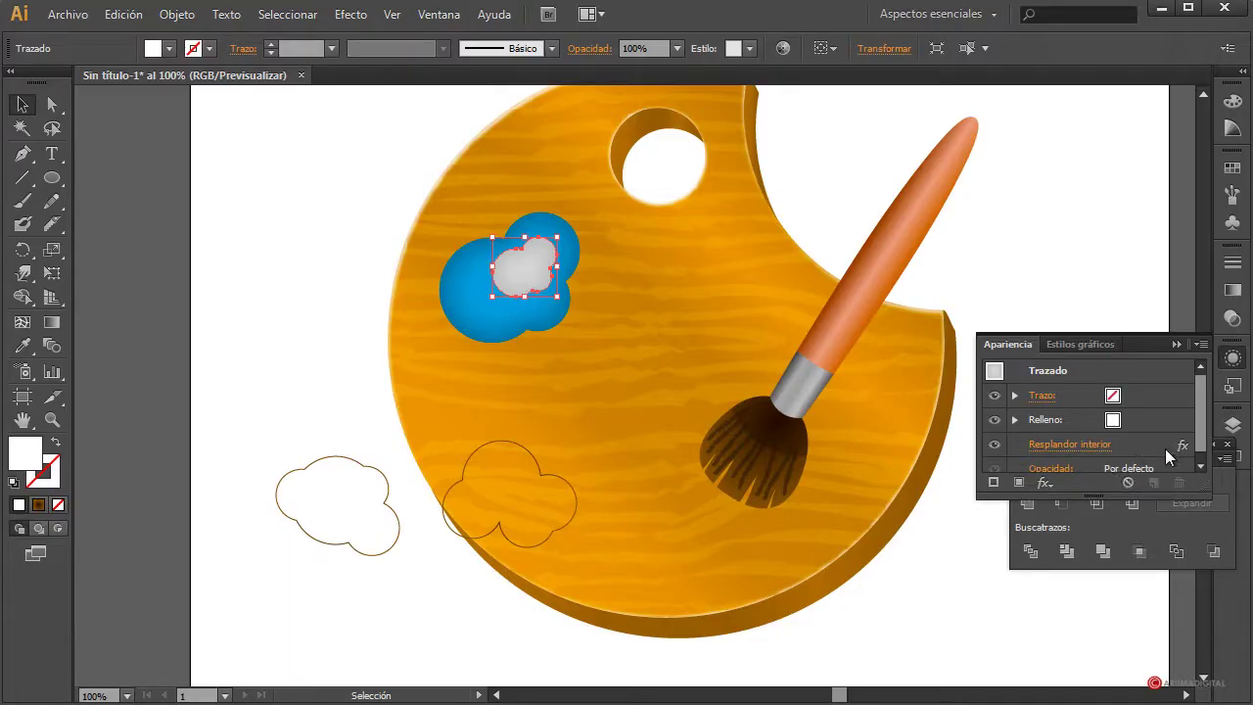
pyautogui.click(1165, 448)
pyautogui.click(1178, 483)
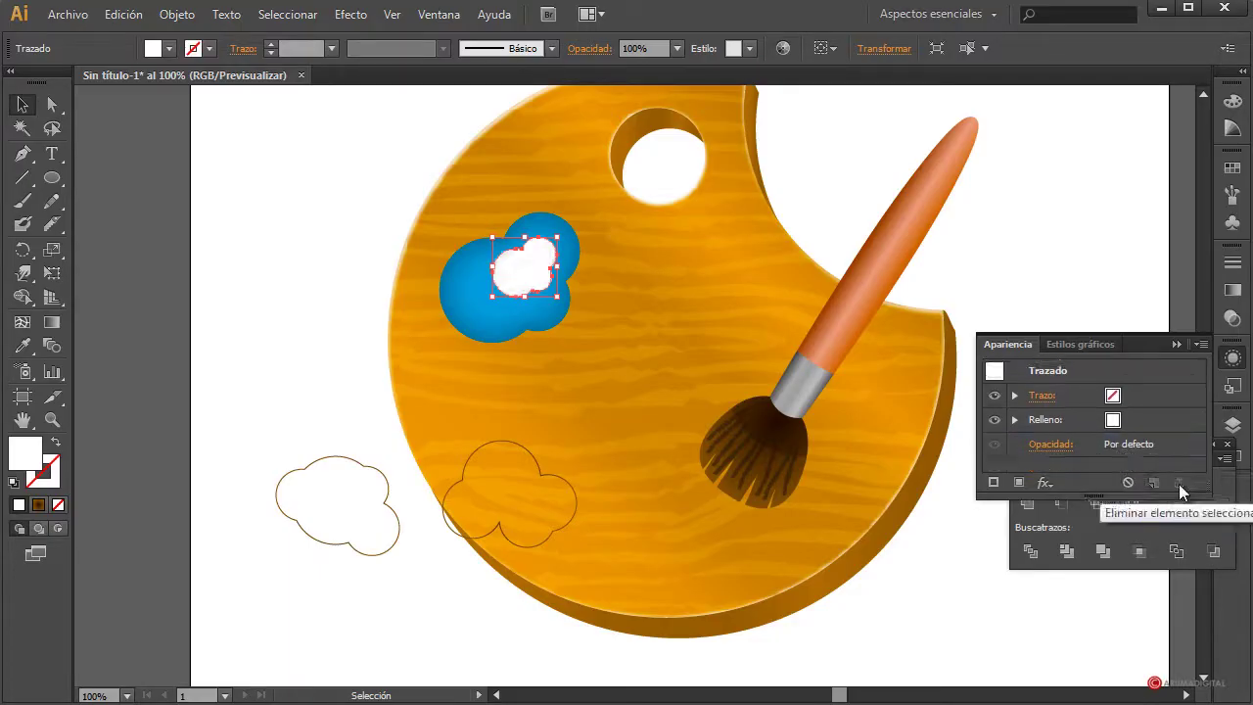
pyautogui.click(1064, 291)
pyautogui.click(526, 266)
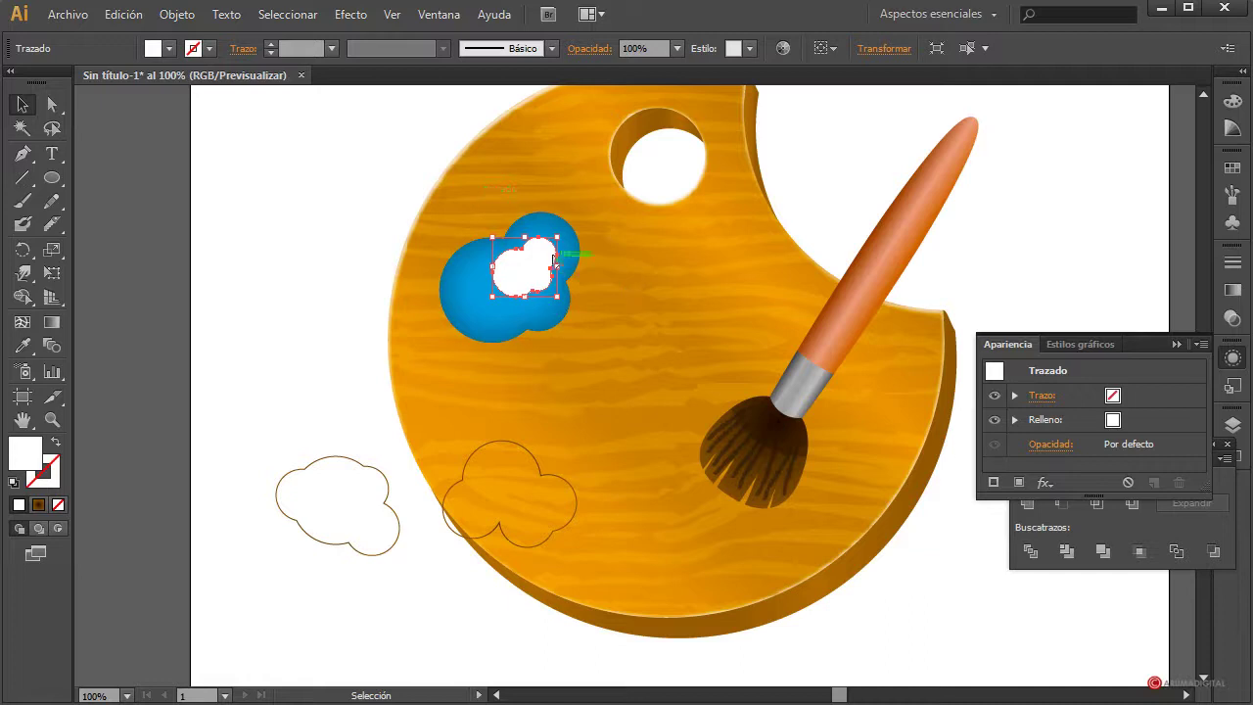
pyautogui.moveTo(555, 262); pyautogui.dragTo(553, 265)
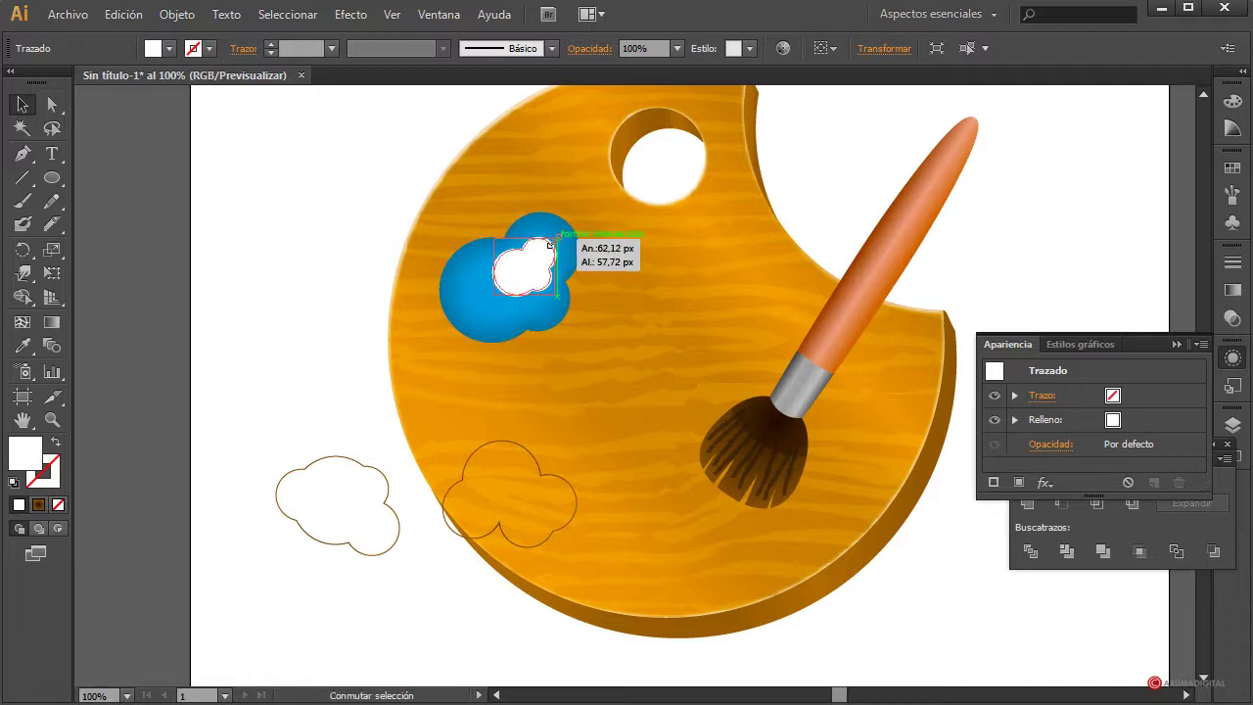
# Set the white highlight cloud's opacity to 30%.
pyautogui.click(1232, 319)
pyautogui.click(1198, 273)
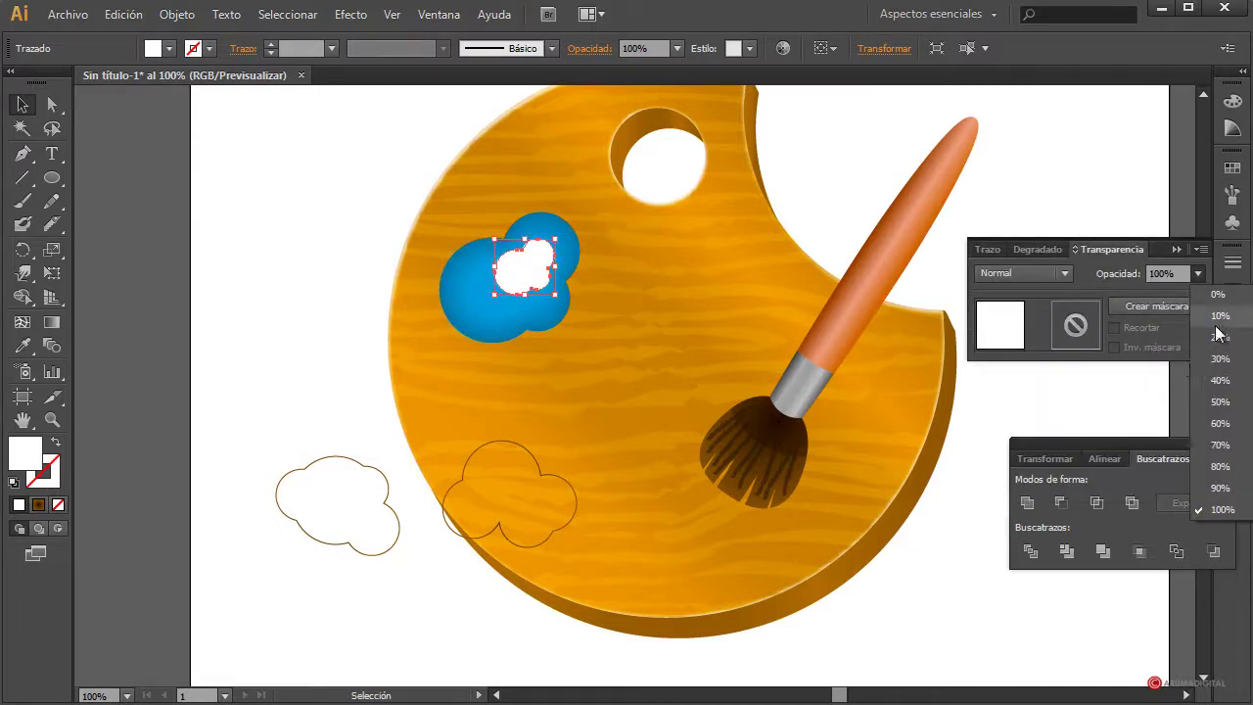
pyautogui.click(1223, 333)
pyautogui.click(1096, 219)
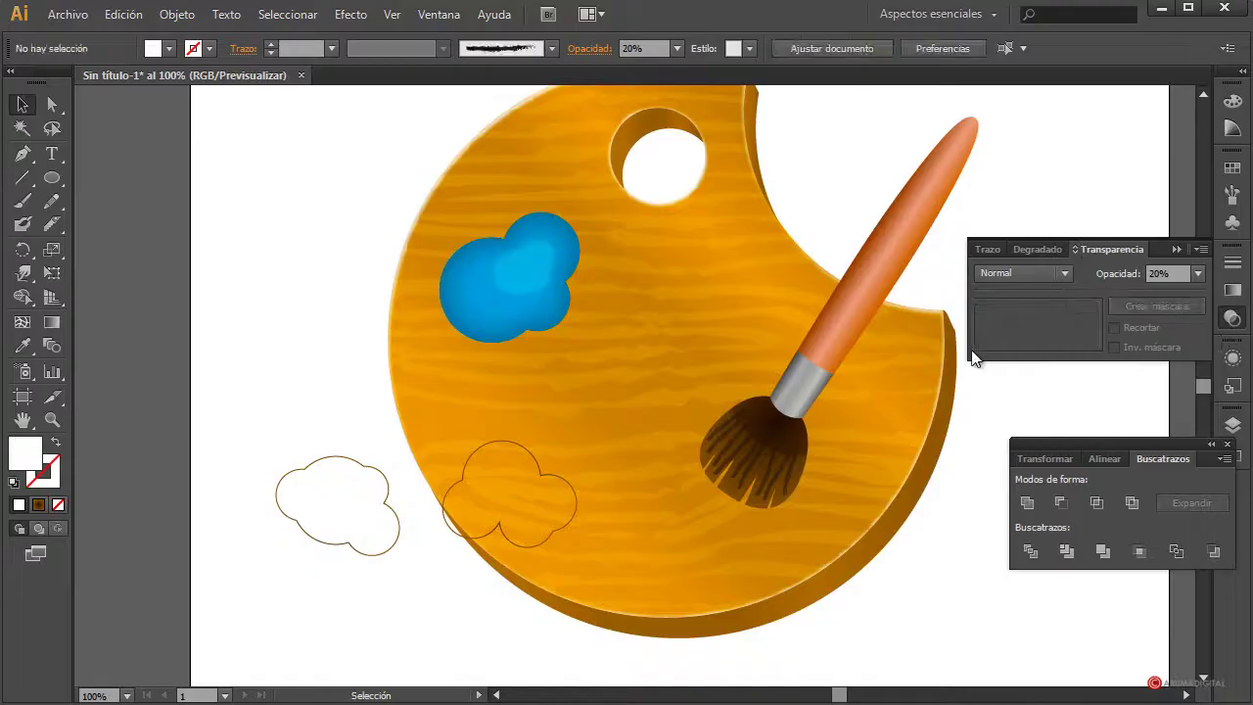
pyautogui.hotkey('ctrl', 'z')
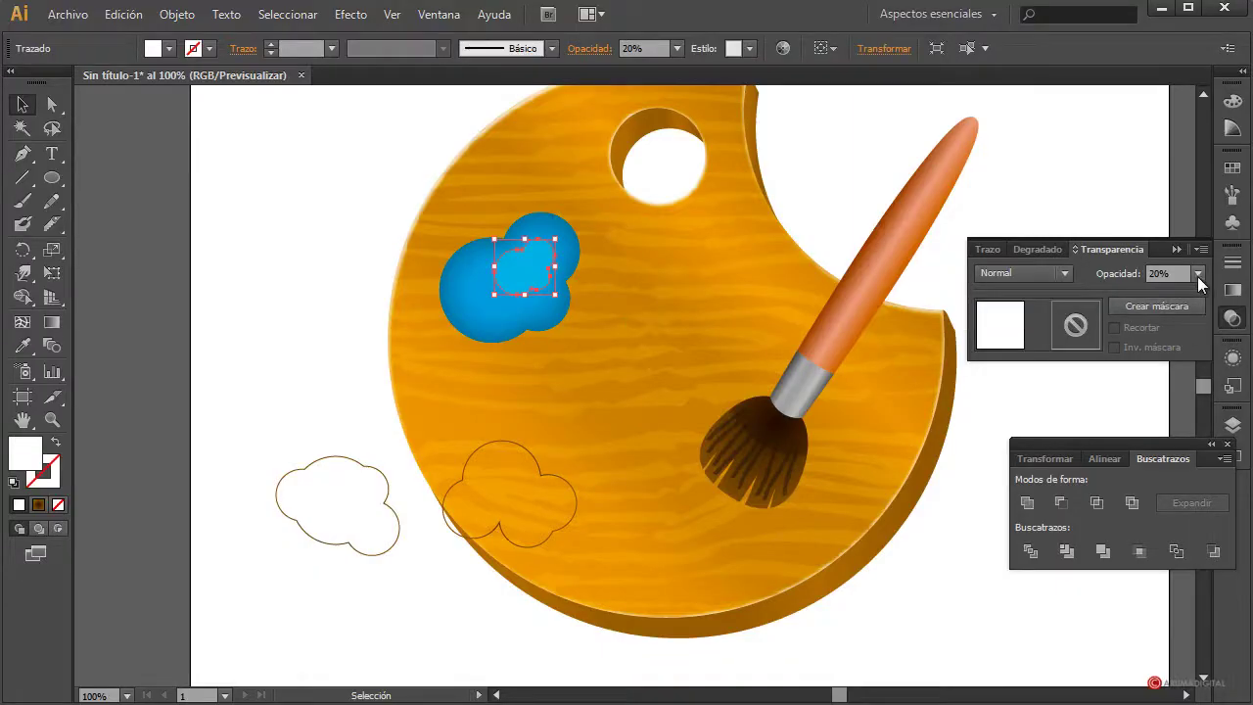
pyautogui.click(1198, 274)
pyautogui.click(1219, 361)
pyautogui.click(1082, 217)
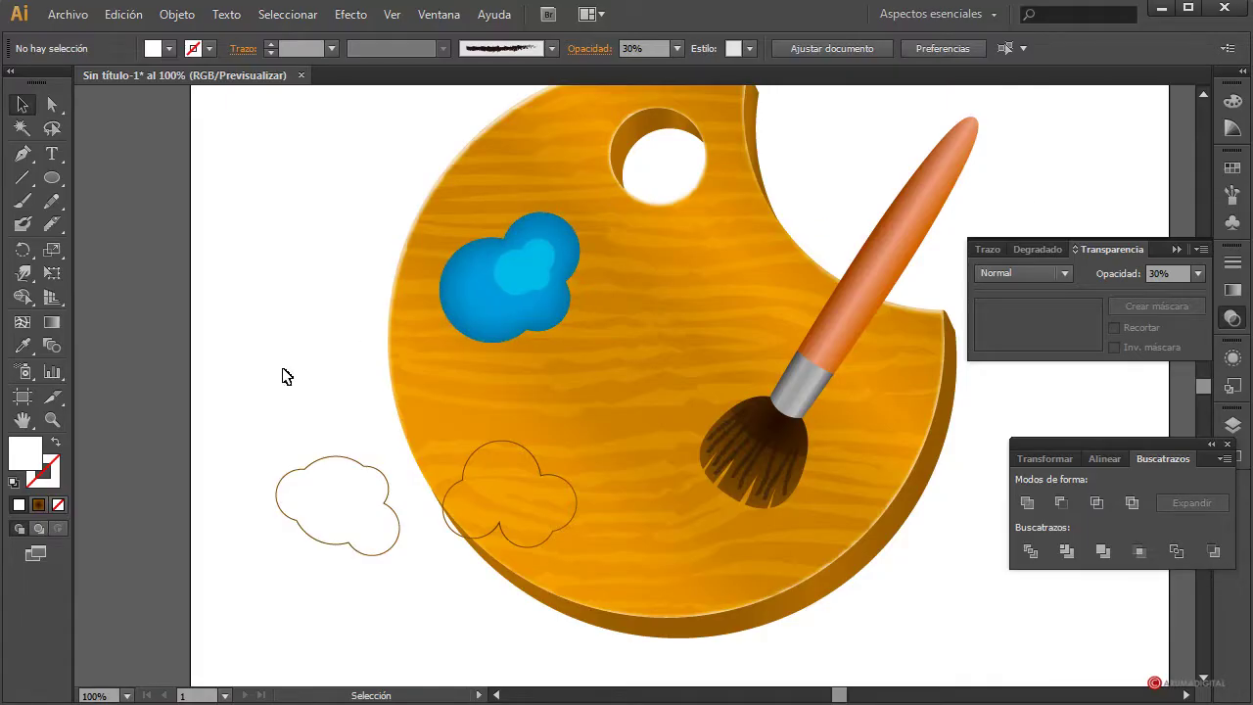
pyautogui.click(567, 471)
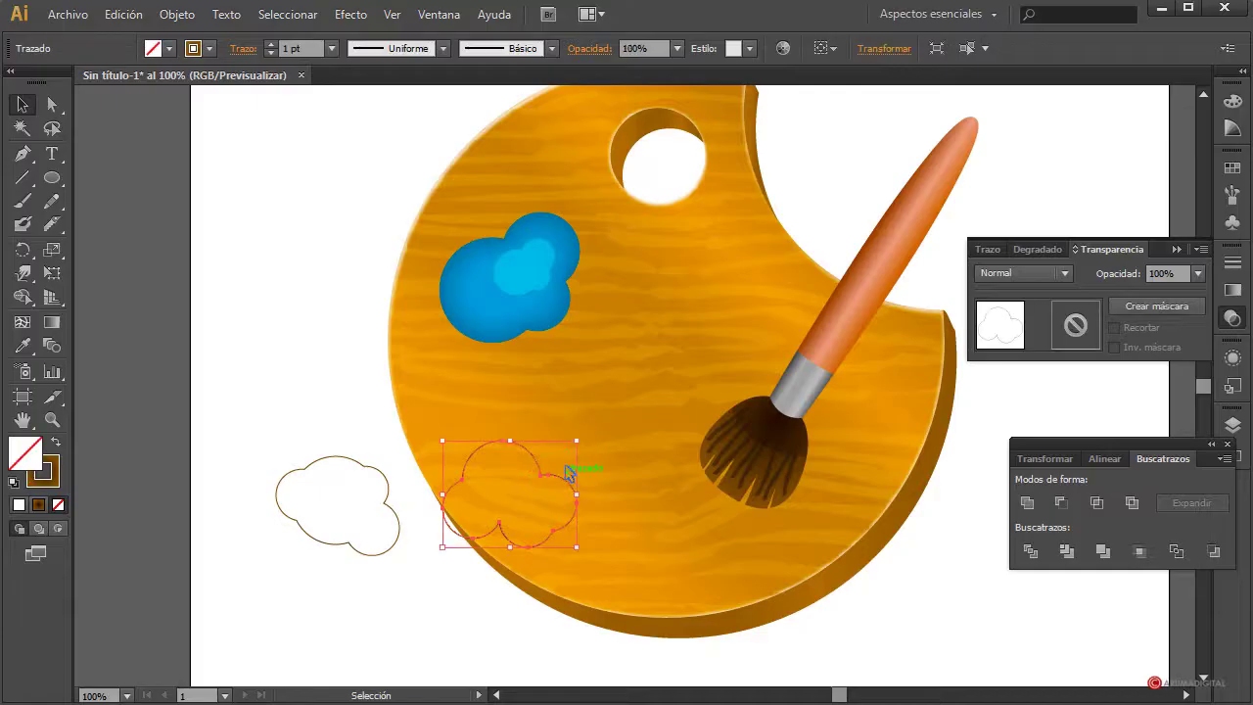
pyautogui.click(554, 329)
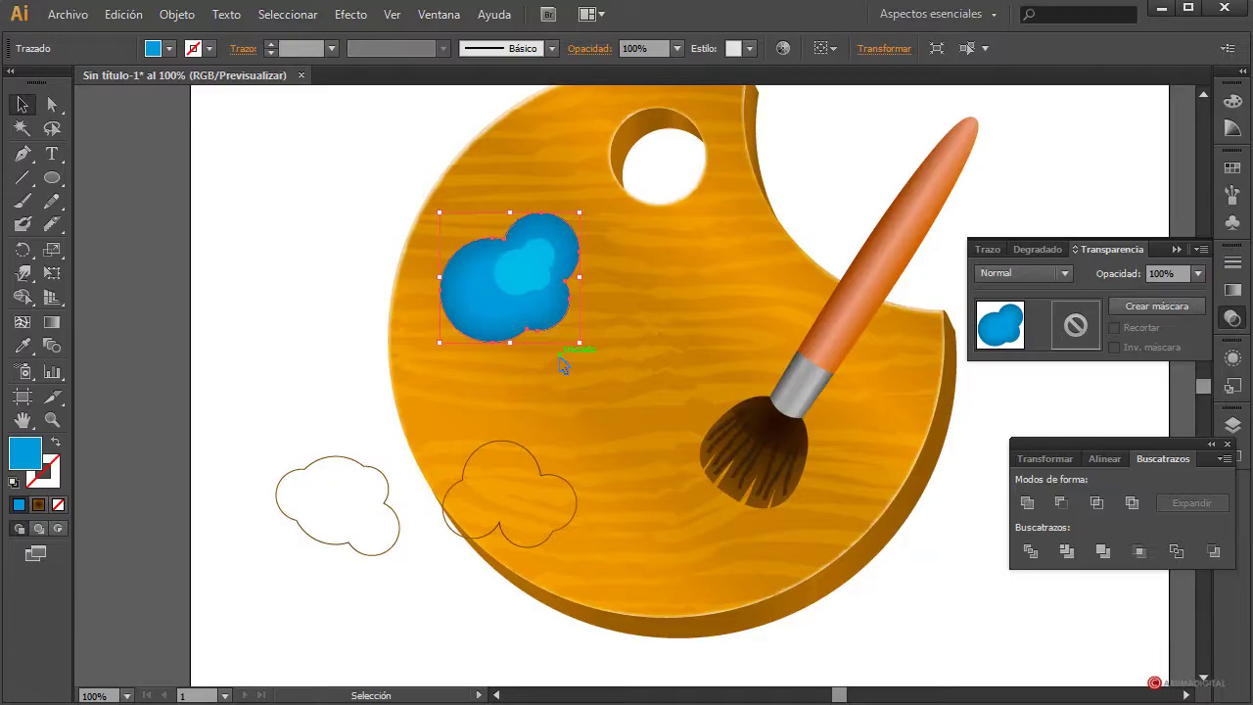
# Add a Drop Shadow effect to the blob with 2 px X and Y offsets.
pyautogui.click(352, 14)
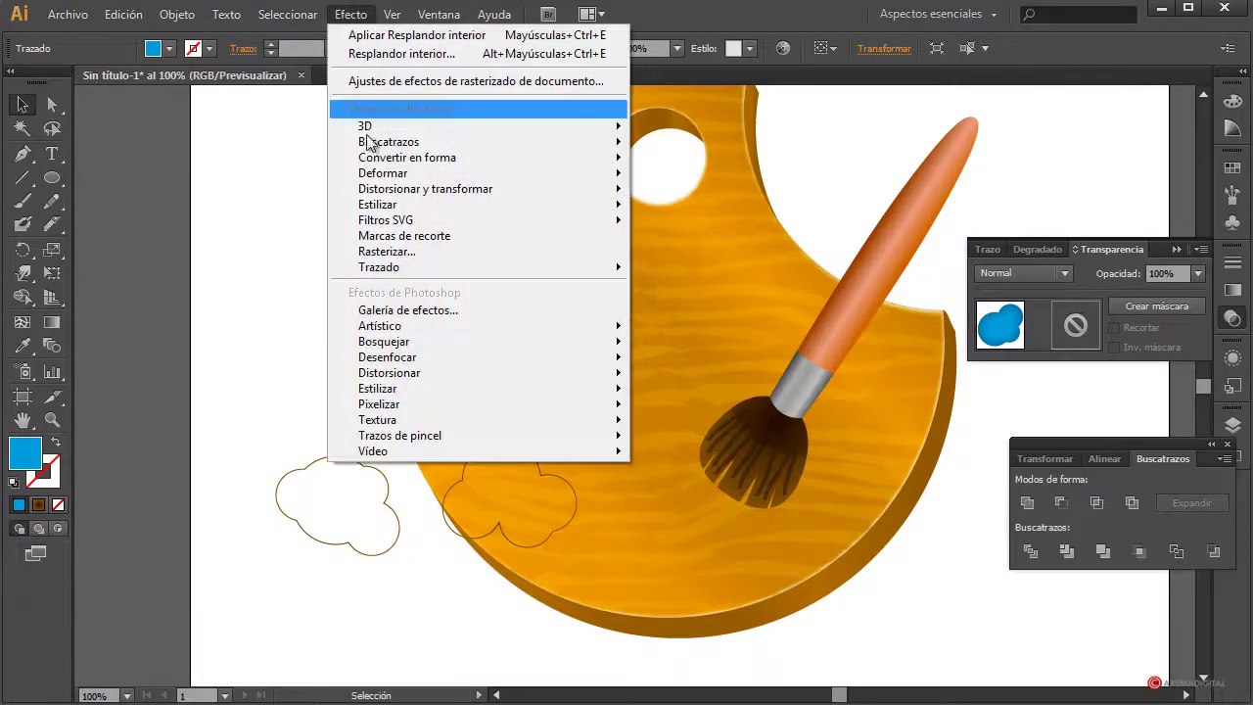
pyautogui.moveTo(378, 204)
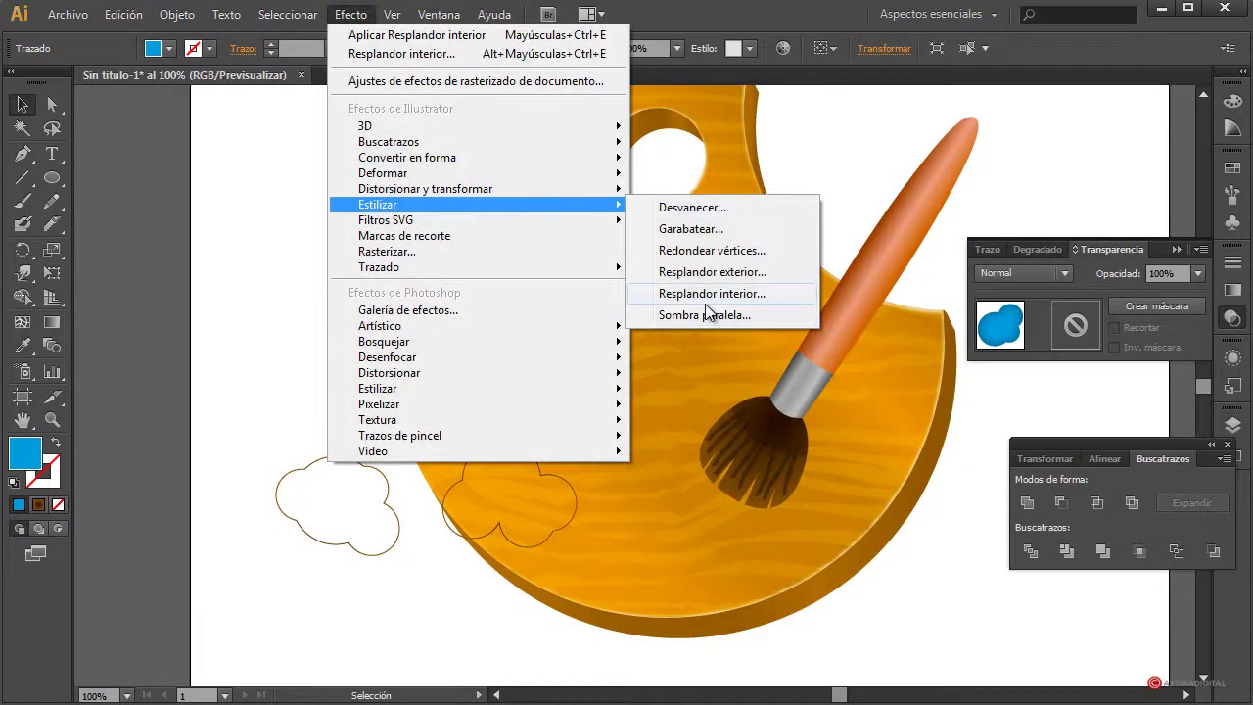
pyautogui.click(705, 315)
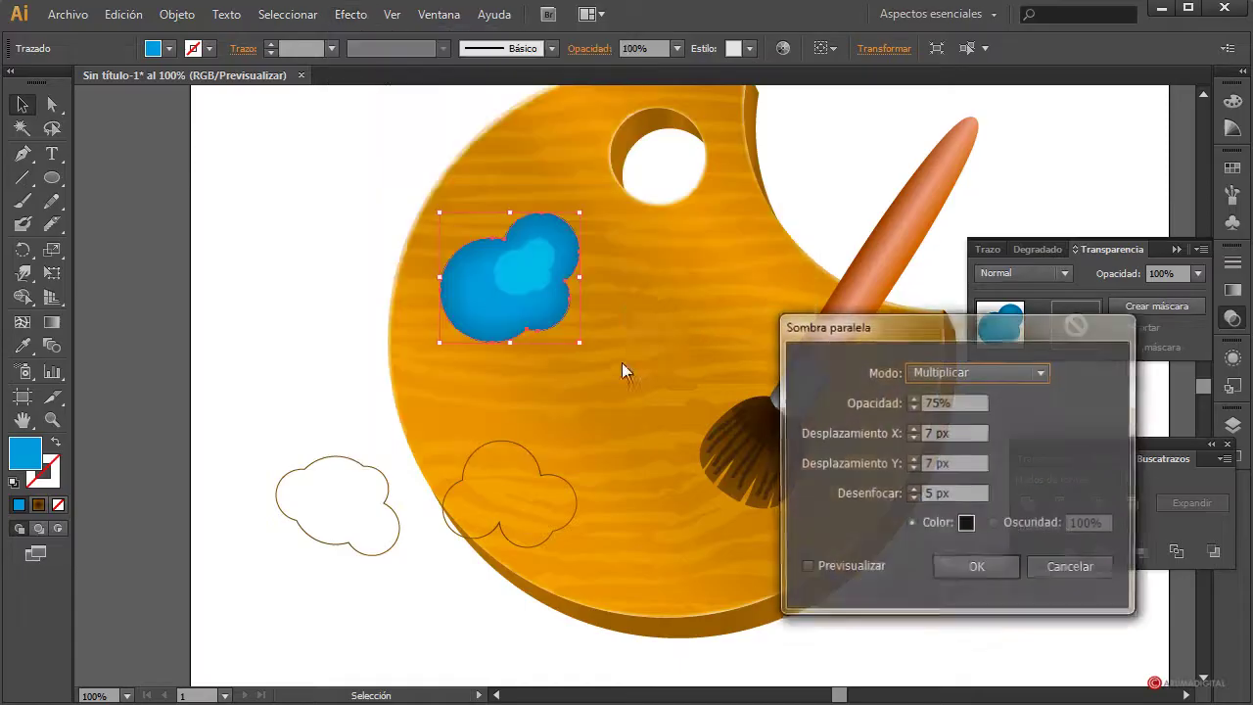
pyautogui.click(807, 568)
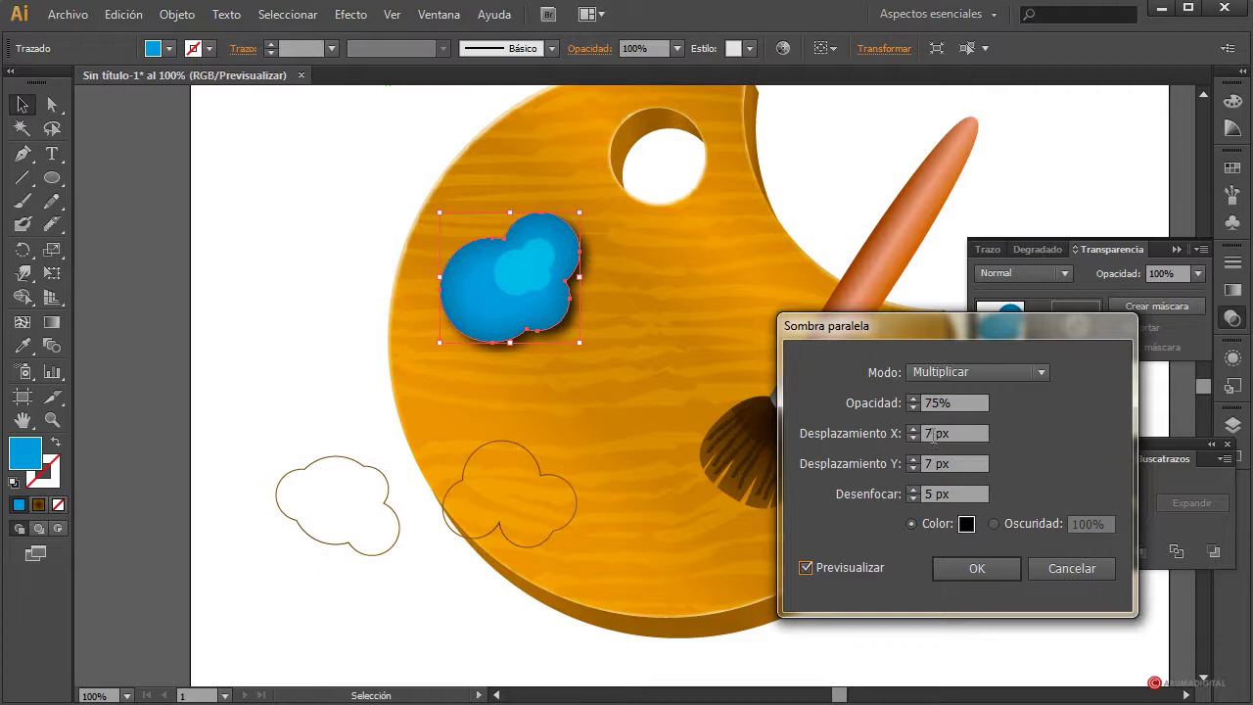
pyautogui.doubleClick(933, 432)
pyautogui.doubleClick(935, 463)
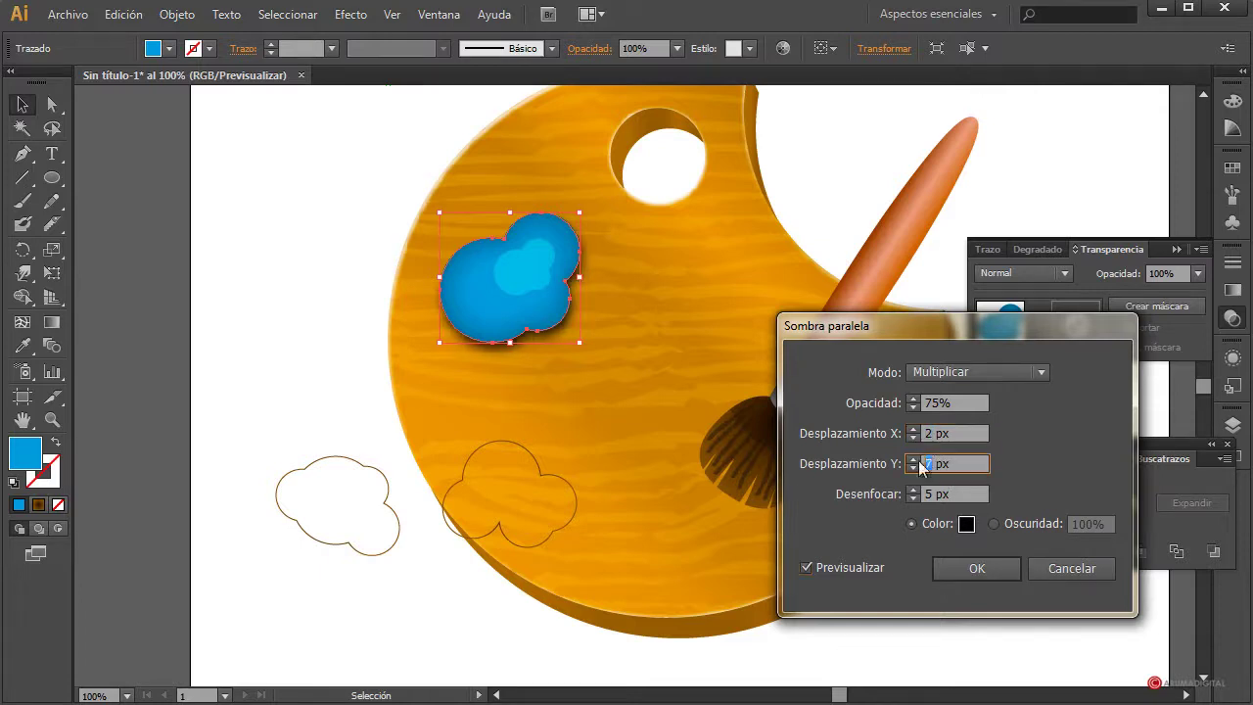
pyautogui.write('2')
pyautogui.click(930, 405)
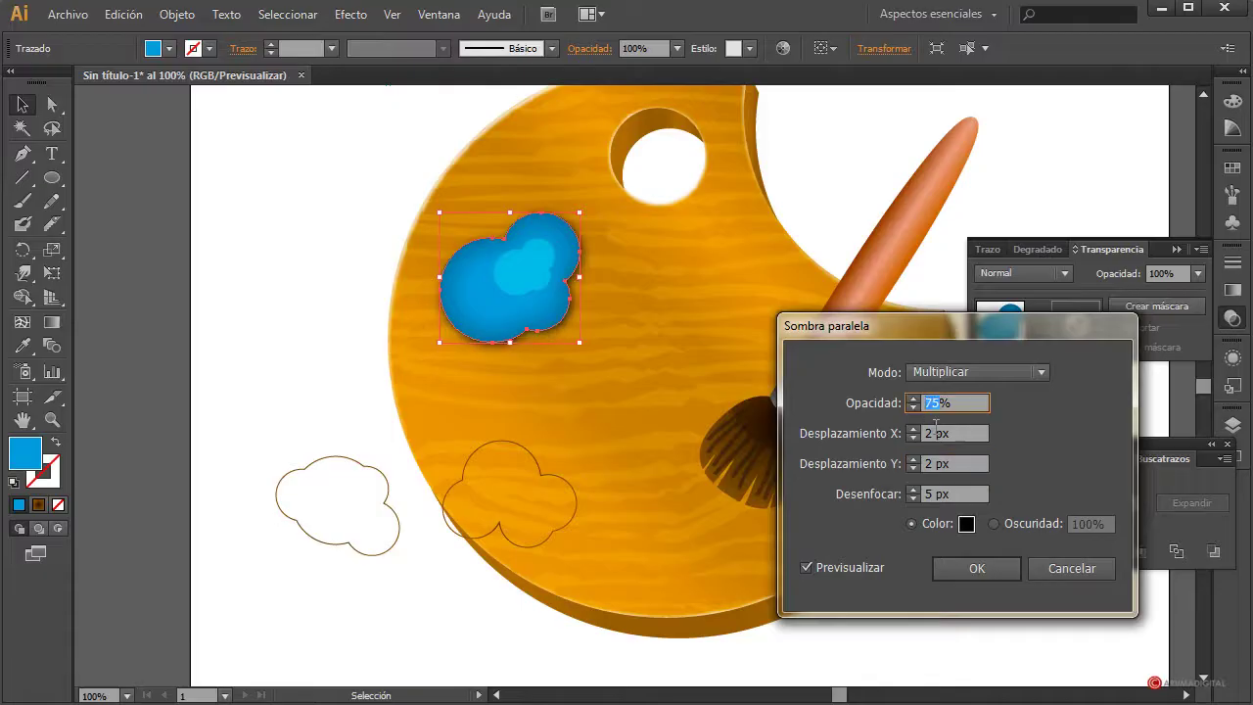
# Set the drop shadow to 25% opacity and 10 px blur, and apply it.
pyautogui.write('15')
pyautogui.click(950, 492)
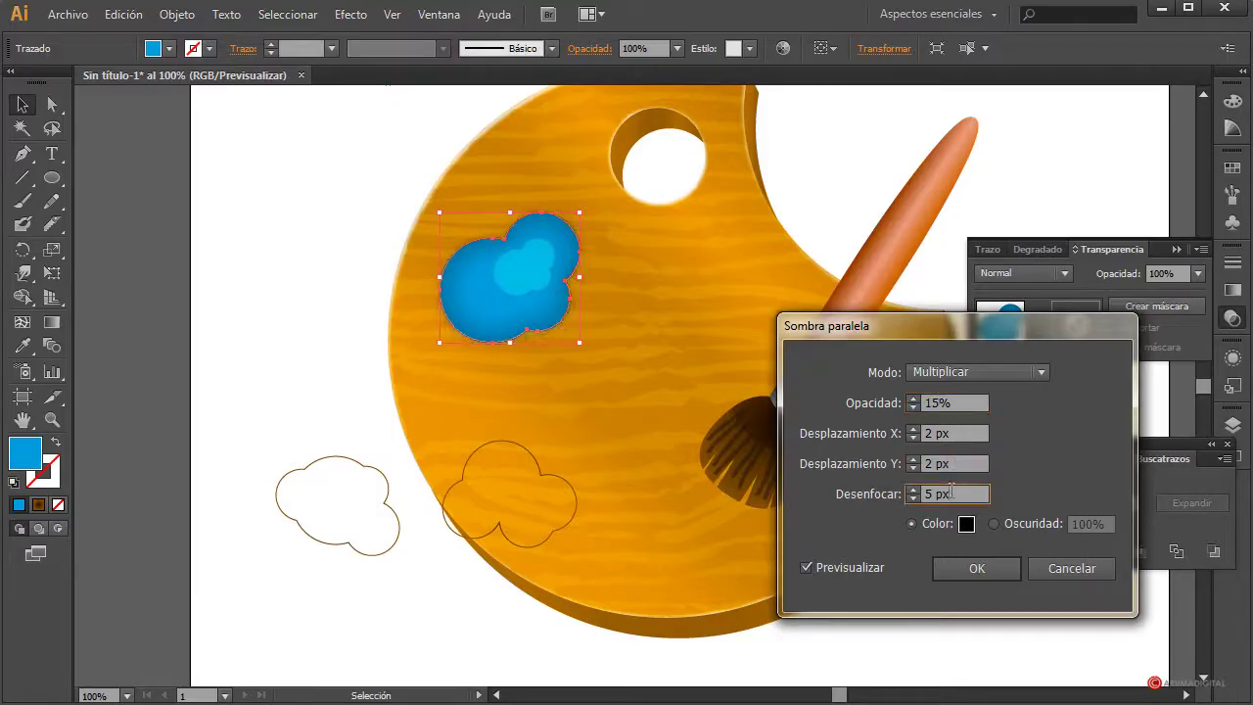
pyautogui.moveTo(950, 493); pyautogui.dragTo(926, 494)
pyautogui.doubleClick(925, 494)
pyautogui.write('0')
pyautogui.click(966, 406)
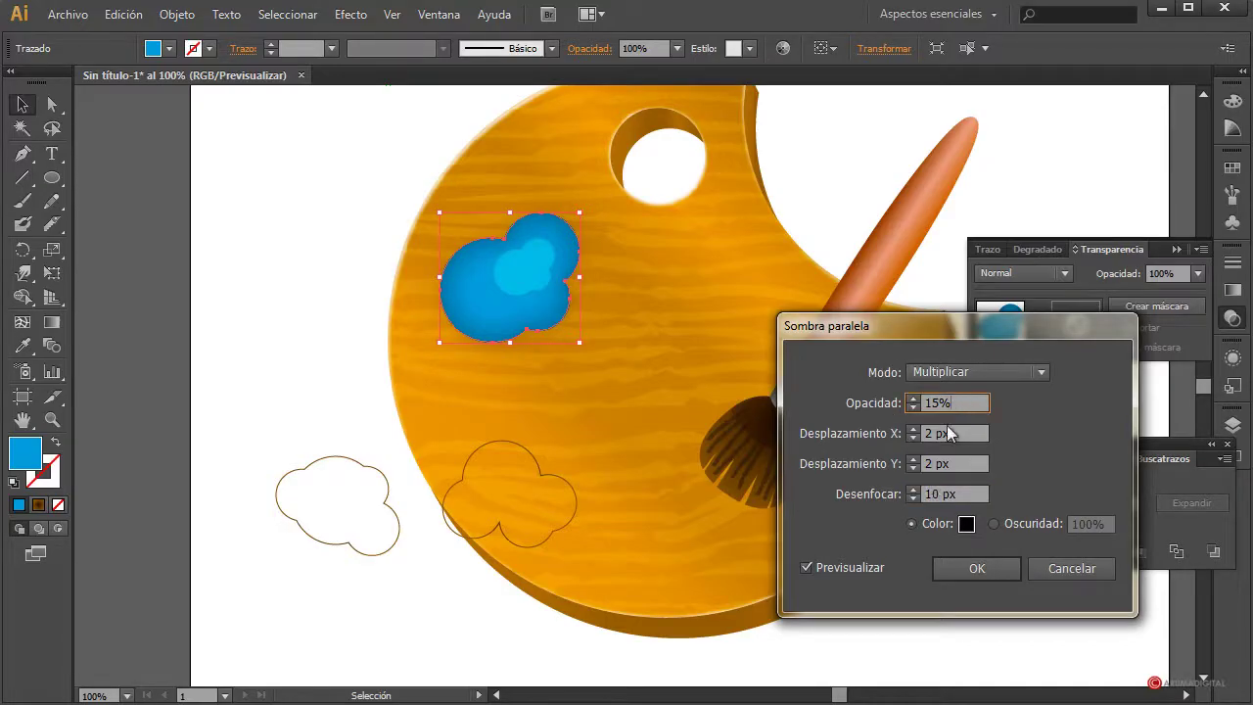
pyautogui.press('BackSpace')
pyautogui.press('BackSpace')
pyautogui.write('25')
pyautogui.click(960, 431)
pyautogui.click(974, 569)
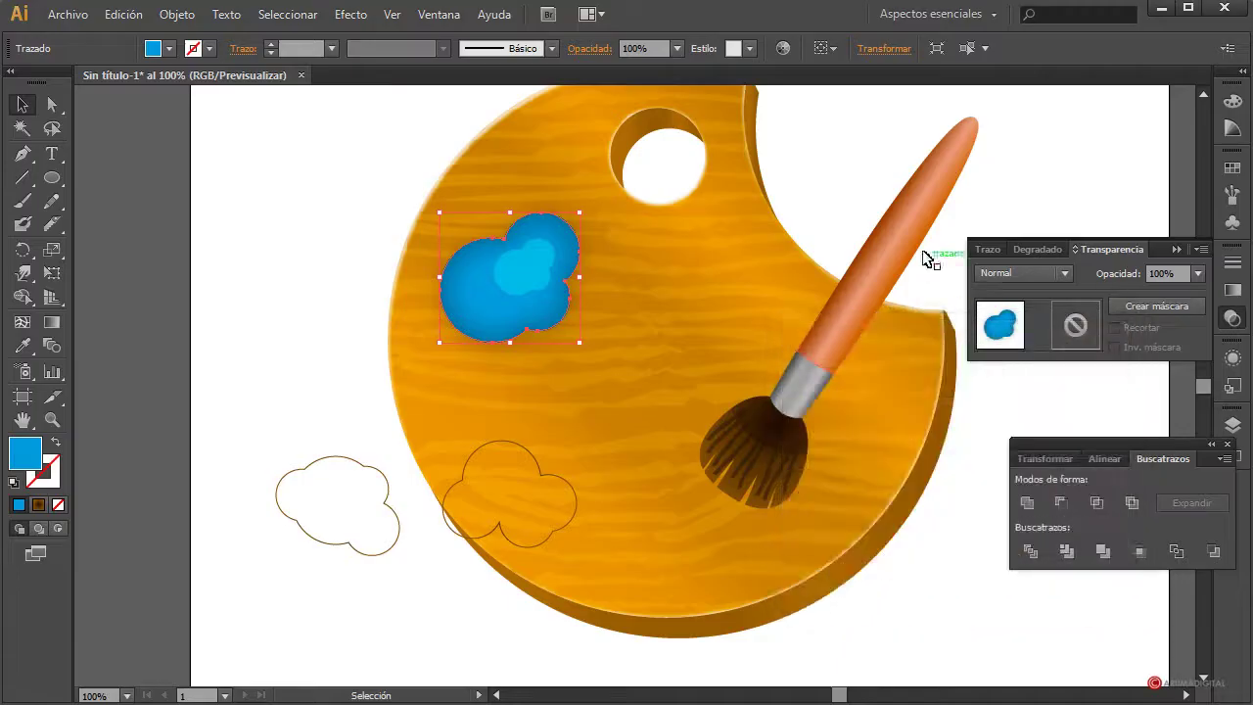
pyautogui.click(862, 211)
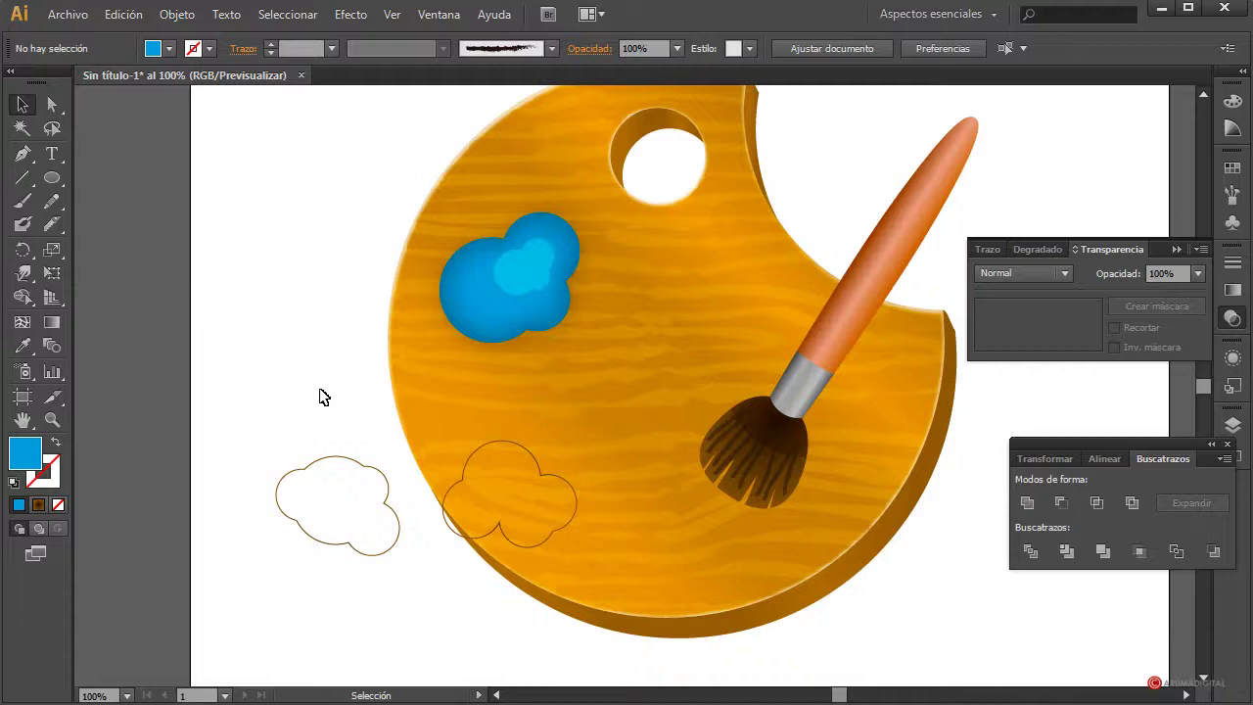
# Nudge the paintbrush group slightly up-left on the palette.
pyautogui.click(890, 227)
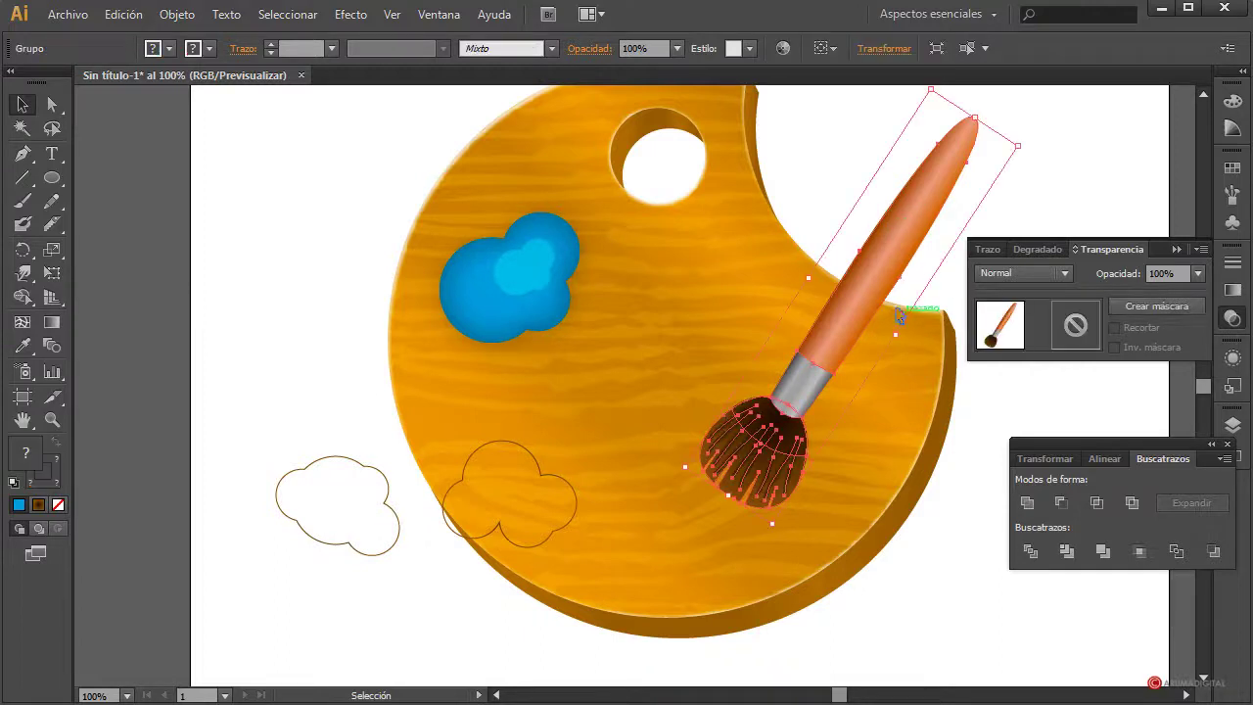
pyautogui.moveTo(890, 300); pyautogui.dragTo(883, 293)
pyautogui.click(1026, 228)
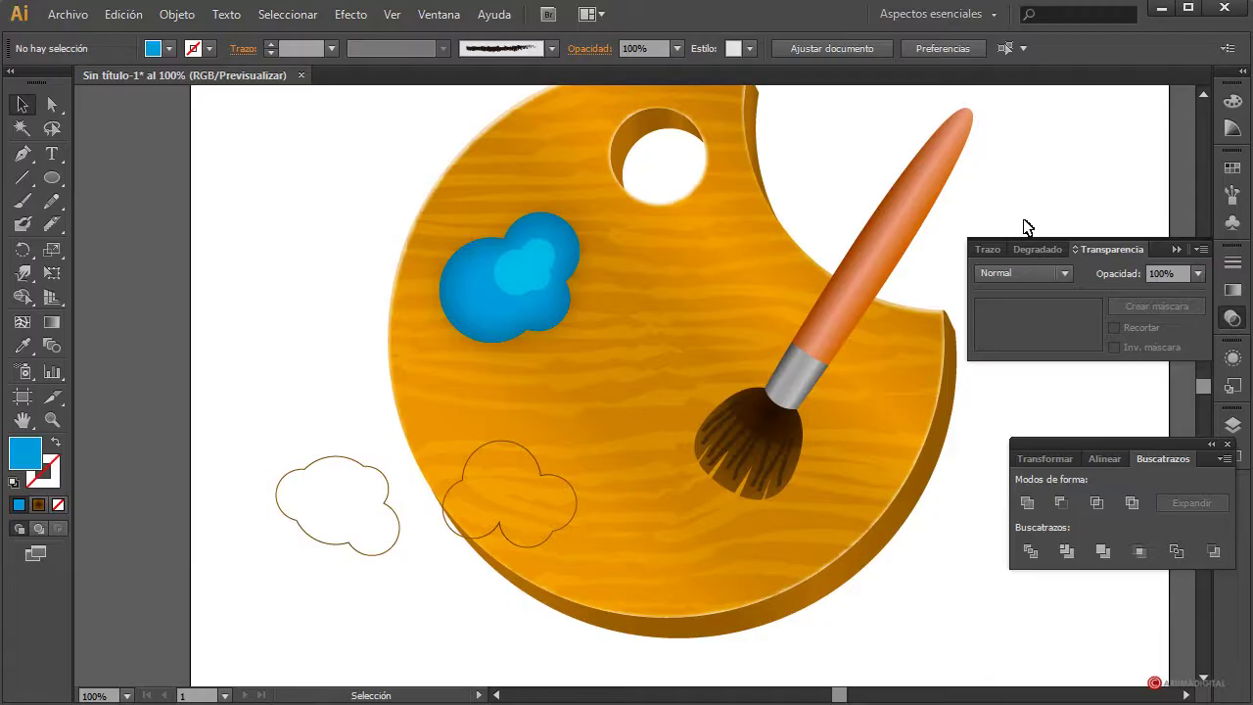
# Duplicate the paintbrush, move the copy left and fill it dark brown.
pyautogui.click(908, 241)
pyautogui.press('a')
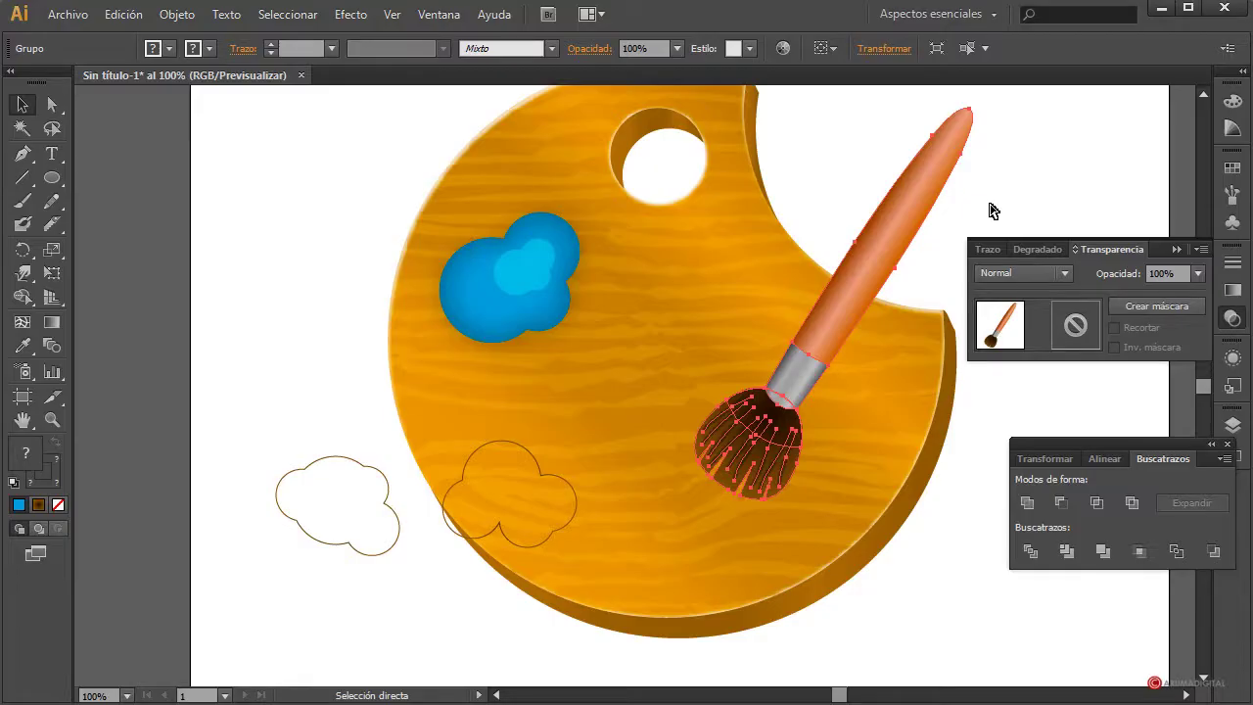
pyautogui.hotkey('ctrl', 'c')
pyautogui.hotkey('ctrl', 'v')
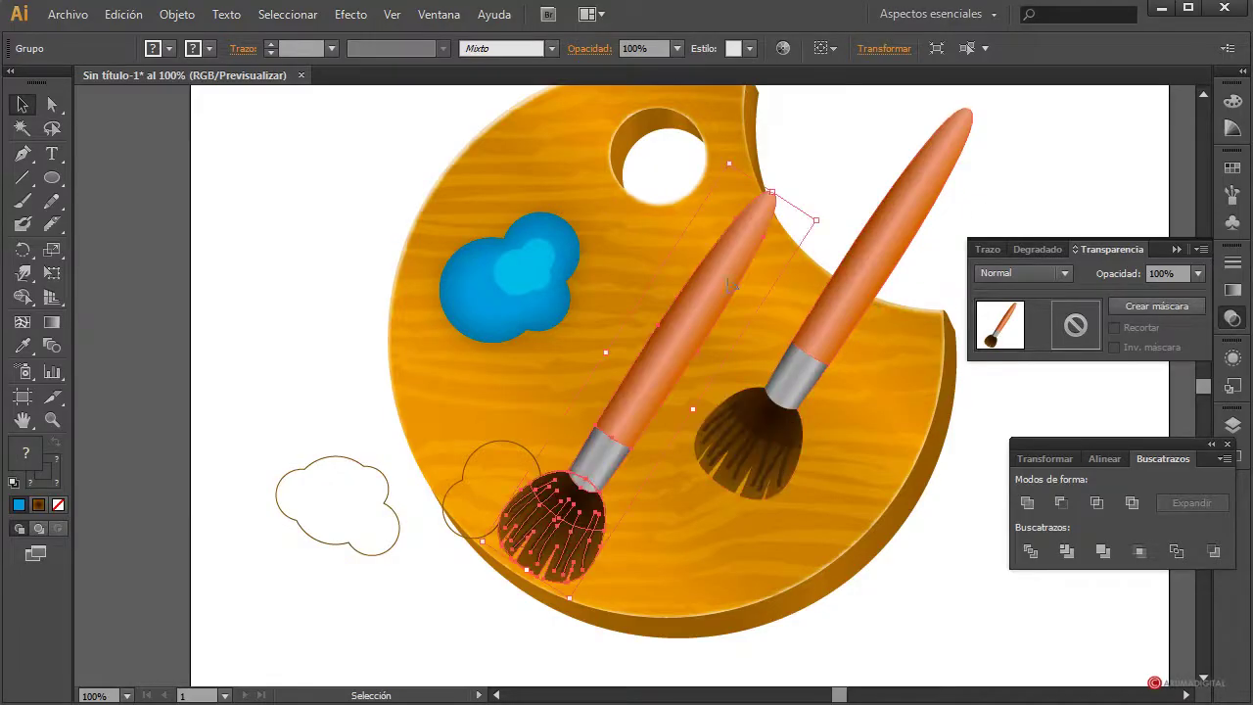
pyautogui.moveTo(778, 259); pyautogui.dragTo(797, 246)
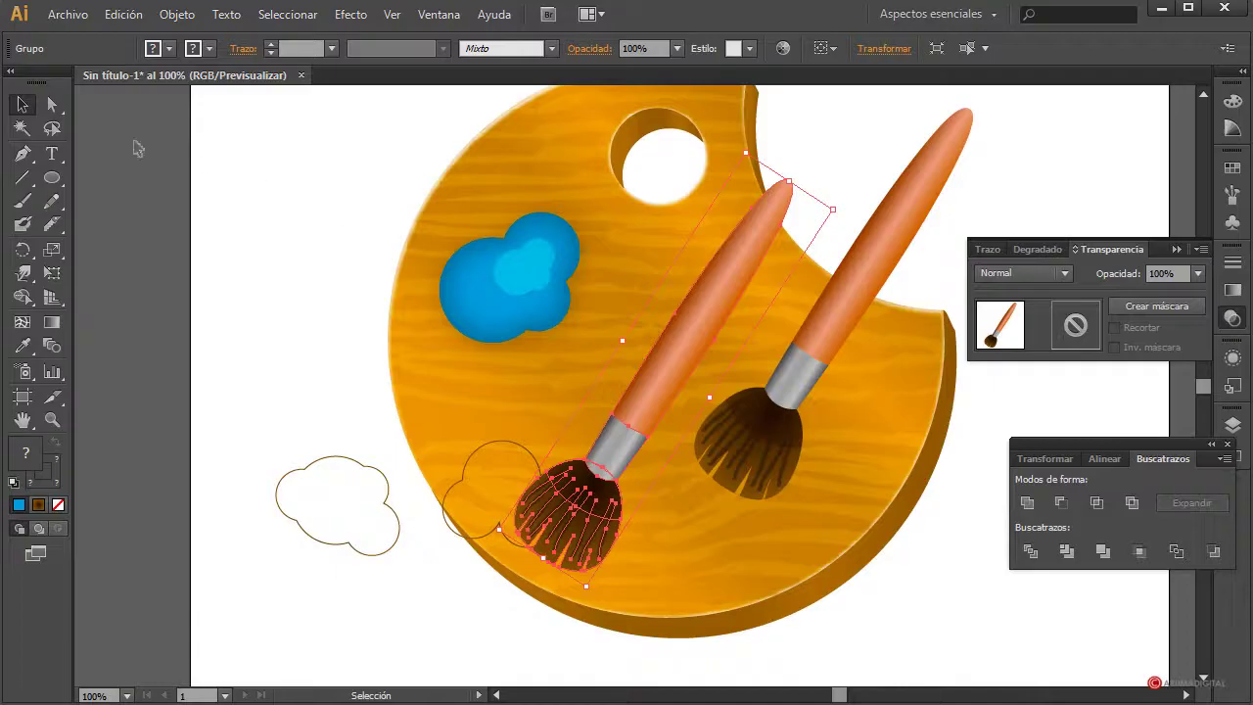
pyautogui.click(168, 48)
pyautogui.click(10, 83)
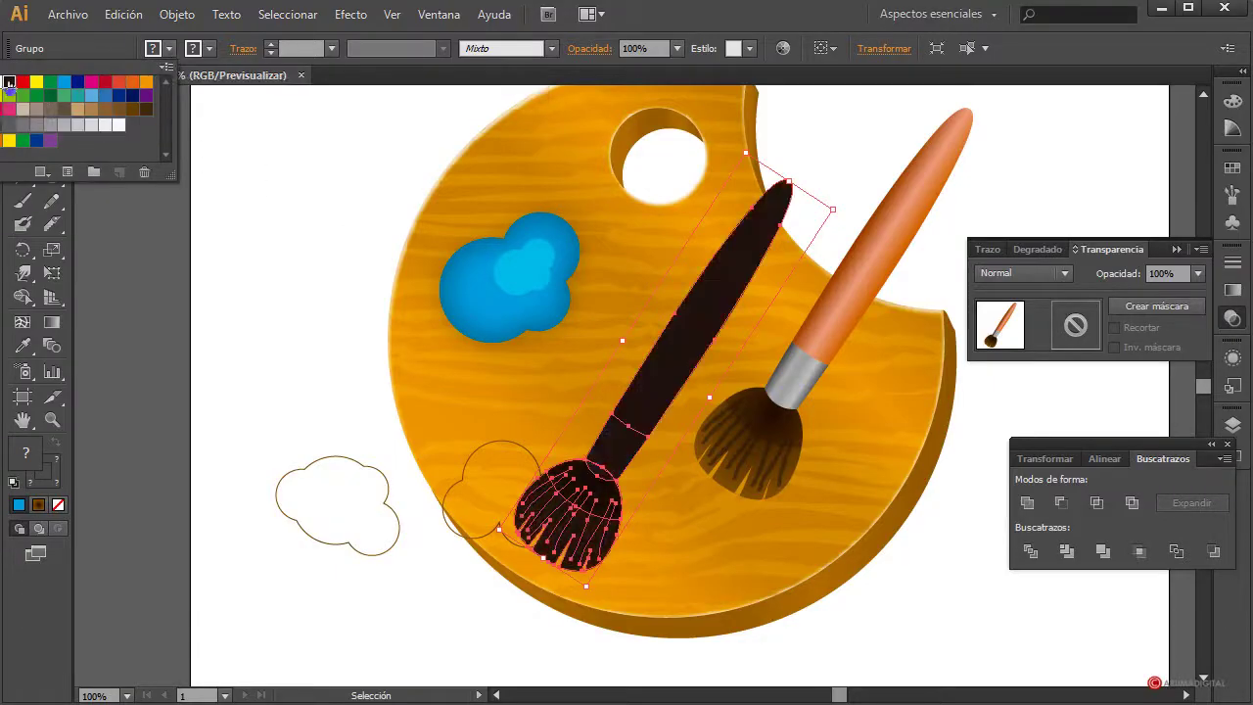
pyautogui.click(898, 142)
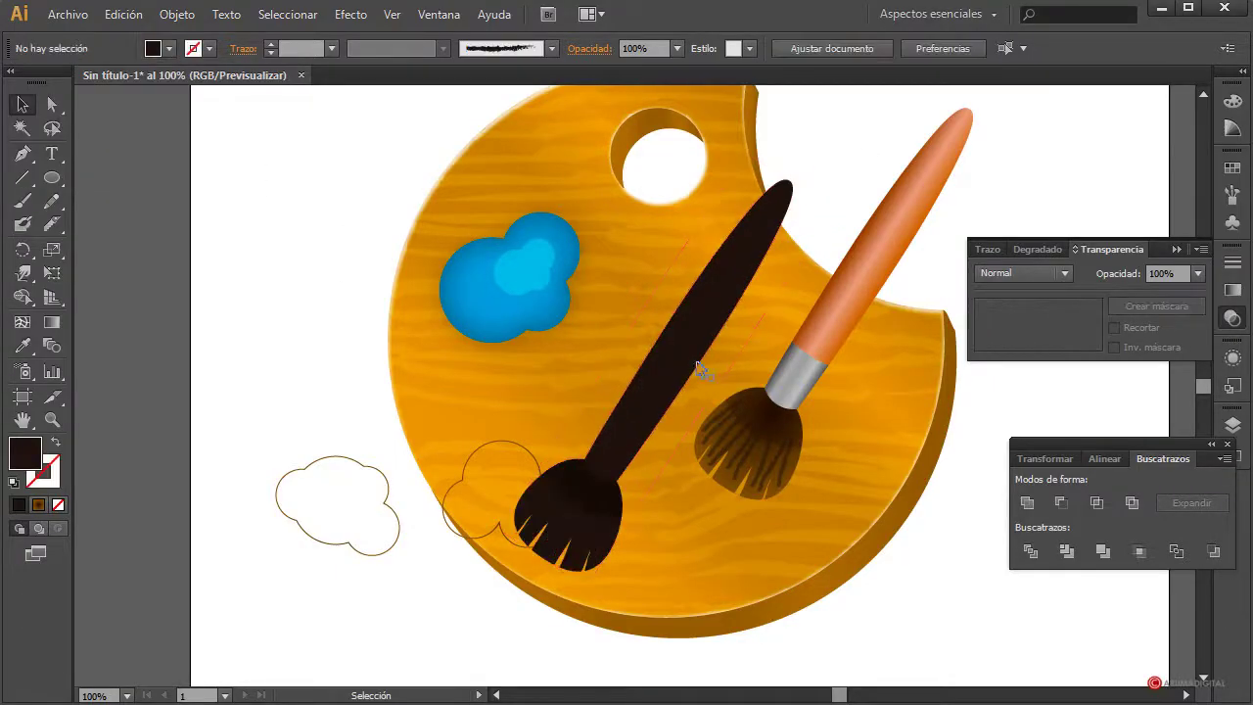
# Try 90% opacity on the dark brush copy, then restore it to 100%.
pyautogui.click(675, 377)
pyautogui.click(940, 571)
pyautogui.click(574, 534)
pyautogui.click(1197, 274)
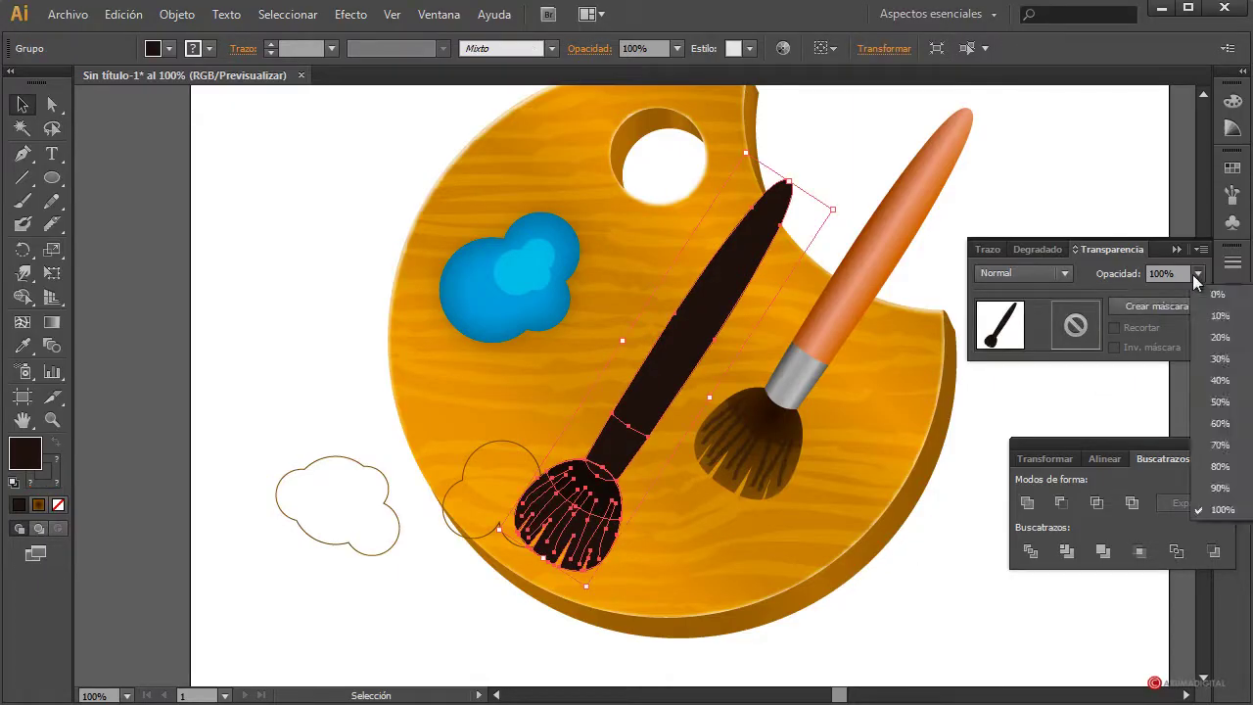
pyautogui.click(1219, 488)
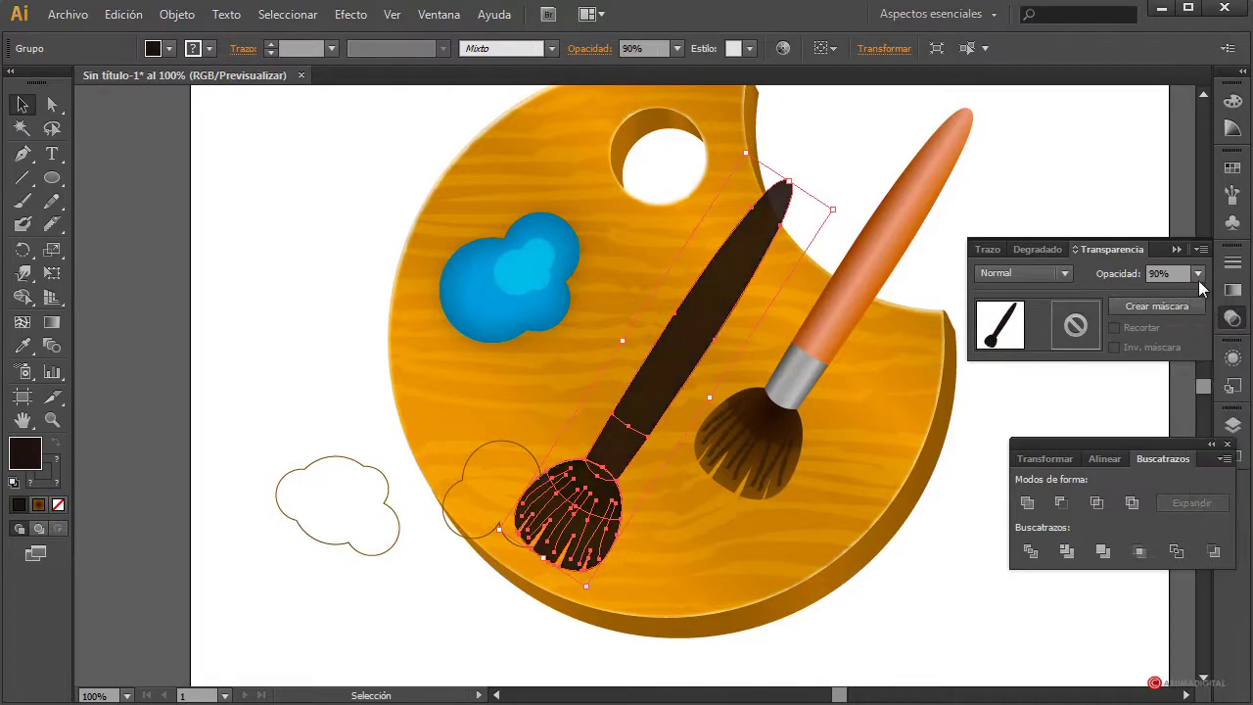
pyautogui.click(1197, 274)
pyautogui.click(1214, 511)
pyautogui.click(957, 578)
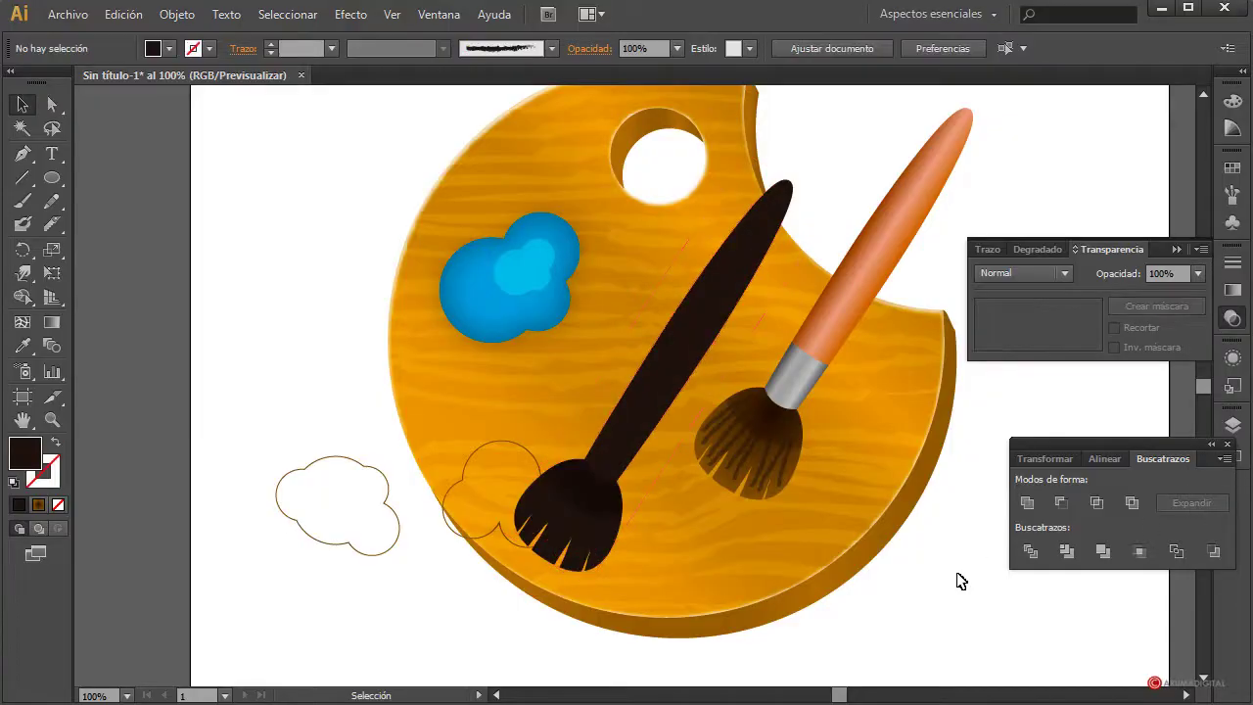
pyautogui.click(553, 529)
# Inspect the dark copy's stroke and streak parts in isolation mode, then exit.
pyautogui.doubleClick(560, 526)
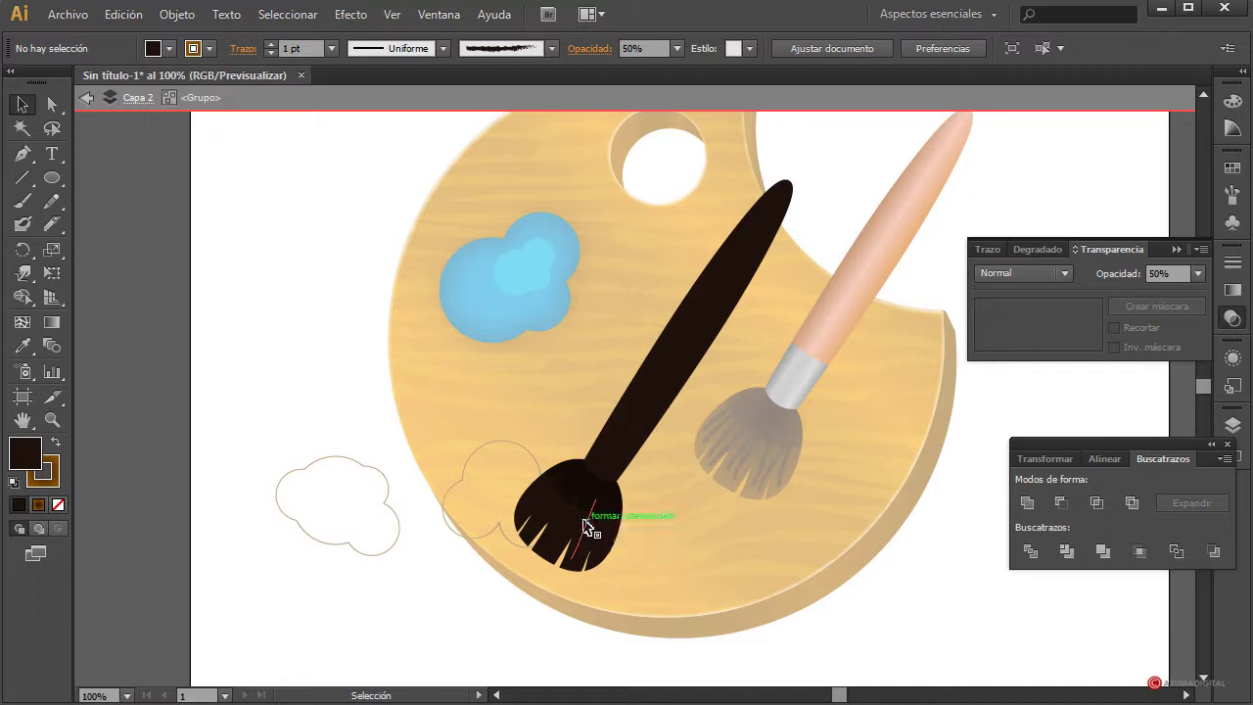
pyautogui.click(611, 532)
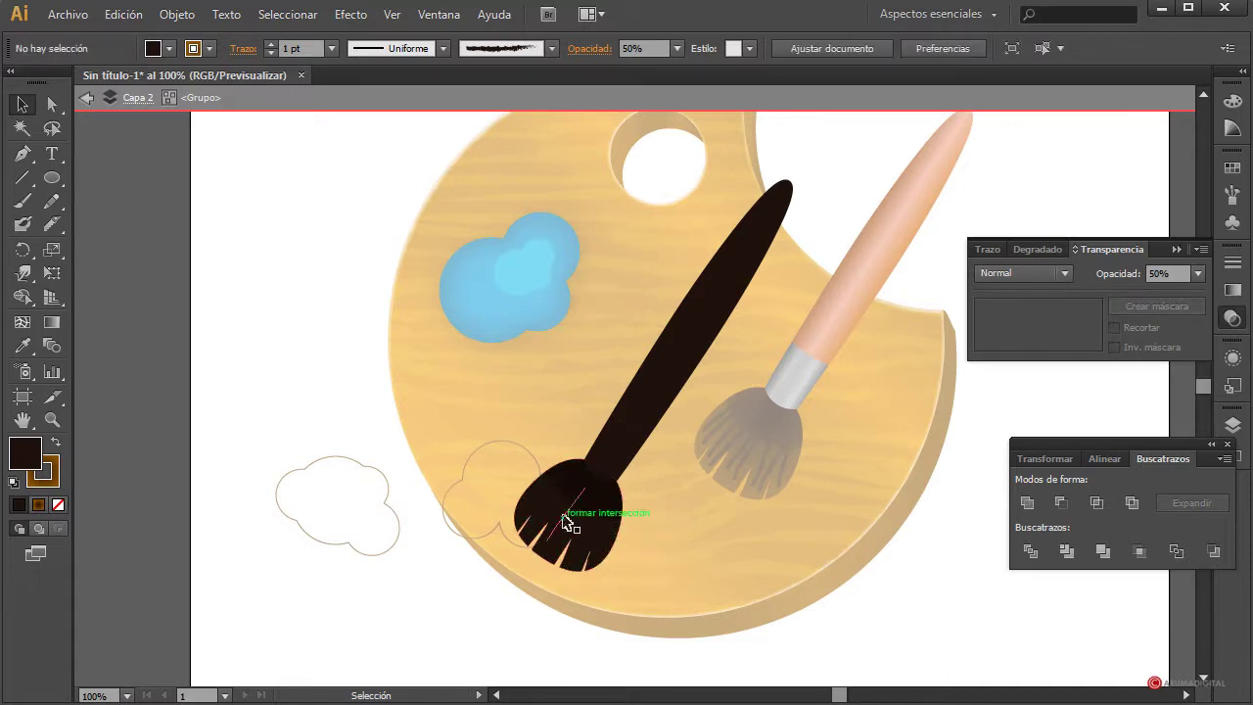
pyautogui.moveTo(610, 532); pyautogui.dragTo(559, 503)
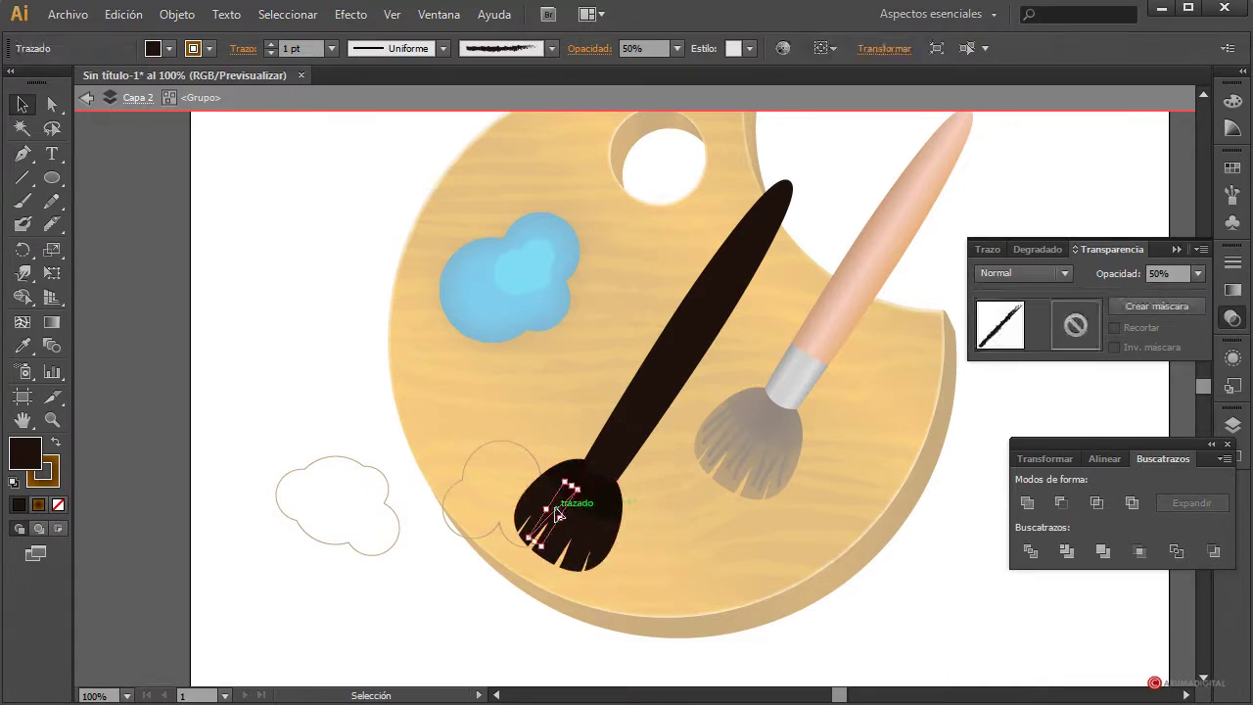
pyautogui.click(537, 497)
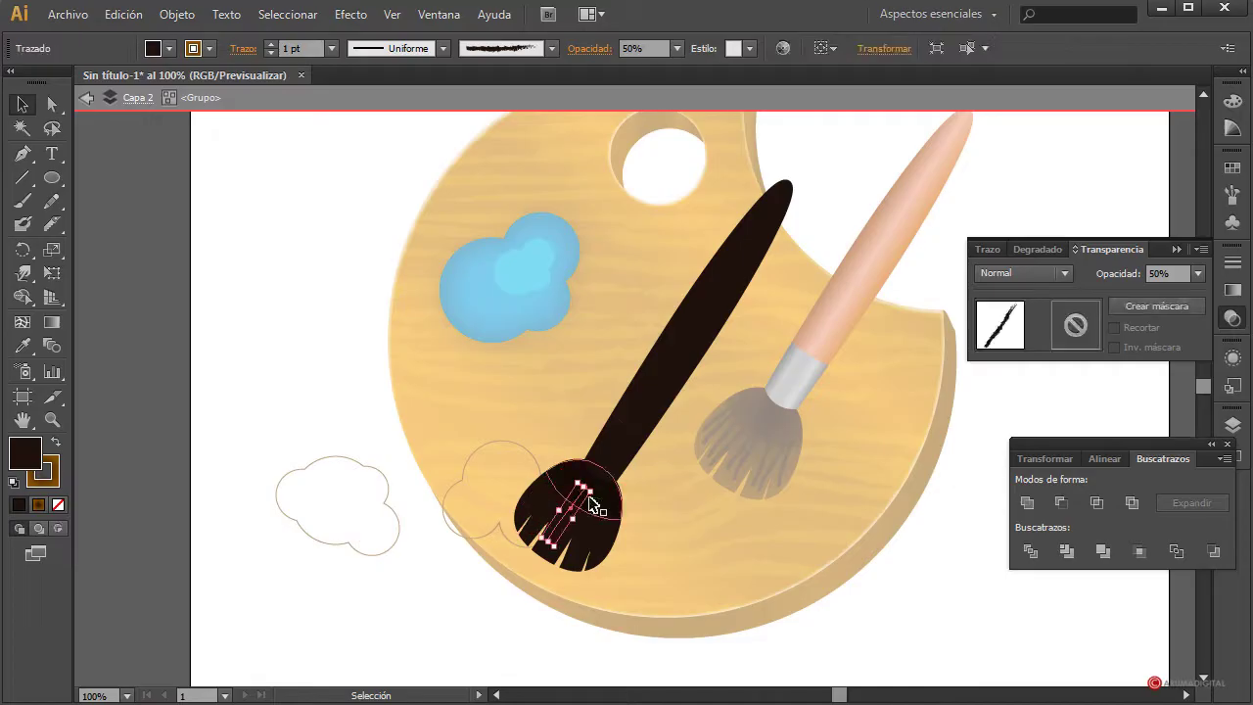
pyautogui.click(607, 504)
pyautogui.hotkey('ctrl', 'shift', 'a')
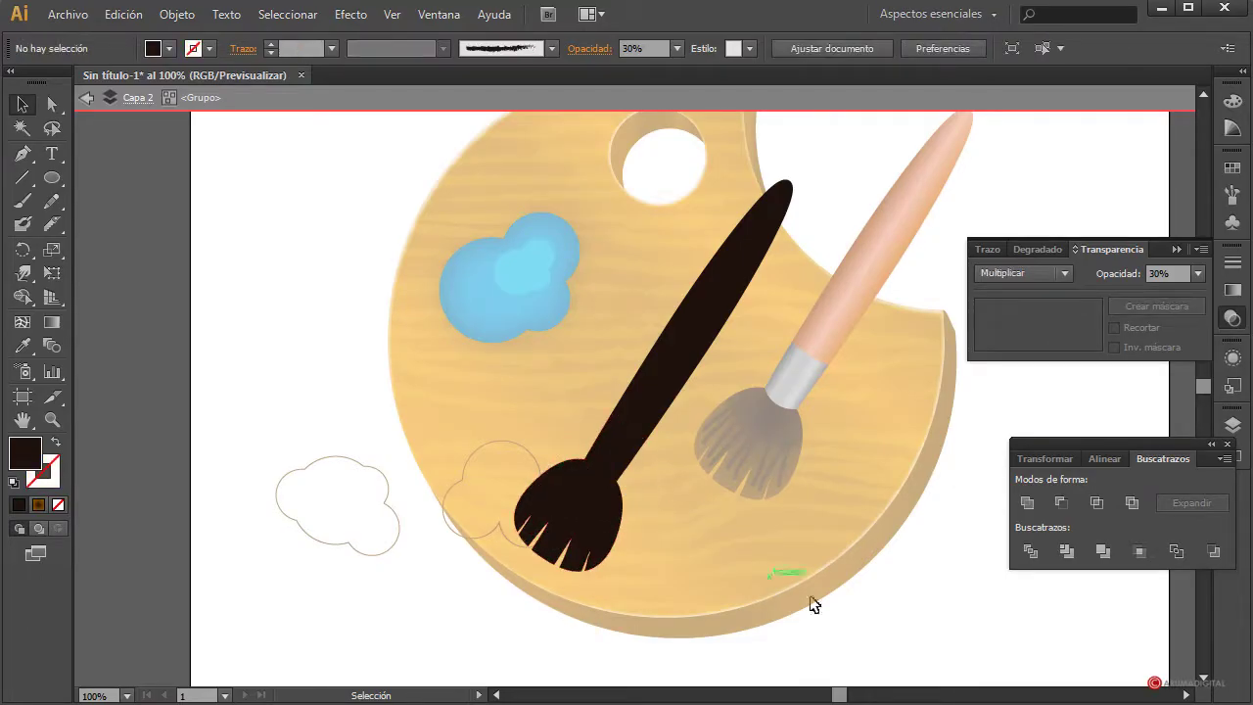
pyautogui.doubleClick(928, 619)
# Move the dark copy onto the original brush and rotate it into a shadow angle.
pyautogui.moveTo(612, 454)
pyautogui.mouseDown()
pyautogui.moveTo(939, 219)
pyautogui.moveTo(910, 207)
pyautogui.moveTo(935, 207)
pyautogui.mouseUp()
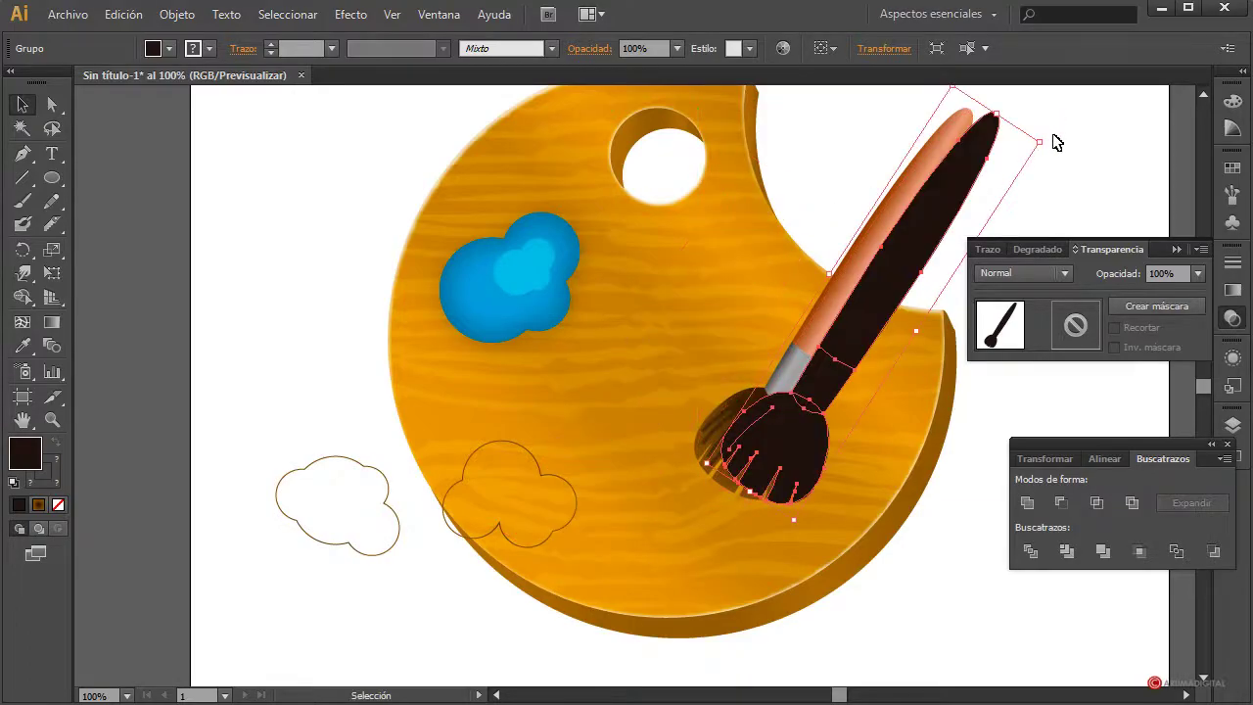
pyautogui.moveTo(1049, 140); pyautogui.dragTo(1055, 154)
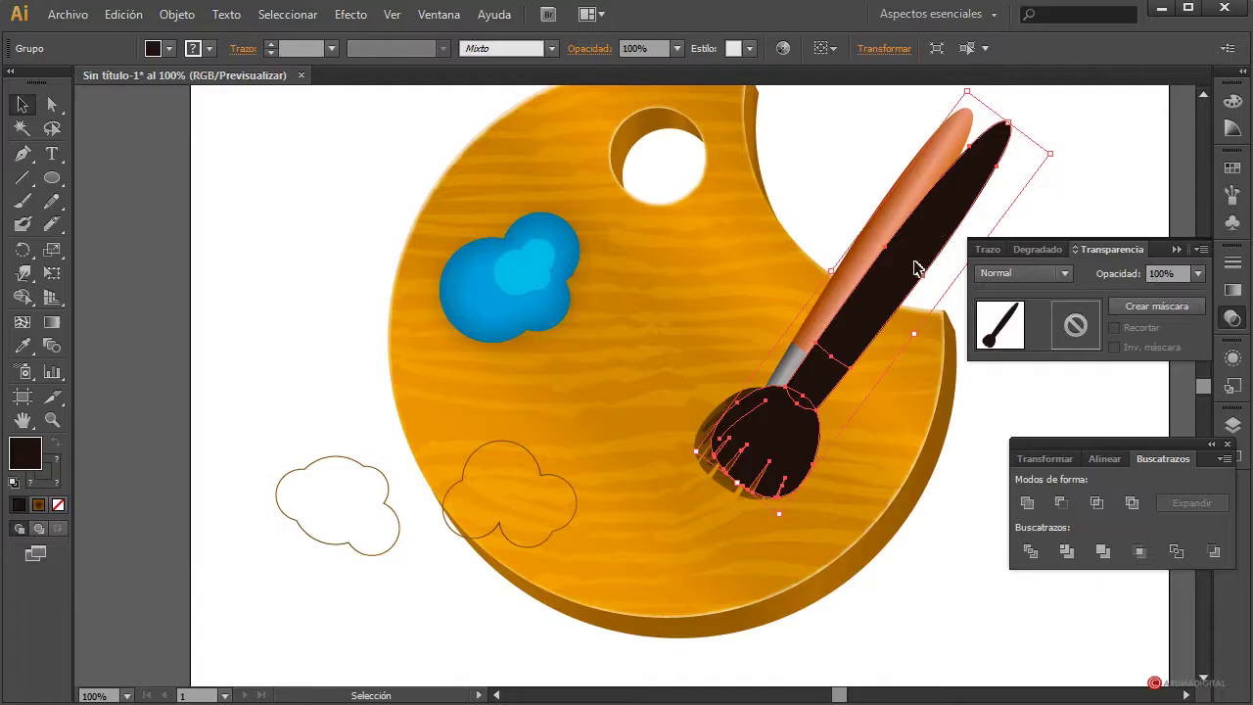
pyautogui.moveTo(918, 270); pyautogui.dragTo(906, 279)
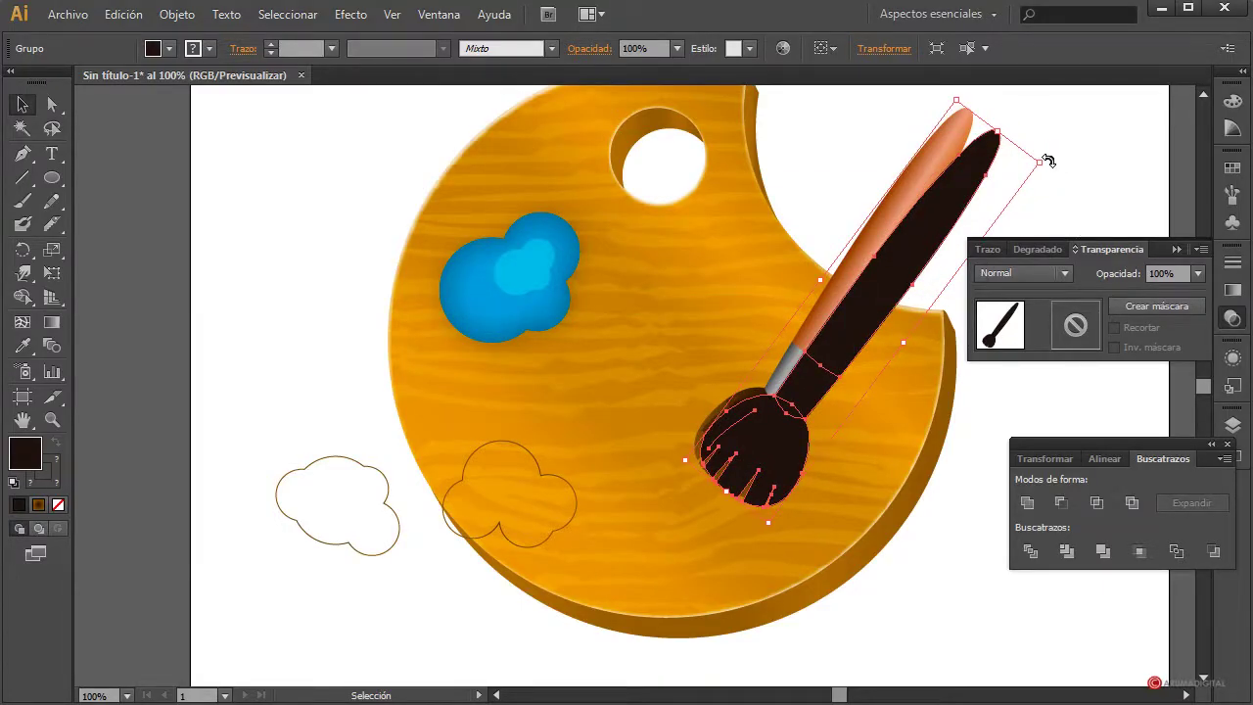
pyautogui.moveTo(1057, 166); pyautogui.dragTo(1088, 196)
pyautogui.moveTo(957, 249); pyautogui.dragTo(959, 251)
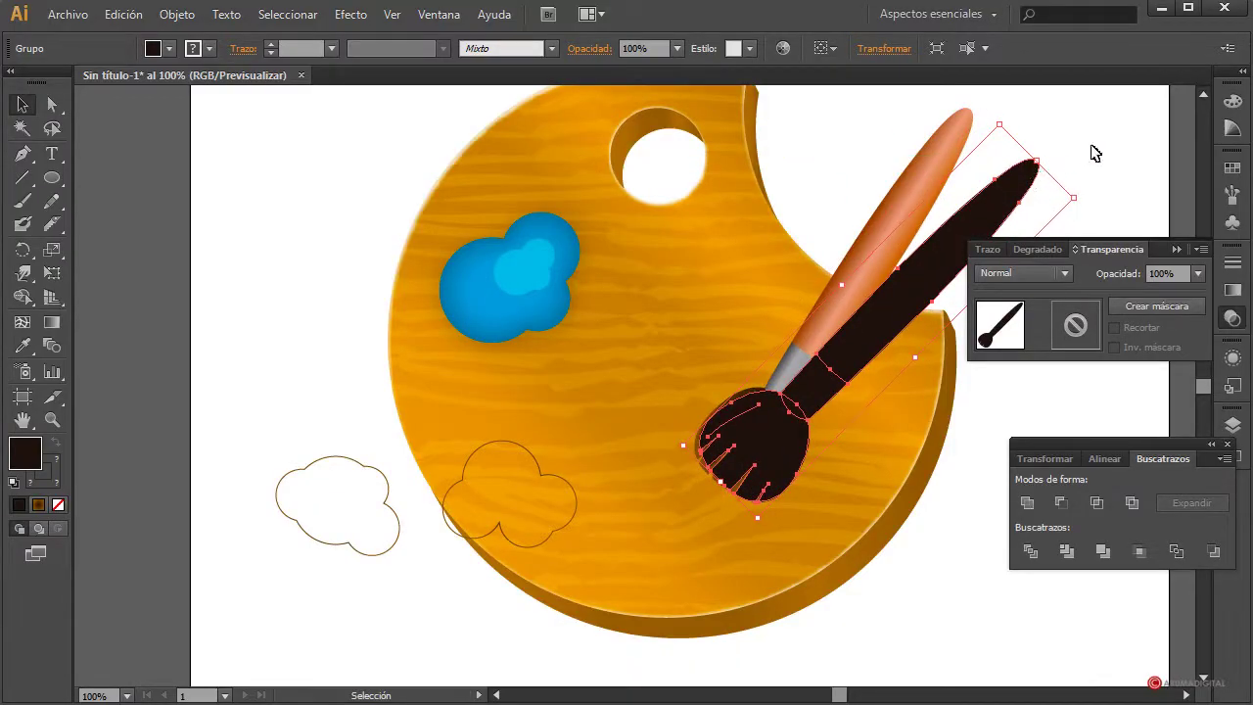
# Send the dark copy behind the original brush and check the shadow shape.
pyautogui.press('a')
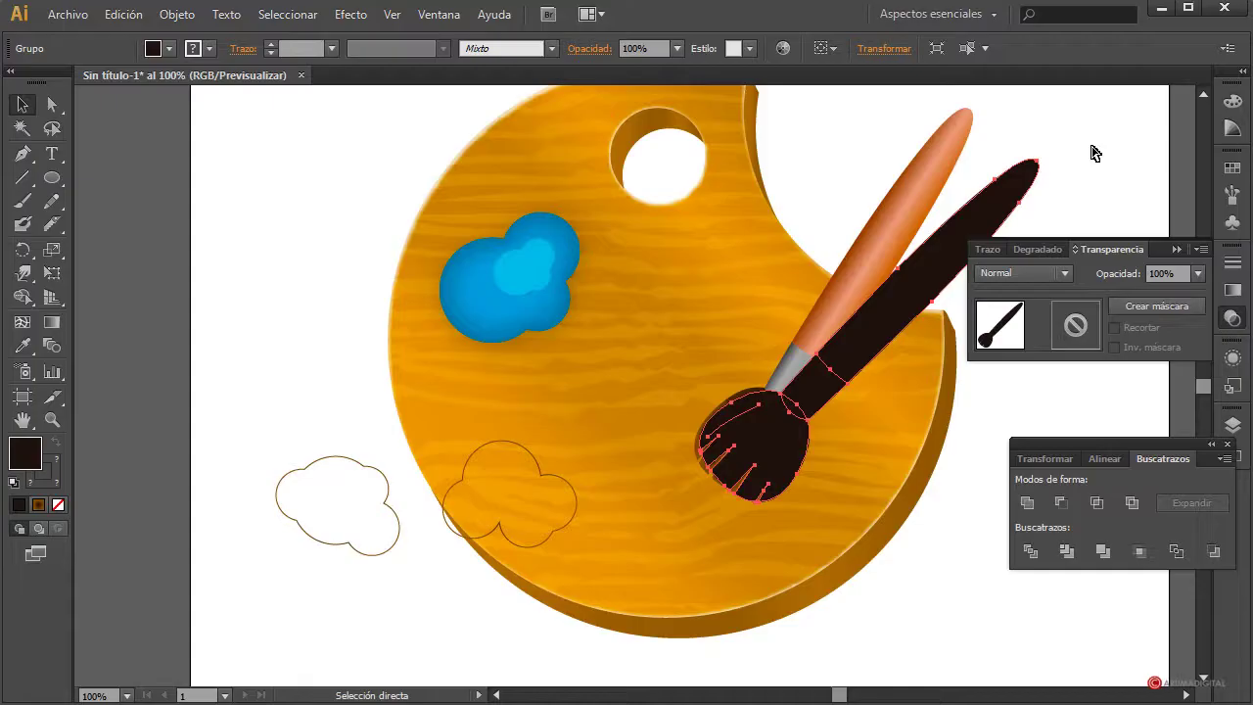
pyautogui.press('v')
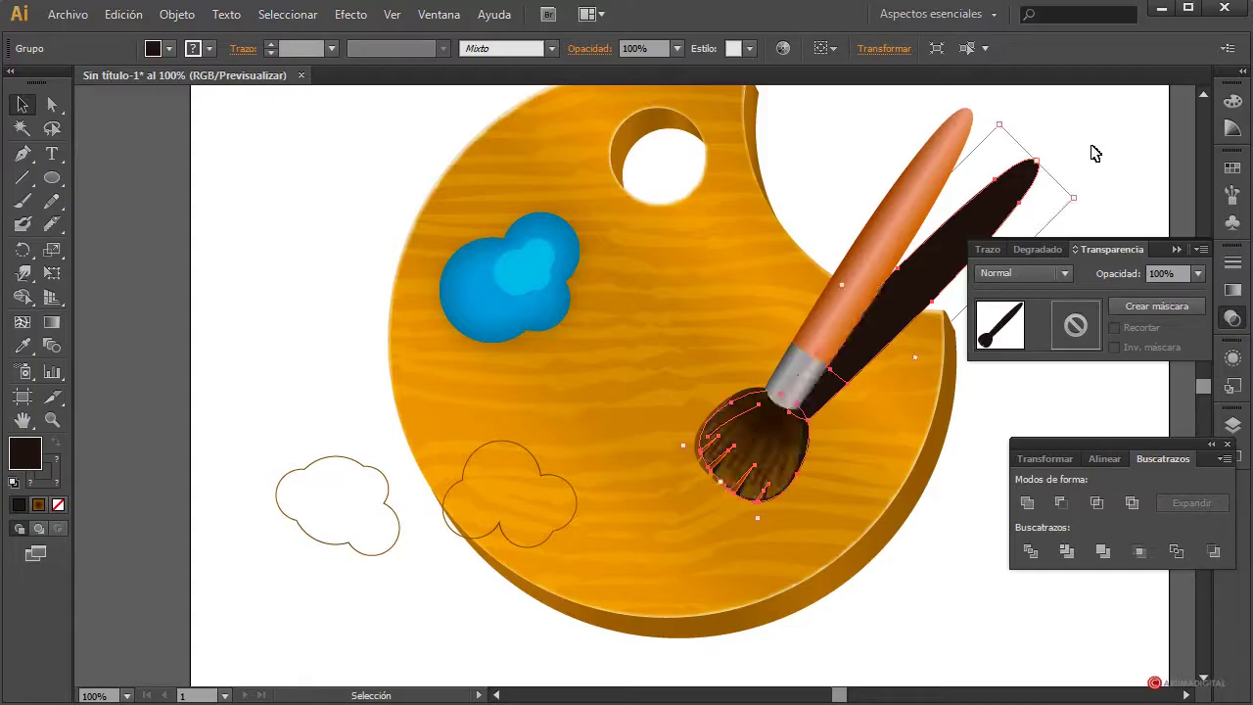
pyautogui.click(1094, 153)
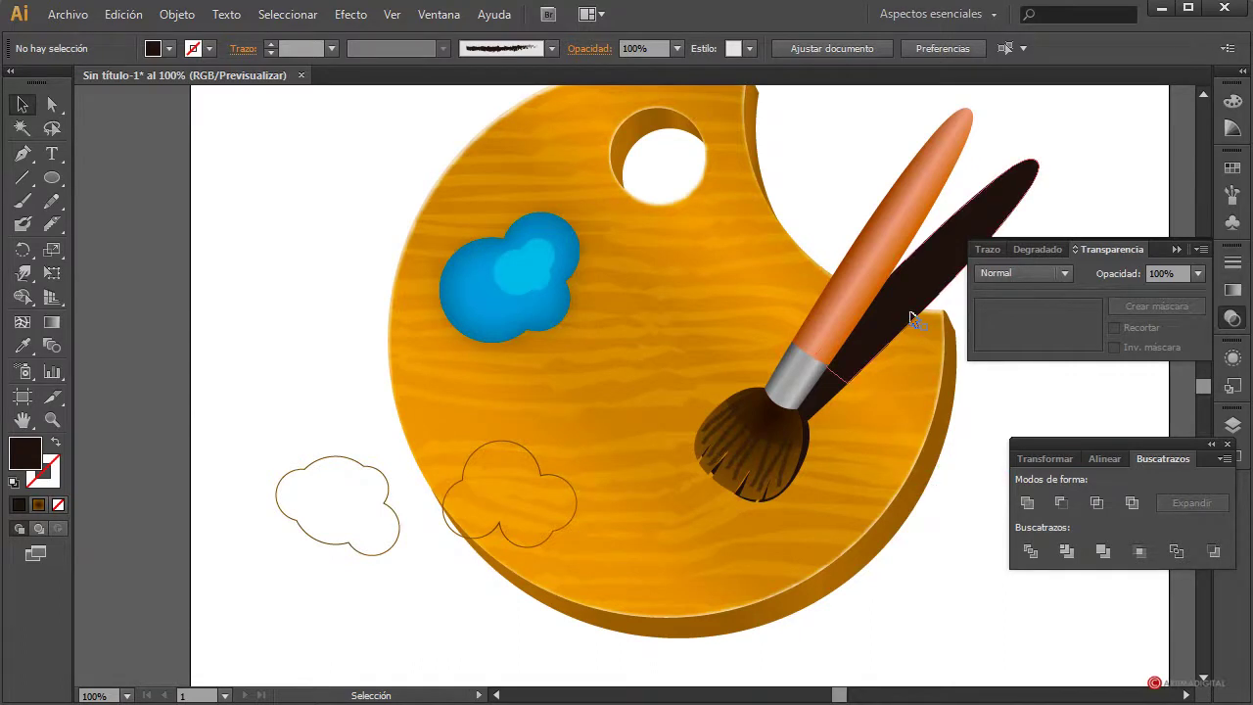
pyautogui.click(889, 337)
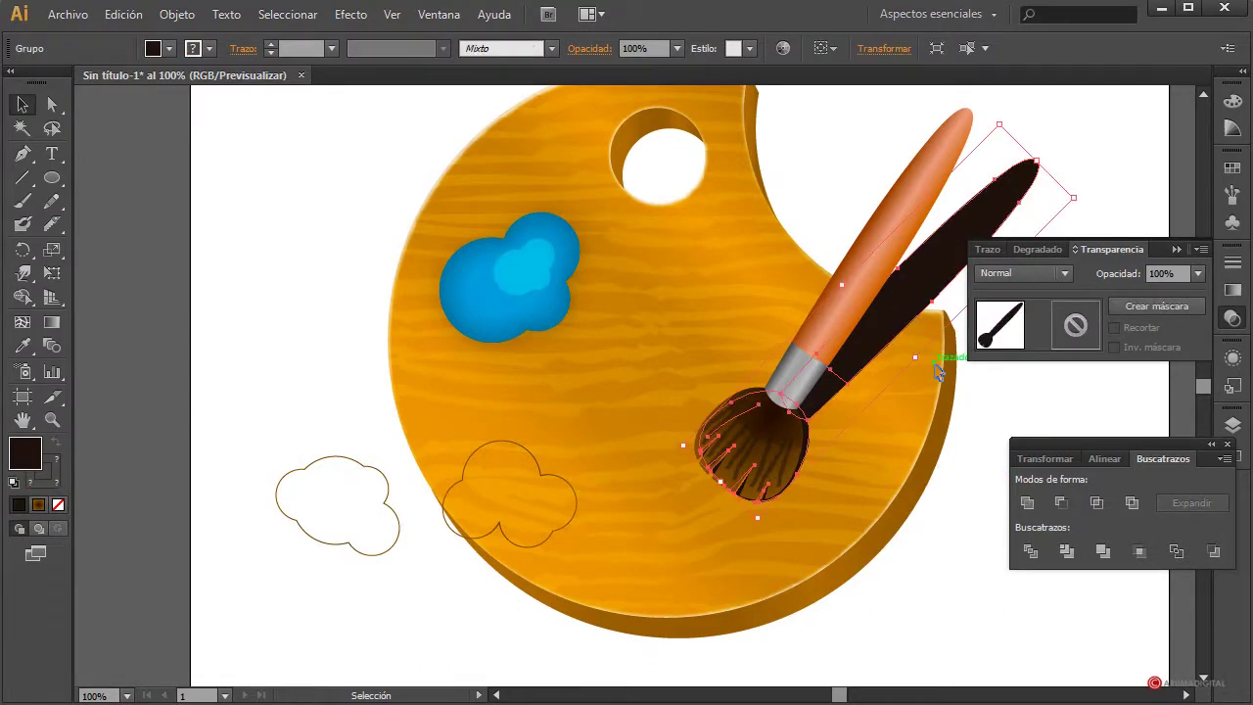
pyautogui.click(964, 431)
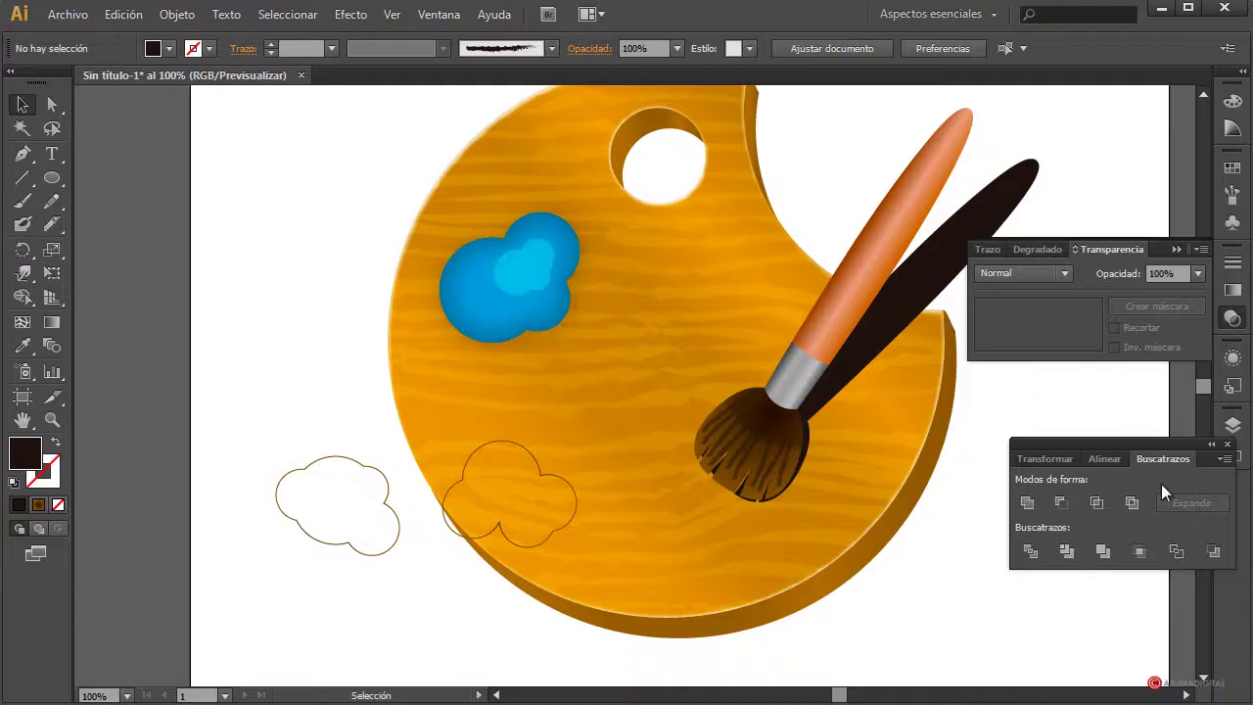
# In the layers list, select the palette on Capa 1 and lock Capa 1.
pyautogui.click(1235, 424)
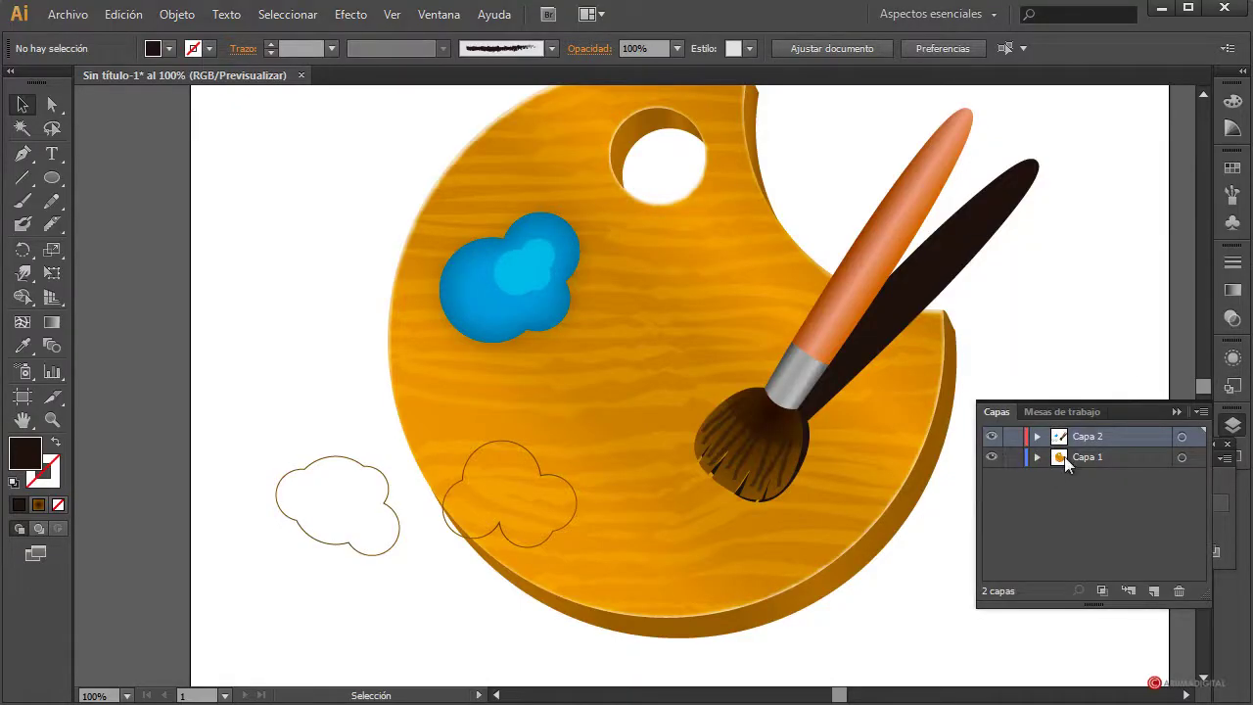
pyautogui.click(1077, 458)
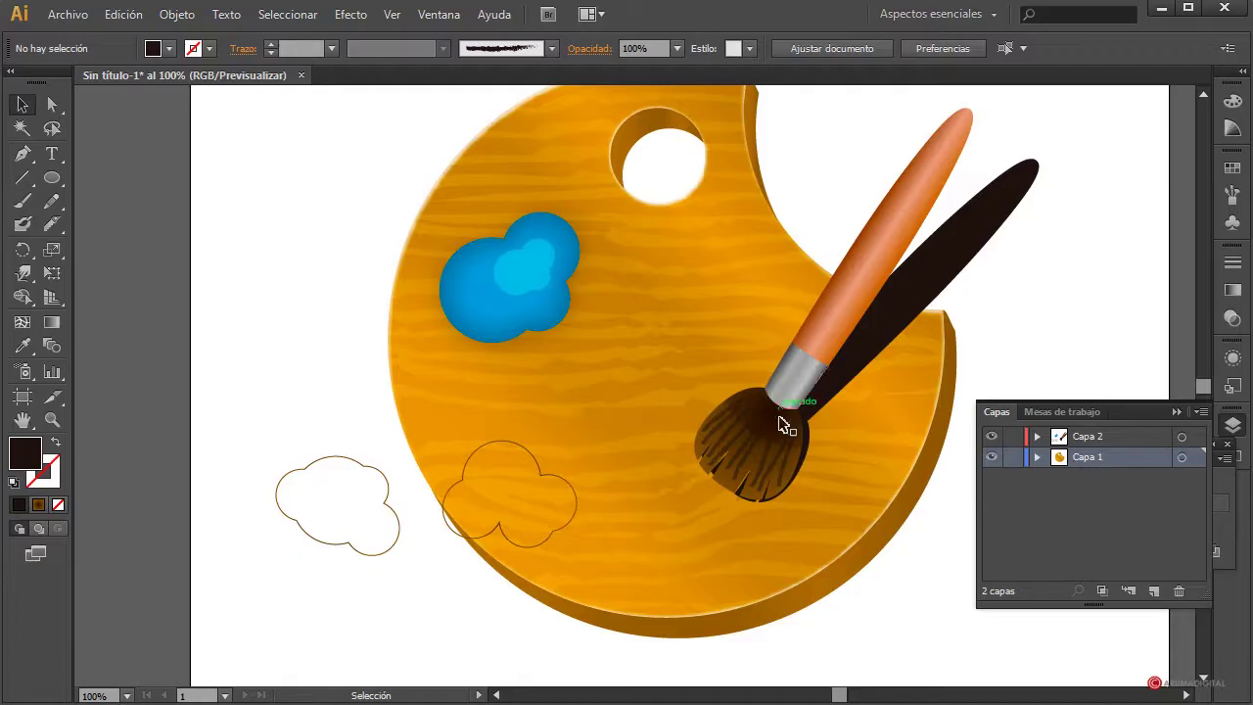
pyautogui.click(942, 365)
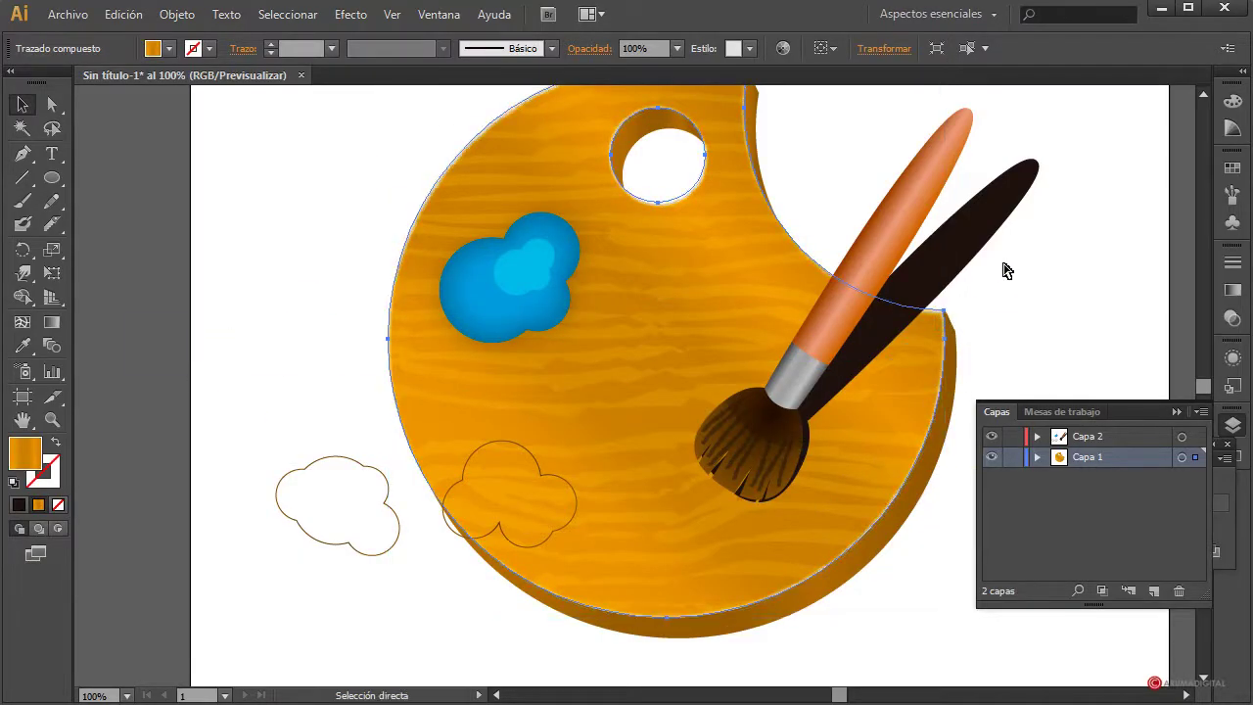
pyautogui.click(1103, 436)
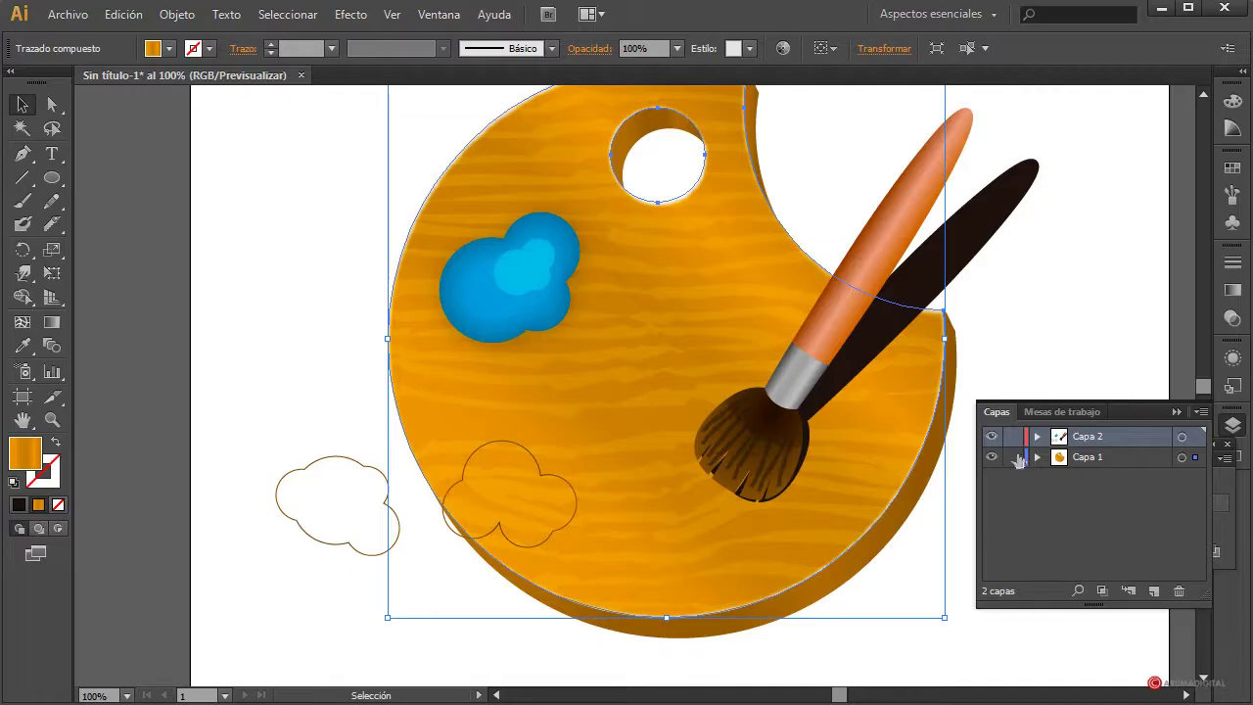
pyautogui.click(1012, 457)
# Paste an orange palette copy, shift it up-right, and select it with the brush shadow.
pyautogui.press('a')
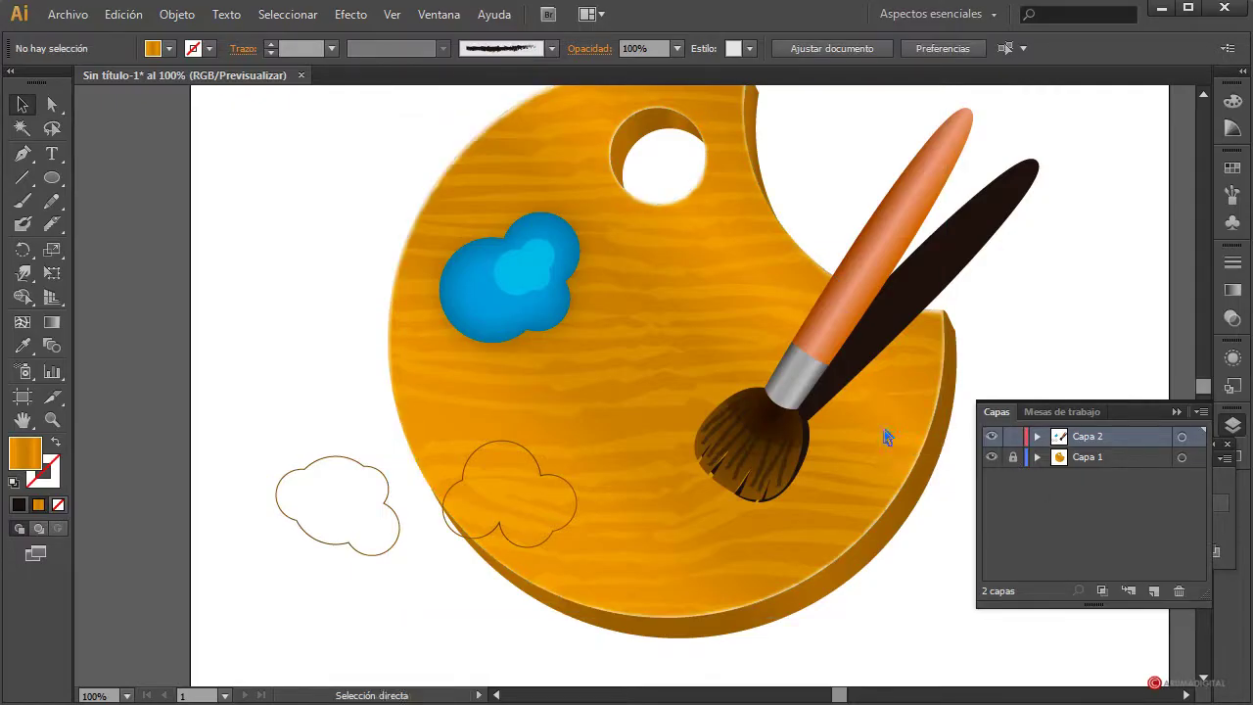
pyautogui.hotkey('ctrl', 'v')
pyautogui.moveTo(821, 446); pyautogui.dragTo(852, 399)
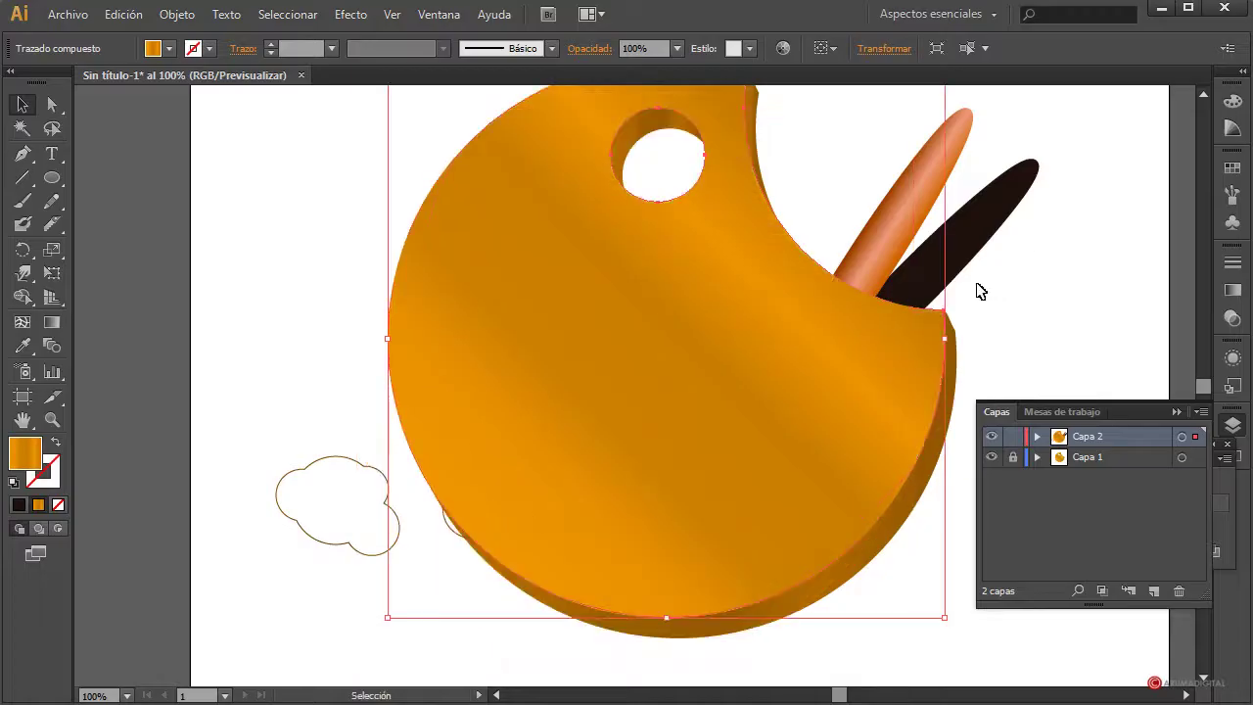
pyautogui.click(993, 229)
pyautogui.keyDown('shift'); pyautogui.click(920, 423); pyautogui.keyUp('shift')
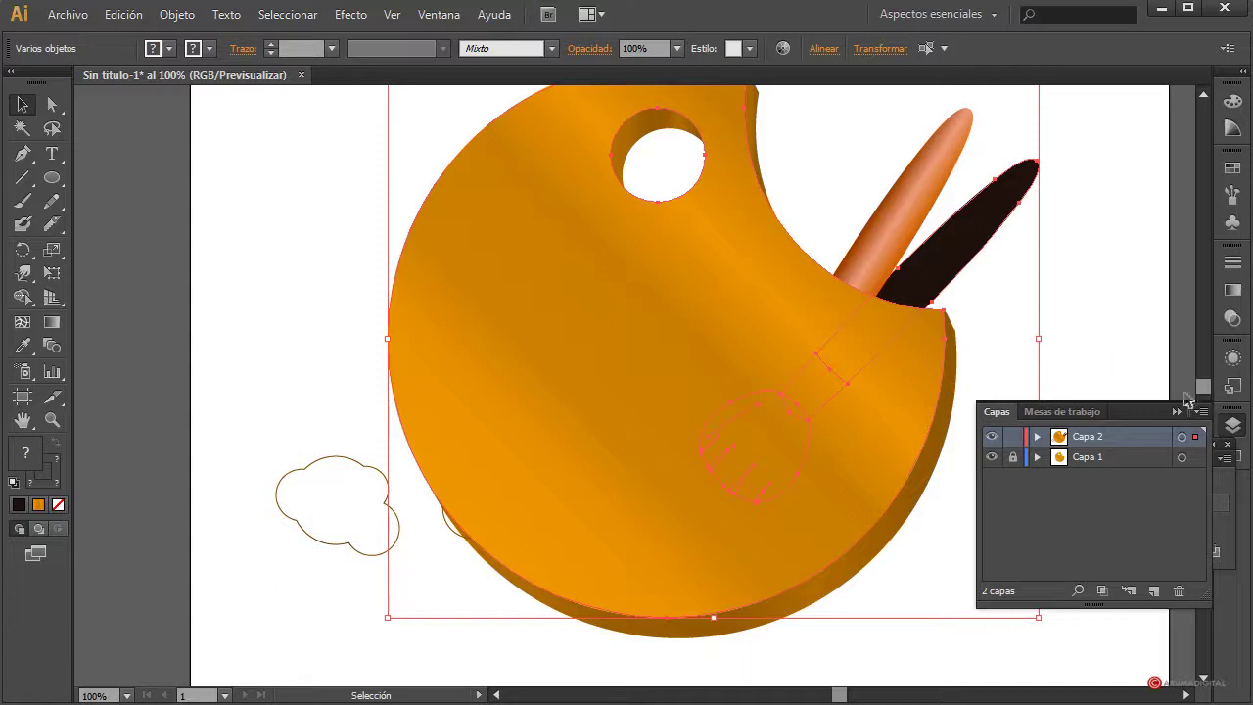
# Divide the shadow and palette copy with Pathfinder and ungroup the pieces.
pyautogui.hotkey('ctrl', 'shift', 'F9')
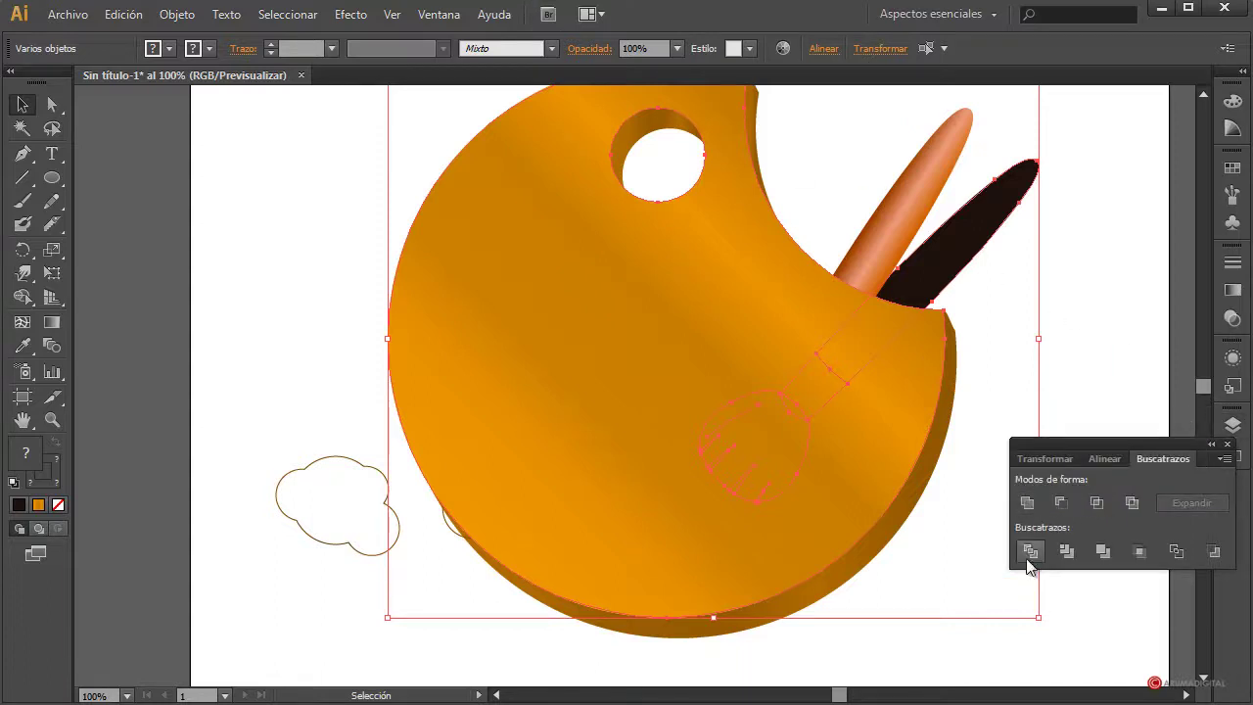
pyautogui.click(1030, 551)
pyautogui.click(1105, 316)
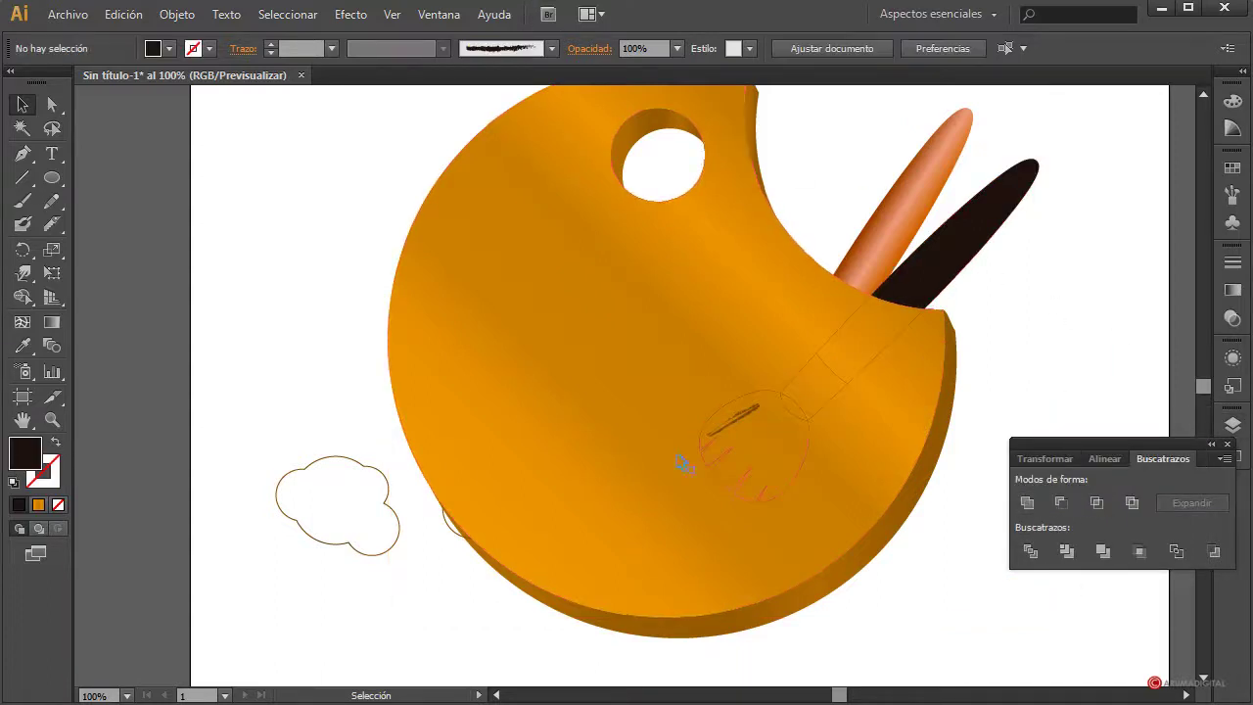
pyautogui.click(776, 291)
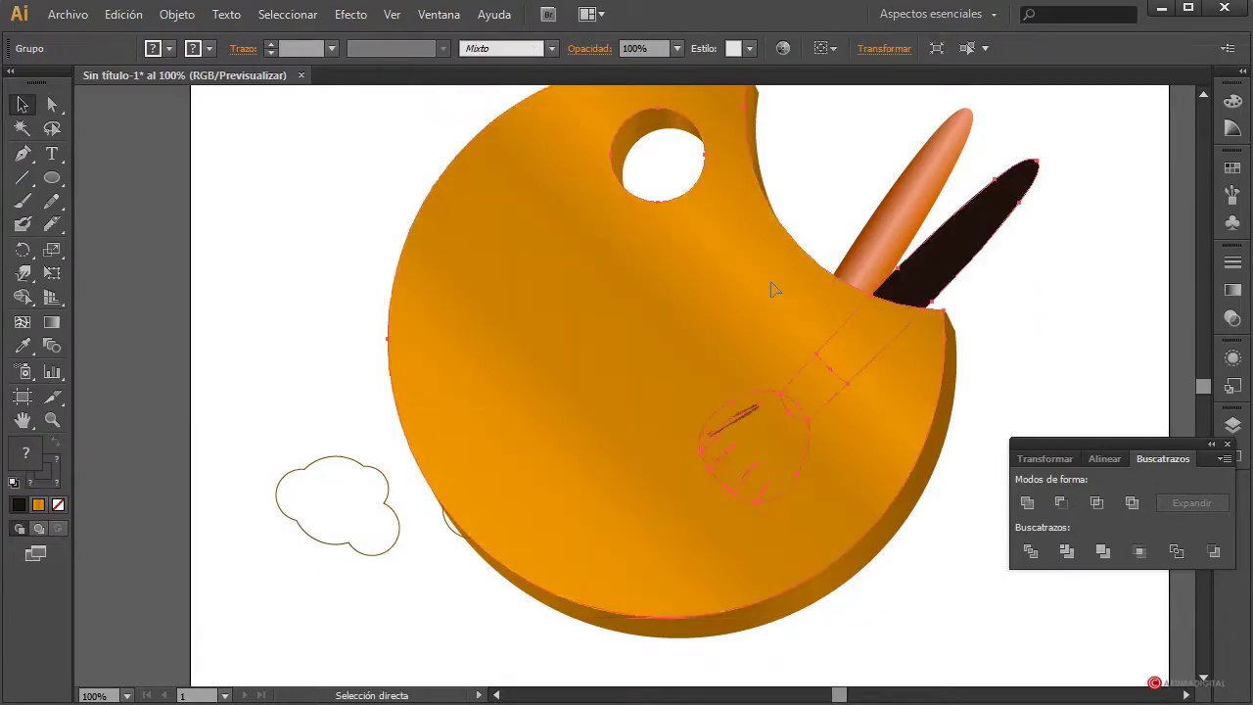
pyautogui.click(771, 284)
pyautogui.click(176, 13)
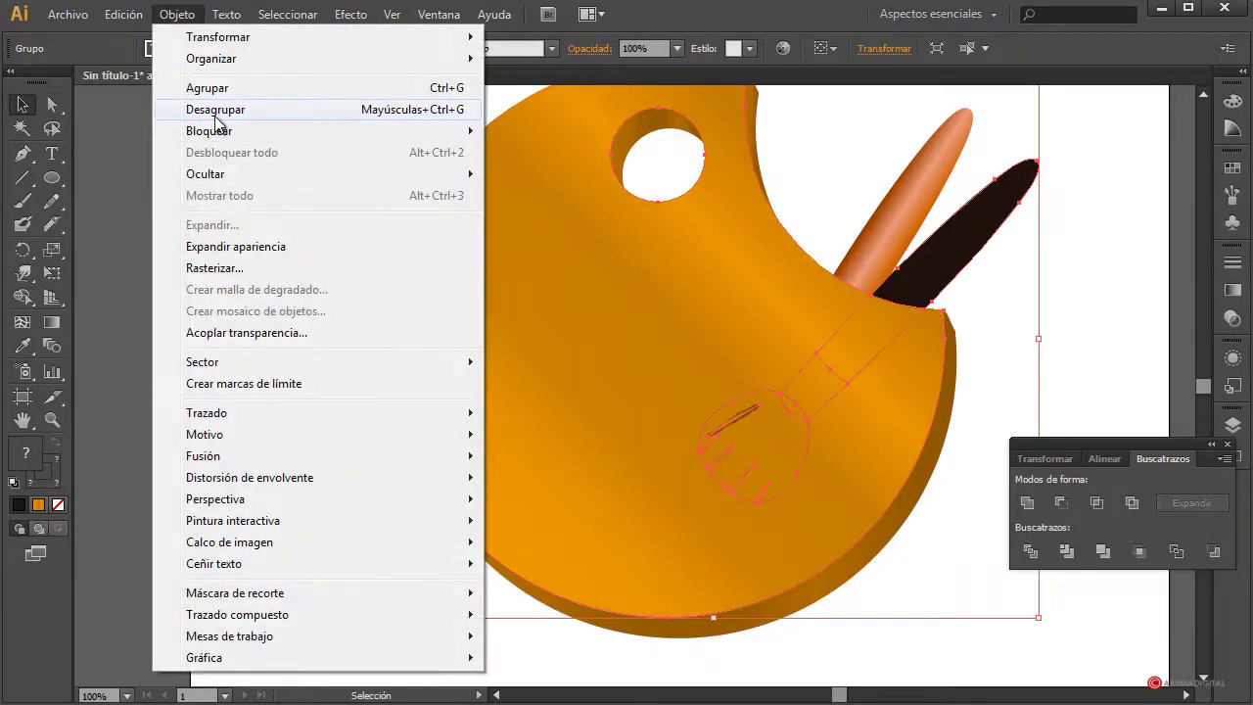
pyautogui.click(216, 110)
pyautogui.click(1057, 229)
# Delete the shadow piece outside the palette and clean up the bristle-area piece.
pyautogui.click(973, 246)
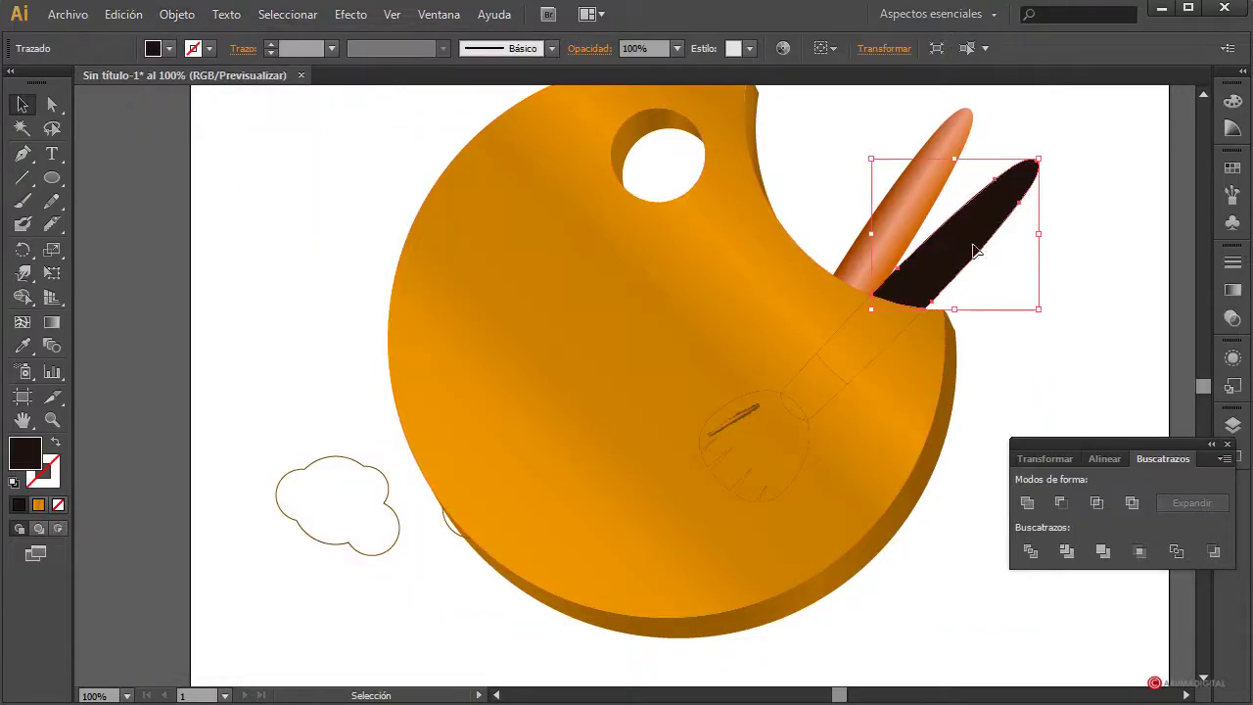
pyautogui.press('Delete')
pyautogui.click(795, 330)
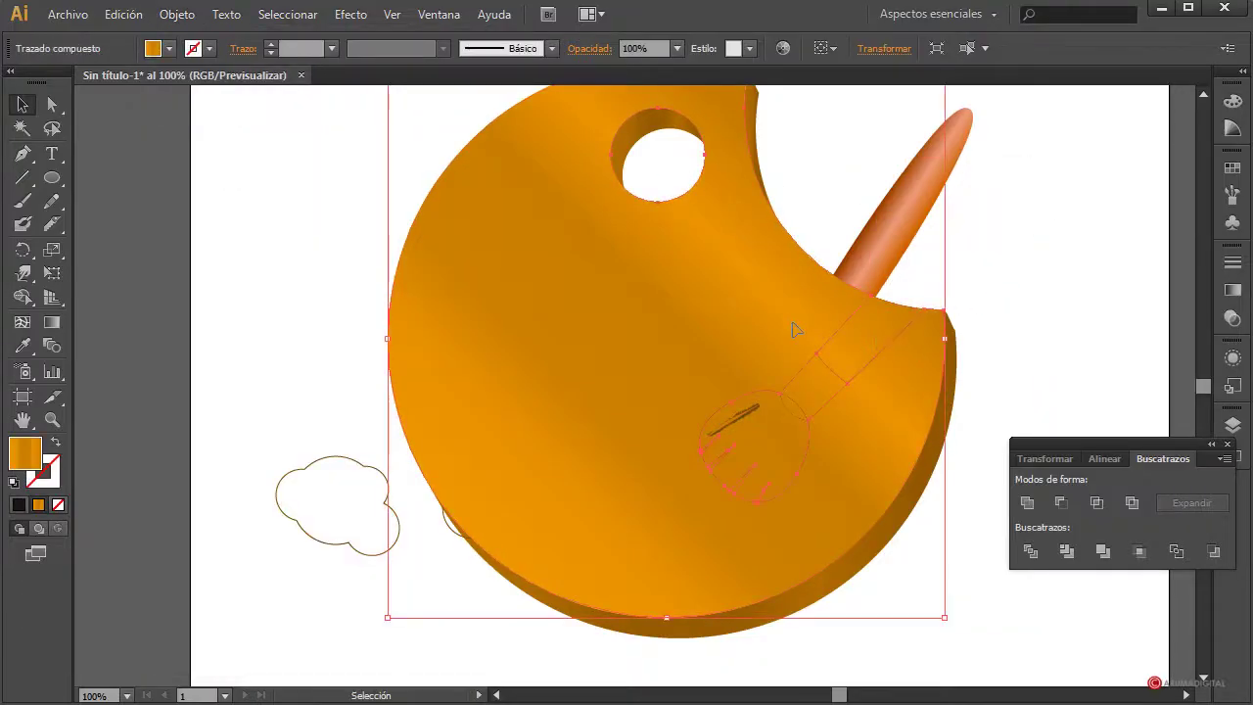
pyautogui.click(746, 420)
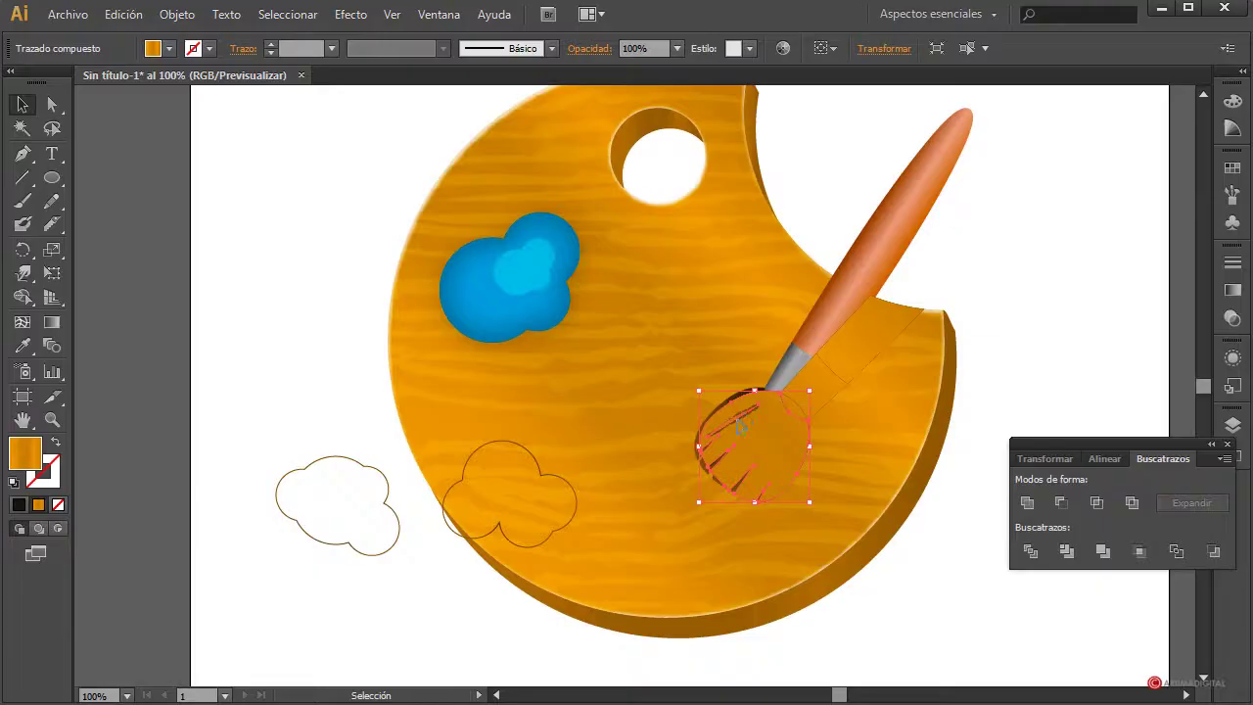
pyautogui.doubleClick(744, 422)
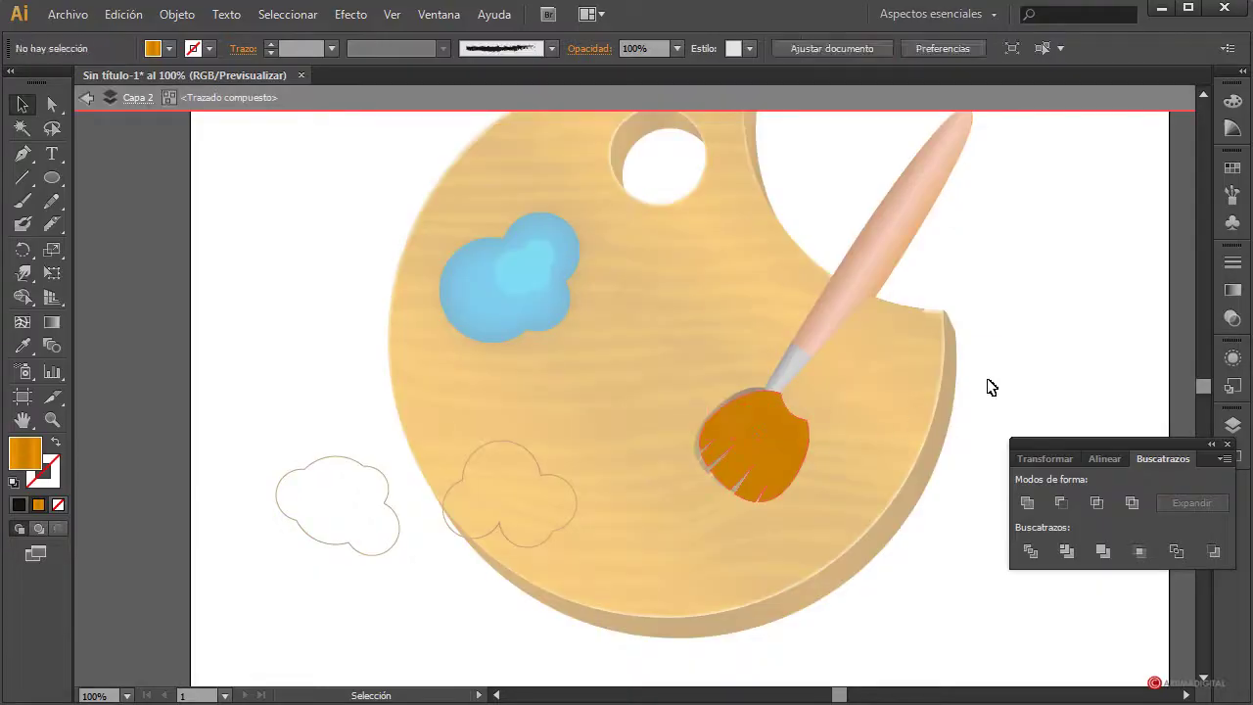
pyautogui.doubleClick(990, 386)
pyautogui.click(743, 424)
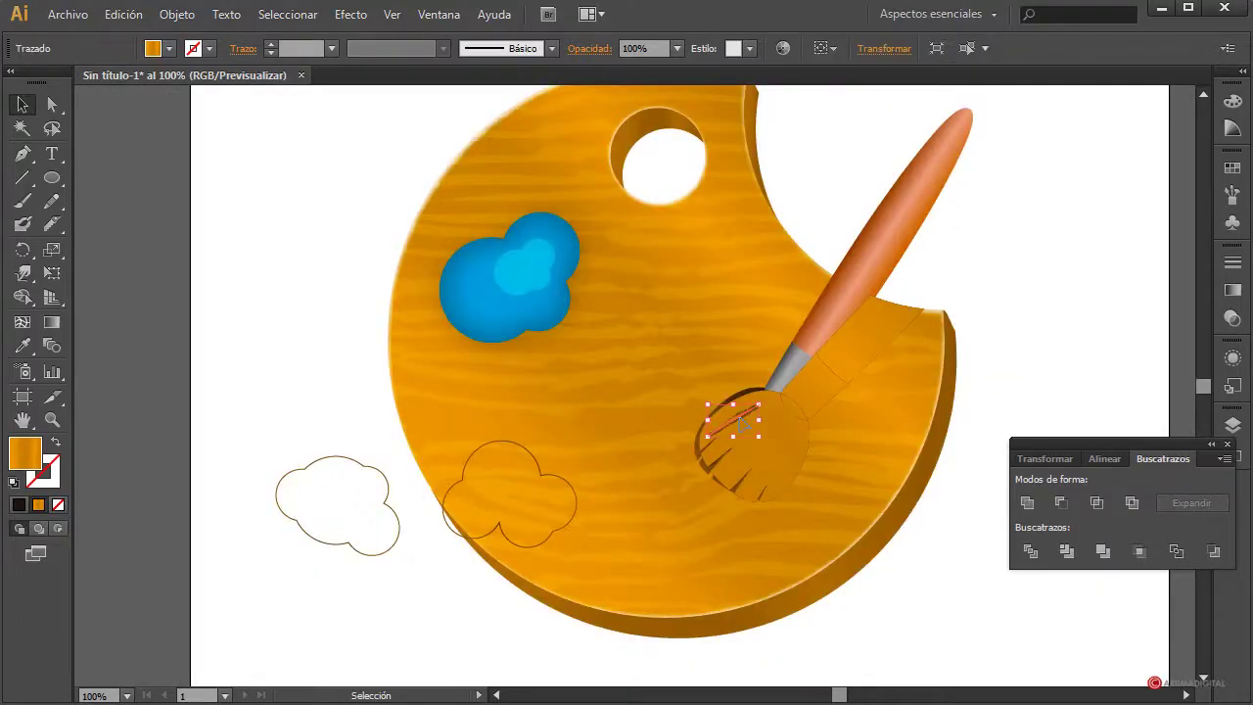
pyautogui.hotkey('ctrl', 'shift', 'a')
# Select the remaining shadow pieces beside the handle and over the bristles.
pyautogui.click(811, 431)
pyautogui.hotkey('ctrl', 'shift', 'a')
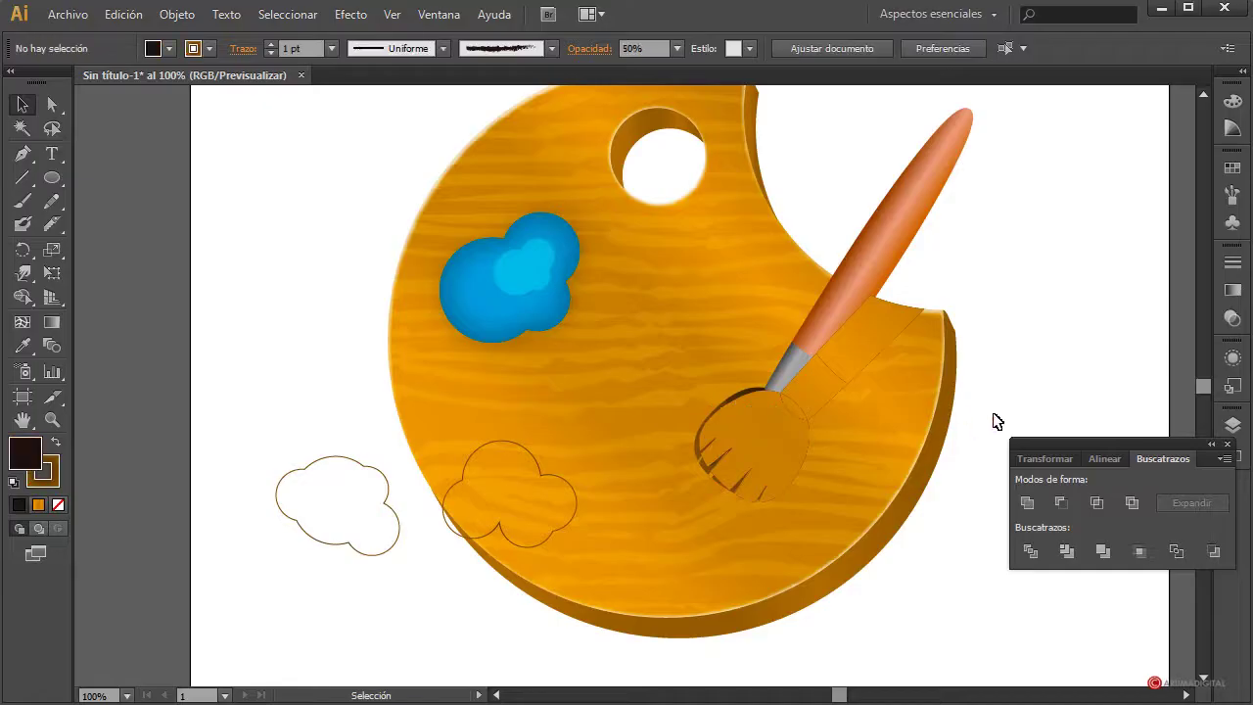
pyautogui.click(873, 355)
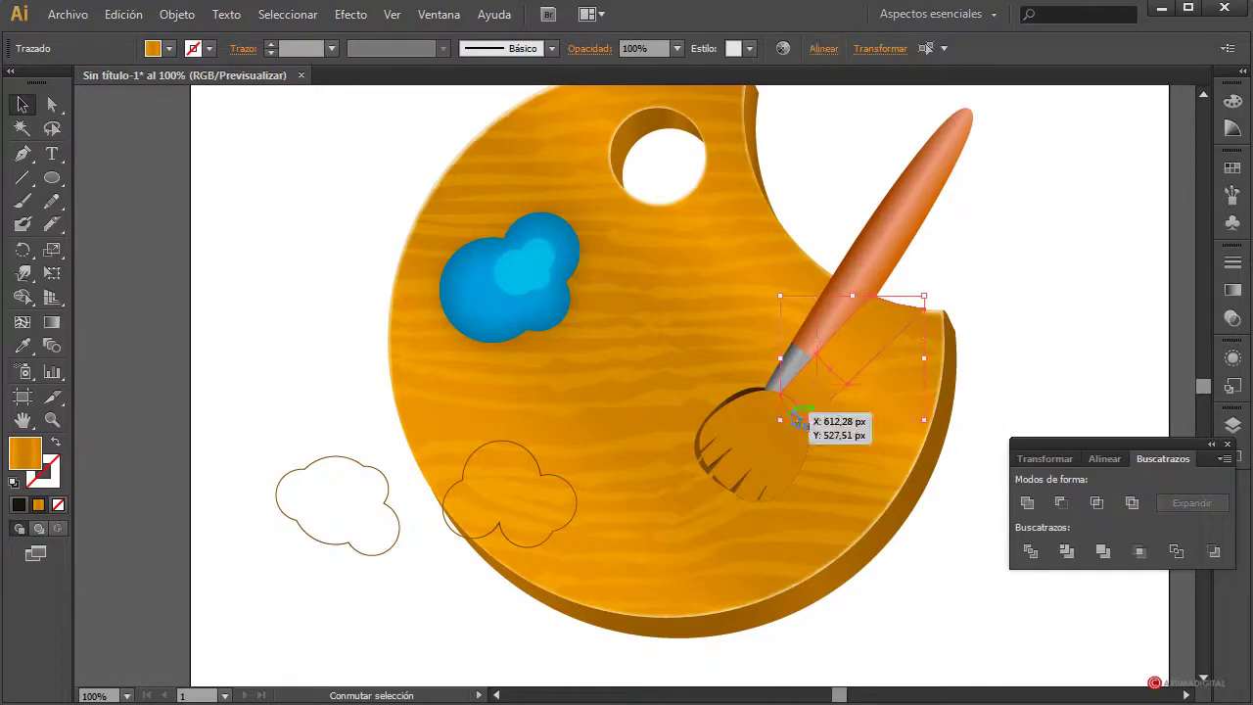
pyautogui.keyDown('shift'); pyautogui.click(768, 433); pyautogui.keyUp('shift')
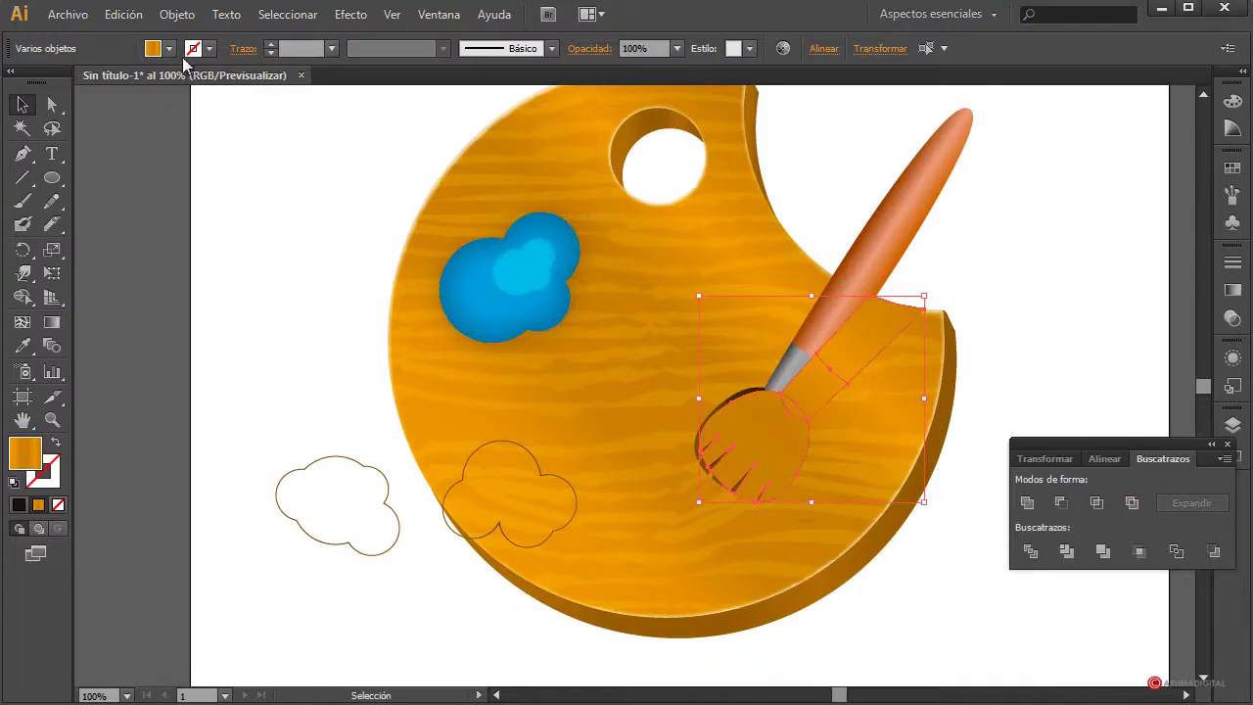
# Fill the selected trimmed shadow pieces with black from the Fill swatches.
pyautogui.click(168, 48)
pyautogui.click(10, 82)
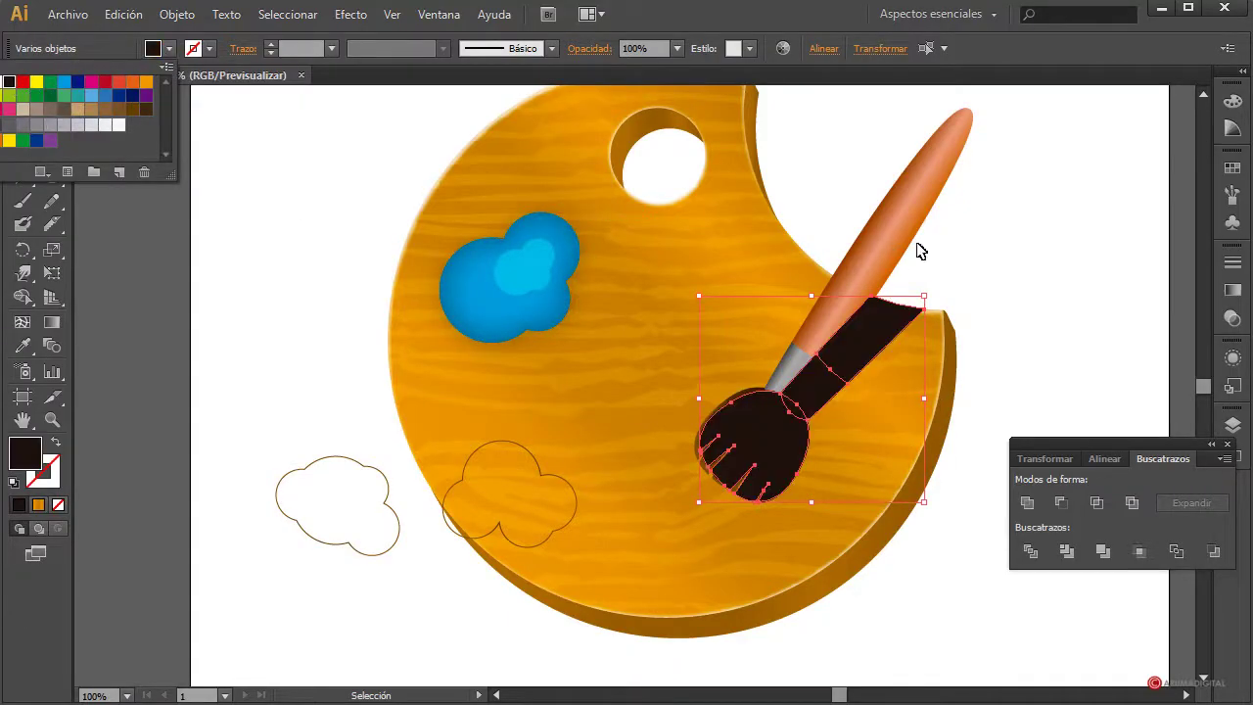
pyautogui.press('ctrl')
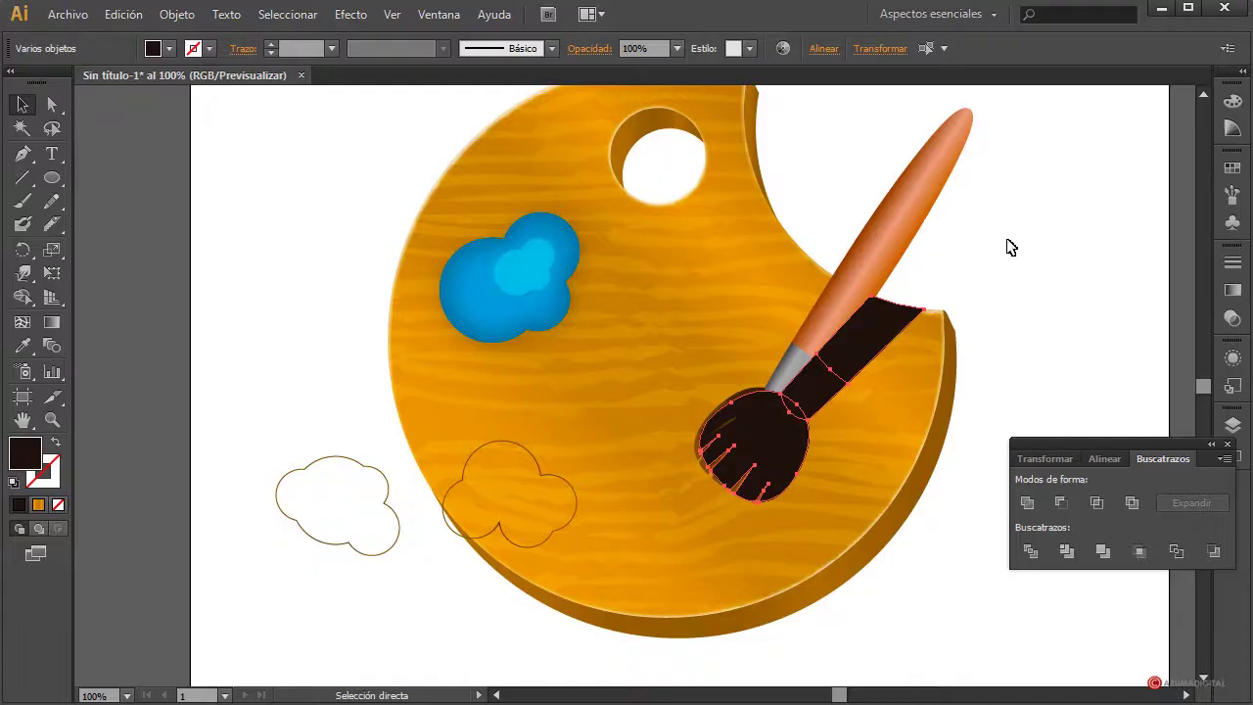
# Group the shadow pieces and bring the paintbrush in front of them.
pyautogui.click(178, 13)
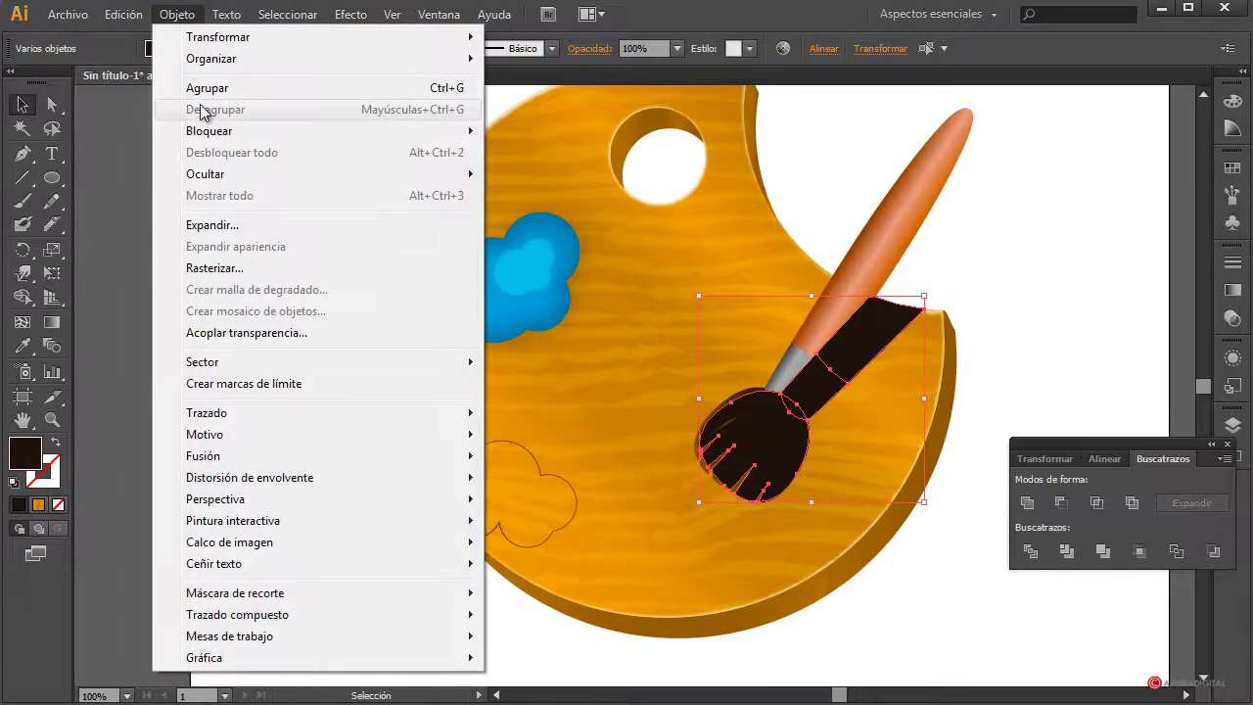
pyautogui.click(196, 87)
pyautogui.rightClick(891, 336)
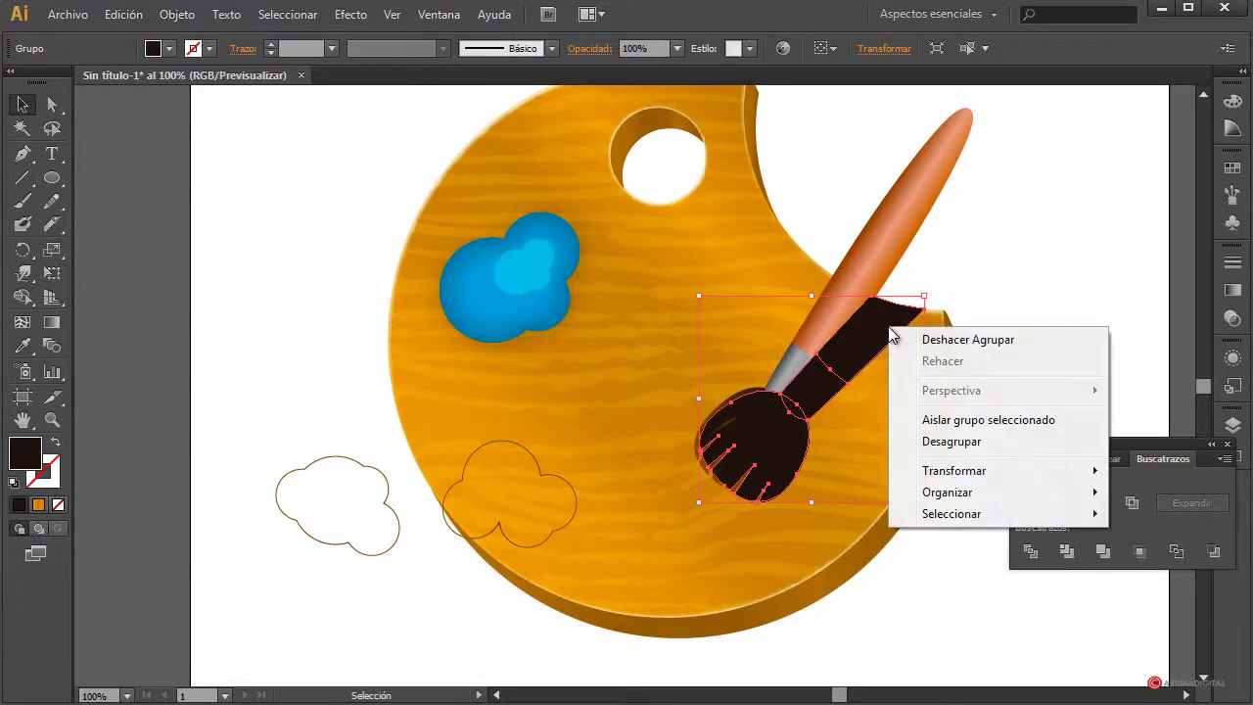
pyautogui.click(951, 440)
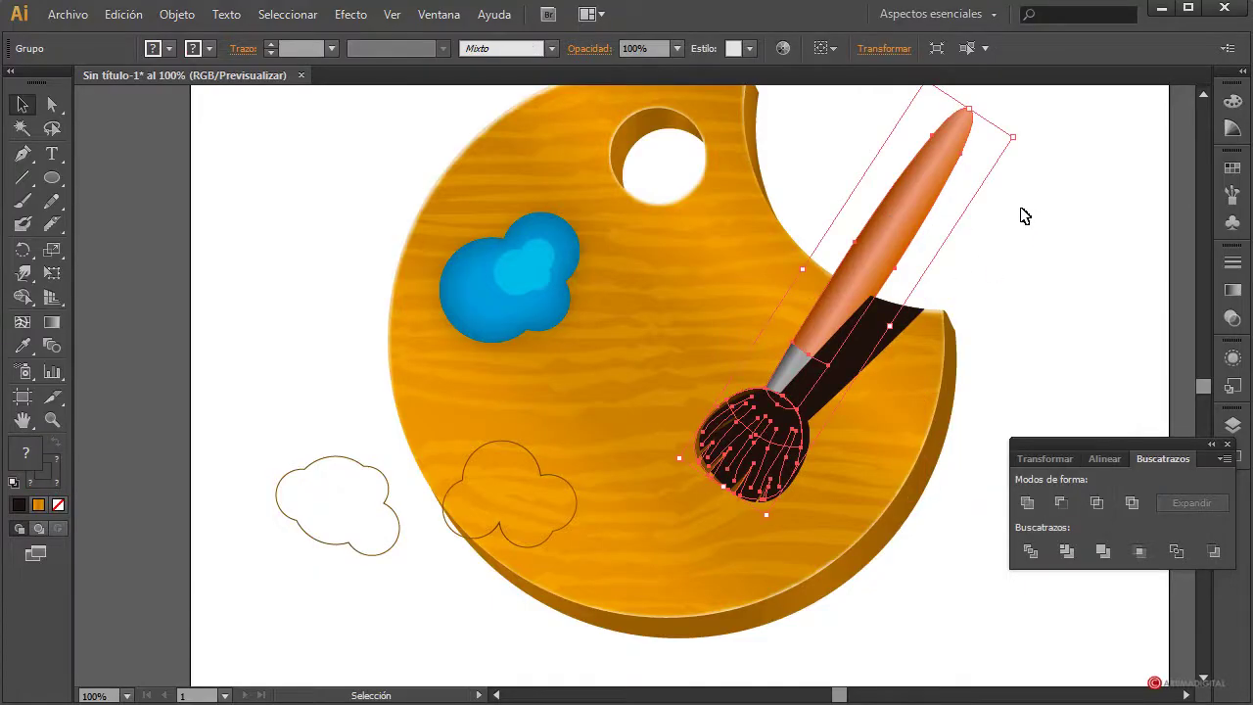
pyautogui.press('a')
pyautogui.hotkey('ctrl', 'shift', '[')
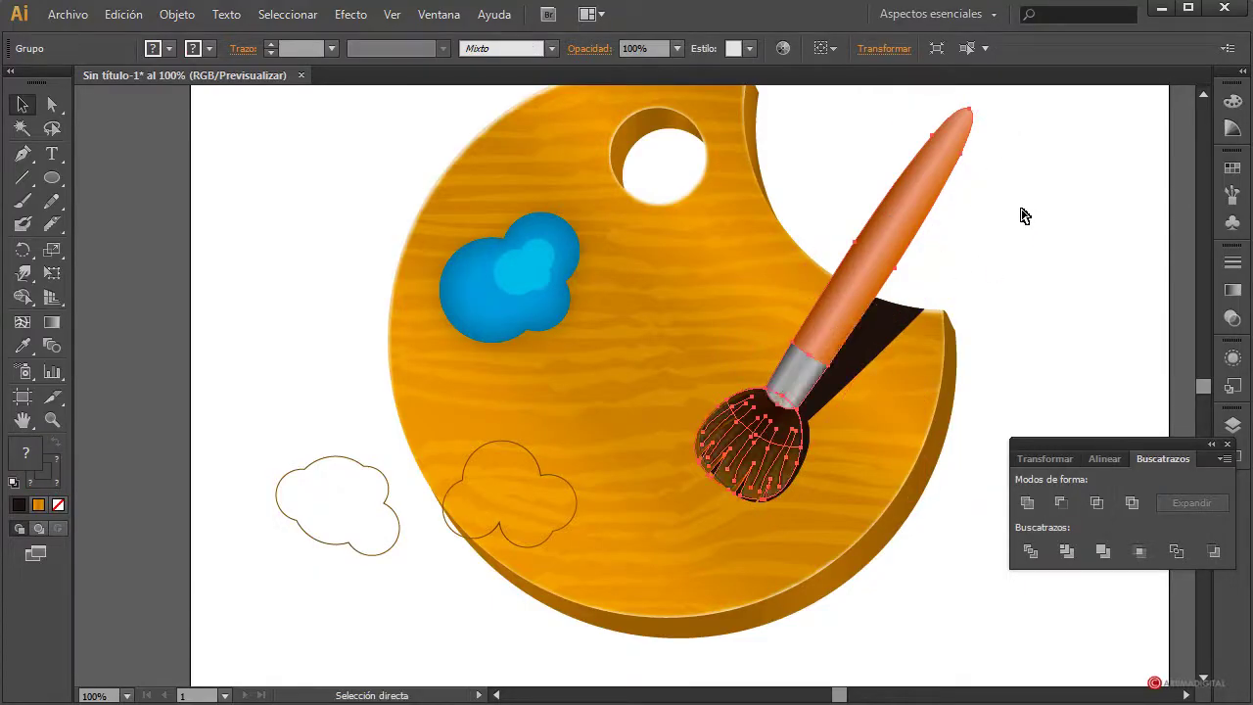
pyautogui.click(1026, 225)
pyautogui.press('v')
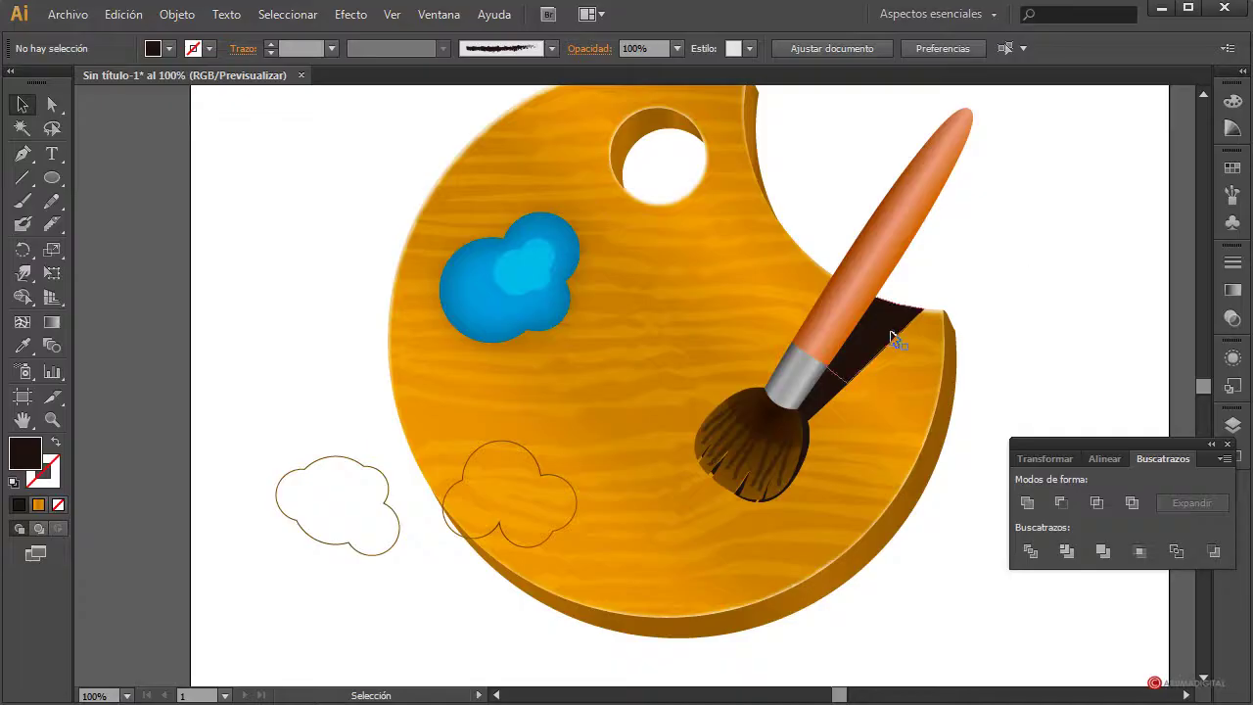
# Select the shadow pieces near the ferrule, handle and bristles.
pyautogui.click(888, 331)
pyautogui.click(827, 391)
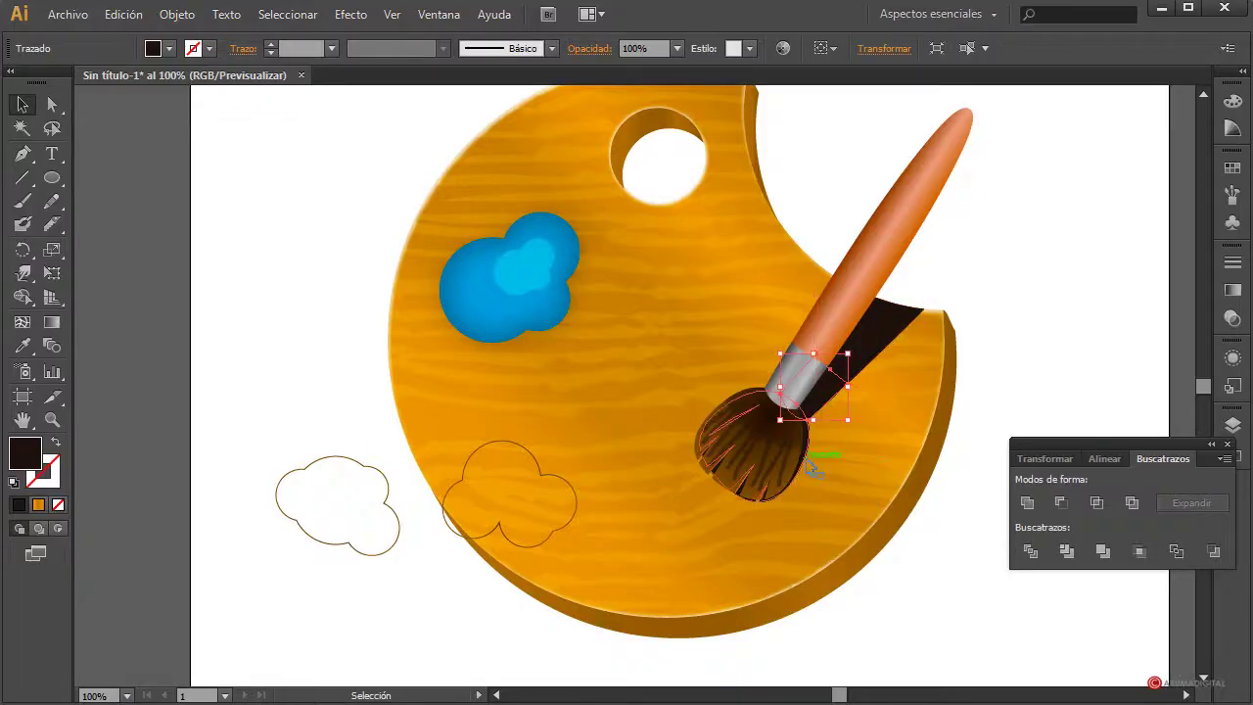
pyautogui.keyDown('shift'); pyautogui.click(822, 409); pyautogui.keyUp('shift')
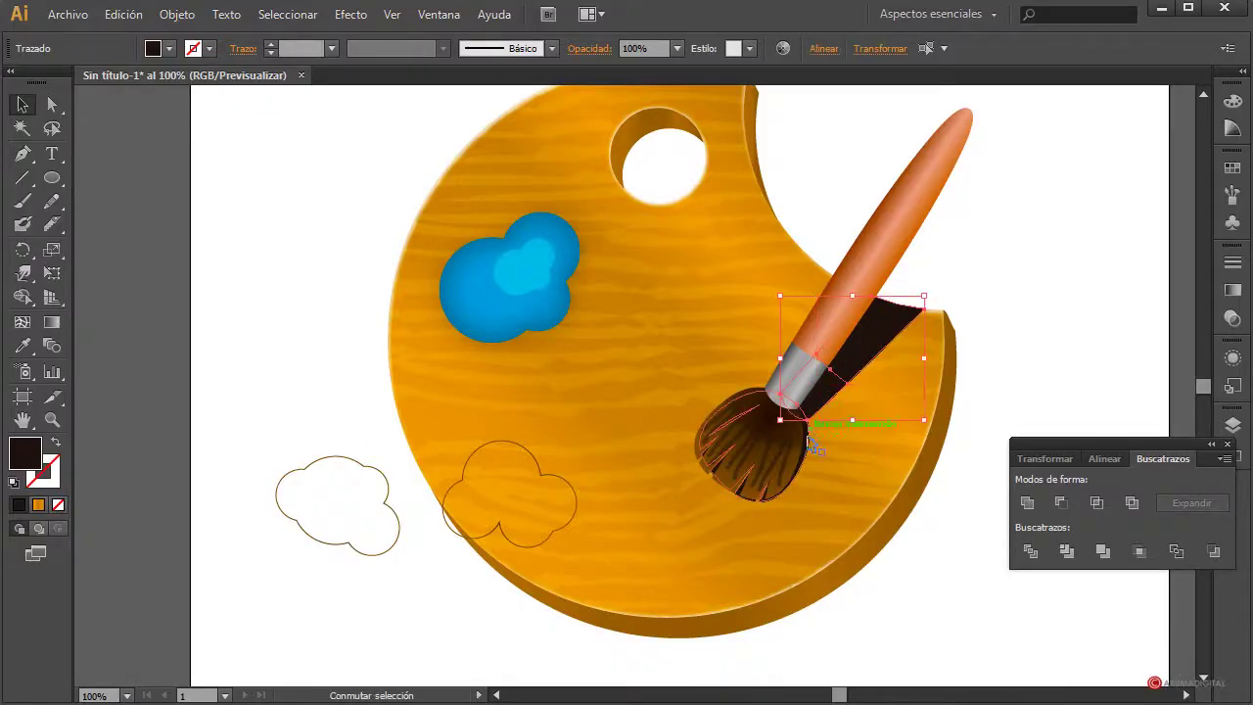
pyautogui.keyDown('shift'); pyautogui.click(811, 445); pyautogui.keyUp('shift')
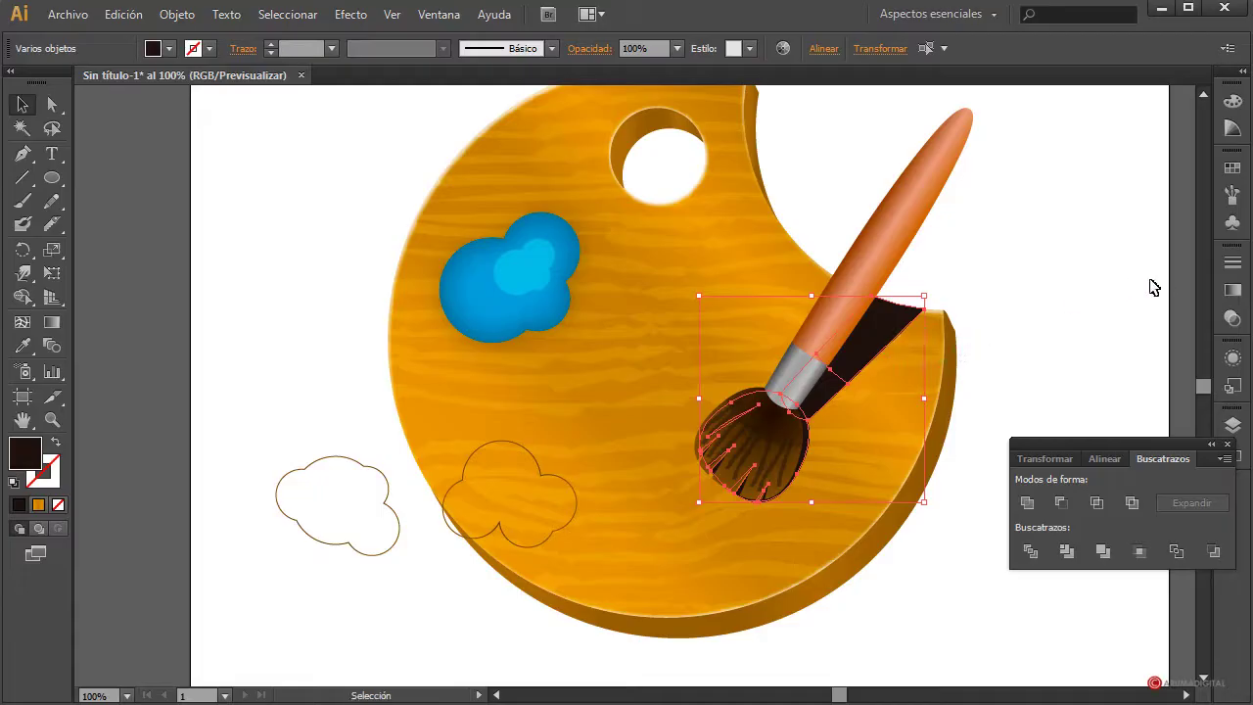
# Set the selected shadow's opacity to 30%, then lower it to 20%.
pyautogui.click(1234, 321)
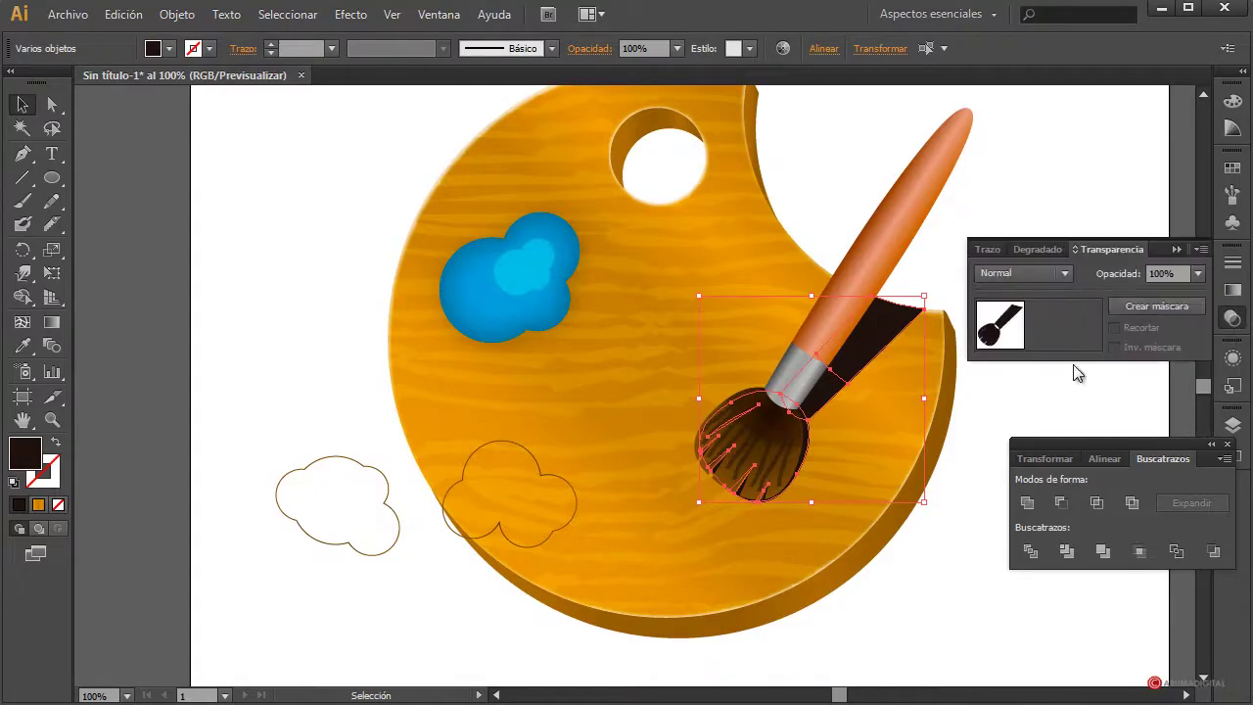
pyautogui.click(1203, 278)
pyautogui.click(1208, 368)
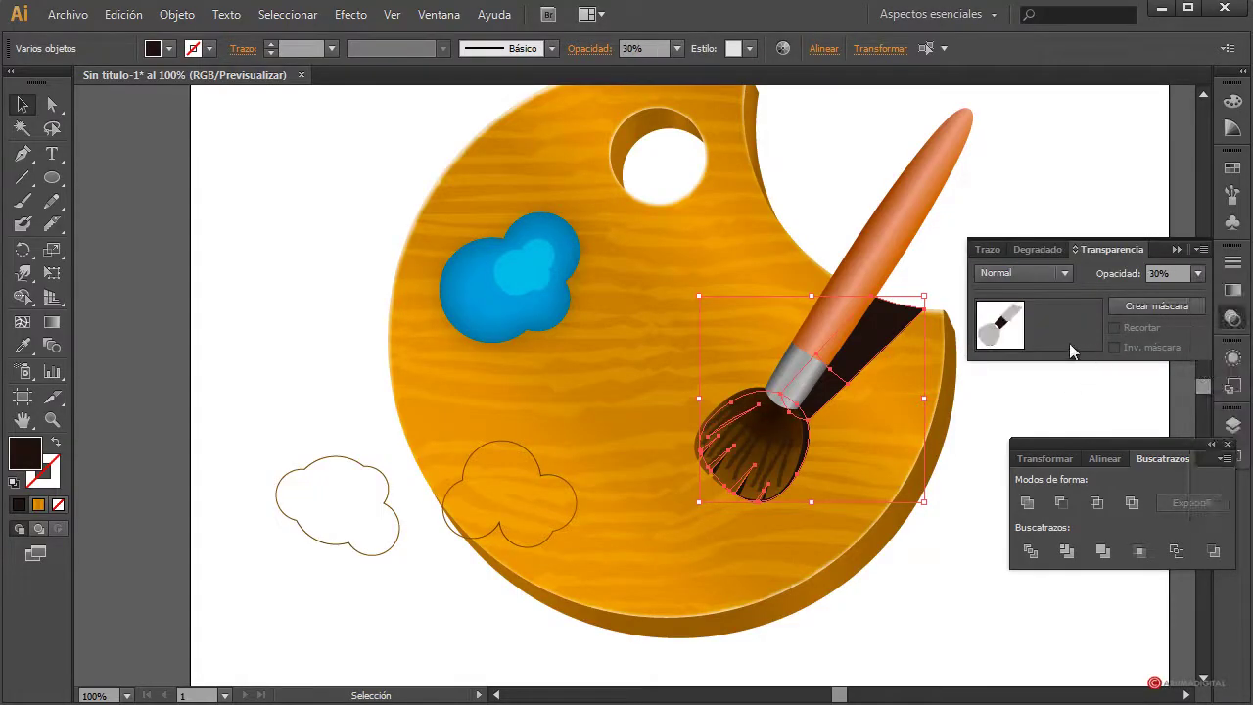
pyautogui.click(1197, 273)
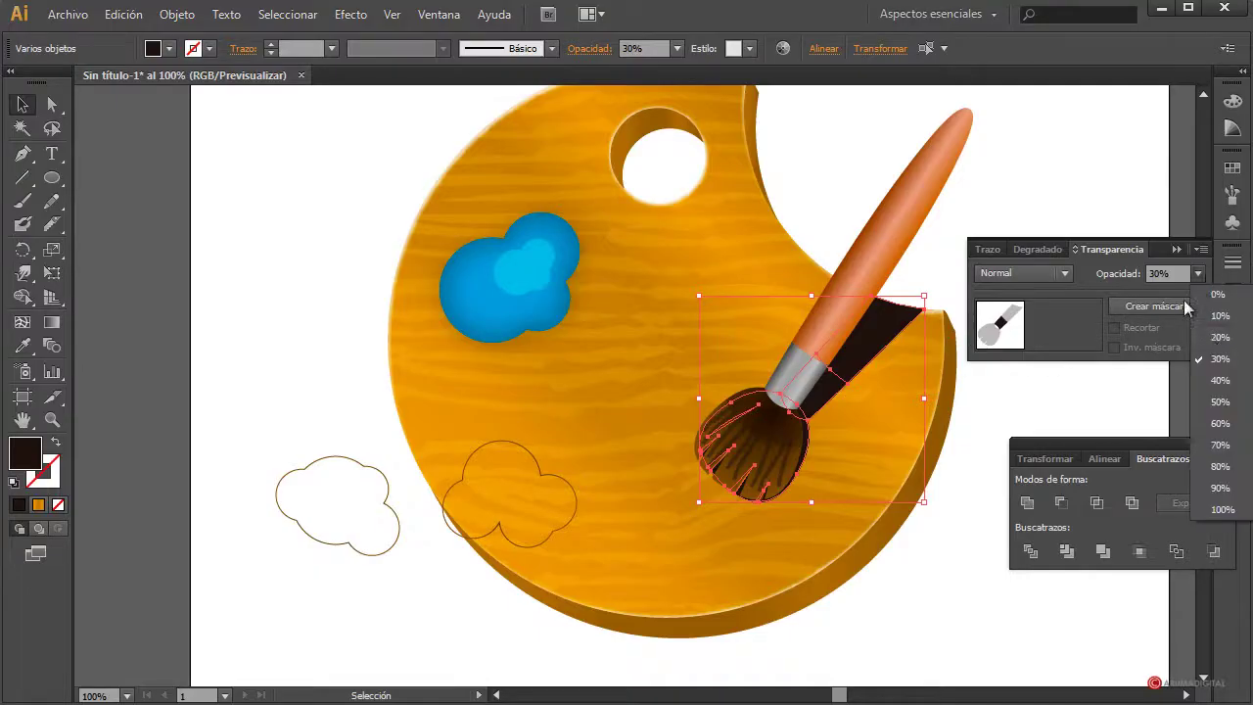
pyautogui.click(1224, 339)
pyautogui.click(975, 236)
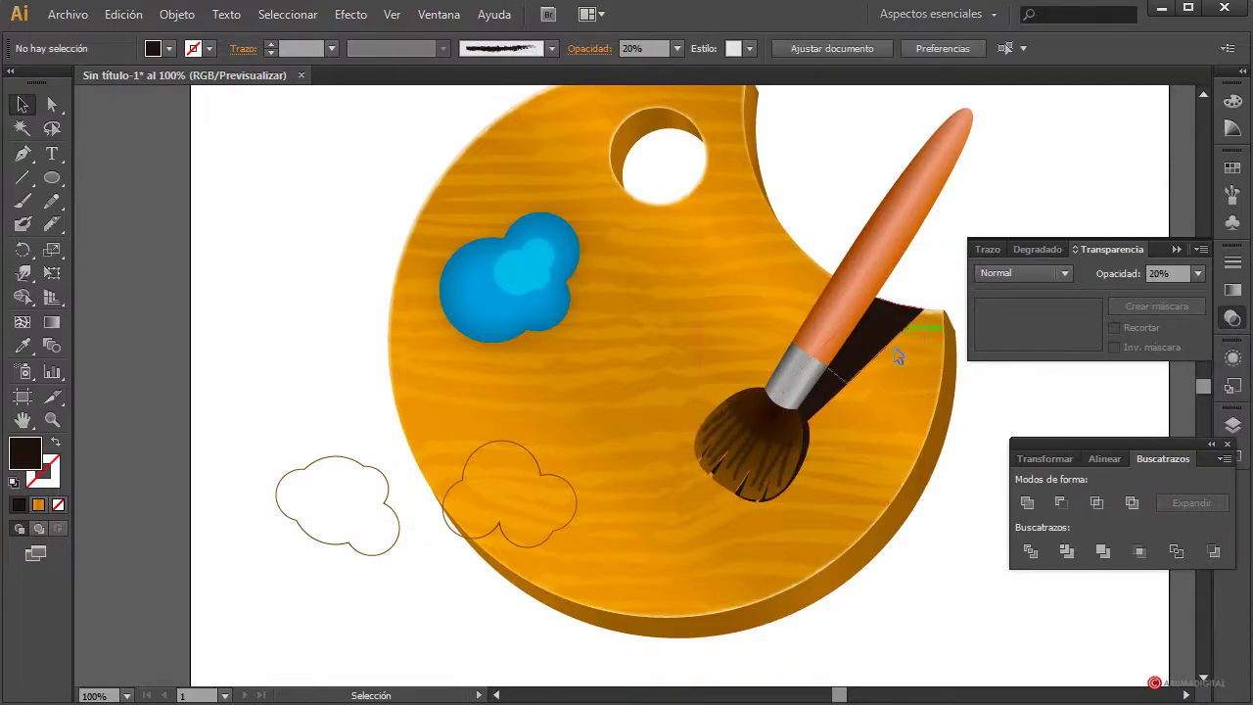
# Group the ferrule and bristle shadow shapes and give the group 30% opacity.
pyautogui.click(837, 390)
pyautogui.keyDown('shift'); pyautogui.click(813, 431); pyautogui.keyUp('shift')
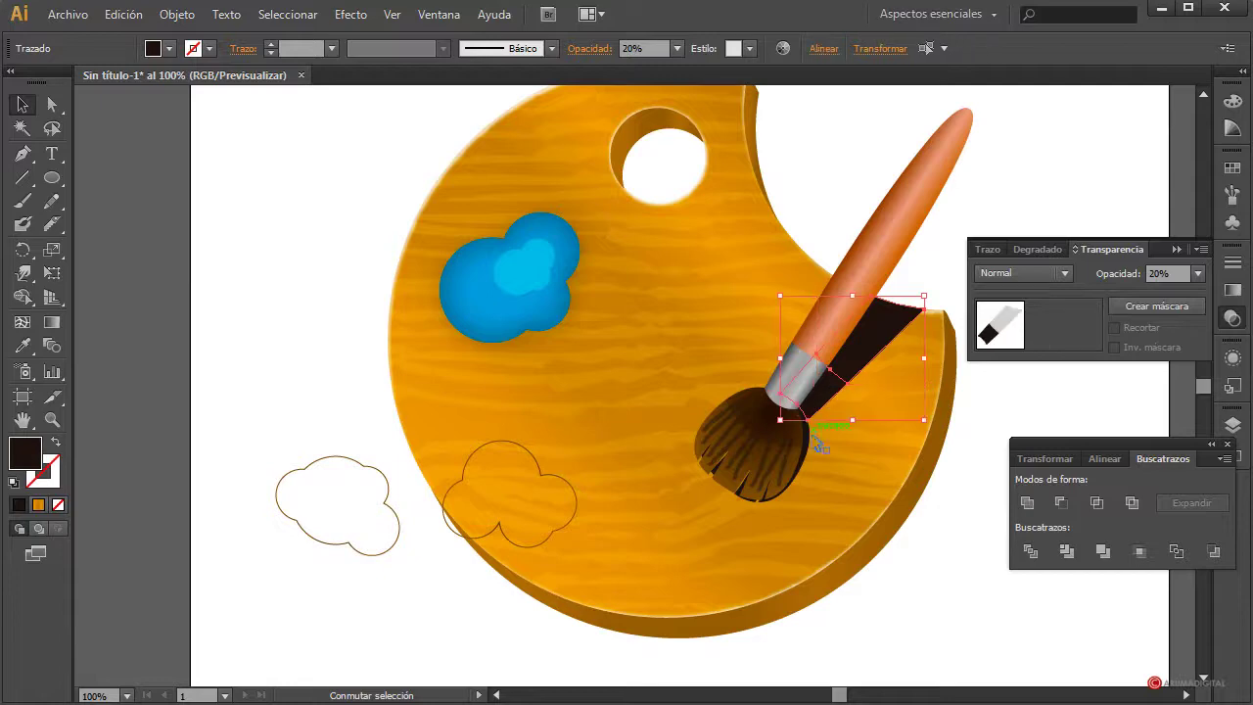
pyautogui.click(179, 14)
pyautogui.click(207, 90)
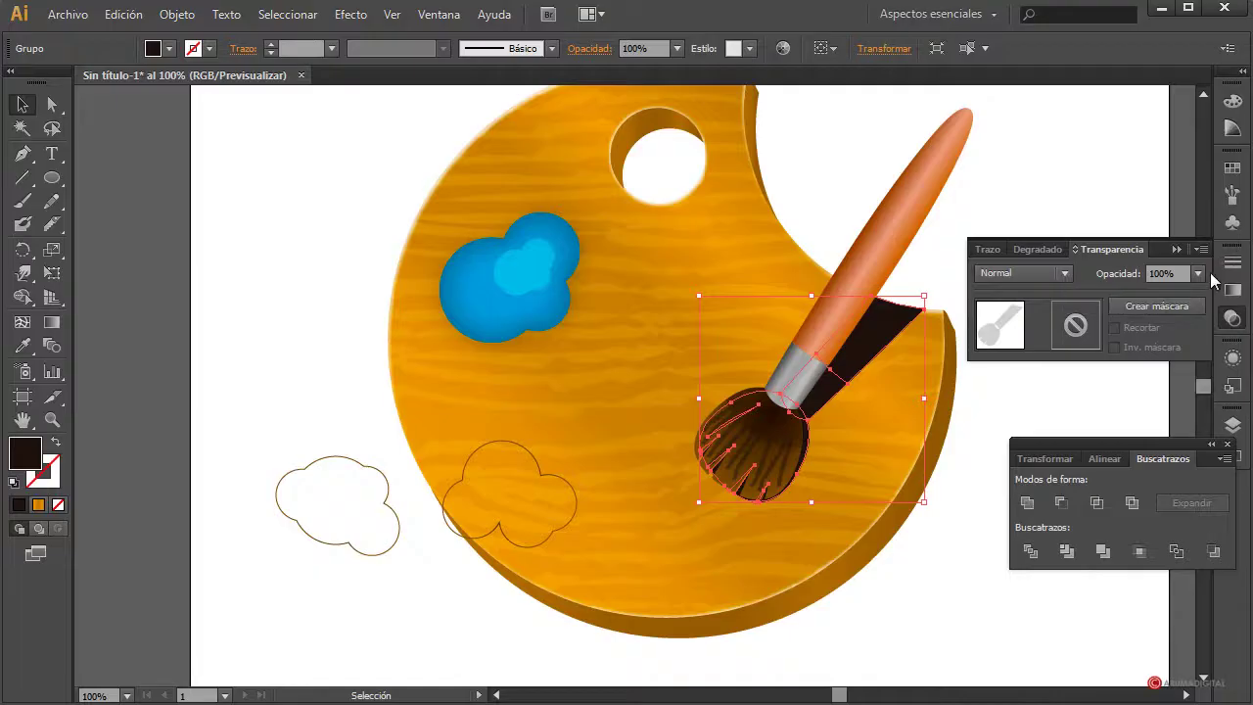
pyautogui.click(1197, 273)
pyautogui.click(1209, 366)
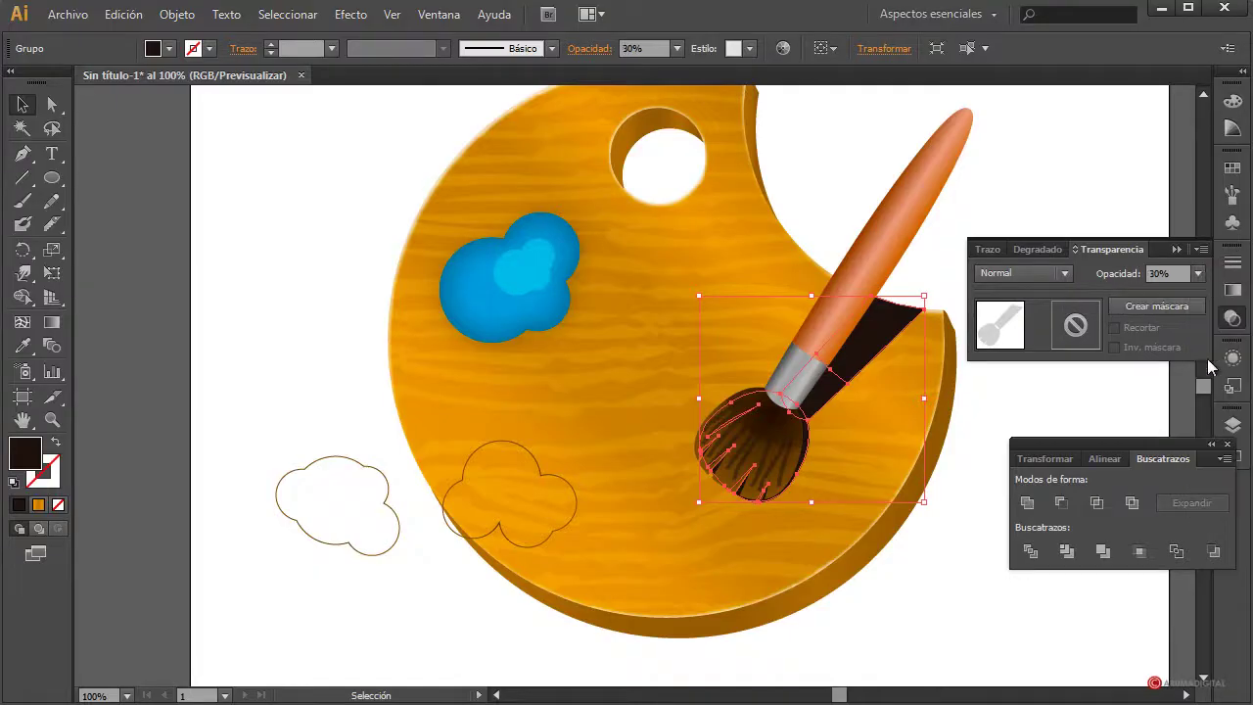
# Duplicate the brush group and move the copy over the original brush.
pyautogui.click(1059, 218)
pyautogui.click(882, 355)
pyautogui.moveTo(881, 337); pyautogui.dragTo(978, 547)
pyautogui.click(998, 594)
pyautogui.click(968, 568)
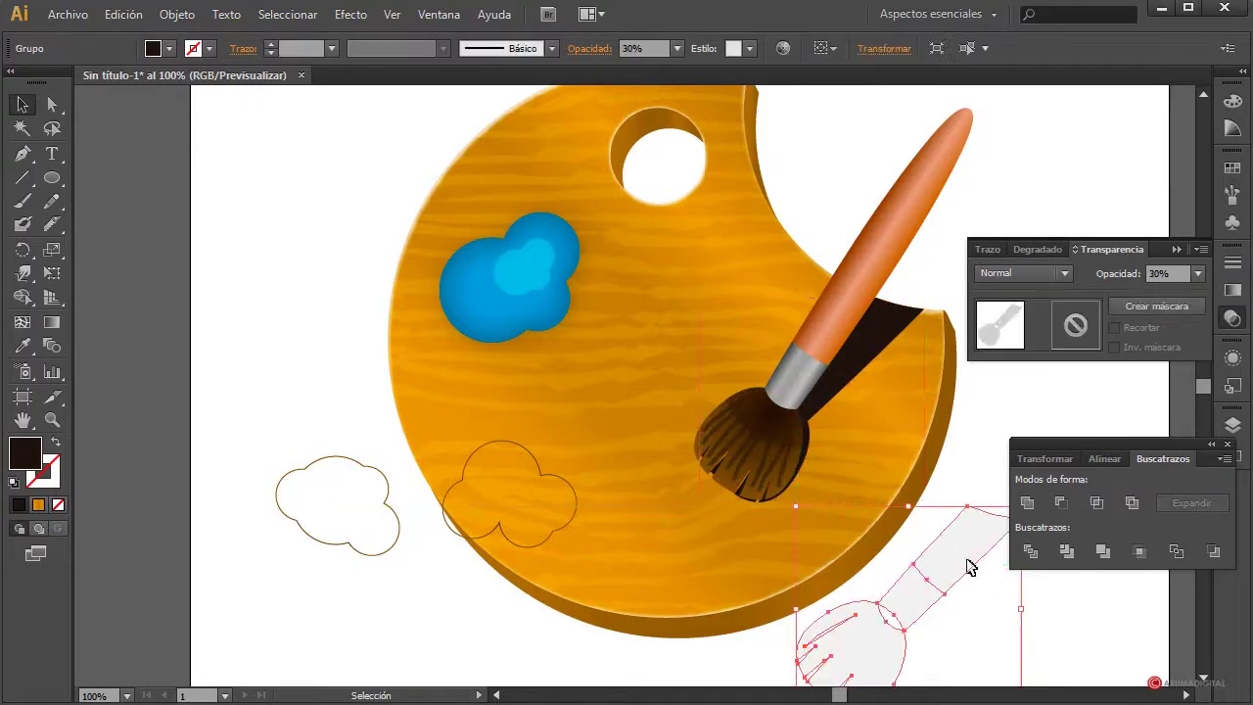
pyautogui.click(973, 409)
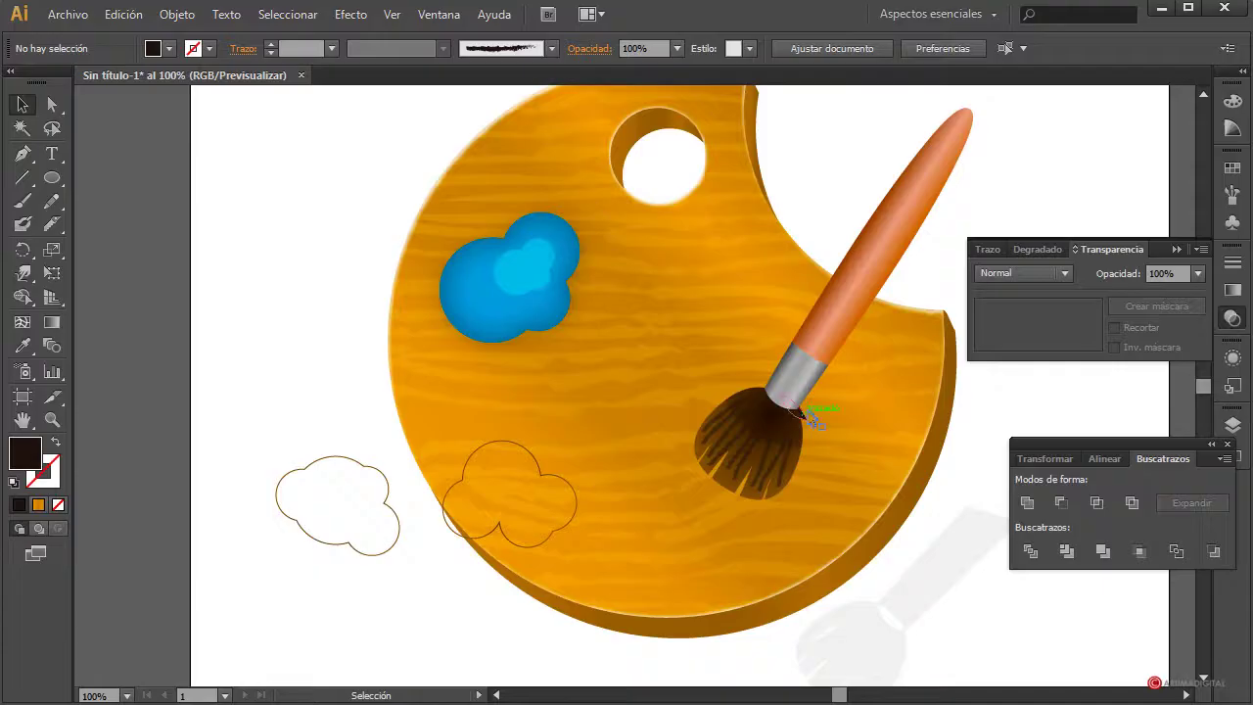
pyautogui.moveTo(952, 571); pyautogui.dragTo(862, 362)
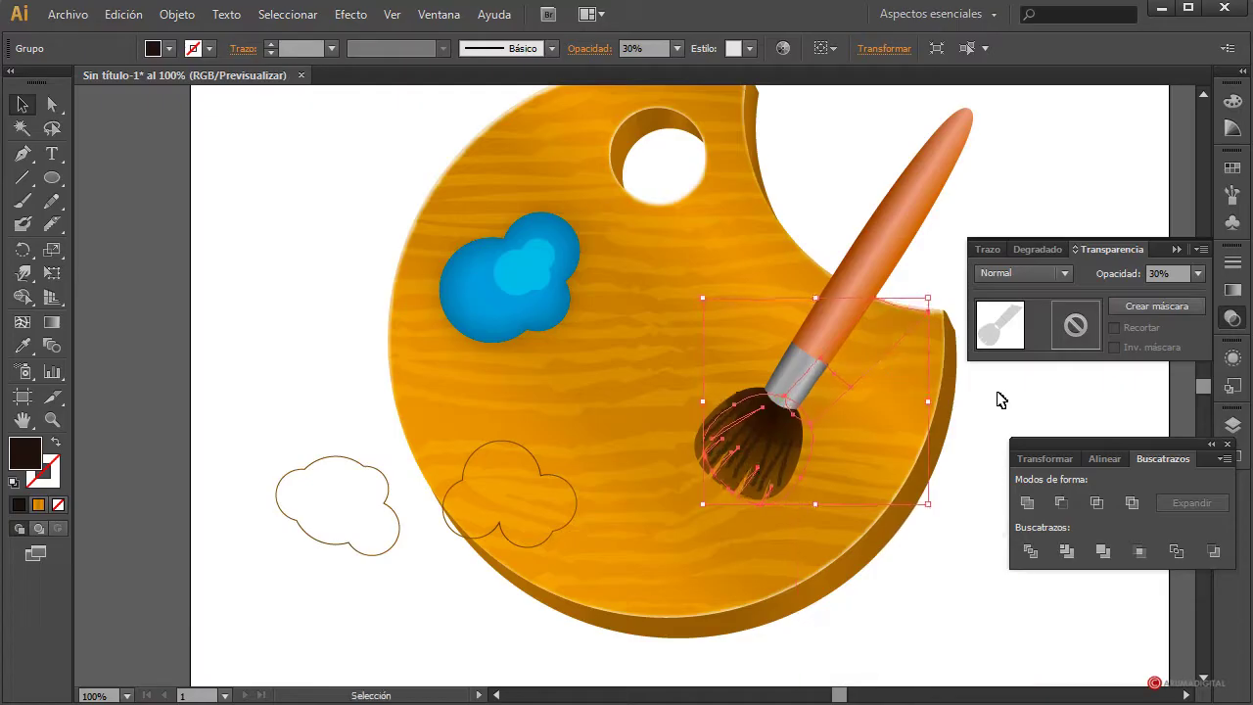
# Set the shadow copy's opacity to 60%, then raise it further.
pyautogui.click(1197, 273)
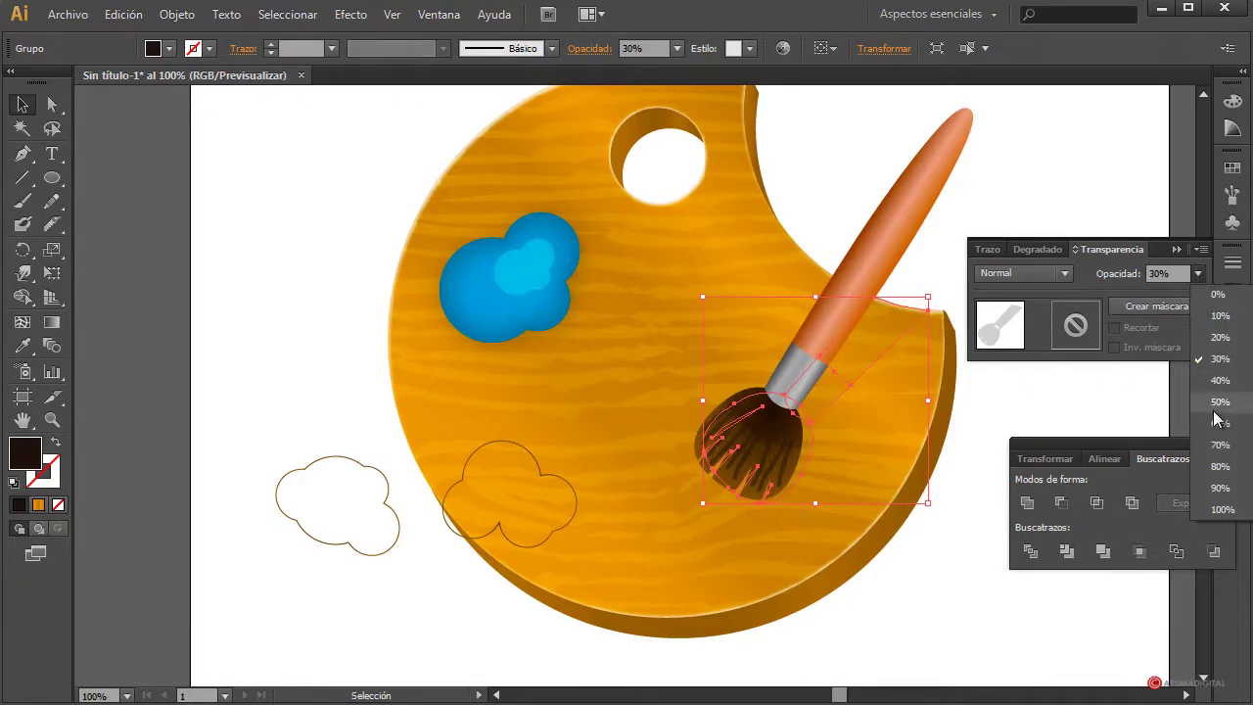
pyautogui.click(1219, 423)
pyautogui.click(1197, 273)
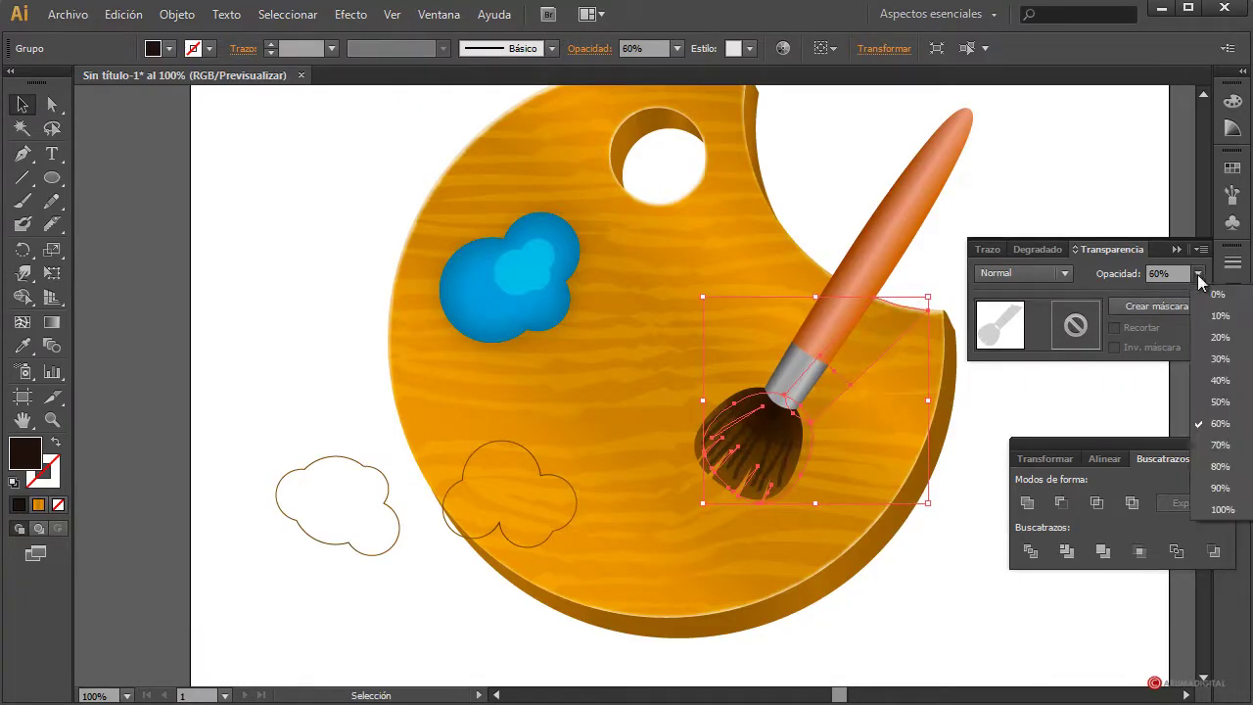
pyautogui.click(1218, 466)
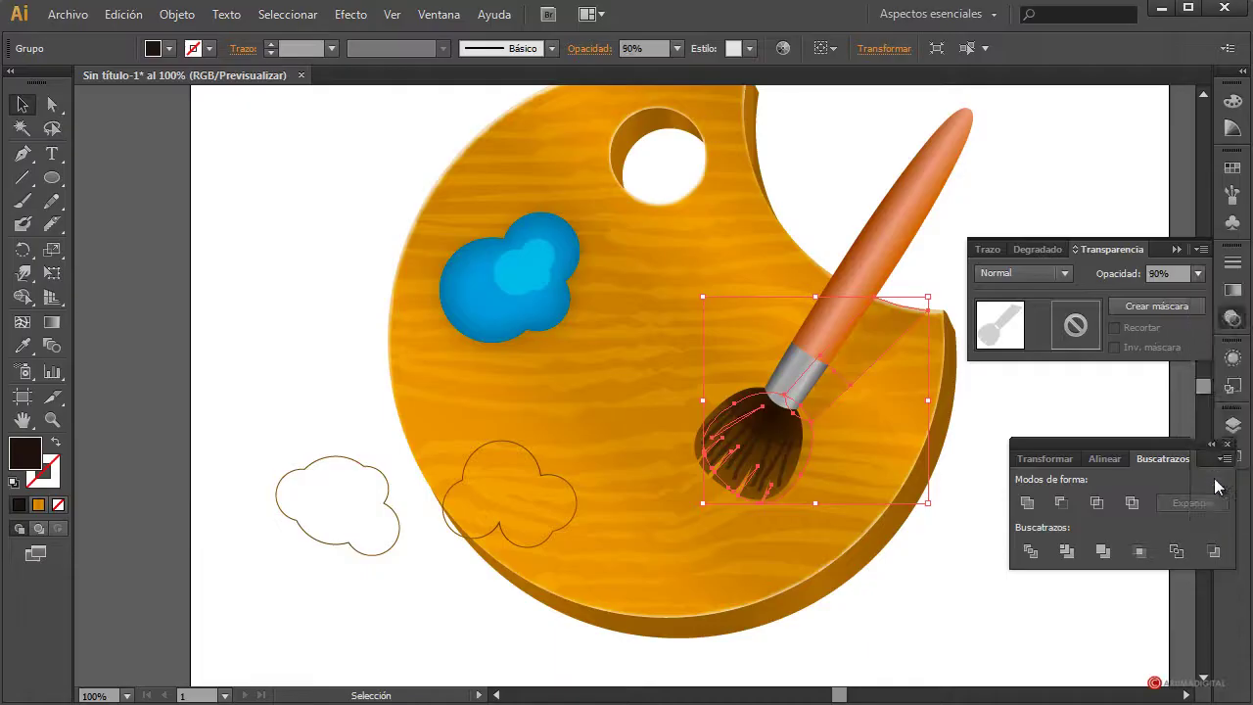
pyautogui.click(1034, 402)
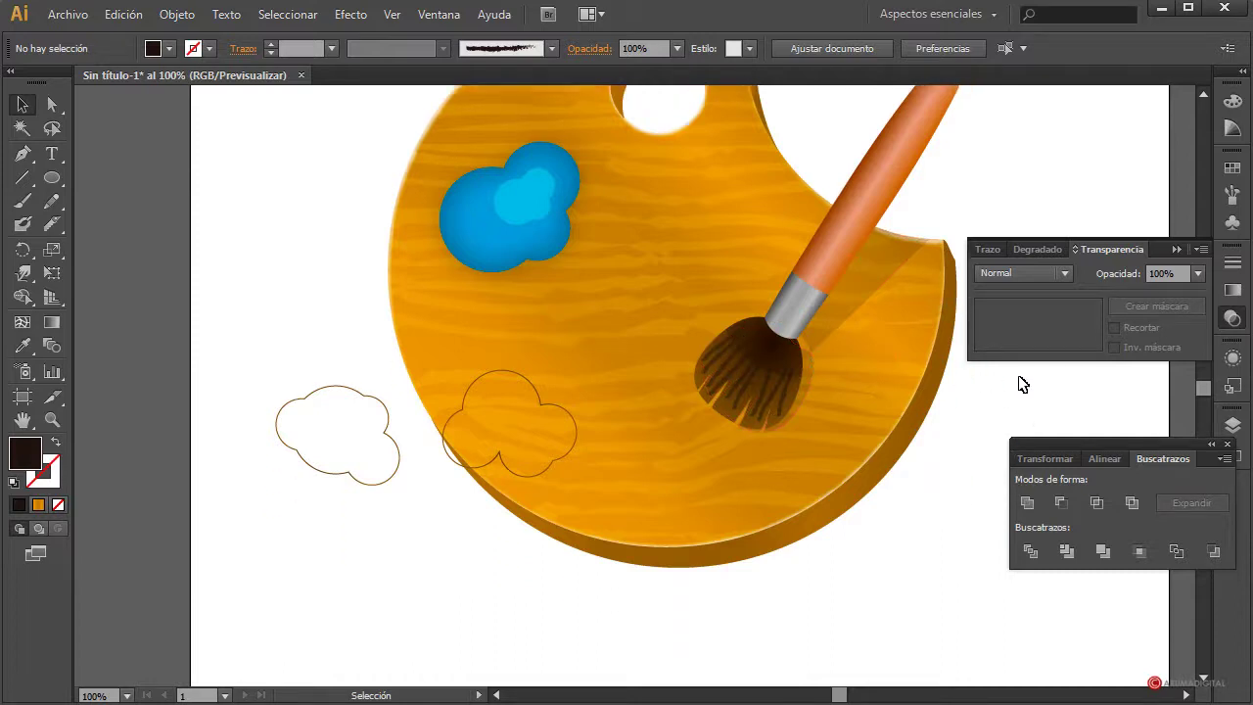
# Drag both cloud outlines onto the palette beside the paint blob.
pyautogui.scroll(1, 1016, 384)
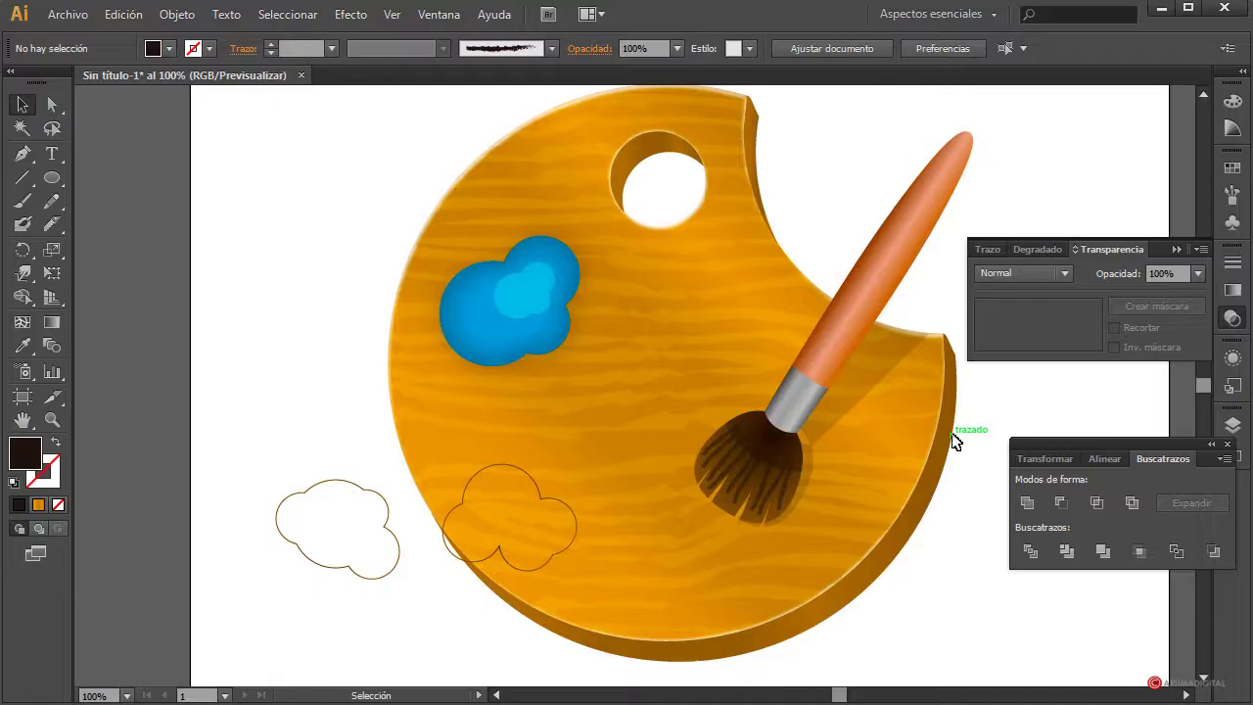
pyautogui.moveTo(538, 504); pyautogui.dragTo(661, 398)
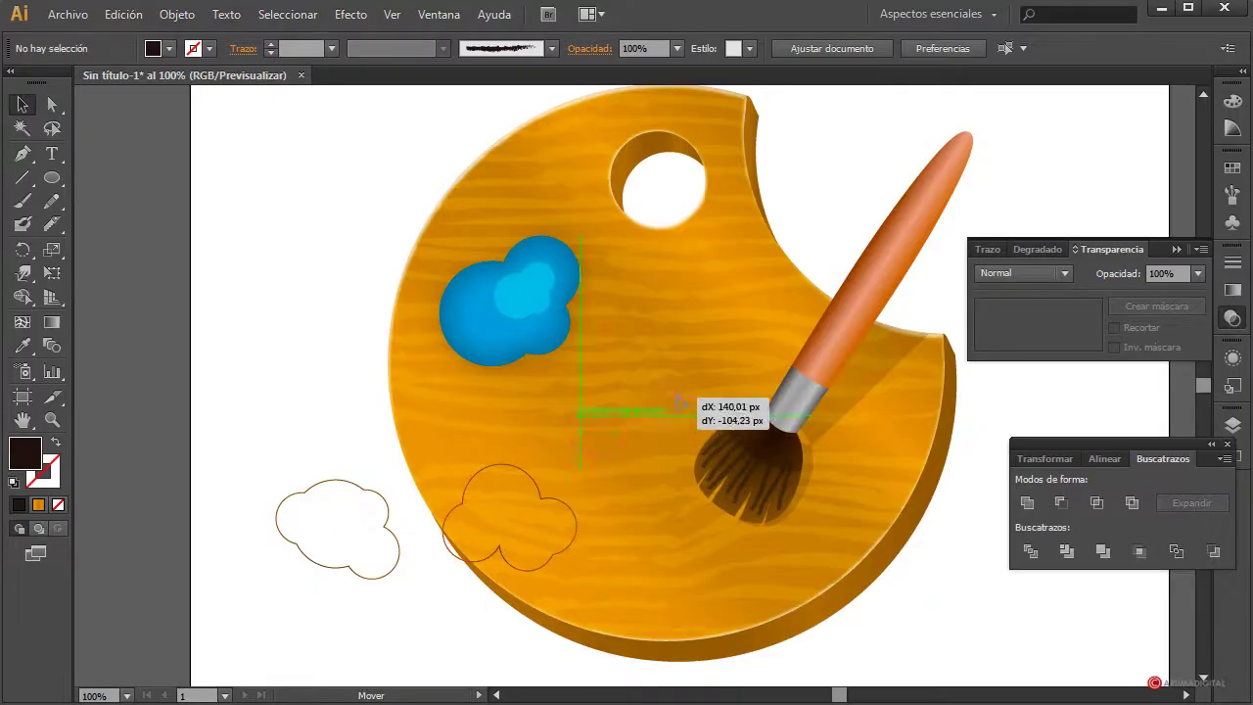
pyautogui.moveTo(396, 531); pyautogui.dragTo(567, 492)
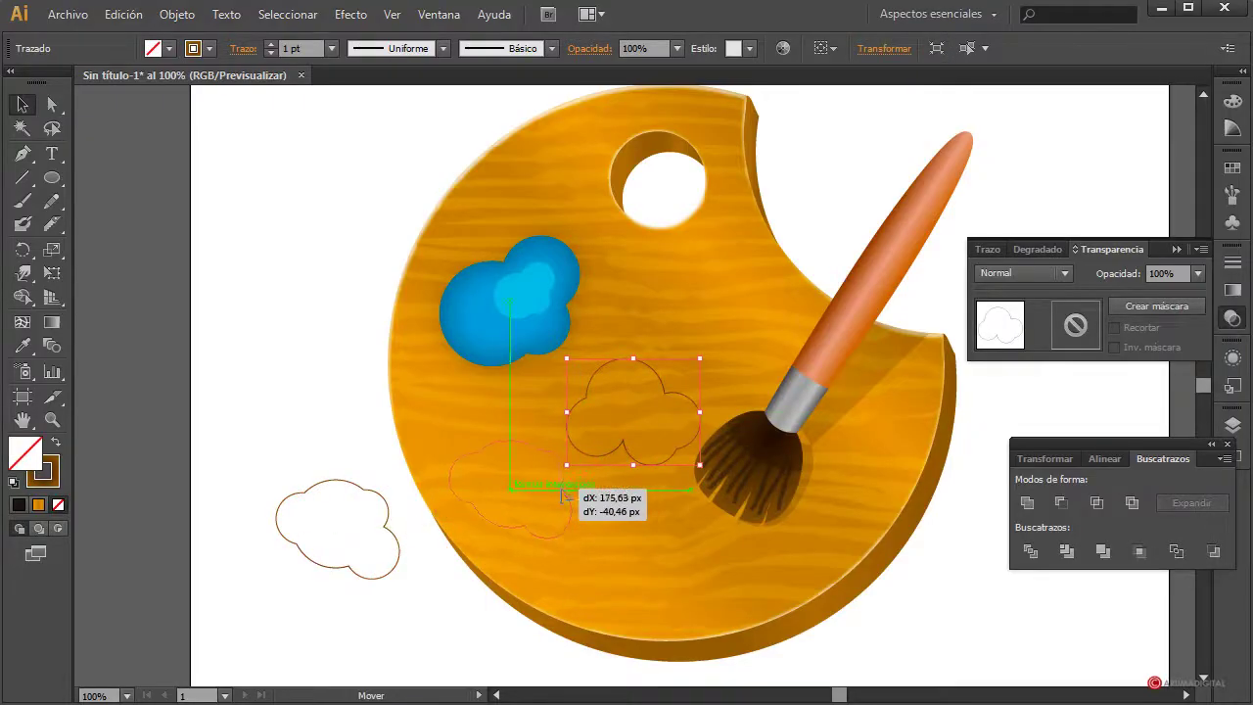
pyautogui.click(280, 574)
# Set the view zoom to 25%.
pyautogui.scroll(1, 555, 597)
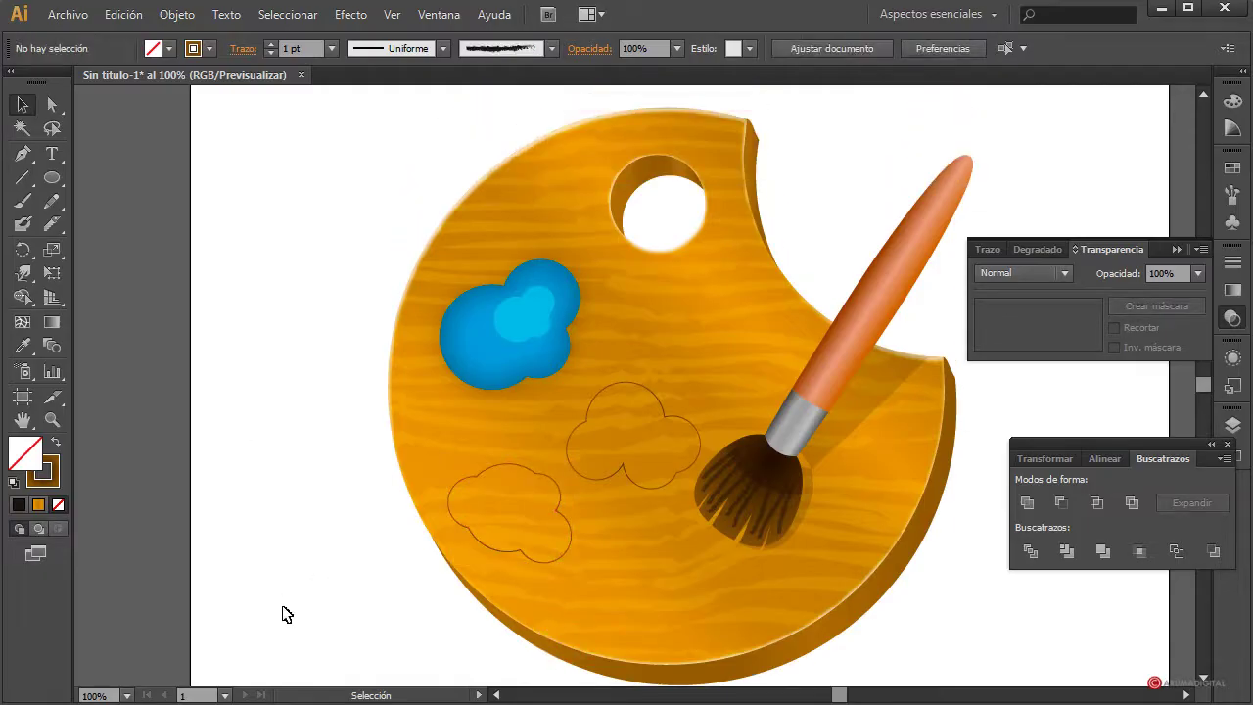
pyautogui.click(113, 692)
pyautogui.write('25')
pyautogui.press('Return')
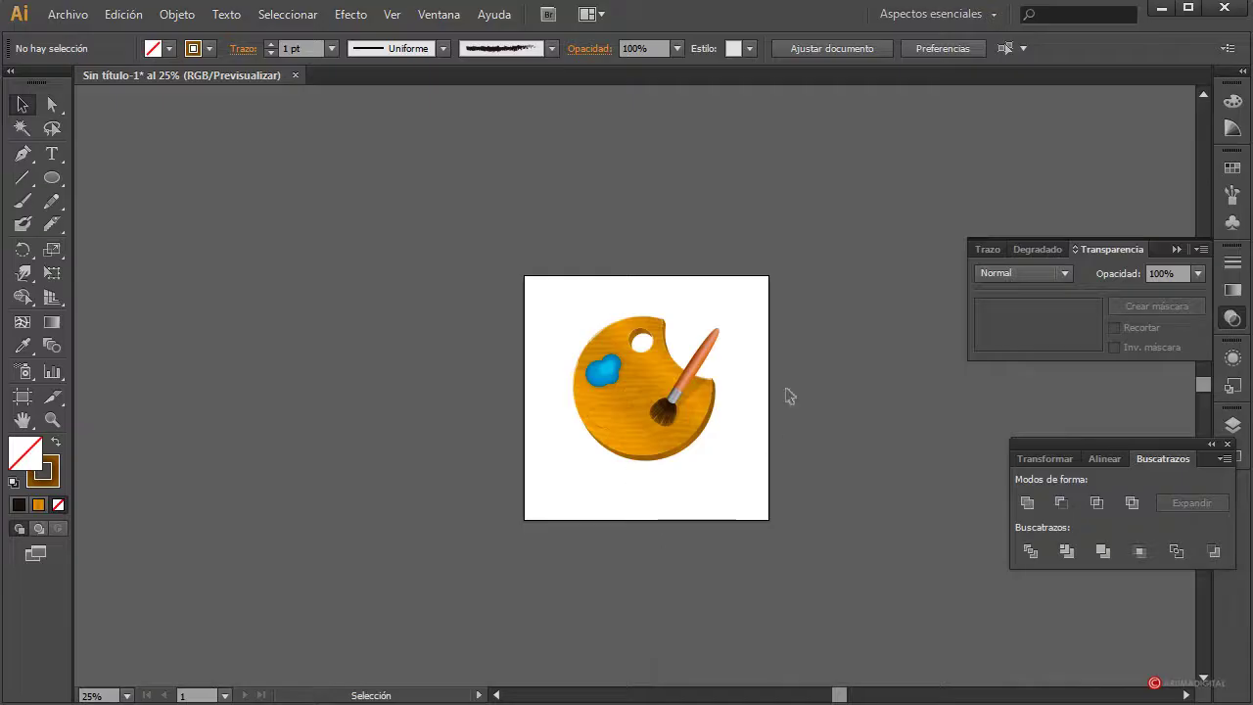
# Select the palette artwork briefly and set the zoom to 50%.
pyautogui.moveTo(767, 282); pyautogui.dragTo(575, 478)
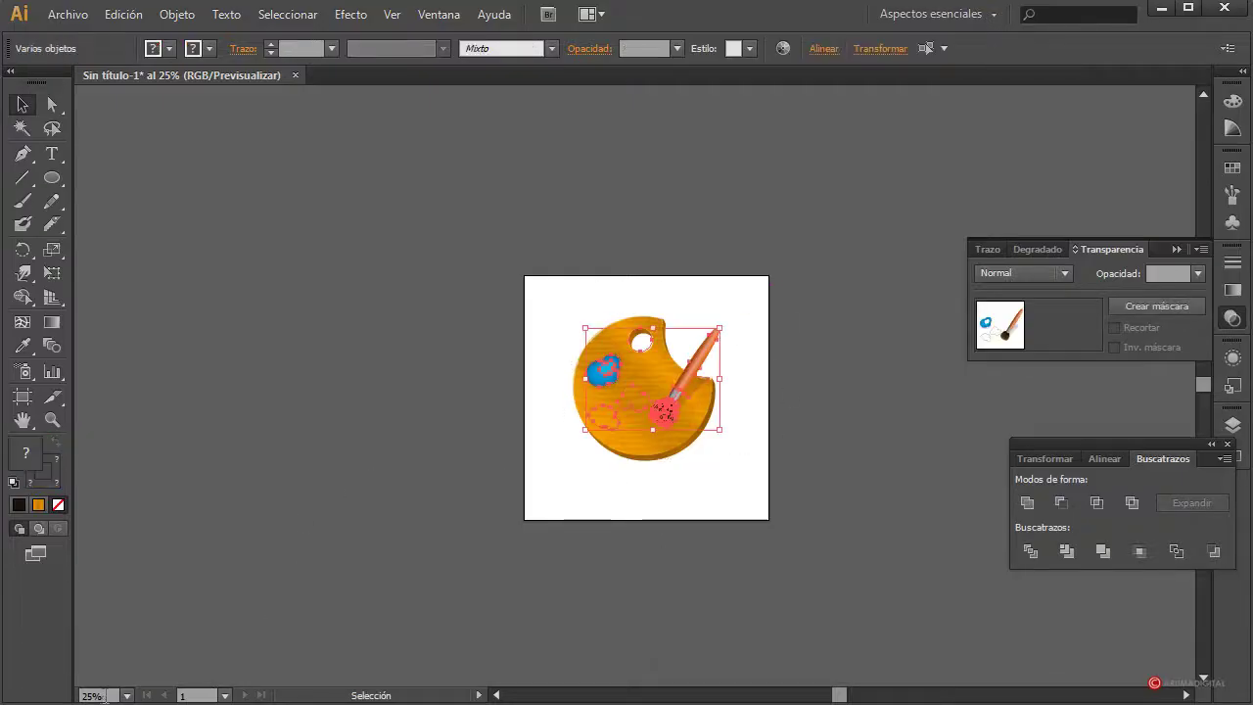
pyautogui.click(105, 695)
pyautogui.write('0')
pyautogui.press('Return')
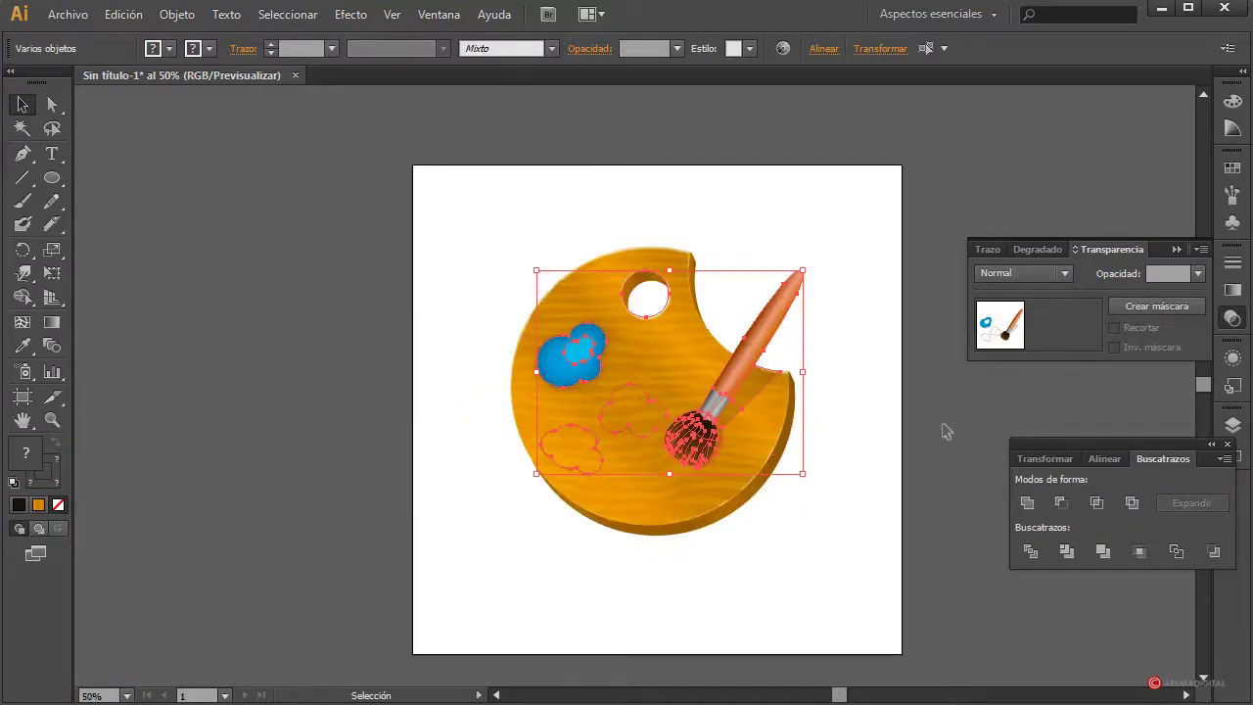
pyautogui.click(942, 432)
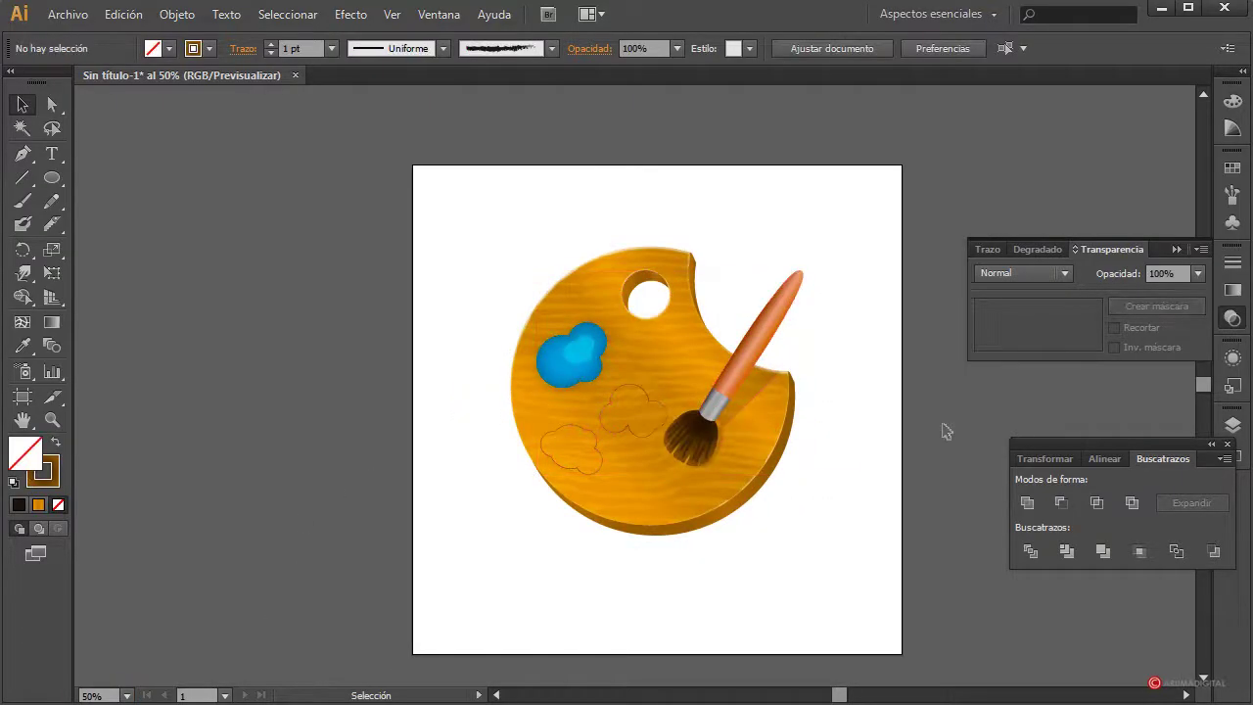
# Lock the artwork layers, add a bottom layer, and draw an artboard-sized rectangle.
pyautogui.click(1232, 425)
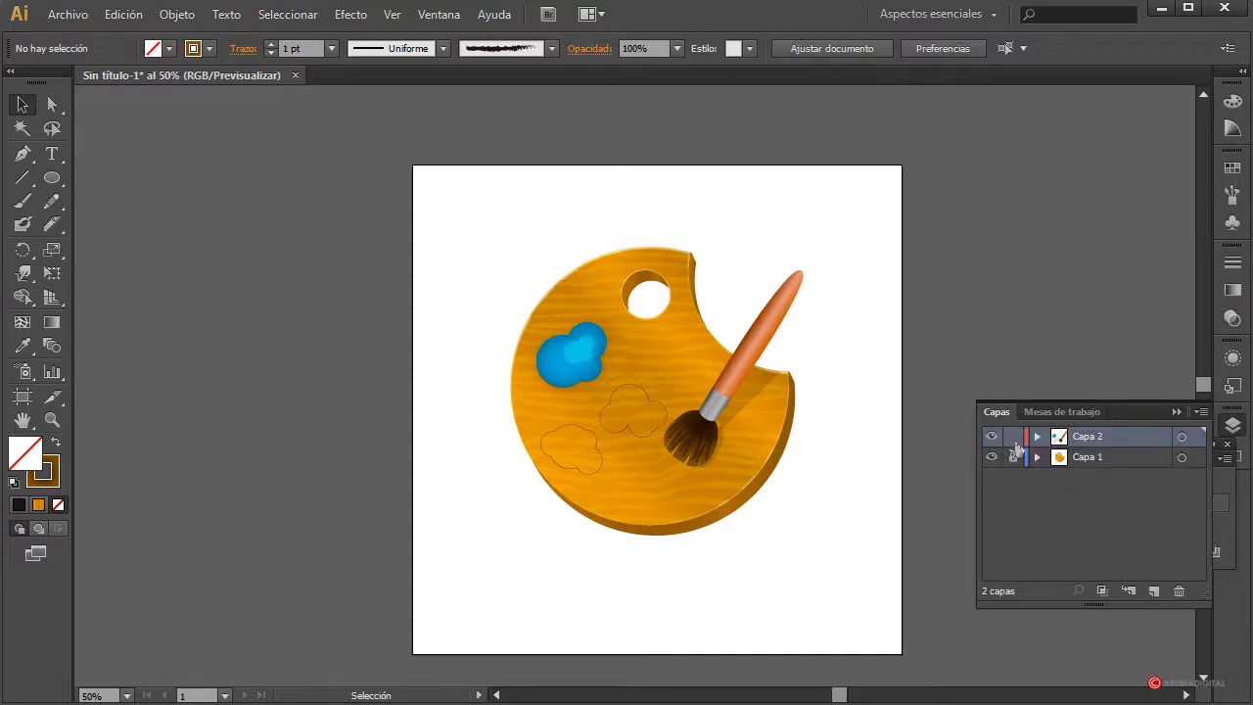
pyautogui.click(1013, 437)
pyautogui.click(1154, 590)
pyautogui.moveTo(1106, 437); pyautogui.dragTo(1107, 500)
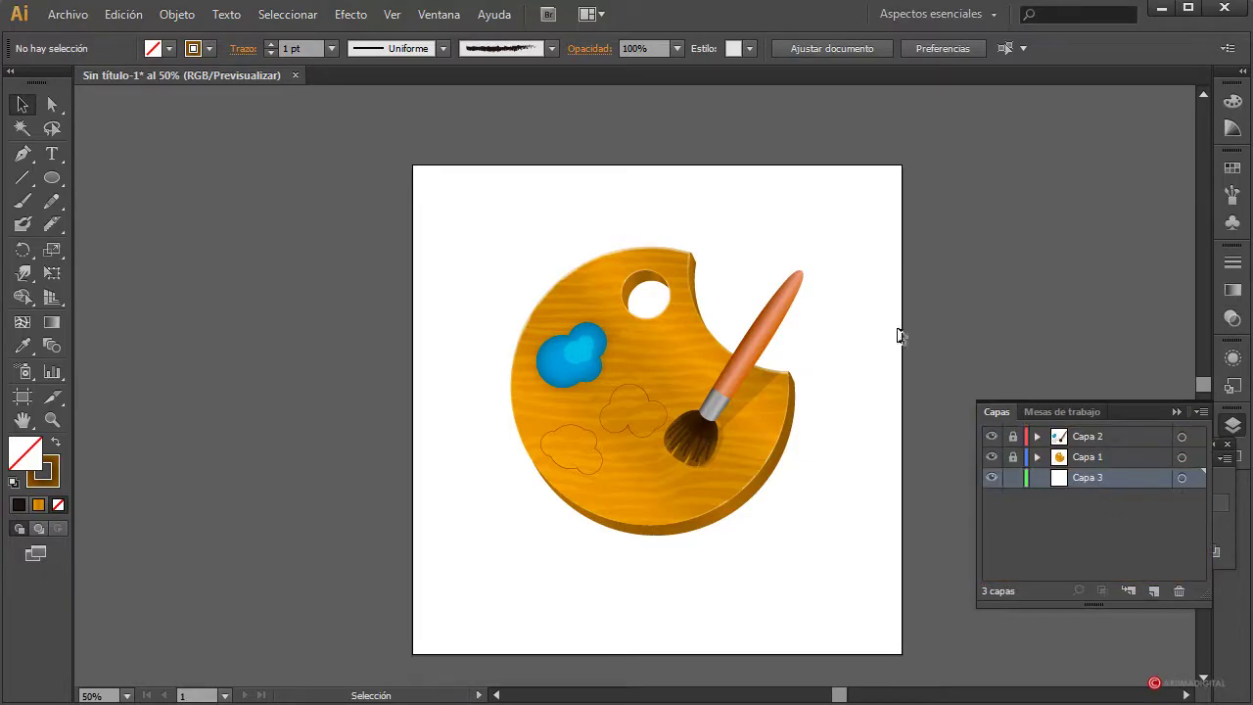
pyautogui.moveTo(52, 177); pyautogui.dragTo(112, 179)
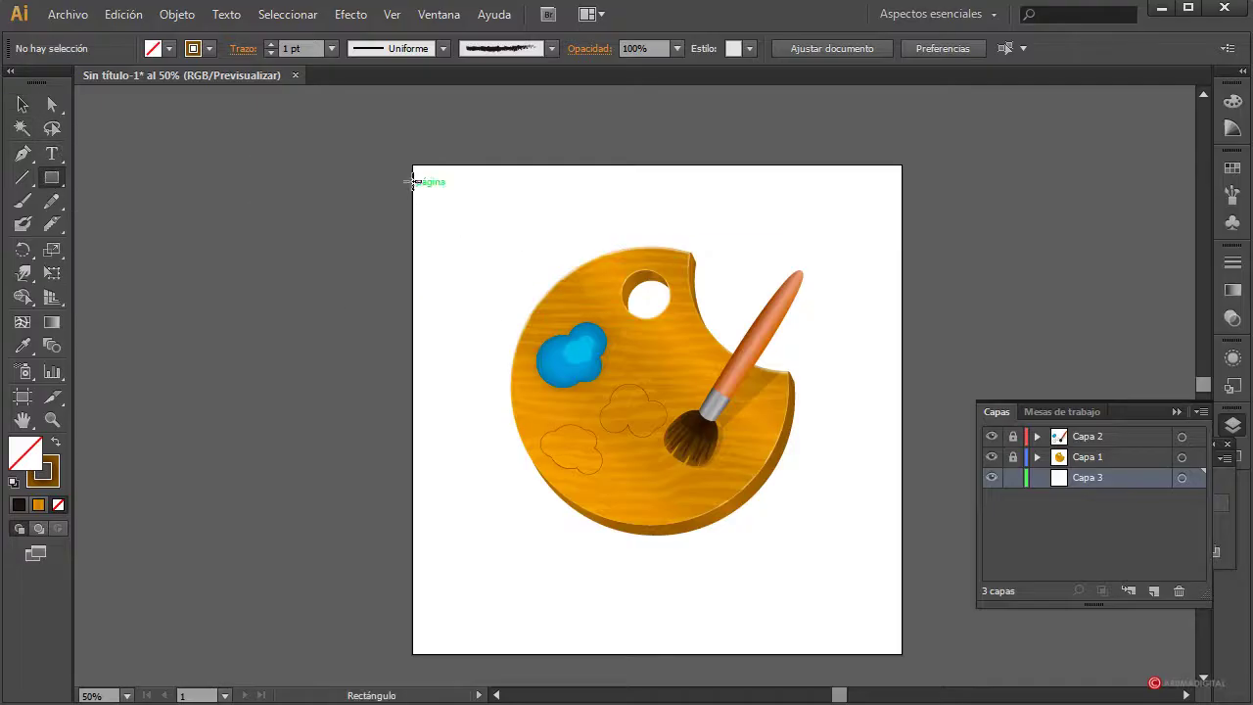
pyautogui.moveTo(412, 166); pyautogui.dragTo(902, 653)
# Give the background rectangle a radial gradient and drag it toward the palette.
pyautogui.click(1233, 290)
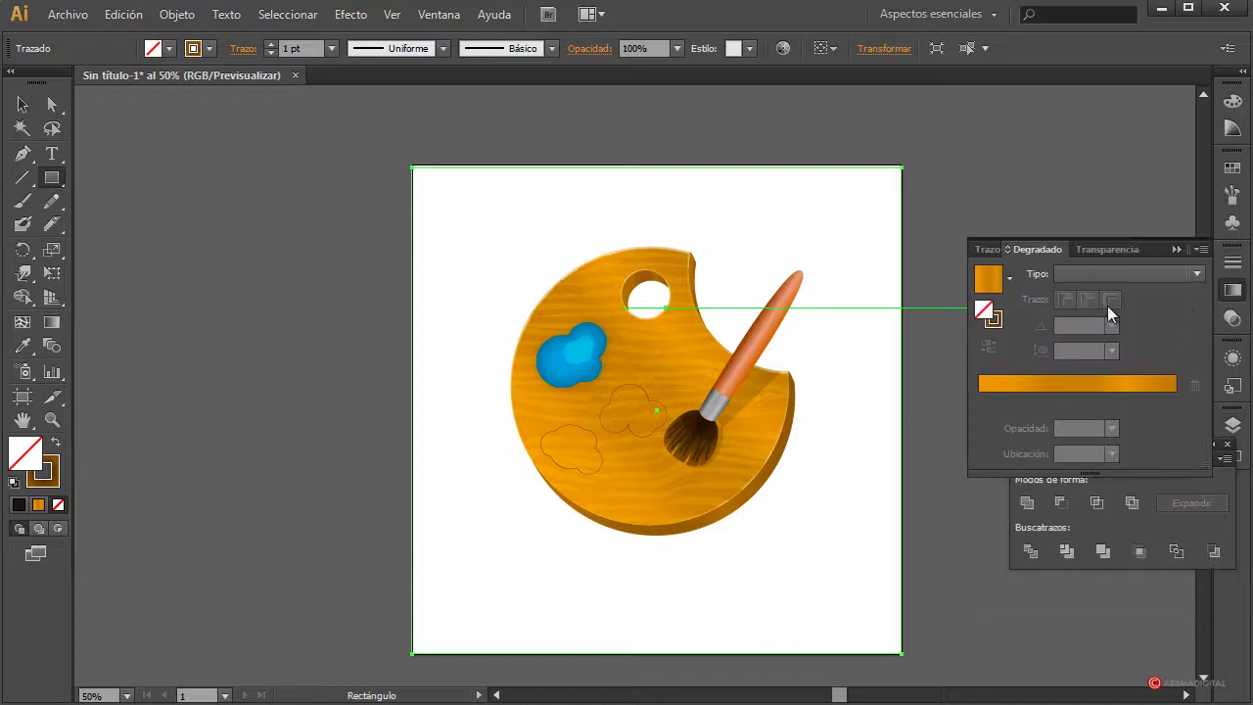
pyautogui.click(1126, 274)
pyautogui.click(1096, 323)
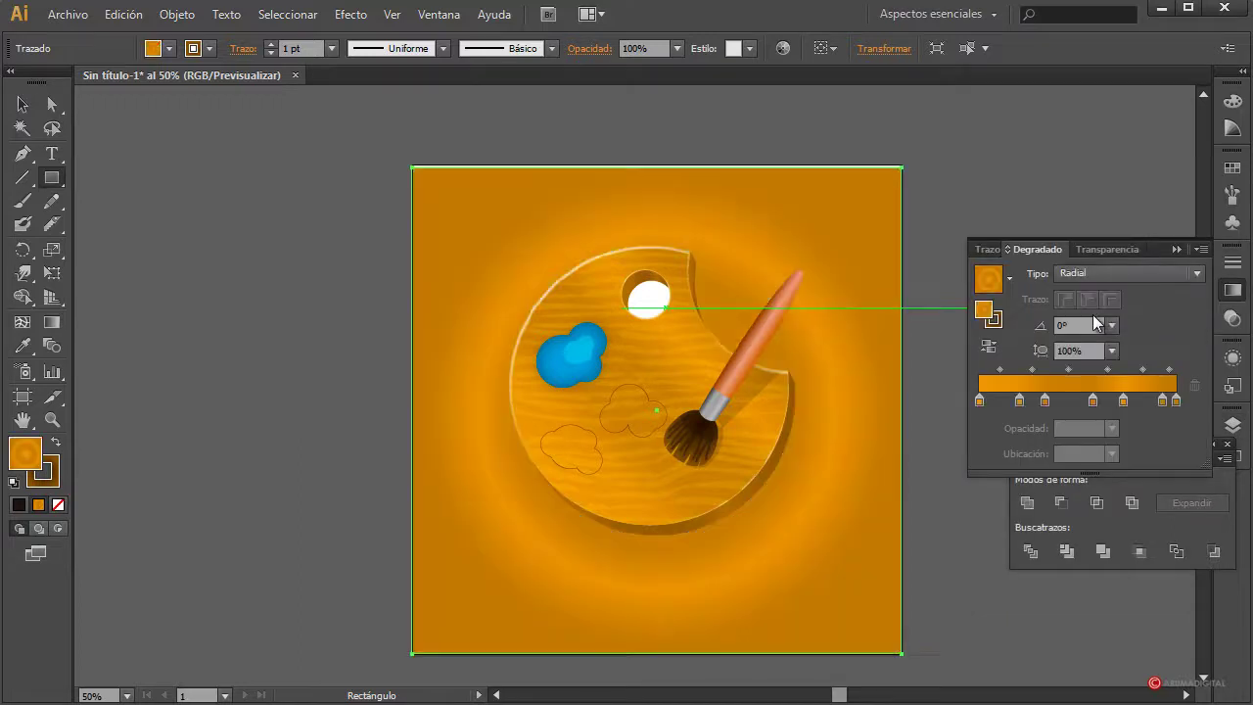
pyautogui.click(55, 321)
pyautogui.moveTo(920, 198)
pyautogui.mouseDown()
pyautogui.moveTo(566, 446)
pyautogui.moveTo(531, 492)
pyautogui.mouseUp()
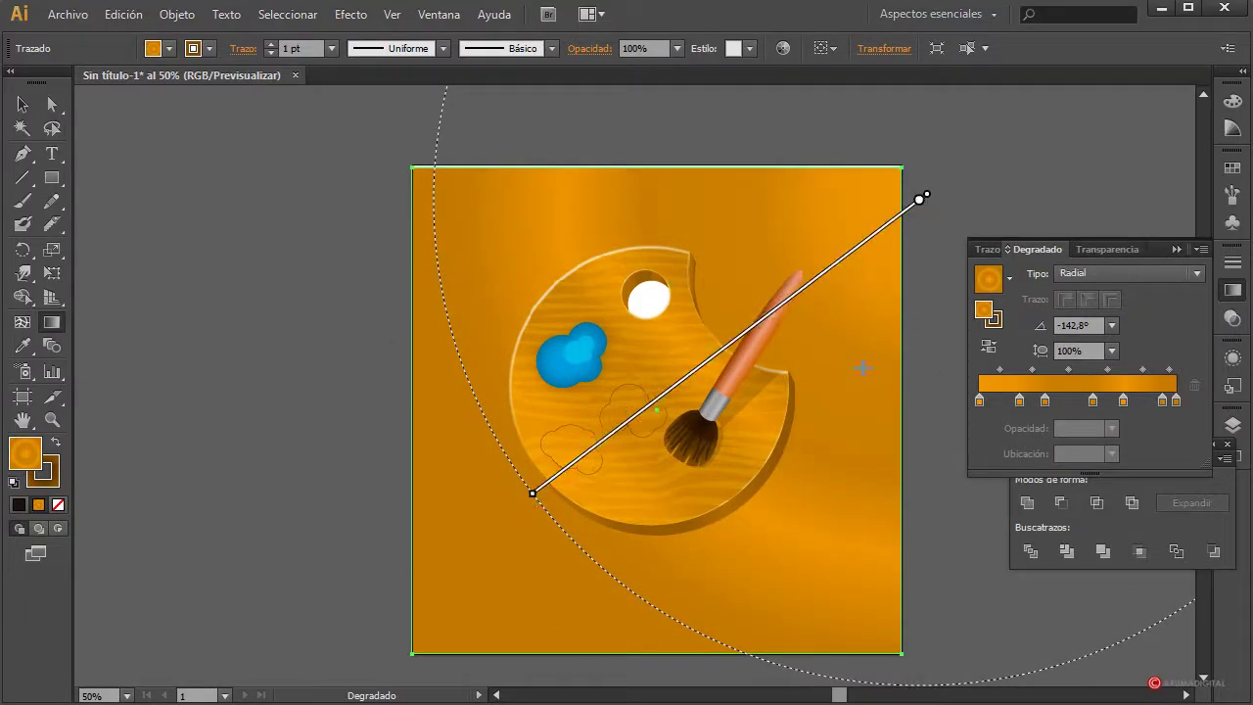
# Switch the background gradient to Lineal and deselect the rectangle.
pyautogui.click(1108, 273)
pyautogui.click(1099, 293)
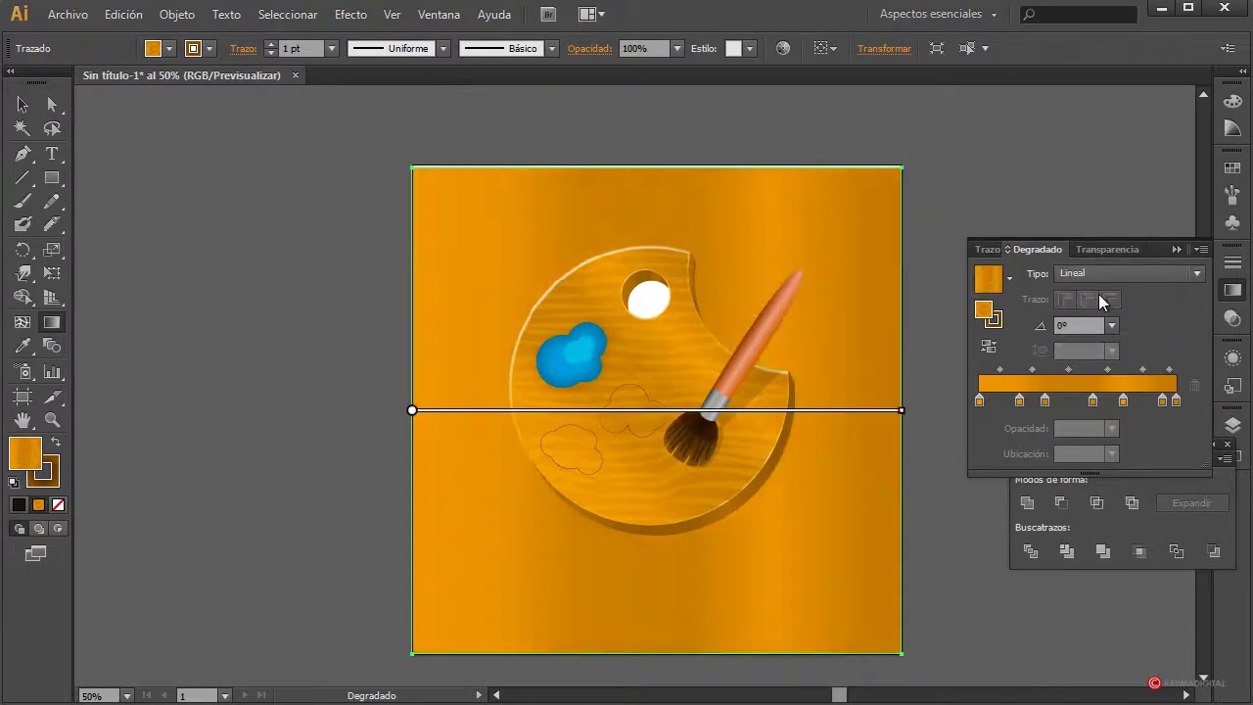
pyautogui.click(21, 105)
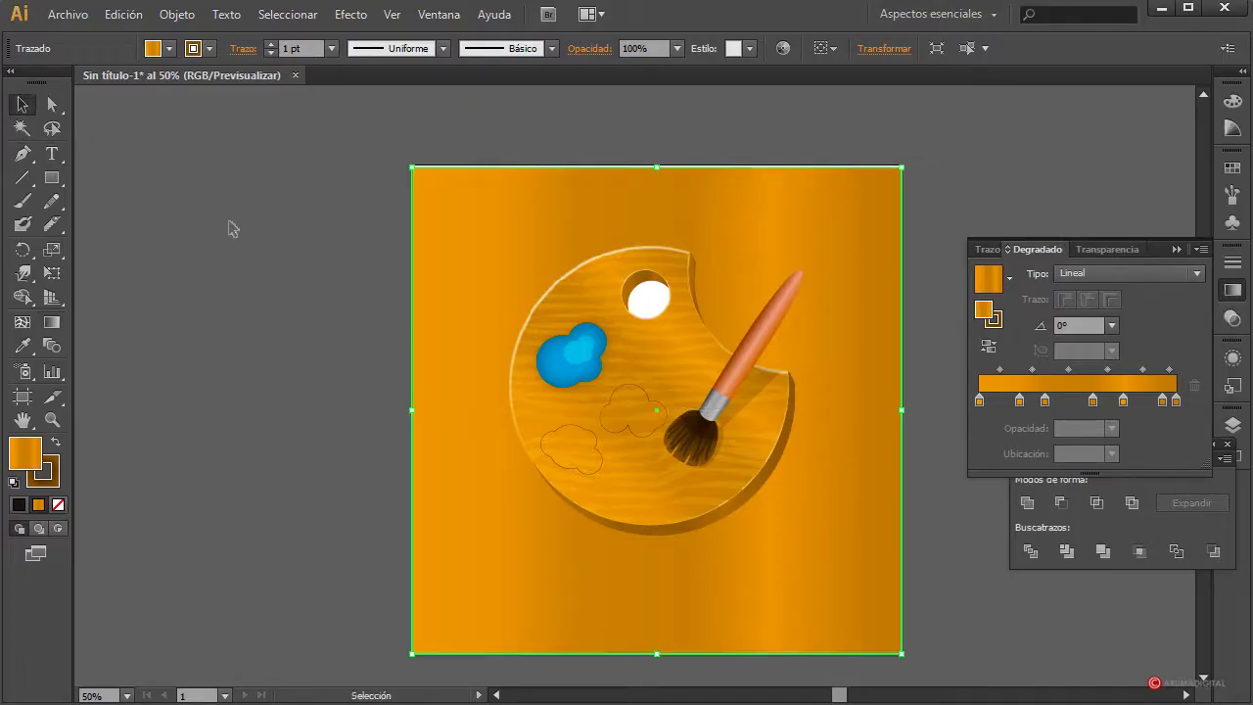
pyautogui.click(230, 229)
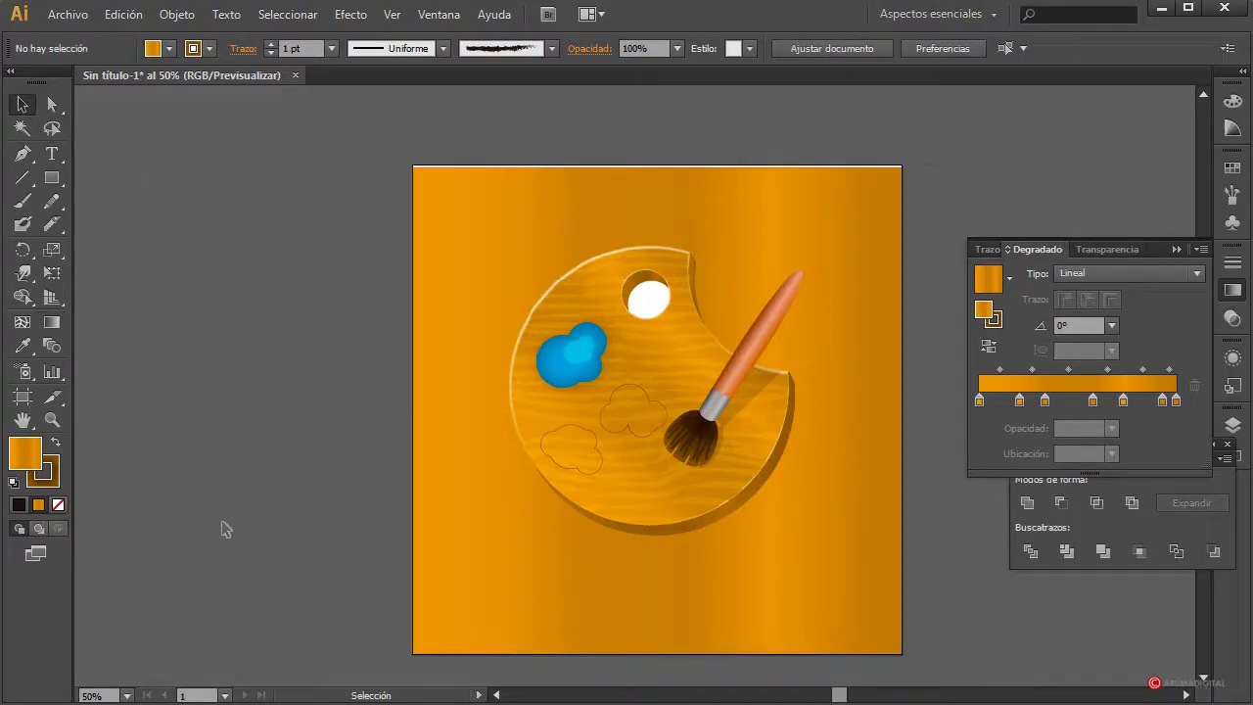
pyautogui.doubleClick(653, 310)
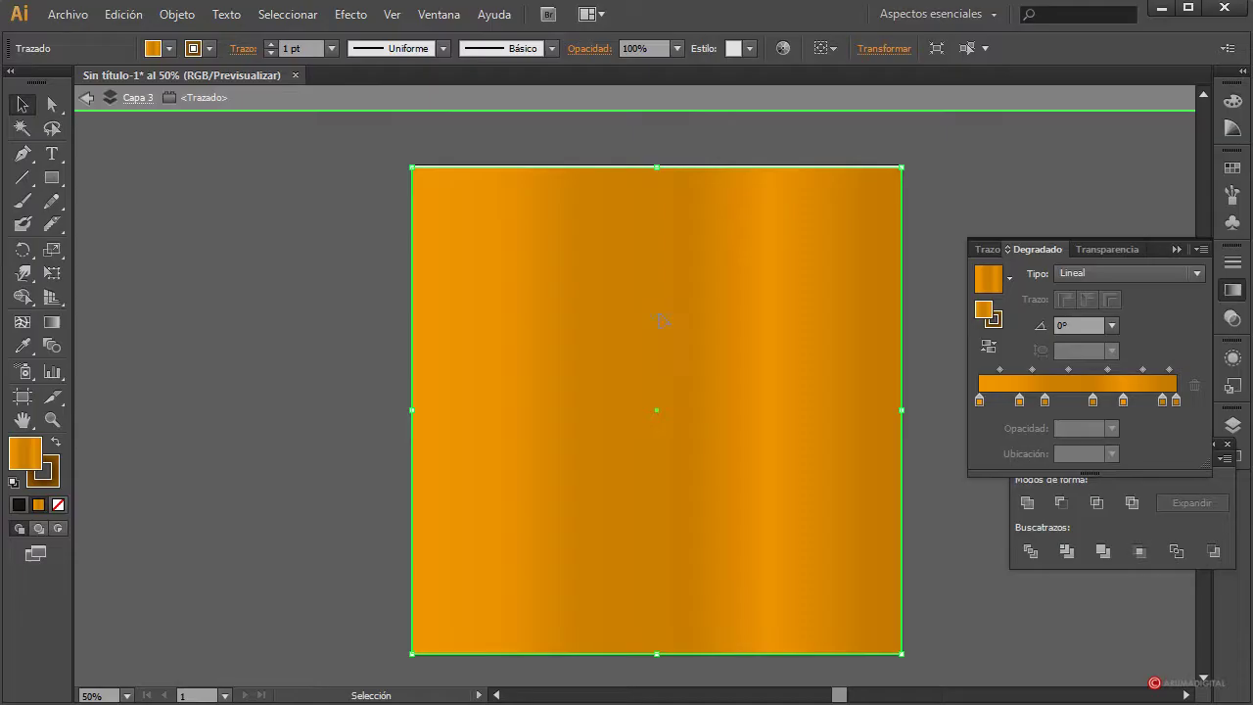
pyautogui.doubleClick(920, 419)
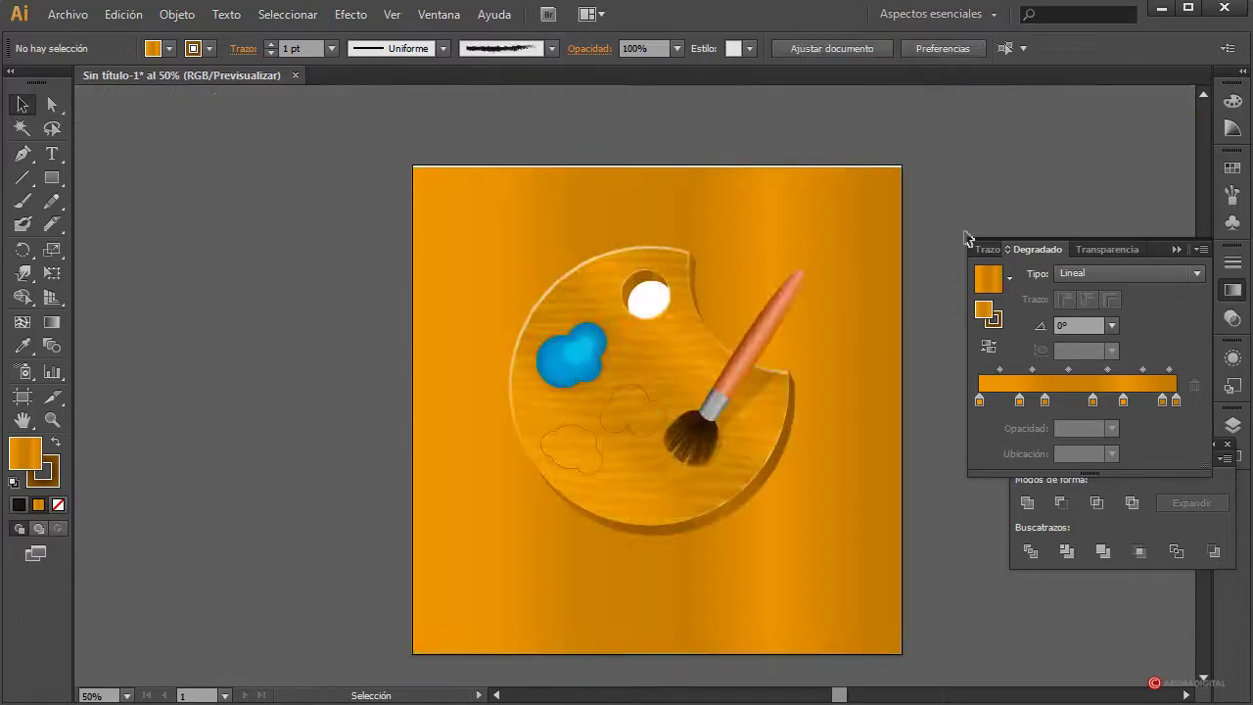